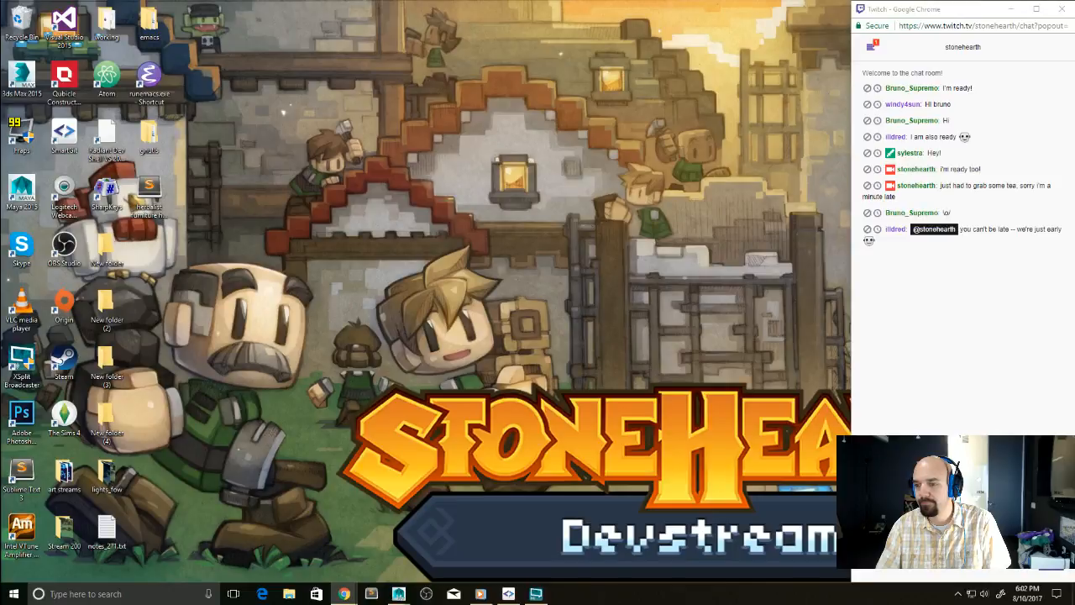
Step: Switch to the Maya window holding the wolf rig scene ReferencedAnimRig_wolf_rebuilding_new_hierarchied.ma
key("alt+Tab")
key("Return")
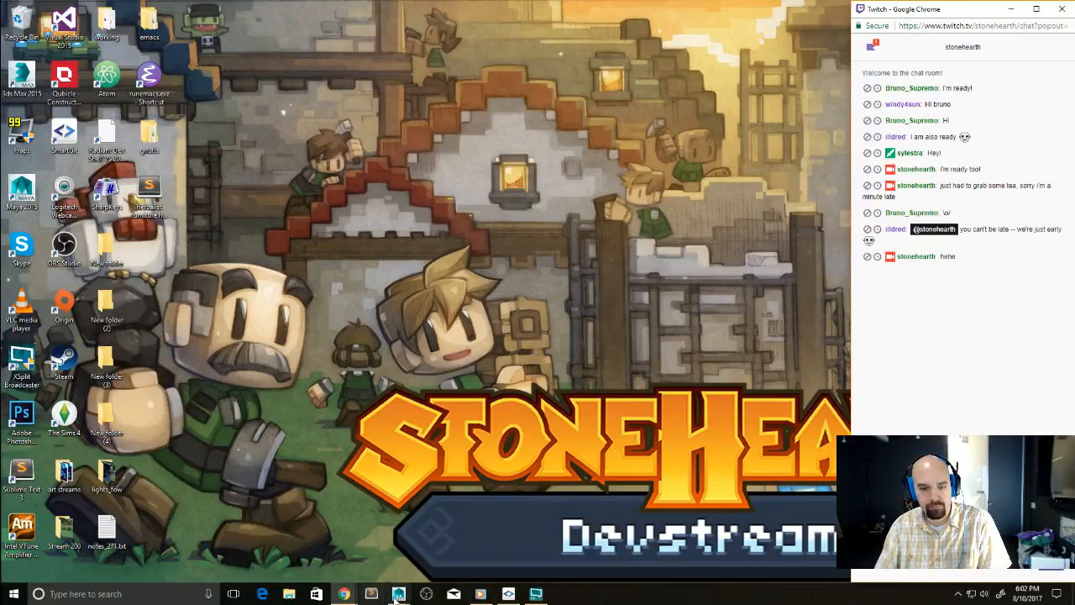
left_click(448, 544)
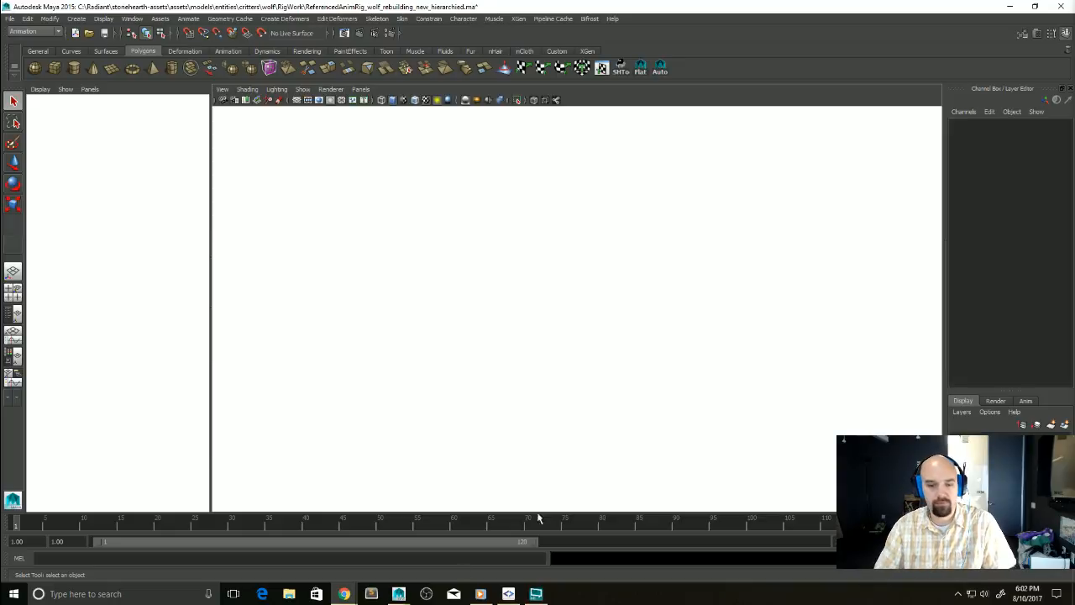
mouse_move(521, 586)
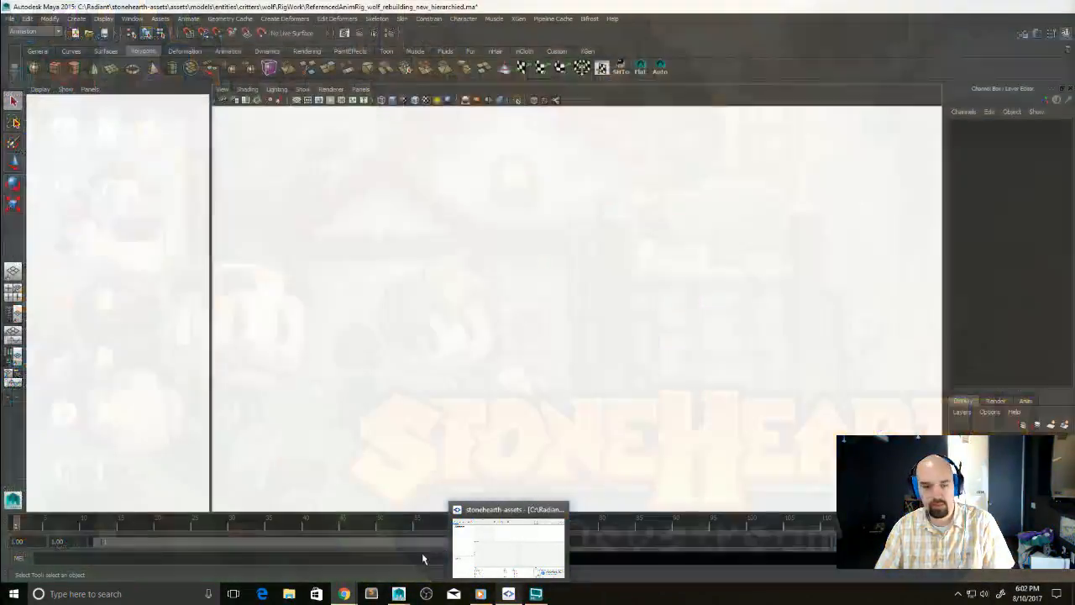
mouse_move(334, 596)
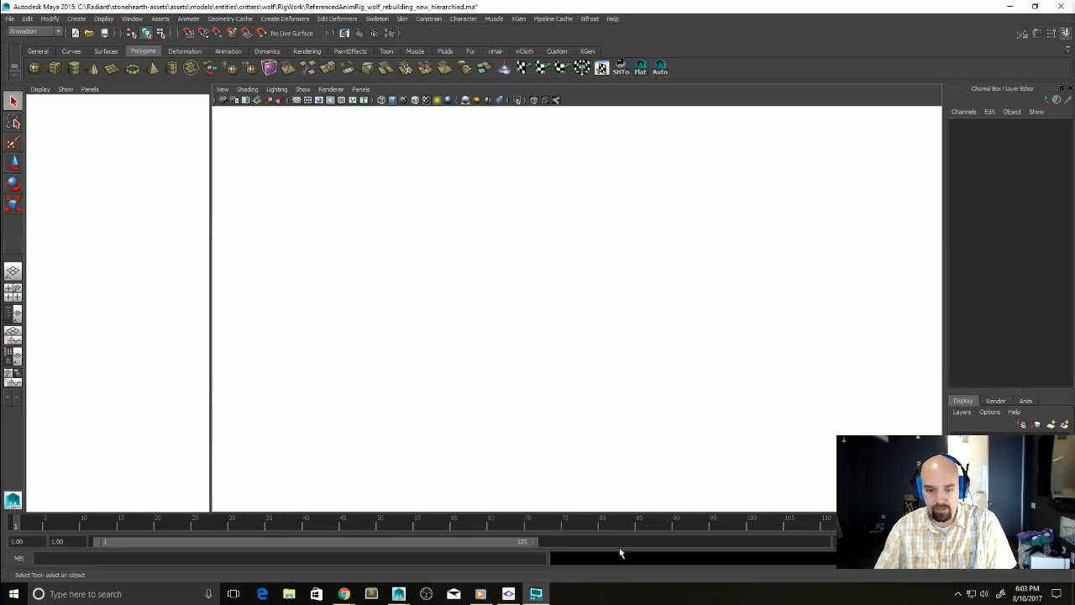
Step: Force the frozen Maya session to quit by ending its task in Task Manager, then close Task Manager
right_click(399, 593)
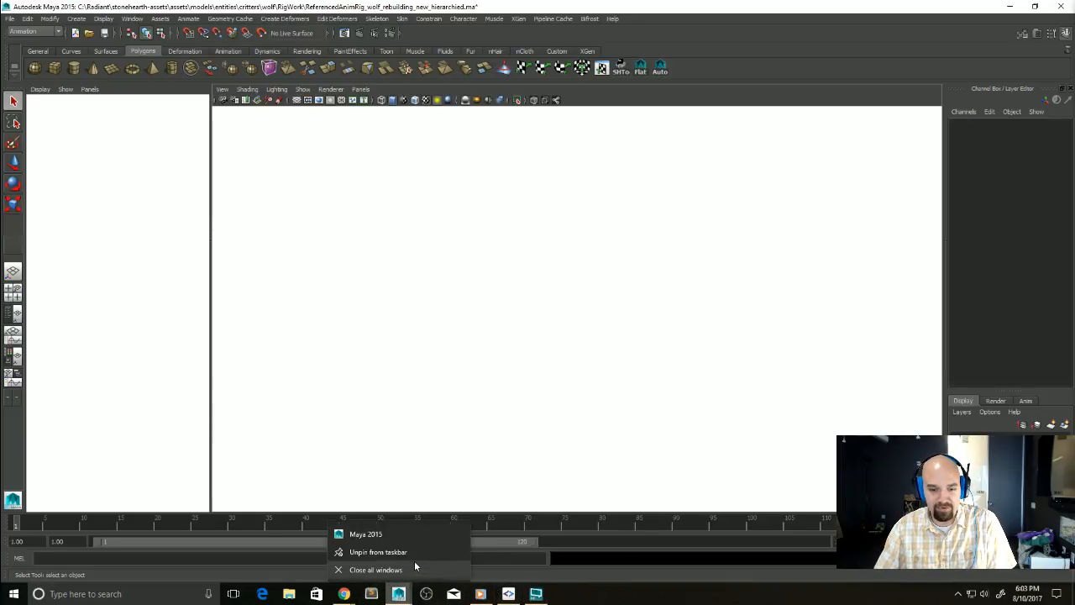
left_click(409, 569)
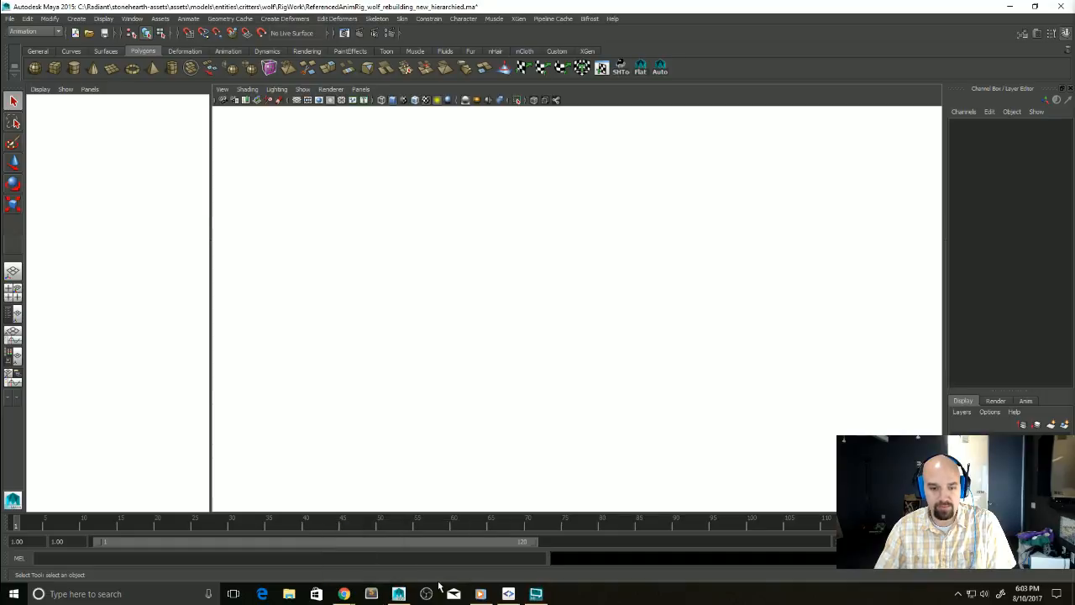
right_click(664, 599)
left_click(694, 543)
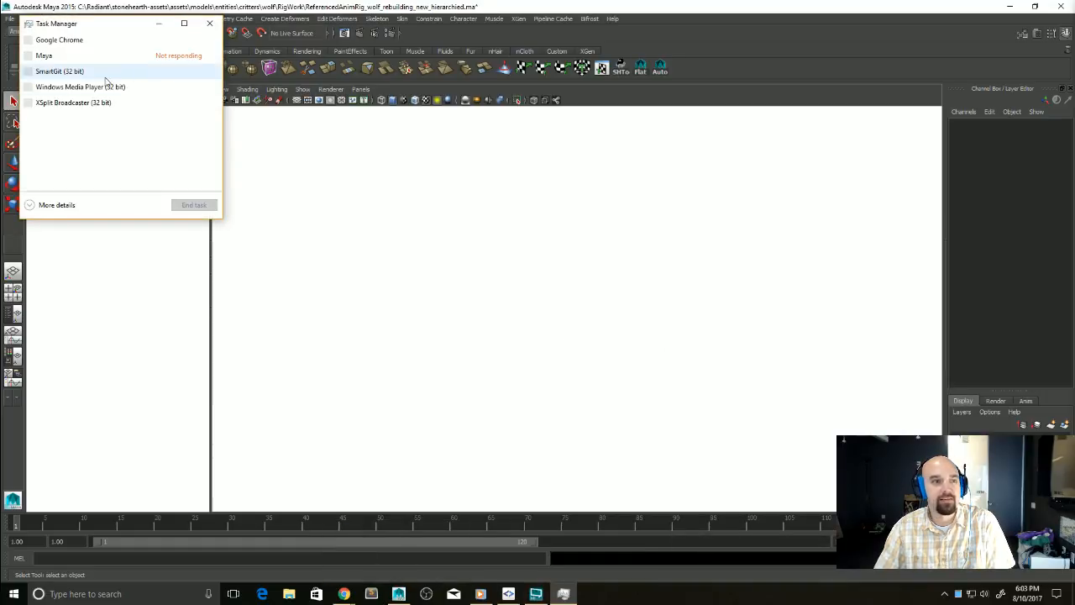
left_click(75, 56)
left_click(194, 205)
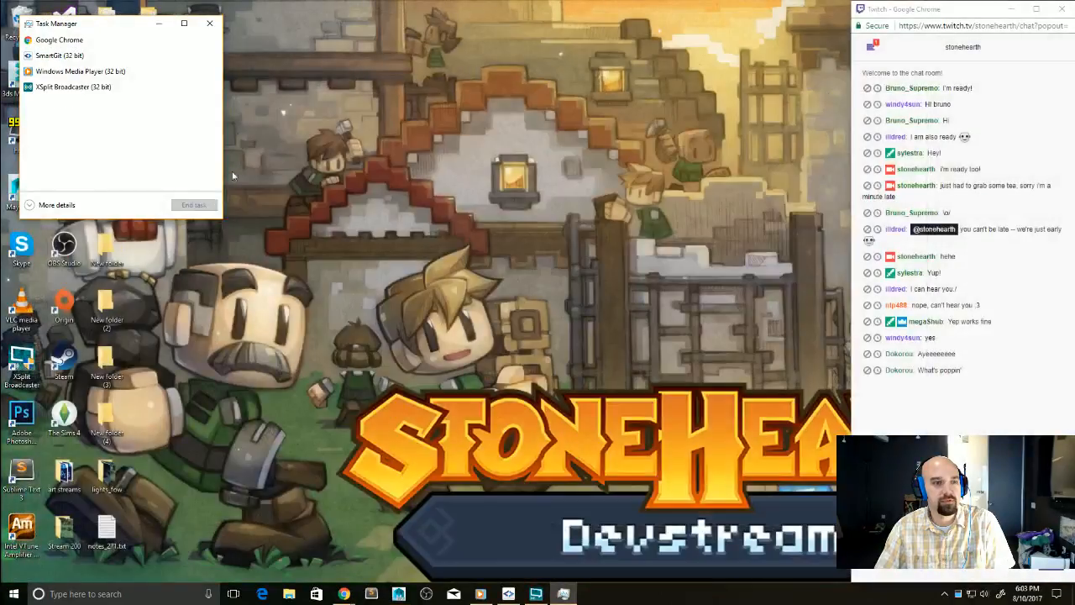
left_click(209, 23)
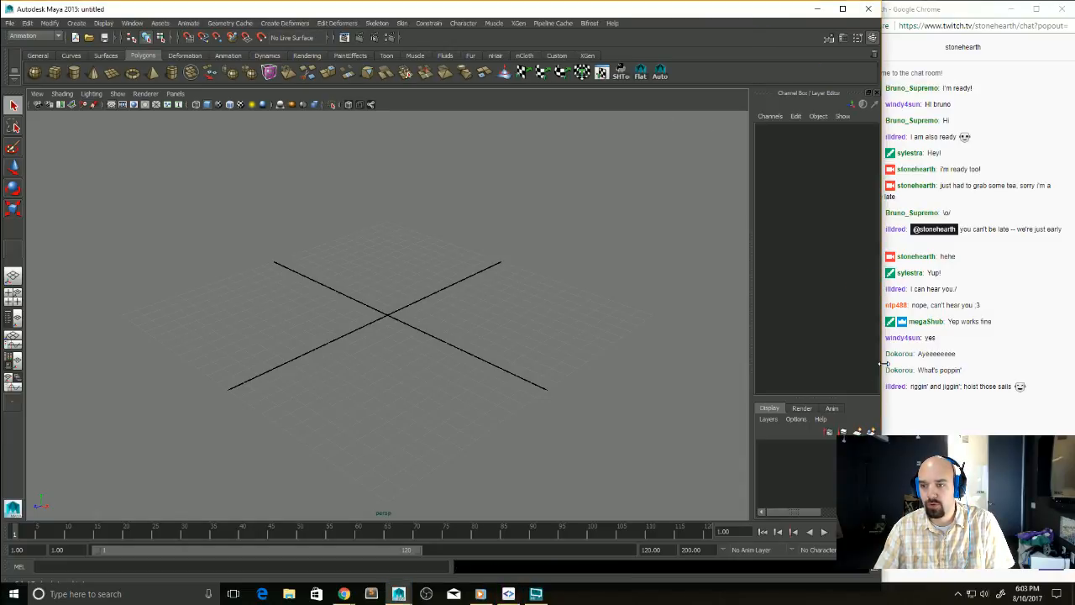
Step: Narrow the Maya window so that it fits beside the Twitch chat without covering it
left_click_drag(880, 363, 859, 363)
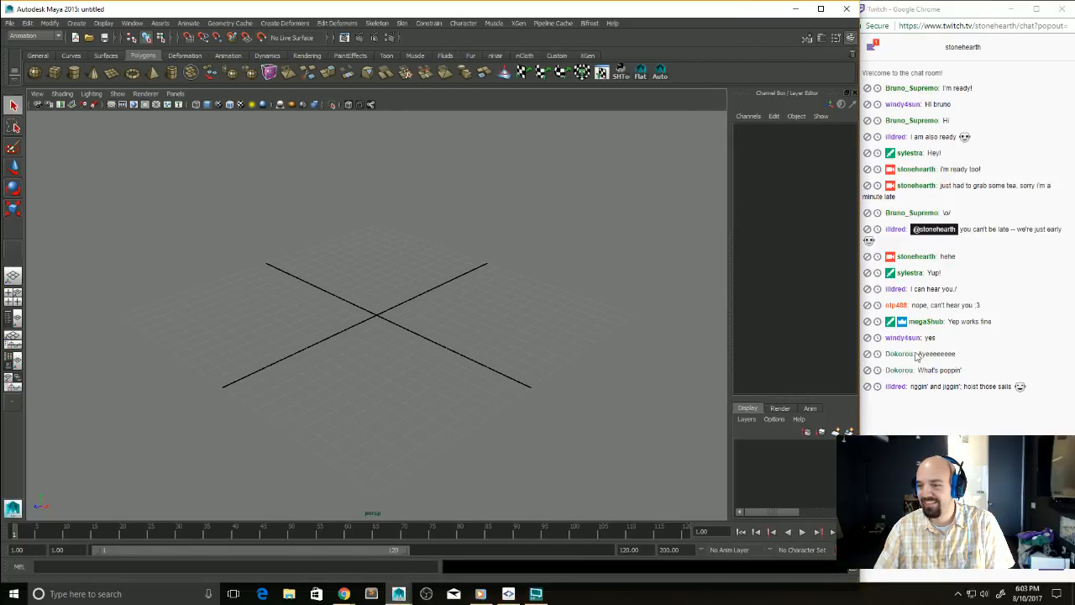
left_click_drag(858, 342, 855, 343)
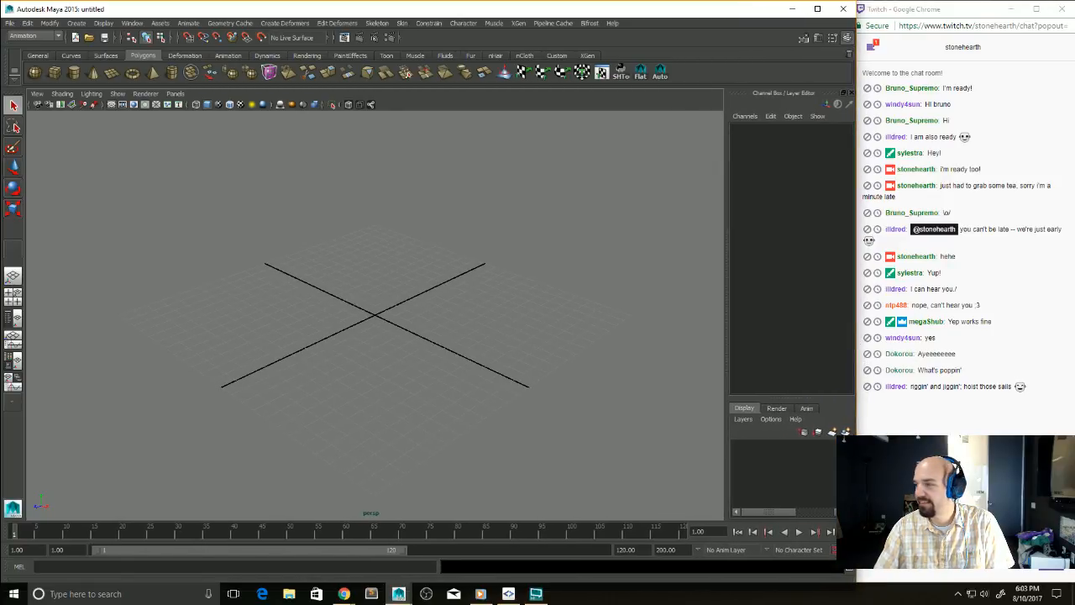
key("alt+Tab")
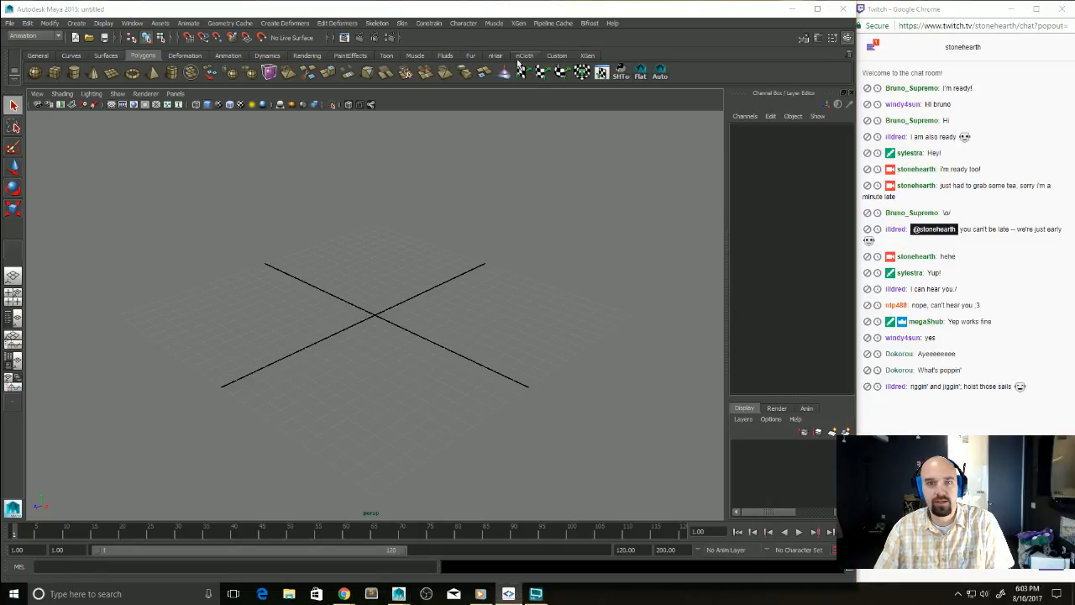
key("alt+Tab")
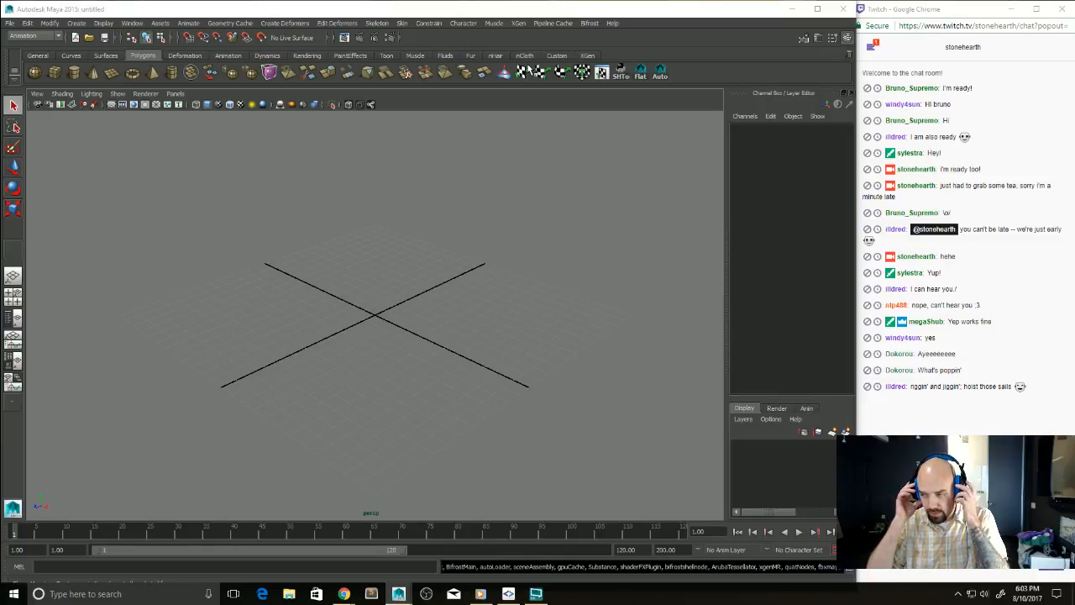
Step: Launch the Stonehearth Toolset (SHTo) and place its window over the Maya viewport beside the Twitch chat
left_click(621, 73)
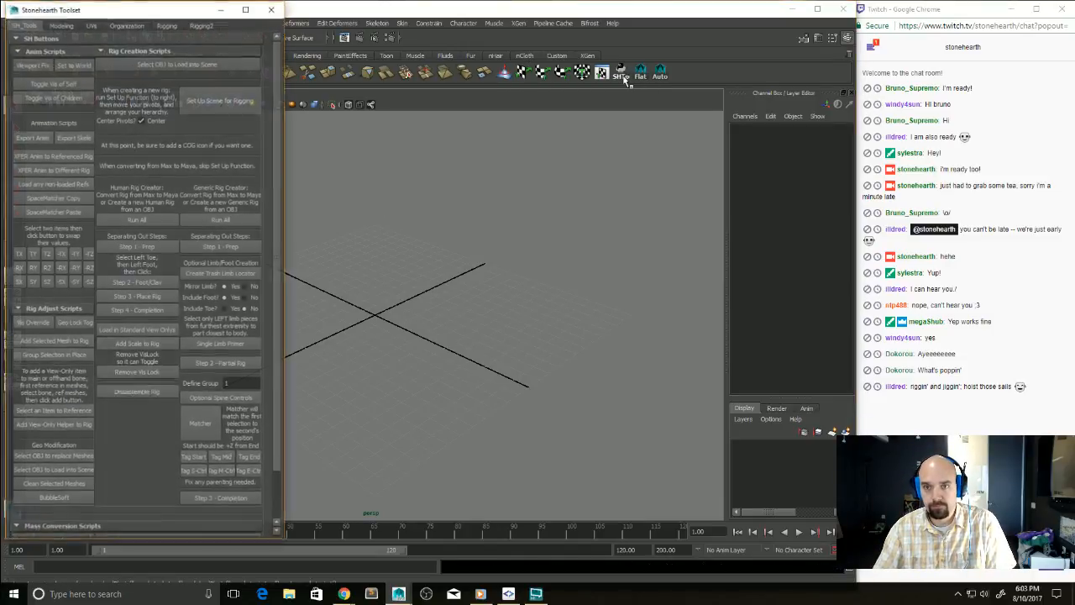
left_click_drag(118, 14, 1074, 101)
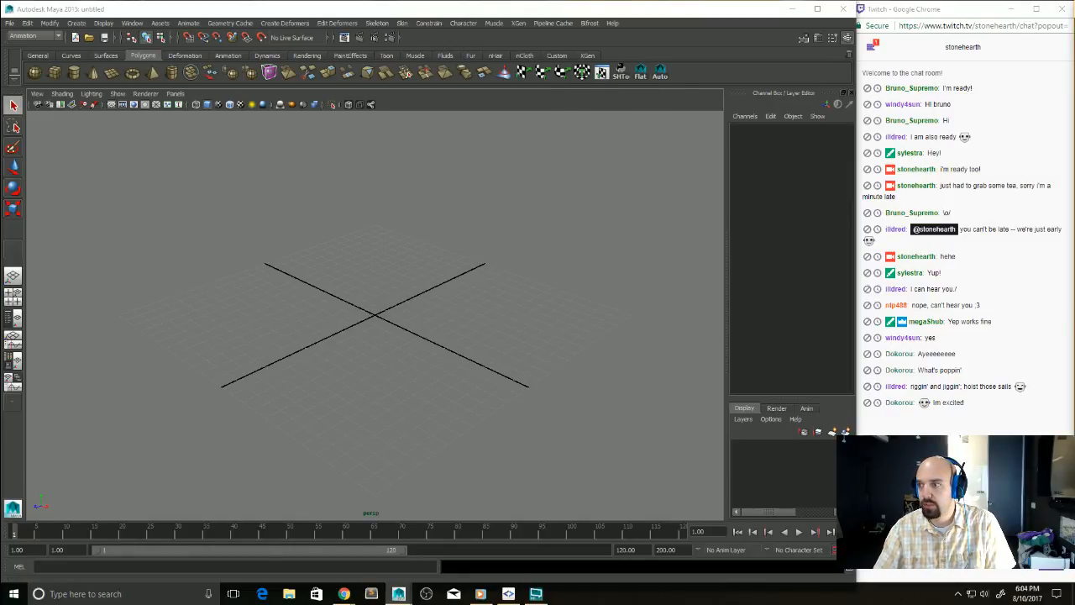
left_click_drag(1074, 50, 682, 38)
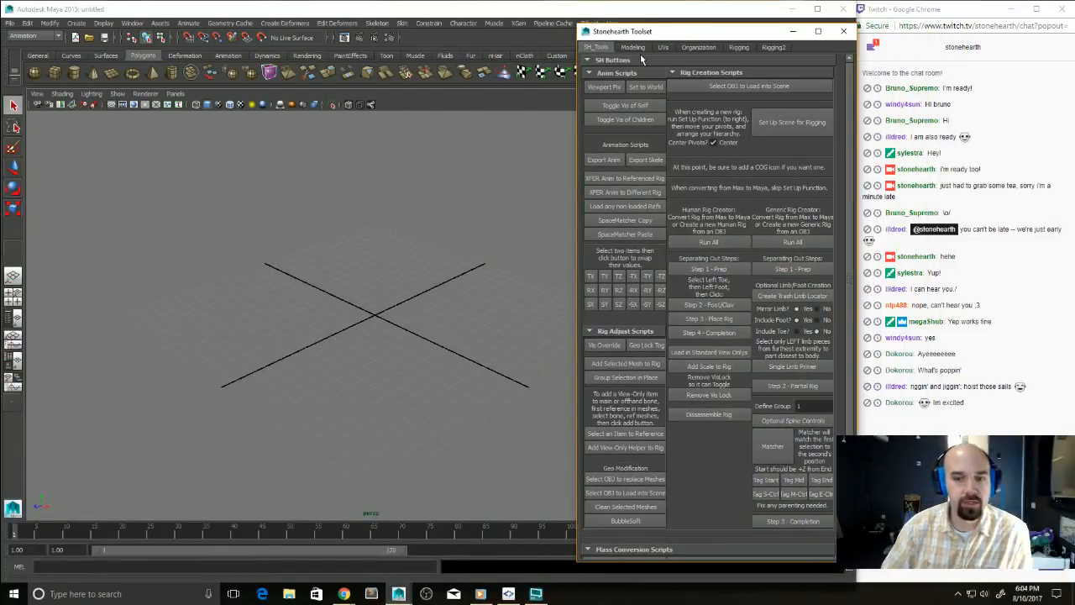
left_click(488, 178)
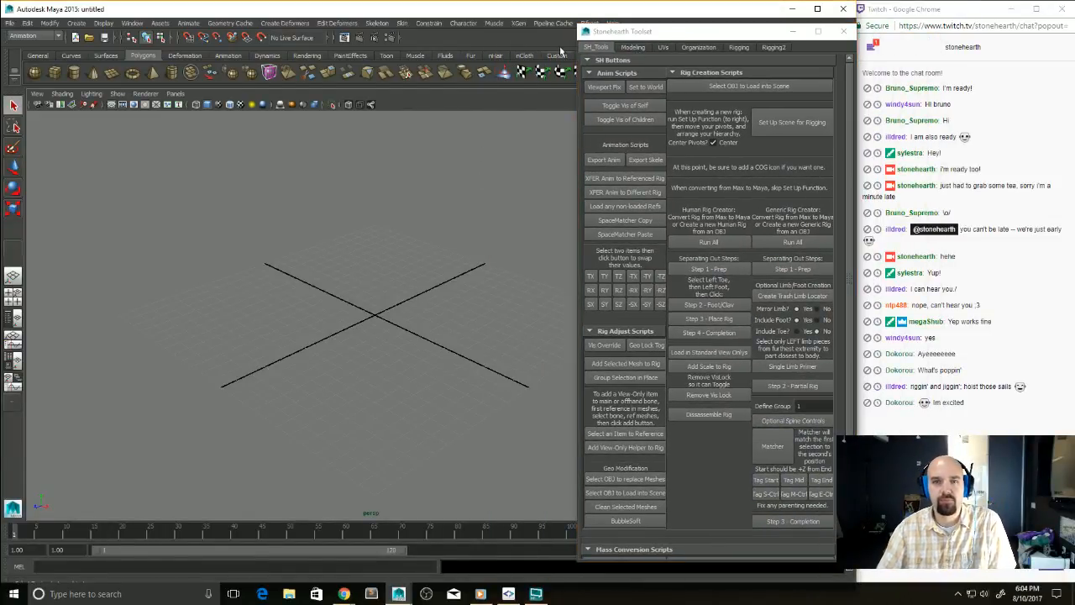
mouse_move(648, 34)
left_mouse_down()
mouse_move(821, 168)
mouse_move(624, 13)
mouse_move(643, 32)
left_mouse_up()
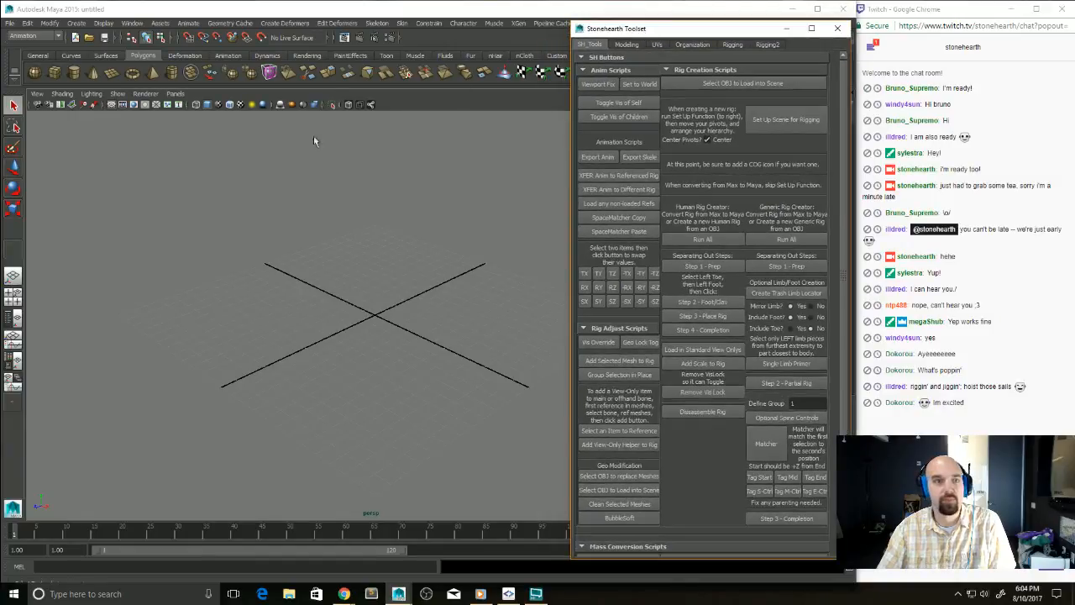
Step: Open the wolf animation scene run.ma from the entities folder under critters/wolf/animations
left_click(89, 44)
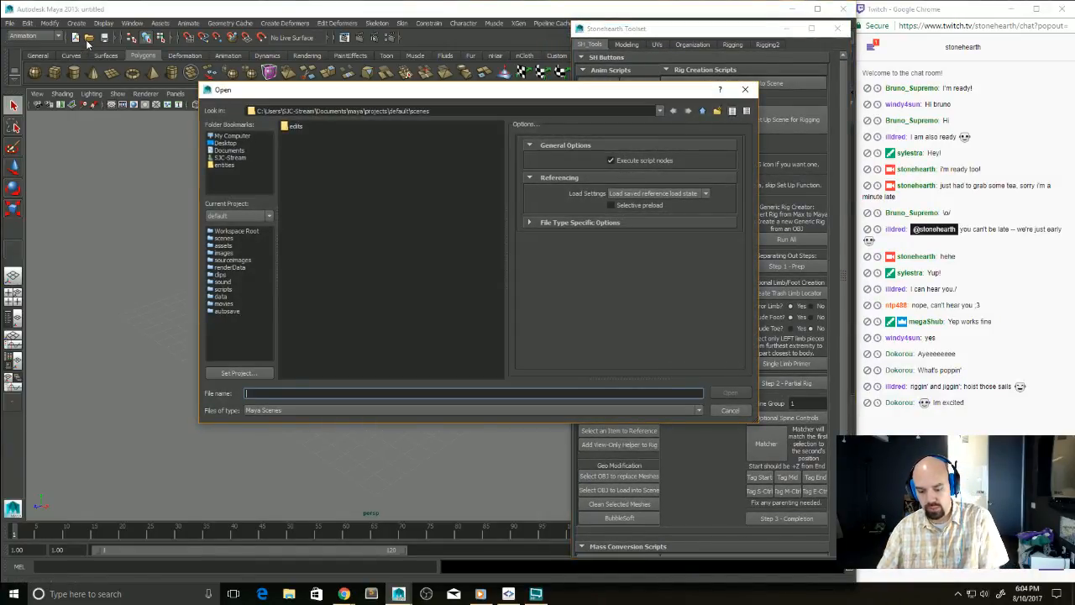
left_click(224, 164)
double_click(300, 144)
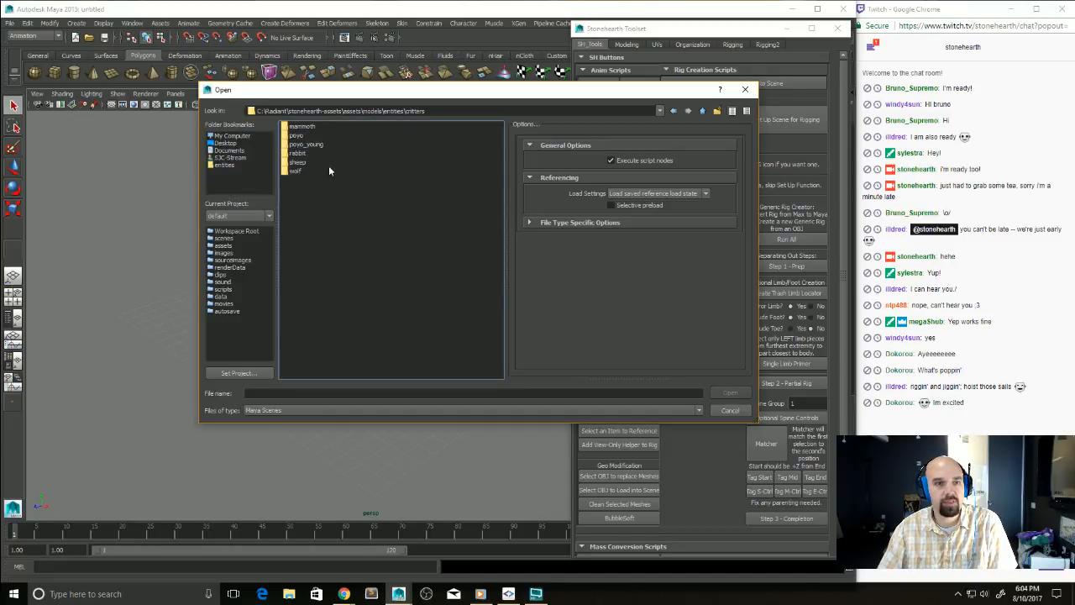
double_click(309, 170)
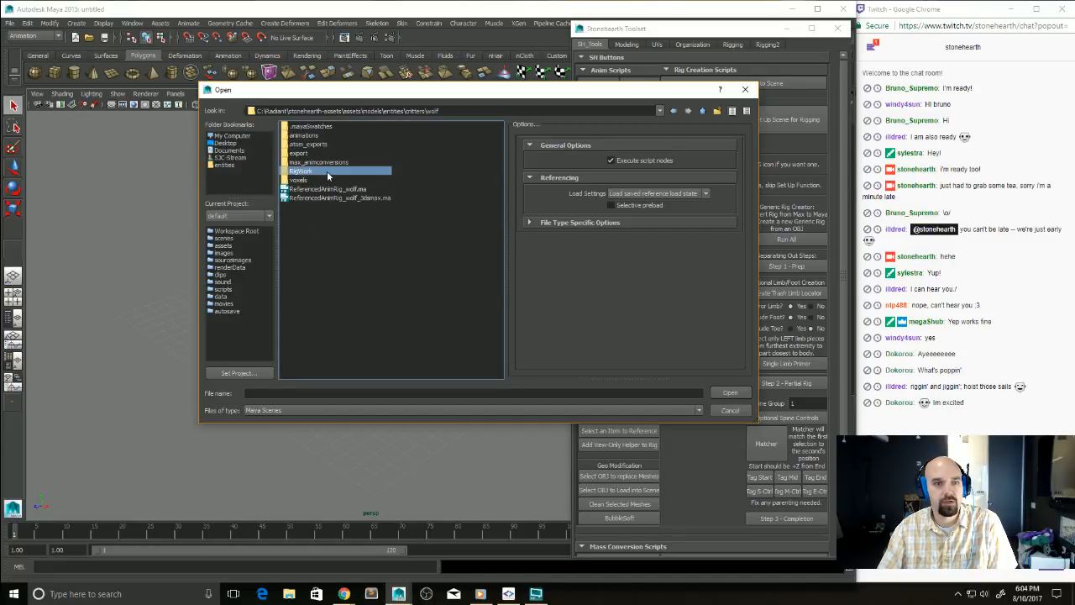
double_click(307, 136)
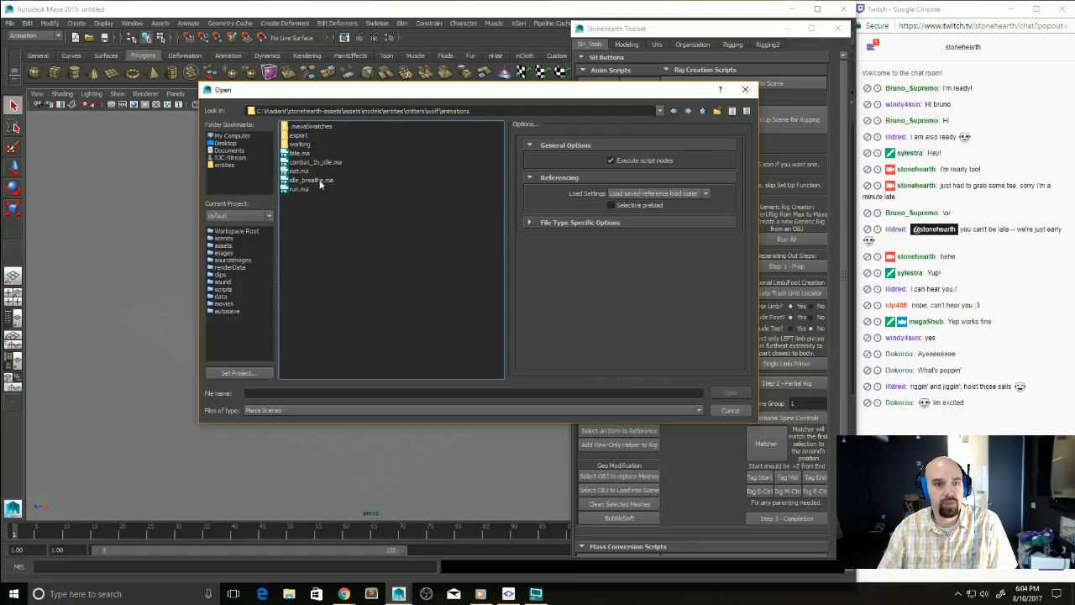
double_click(301, 189)
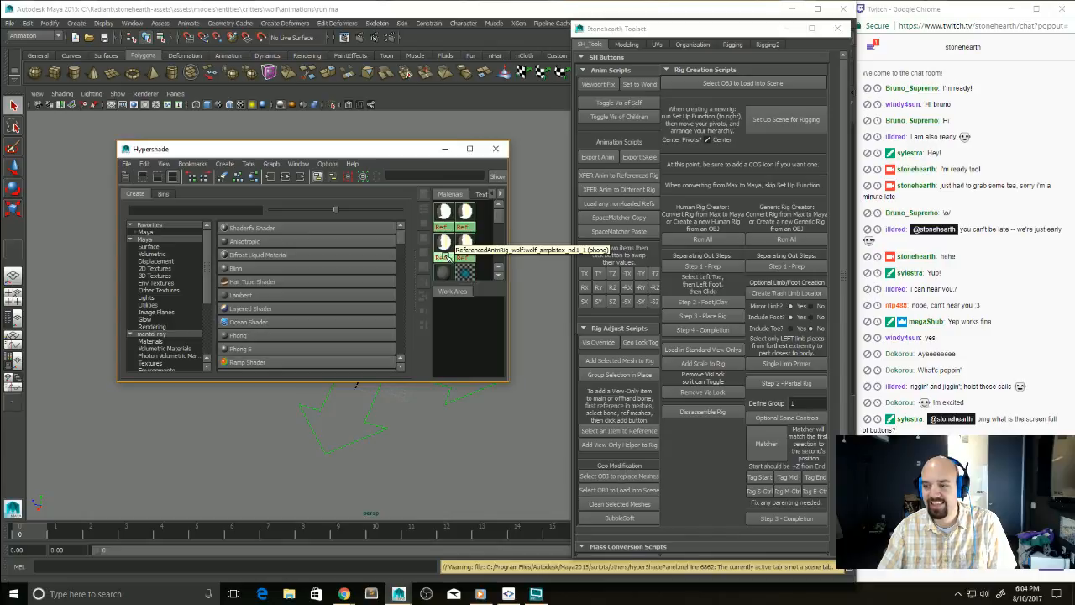
Step: Look through the Modeling, UVs and Organization tool sets of the Stonehearth Toolset
left_click_drag(646, 32, 676, 39)
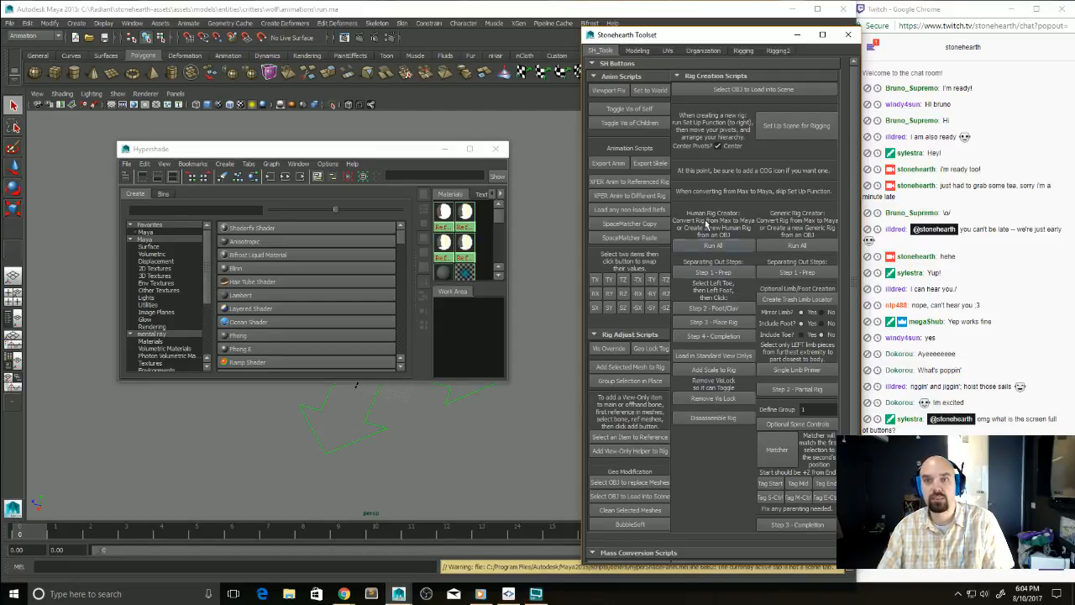
left_click(638, 52)
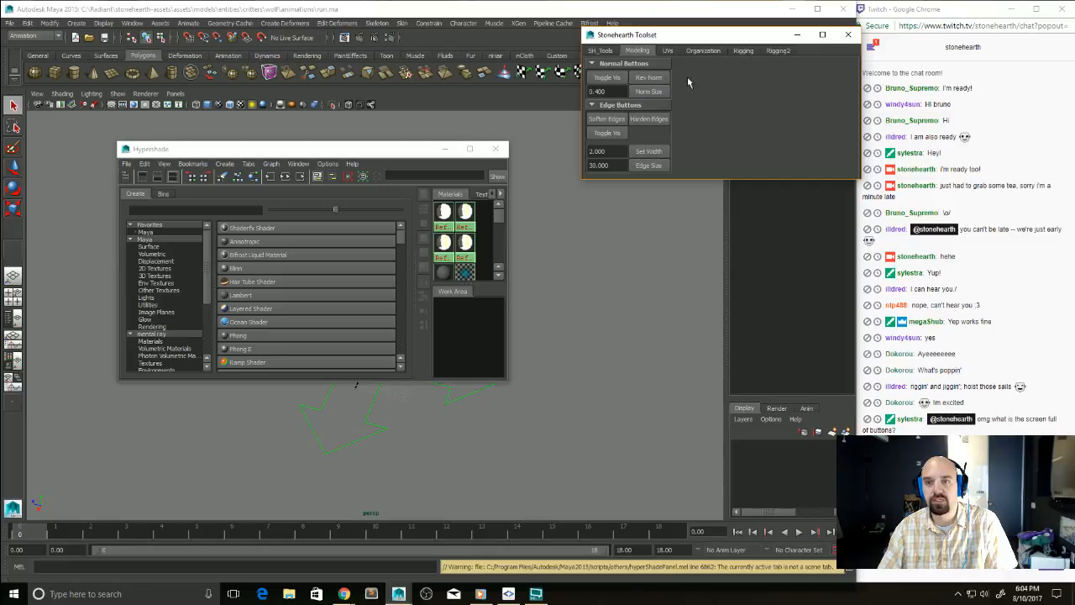
left_click(665, 52)
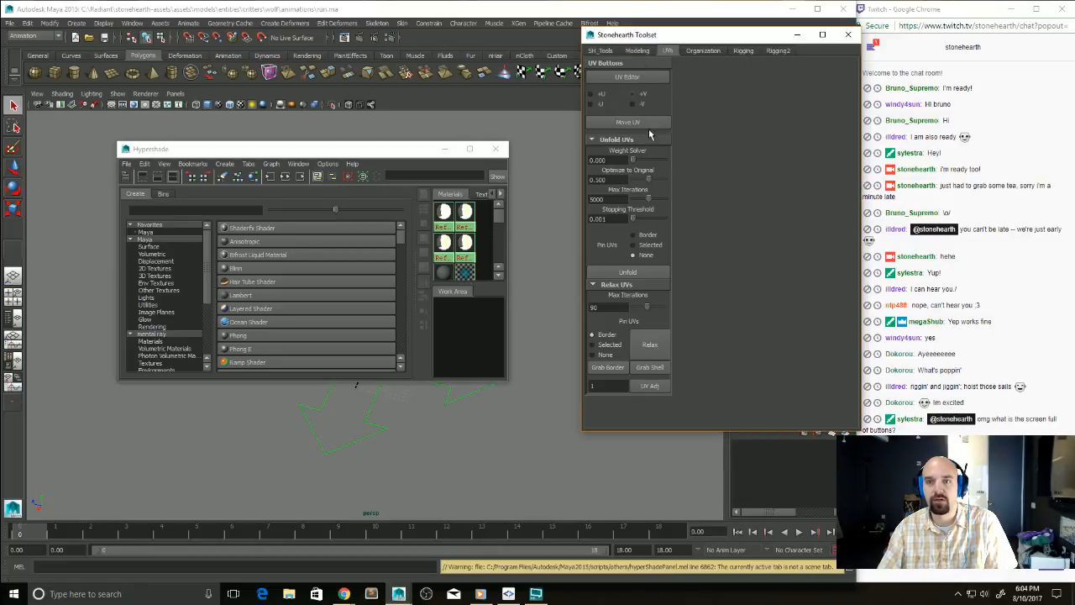
left_click(708, 52)
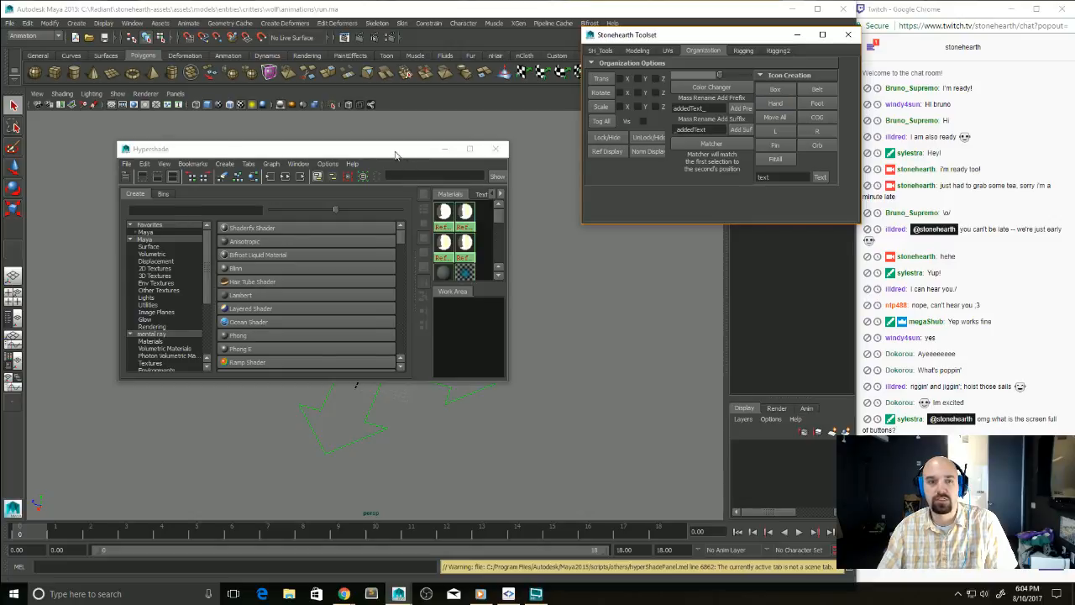
Step: Close the Hypershade window and create a box control icon in a new empty scene
left_click_drag(396, 152, 601, 227)
left_click(702, 226)
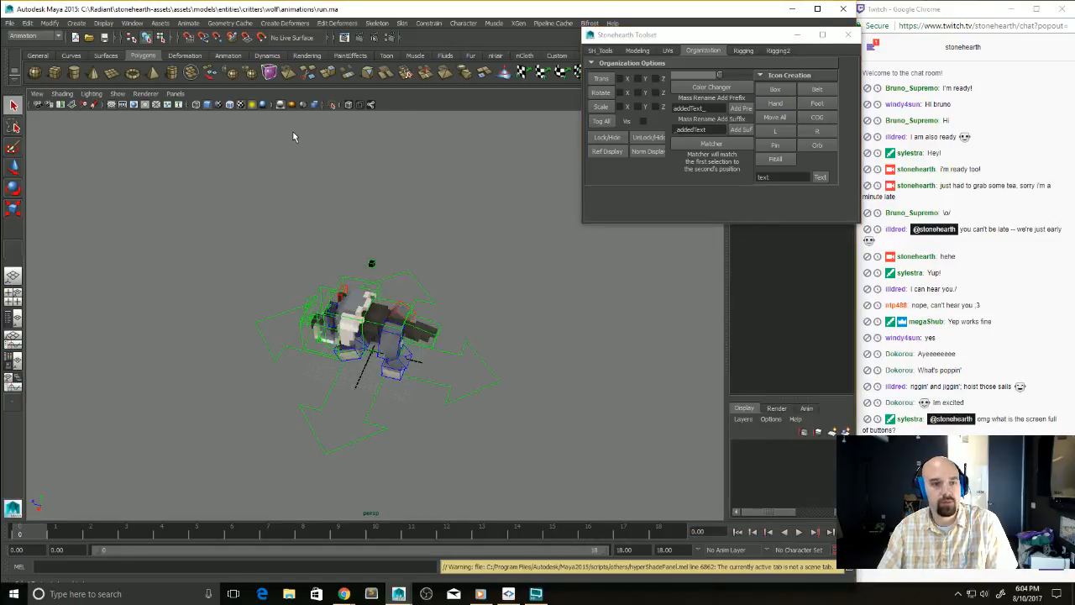
left_click(773, 91)
left_click_drag(444, 300, 570, 275, "alt")
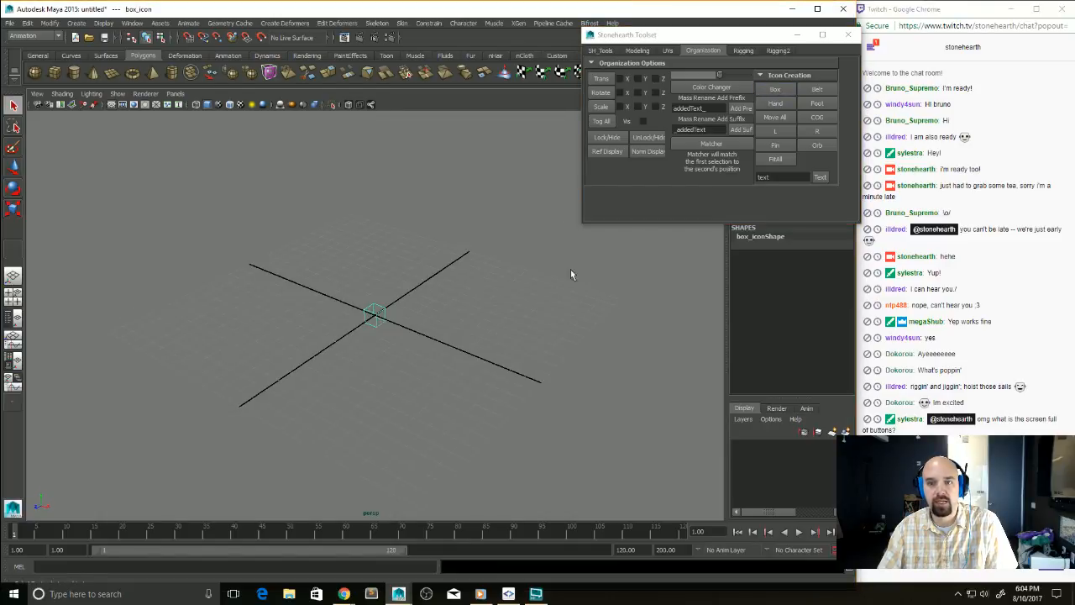
Step: Create the hand, foot, belt and COG control icons with the toolset's Icon Creation tools
left_click(774, 103)
left_click_drag(491, 271, 533, 325, "alt")
left_click(817, 105)
left_click(817, 90)
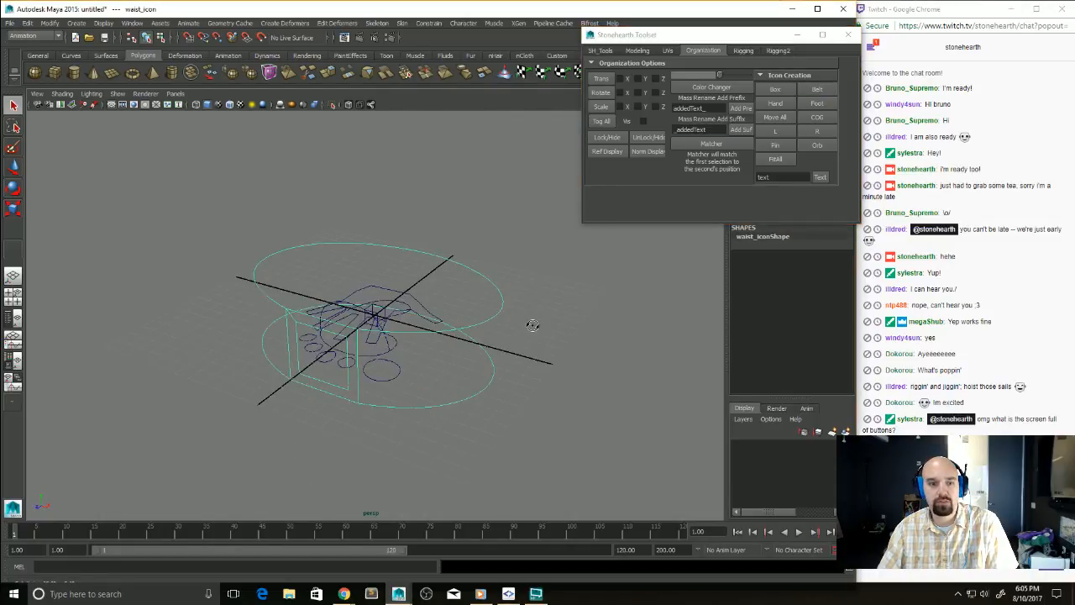
left_click(825, 122)
left_click_drag(615, 307, 514, 294, "alt")
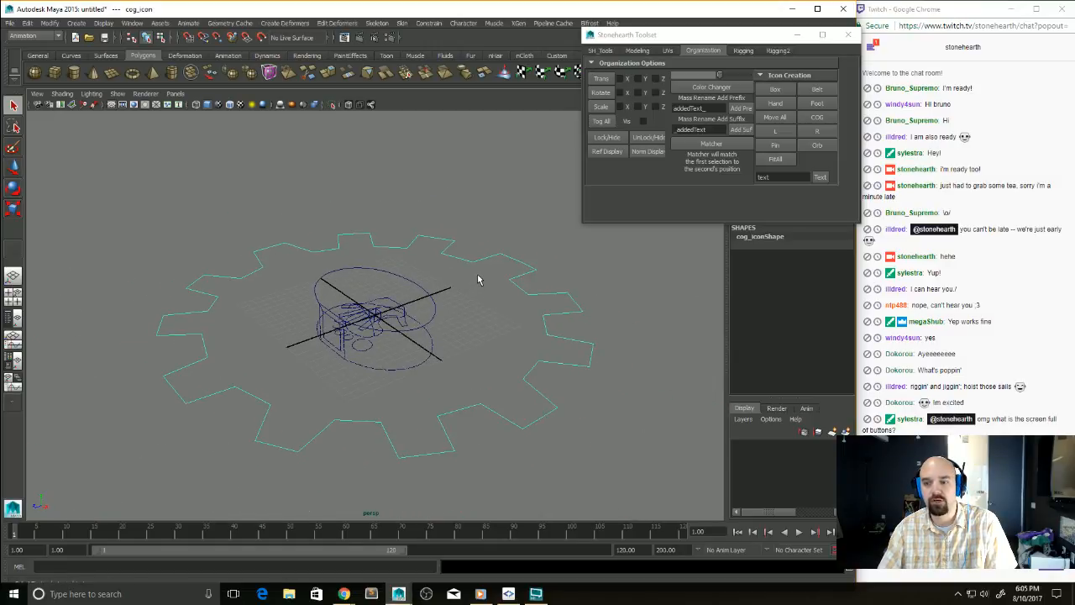
Step: Create an orb control icon with the Icon Creation tools and leave all icons deselected
left_click(817, 146)
left_click_drag(432, 288, 488, 300, "alt")
right_click_drag(487, 300, 569, 369, "alt")
left_click_drag(568, 369, 672, 319, "alt")
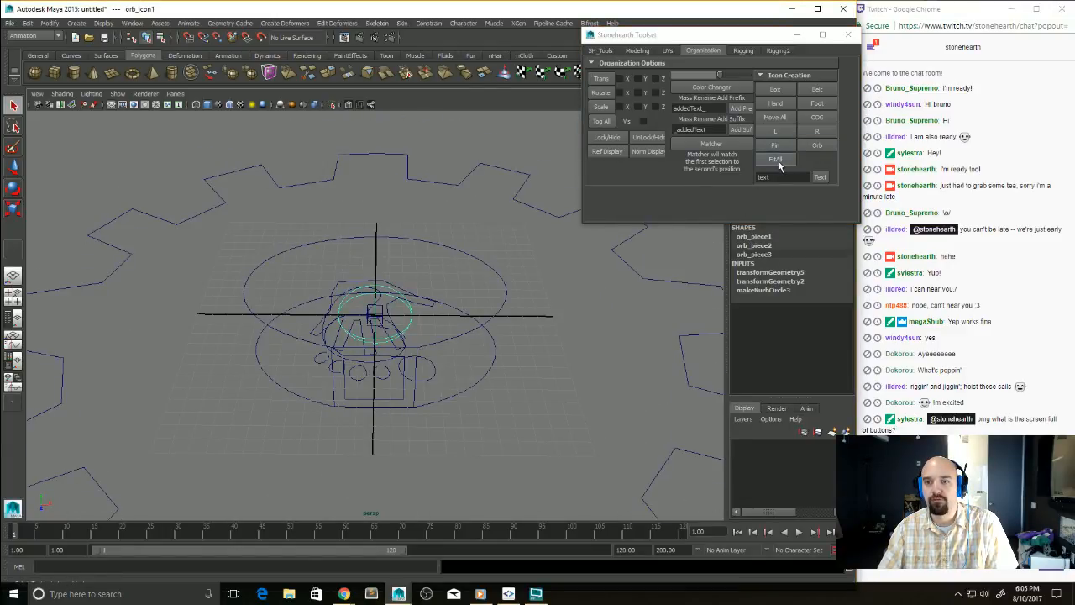
left_click_drag(549, 235, 516, 250, "alt")
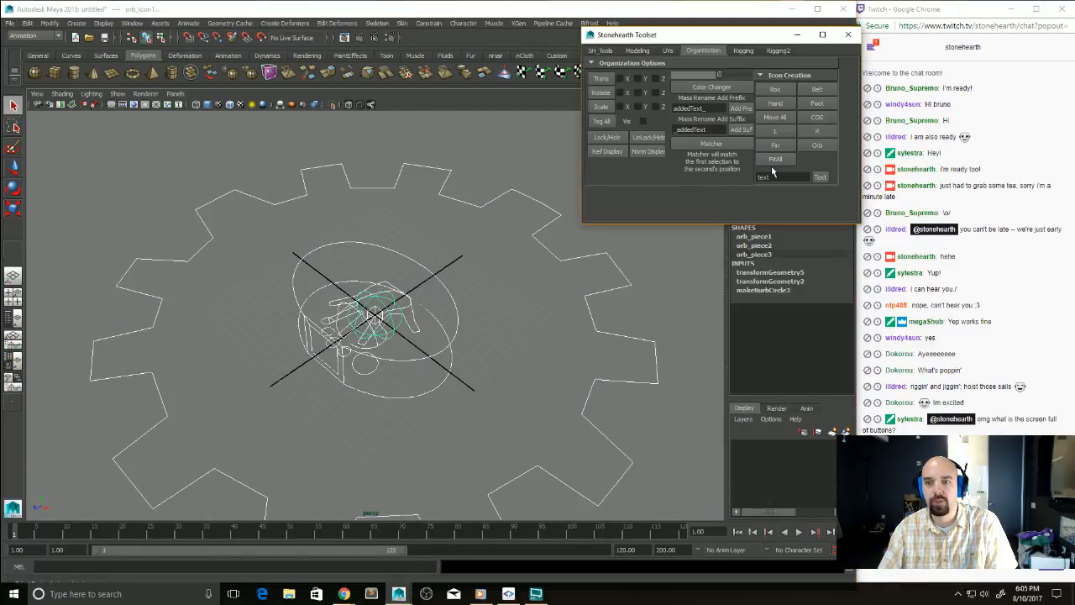
left_click(622, 294)
left_click_drag(618, 329, 383, 196, "alt")
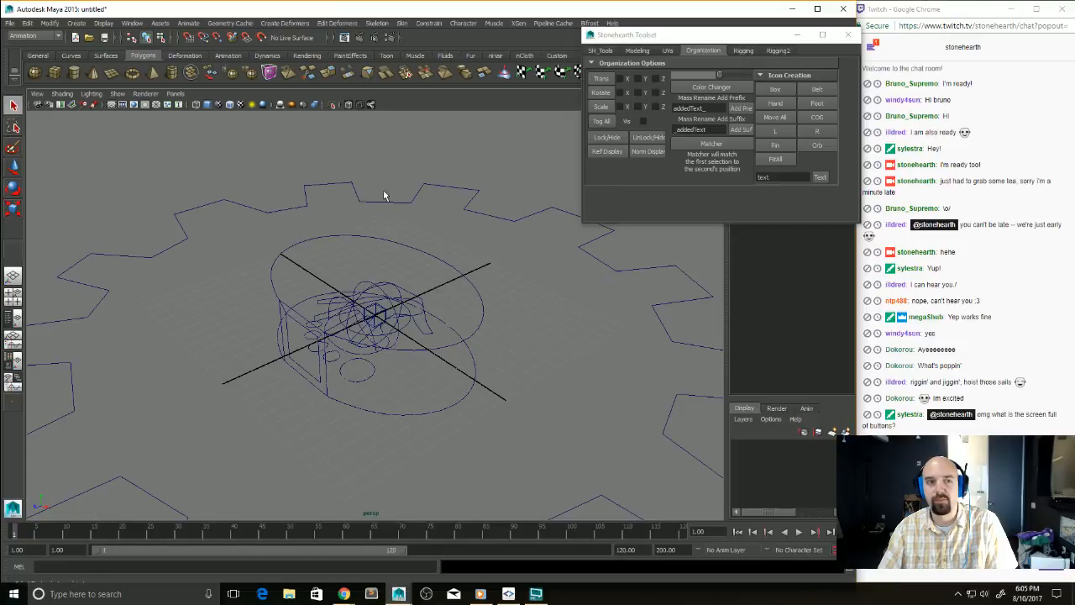
Step: Create a polygon cylinder at the origin among the control icons
left_click(74, 72)
left_click_drag(538, 193, 655, 210, "alt")
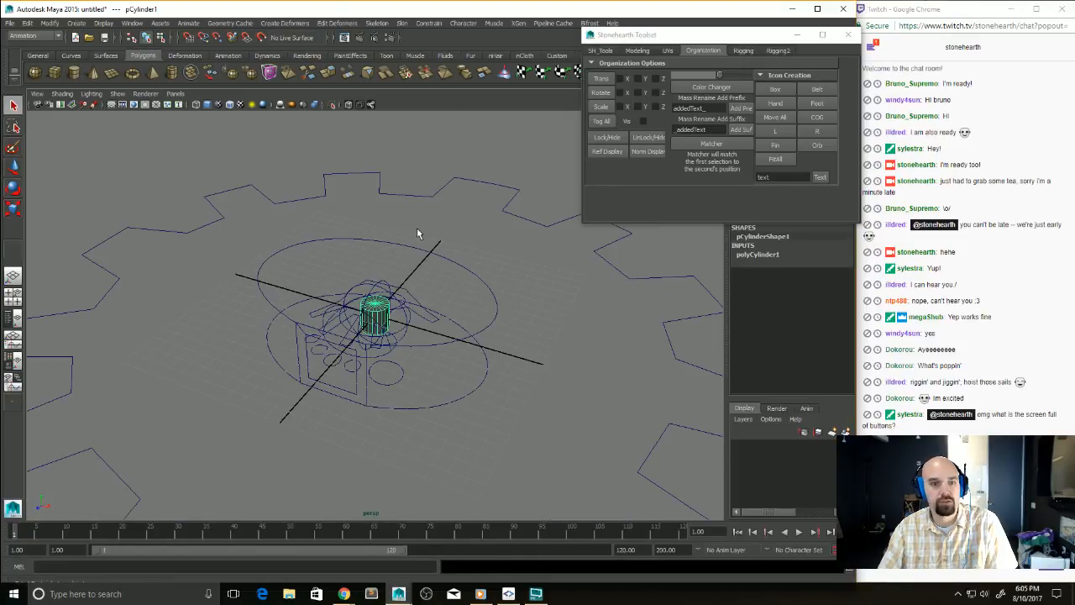
Step: Delete the cylinder and all the control icons, leaving the scene empty
key("ctrl+a")
left_click(475, 281)
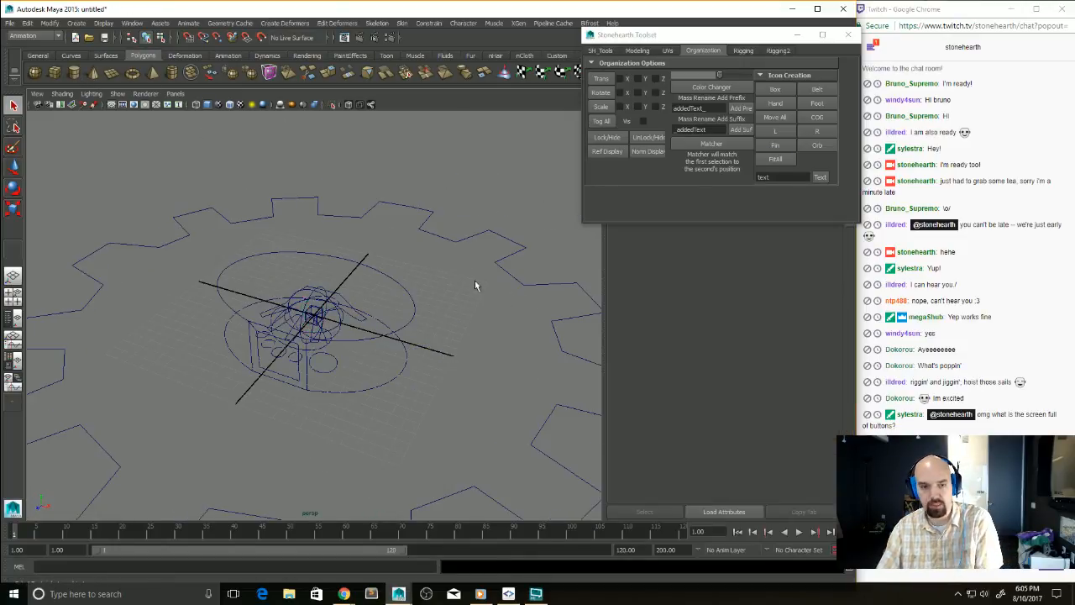
left_click_drag(484, 196, 269, 298)
key("Delete")
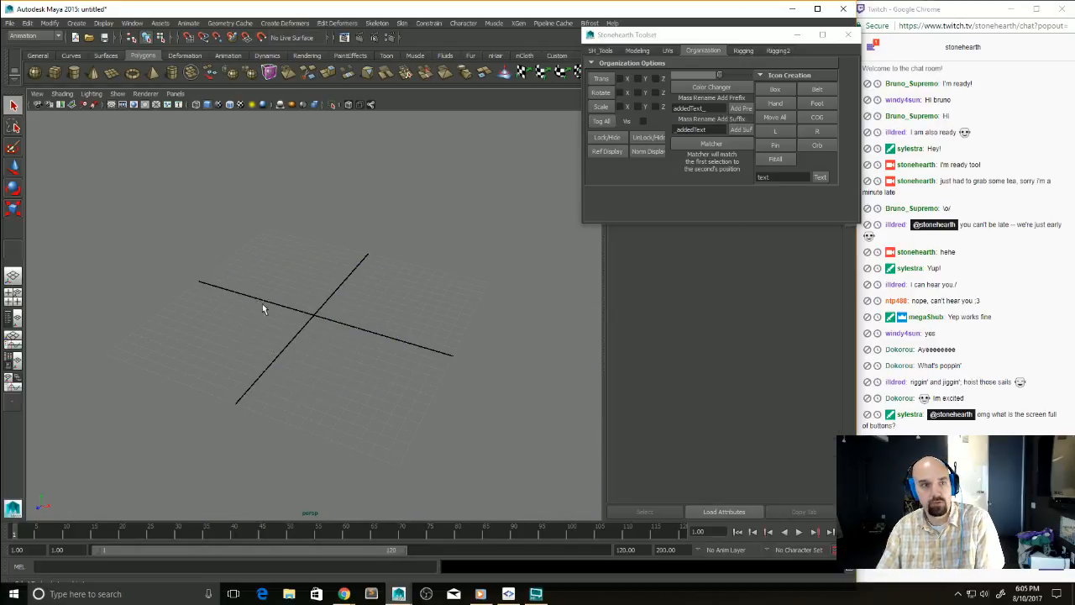
Step: Create a polygon pyramid at the origin and delete it after inspecting it up close
left_click(154, 74)
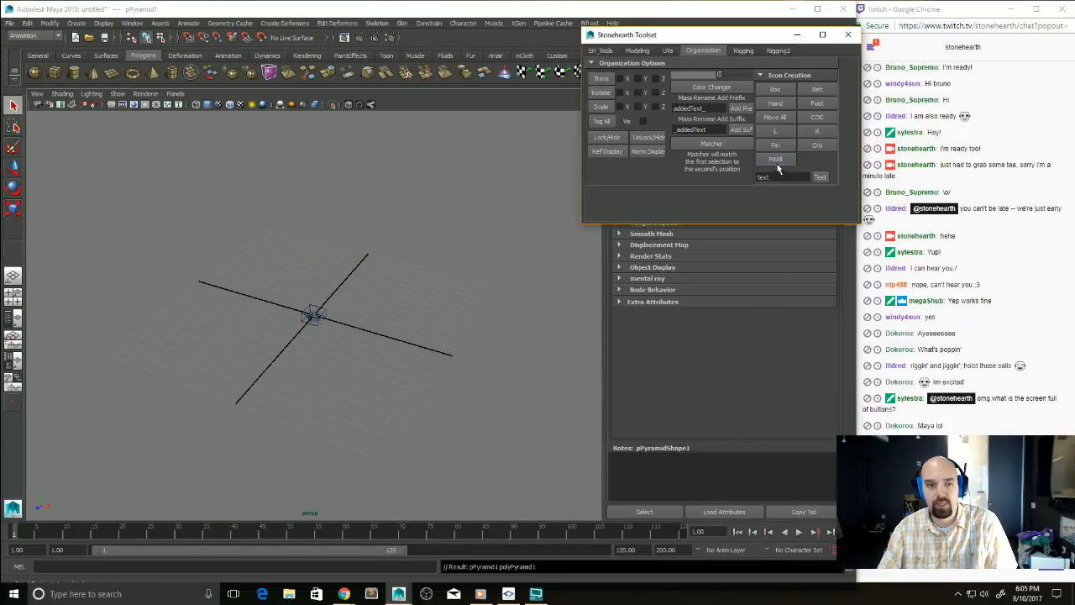
key("f")
left_click_drag(384, 312, 442, 314, "alt")
right_click_drag(442, 314, 382, 314, "alt")
left_click_drag(395, 244, 188, 388)
key("Delete")
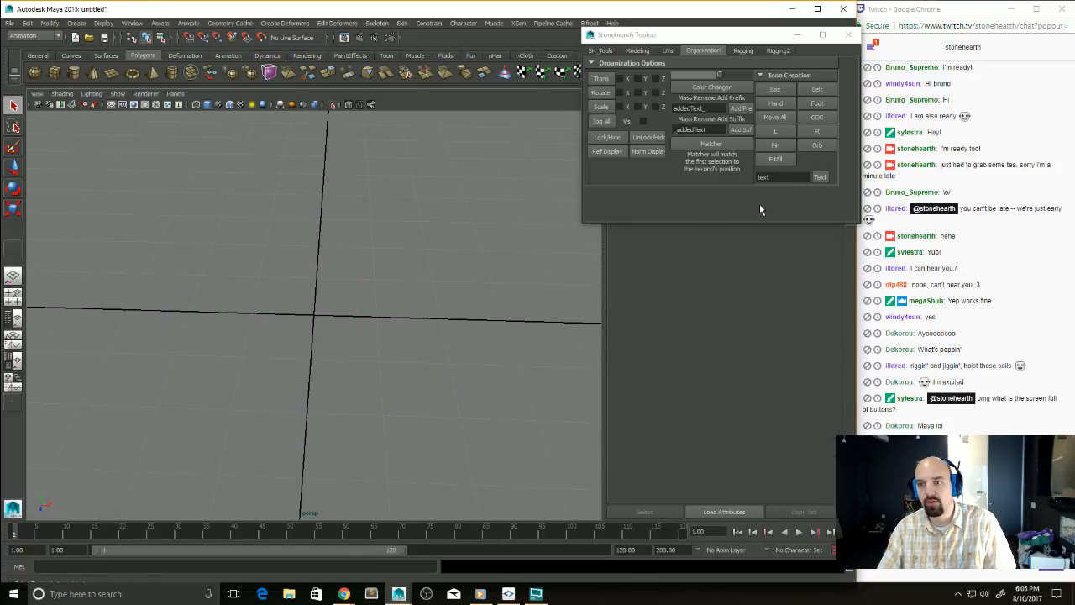
Step: Create a text control icon with the default wording "text" and delete it after viewing it
left_click(822, 180)
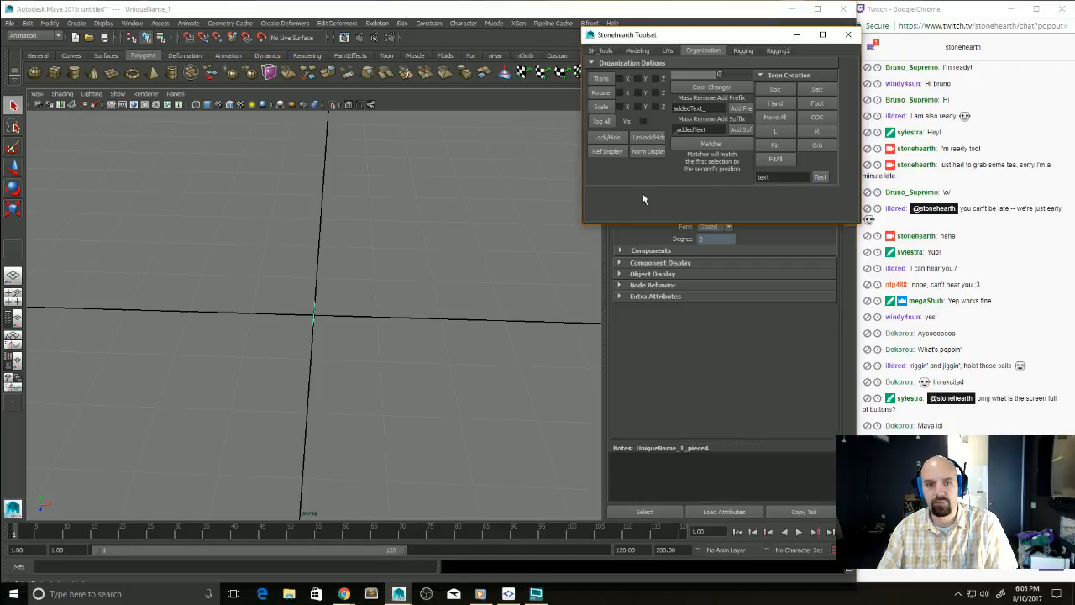
left_click_drag(373, 307, 407, 332, "alt")
left_click_drag(292, 334, 279, 344, "alt")
left_click_drag(409, 243, 249, 404)
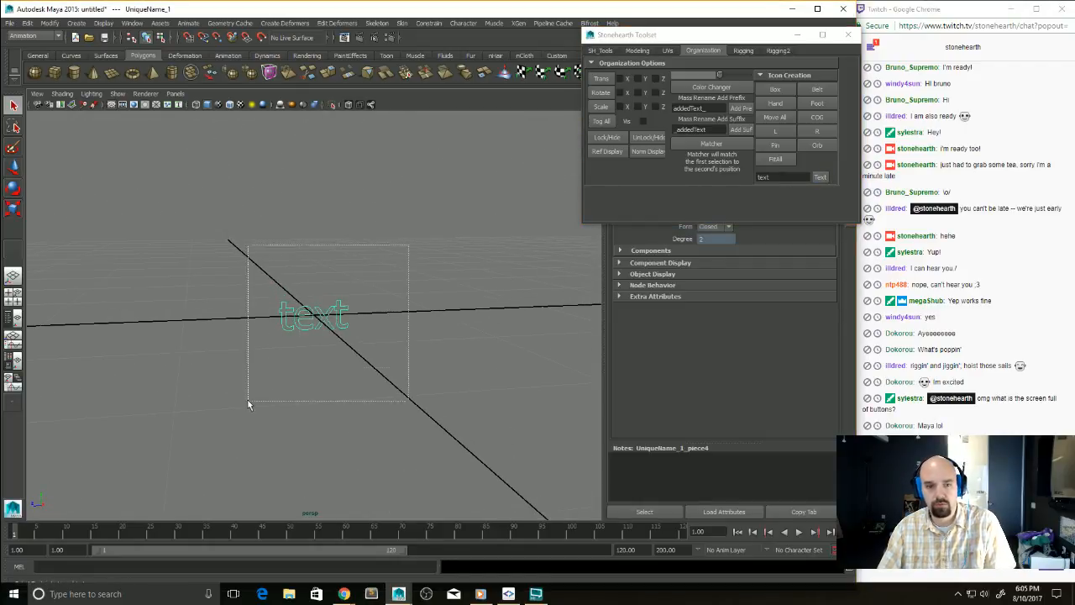
key("Delete")
Step: Create a text control icon reading "chest" with the Icon Creation tools and undo its creation
double_click(785, 175)
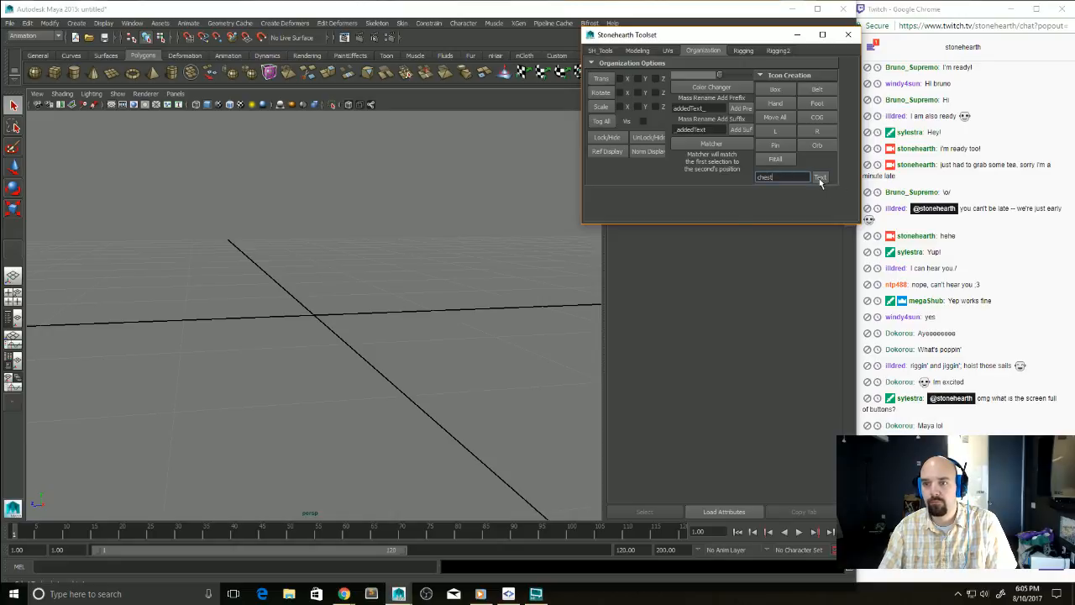
left_click(819, 178)
left_click_drag(511, 331, 454, 352, "alt")
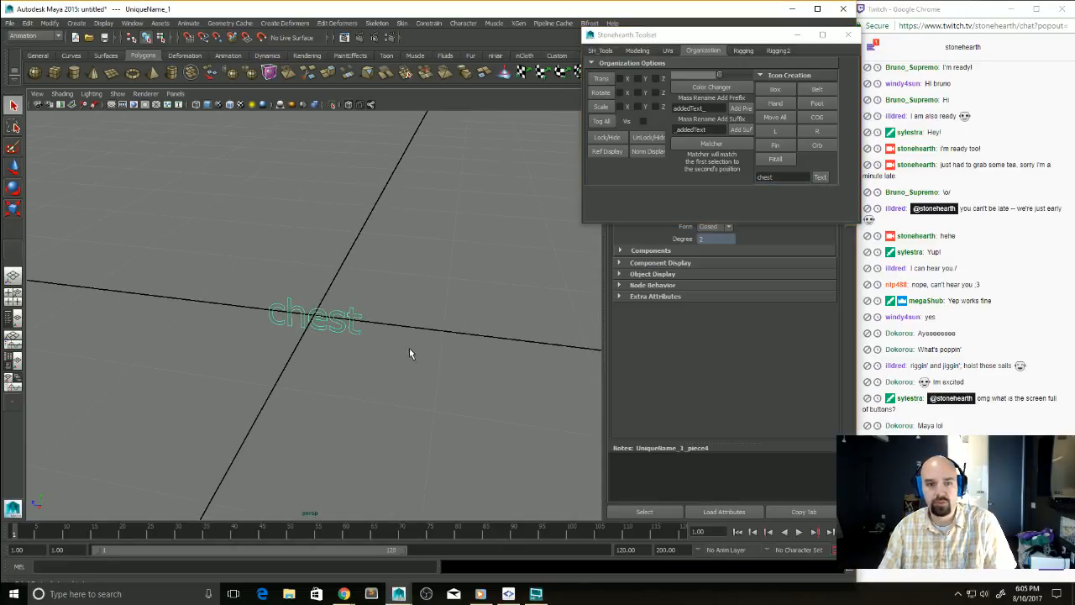
key("ctrl+z")
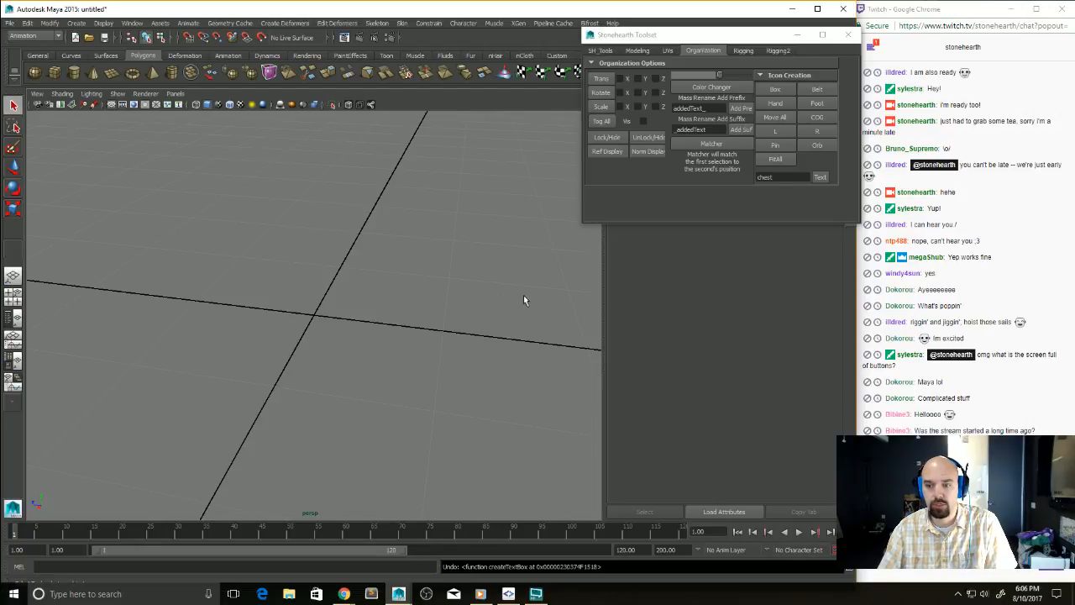
left_click_drag(524, 300, 457, 274, "alt")
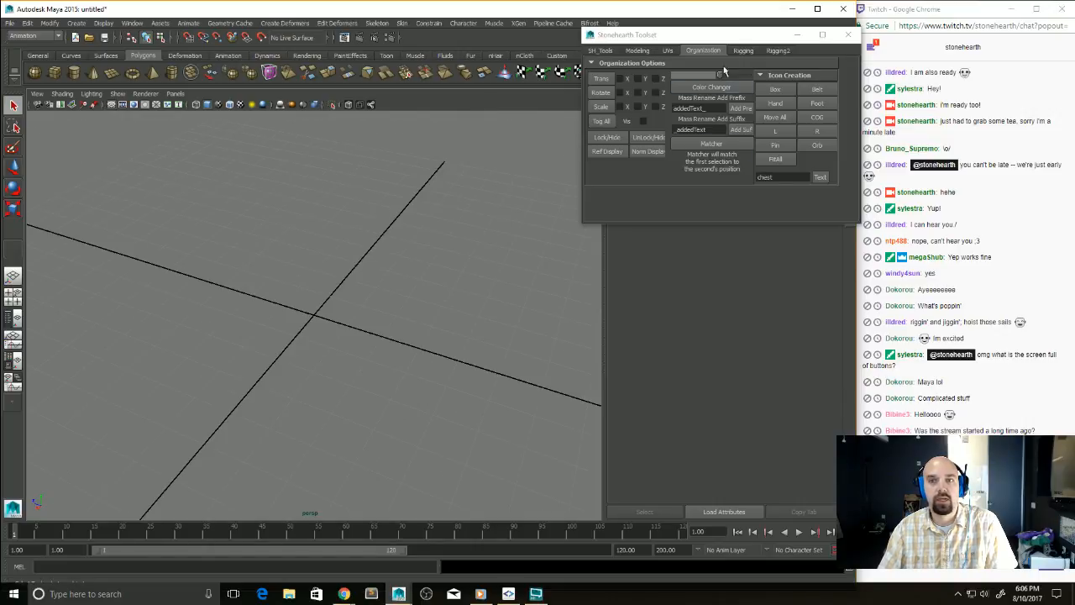
Step: Show the toolset's rigging tools and create a polygon cylinder at the origin with its channels displayed
left_click(745, 50)
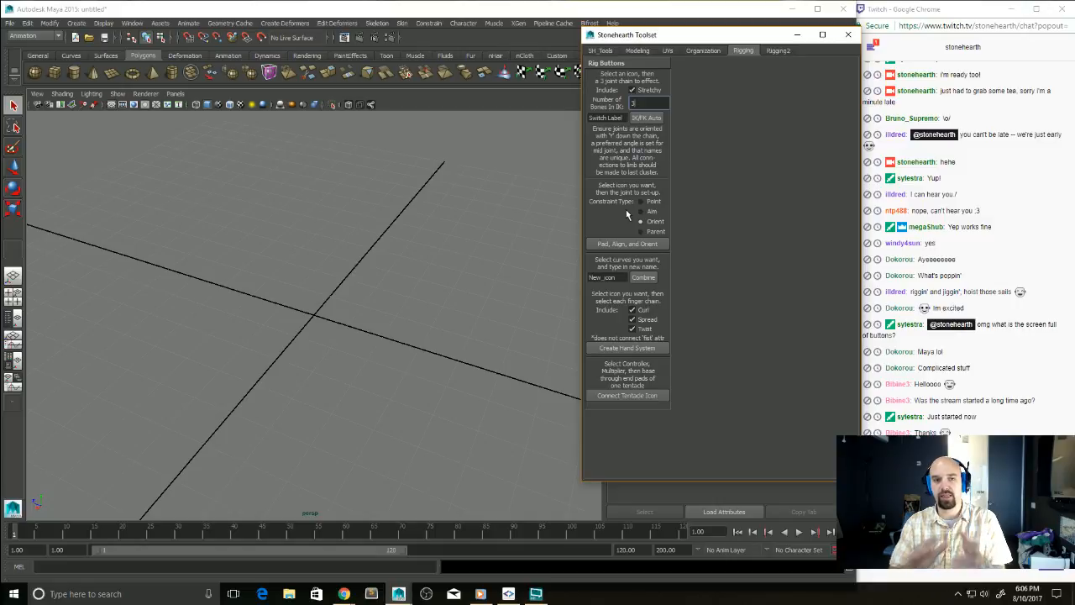
left_click(73, 73)
key("f")
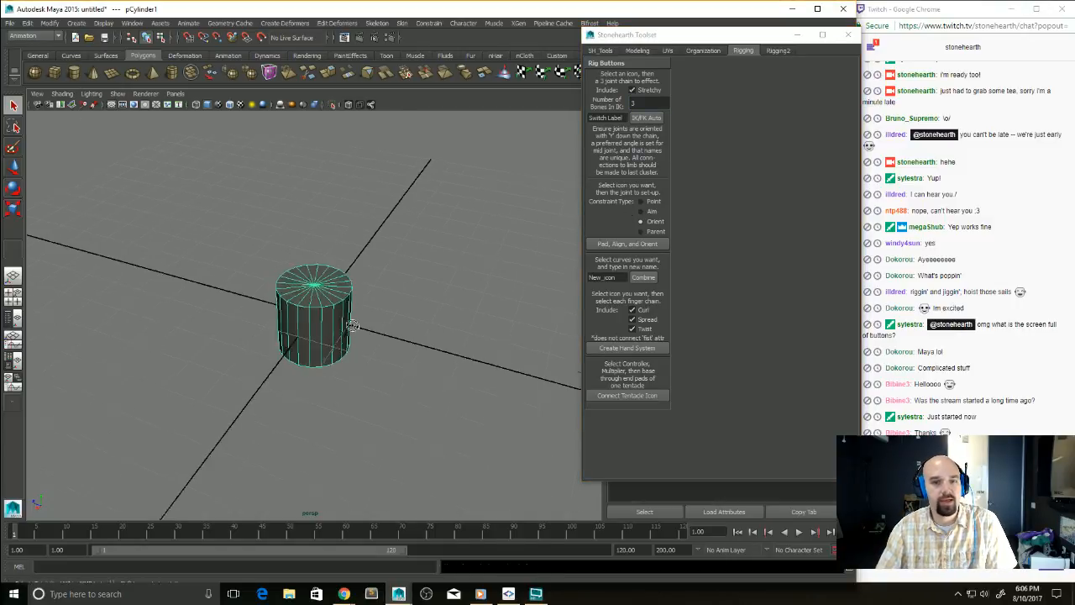
key("ctrl+a")
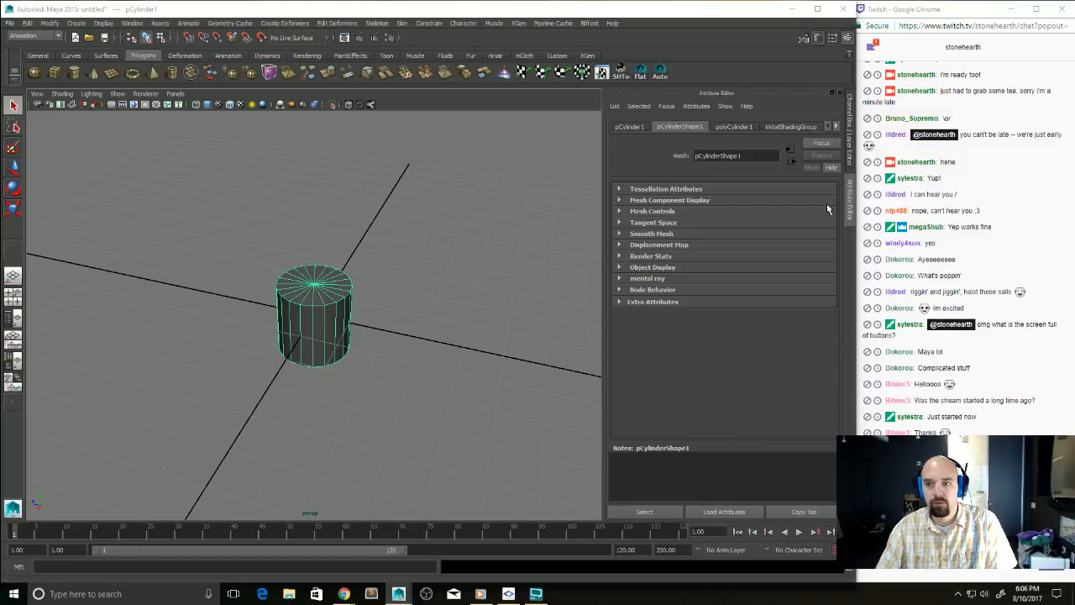
left_click(850, 135)
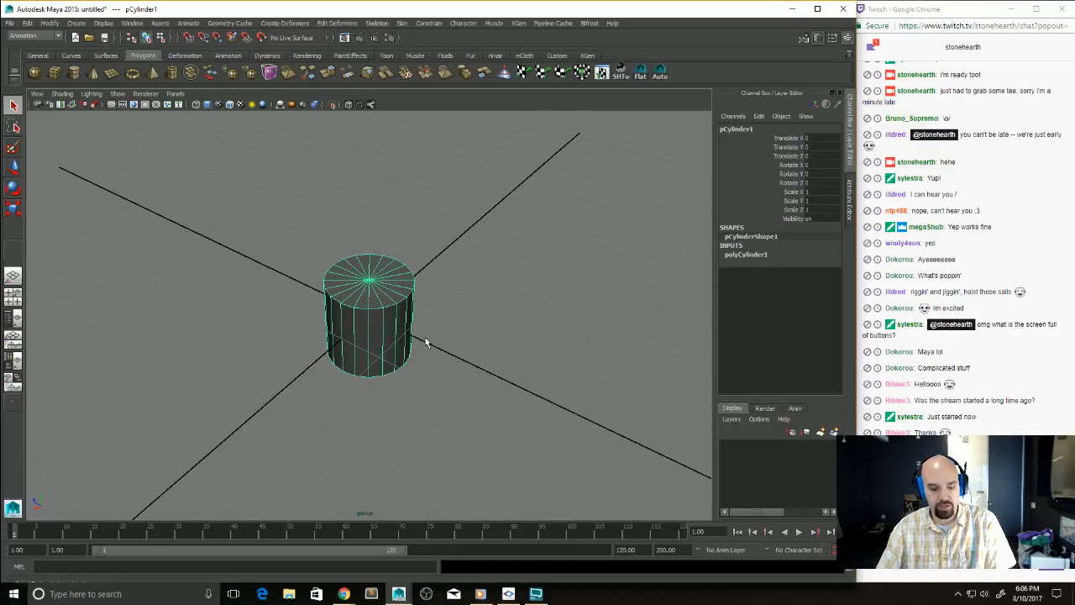
Step: Animate the cylinder by keying it at the origin on frame 1 and at about -5.25 in Translate Z on frame 75
key("s")
left_click_drag(446, 368, 512, 383, "alt")
key("w")
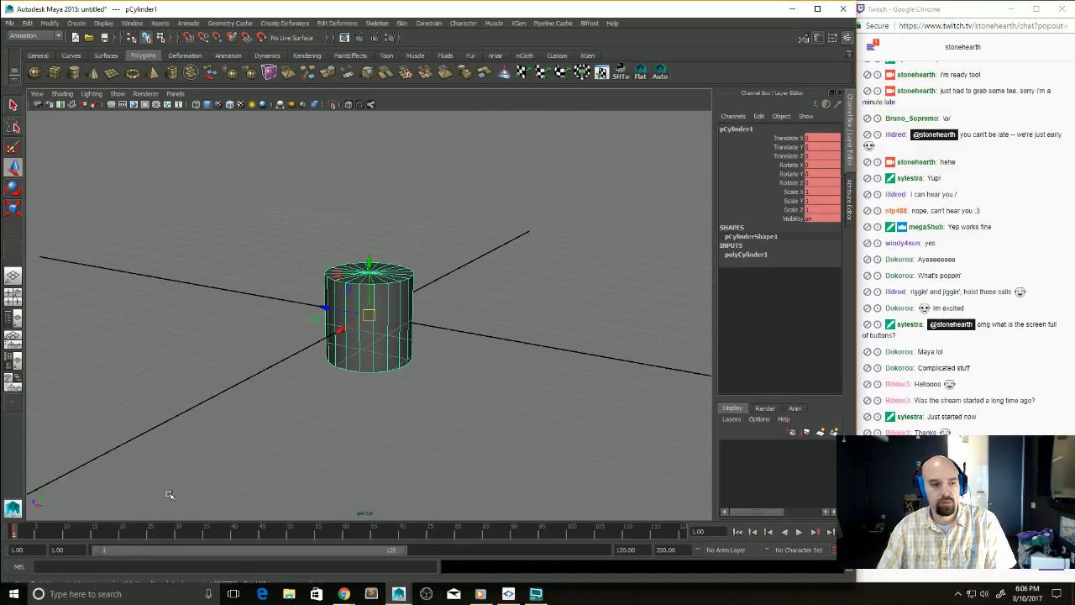
key("alt+v")
key("alt+v")
left_click_drag(340, 310, 559, 366)
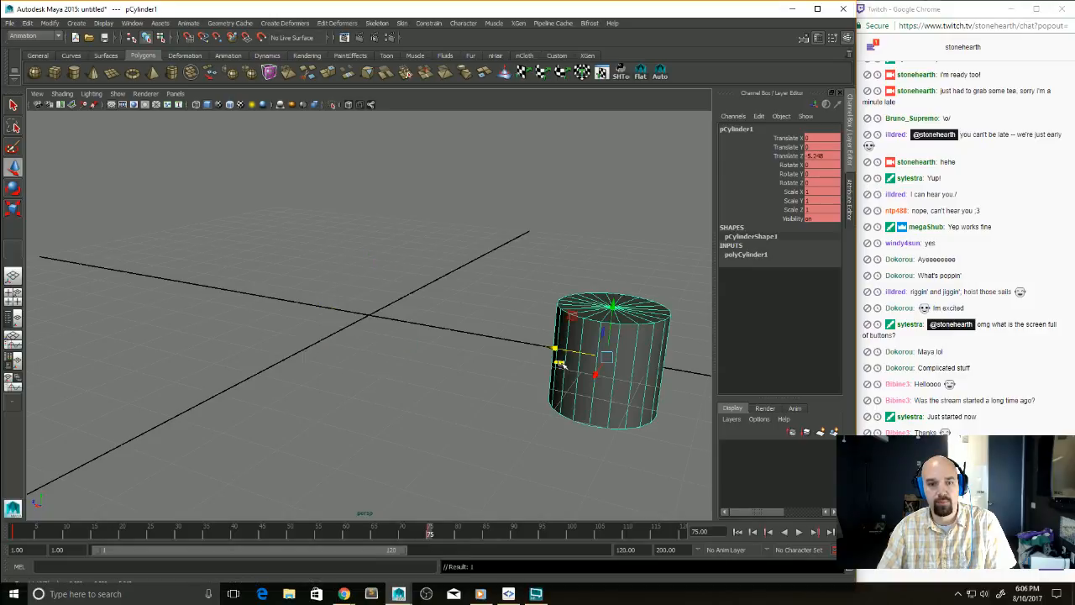
key("s")
Step: Play the cylinder's animation and scrub through the frames to examine how its Translate Z value changes
key("alt+v")
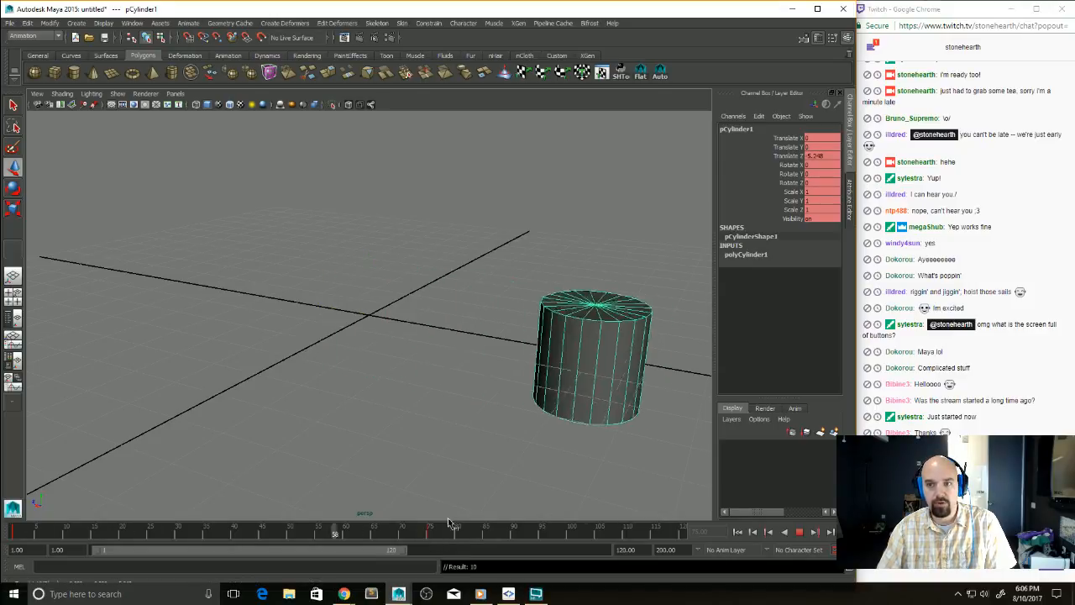
key("alt+v")
left_click(813, 155)
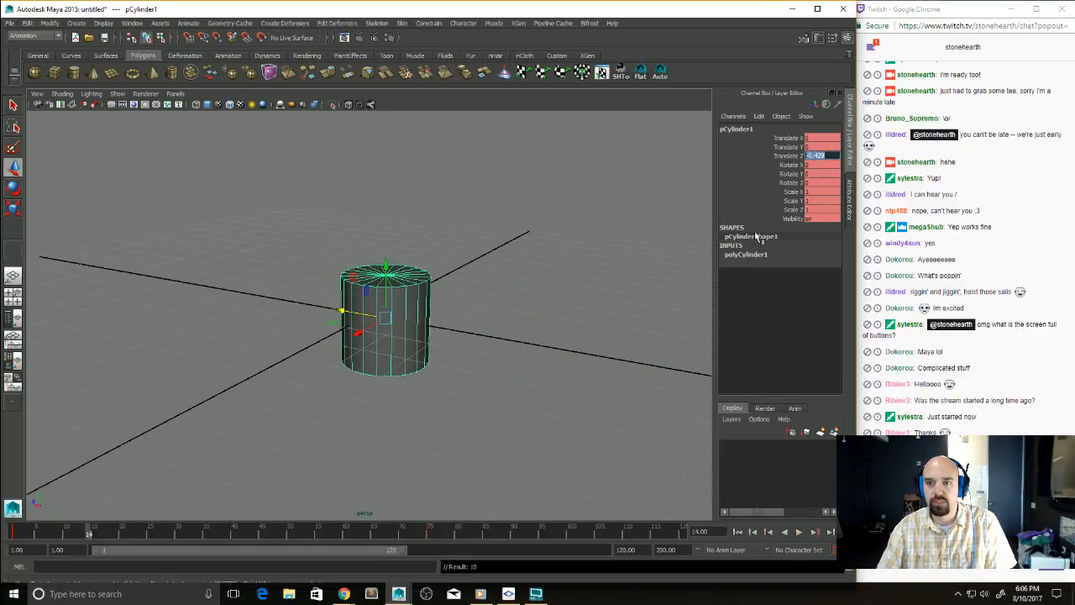
left_click_drag(100, 536, 146, 536)
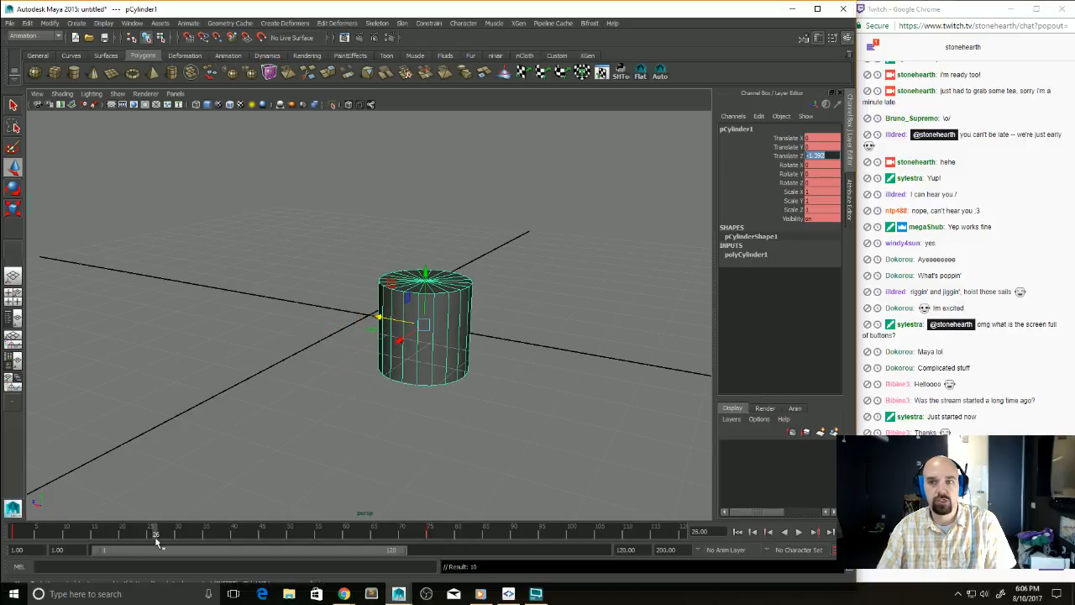
left_click(258, 538)
left_click_drag(258, 538, 293, 535)
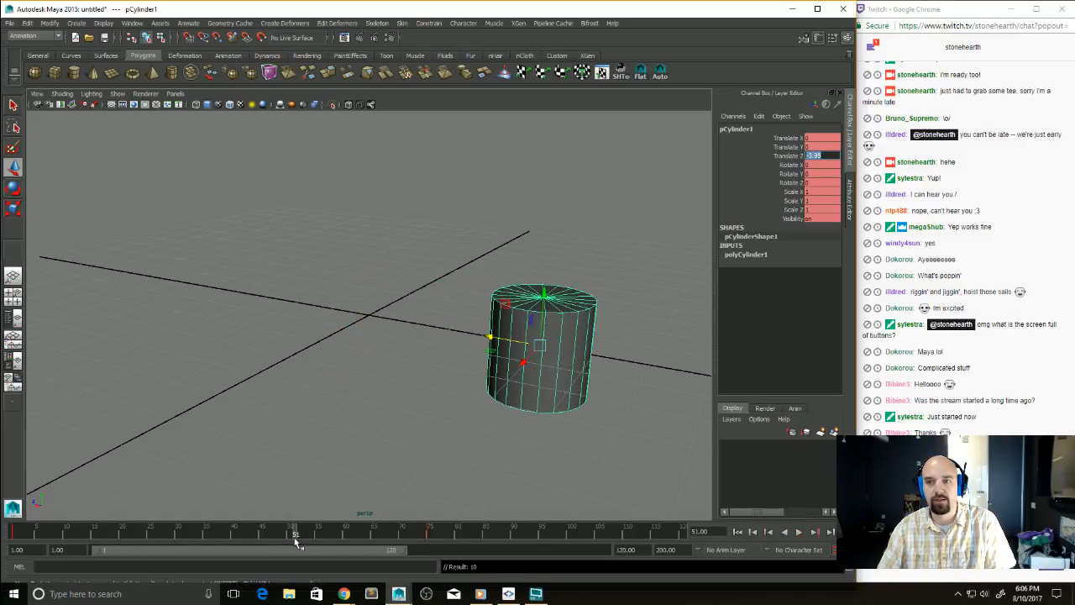
Step: Undo the cylinder's keyframes and its move along Z
key("ctrl+z")
key("ctrl+z")
key("ctrl+z")
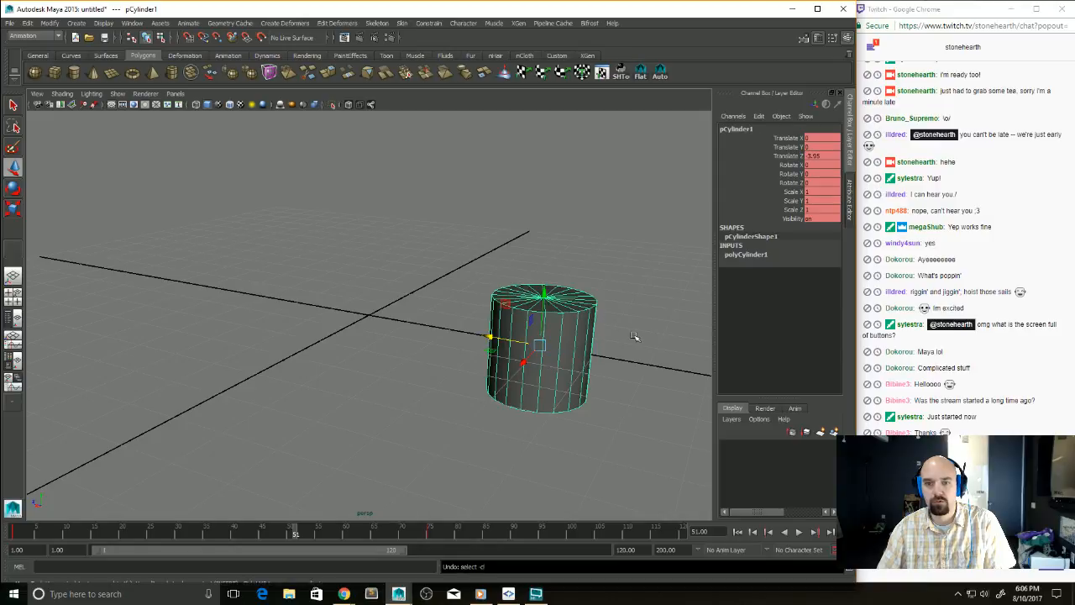
key("ctrl+z")
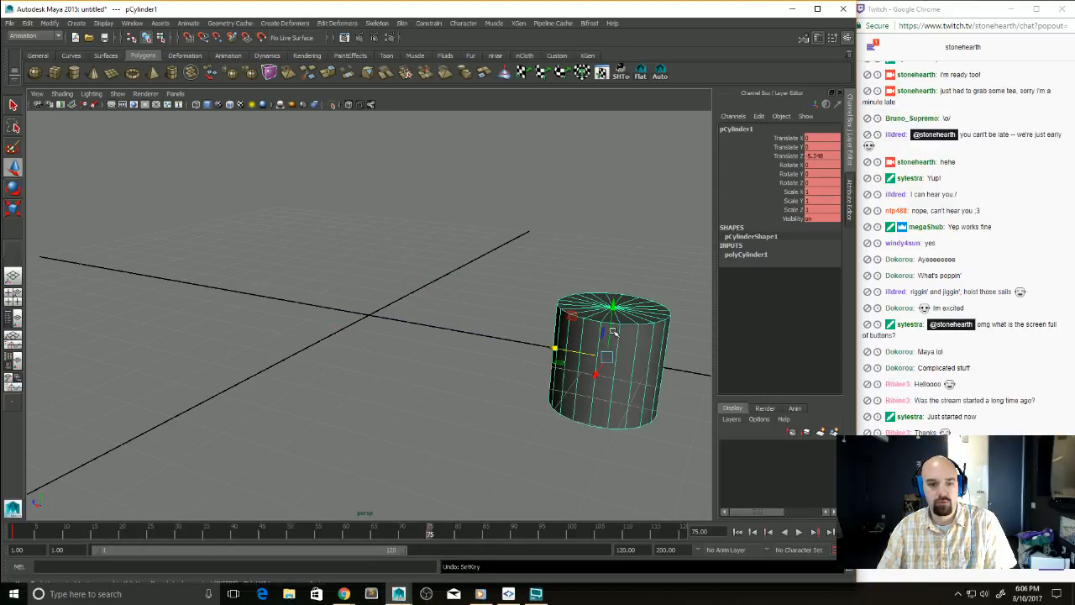
key("ctrl+z")
key("ctrl+z")
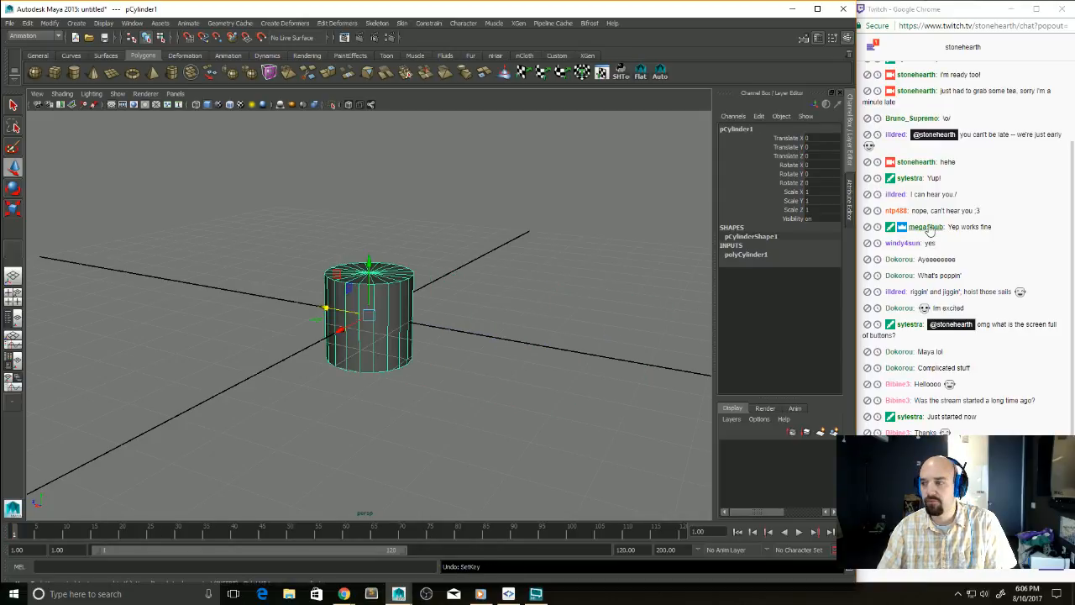
Step: Try the Pad, Align, and Orient rigging tool on the cylinder and close the toolset window
left_click_drag(856, 102, 900, 111)
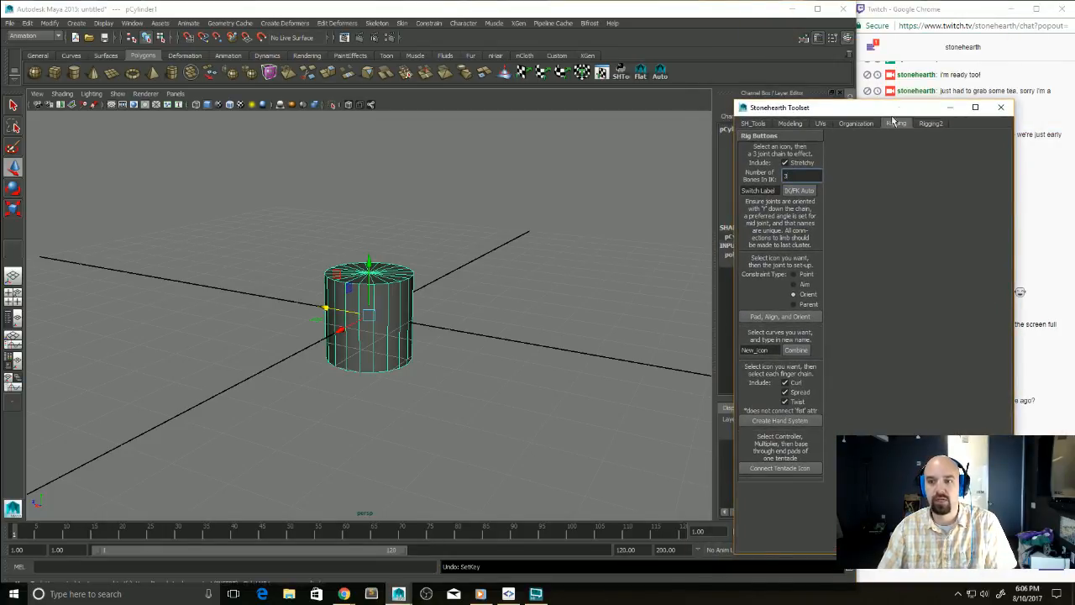
left_click(774, 317)
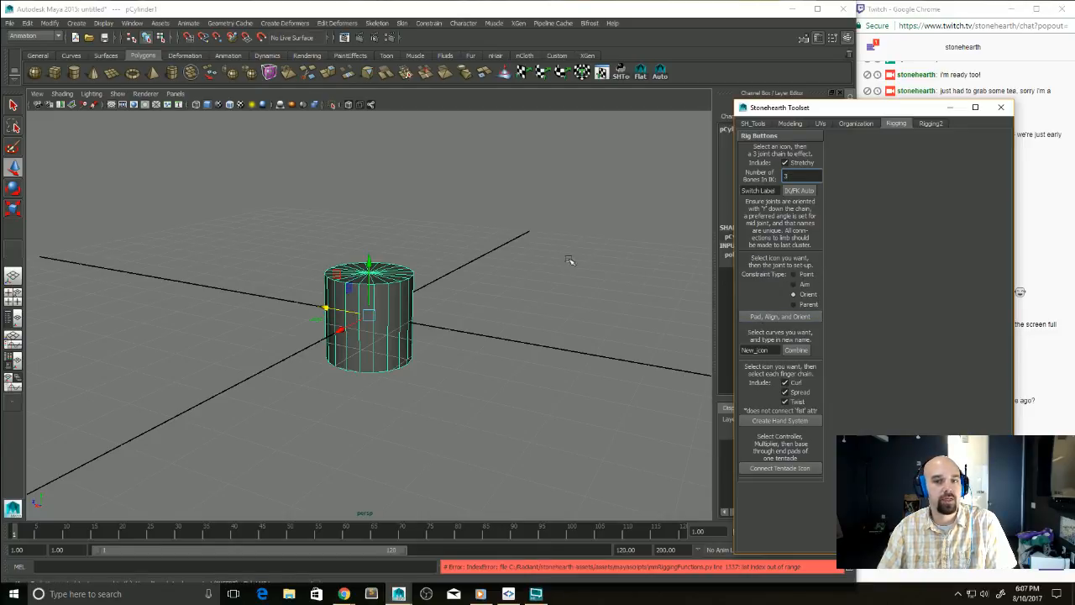
left_click(1001, 107)
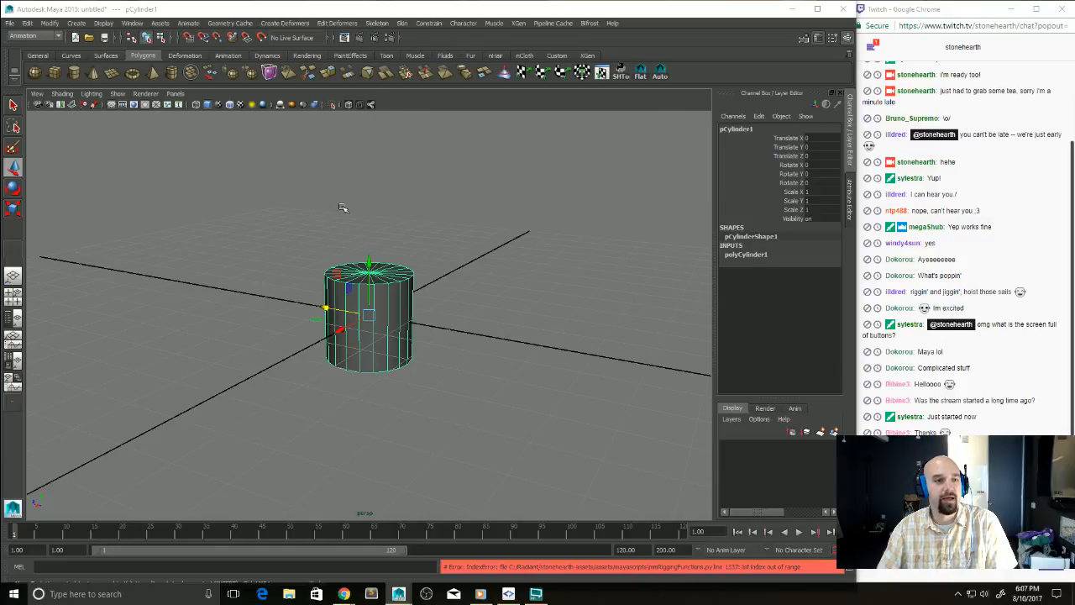
Step: Show the Outliner beside the perspective view, group the cylinder, and expand the group to reveal its child
left_click(10, 300)
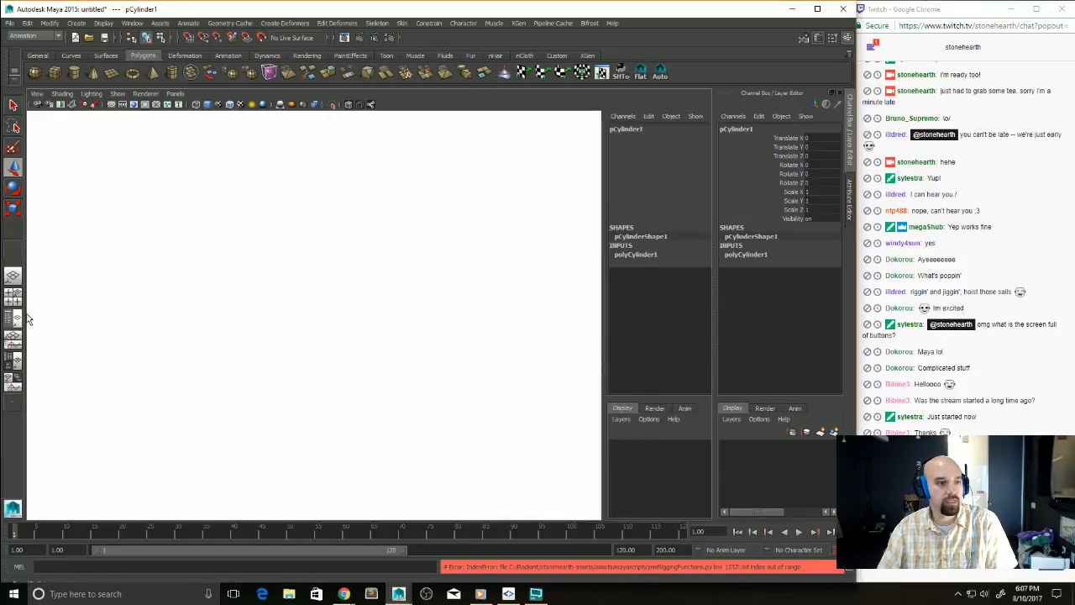
left_click_drag(372, 211, 348, 221, "alt")
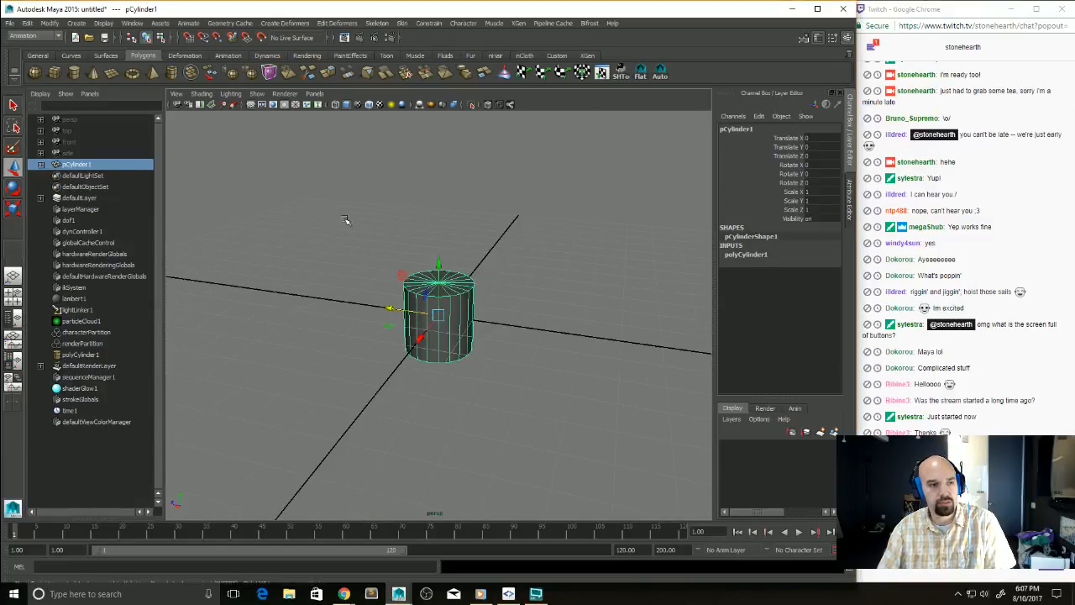
left_click(46, 167)
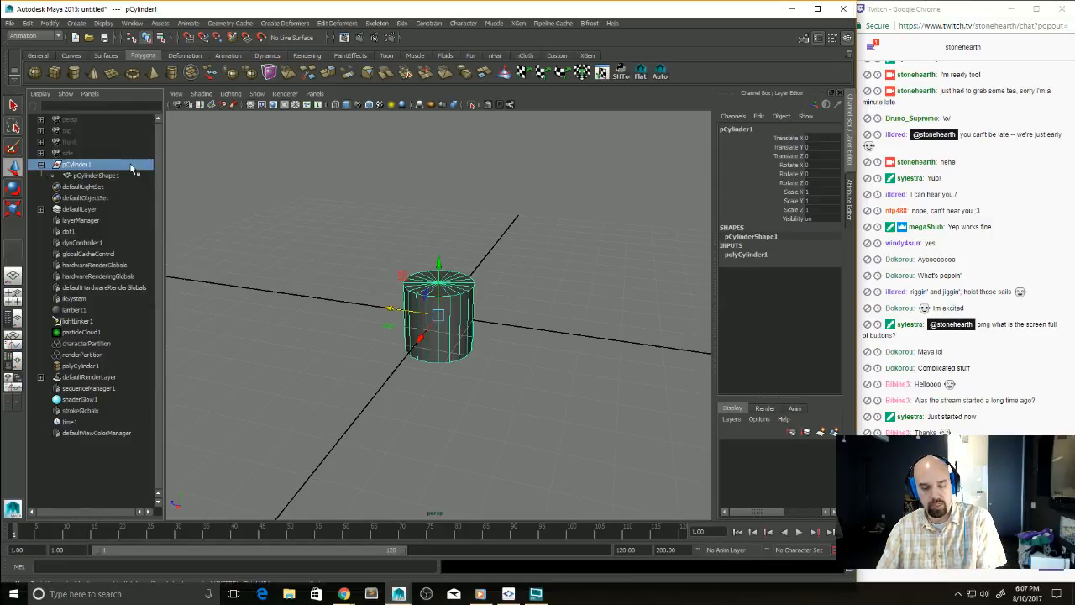
key("ctrl+g")
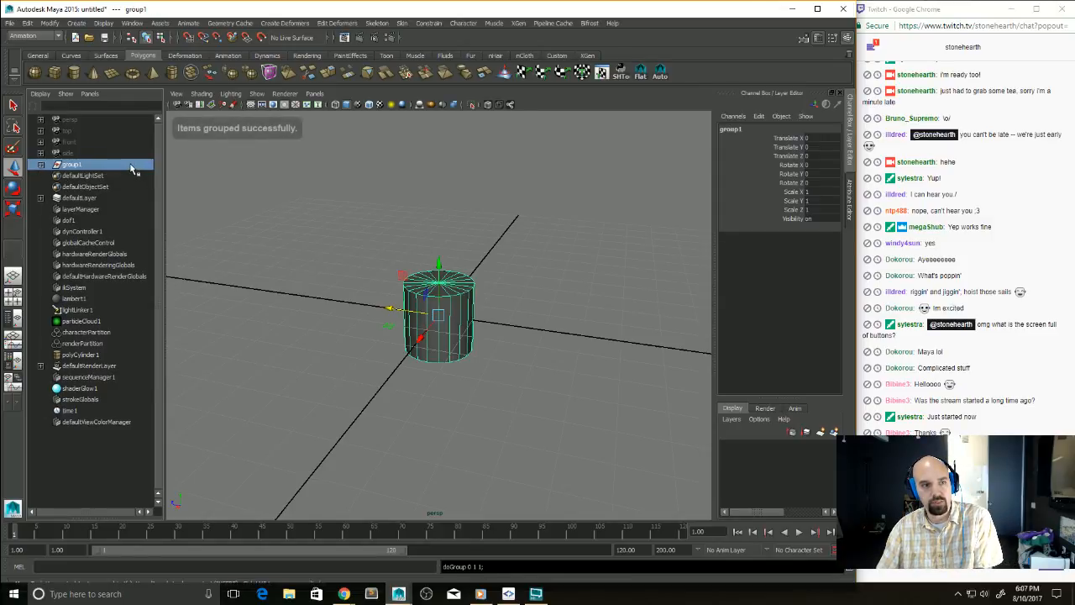
left_click(40, 166)
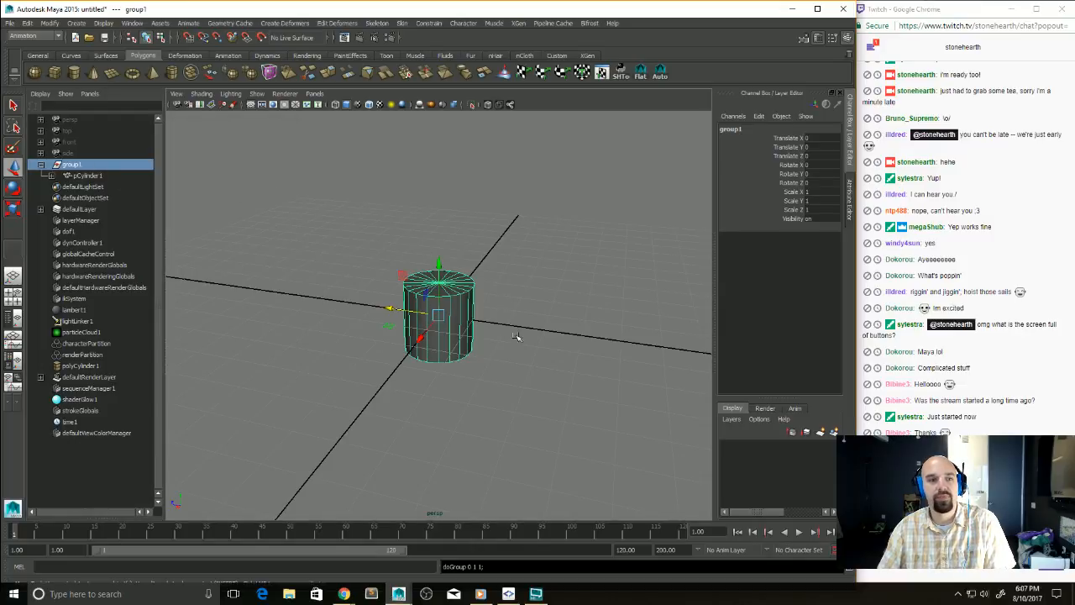
Step: Try moving the group about 4.68 units along Z and undo the move
scroll(504, 315, "down", 1)
left_click_drag(413, 310, 322, 296)
key("ctrl+z")
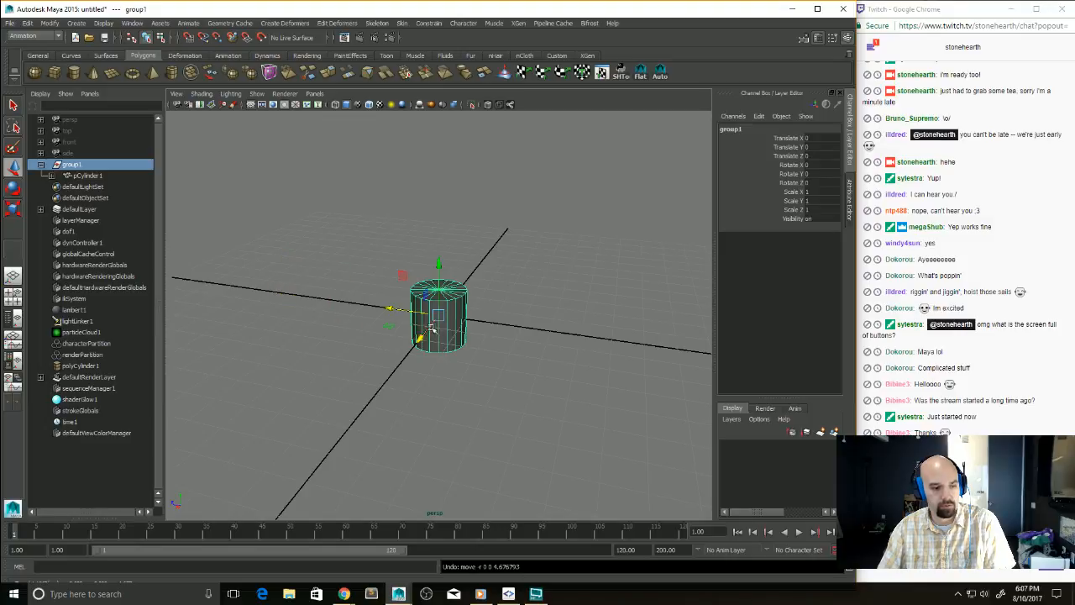
Step: Animate the group from the origin on frame 1 to about -6.5 in Translate Z on frame 65 and play it back
key("s")
left_click(374, 531)
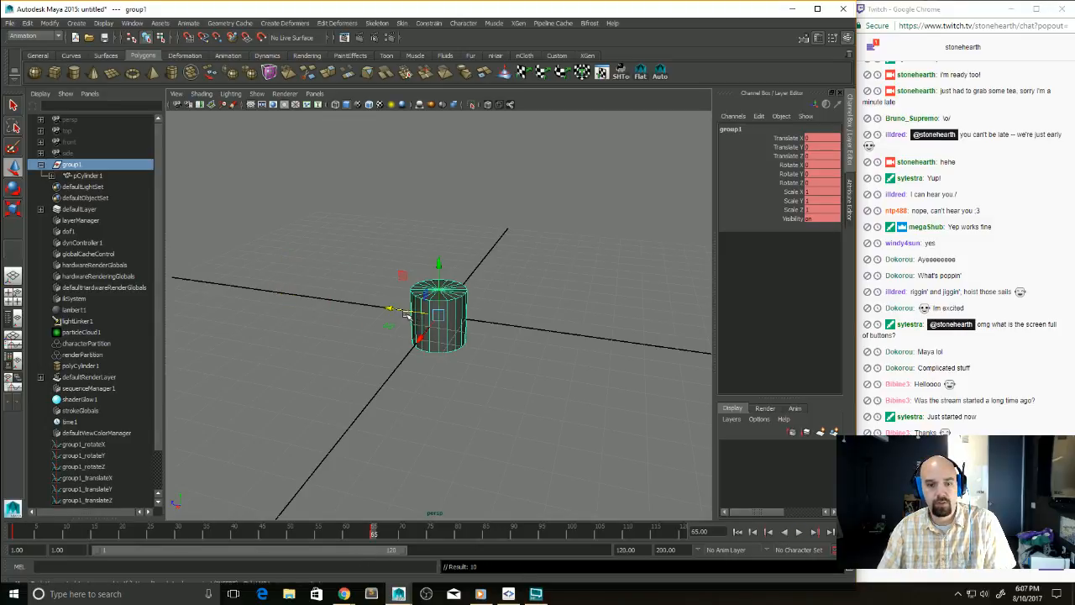
left_click_drag(409, 314, 587, 353)
key("Up")
left_click_drag(403, 318, 575, 352)
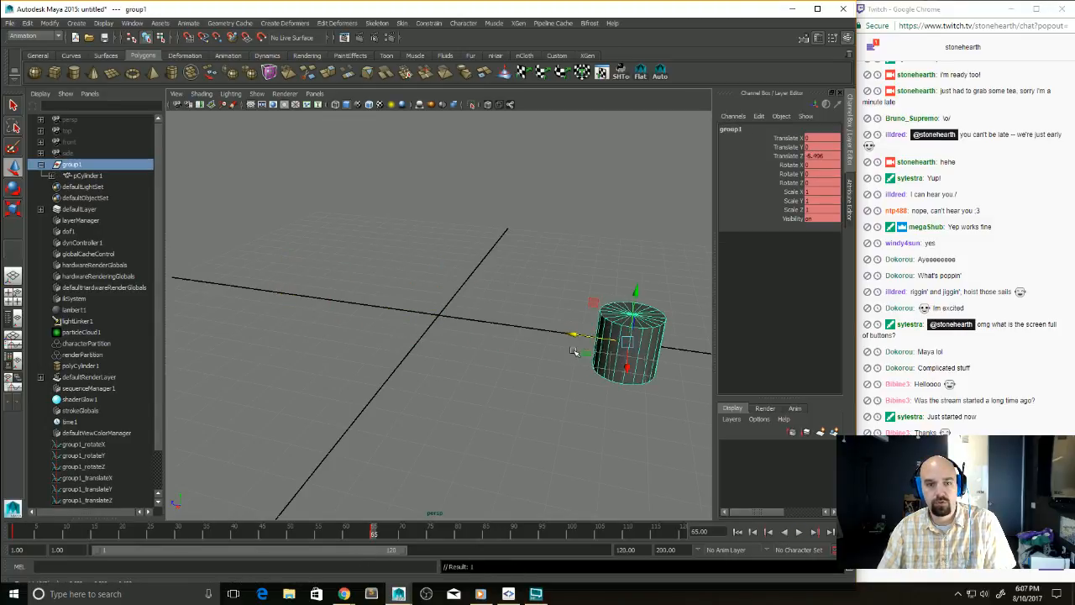
key("alt+v")
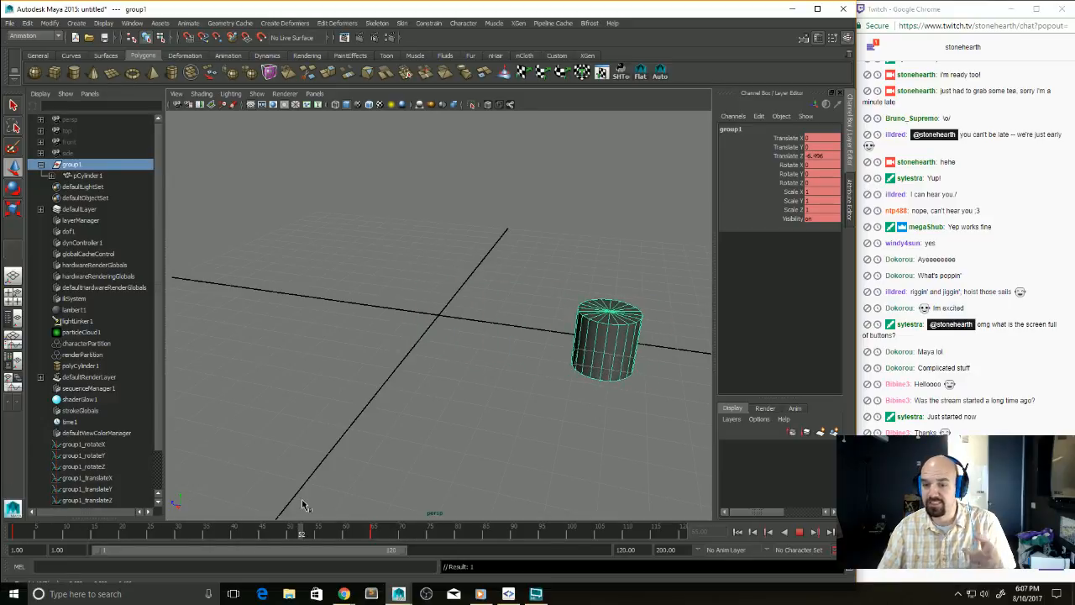
Step: Stop the group's playback and select the child cylinder beneath the group
key("alt+v")
key("Down")
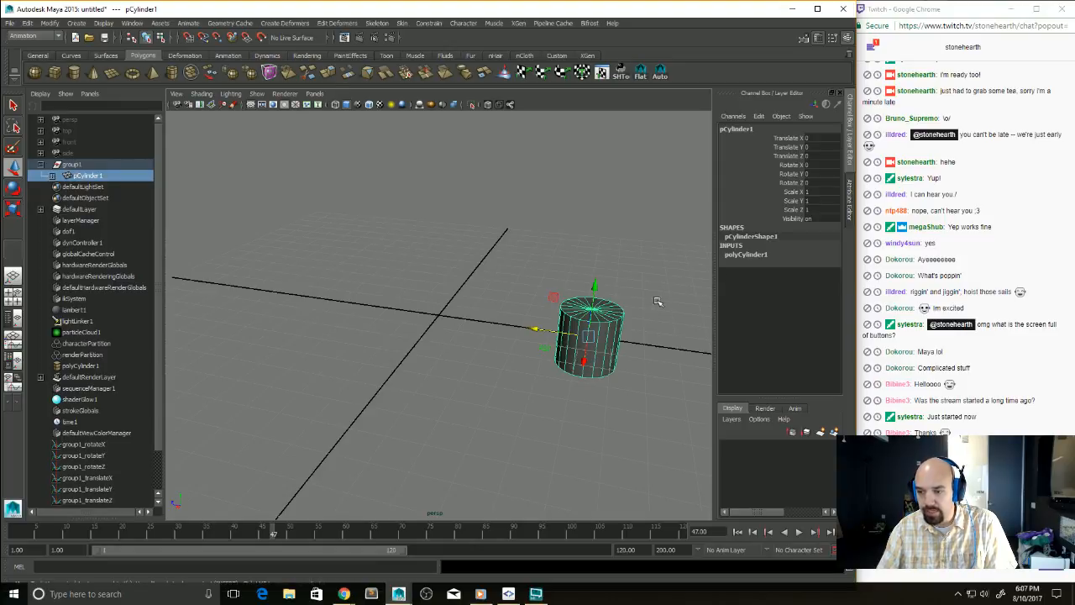
left_click_drag(516, 281, 547, 294, "alt")
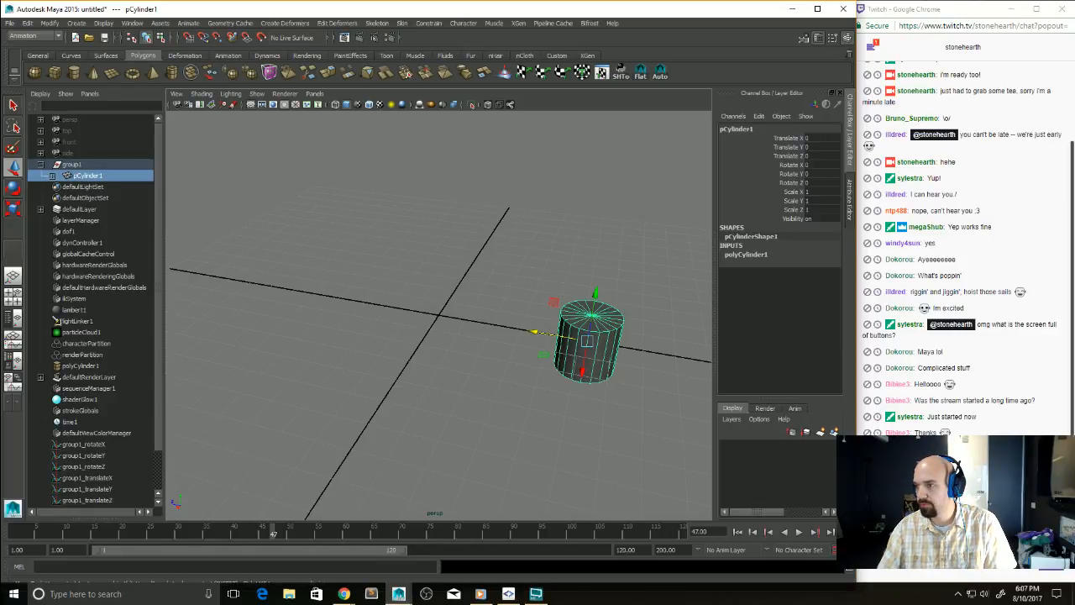
Step: Review the Stonehearth Toolset's SH_Tools animation, rig adjustment and rig creation scripts, then clear the selection and move the toolset off the scene
left_click(790, 48)
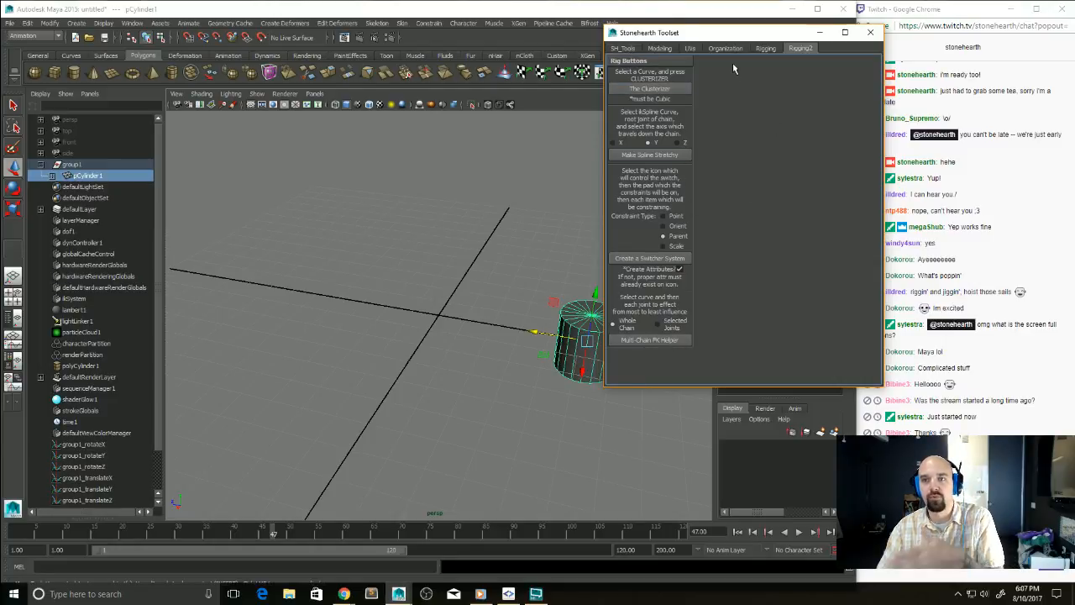
left_click(626, 49)
left_click_drag(720, 37, 754, 23)
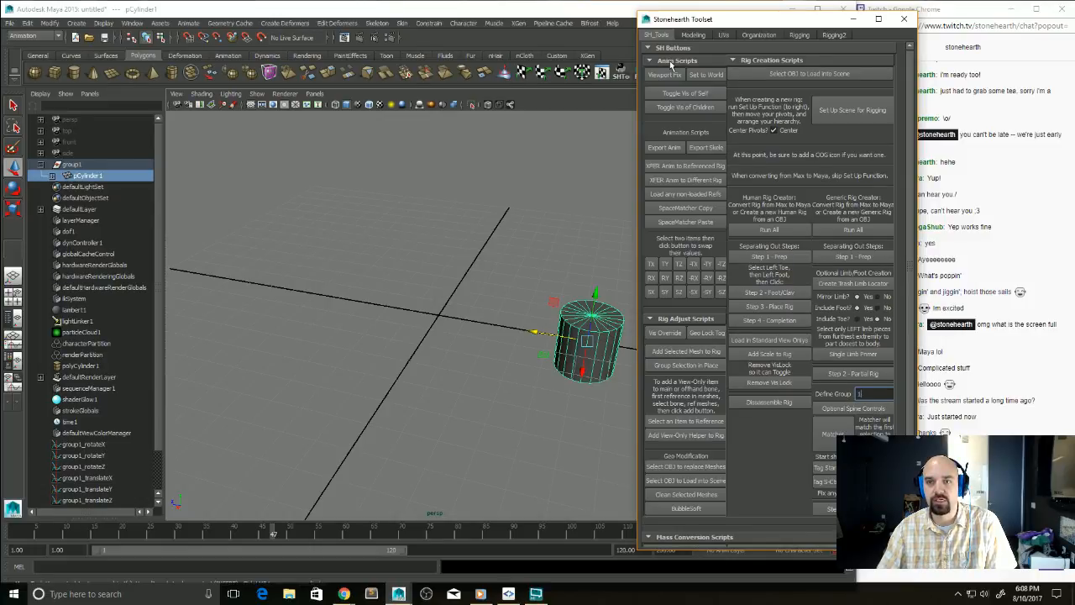
left_click(850, 62)
left_click(848, 60)
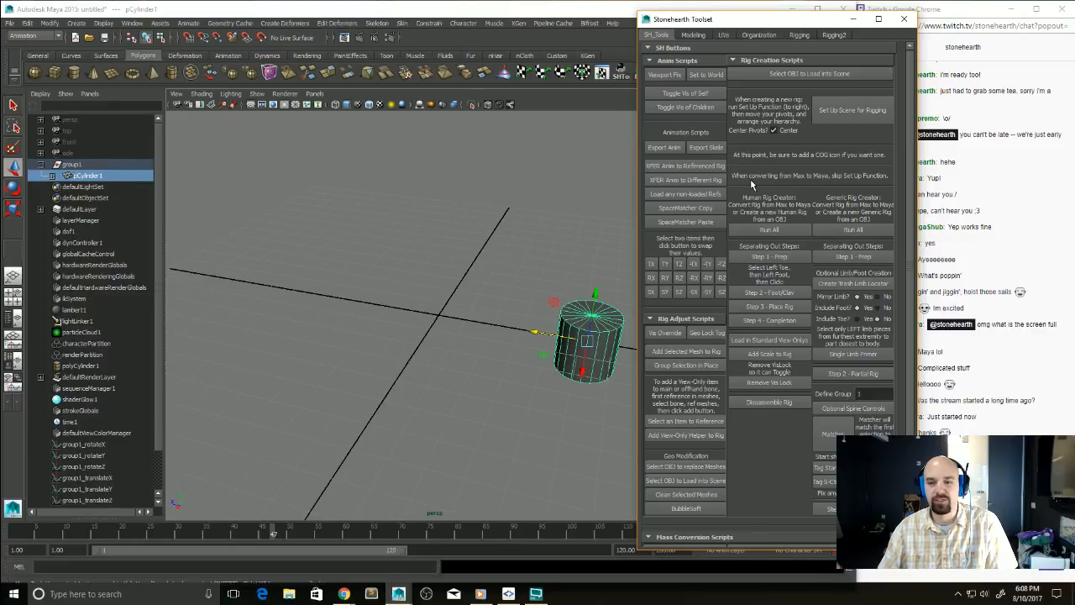
scroll(728, 535, "down", 2)
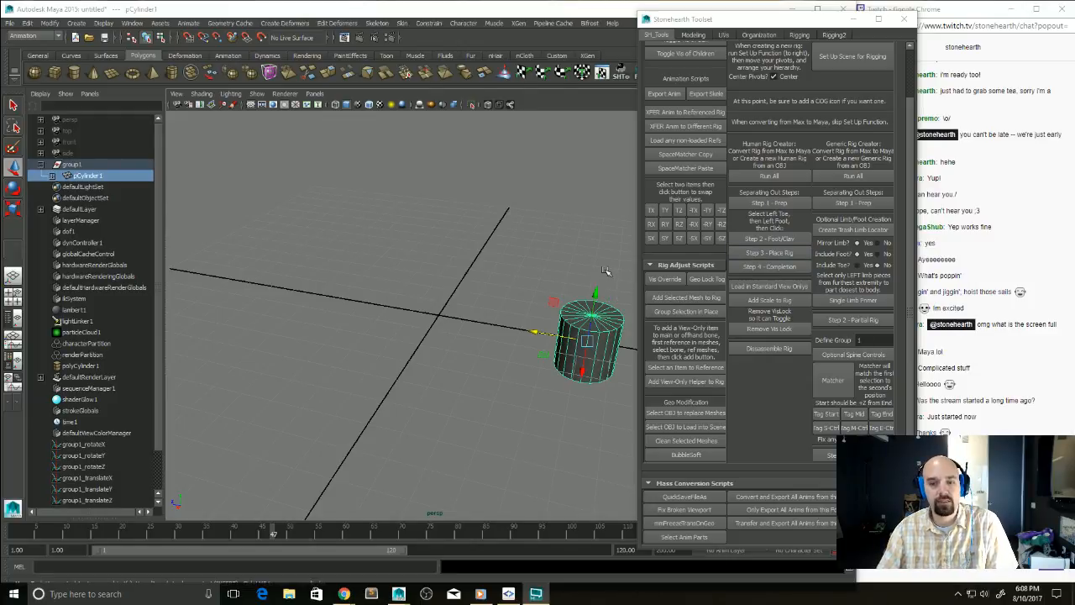
scroll(720, 482, "up", 3)
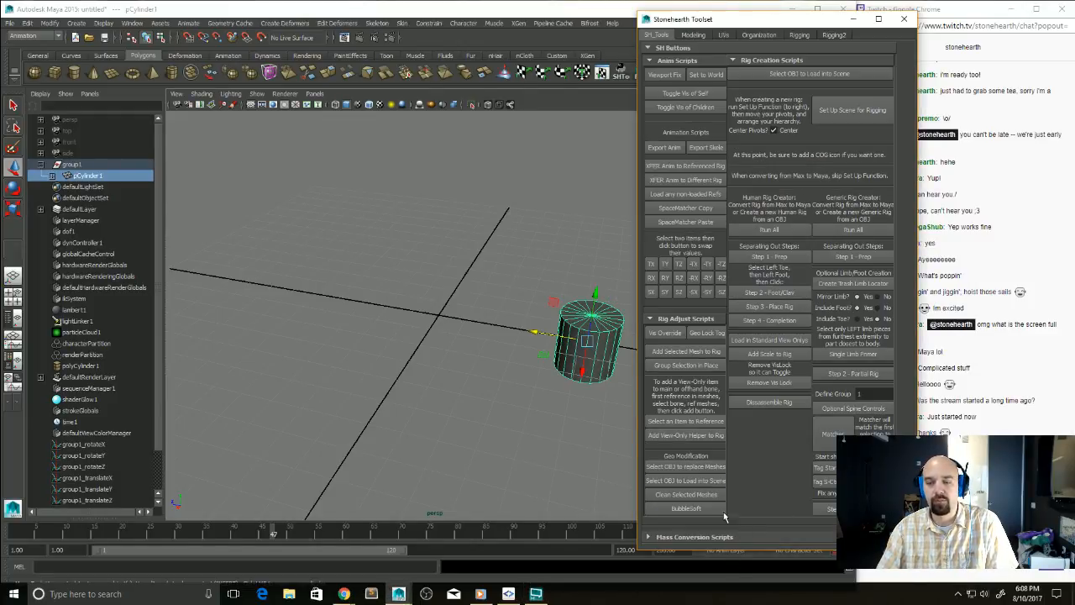
left_click(484, 258)
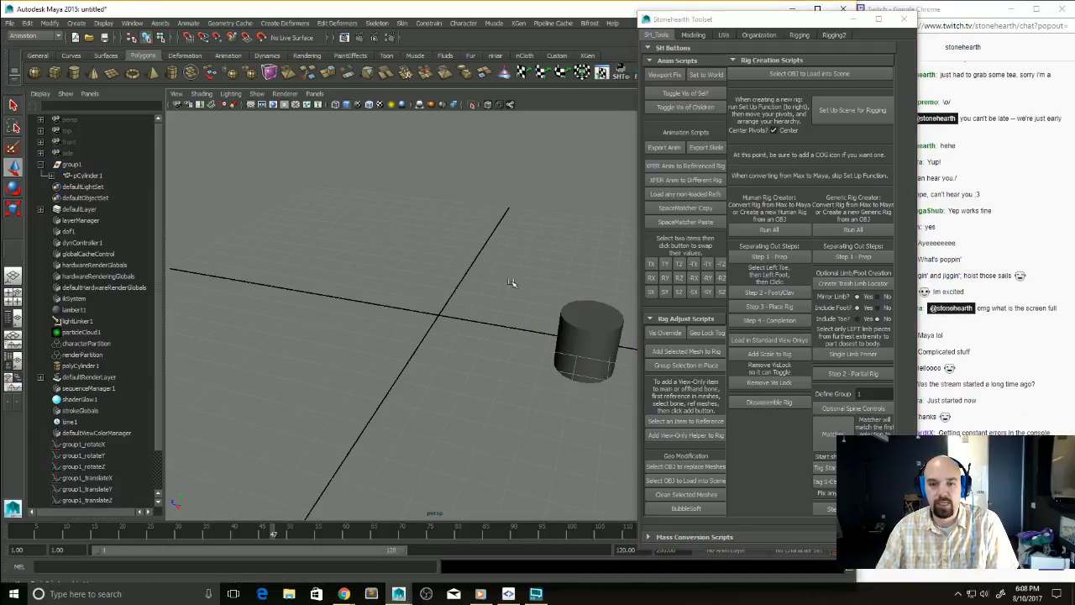
left_click_drag(767, 23, 1074, 35)
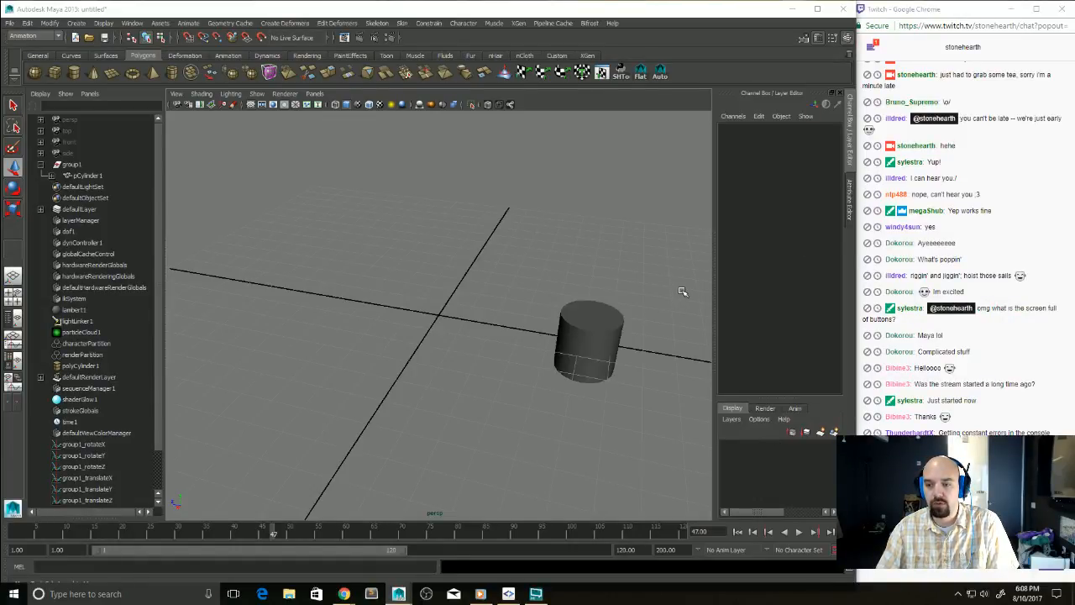
Step: Replace the cylinder scene with a new one, open the wolf's run.ma animation, and close the Hypershade window
left_click_drag(669, 289, 645, 287, "alt")
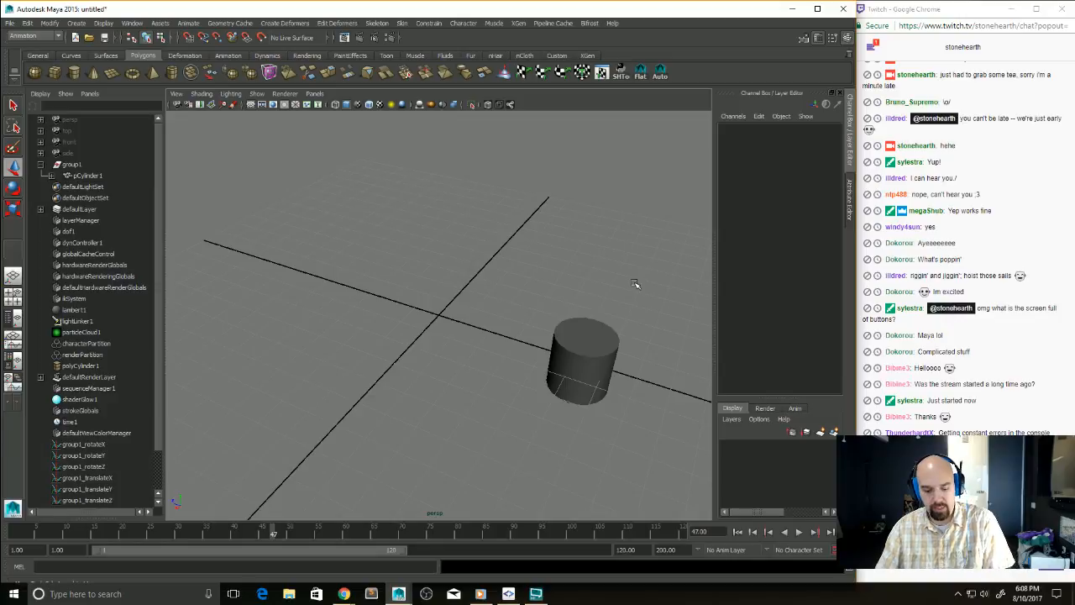
key("ctrl+n")
left_click(544, 300)
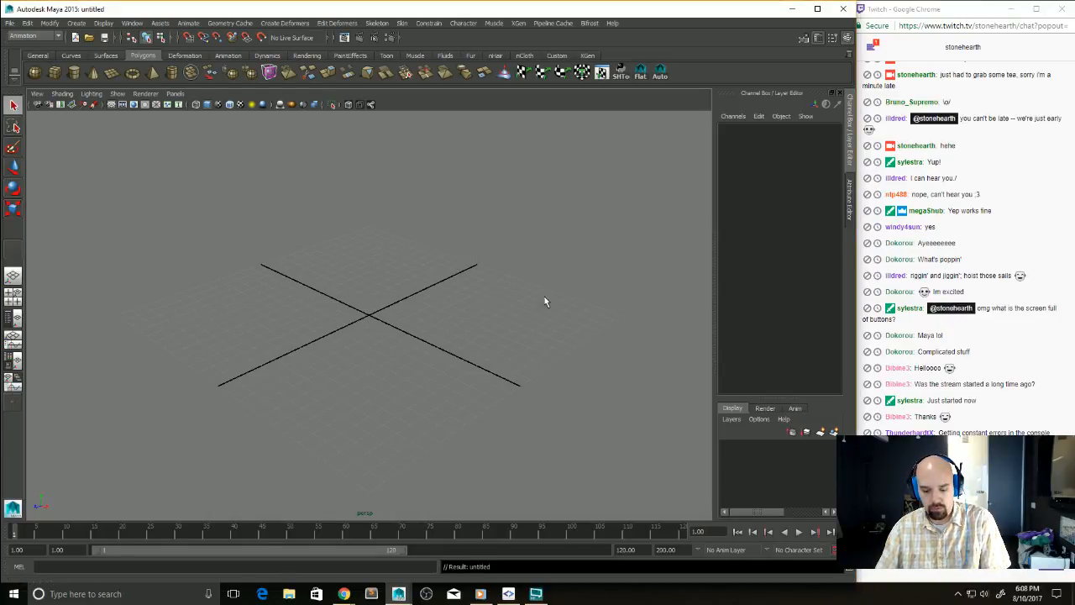
key("ctrl+o")
double_click(304, 189)
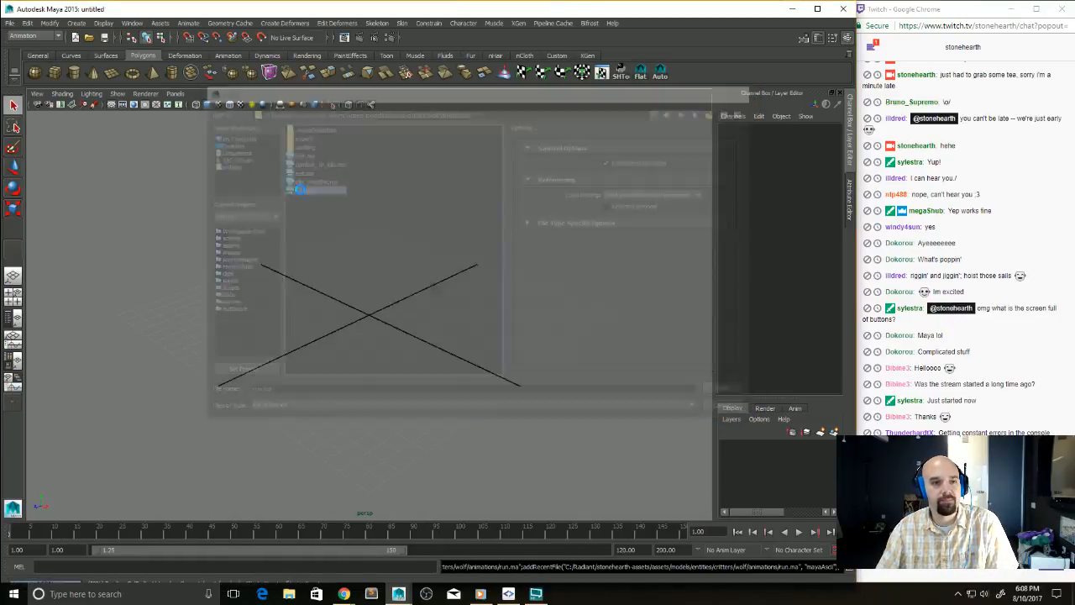
left_click(515, 319)
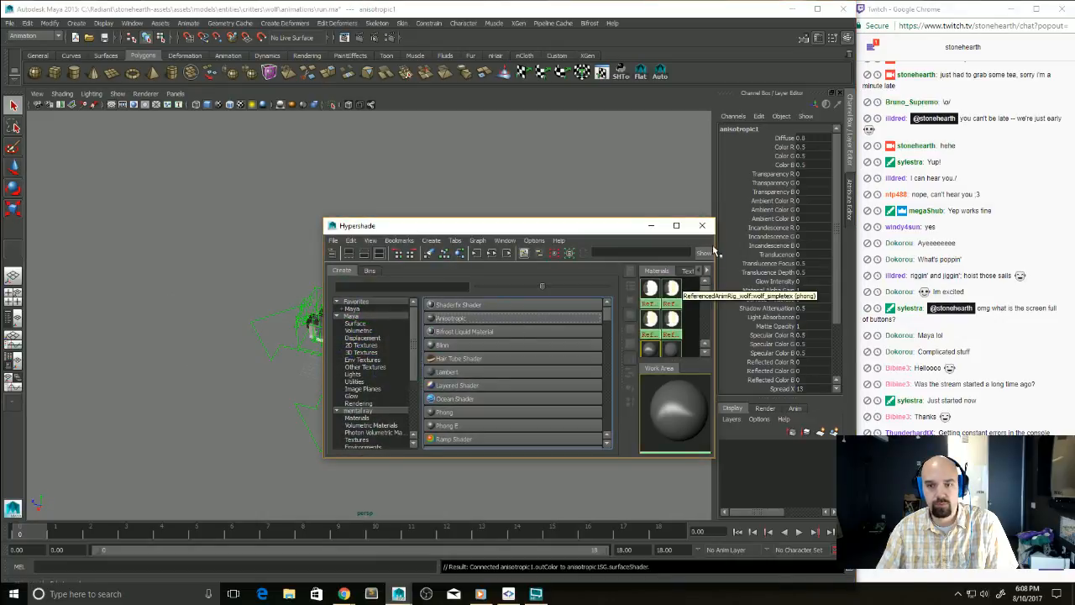
left_click(703, 225)
Step: Play the wolf's run cycle, examine the legs up close, and stop playback on frame 1
key("alt+v")
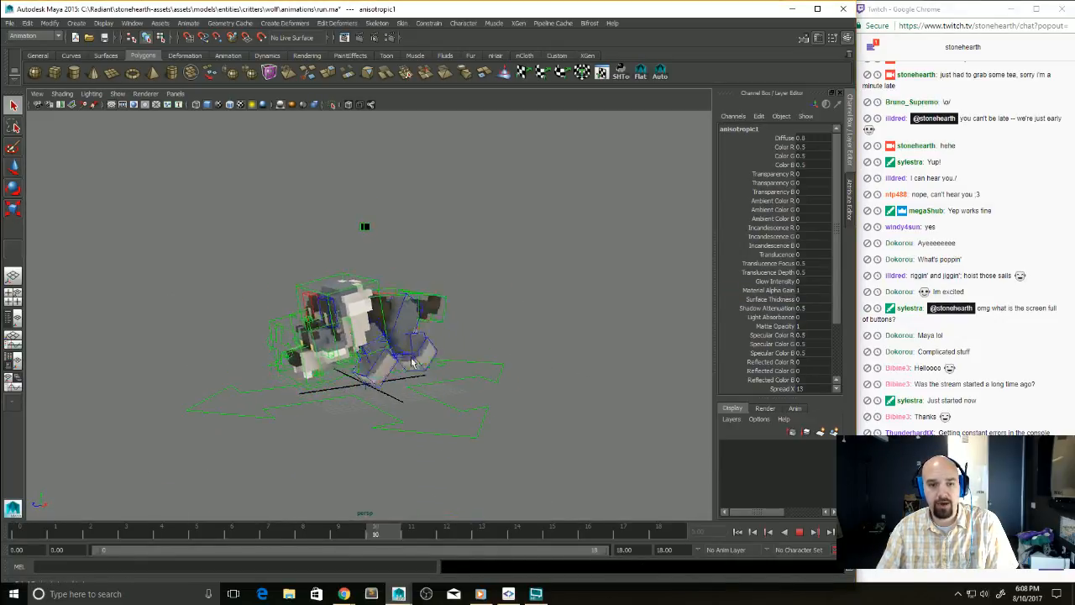
right_click_drag(446, 376, 509, 412, "alt")
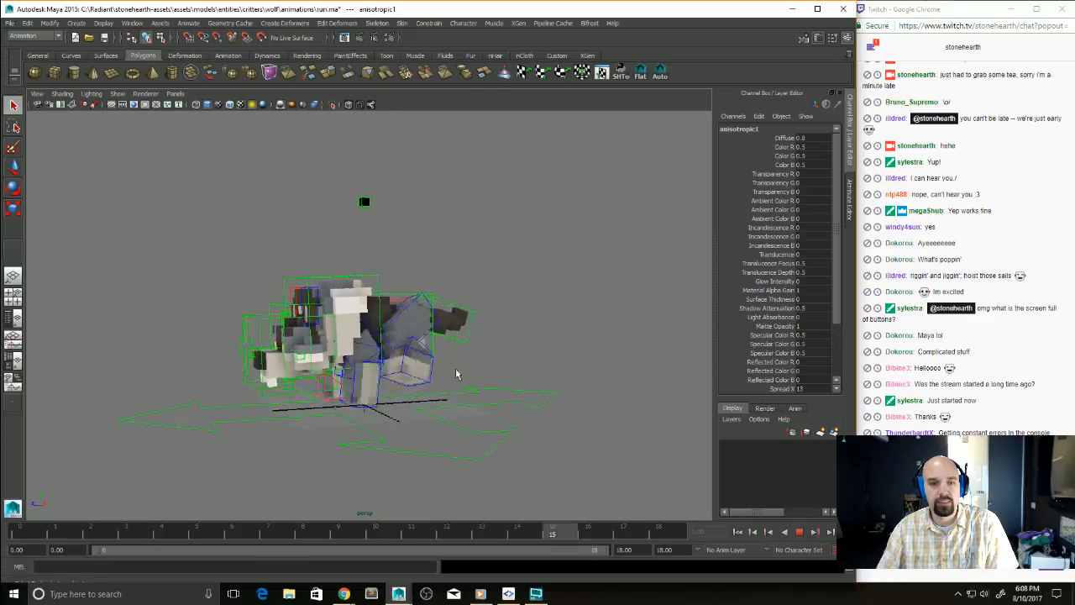
key("Escape")
right_click_drag(453, 395, 526, 456, "alt")
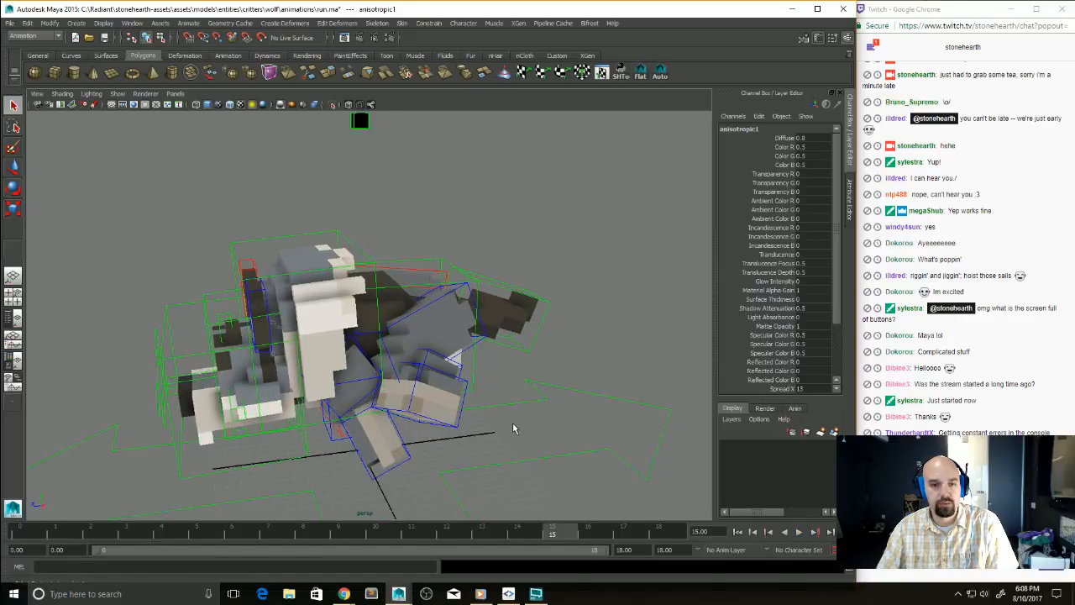
key("alt+v")
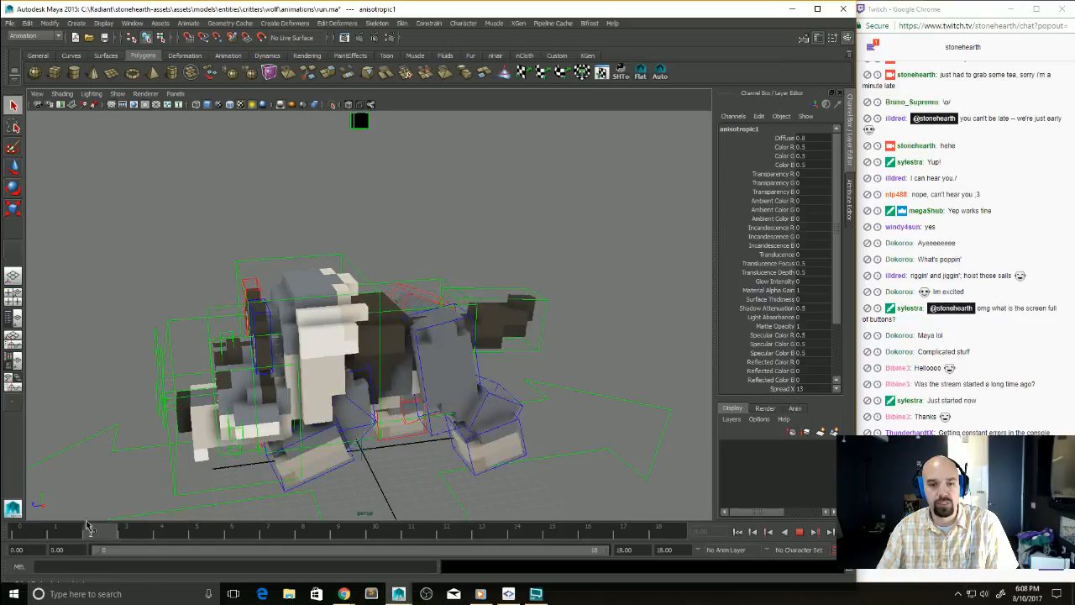
key("Escape")
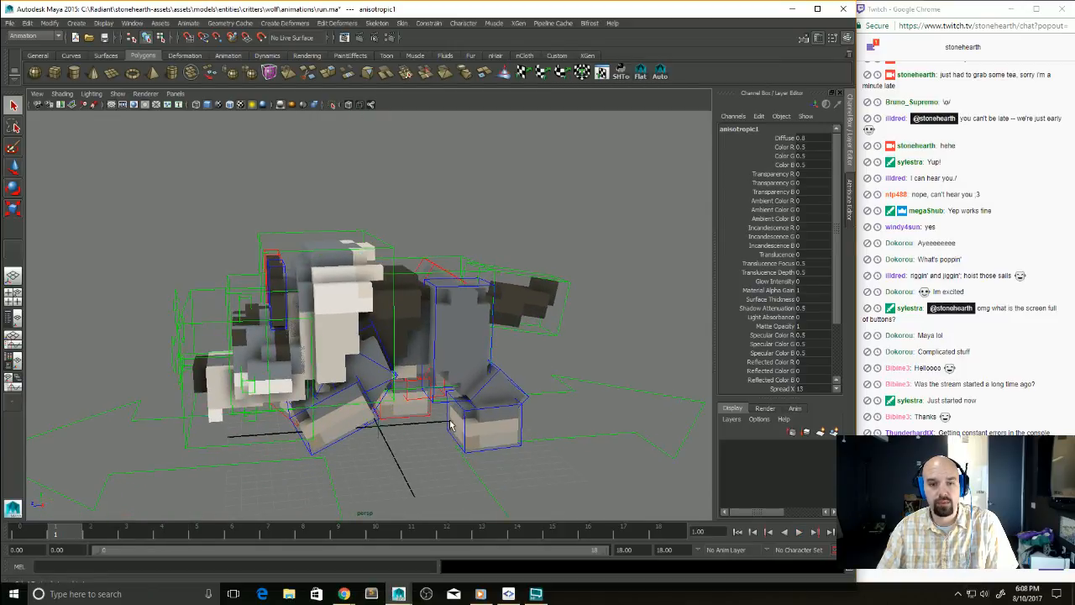
Step: Select the wolf's left back paw control to show its keyframes on the timeline
left_click_drag(521, 391, 515, 382, "alt")
left_click(516, 387)
left_click(521, 416)
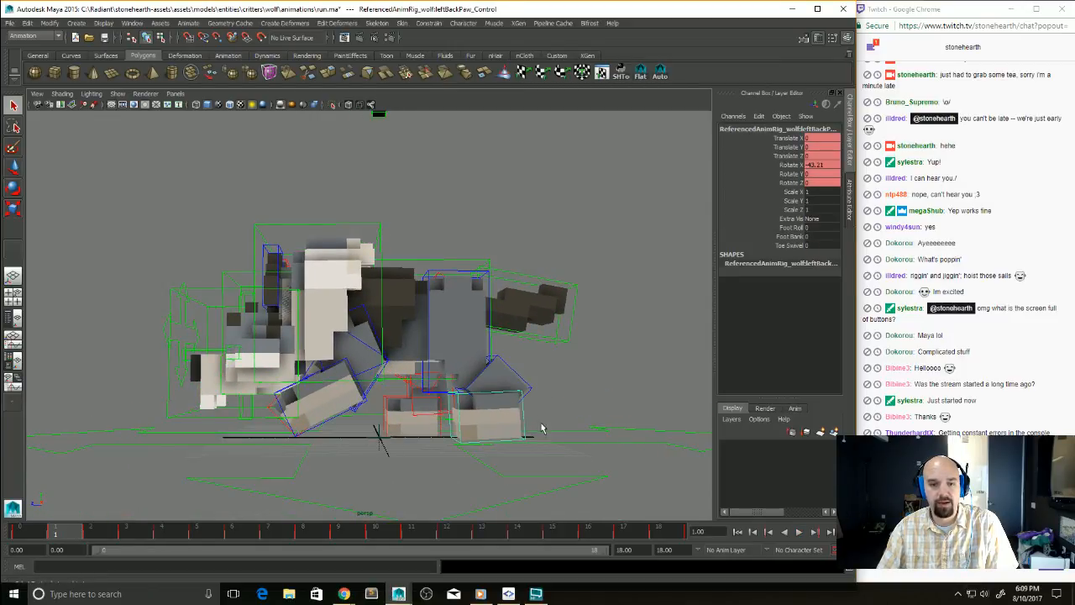
left_click_drag(540, 427, 521, 405, "alt")
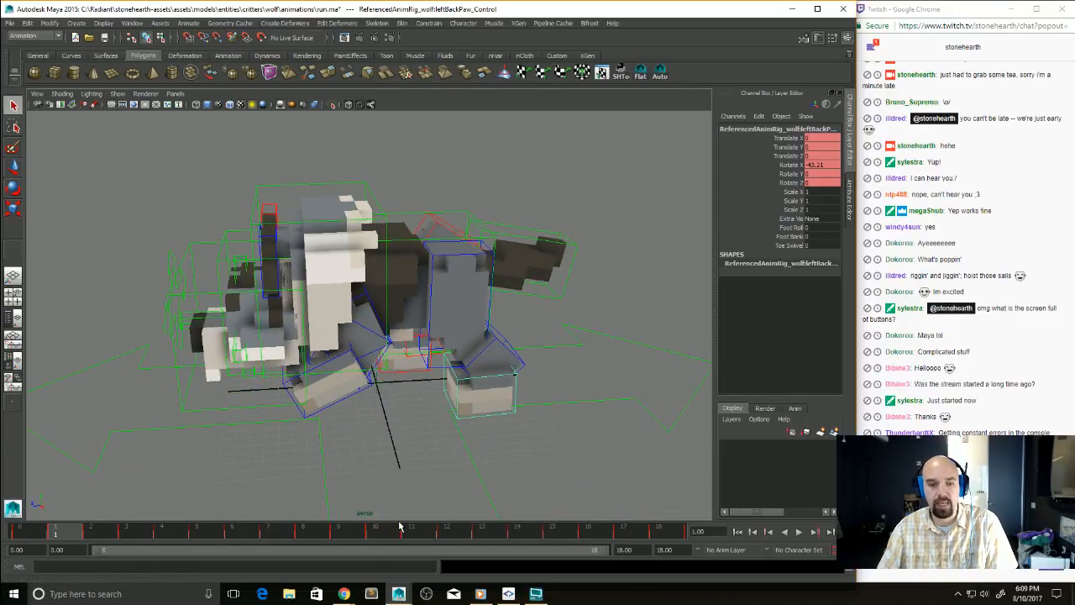
Step: Try the Trax Editor and the Graph Editor for the selected paw control
left_click(126, 23)
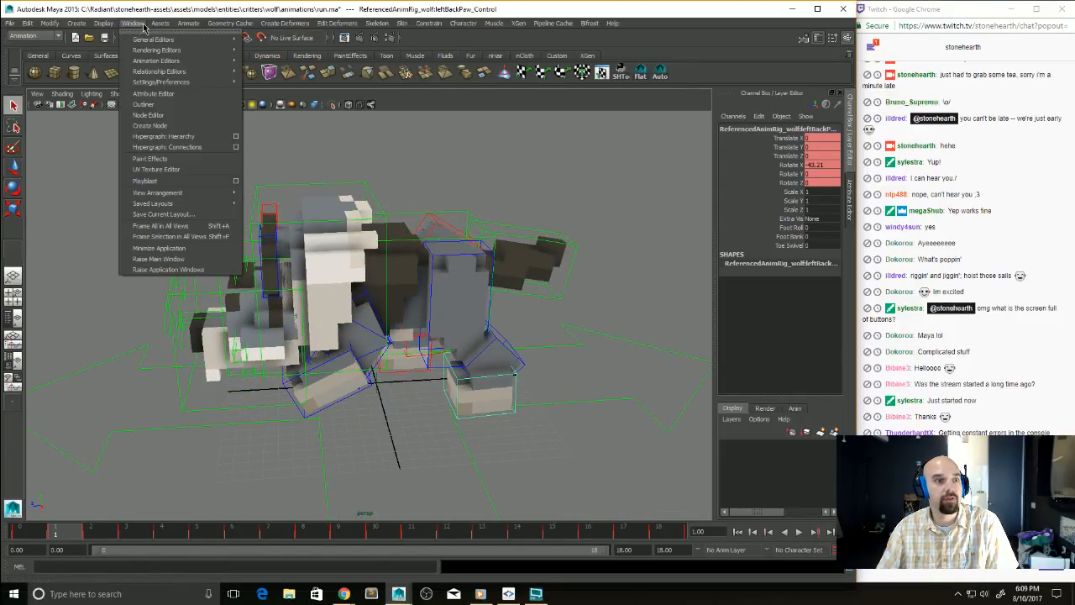
left_click(155, 26)
left_click(132, 22)
mouse_move(176, 61)
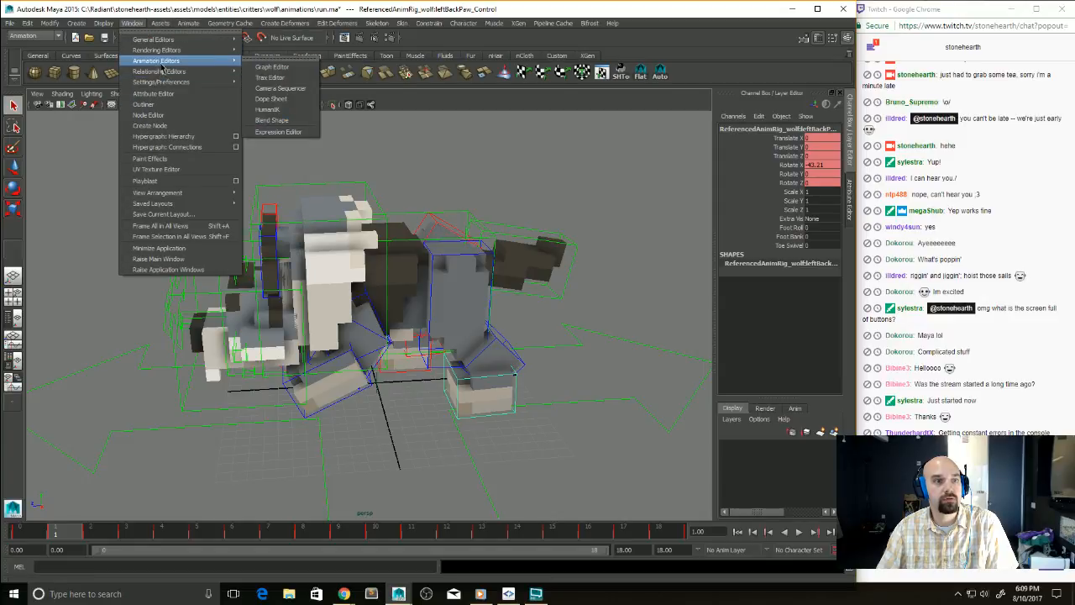
left_click(270, 78)
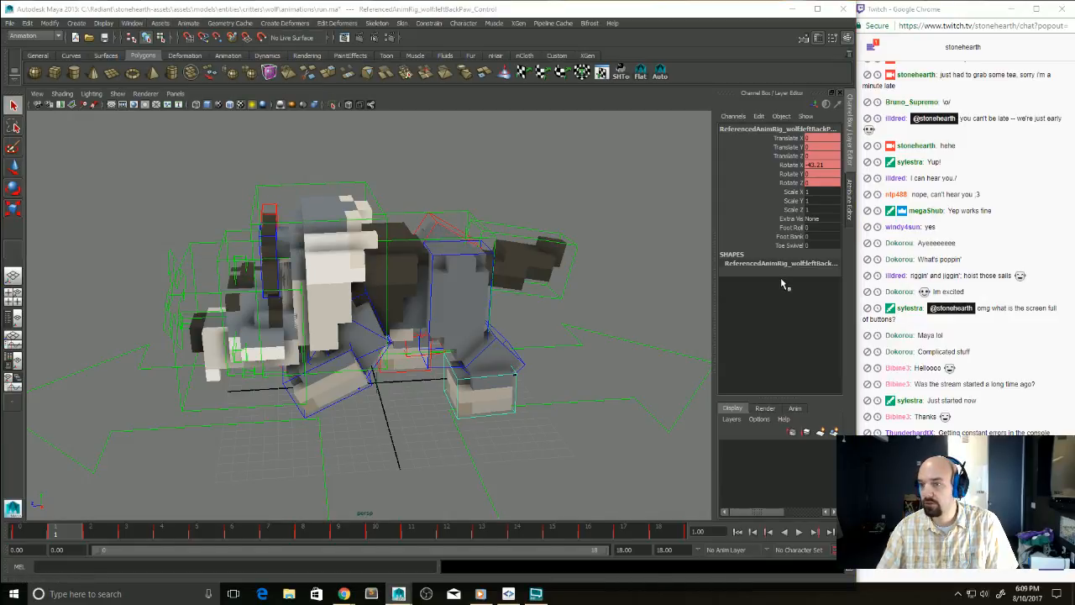
left_click(132, 23)
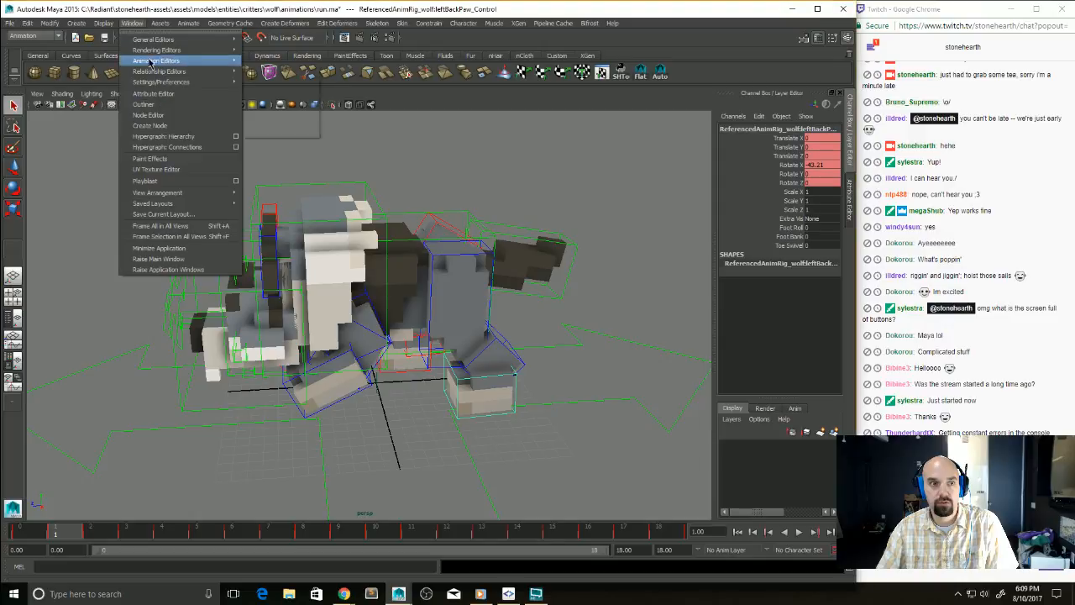
mouse_move(177, 61)
left_click(273, 70)
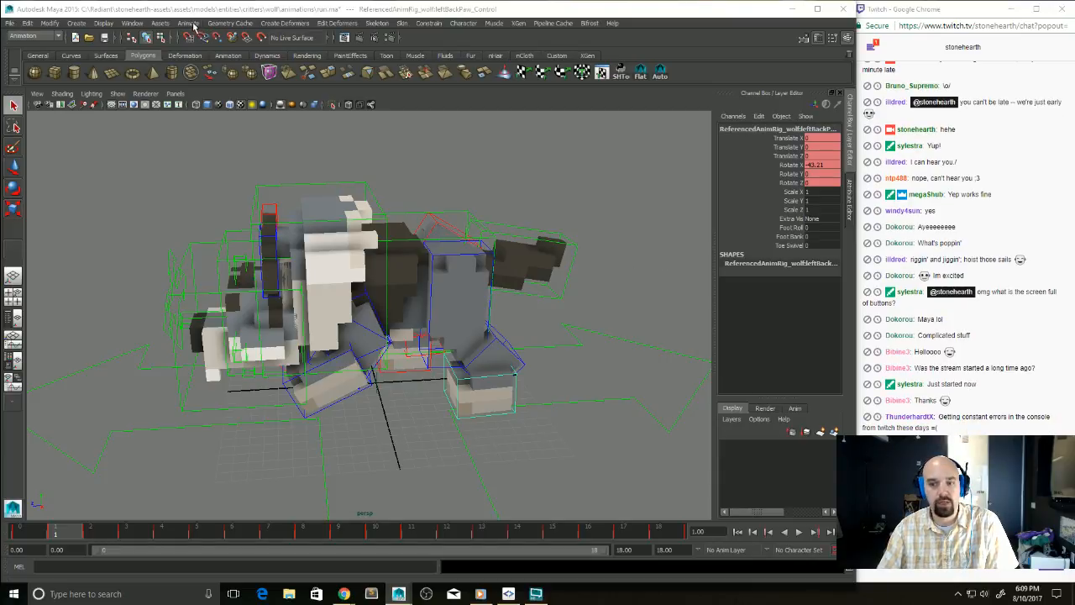
Step: Open the Dope Sheet for the left back paw control
left_click(132, 22)
mouse_move(193, 42)
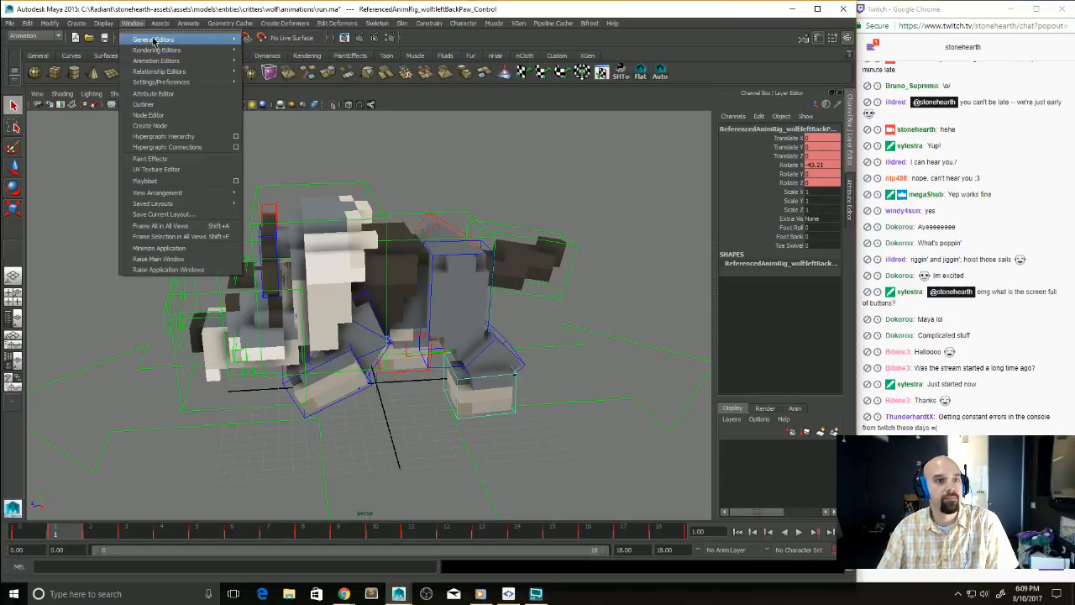
mouse_move(179, 63)
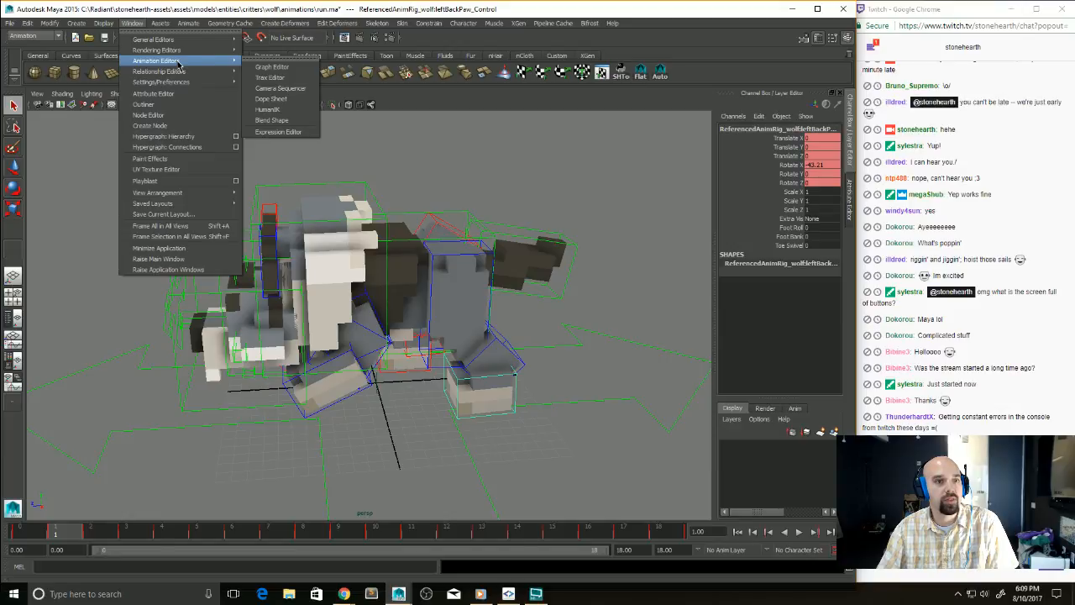
left_click(271, 98)
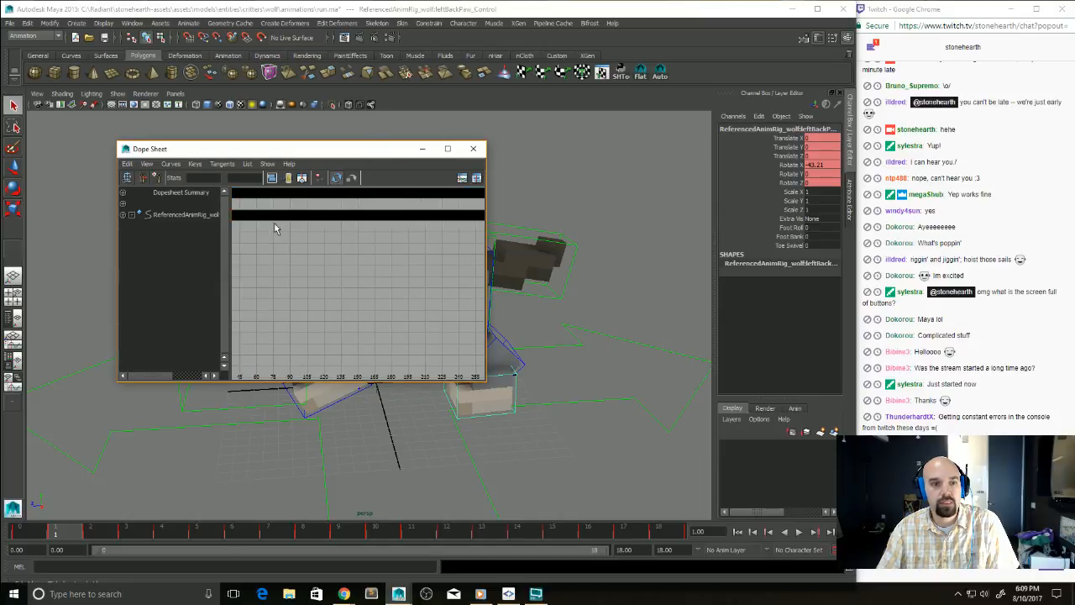
Step: Examine the paw control's key blocks in the Dope Sheet at different frames, with the window moved clear of the wolf
left_click(333, 219)
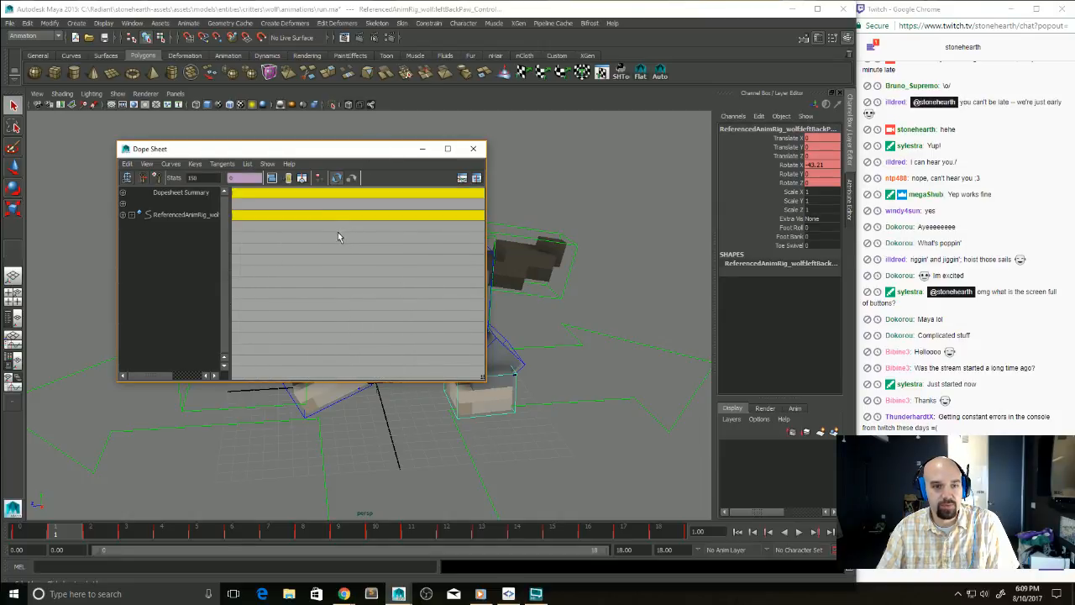
left_click(391, 248)
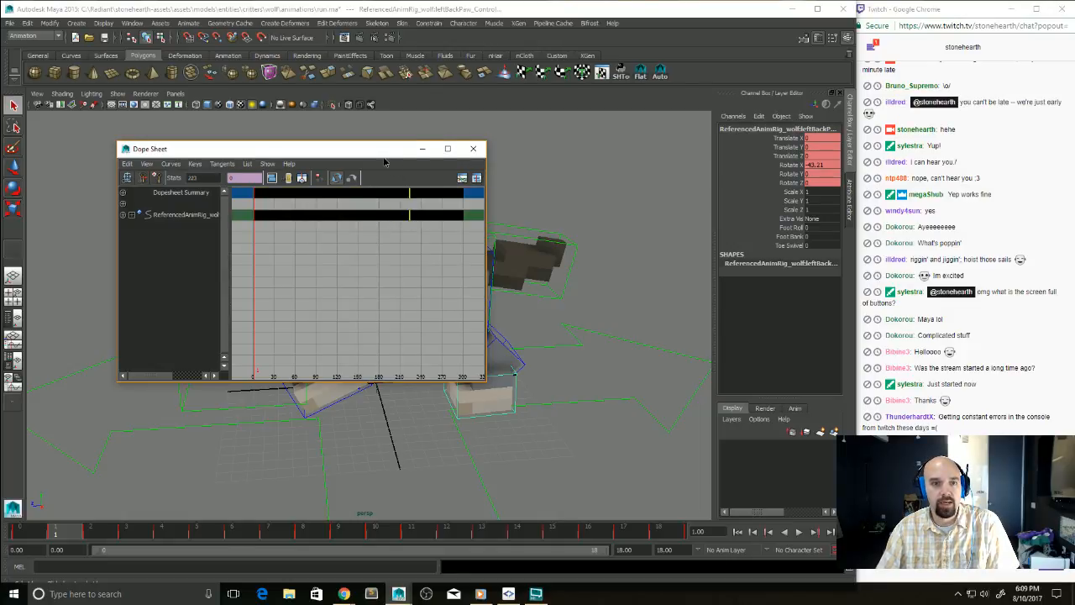
left_click_drag(385, 152, 713, 58)
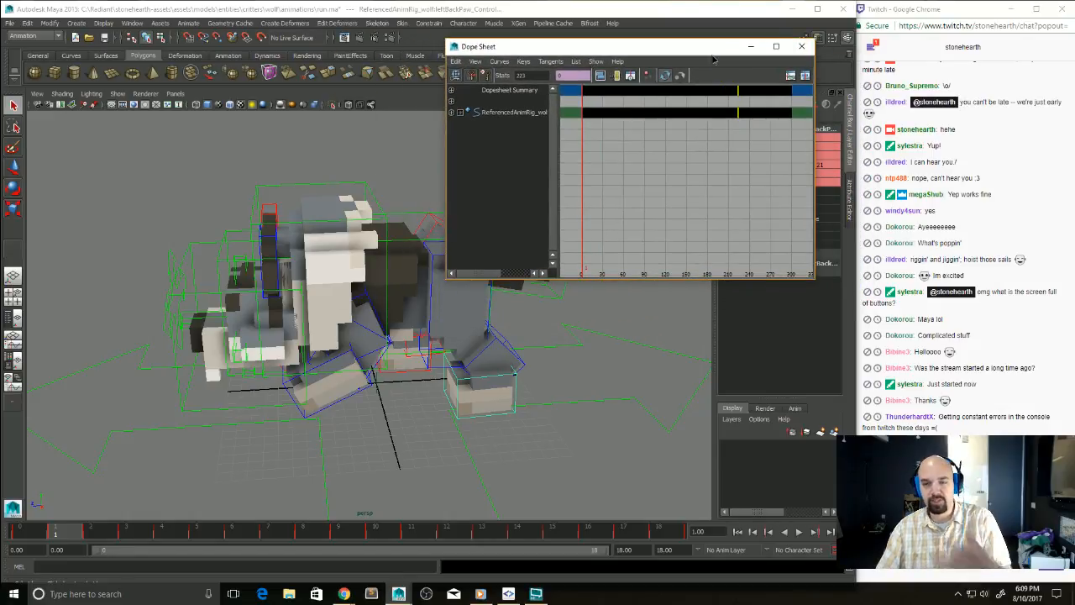
mouse_move(643, 123)
middle_mouse_down()
mouse_move(710, 116)
mouse_move(624, 119)
middle_mouse_up()
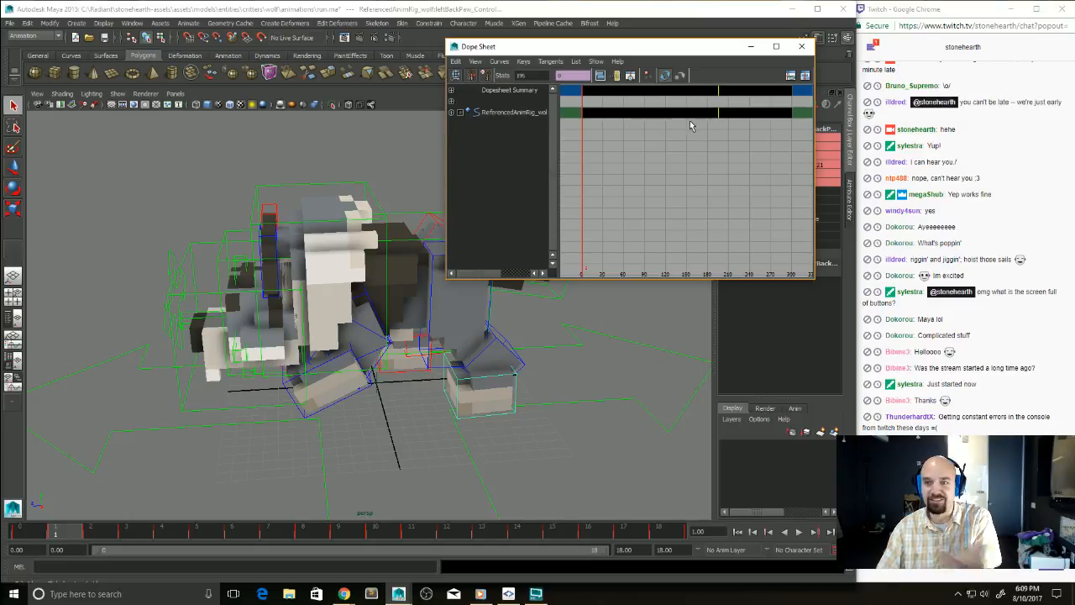
middle_click_drag(651, 120, 704, 114)
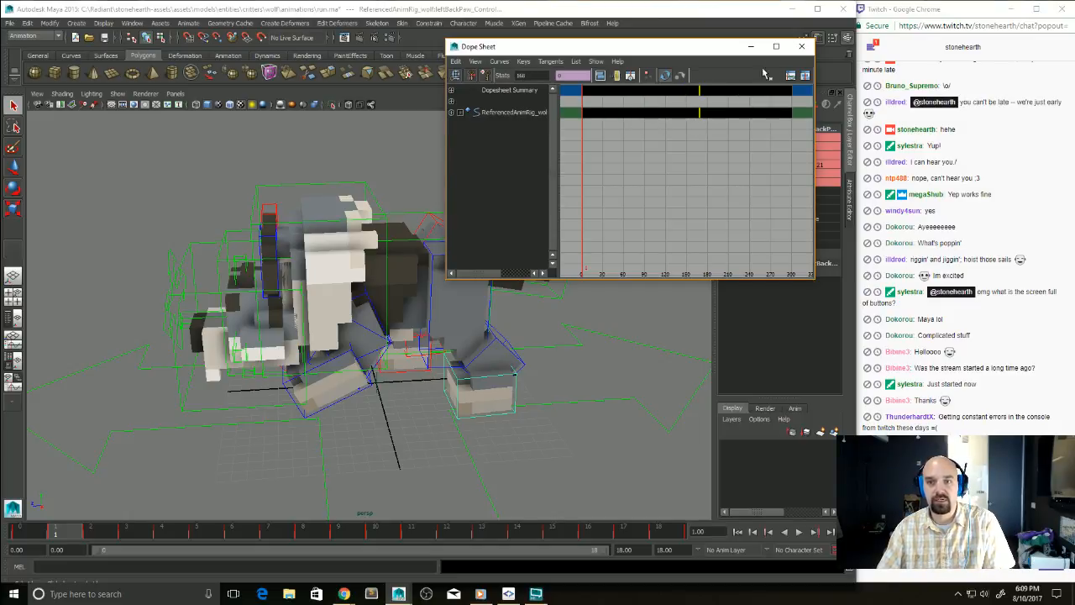
Step: Clear the wolf selection and open emote_cute.ma from the poyo's animations folder under critters
left_click(395, 174)
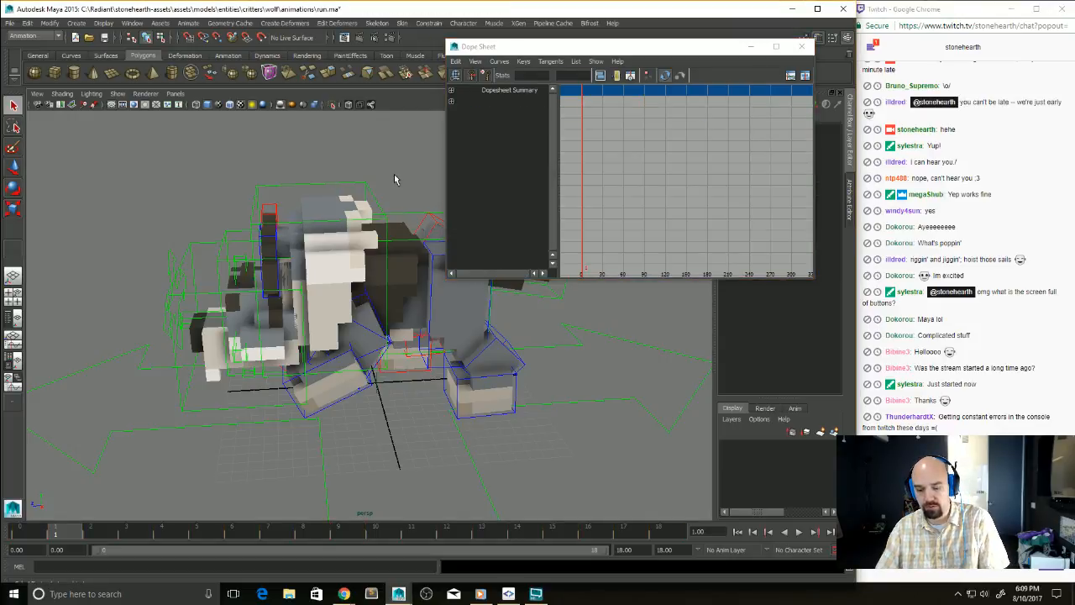
key("ctrl+o")
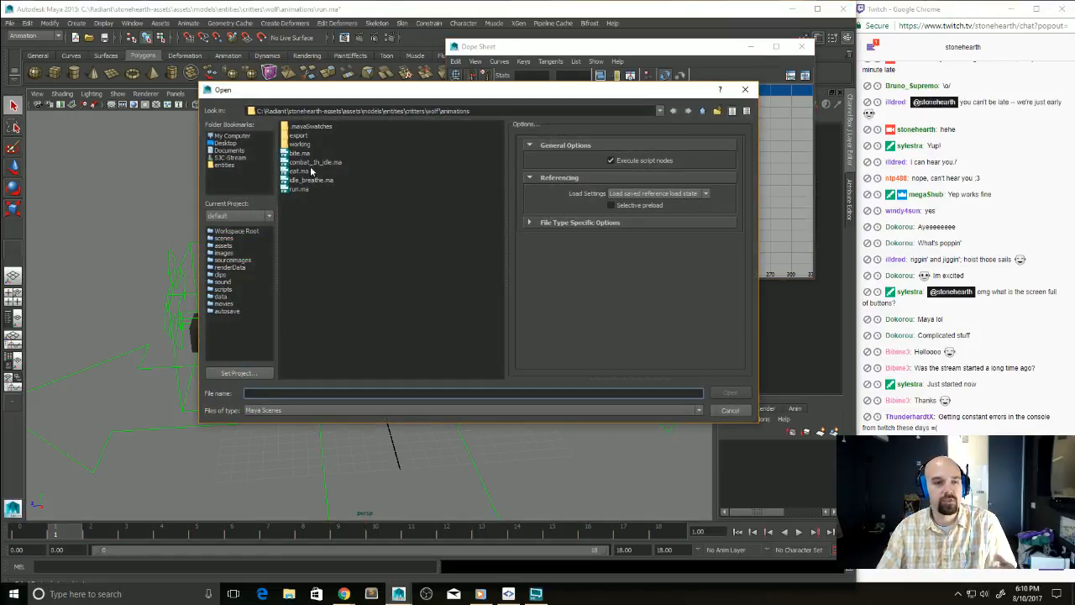
left_click(702, 112)
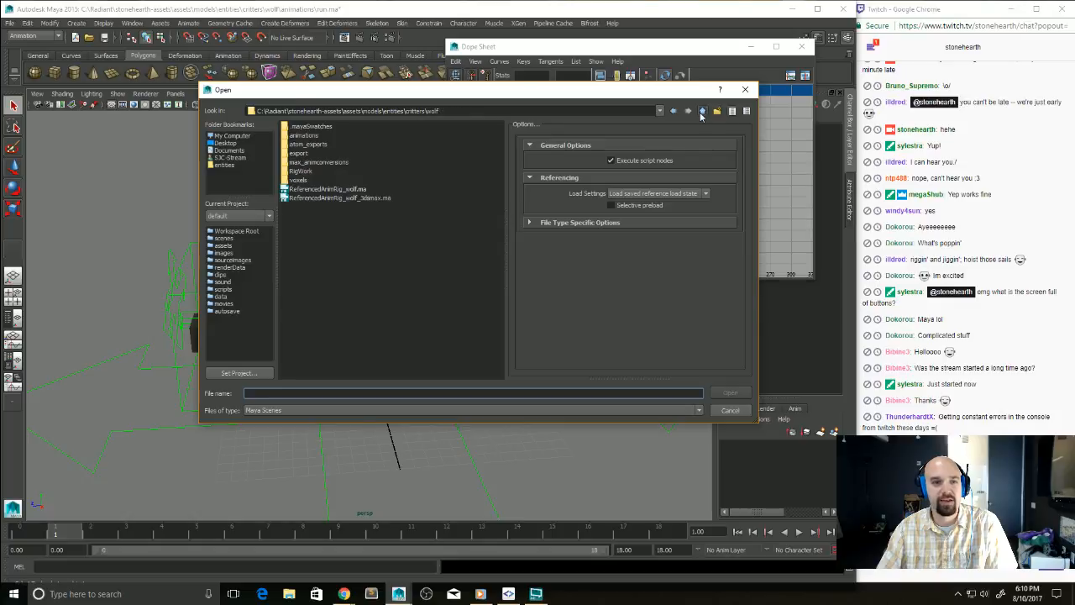
left_click(702, 112)
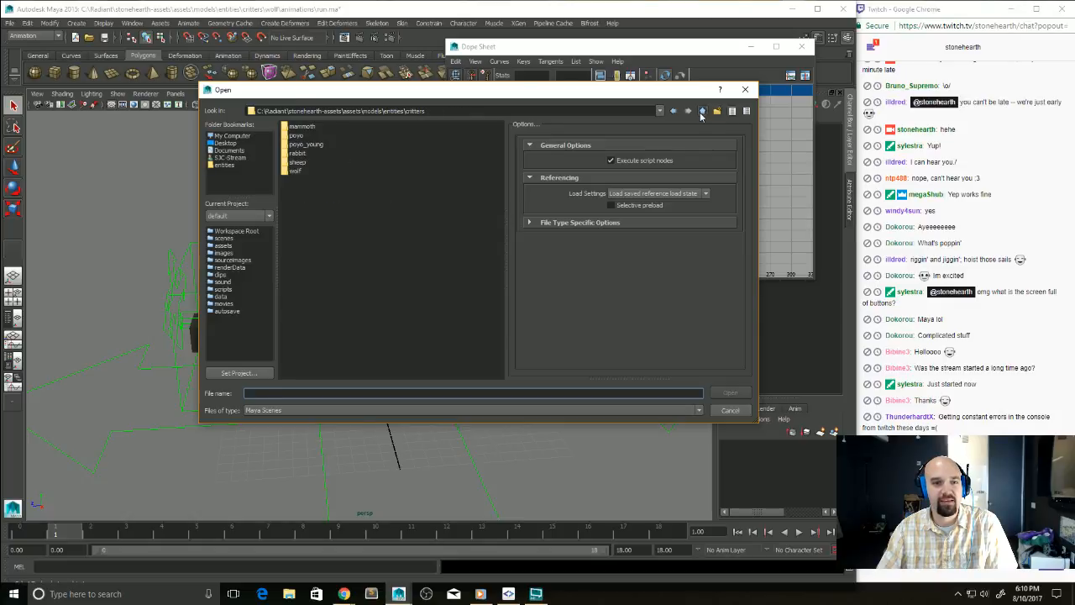
double_click(298, 136)
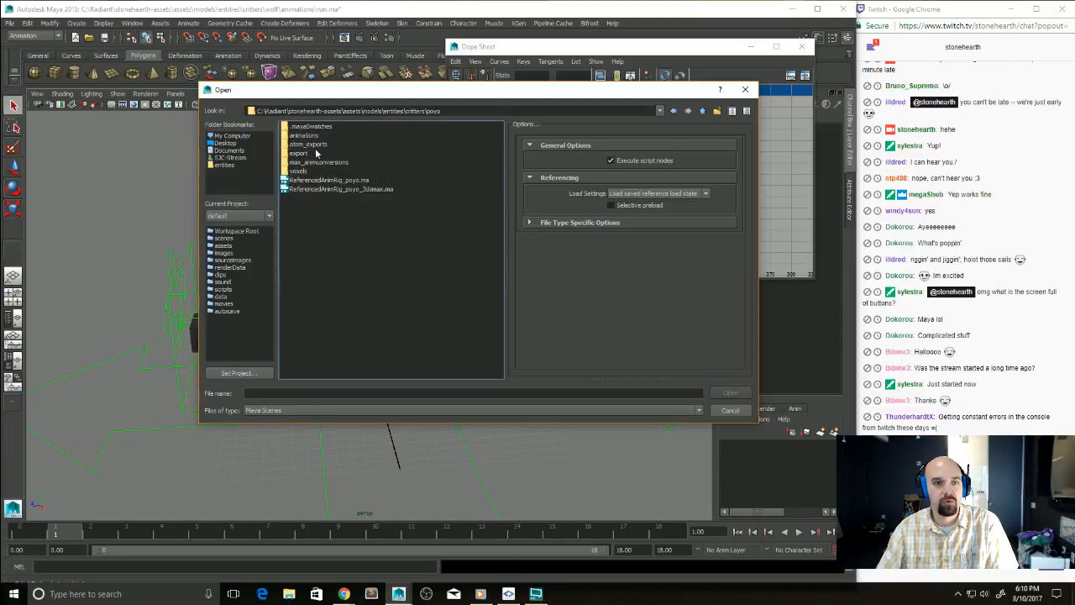
double_click(304, 135)
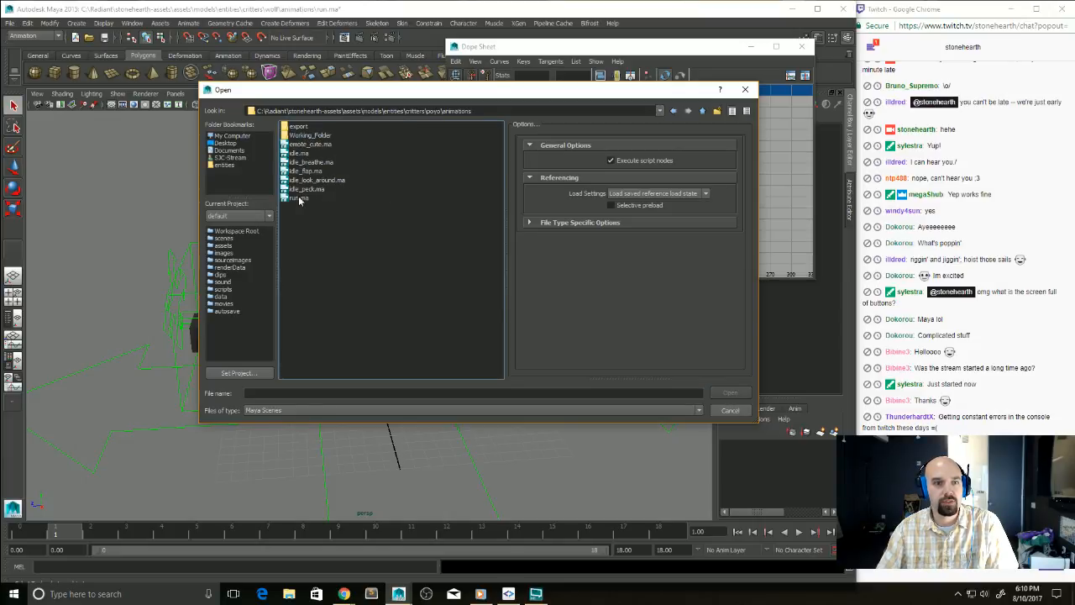
double_click(302, 153)
left_click(521, 304)
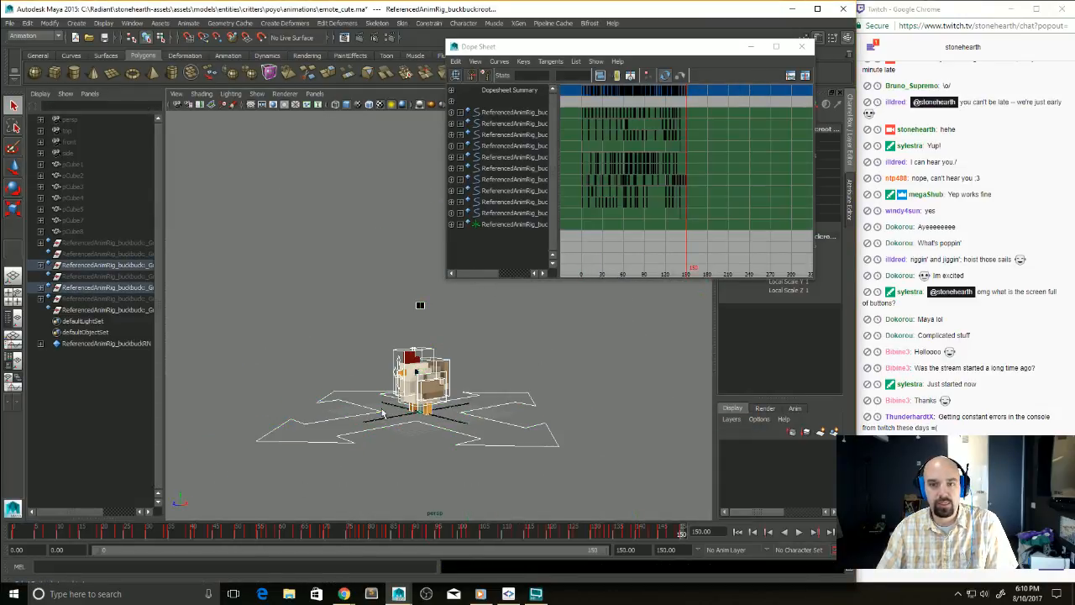
Step: Select the poyo's left wing and tail controls in turn to examine their keys in the Dope Sheet
left_click(616, 267)
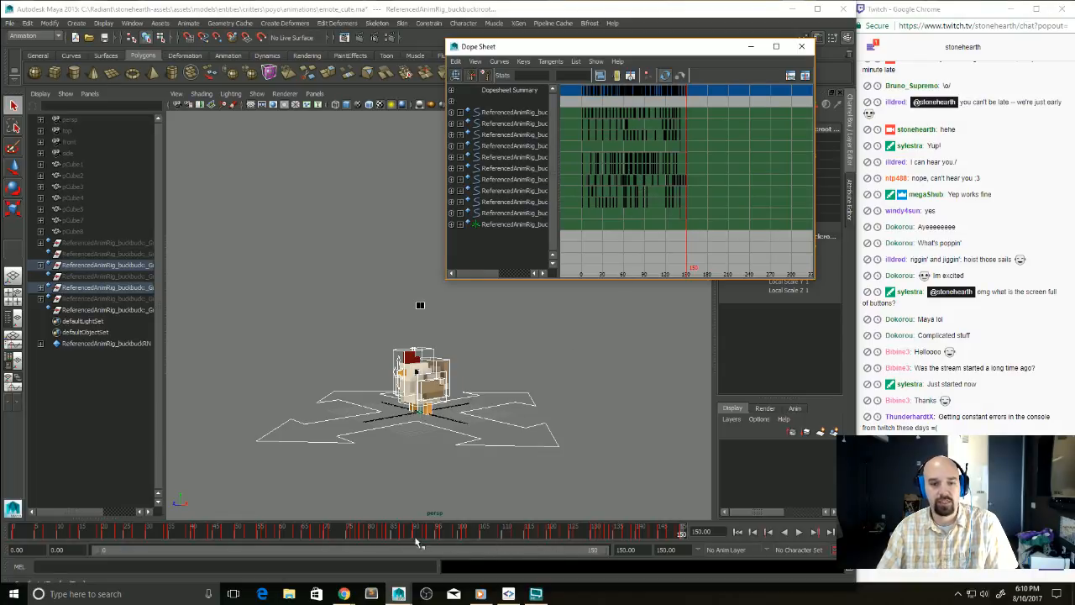
right_click_drag(461, 393, 530, 399, "alt")
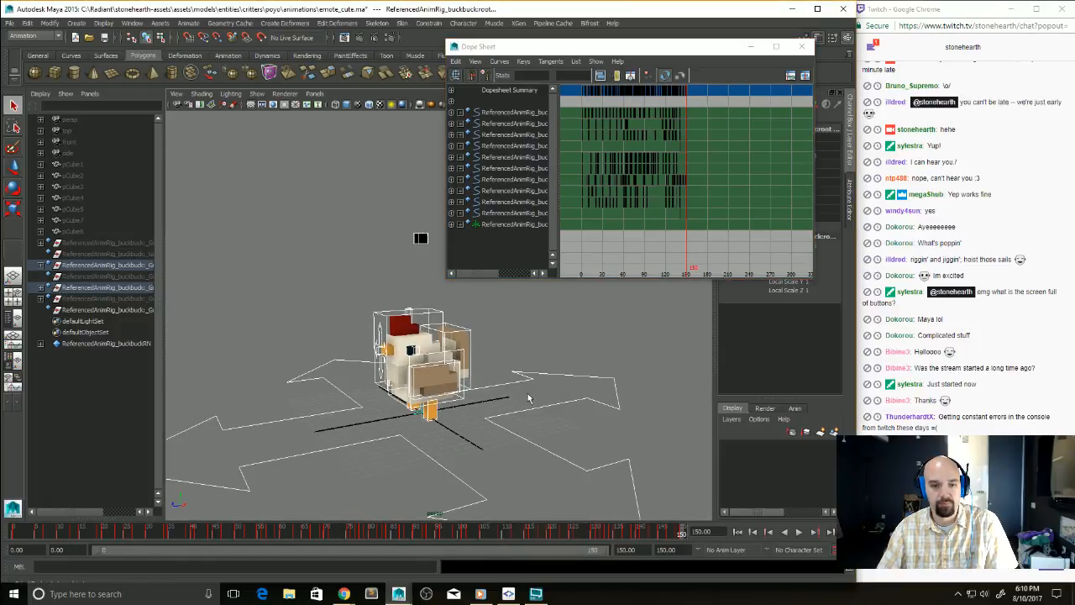
left_click(428, 372)
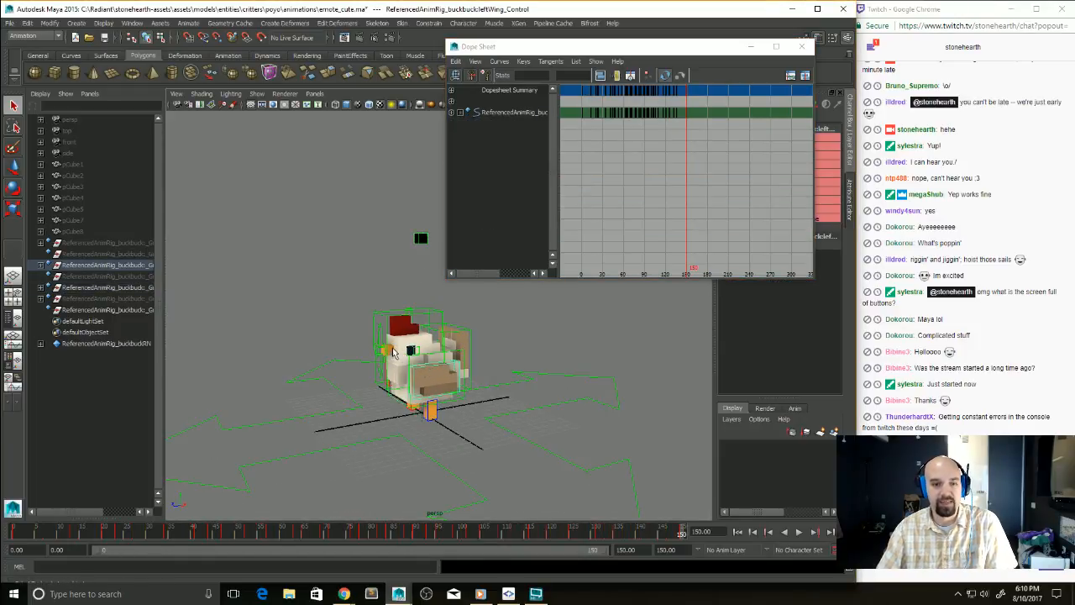
left_click(445, 346)
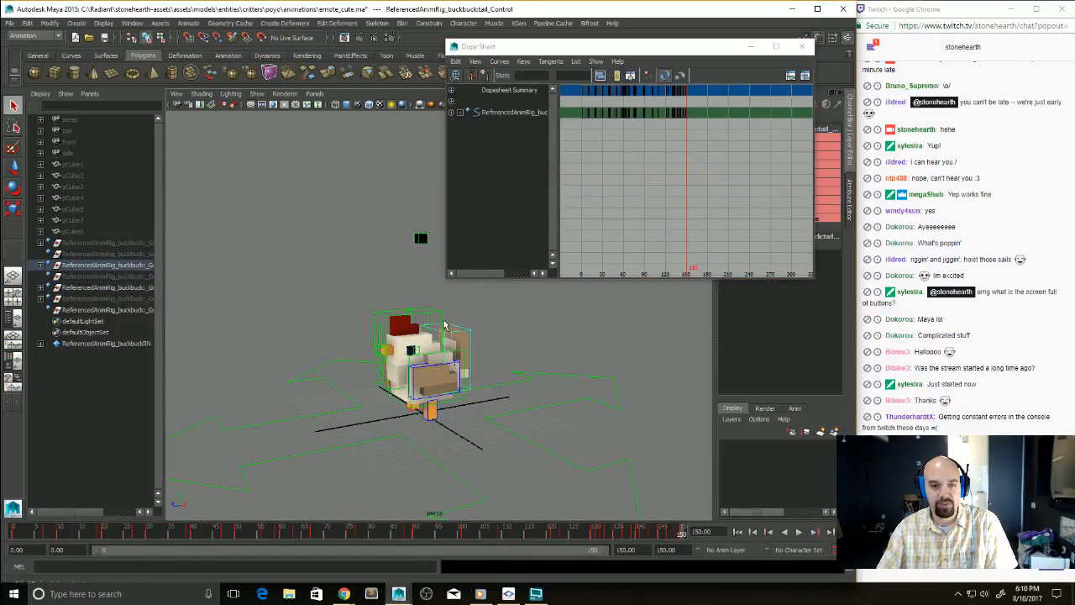
Step: Play the poyo's cute emote, select its root control and set the current frame to 4
key("alt+v")
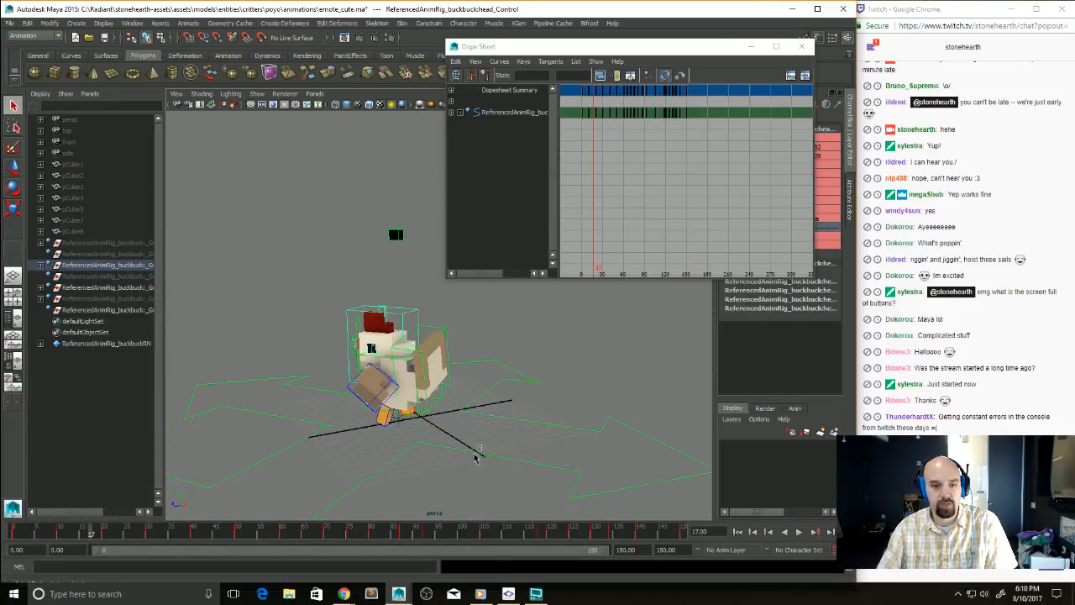
left_click(475, 451)
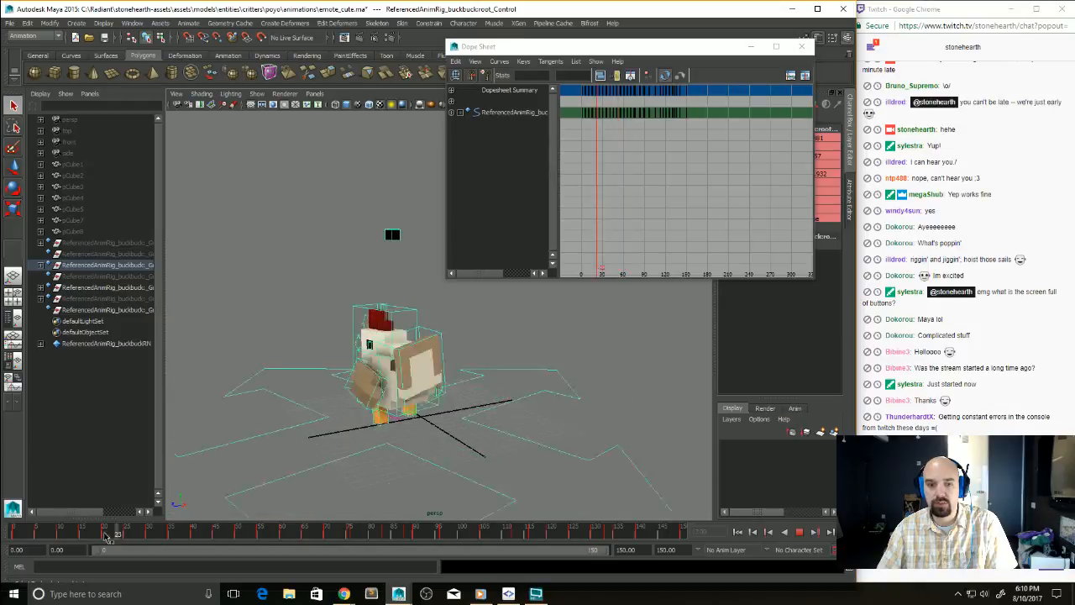
left_click(30, 533)
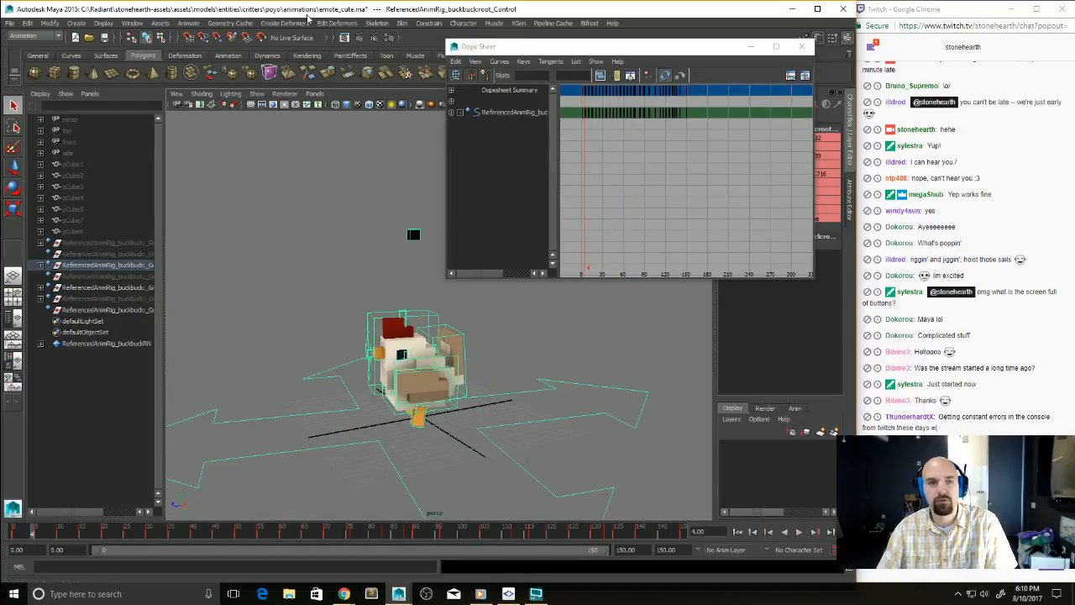
Step: Try to bring up the Graph Editor for the root control through the animation editors and preset panel layouts
left_click(188, 23)
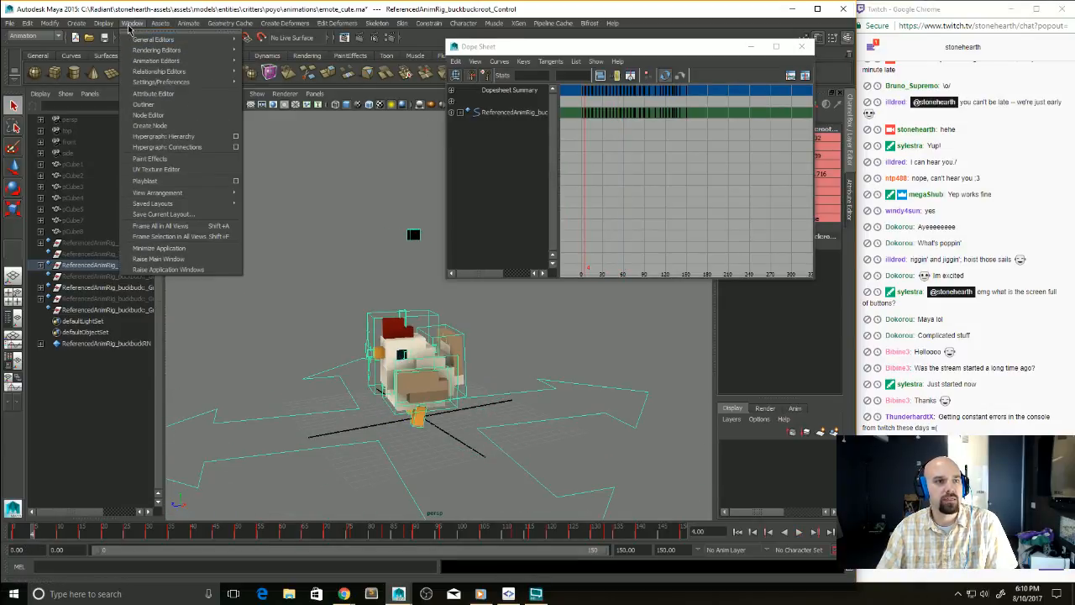
mouse_move(135, 52)
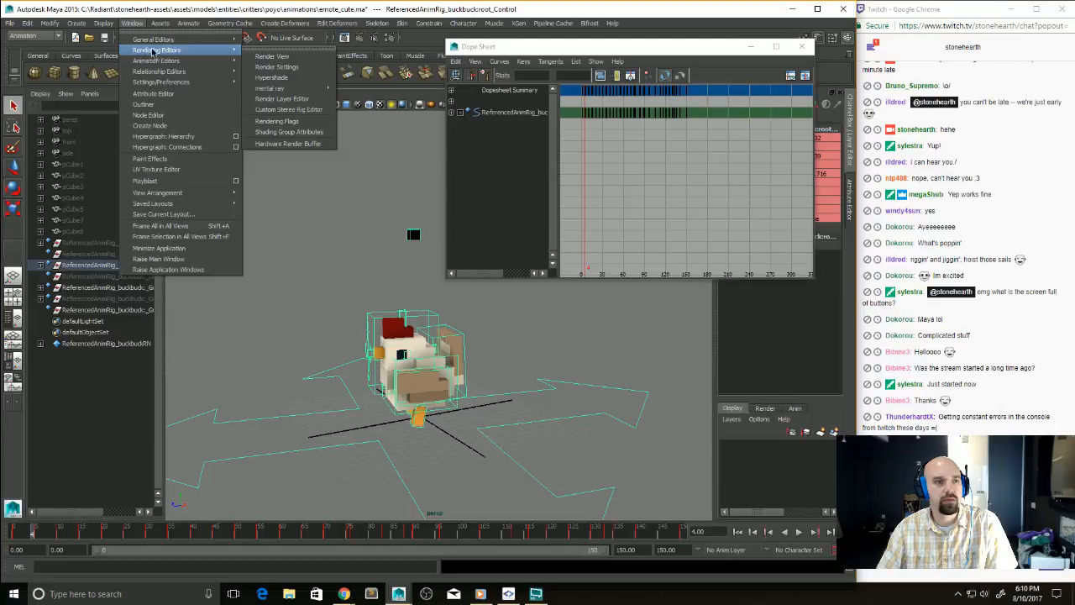
left_click(278, 69)
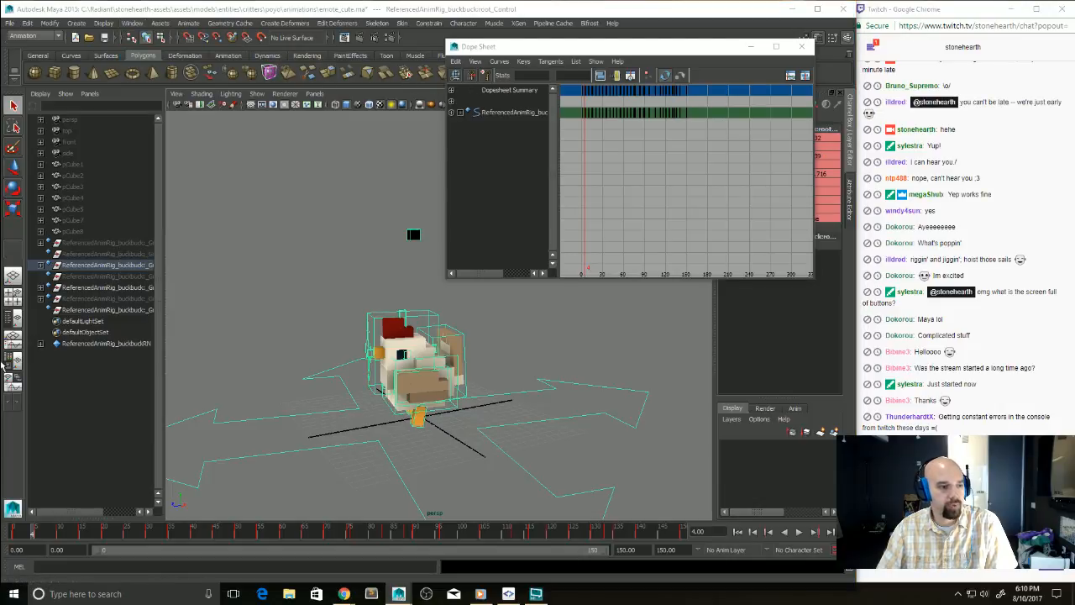
left_click(13, 341)
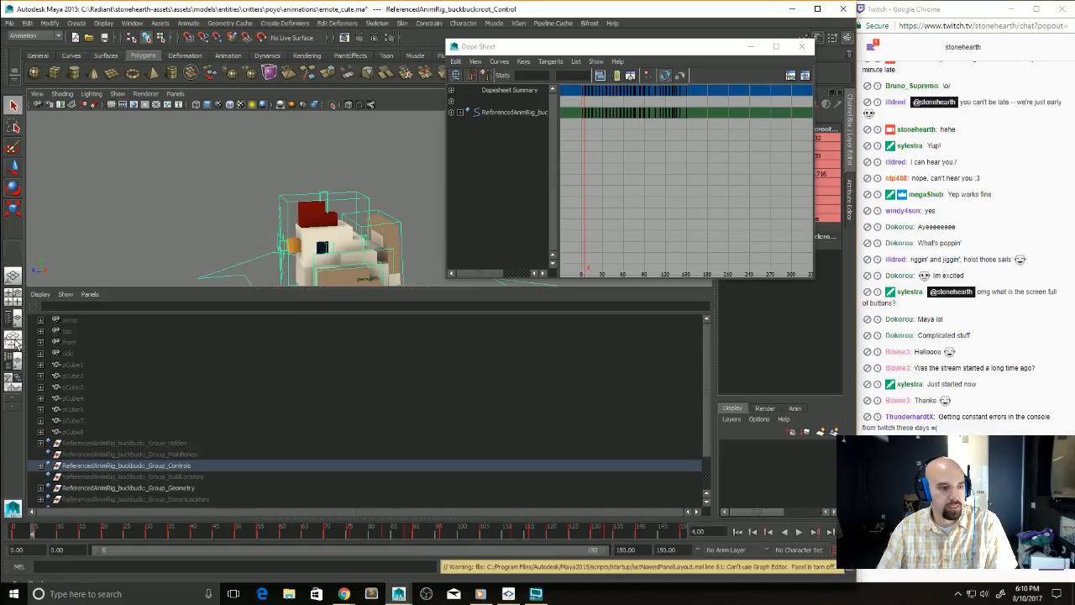
left_click(15, 382)
left_click(17, 388)
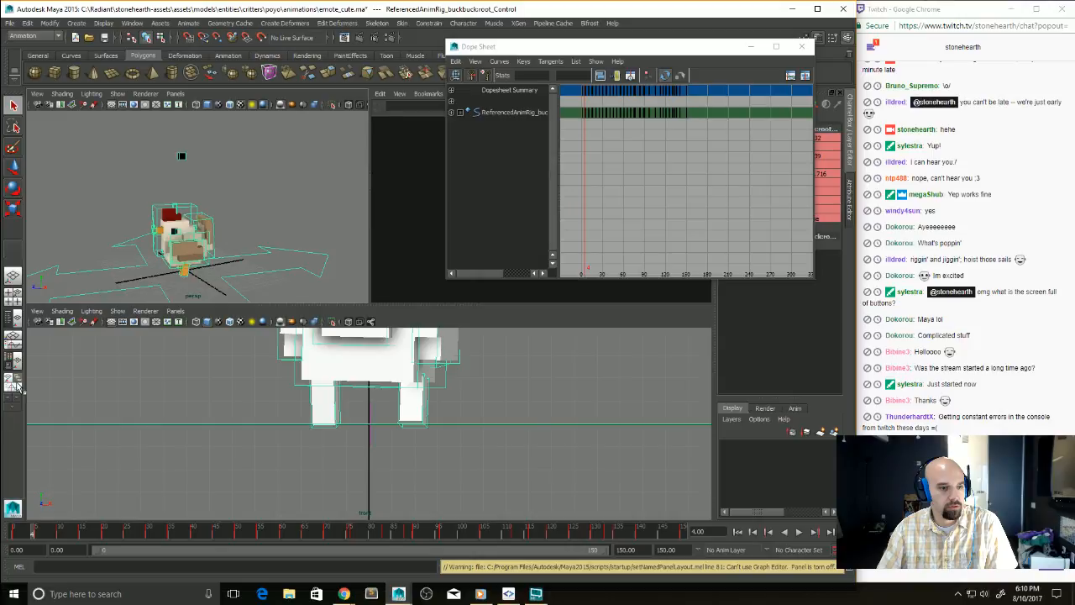
Step: Close the Dope Sheet, then quit and relaunch Maya 2015
left_click(801, 46)
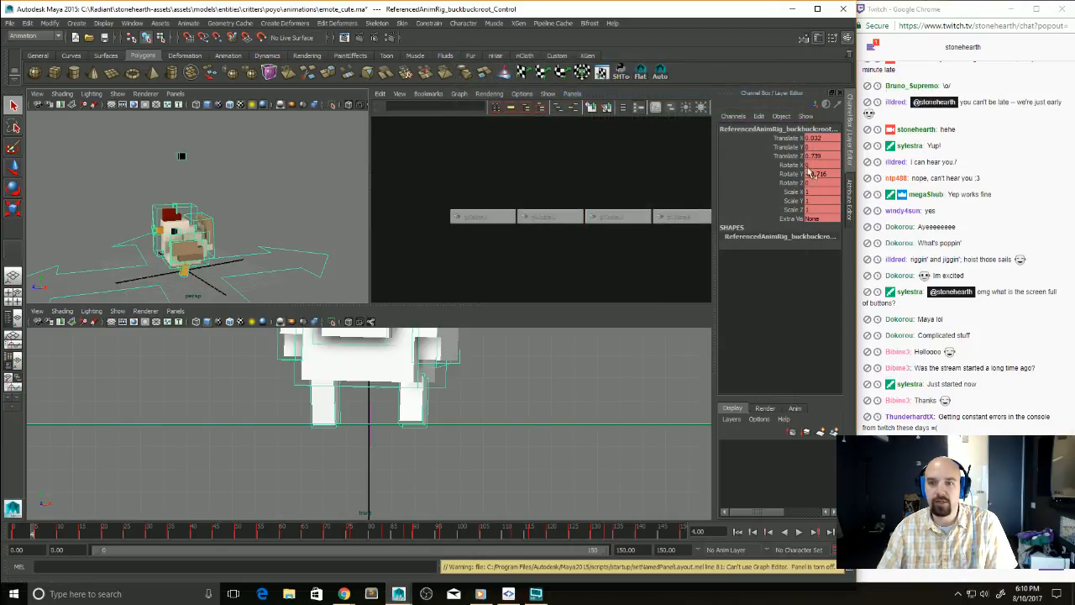
left_click(843, 9)
key("Escape")
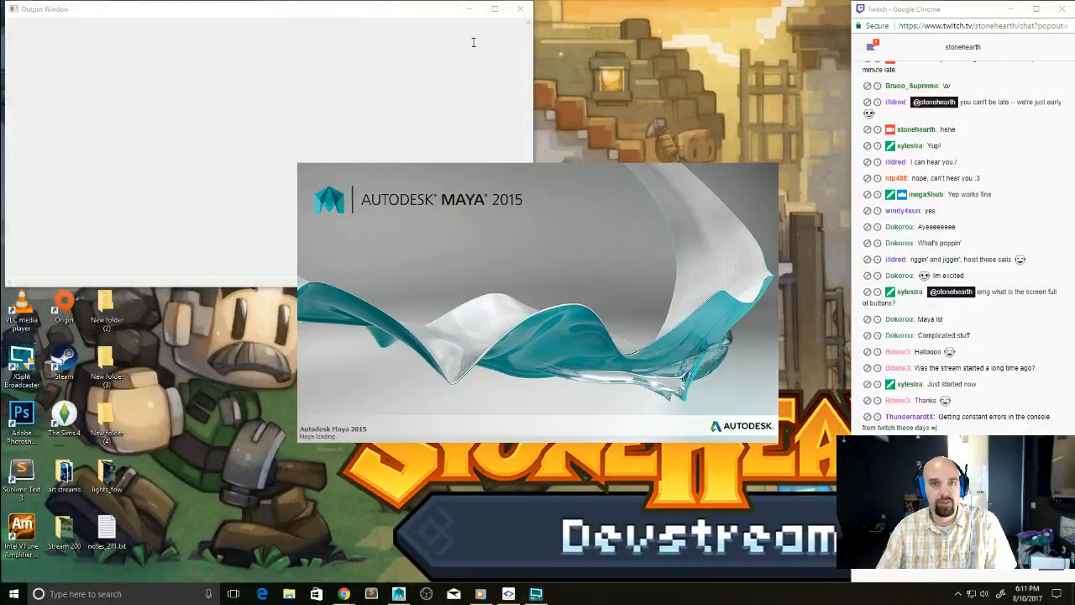
Step: Minimize the Output Window, switch to the perspective, Hypergraph and Graph Editor layout, and widen the Graph Editor's curve area
left_click(469, 9)
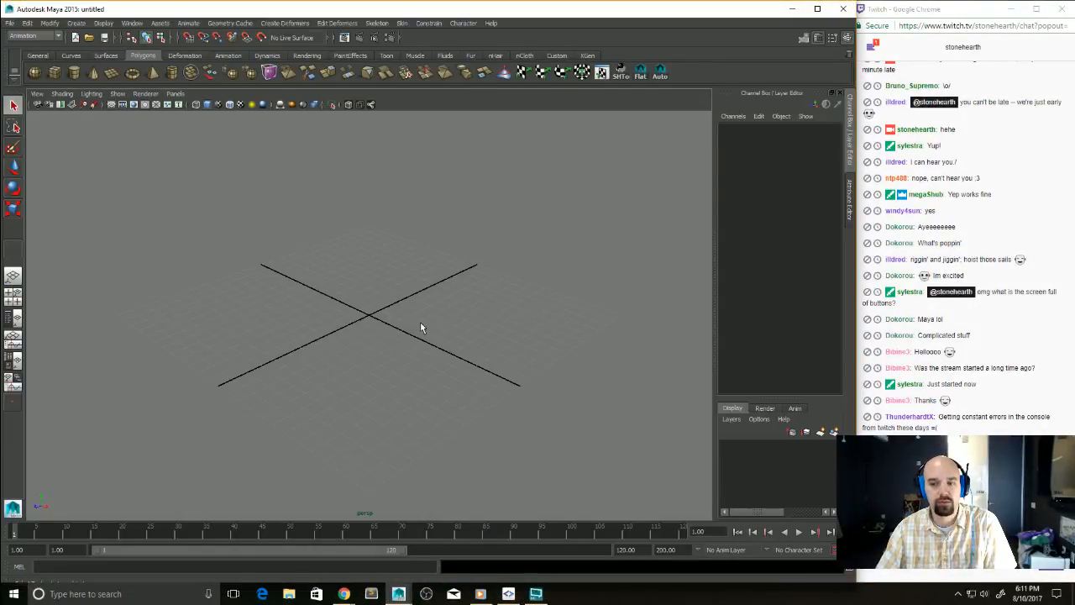
left_click(13, 387)
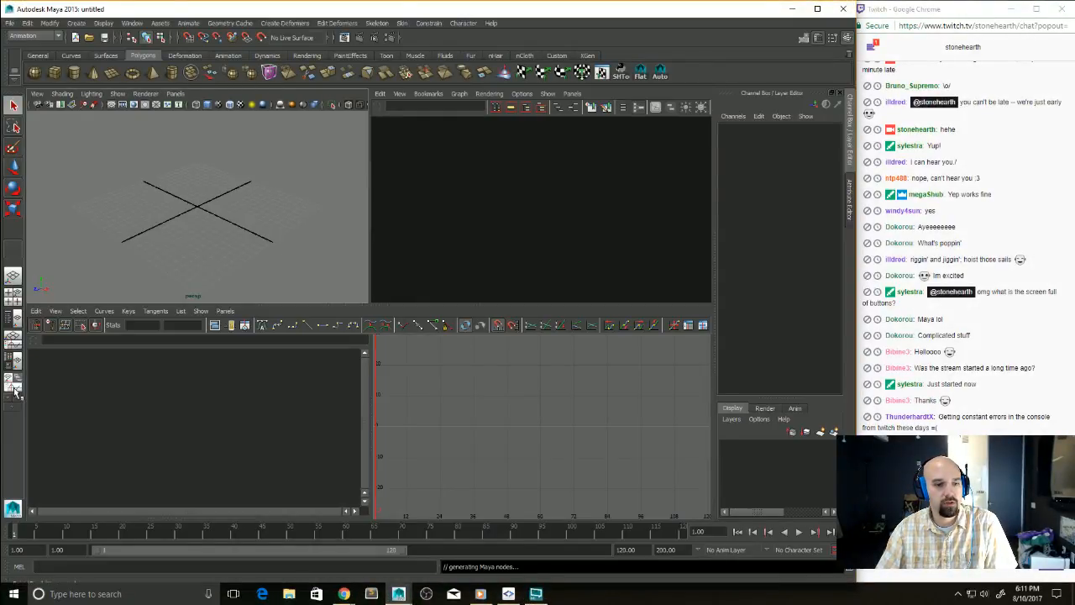
left_click_drag(370, 402, 239, 398)
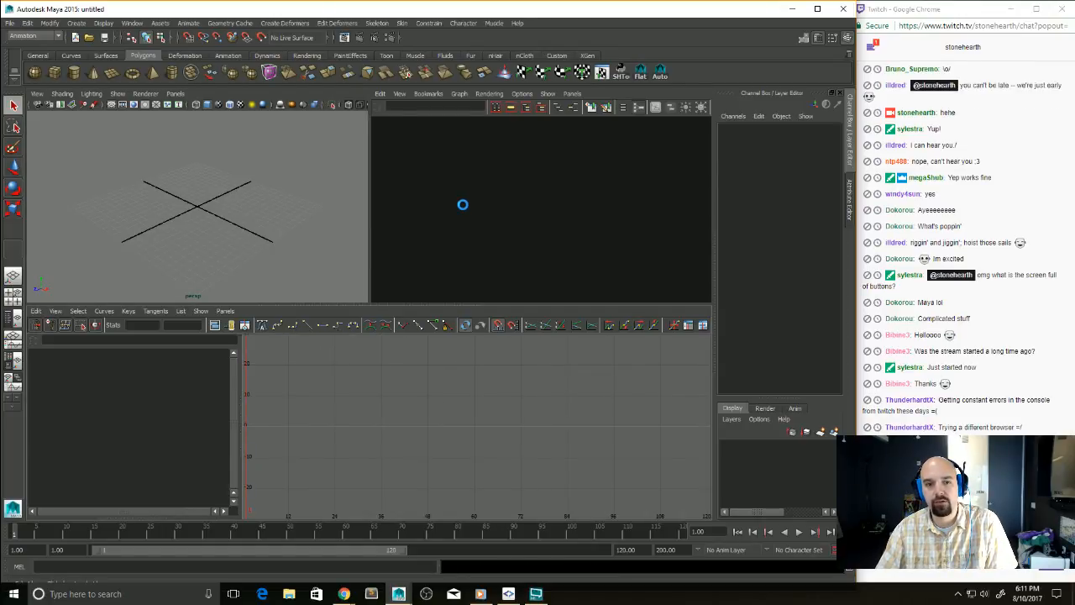
Step: Open the poyo's emote_cute.ma animation through the entities bookmark and the critters folder
key("ctrl+o")
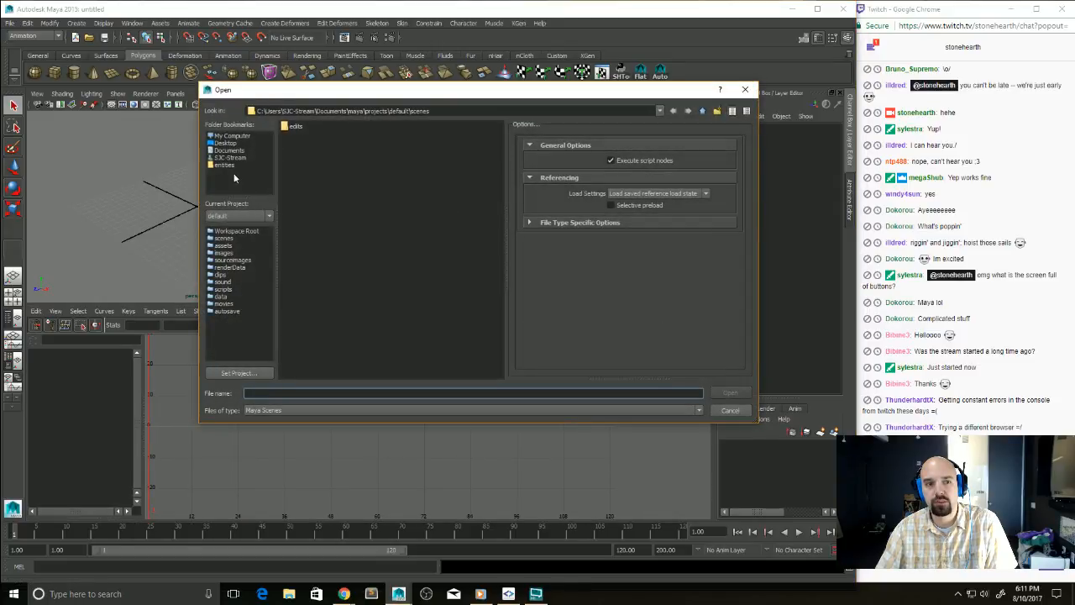
left_click(225, 165)
double_click(299, 144)
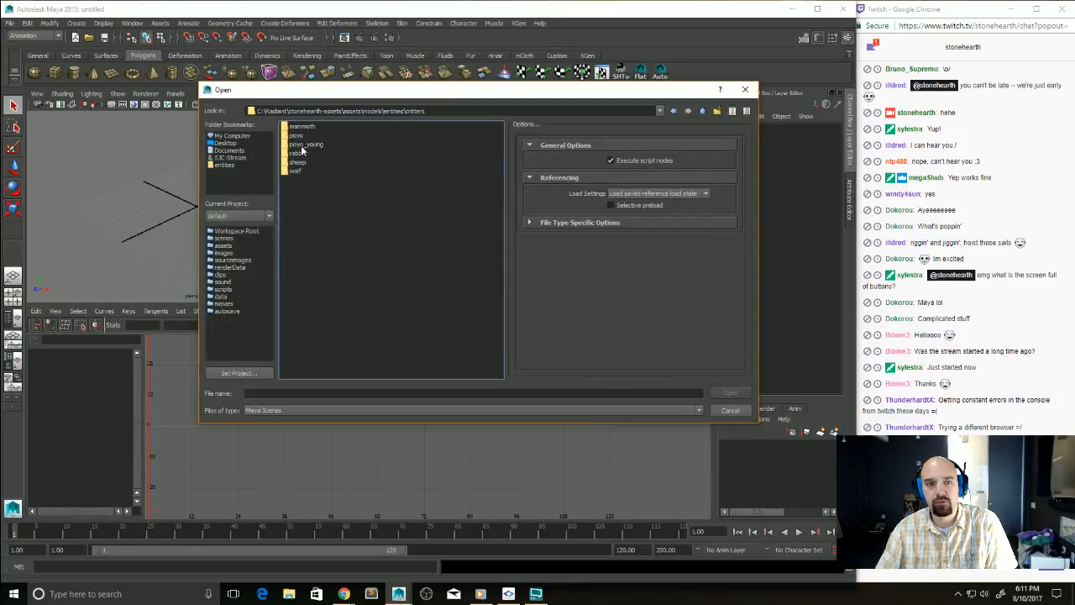
double_click(298, 136)
double_click(301, 128)
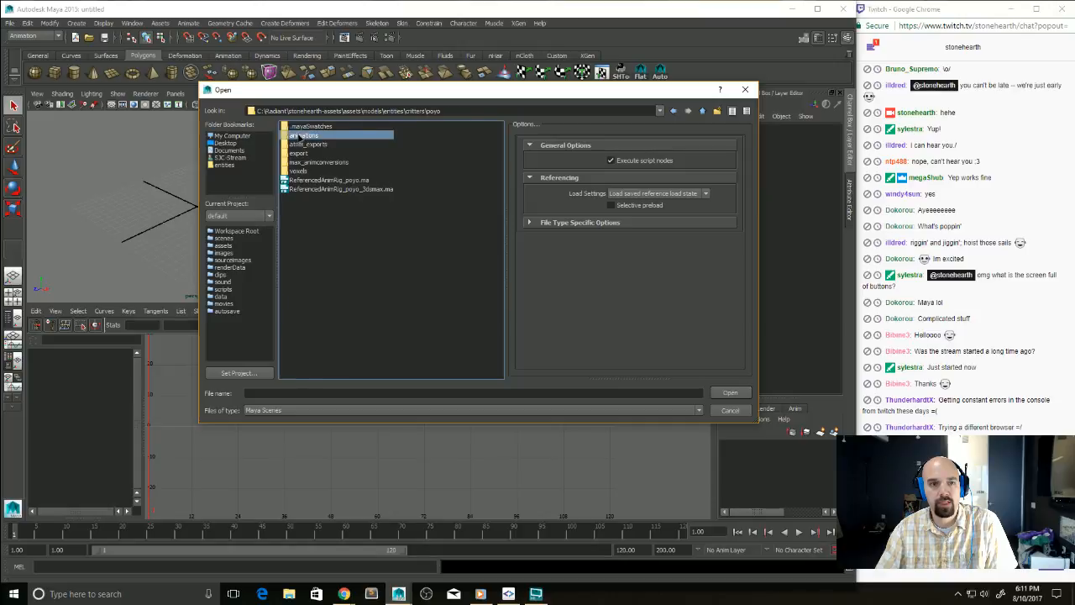
double_click(309, 155)
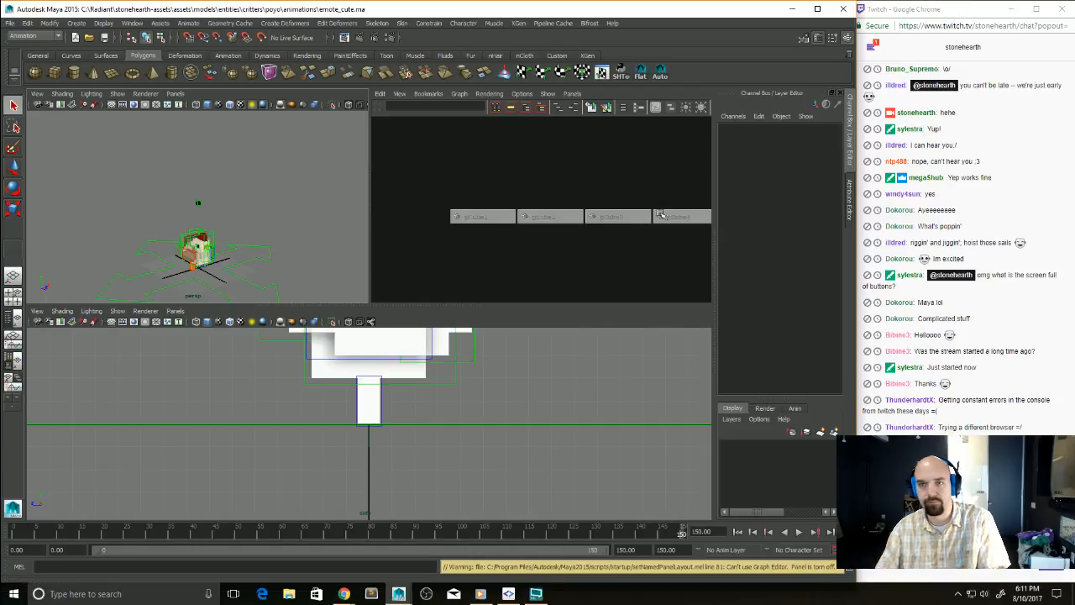
left_click(792, 8)
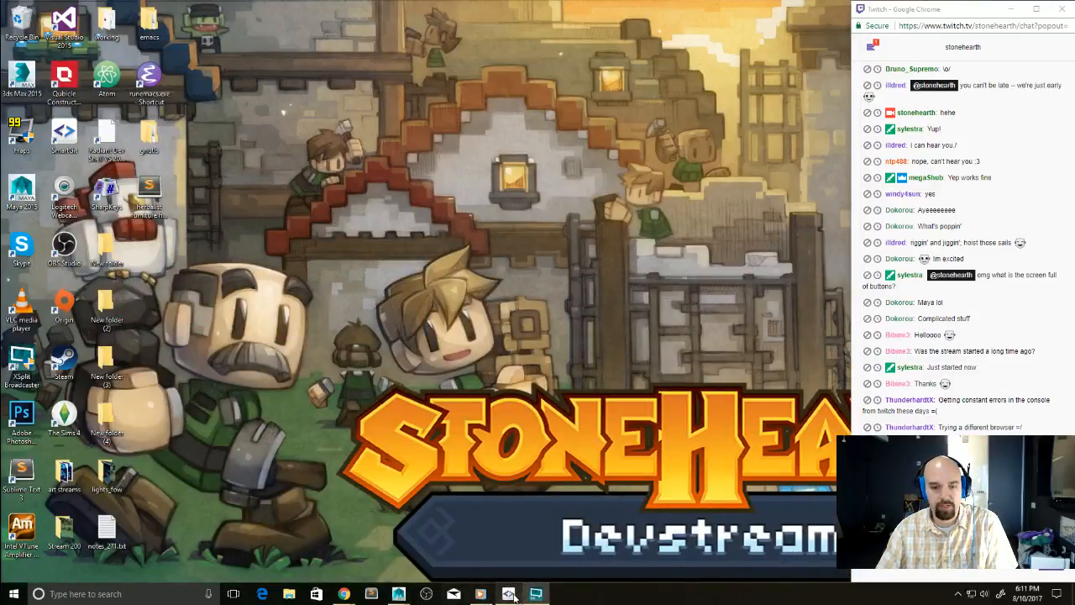
mouse_move(400, 594)
left_click(437, 559)
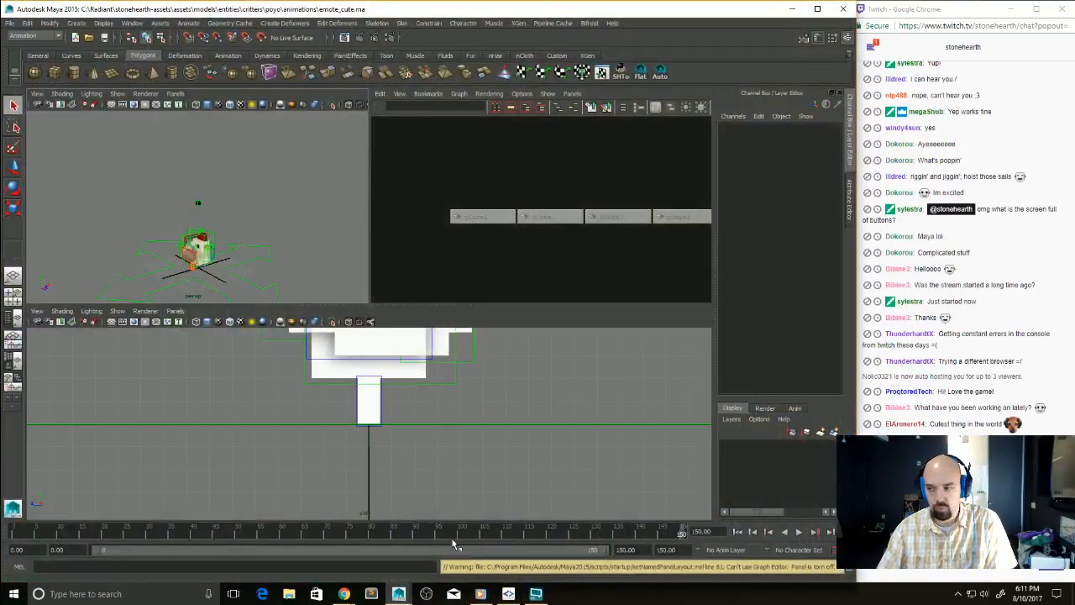
key("super")
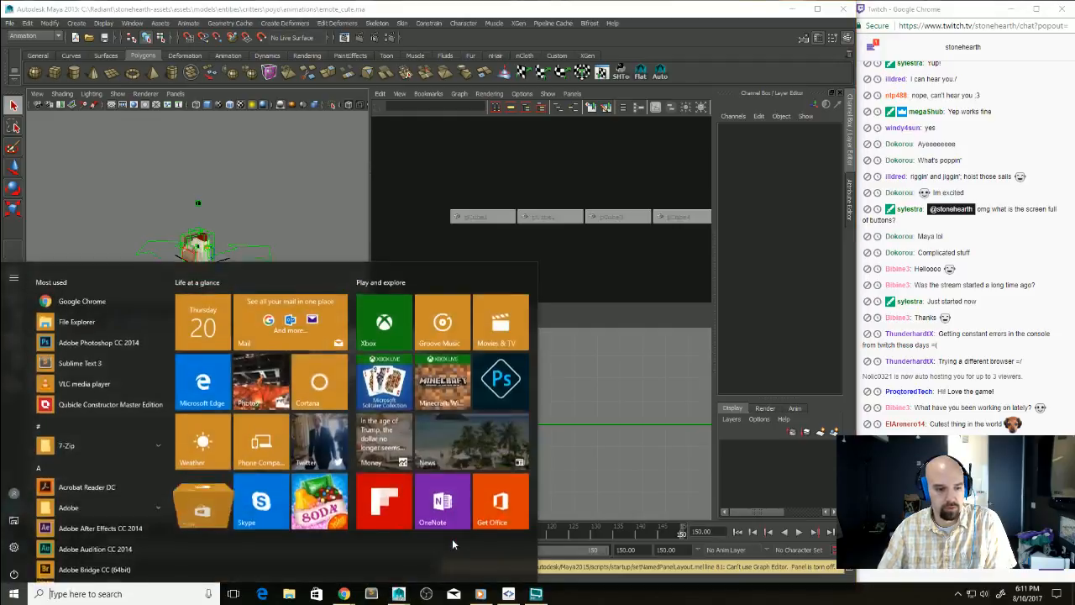
key("Escape")
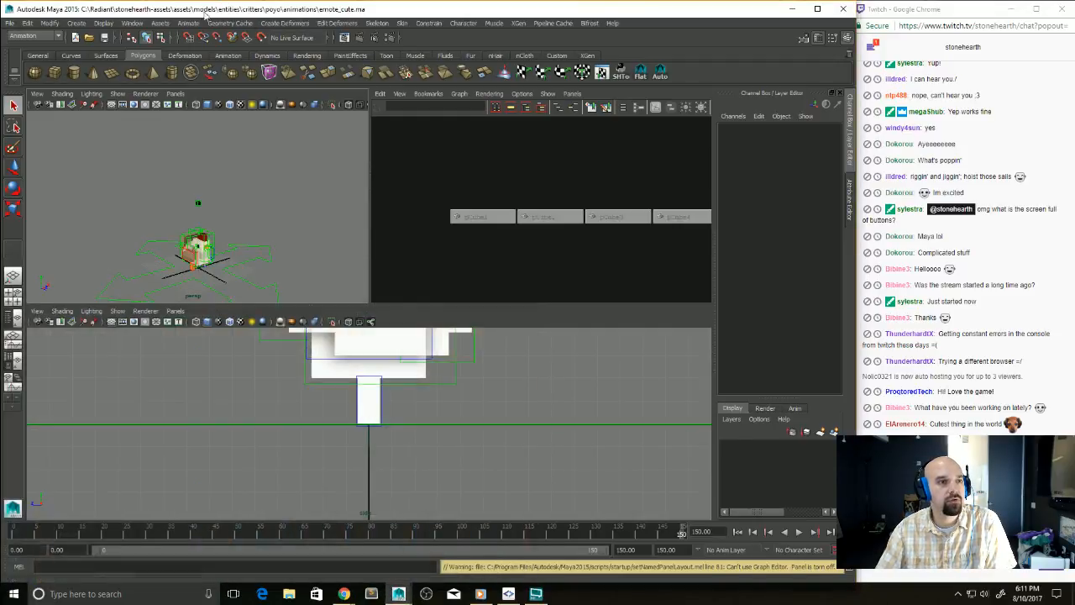
left_click(136, 23)
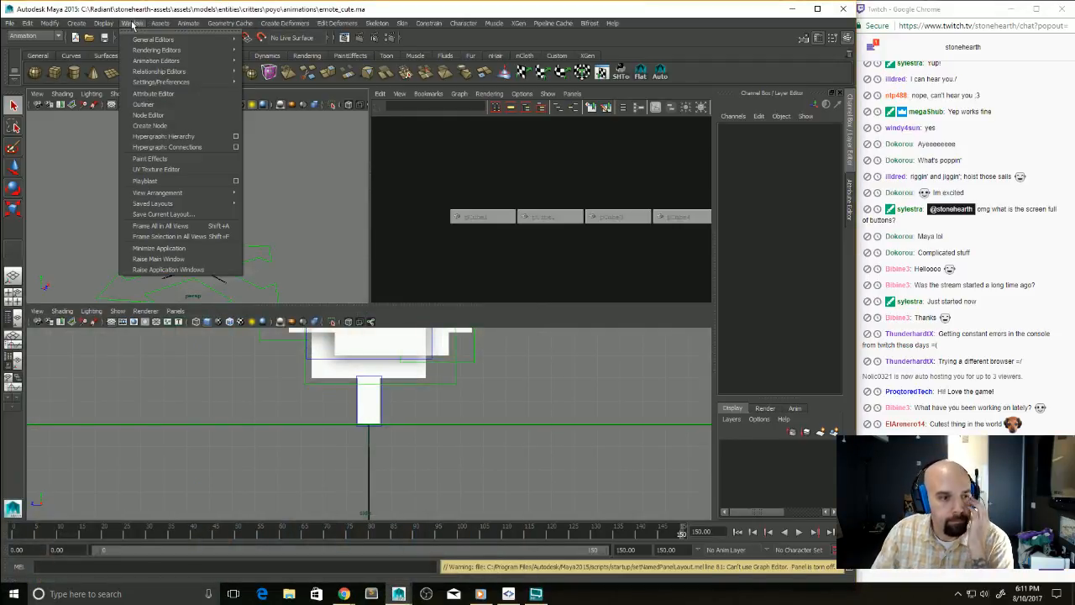
mouse_move(199, 195)
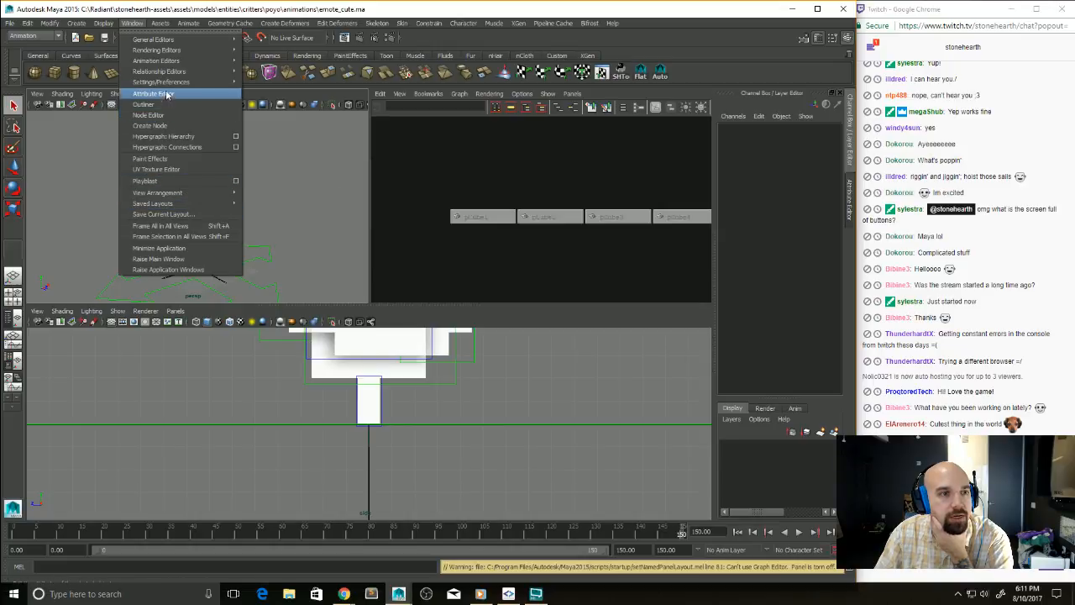
left_click(518, 279)
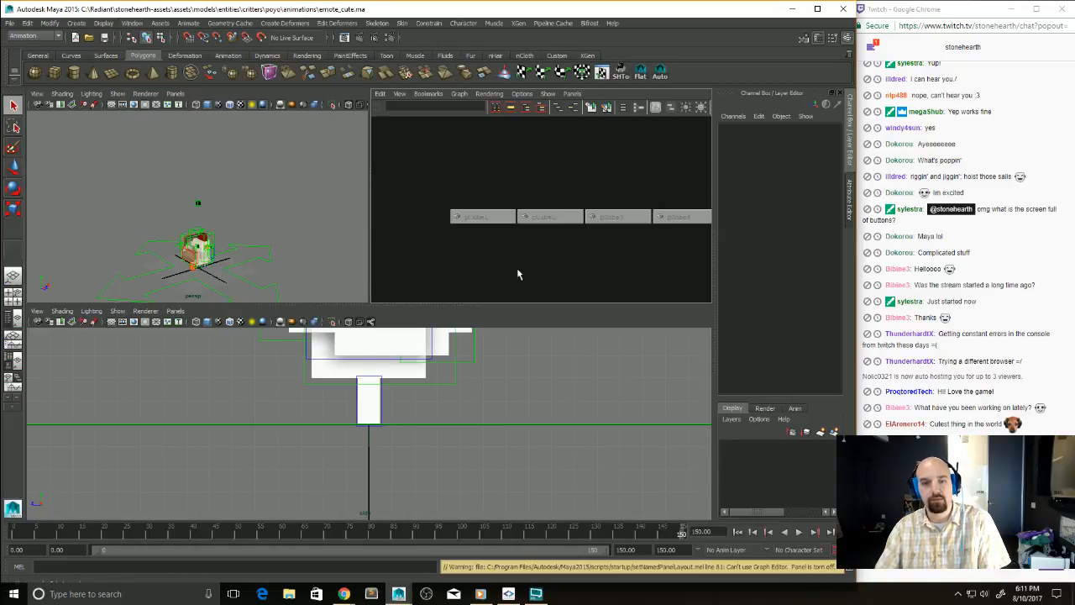
Step: Open the wolf's run.ma animation from its animations folder under critters
key("ctrl+o")
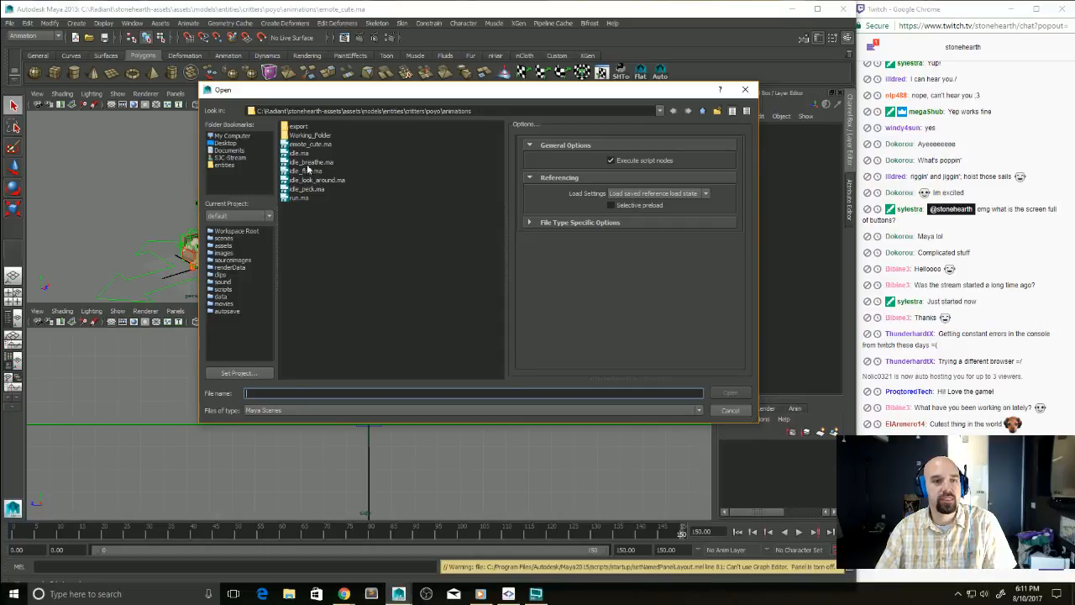
left_click(703, 112)
left_click(703, 112)
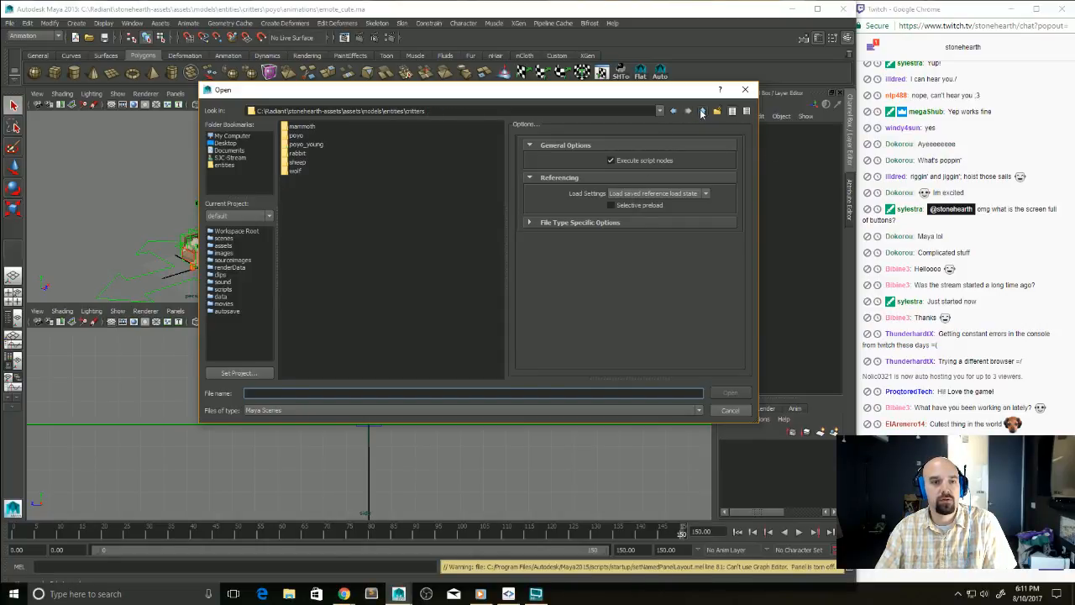
double_click(302, 173)
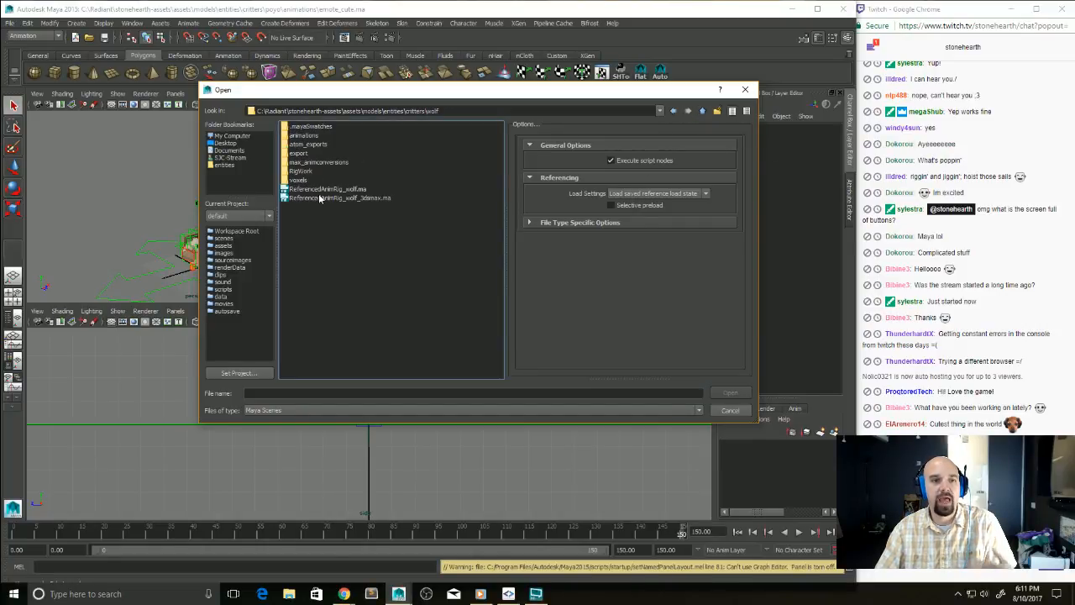
double_click(318, 134)
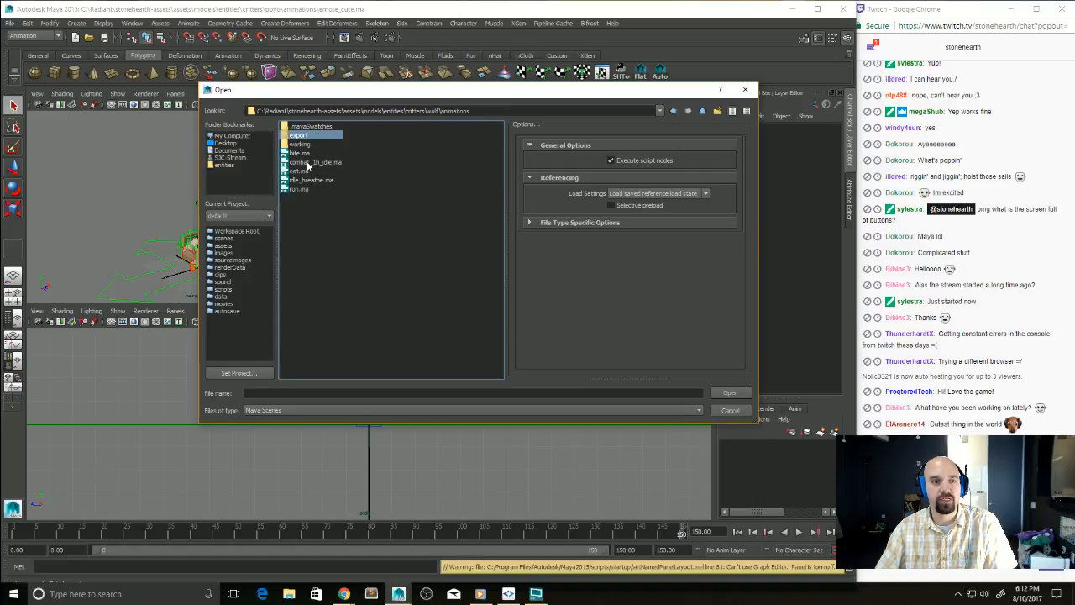
double_click(300, 189)
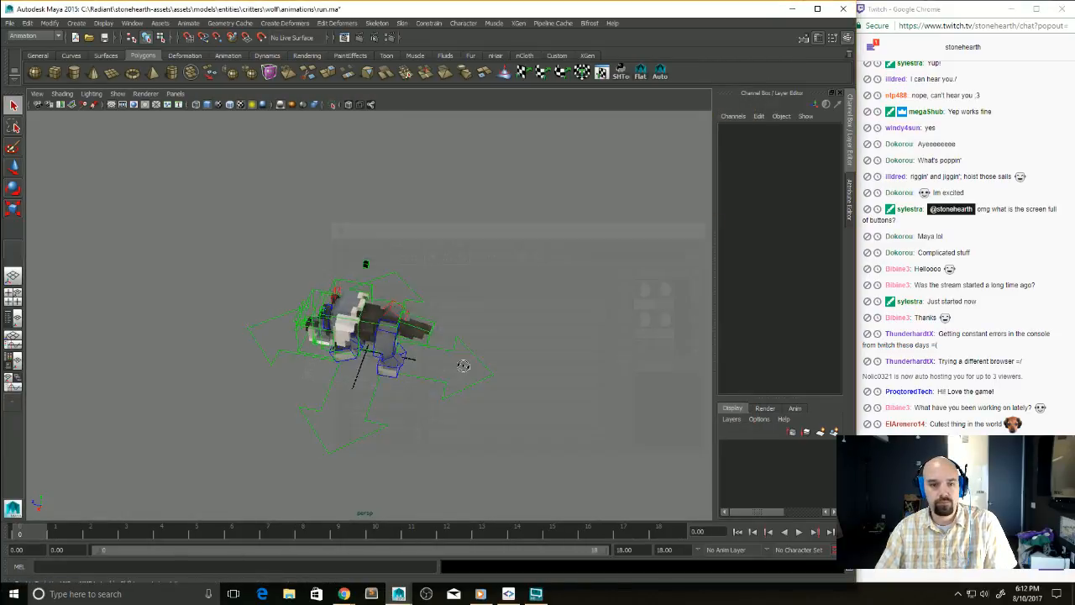
Step: Play the wolf's run animation and view it close up from both sides
left_click_drag(462, 366, 542, 407, "alt")
right_click_drag(543, 406, 610, 478, "alt")
left_click_drag(610, 478, 555, 380, "alt")
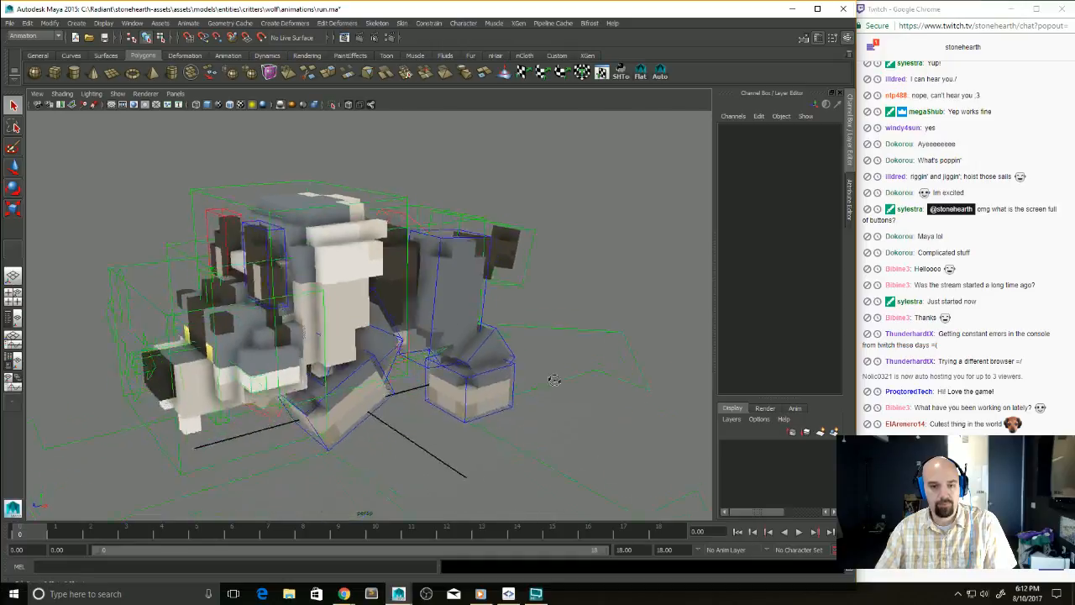
key("alt+v")
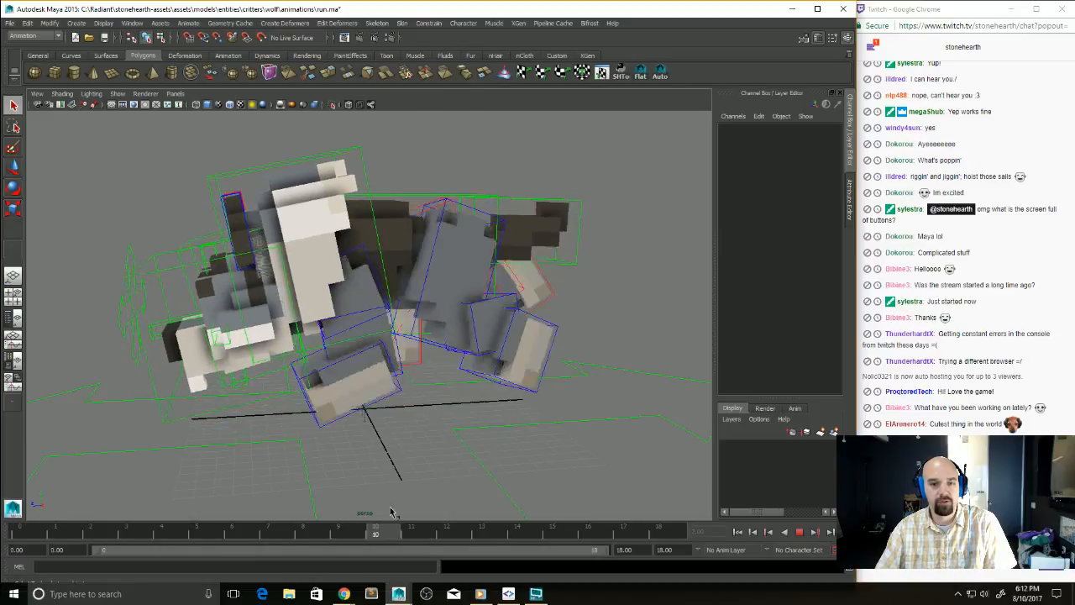
left_click_drag(372, 444, 618, 457, "alt")
left_click_drag(459, 425, 336, 412, "alt")
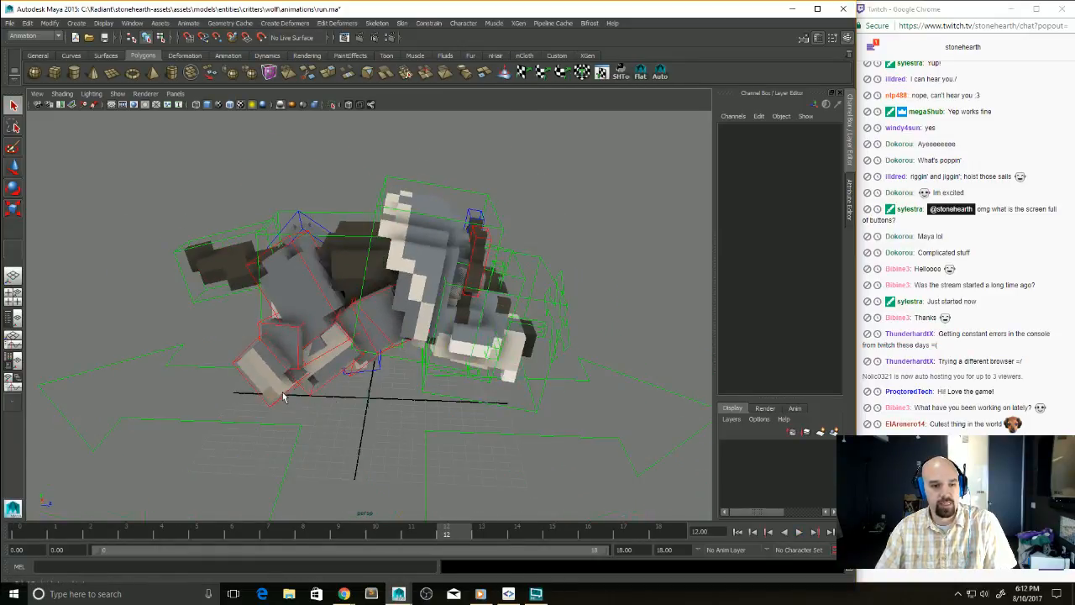
Step: Select the wolf's right back paw control, play the run to frame 3 and rotate the paw slightly in X
left_click(278, 404)
key("alt+v")
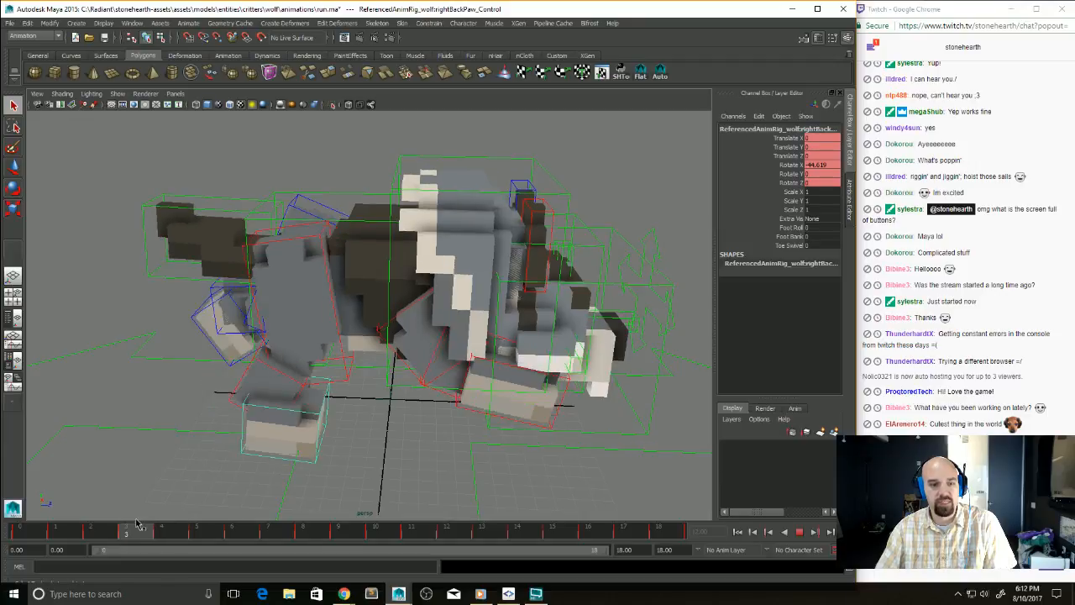
key("Escape")
left_click_drag(160, 504, 316, 463, "alt")
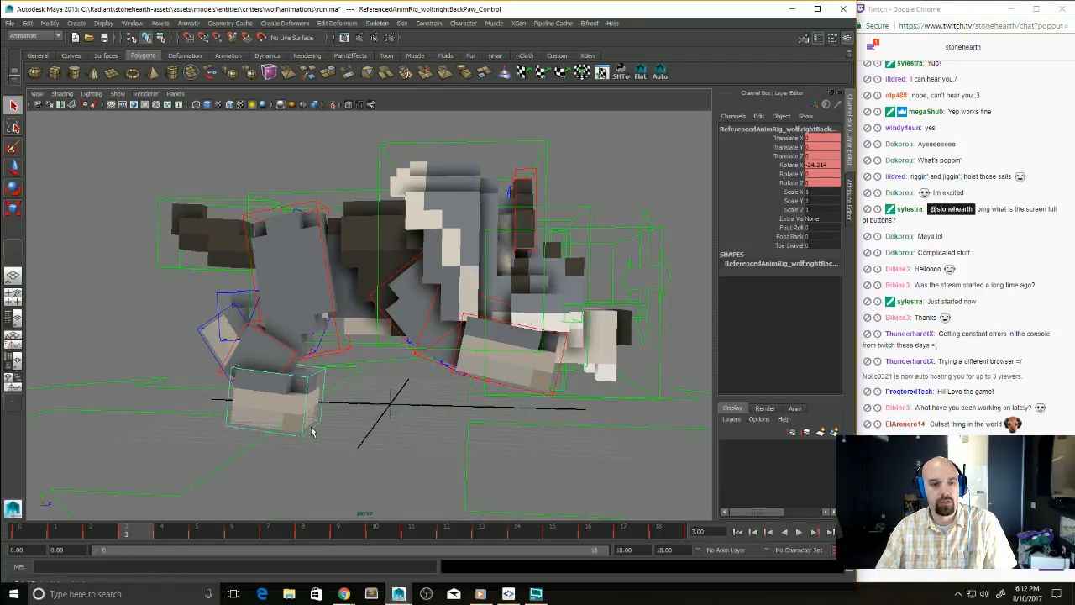
key("e")
left_click_drag(307, 375, 309, 373)
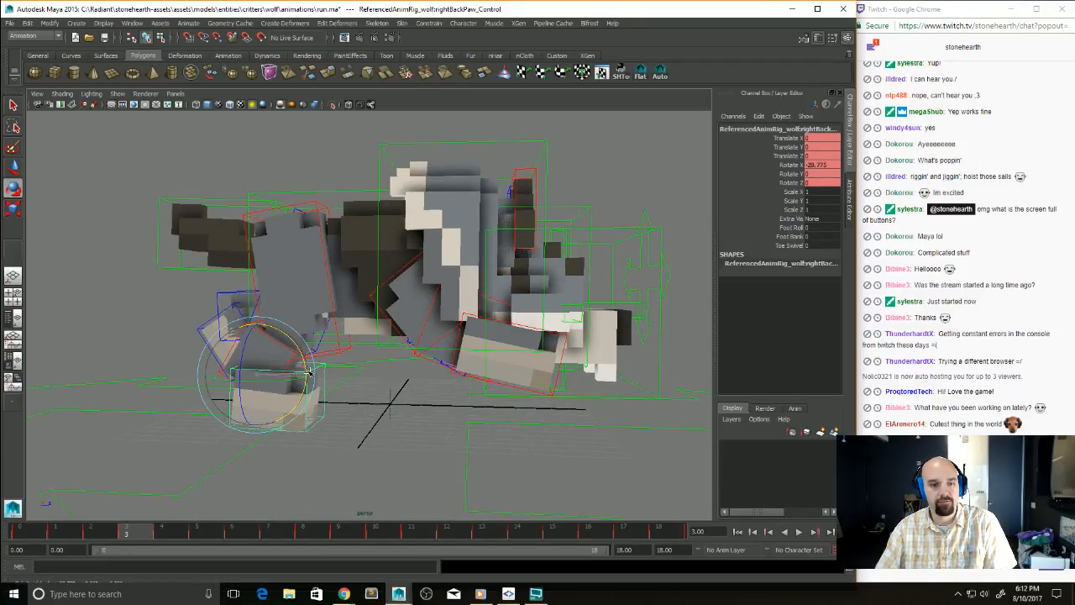
Step: At frame 3, rotate the right back leg's upper and lower controls, then select its paw control
left_click_drag(323, 325, 361, 367, "alt")
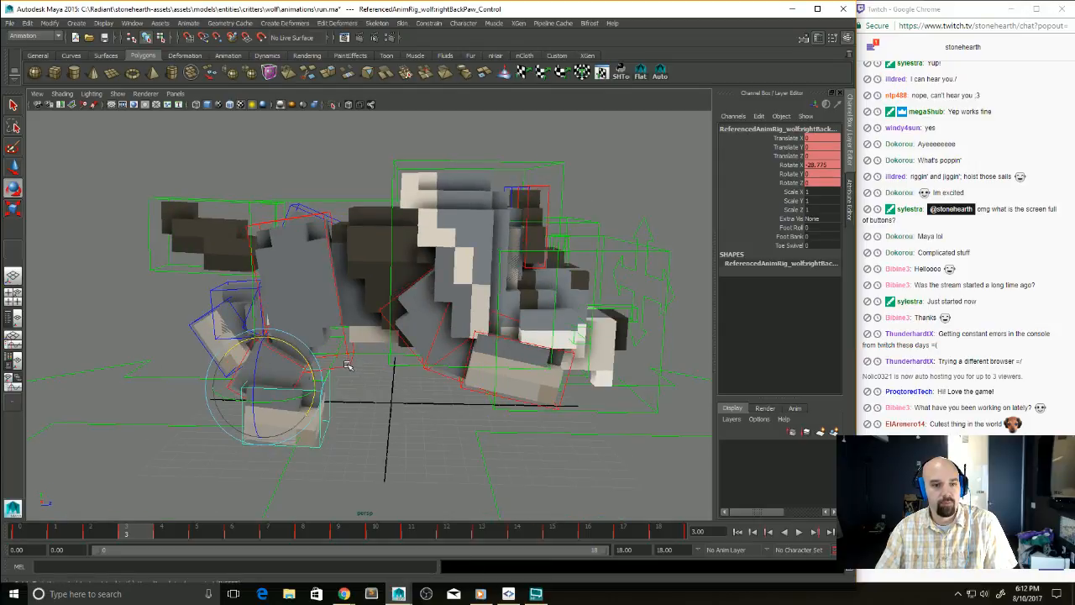
key("Up")
left_click_drag(367, 431, 339, 450, "alt")
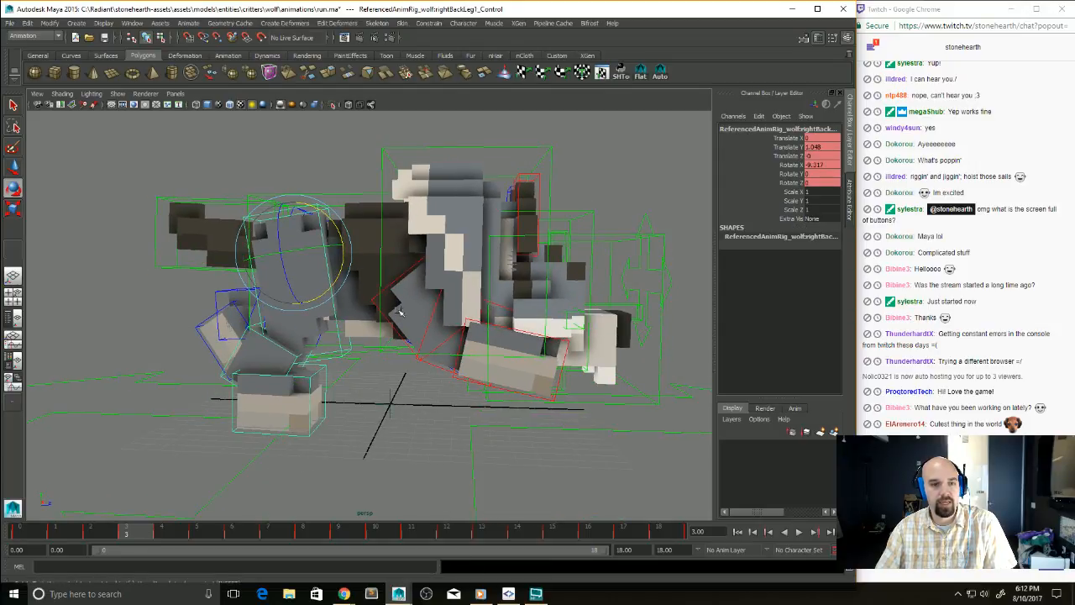
left_click_drag(343, 263, 349, 255)
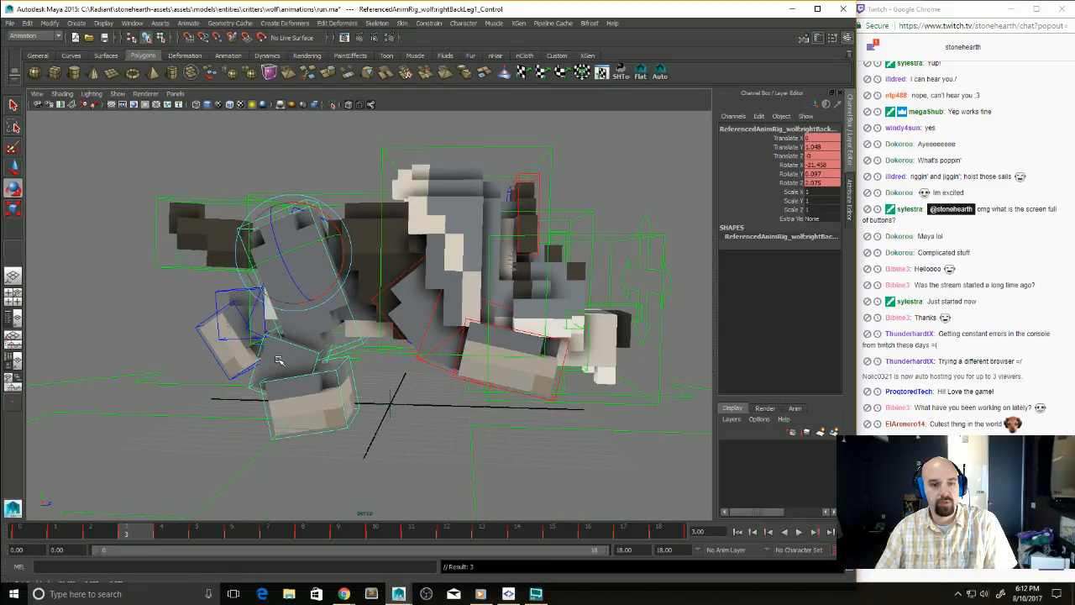
left_click(332, 377)
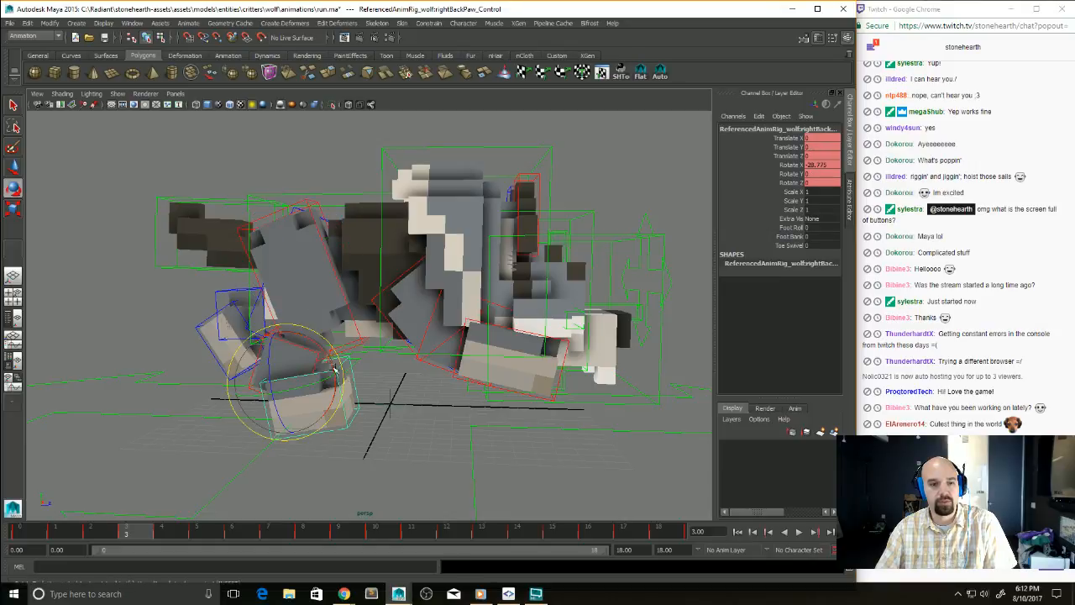
left_click(336, 367)
left_click(336, 366)
left_click_drag(336, 369, 341, 395)
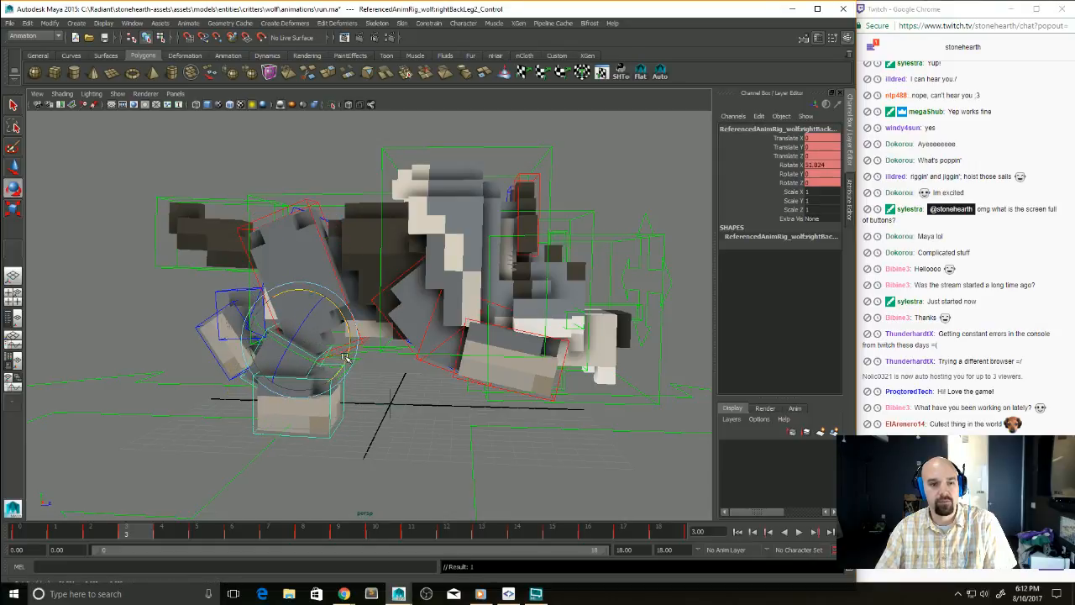
left_click(343, 402)
left_click(342, 401)
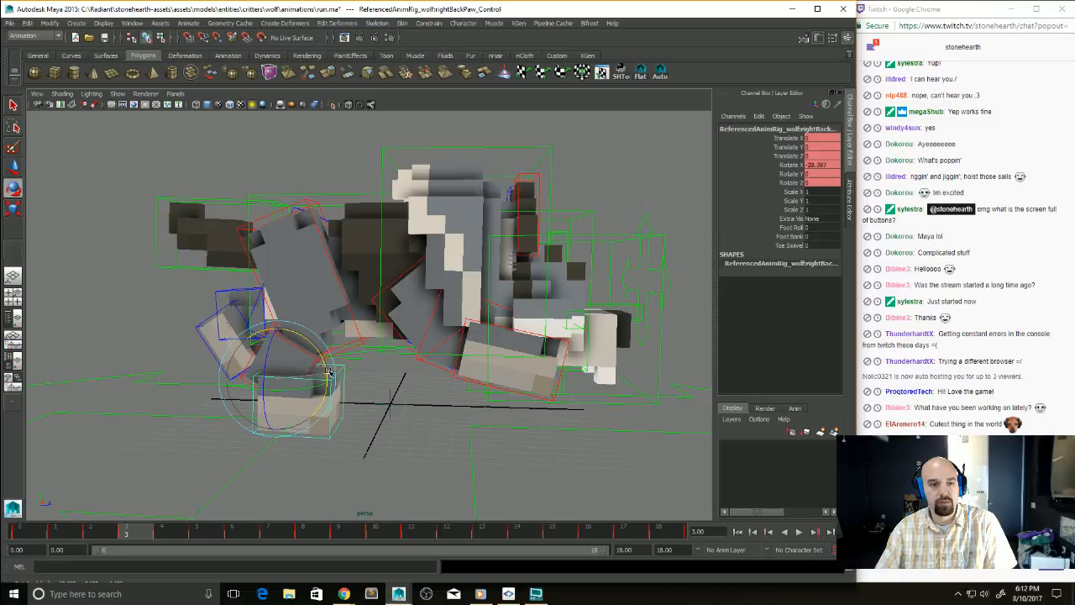
Step: Replay the run animation and scrub the timeline to frame 1
left_click_drag(362, 382, 260, 464, "alt")
key("alt+v")
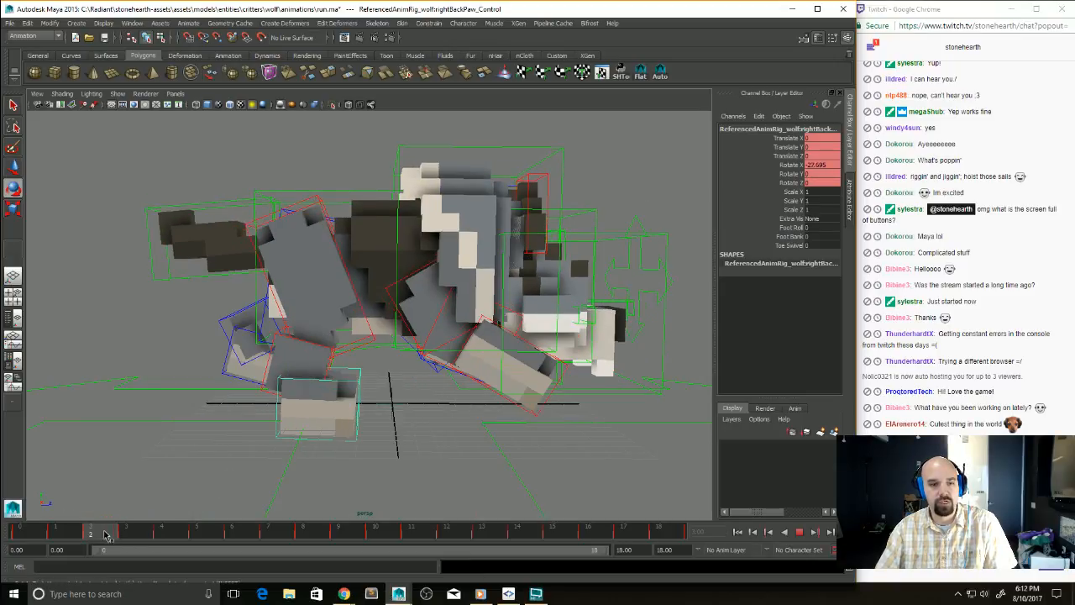
left_click_drag(135, 537, 83, 527)
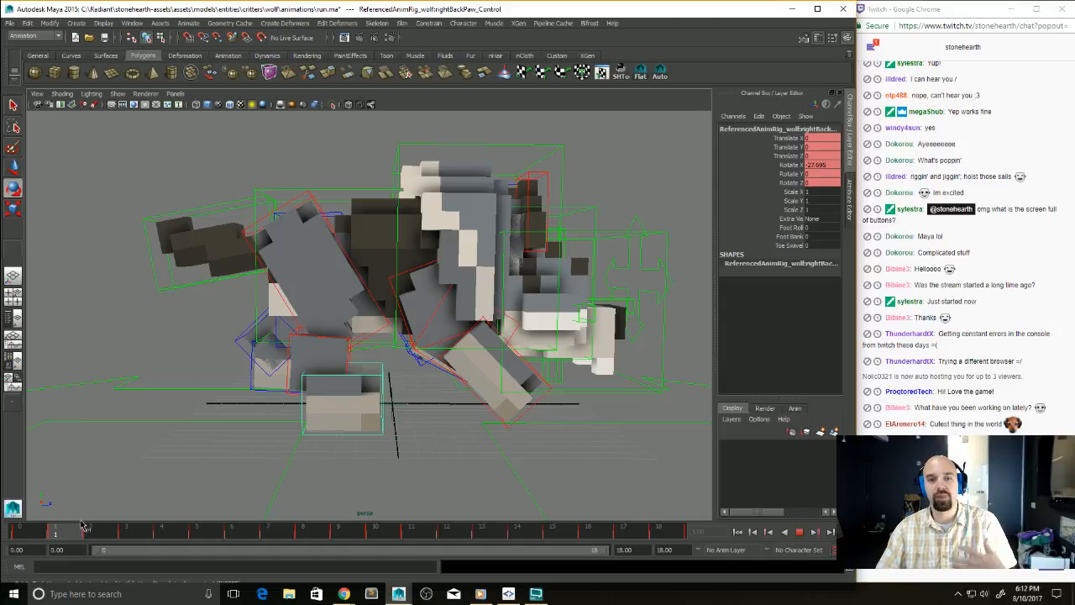
left_click_drag(82, 527, 83, 527)
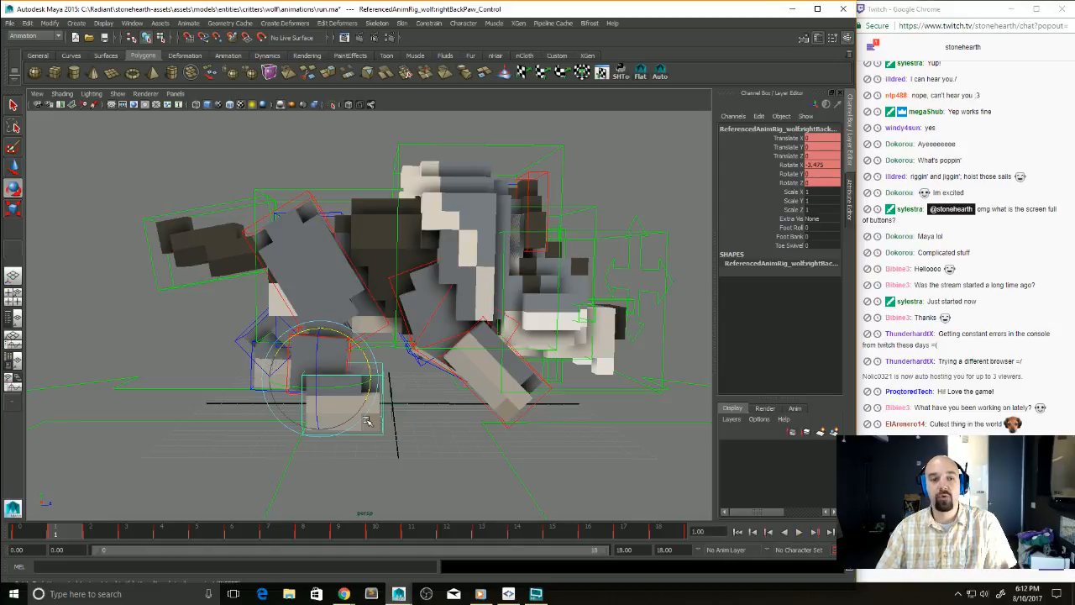
Step: At frame 1, rotate the right back leg's upper and lower controls to try different leg poses
left_click(352, 278)
left_click_drag(352, 278, 355, 316, "alt")
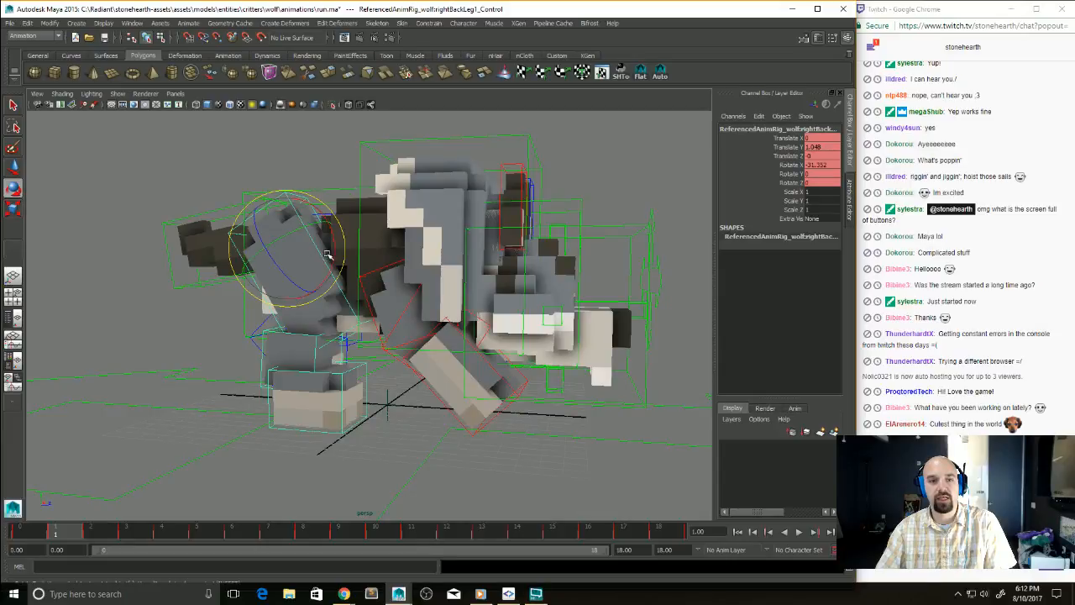
left_click_drag(327, 255, 315, 336)
left_click(313, 338)
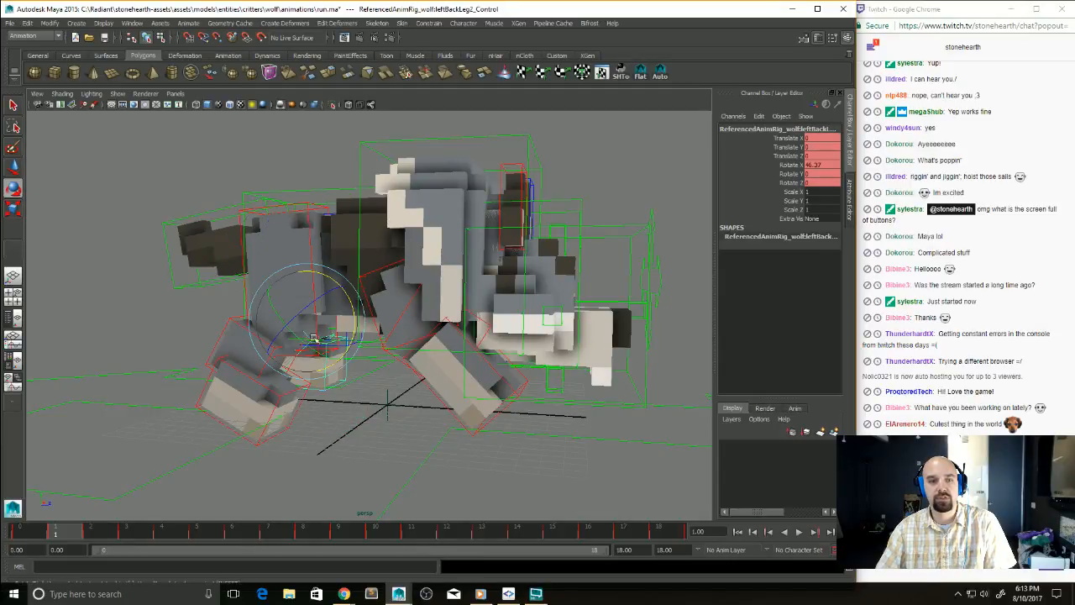
left_click(273, 368)
left_click_drag(315, 335, 277, 395)
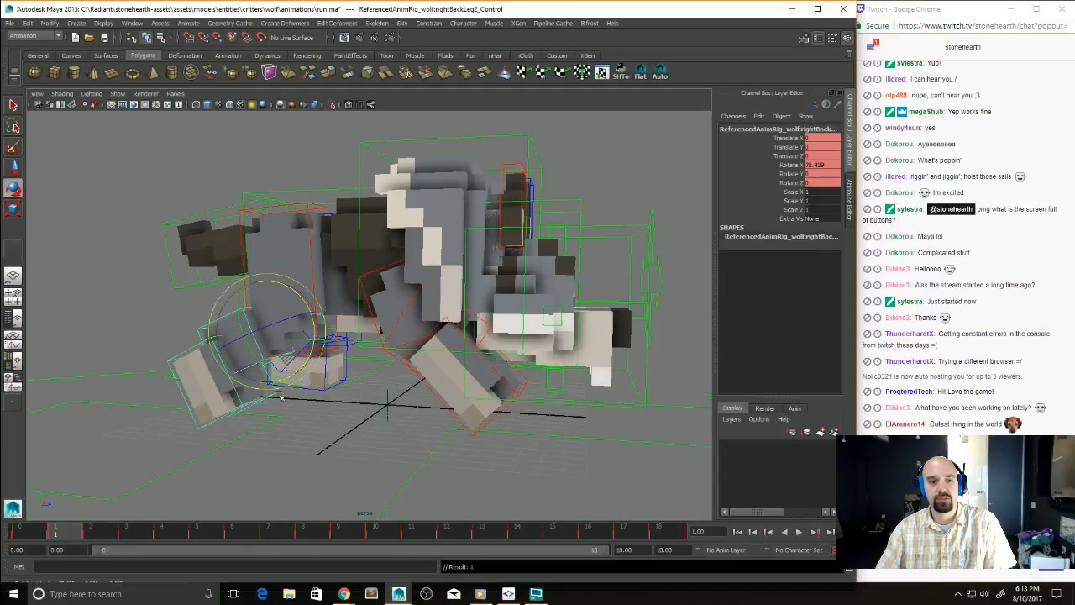
left_click(254, 411)
left_click_drag(289, 334, 330, 273)
left_click(314, 313)
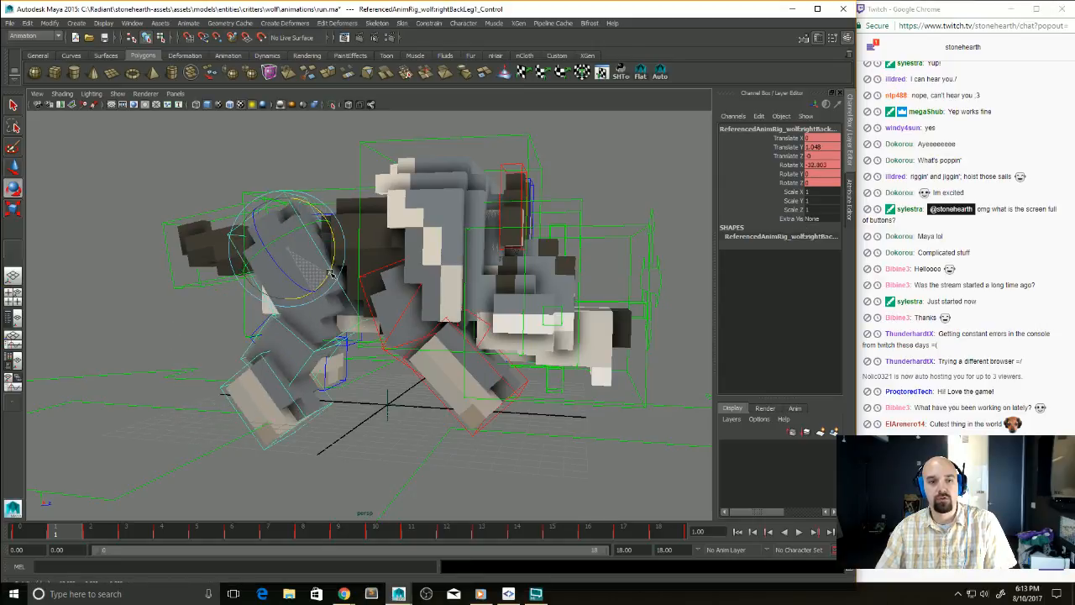
Step: Bring the wolf's rear into view and select the tail control
left_click_drag(278, 332, 262, 225, "alt")
left_click(285, 247)
left_click(286, 247)
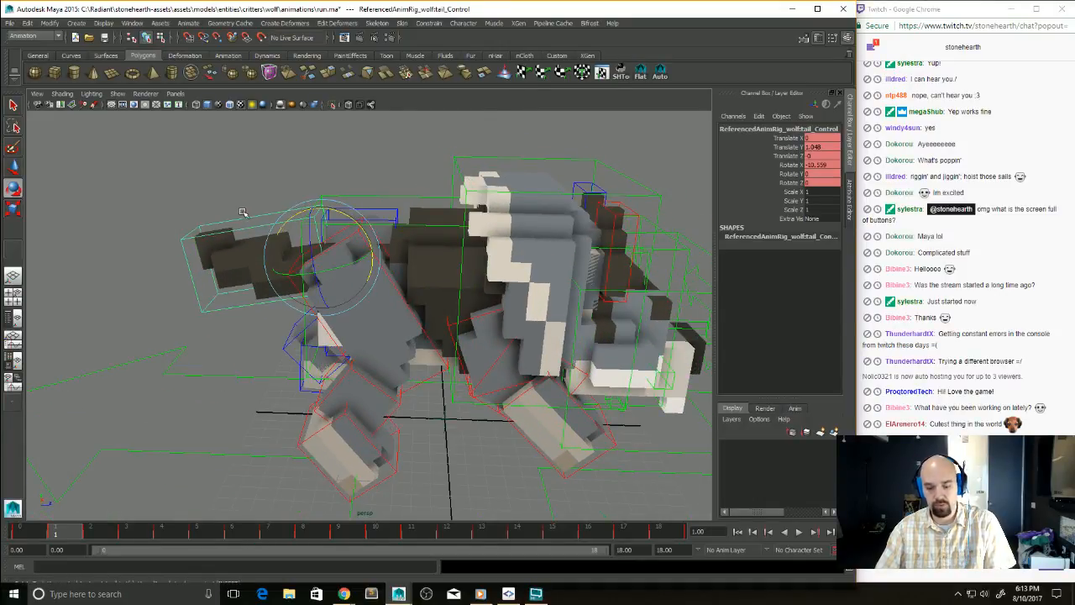
Step: Open ReferencedAnimRig_wolf_rebuilding_new_creatingRig.ma from the wolf's RigWork folder
key("ctrl+o")
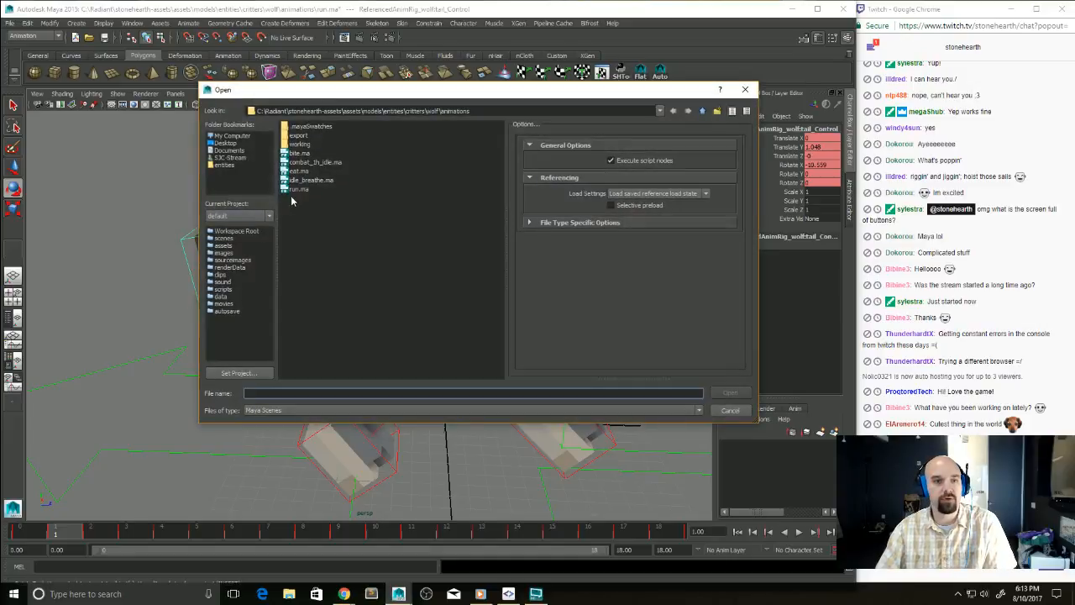
left_click(702, 113)
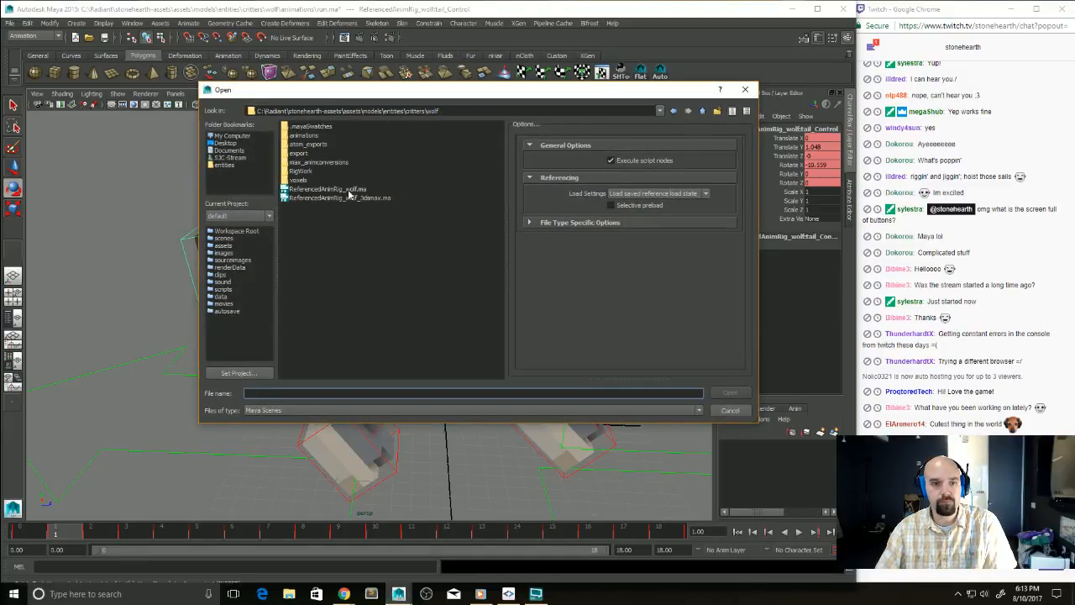
double_click(300, 170)
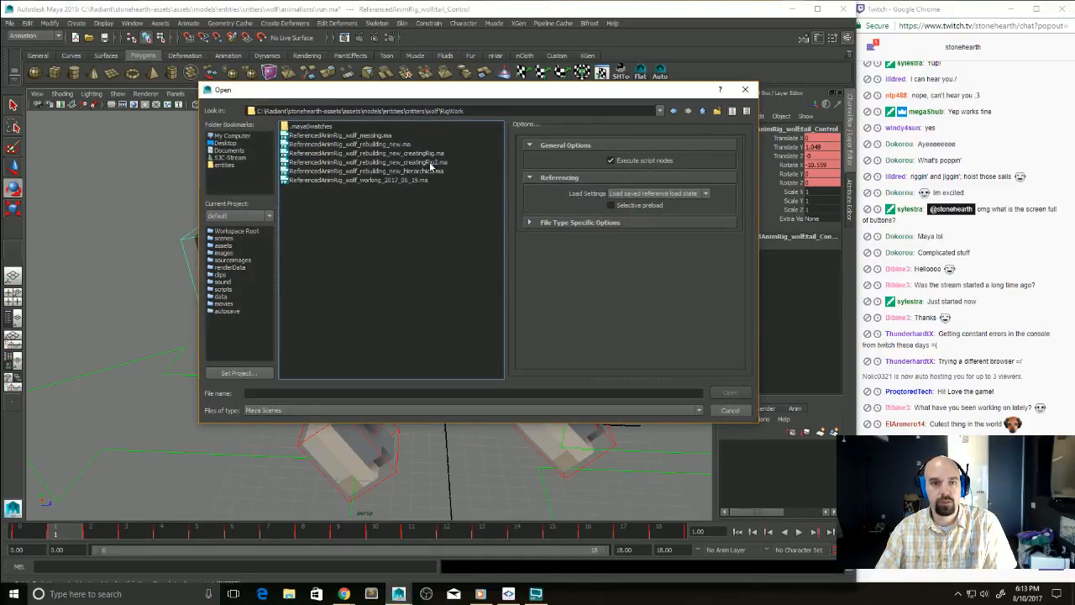
double_click(395, 153)
left_click(538, 304)
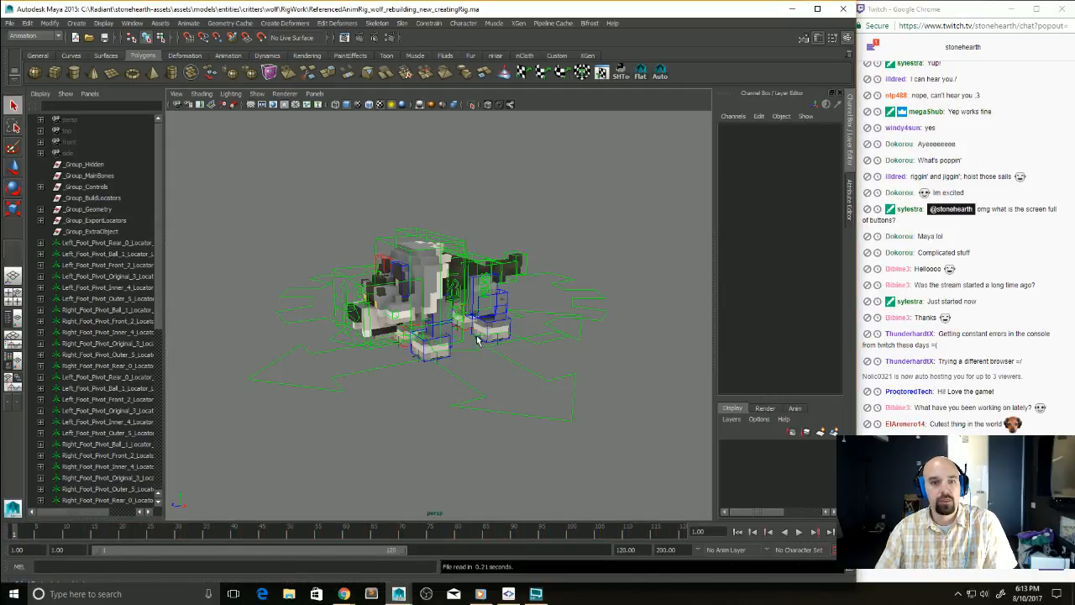
Step: Select the wolf's separate tail controls in turn, then rotate the tail1 control about 17° in X
left_click_drag(476, 339, 436, 308, "alt")
scroll(437, 346, "up", 5)
left_click(481, 323)
left_click(410, 313)
left_click(421, 321)
left_click(449, 303)
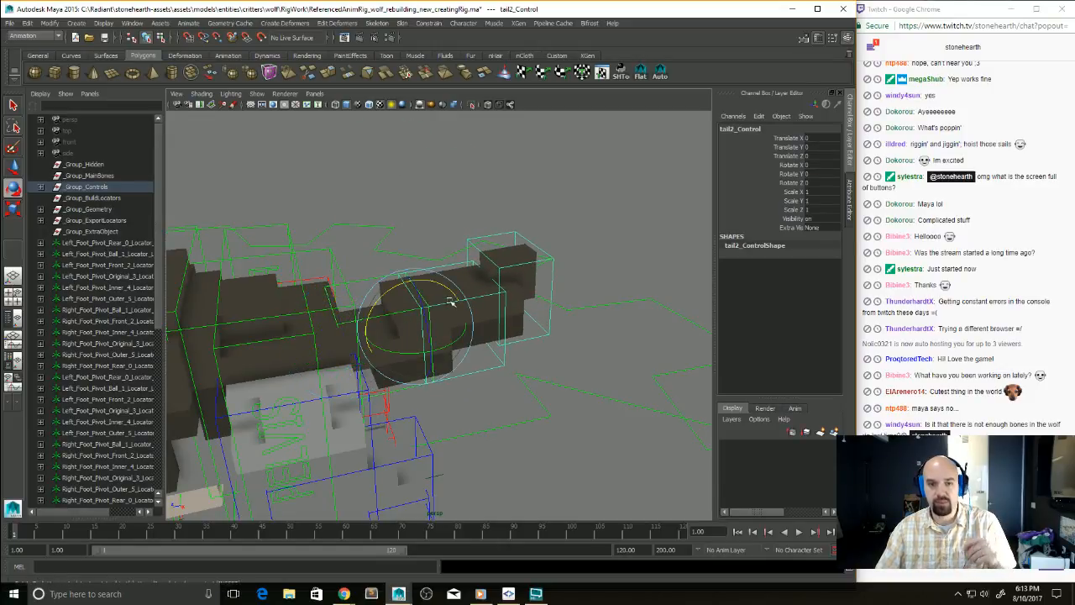
left_click(508, 267)
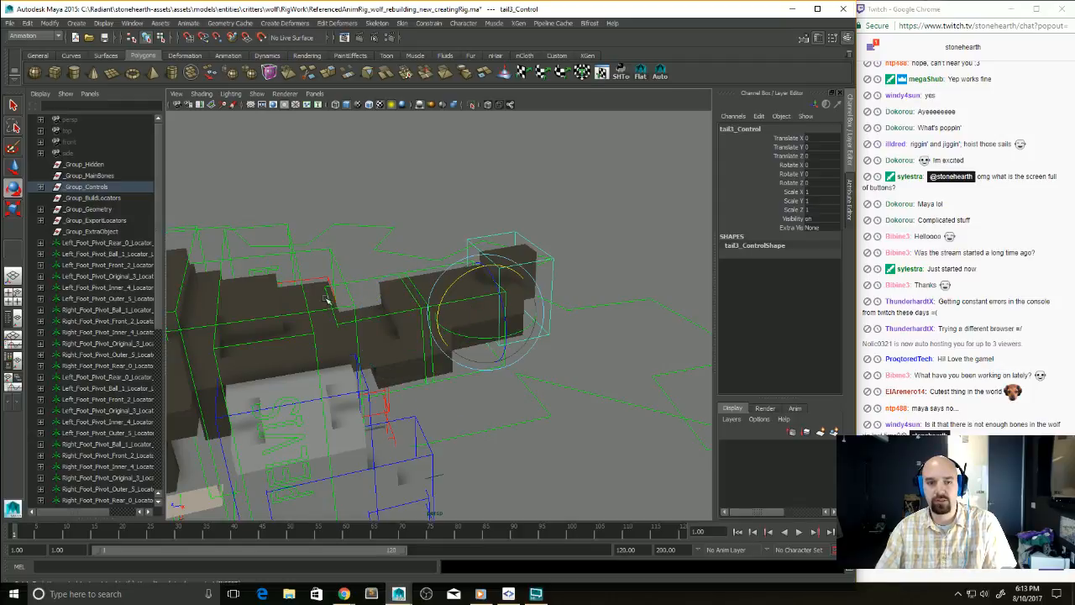
left_click(357, 288)
left_click_drag(351, 299, 337, 294)
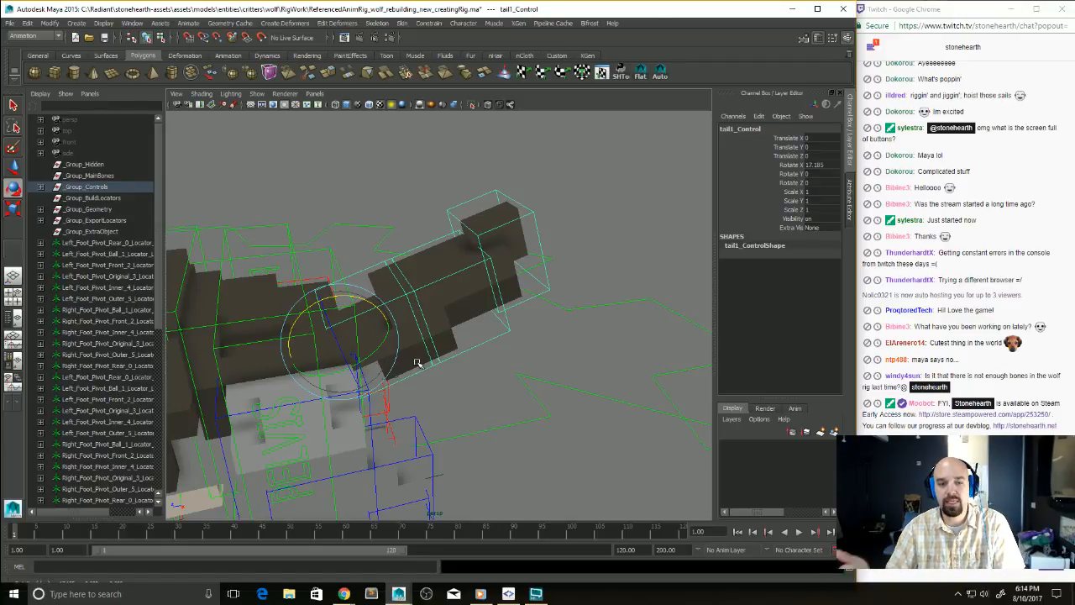
Step: Bring up the Stonehearth Toolset and hide the wolf's back leg controls
middle_click_drag(521, 478, 590, 418, "alt")
left_click_drag(590, 418, 635, 382, "alt")
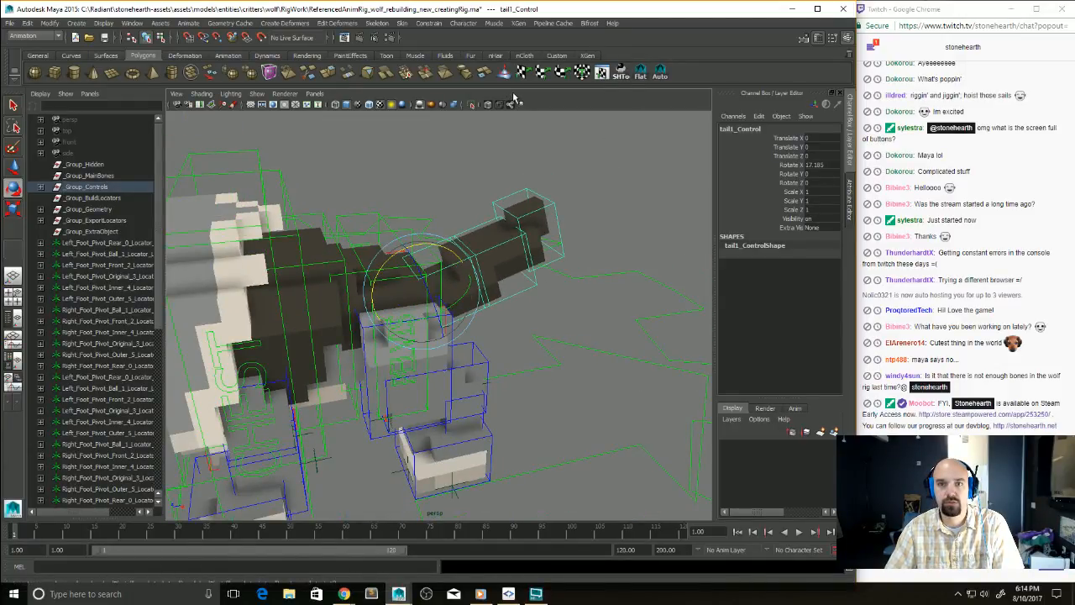
left_click(628, 72)
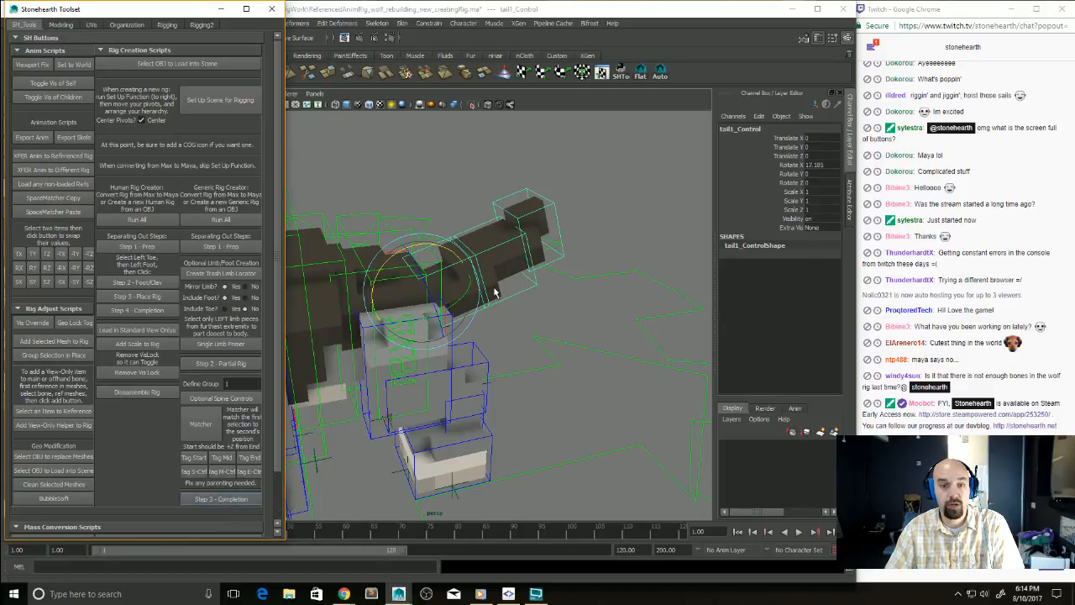
key("ctrl+h")
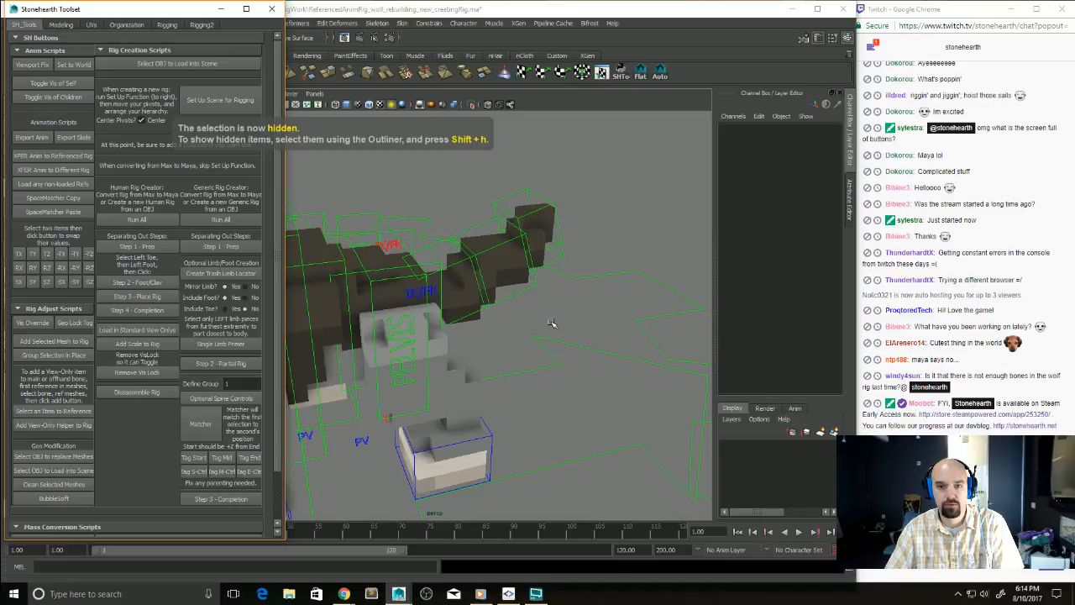
Step: Undo the last tail rotation, run the generic rig creator's Step 3 - Completion, and move the toolset aside
key("ctrl+z")
key("ctrl+z")
key("ctrl+z")
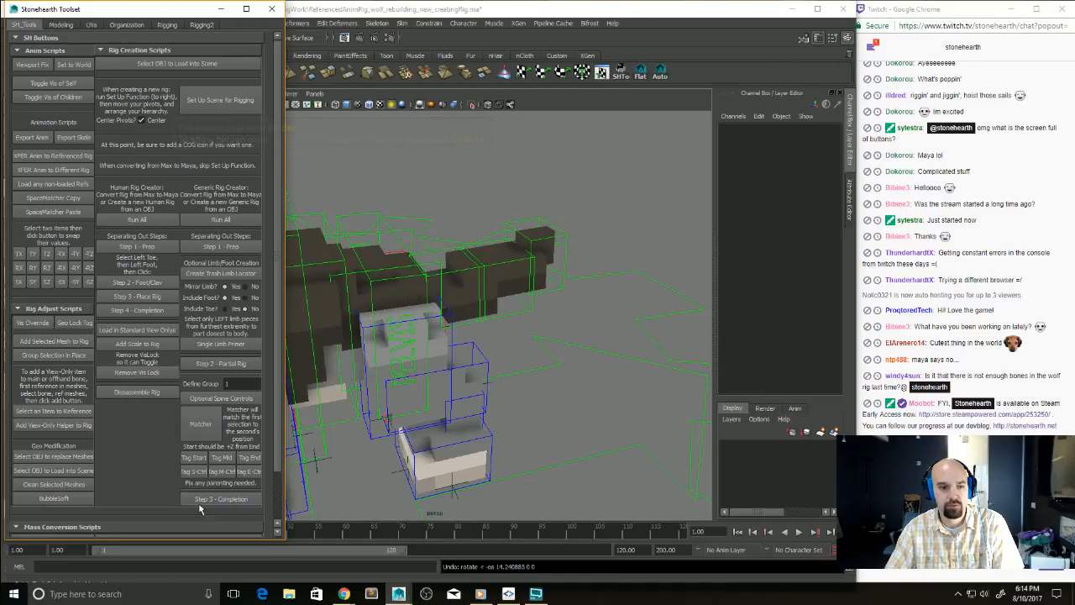
left_click(210, 499)
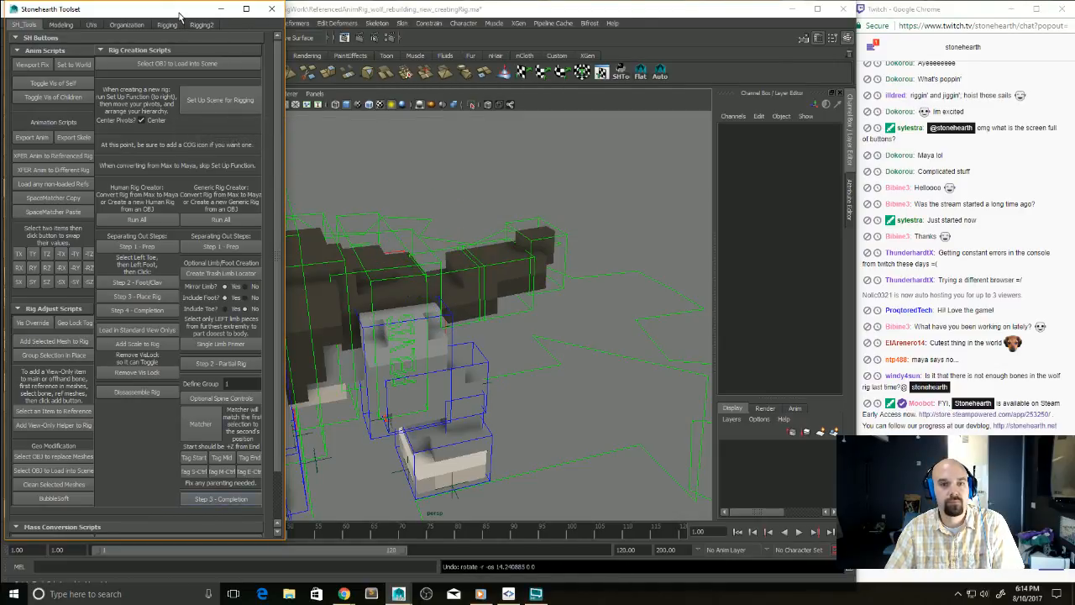
left_click_drag(173, 13, 723, 134)
left_click(822, 128)
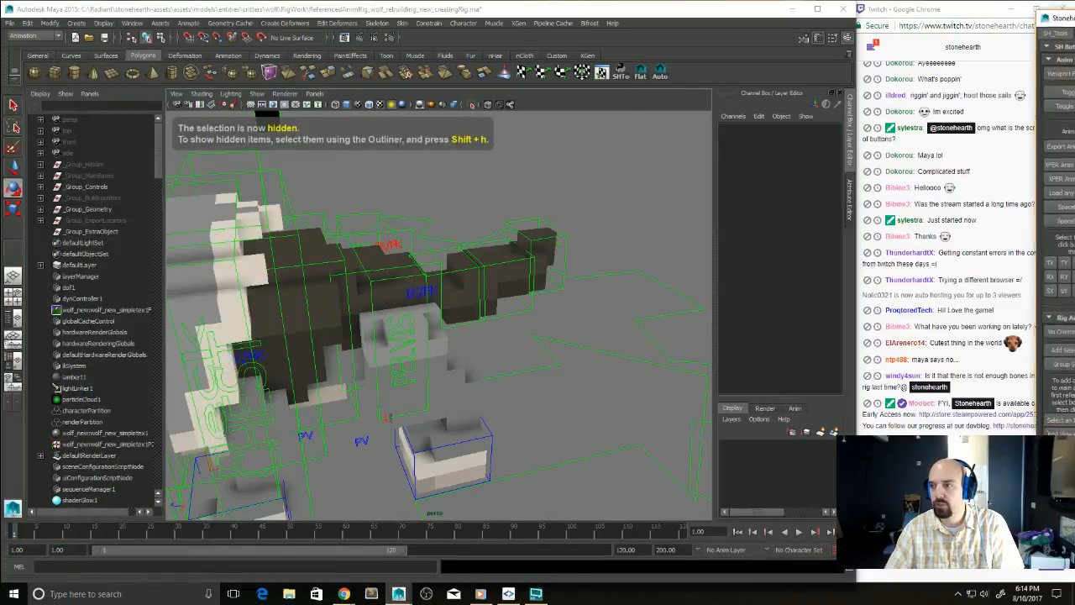
Step: Move the wolf's left back paw control backward, away from its rest position
left_click_drag(555, 357, 535, 427, "alt")
left_click(496, 336)
key("ctrl+h")
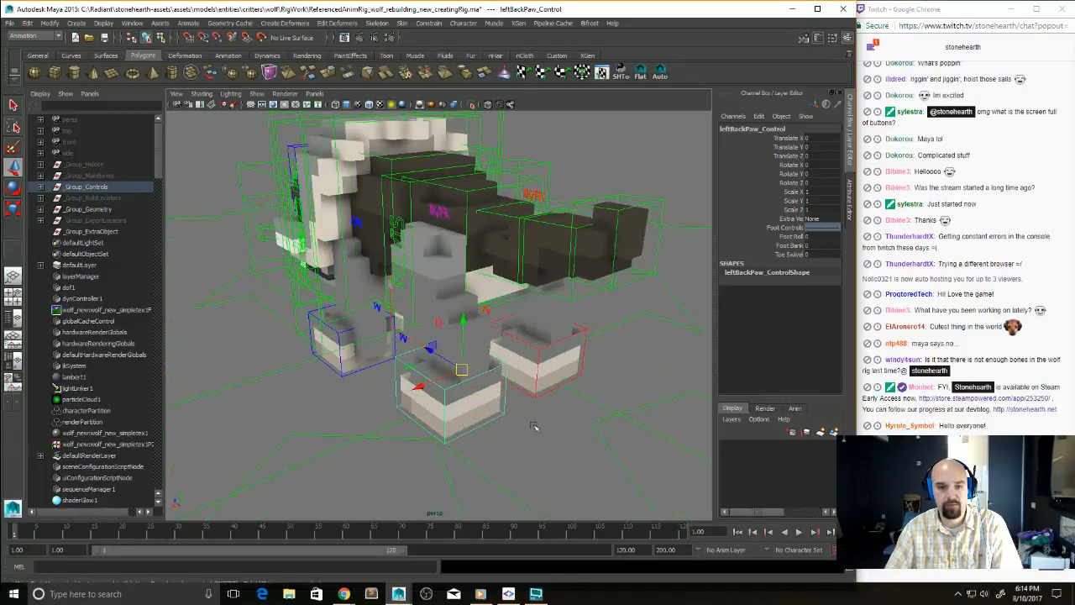
left_click_drag(464, 371, 556, 392)
left_click_drag(537, 346, 578, 349)
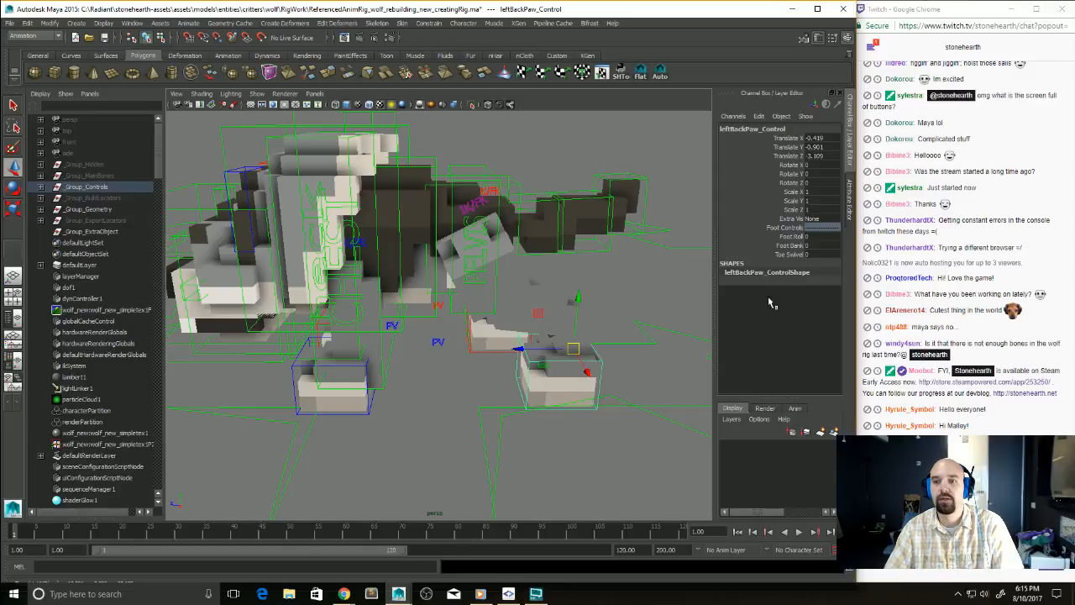
Step: Try the left back paw's Foot Roll at about -3.6 and its Foot Bank, undoing each change
left_click(795, 242)
mouse_move(609, 331)
left_mouse_down("alt")
mouse_move(608, 375)
mouse_move(571, 344)
mouse_move(603, 345)
left_mouse_up("alt")
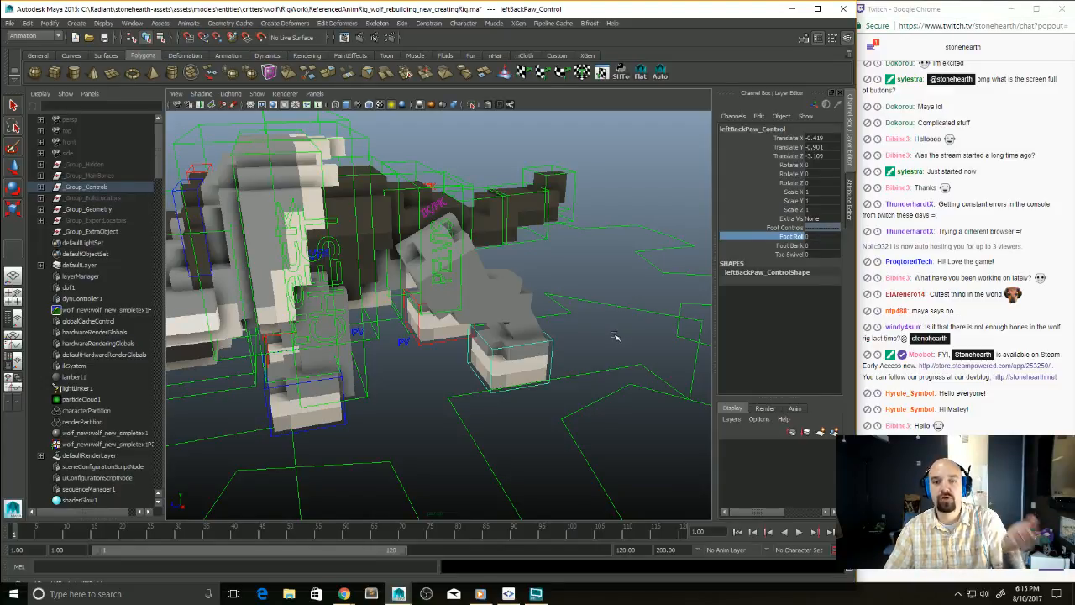
middle_click_drag(598, 353, 574, 366)
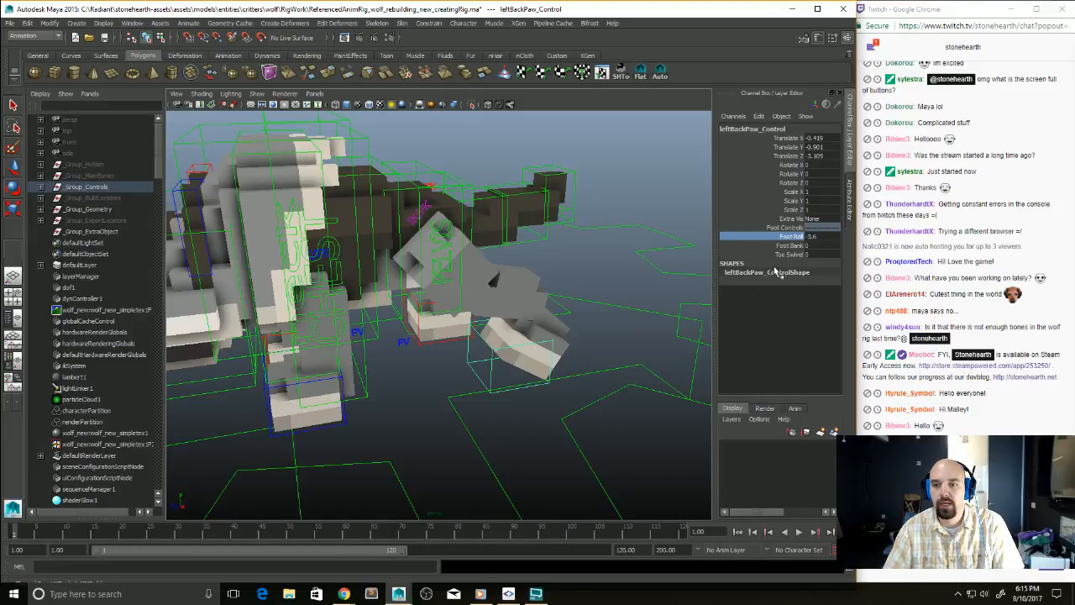
key("ctrl+z")
left_click(774, 246)
mouse_move(568, 348)
middle_mouse_down()
mouse_move(599, 336)
mouse_move(576, 344)
middle_mouse_up()
key("ctrl+z")
left_click(786, 254)
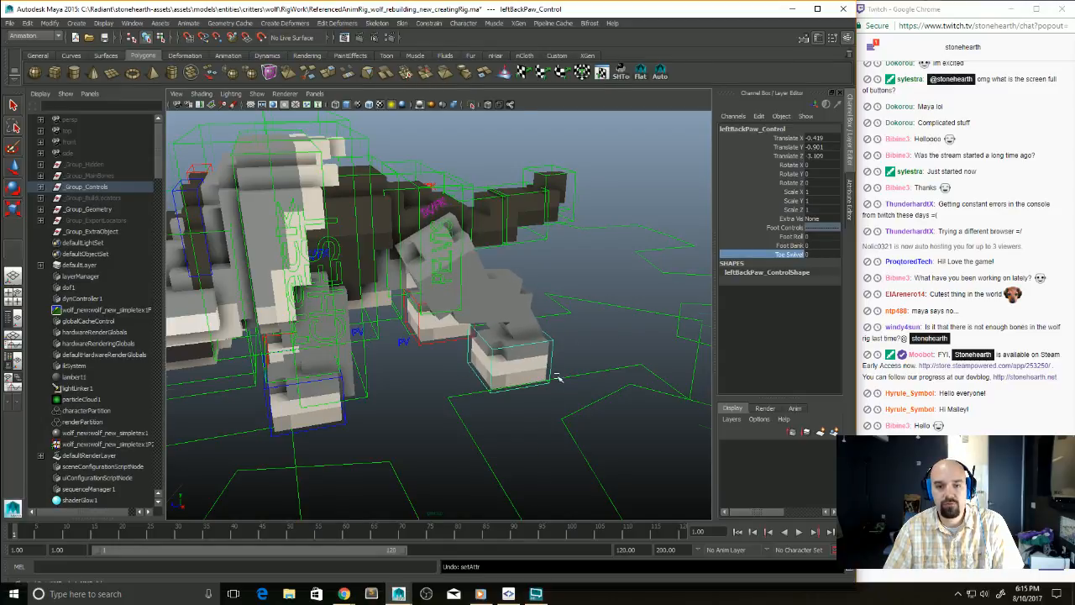
Step: Try a Foot Roll of about 4.5 on the left back paw, and undo the roll and the paw's moves
left_click_drag(558, 377, 710, 322, "alt")
left_click(781, 236)
middle_click_drag(573, 327, 548, 348)
middle_click_drag(566, 349, 579, 348)
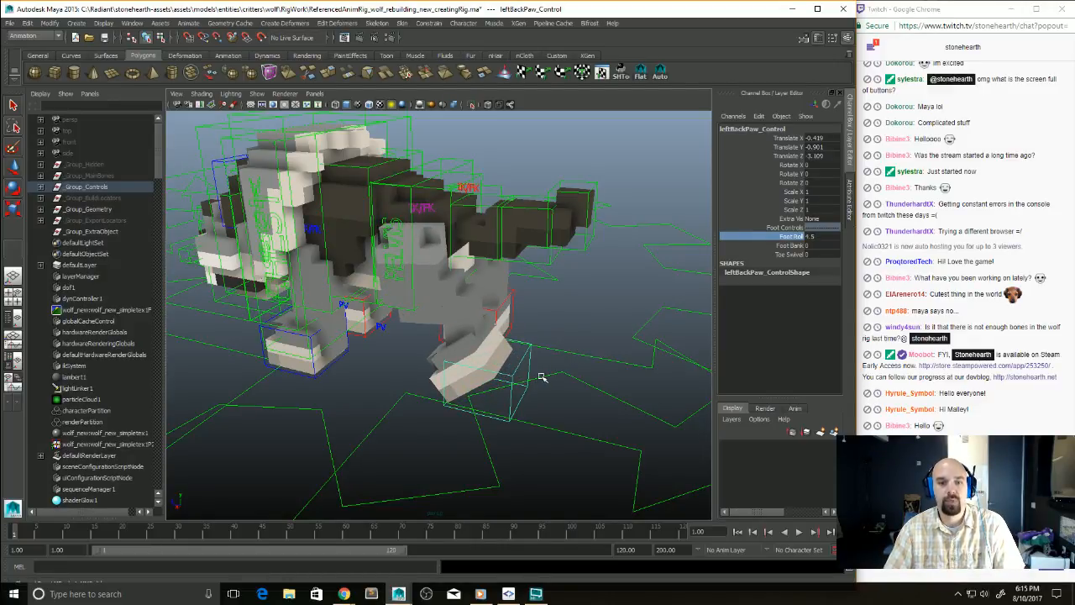
key("ctrl+z")
key("ctrl+z")
key("ctrl+z")
key("ctrl+z")
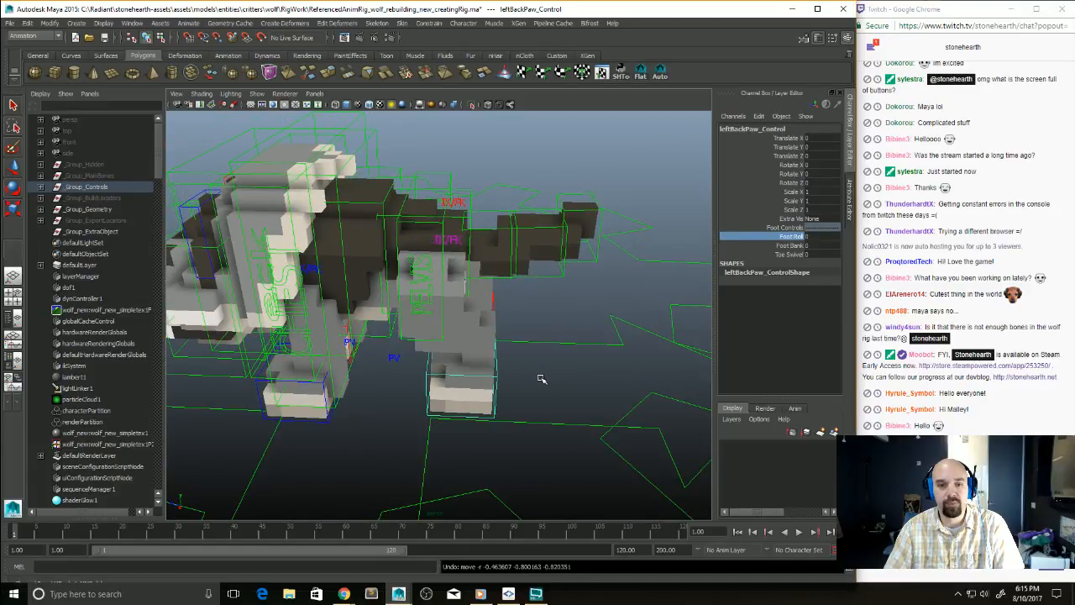
Step: Select the wolf's tail controls together and try rotating the tail as a chain, undoing the change
left_click_drag(541, 379, 552, 300, "alt")
scroll(547, 373, "up", 5)
left_click(556, 355)
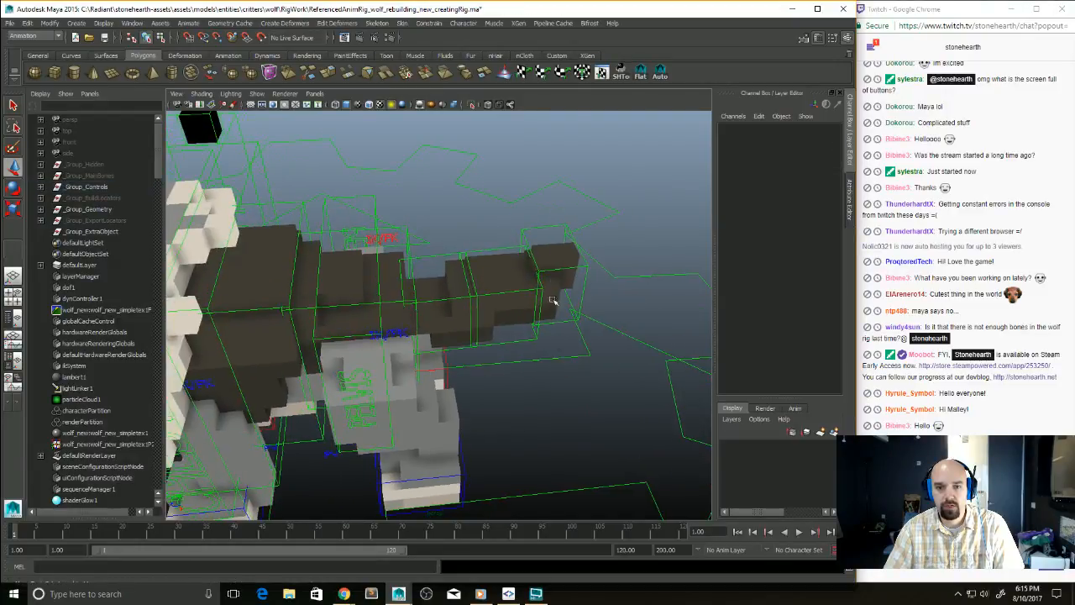
left_click_drag(468, 303, 469, 303)
left_click_drag(469, 302, 551, 357, "alt")
key("ctrl+z")
key("ctrl+z")
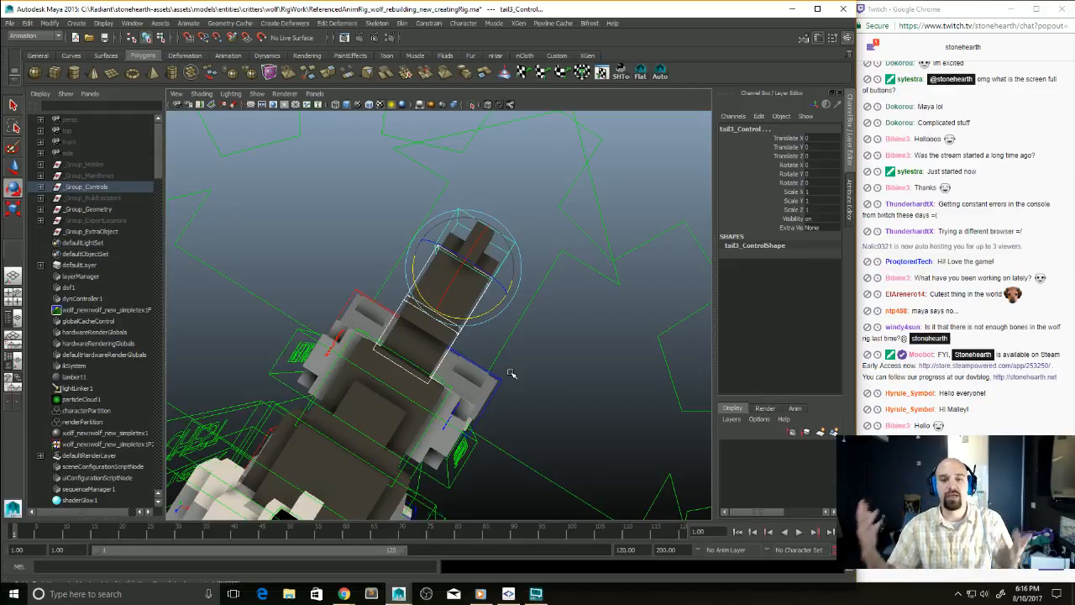
Step: Clear the tail control selection and look over the whole wolf rig with its controls
left_click_drag(625, 329, 510, 310, "alt")
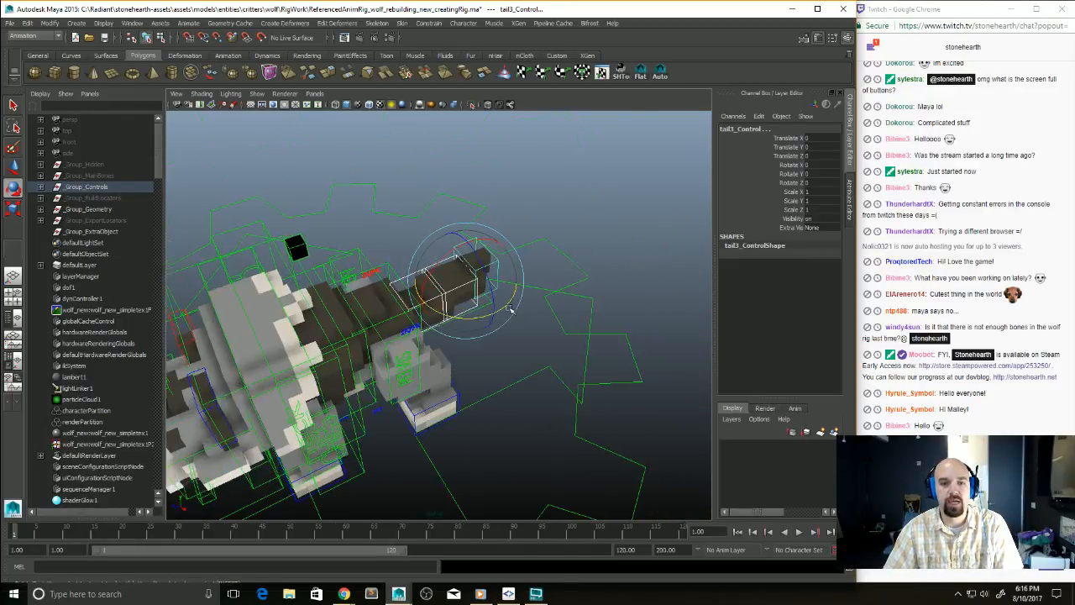
left_click_drag(501, 362, 557, 309, "alt")
left_click(546, 347)
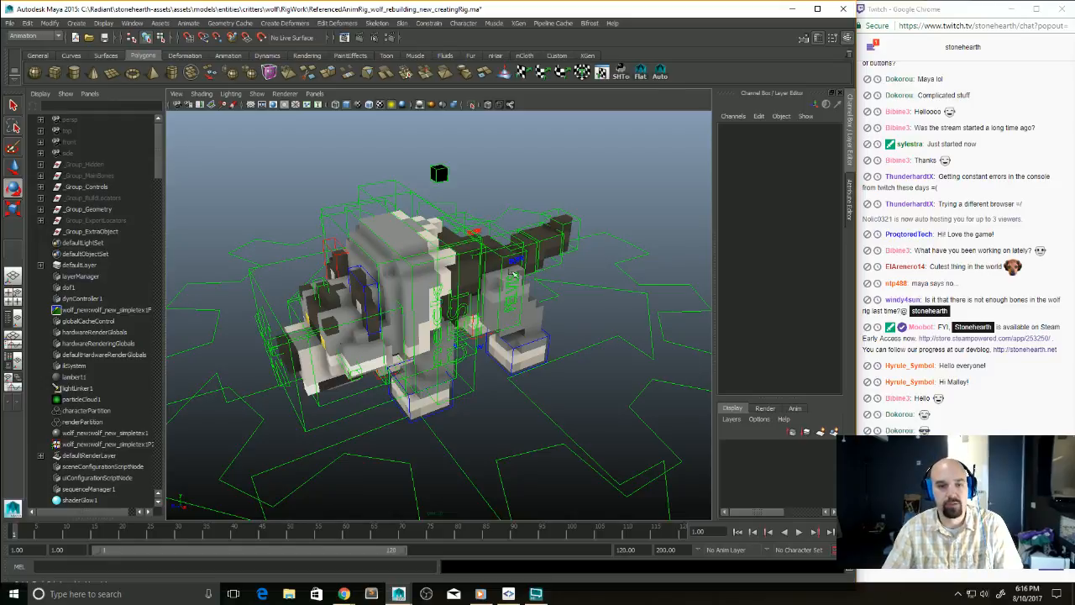
mouse_move(485, 384)
left_mouse_down("alt")
mouse_move(513, 408)
mouse_move(522, 392)
mouse_move(505, 387)
left_mouse_up("alt")
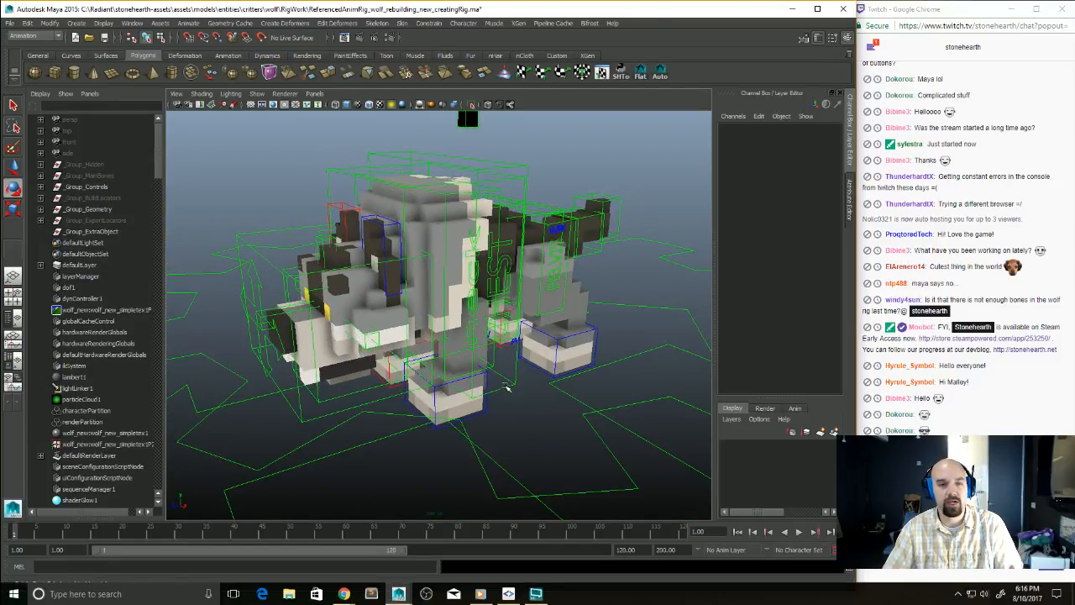
left_click_drag(436, 388, 445, 392, "alt")
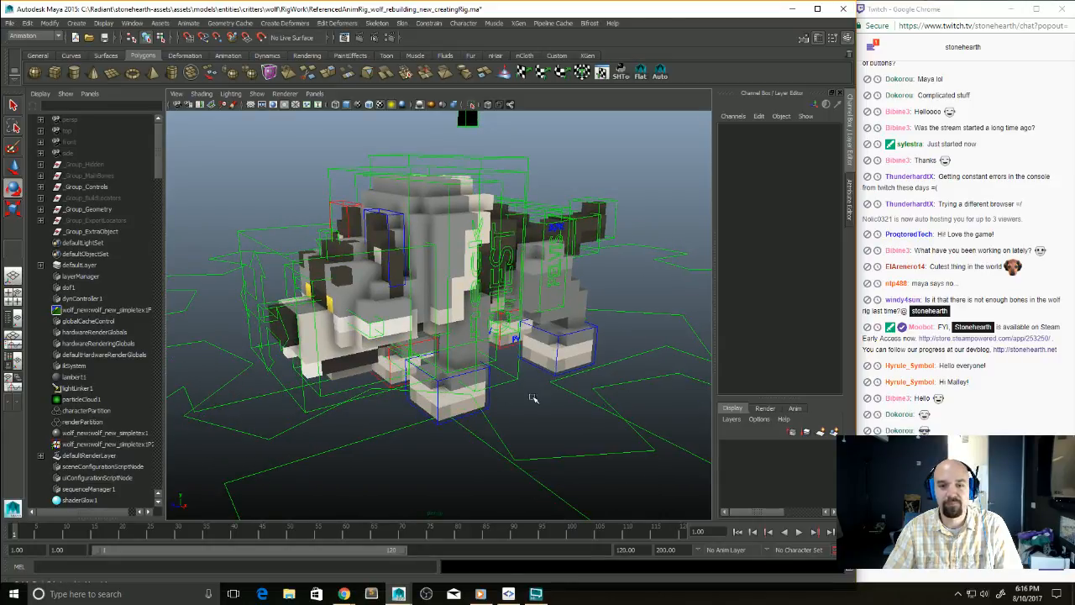
left_click_drag(532, 398, 539, 414, "alt")
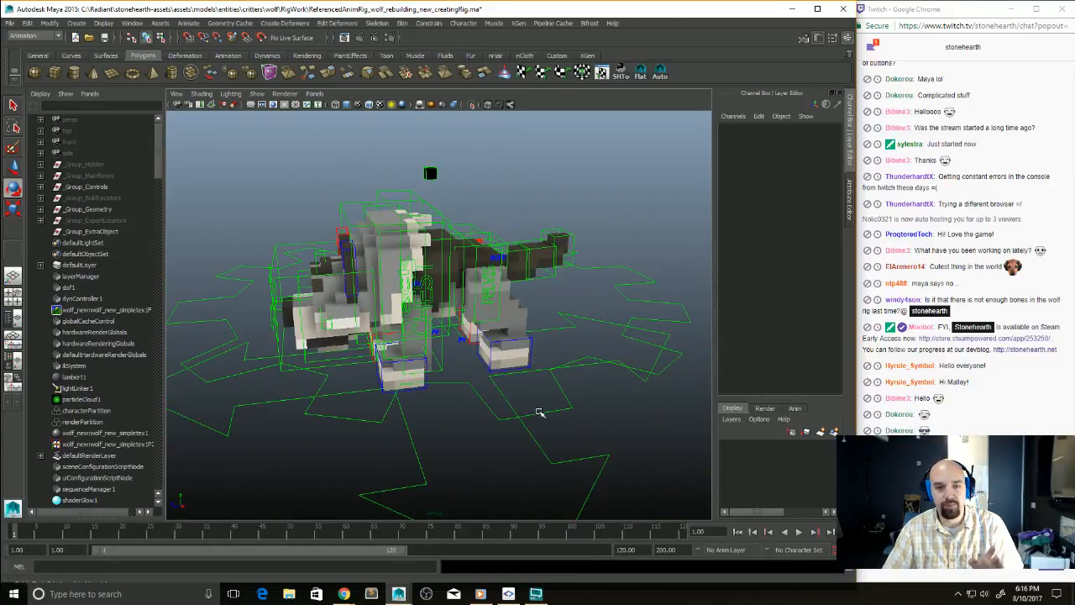
key("ctrl+o")
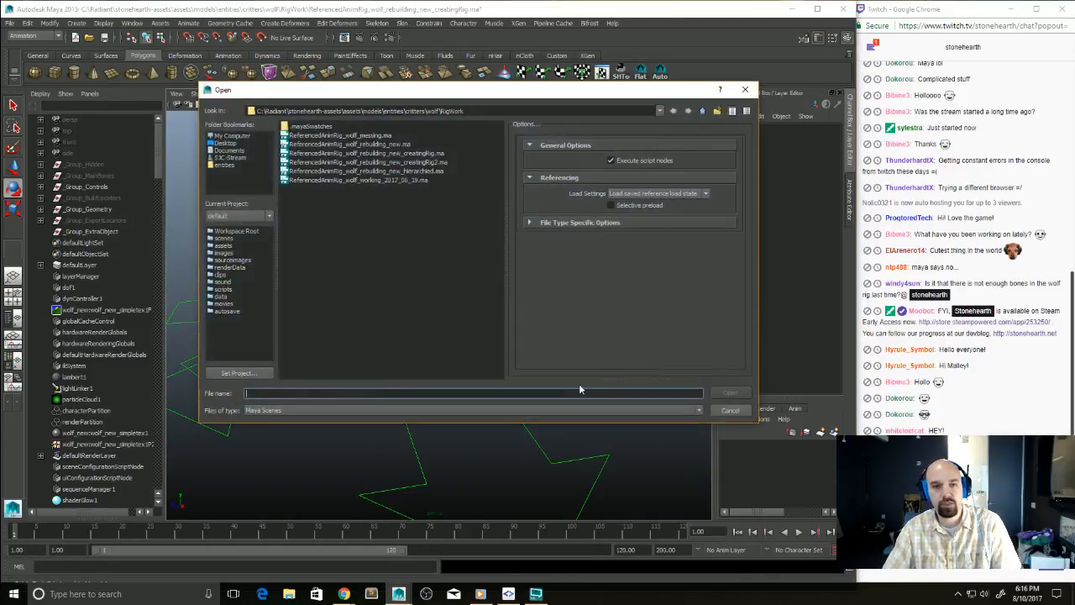
left_click(442, 172)
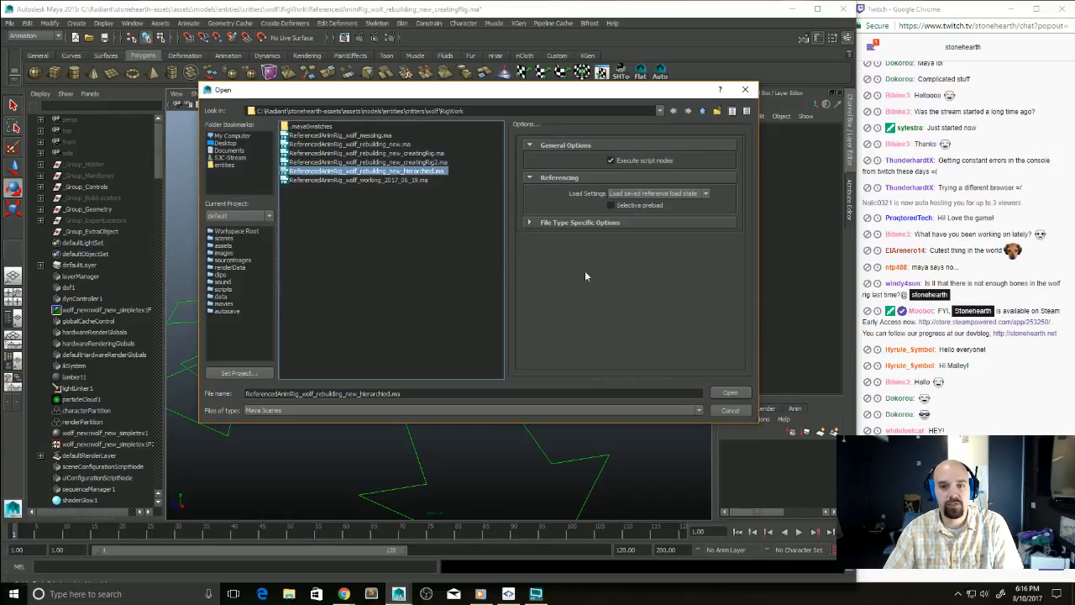
left_click(728, 410)
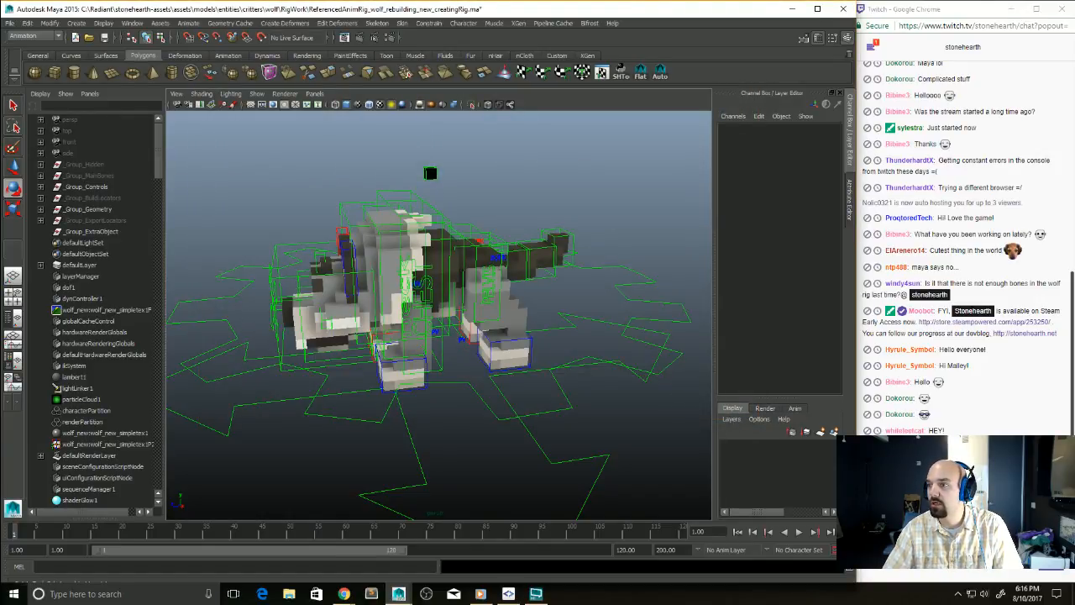
Step: Bring the Stonehearth Toolset back beside the wolf and disassemble its rig
left_click_drag(625, 66, 669, 31)
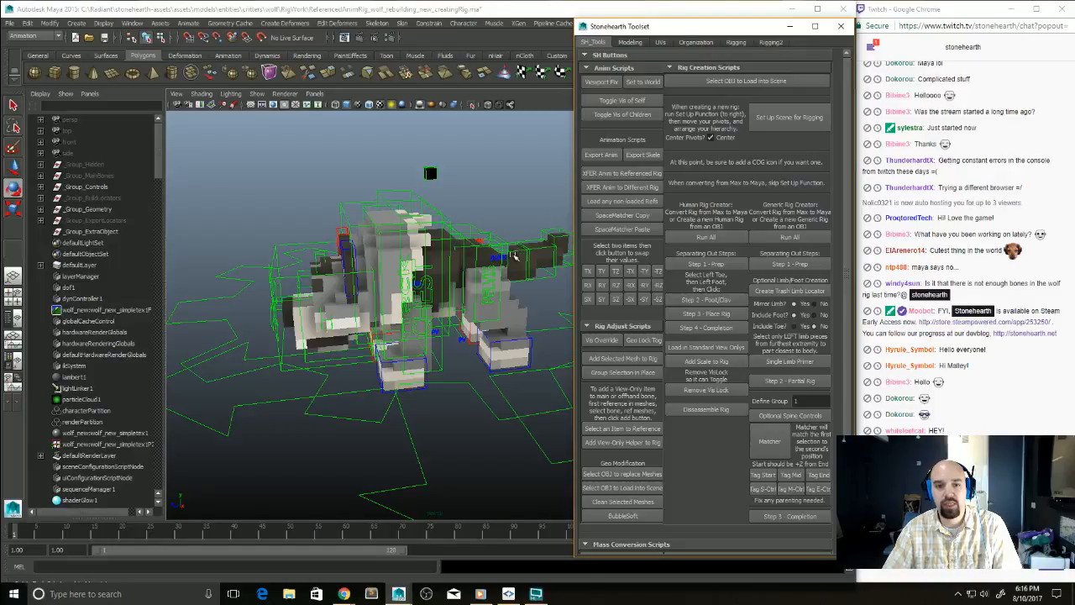
left_click_drag(515, 255, 475, 311, "alt")
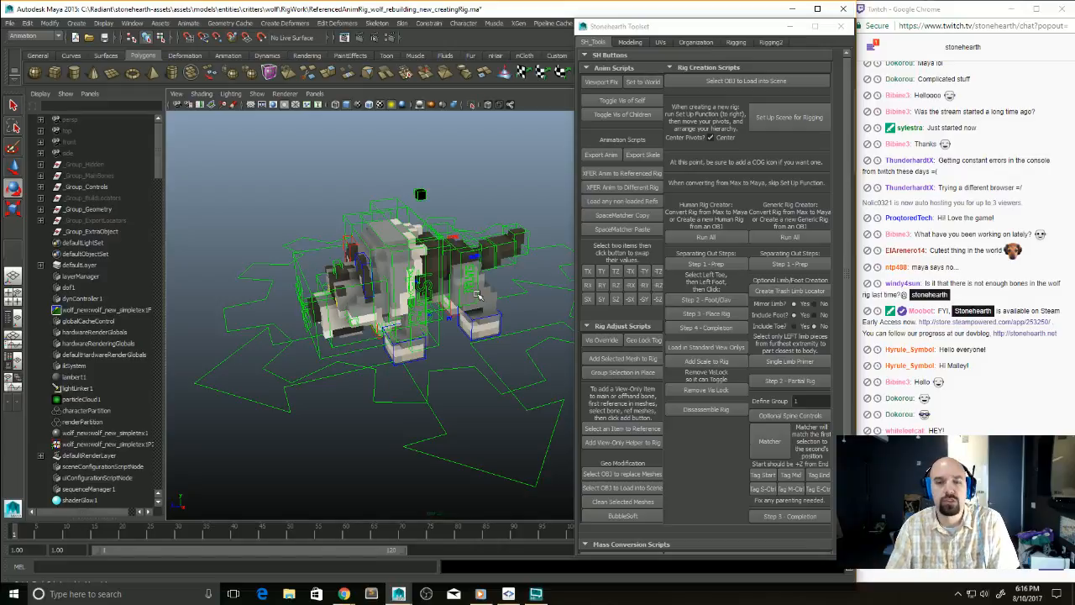
left_click(709, 411)
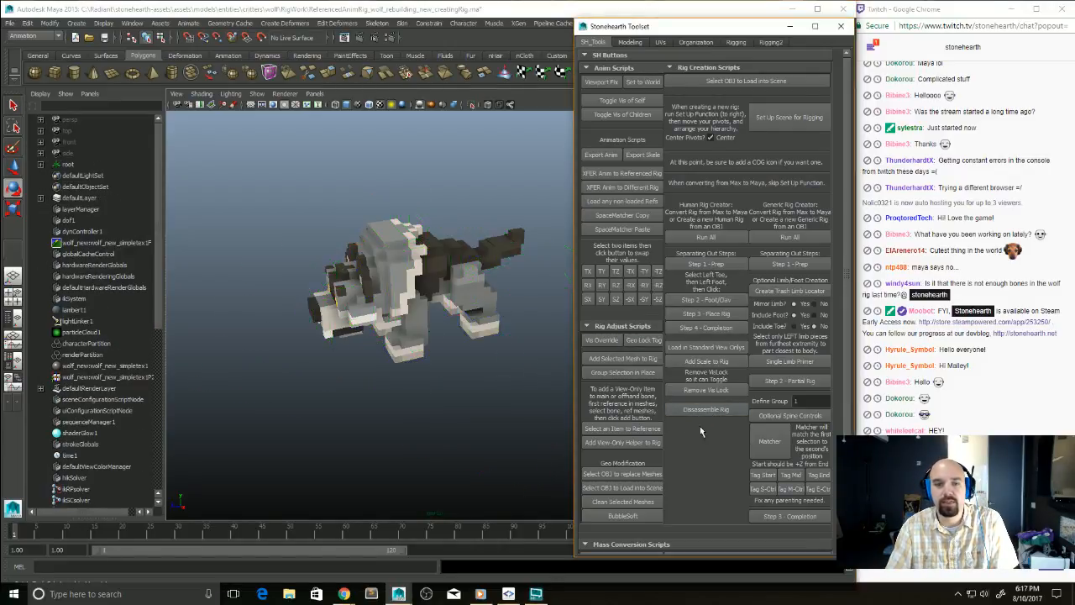
Step: Select the disassembled wolf's back leg and paw meshes in turn to check how the pieces are parented
left_click(411, 277)
key("q")
left_click(471, 296)
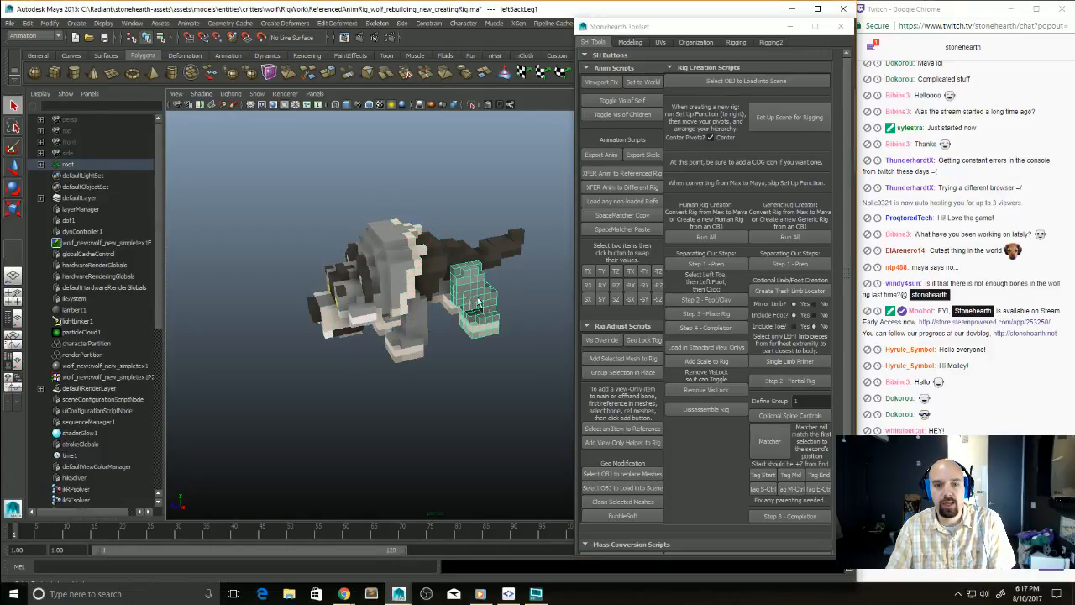
key("w")
mouse_move(475, 306)
right_mouse_down("alt")
mouse_move(486, 380)
mouse_move(459, 296)
right_mouse_up("alt")
left_click(460, 298)
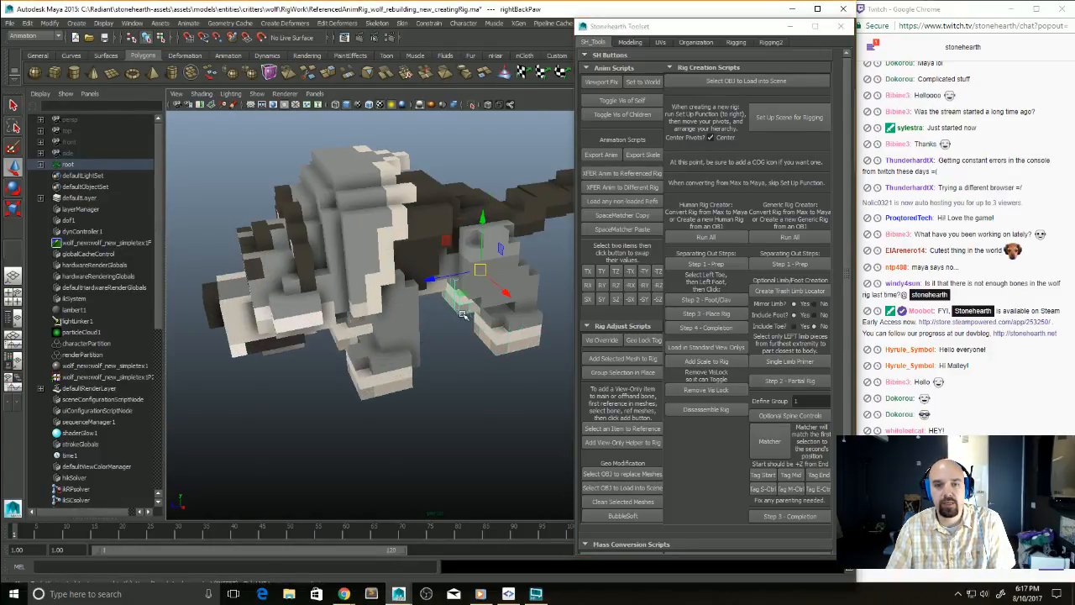
left_click(489, 304)
left_click(523, 310)
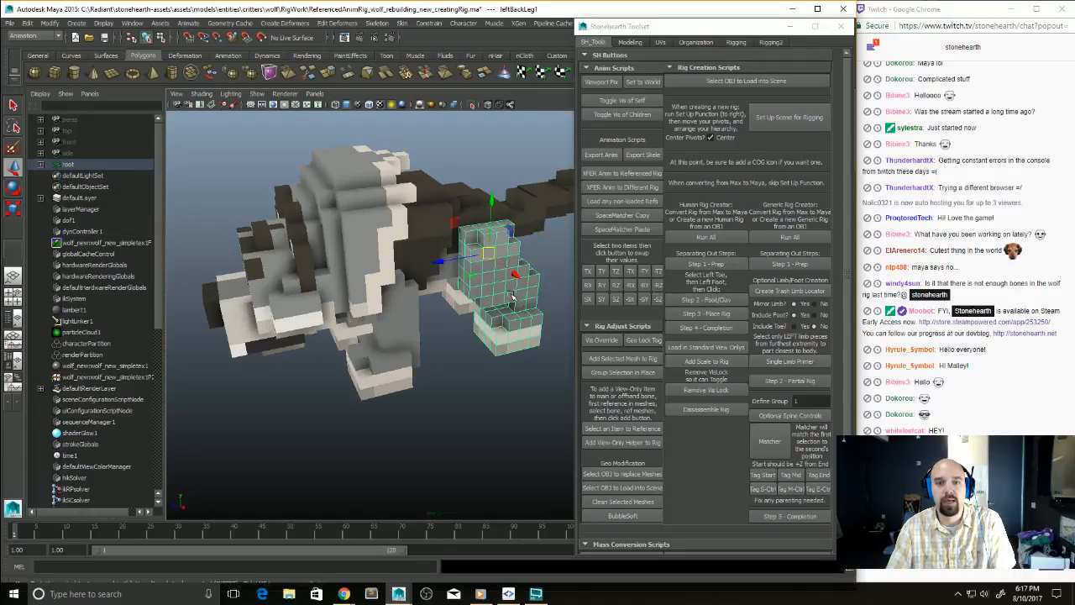
left_click(502, 298)
Step: Select the wolf's neck mesh and inspect the front pieces attached to it, then clear the selection
left_click_drag(503, 299, 518, 296, "alt")
left_click(375, 262)
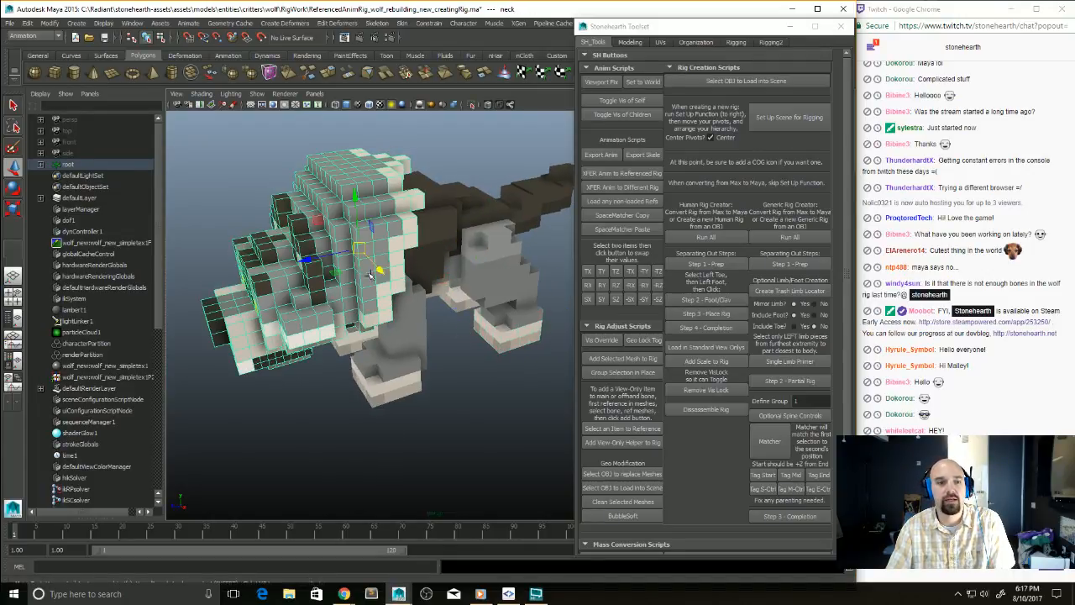
left_click_drag(300, 303, 332, 306, "alt")
left_click(332, 307)
left_click_drag(347, 227, 426, 288, "alt")
left_click(463, 355)
left_click_drag(462, 355, 445, 340, "alt")
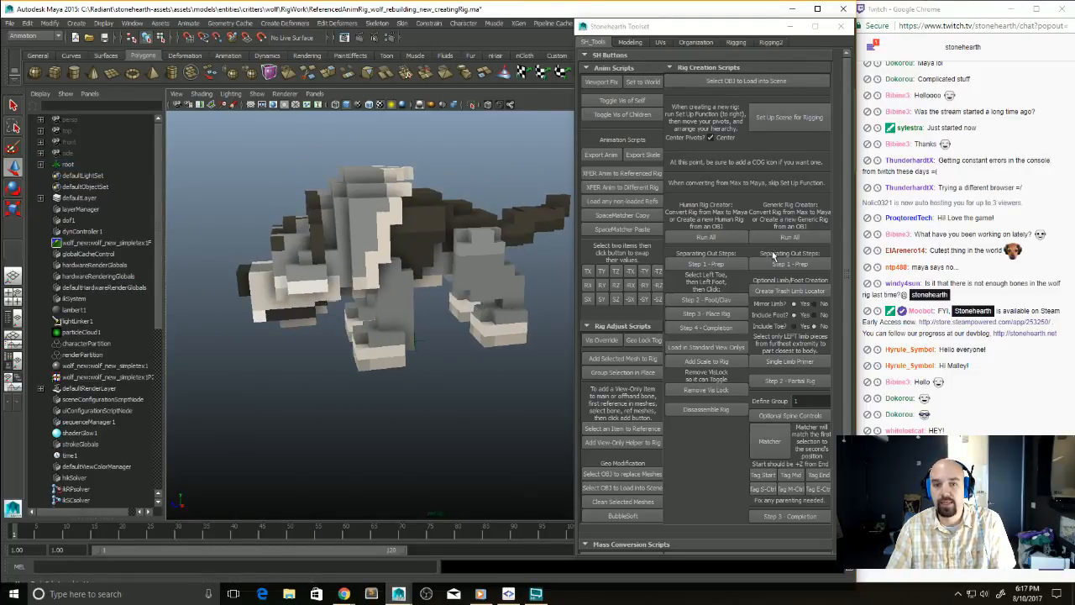
Step: Start the generic rig creator's Step 1 - Prep and bookmark critters\wolf\RigWork as the save folder for the new rig
left_click(788, 264)
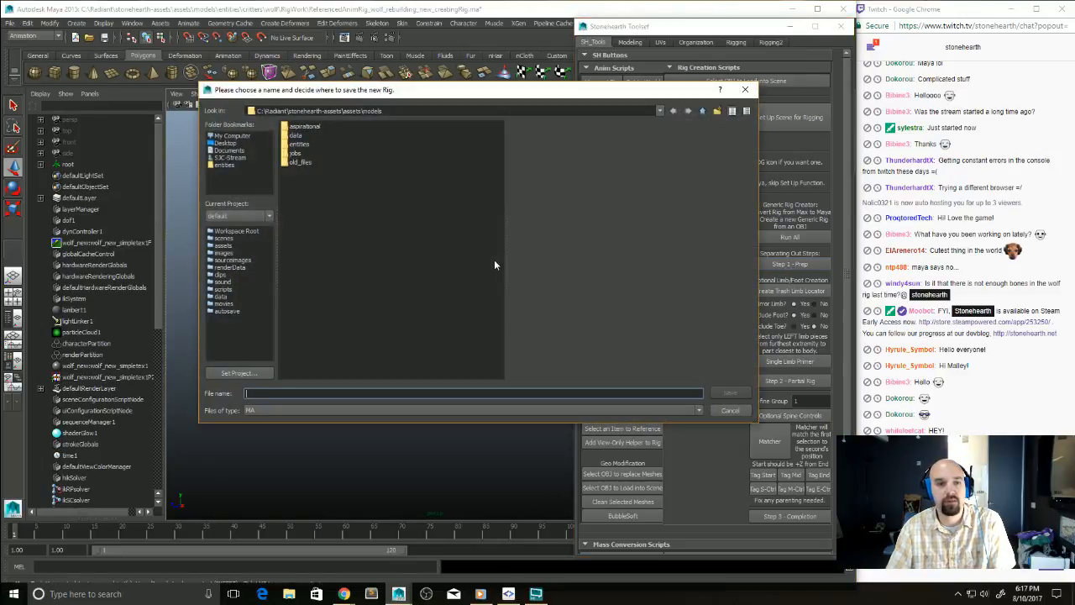
left_click(235, 167)
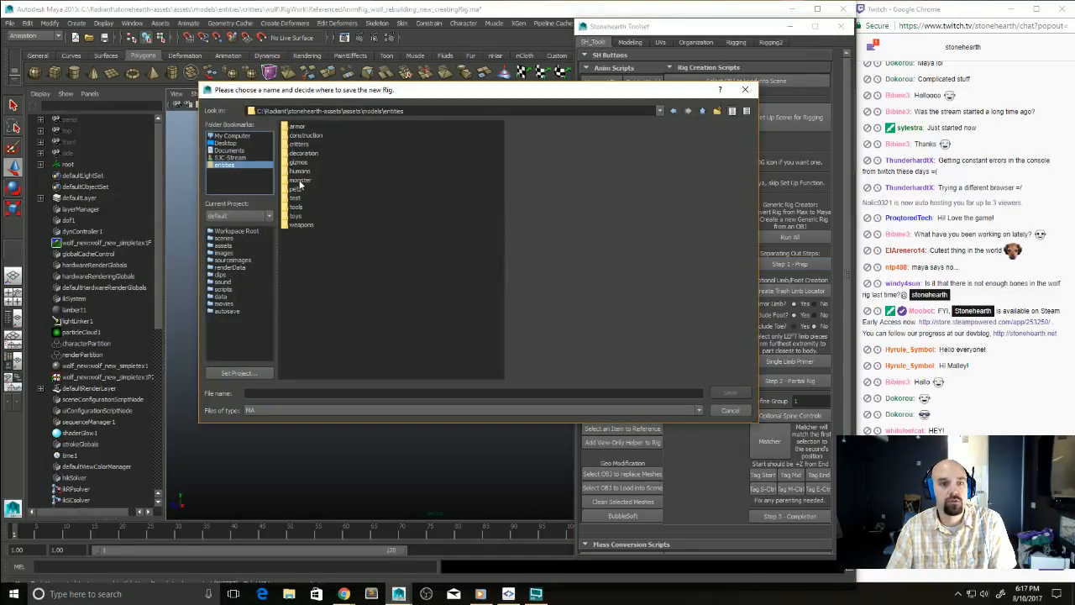
double_click(300, 180)
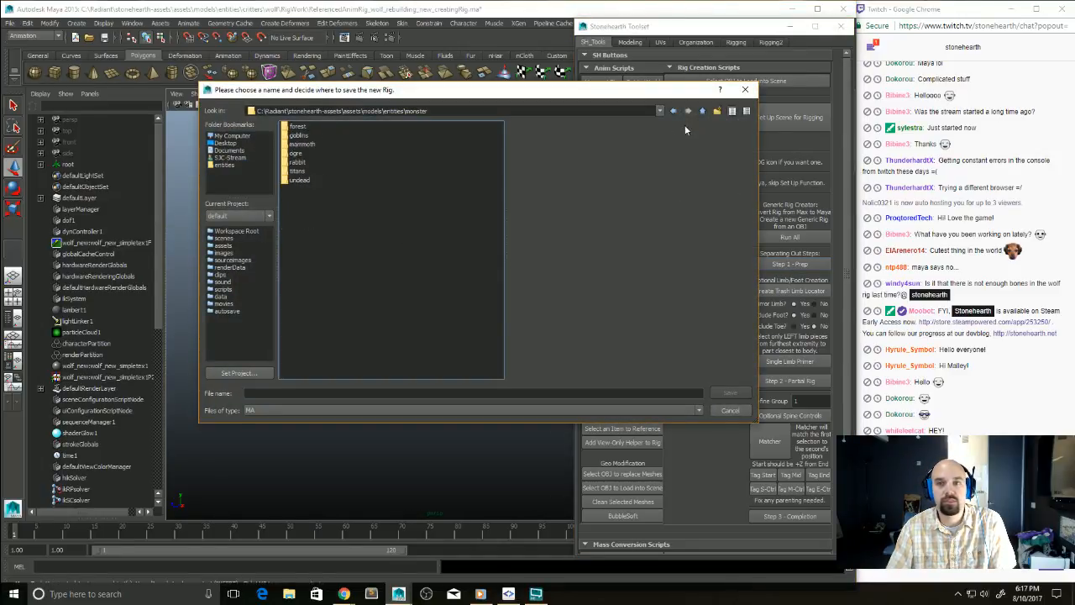
left_click(702, 111)
double_click(300, 145)
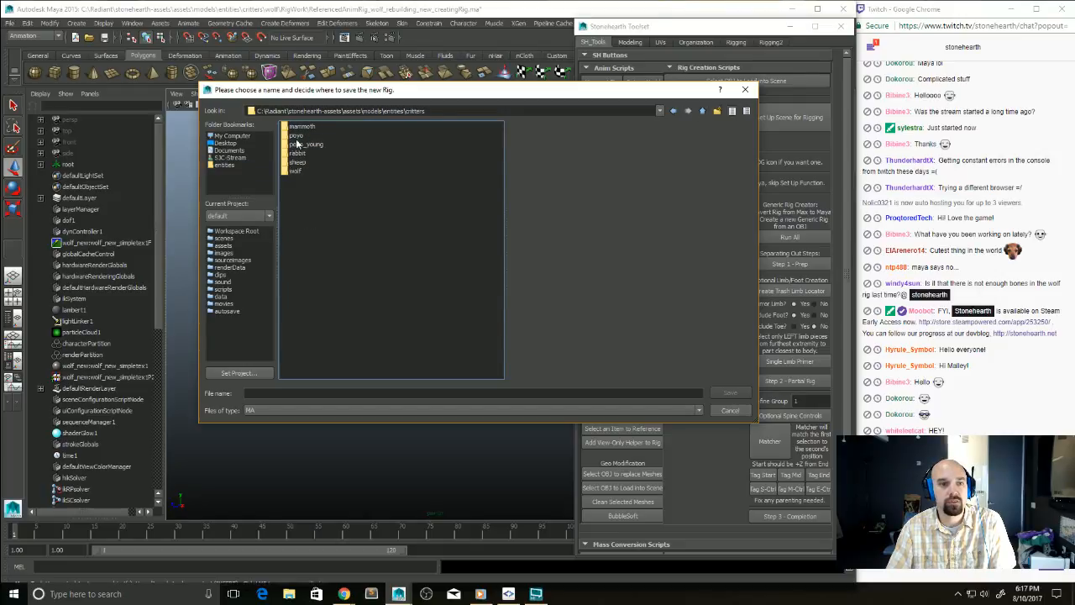
double_click(296, 171)
left_click_drag(301, 171, 225, 173)
left_click(226, 172)
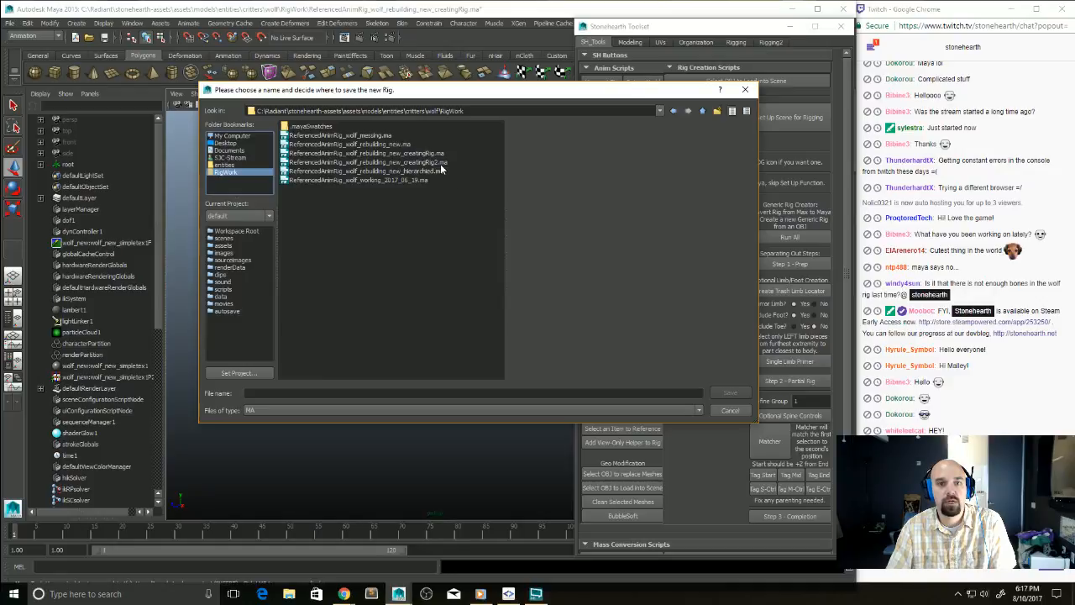
Step: Save the new rig as ReferencedAnimRig_wolf_rebuilding_new_creatingRig2.ma, replacing the existing file
left_click(438, 162)
left_click(730, 393)
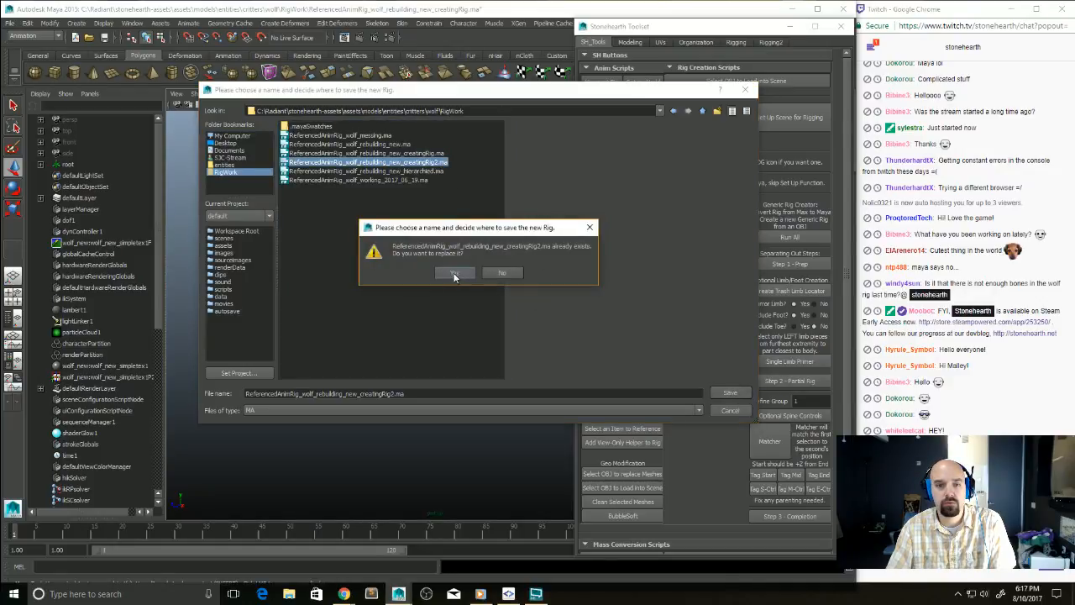
left_click(453, 274)
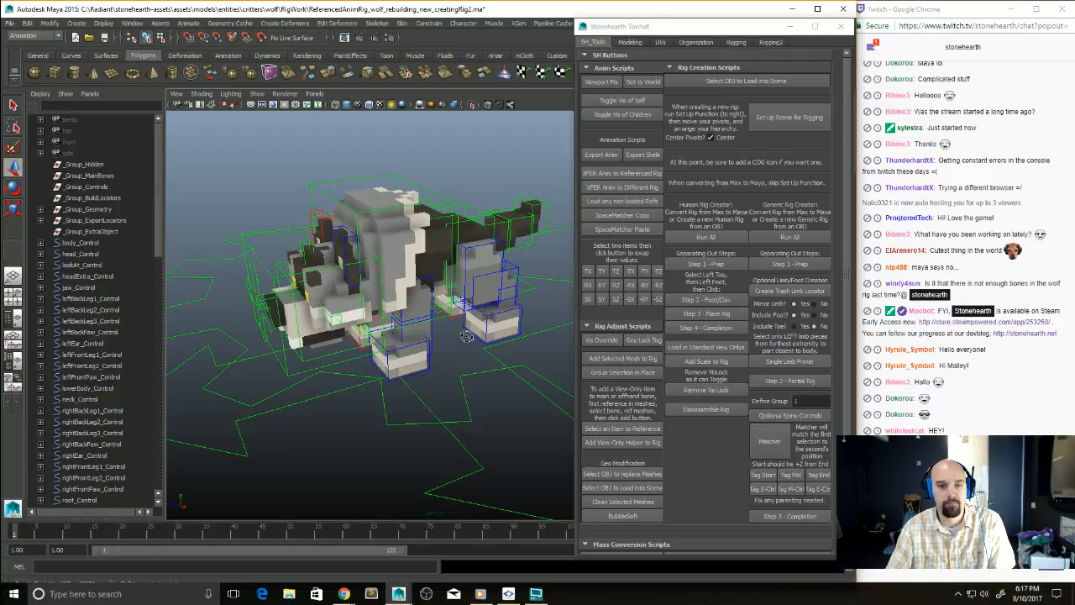
Step: Test the wolf's head and neck controls by moving each one and undoing the moves
left_click_drag(483, 311, 569, 349, "alt")
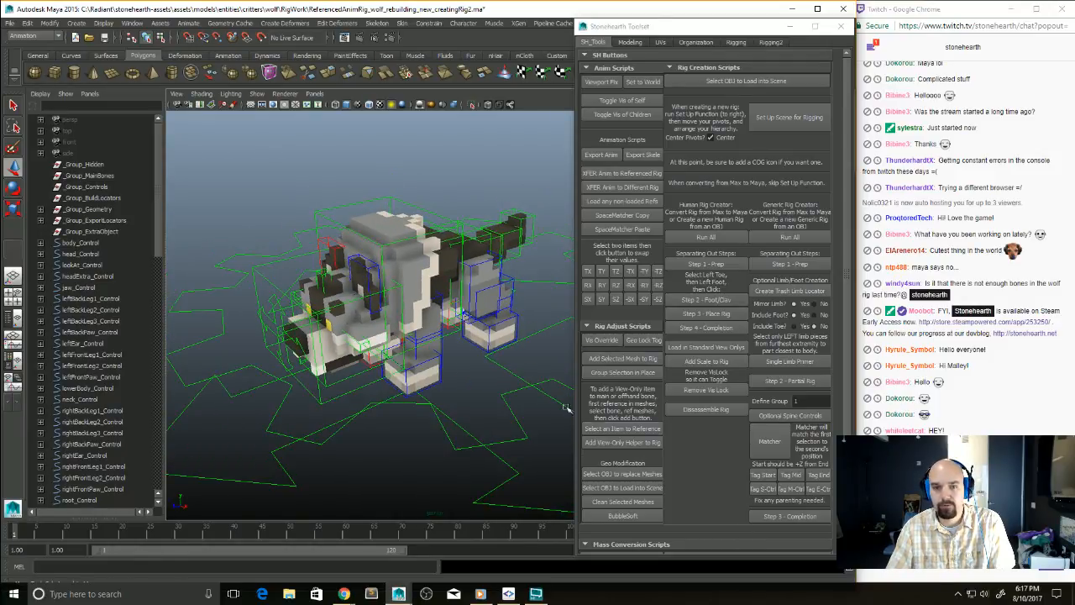
left_click_drag(567, 408, 481, 370, "alt")
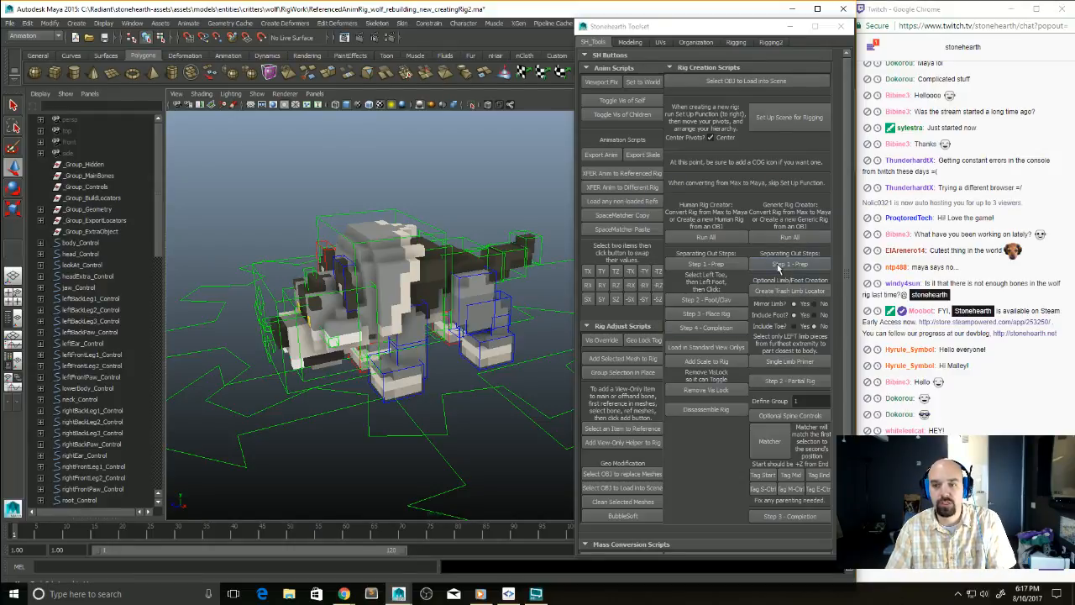
left_click(378, 295)
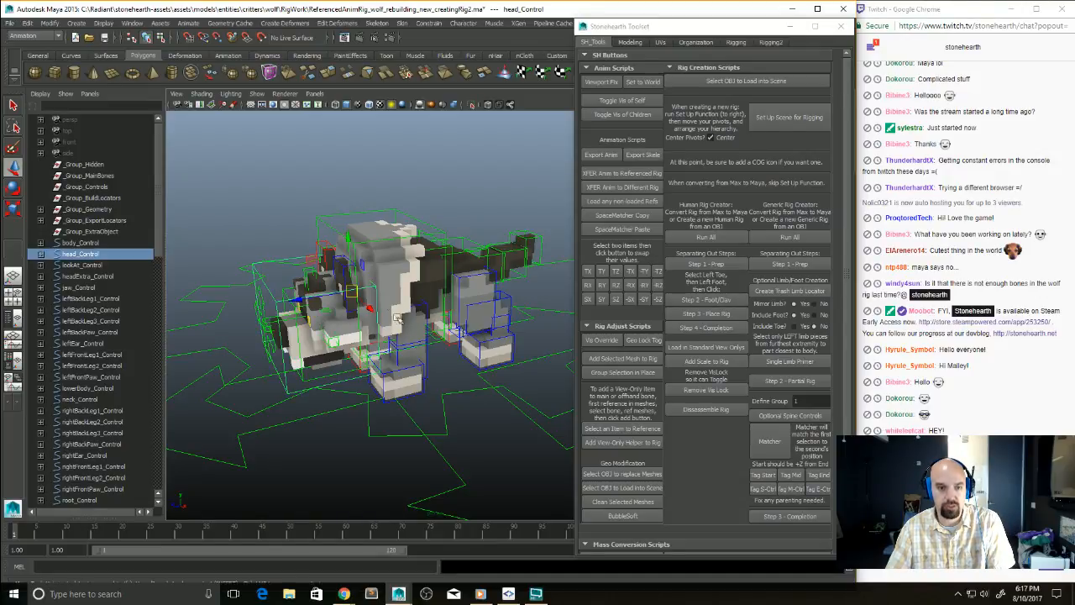
left_click_drag(338, 346, 474, 311, "alt")
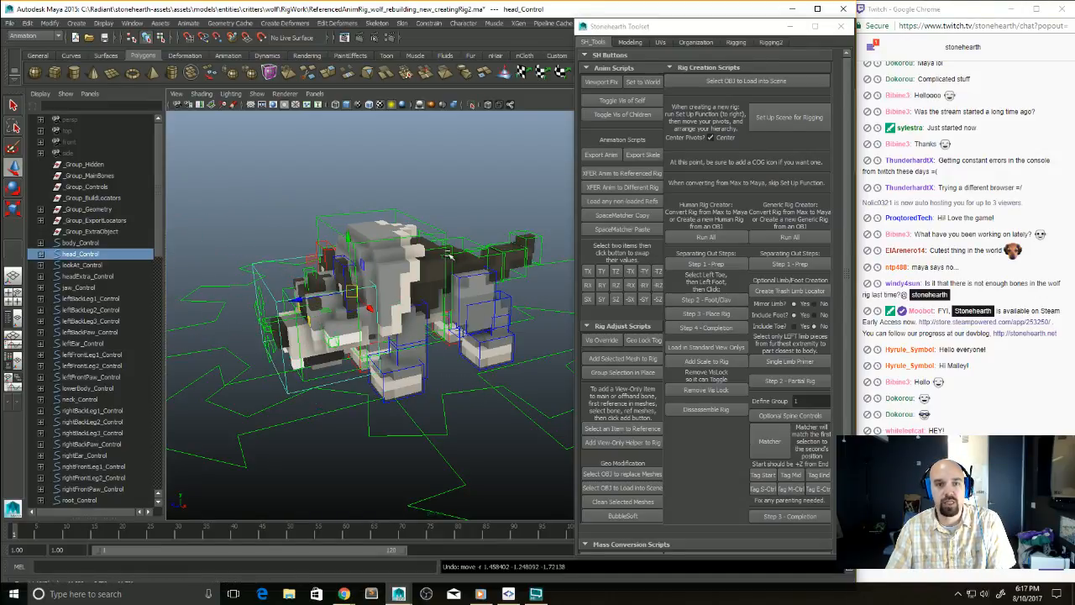
left_click(445, 242)
key("w")
key("ctrl+z")
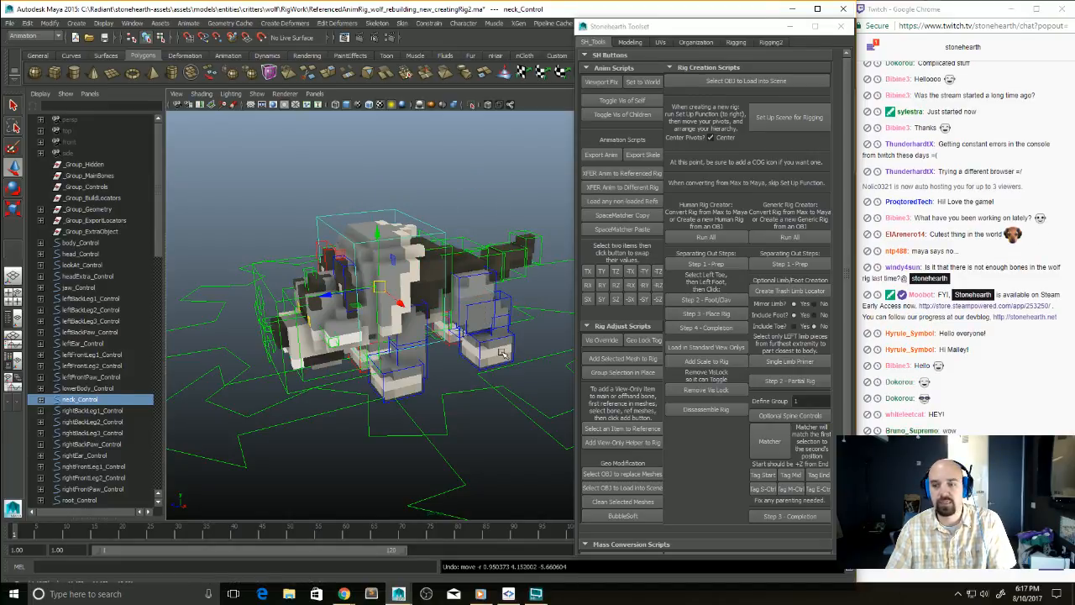
Step: Select the left back limb meshes from the paw up to the upper leg and run Single Limb Primer on them
left_click_drag(501, 352, 534, 395, "alt")
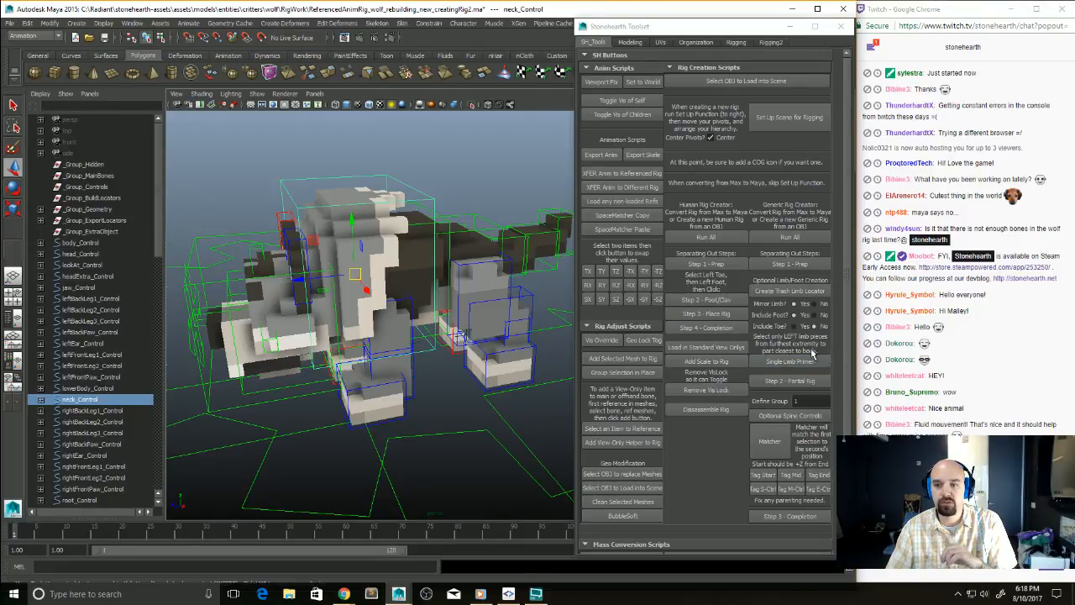
left_click(514, 377)
key("q")
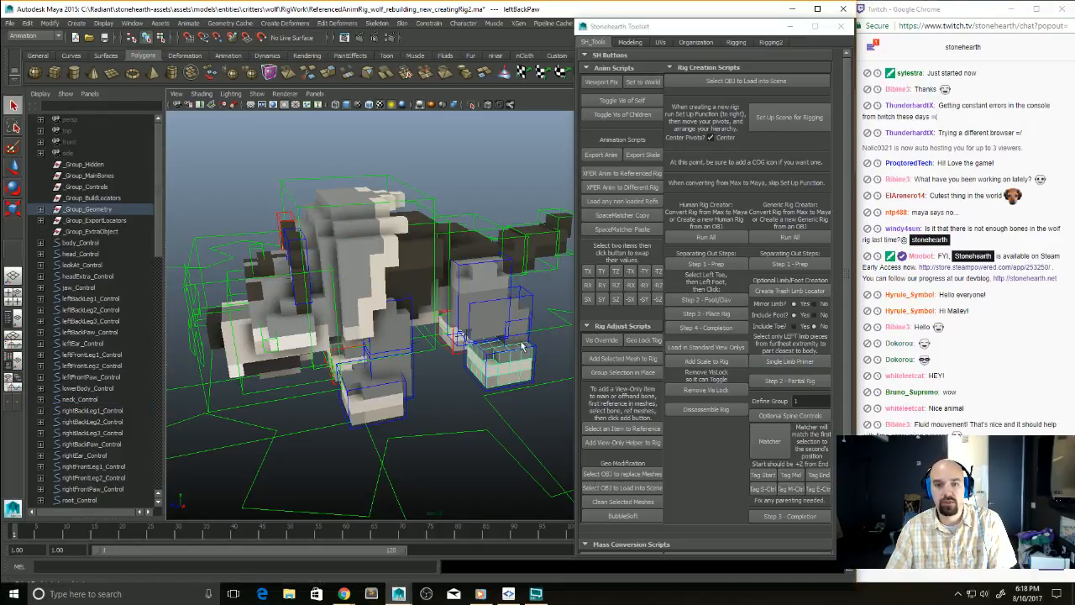
left_click(524, 344)
left_click(502, 294, "shift")
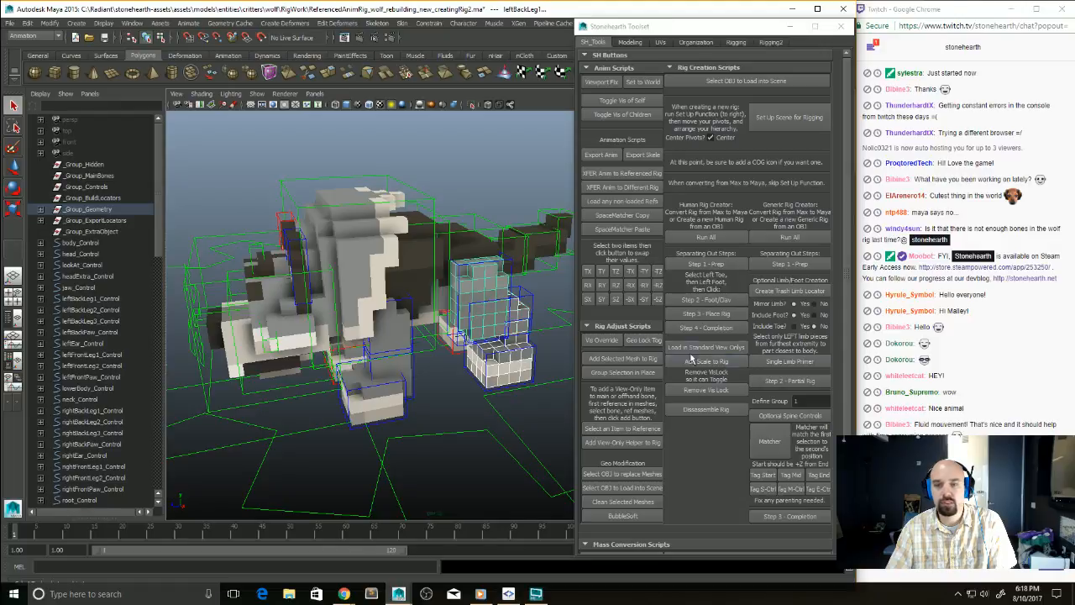
left_click(811, 363)
Step: Examine the foot pivot locators under the back paws, selecting the left rear, front, outer and ball pivots and the right inner pivot
left_click_drag(410, 322, 456, 378, "alt")
left_click(536, 358)
left_click_drag(647, 34, 1074, 35)
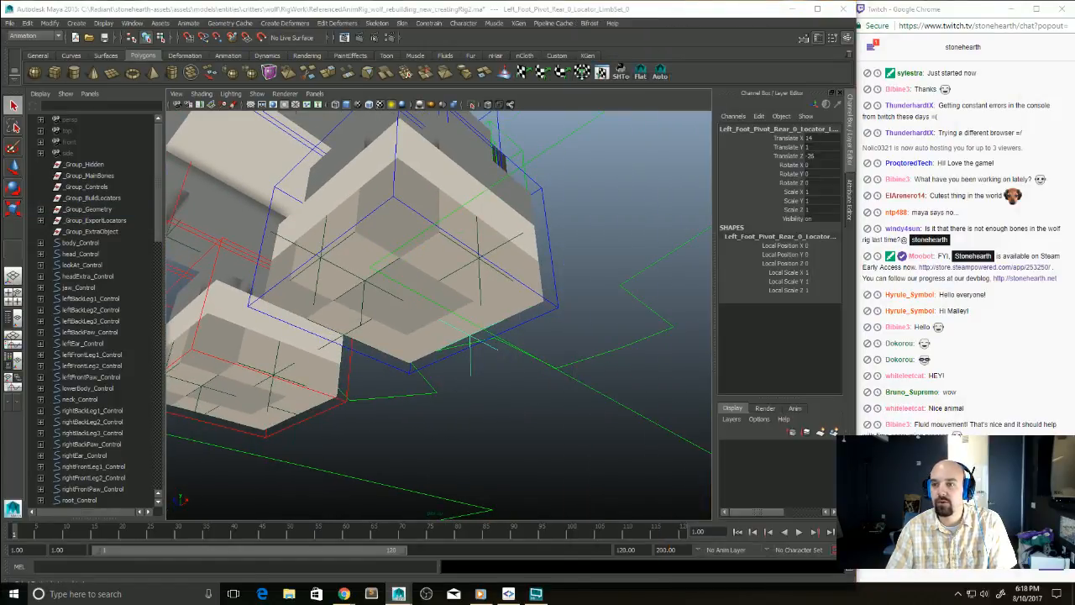
left_click_drag(713, 156, 651, 157)
left_click_drag(471, 278, 461, 324, "alt")
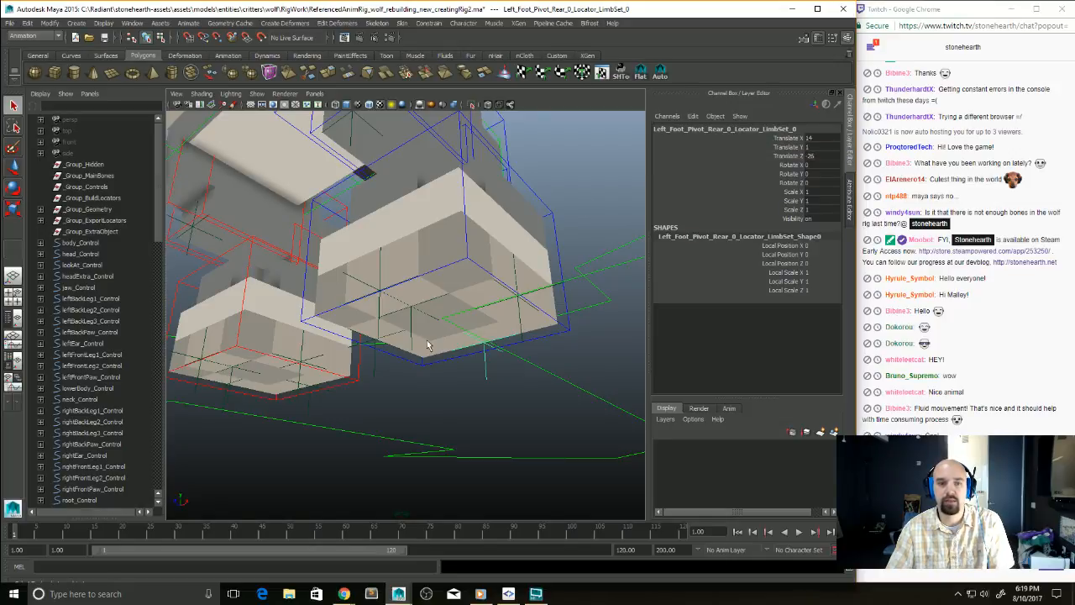
left_click(381, 313)
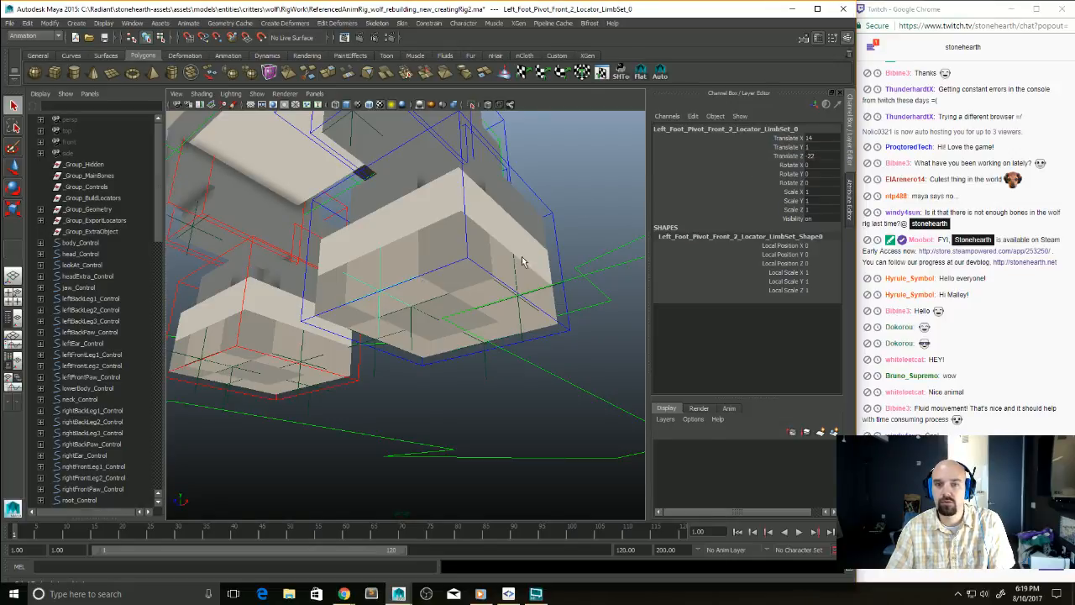
left_click(521, 325)
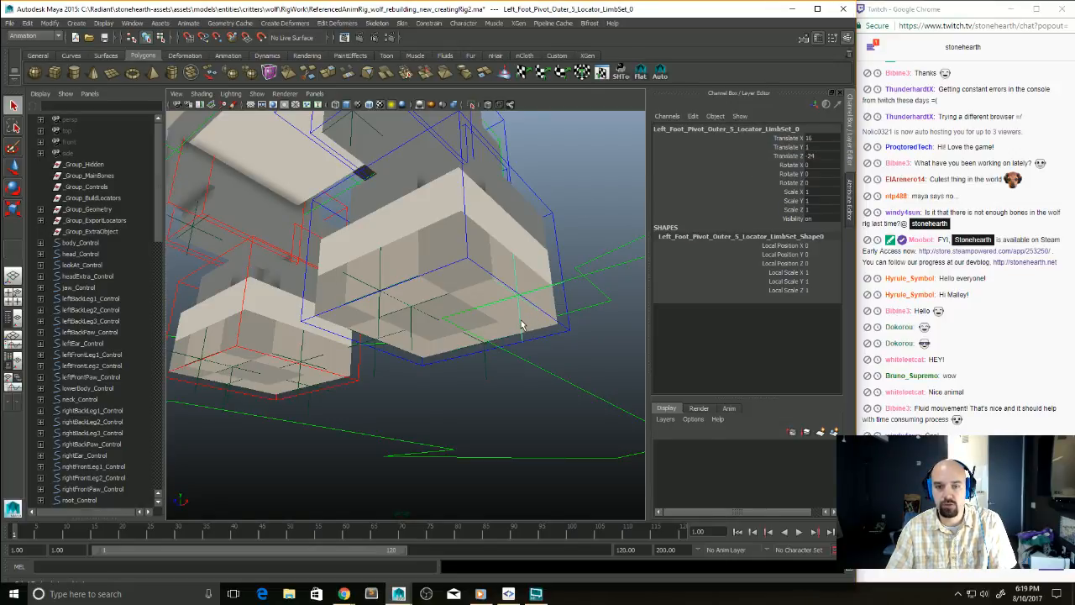
left_click(412, 342)
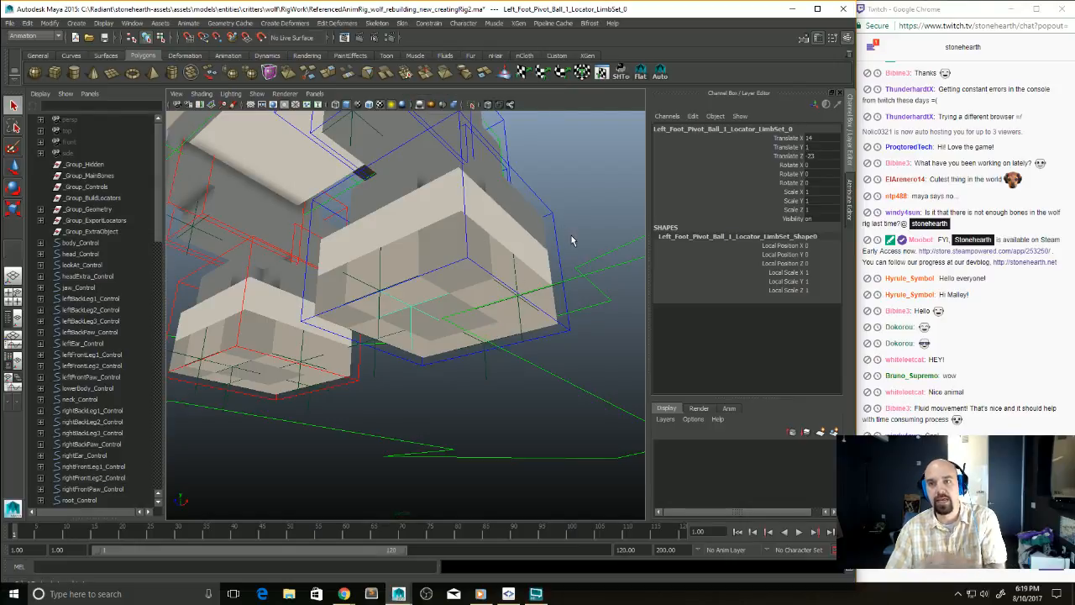
left_click(299, 382)
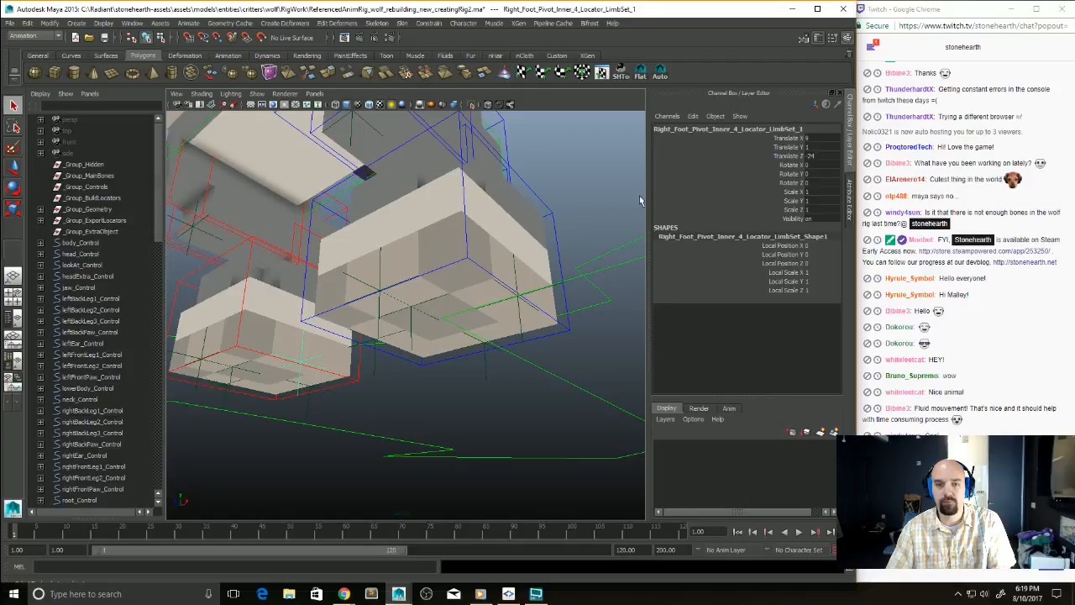
Step: Select the left front limb meshes from the paw up to the upper leg and run Single Limb Primer on them
left_click_drag(519, 371, 469, 335, "alt")
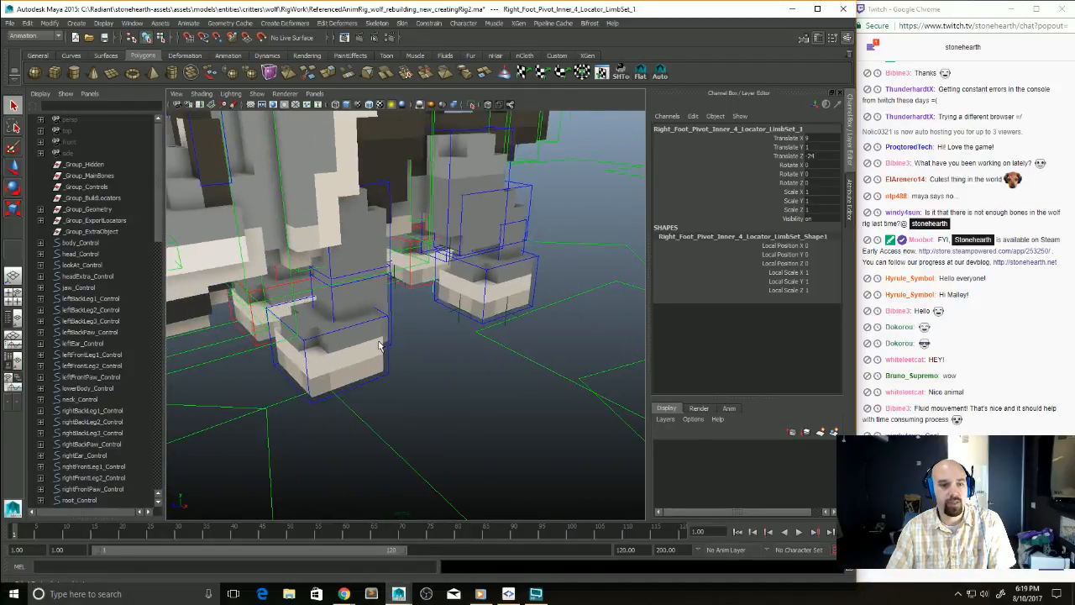
left_click(356, 307)
left_click(366, 269)
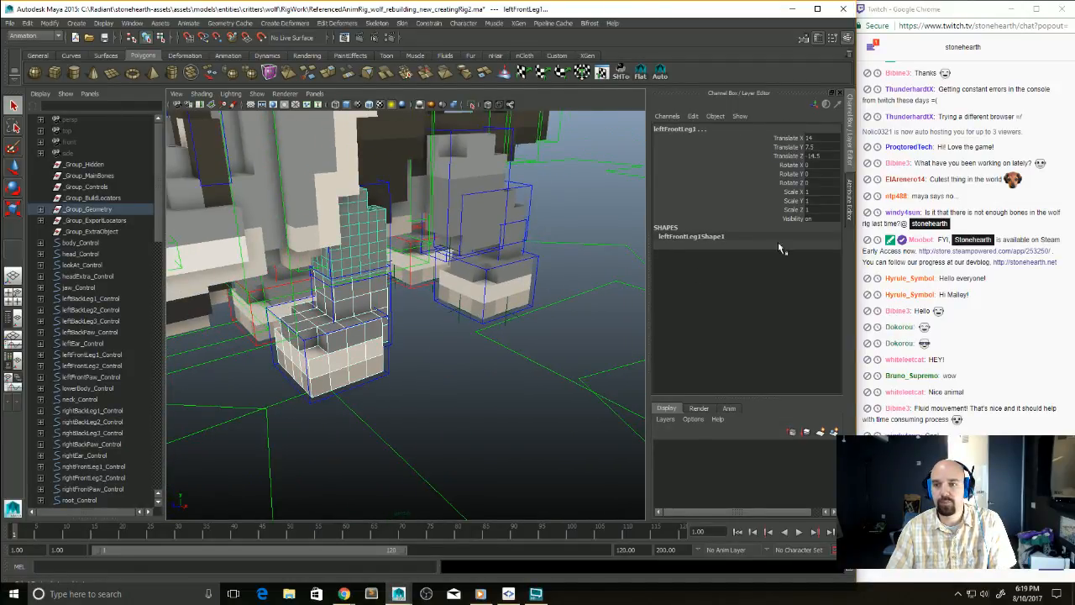
left_click(621, 75)
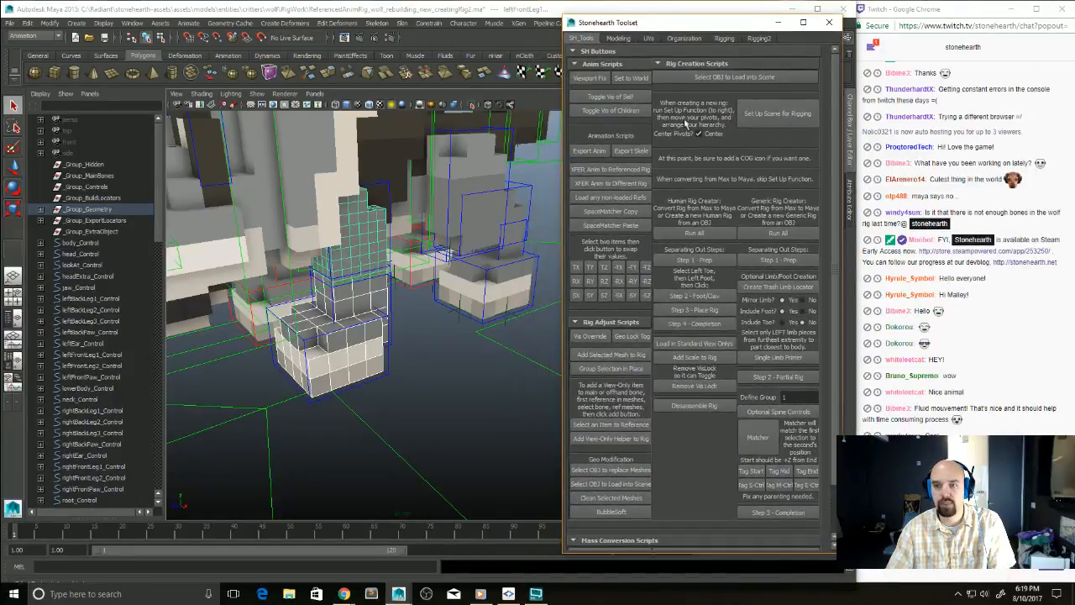
left_click(771, 358)
Step: Check the front feet's pivot locators by selecting the left outer and right inner ones, and clear the selection
left_click_drag(458, 416, 433, 421, "alt")
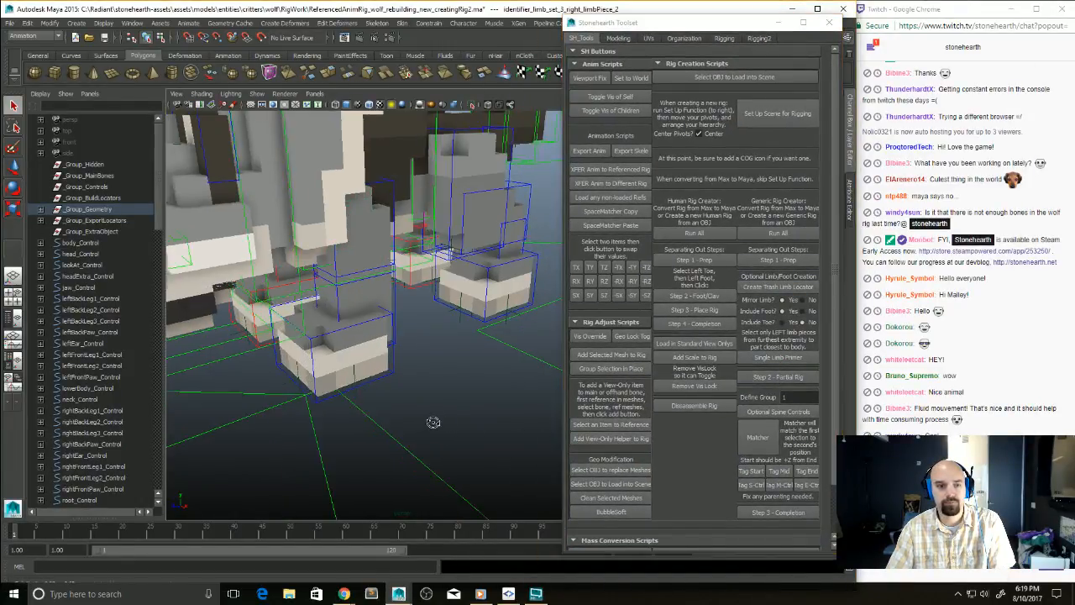
left_click(829, 22)
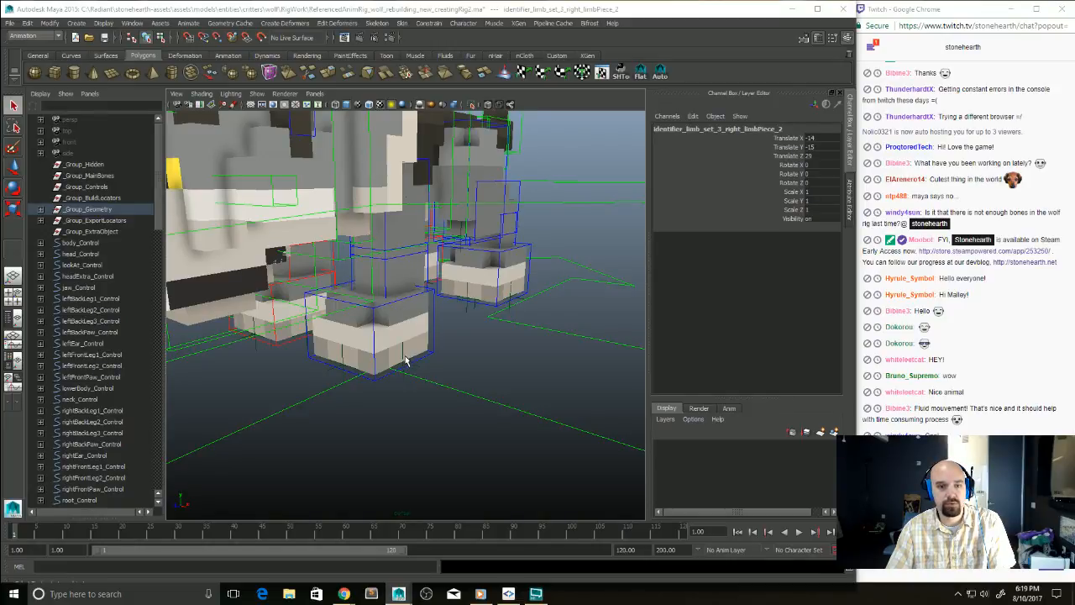
left_click(541, 355)
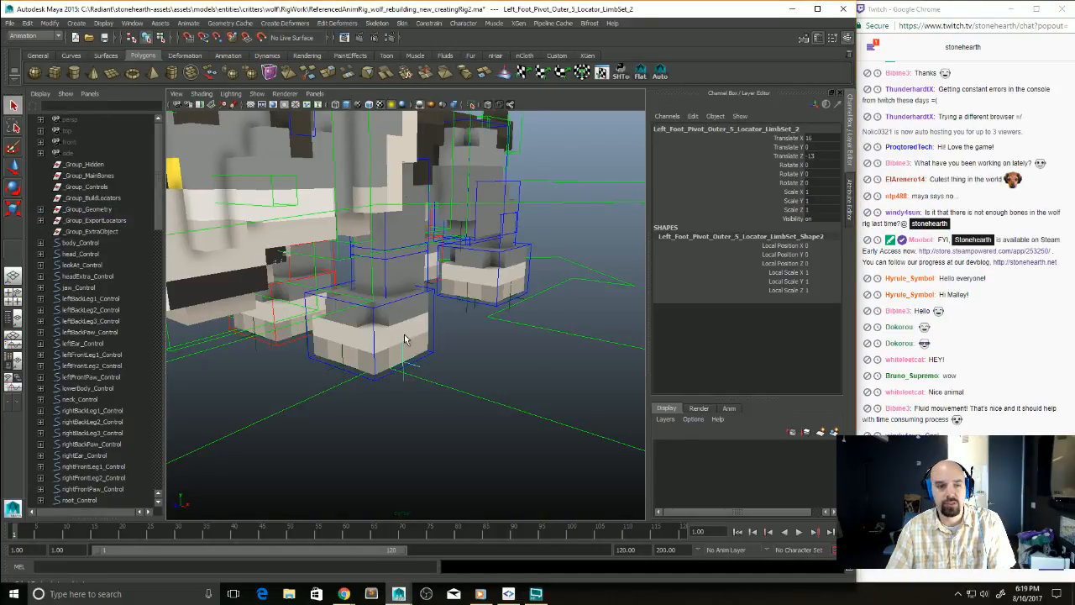
left_click_drag(407, 341, 352, 341, "alt")
left_click(336, 319)
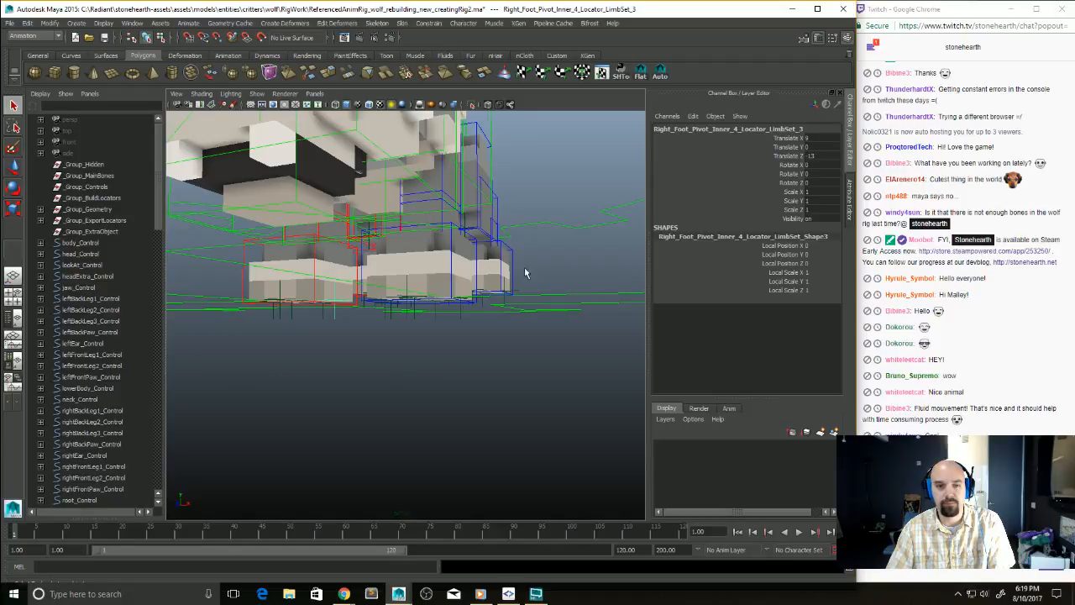
left_click_drag(525, 271, 493, 343, "alt")
left_click(434, 383)
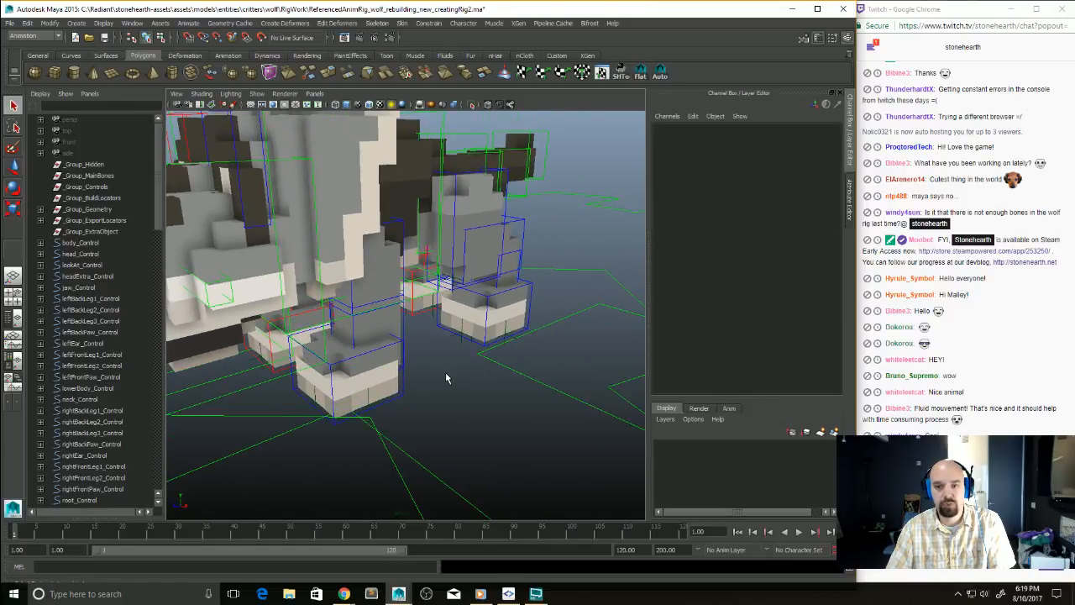
Step: Reopen the Stonehearth Toolset, try the left back paw control, and run the generic rig creator's Step 2 - Partial Rig
left_click(621, 75)
left_click_drag(619, 28, 658, 37)
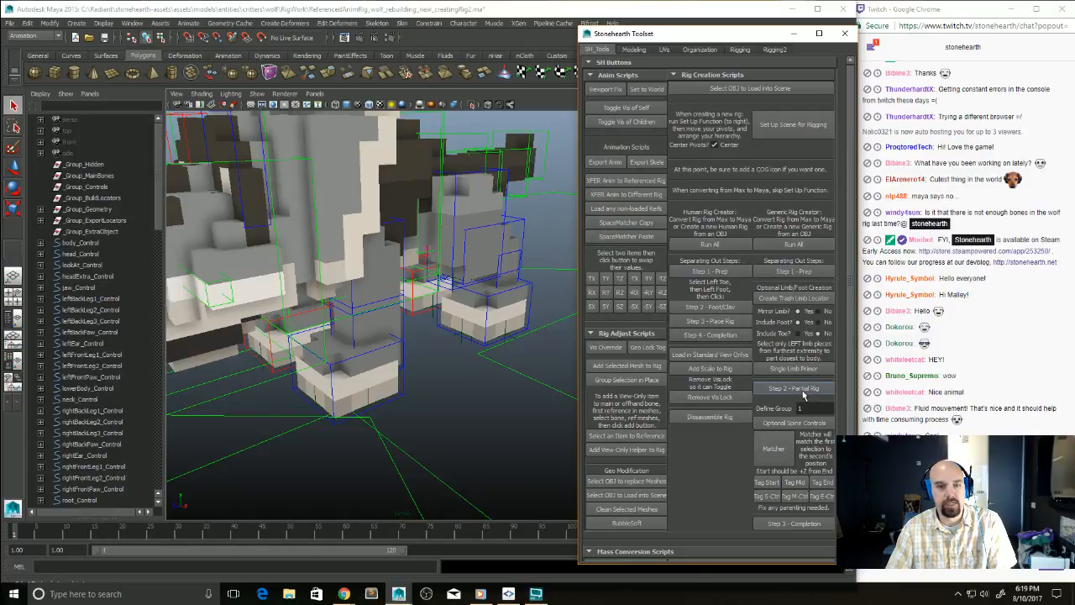
left_click(506, 302)
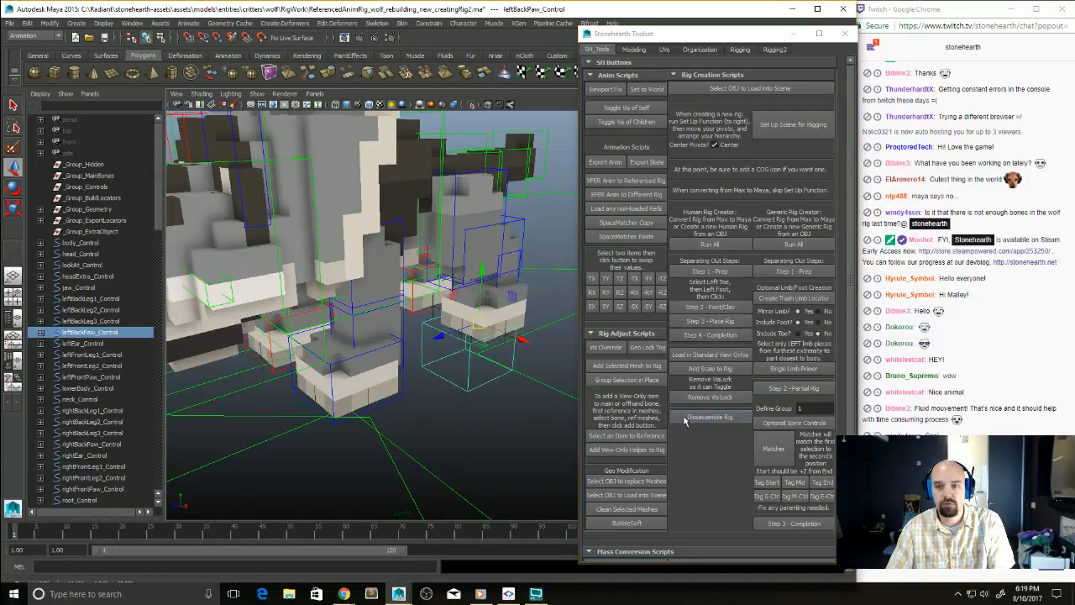
left_click(794, 388)
Step: Test the partial rig by moving the left back paw and lower leg controls, undo the moves, and frame the whole wolf
left_click(489, 302)
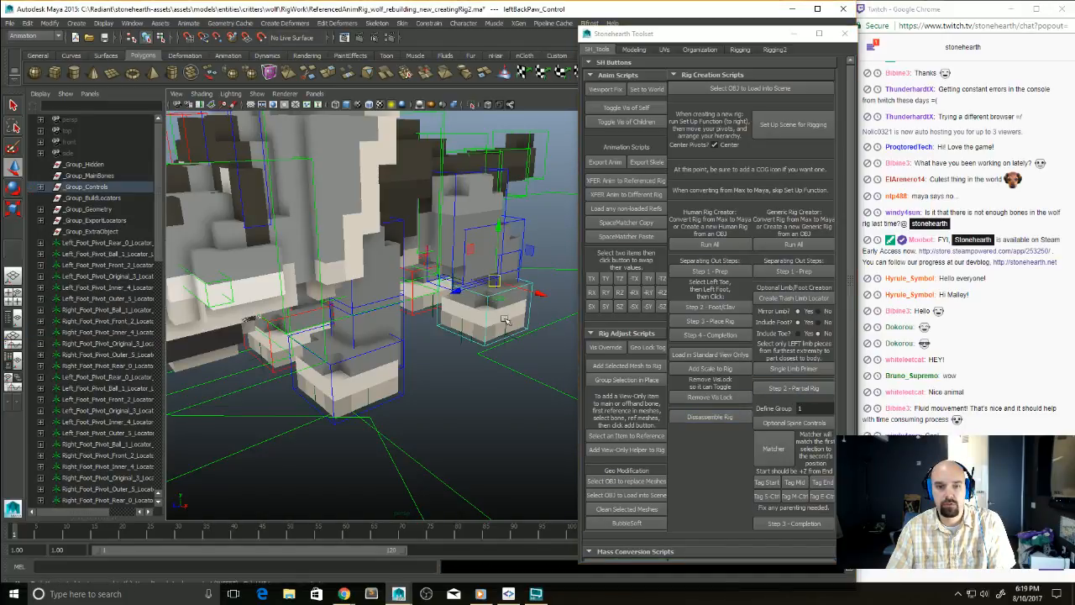
key("w")
left_click_drag(489, 302, 475, 248)
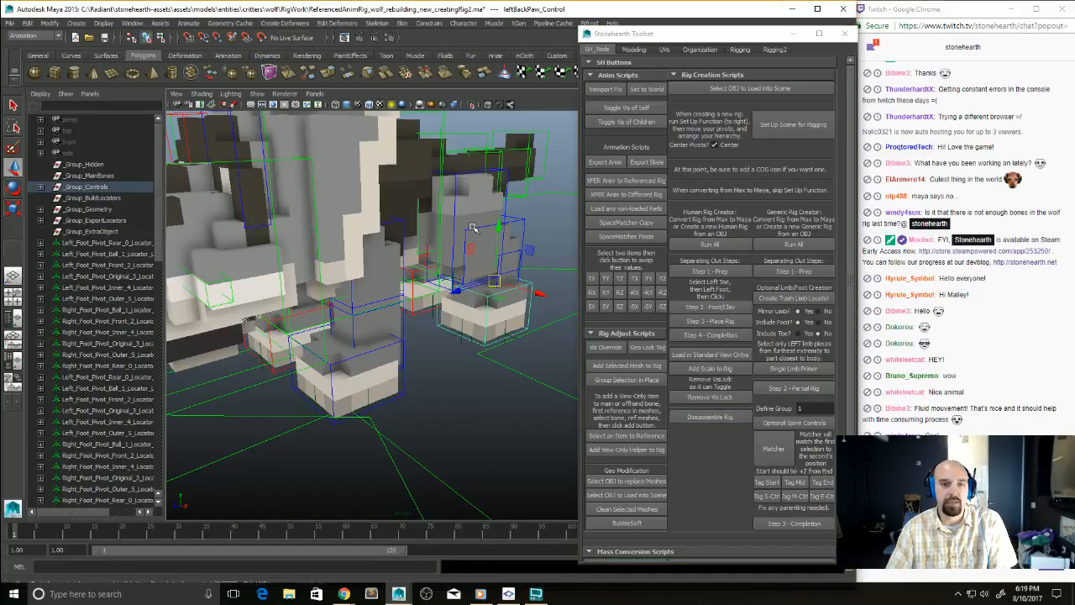
key("ctrl+z")
key("ctrl+z")
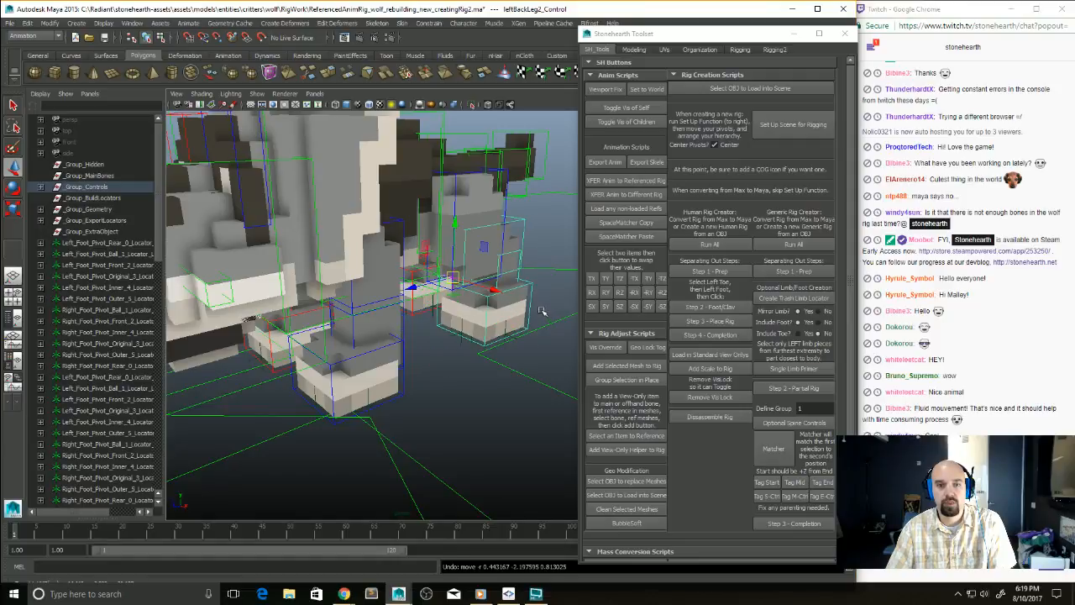
key("a")
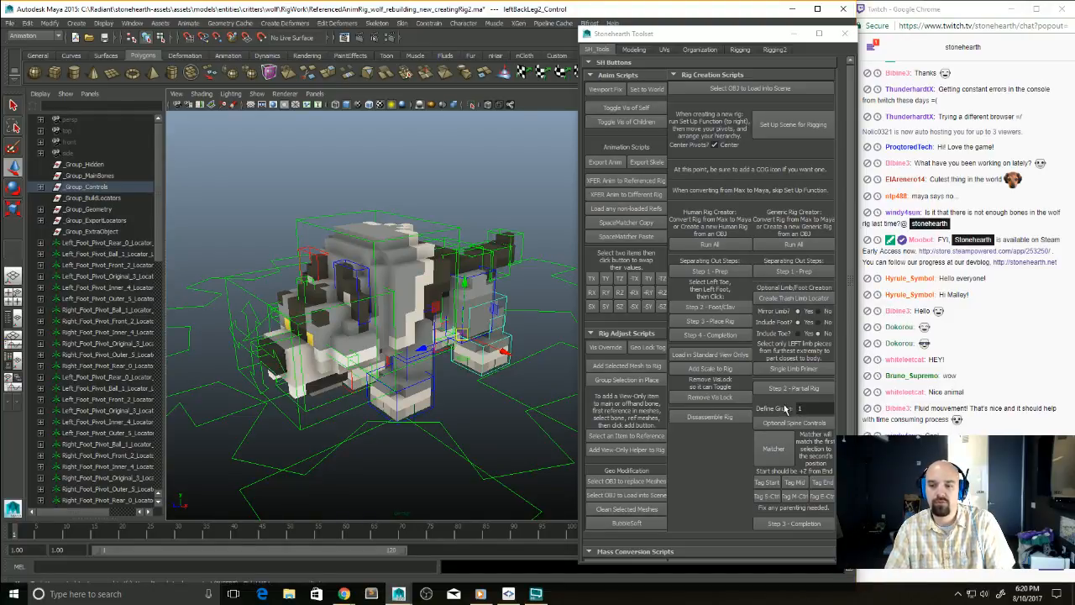
Step: Try moving the partial rig's controls from the wolf's side, undo the move, and select the body control
left_click_drag(546, 391, 491, 373, "alt")
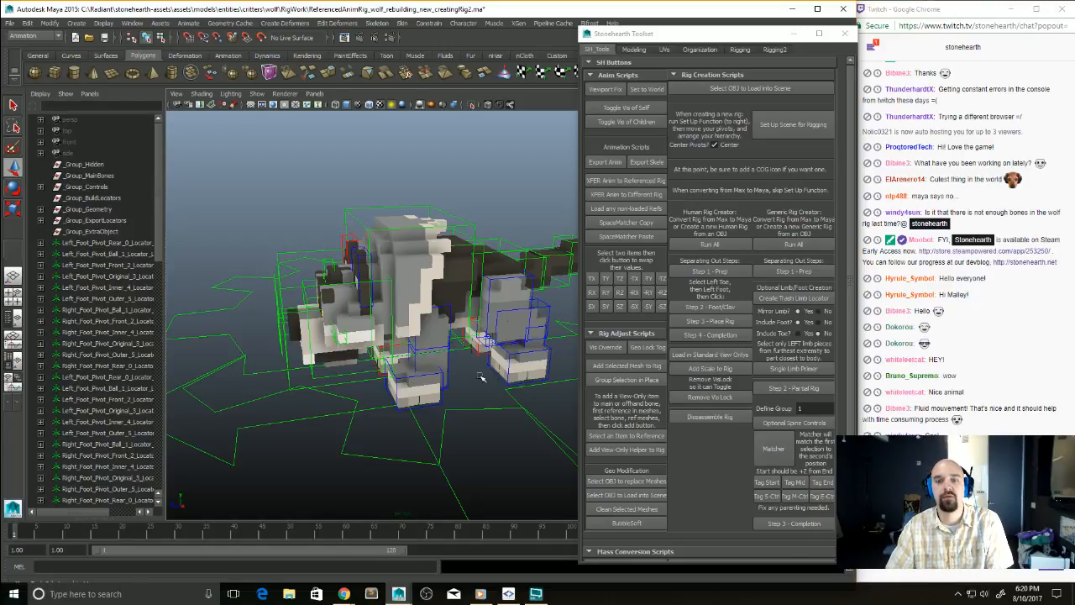
left_click_drag(530, 393, 501, 378, "alt")
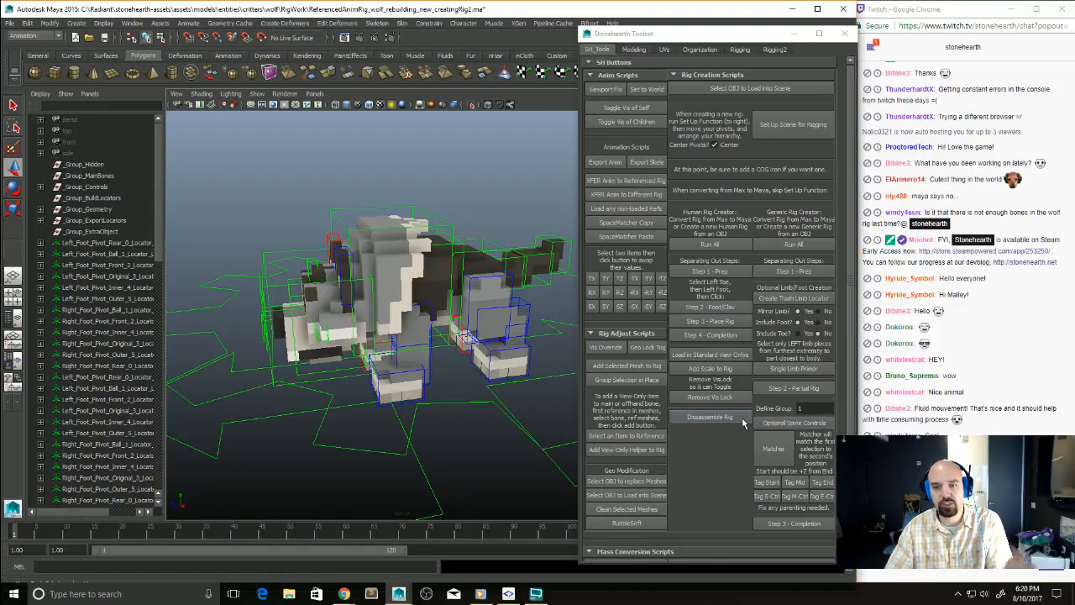
left_click_drag(449, 425, 492, 425, "alt")
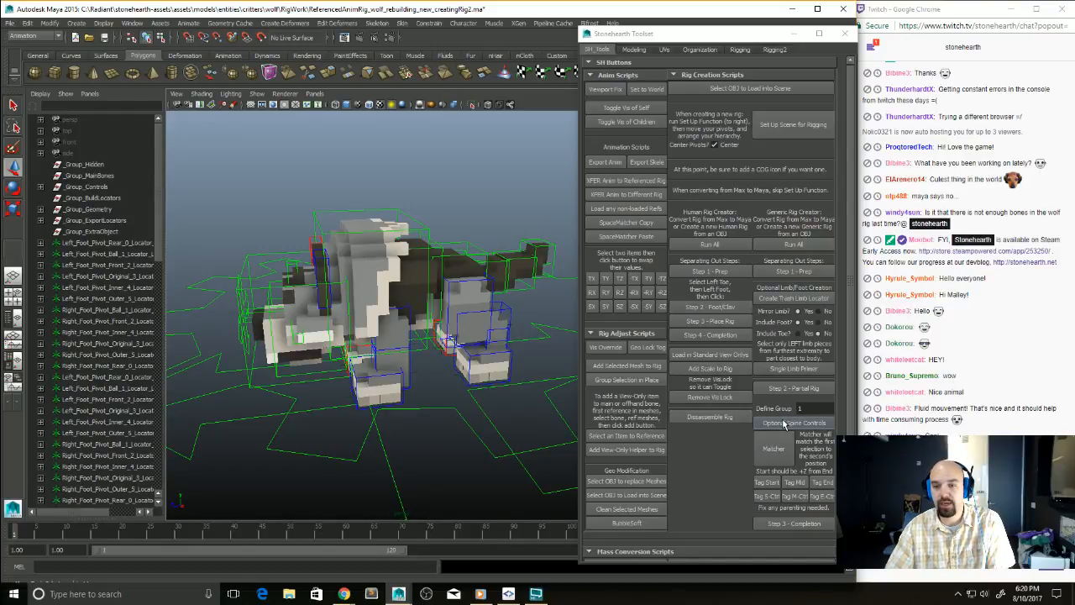
left_click_drag(537, 395, 453, 366, "alt")
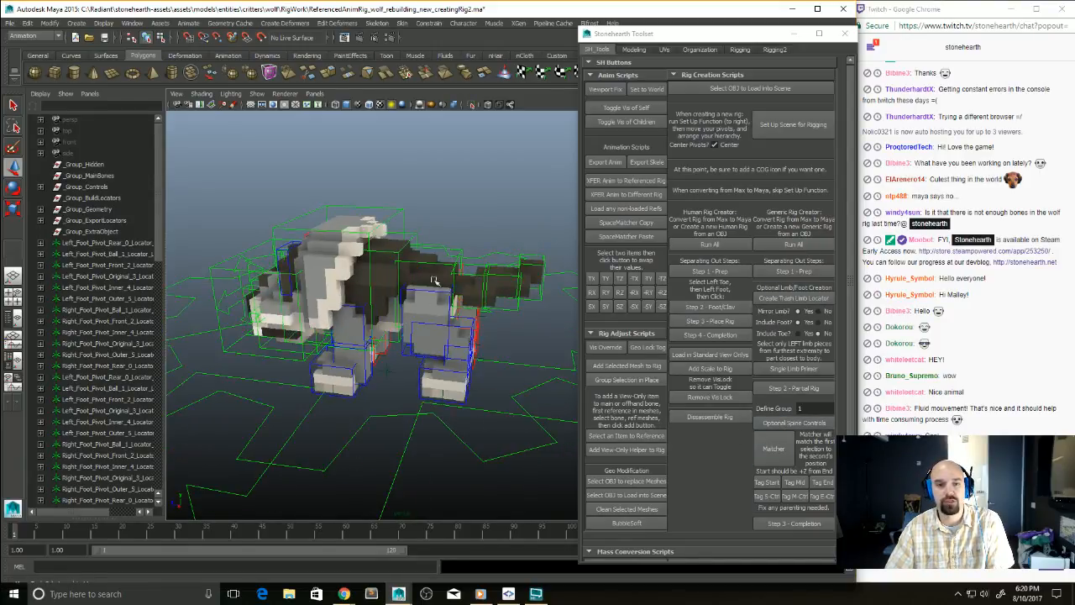
left_click(452, 363)
middle_click_drag(452, 363, 486, 364)
key("ctrl+z")
left_click(414, 252)
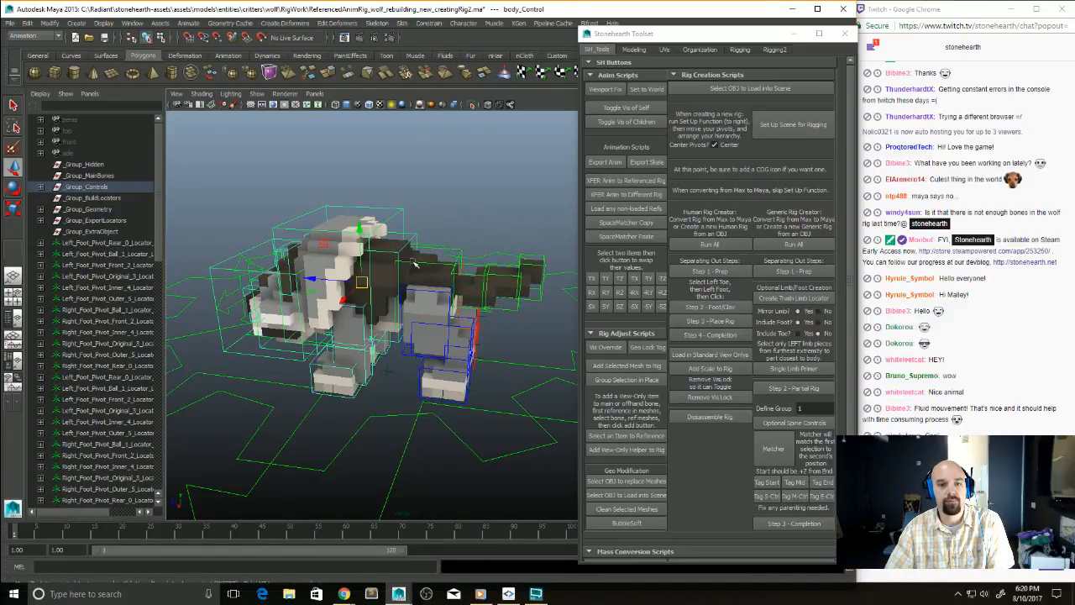
Step: Check Maya's Output Window and return to the wolf rig scene
mouse_move(399, 594)
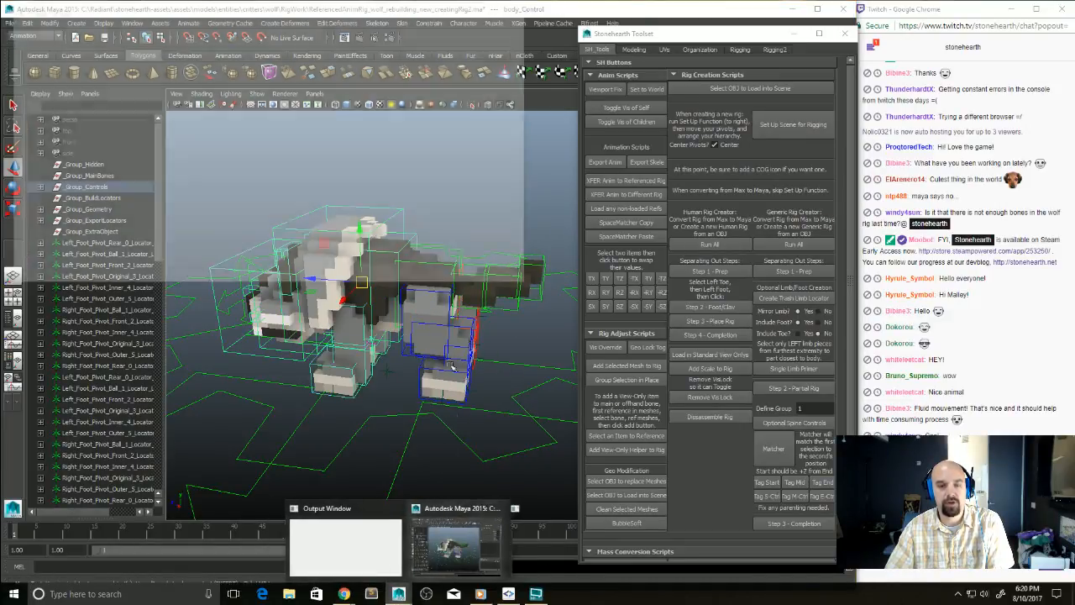
left_click(349, 546)
left_click(465, 9)
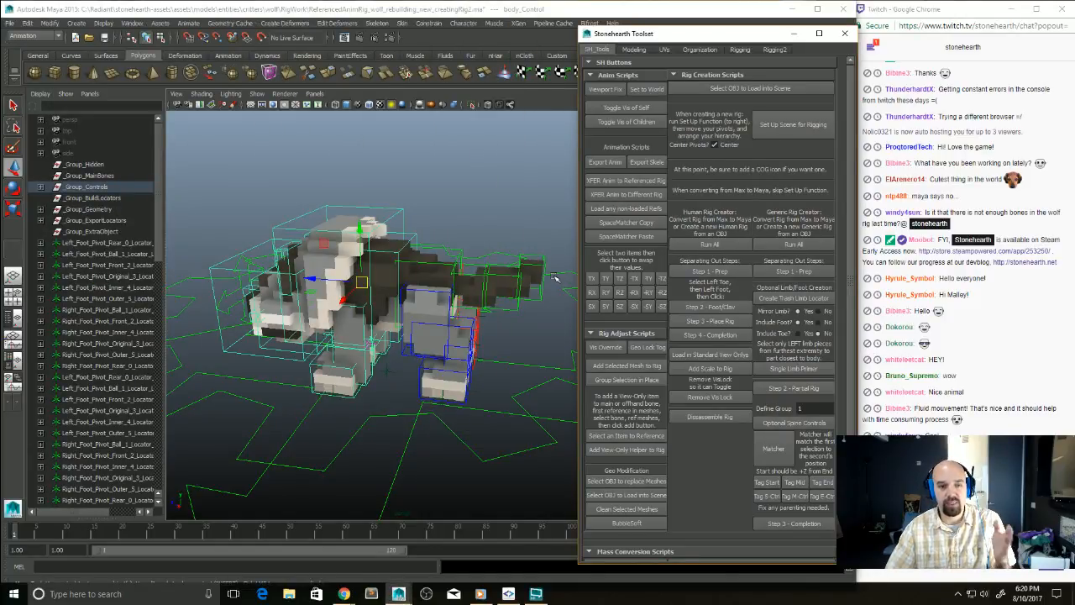
Step: Select the lower body control and examine which parts of the wolf it drives
left_click(445, 266)
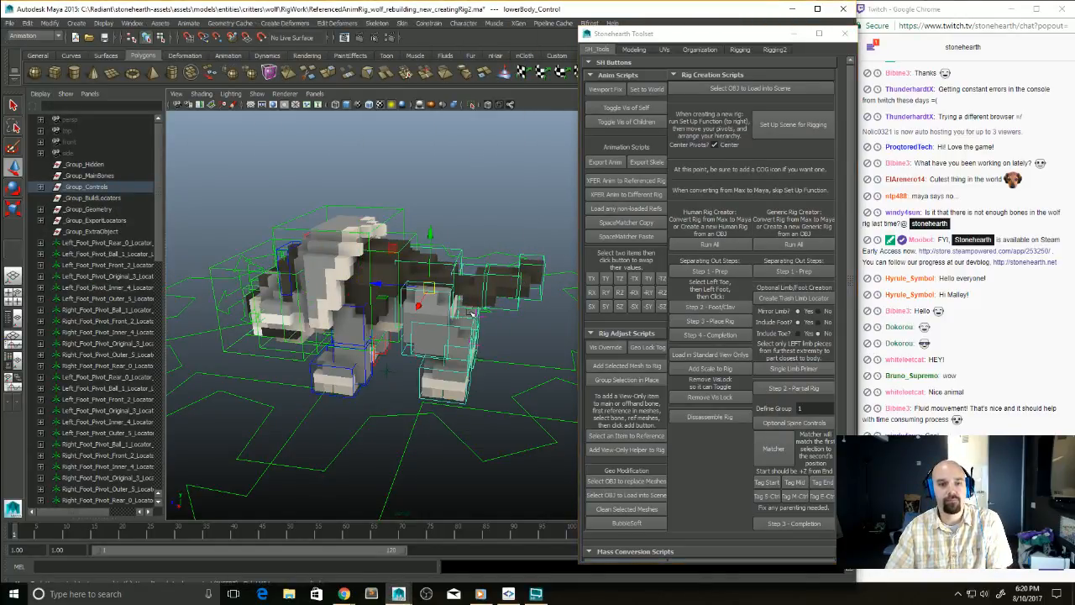
left_click_drag(445, 266, 470, 356)
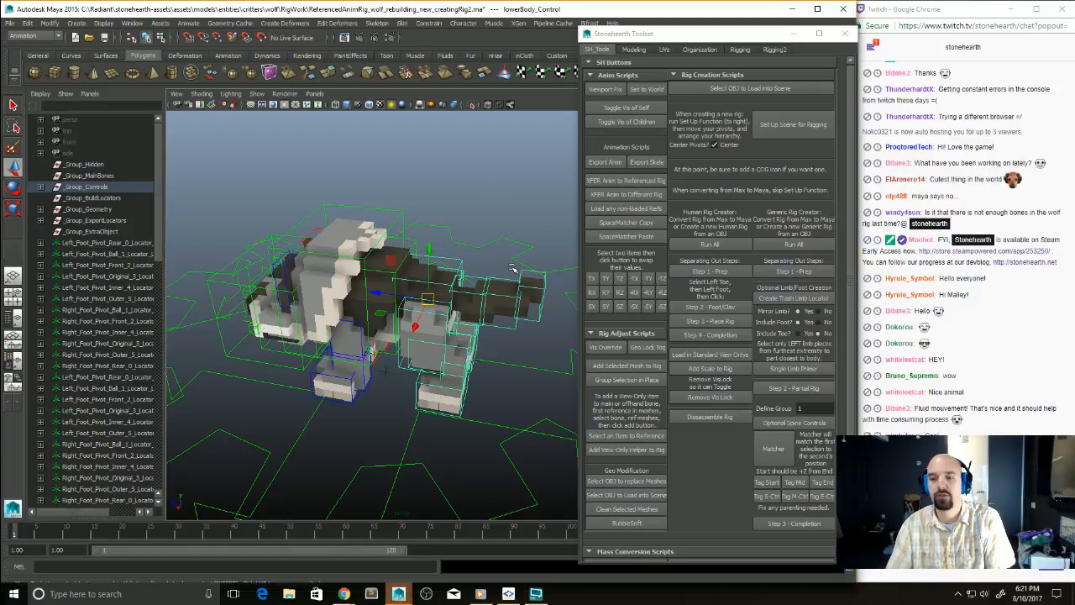
Step: In the second Maya window, open ReferencedAnimRig_wolf.ma from the entities/critters/wolf folder
left_click(398, 594)
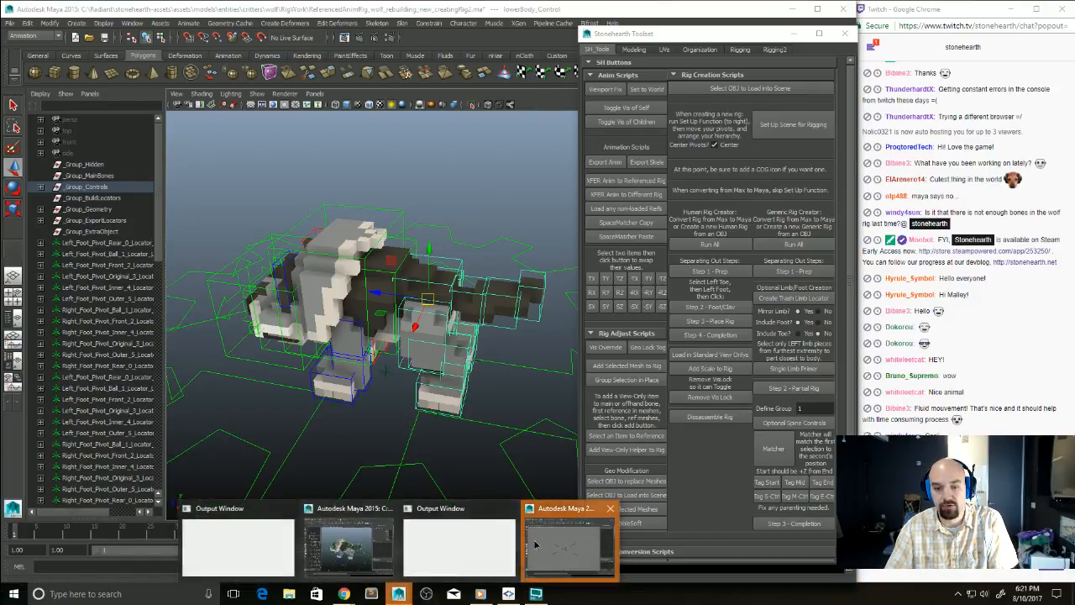
left_click(565, 544)
key("ctrl+o")
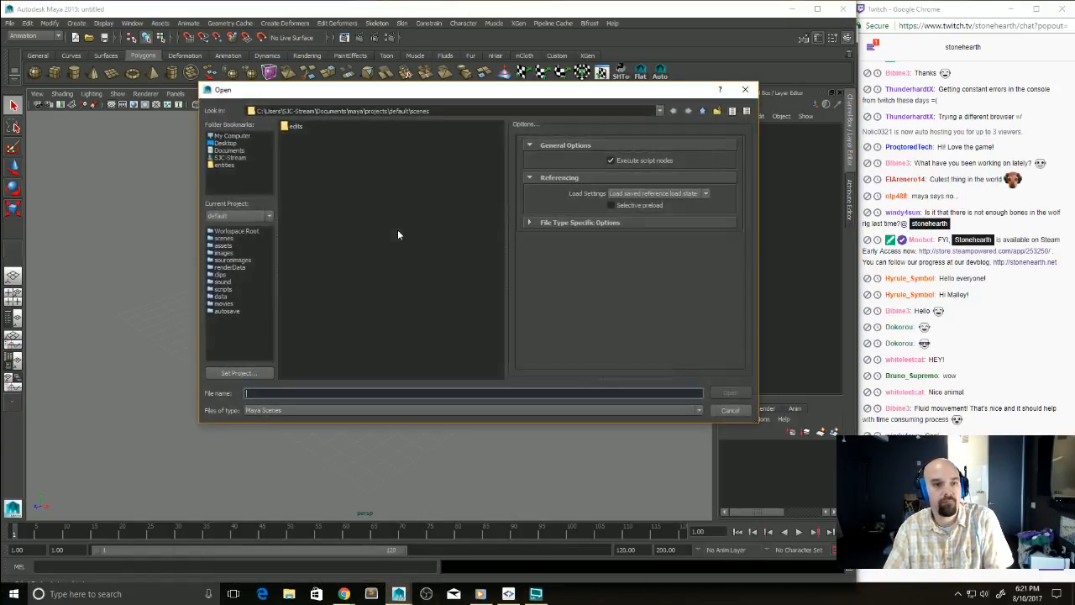
left_click(224, 165)
double_click(307, 151)
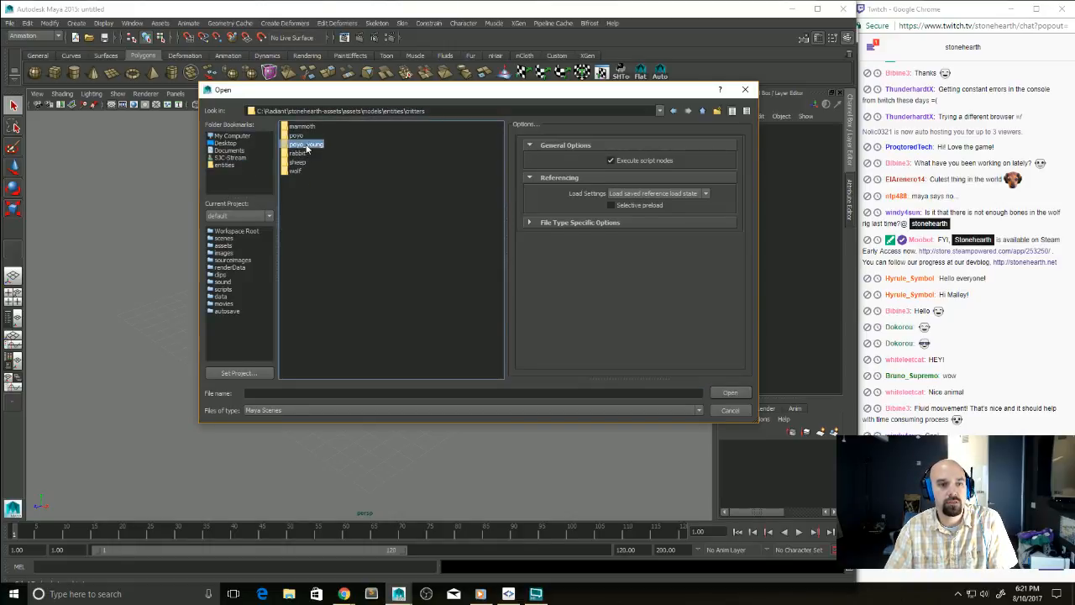
double_click(302, 175)
left_click(303, 173)
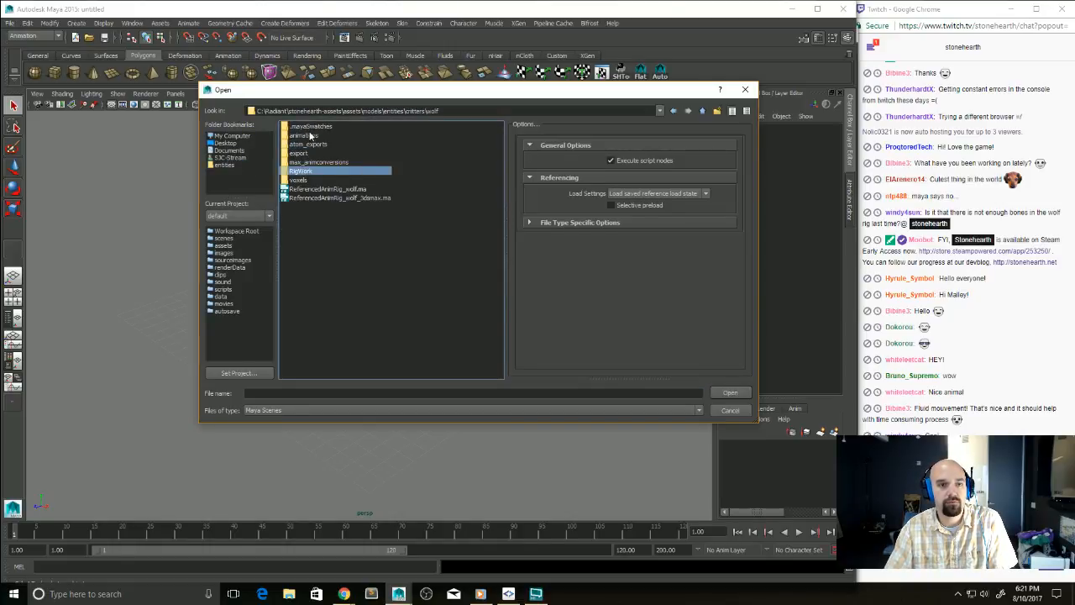
double_click(332, 189)
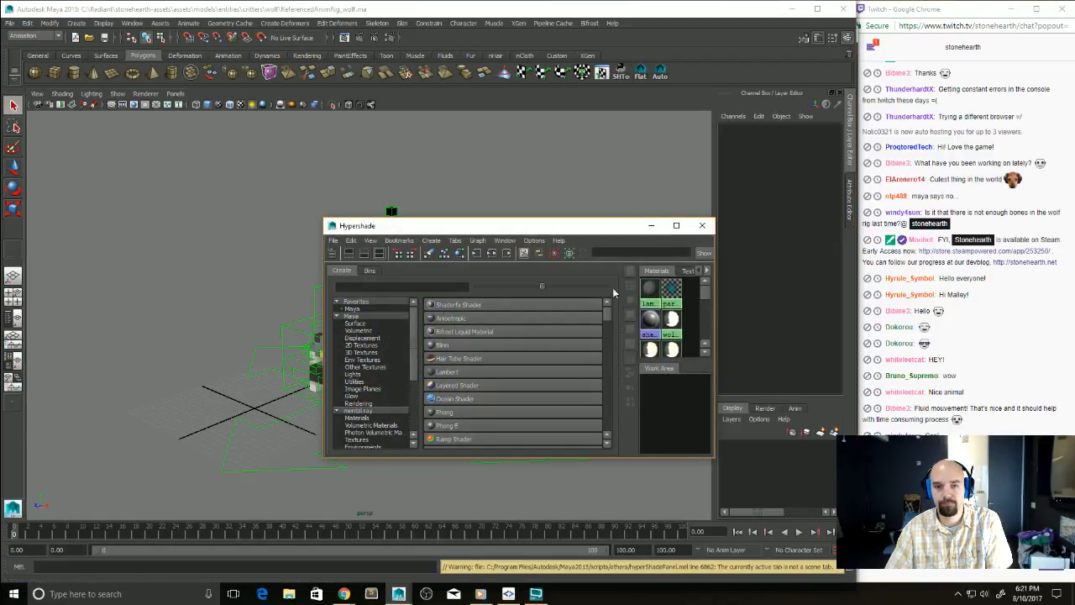
Step: Test how the finished wolf rig follows its lower body control, and undo the move
mouse_move(479, 351)
left_mouse_down("alt")
mouse_move(497, 387)
mouse_move(473, 353)
left_mouse_up("alt")
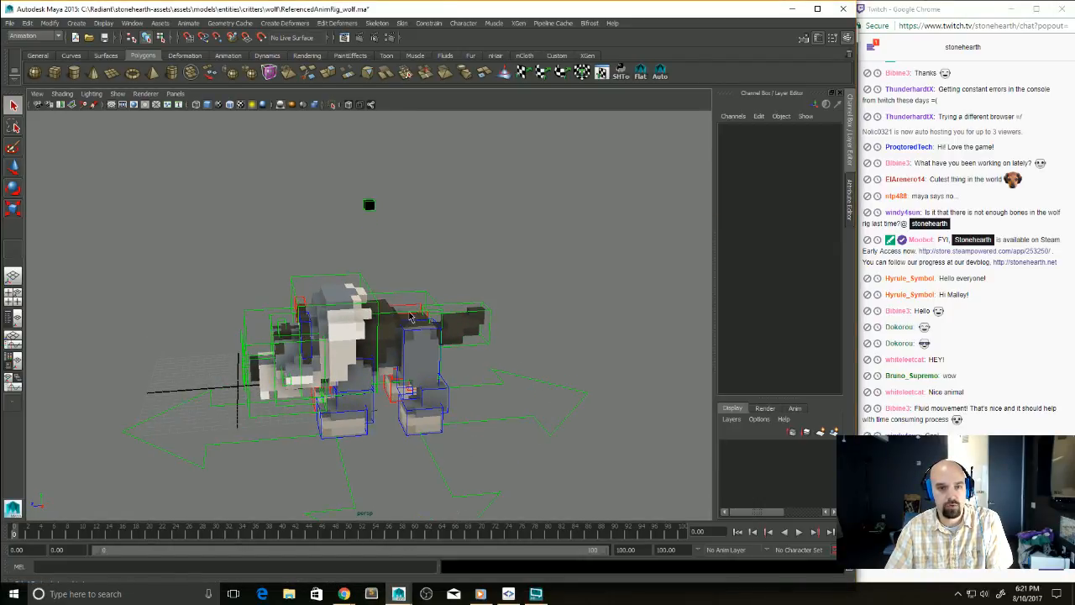
left_click(420, 326)
key("w")
middle_click_drag(439, 410, 494, 347)
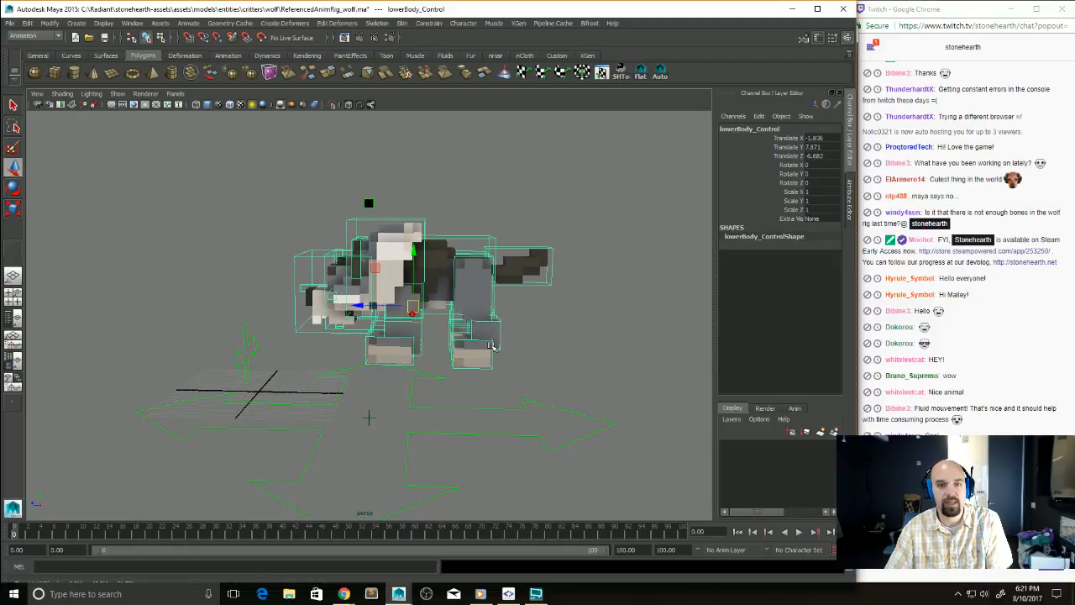
key("ctrl+z")
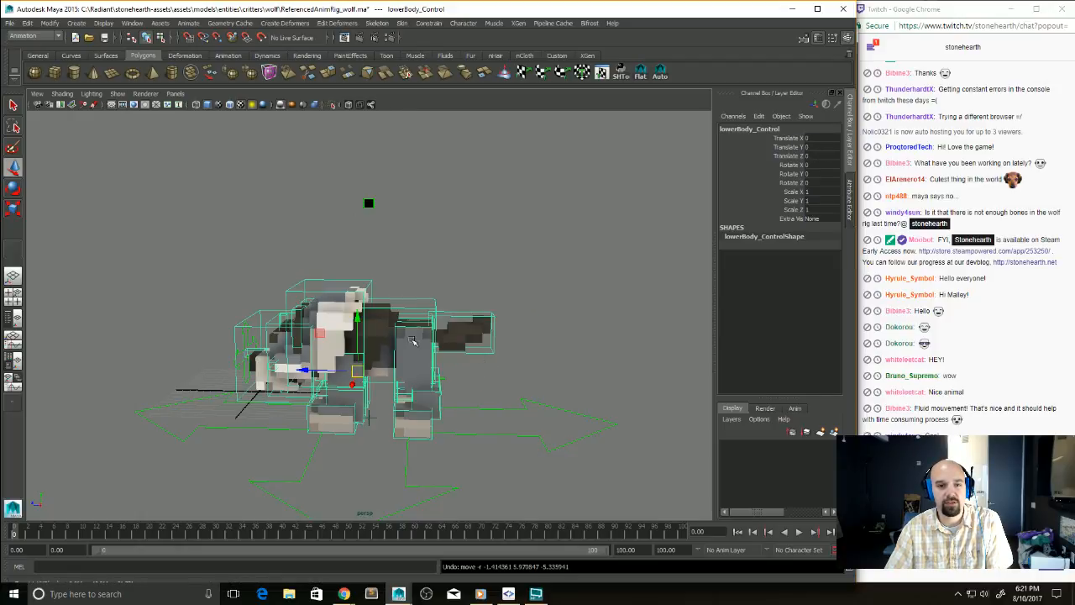
key("ctrl+z")
Step: Try moving the finished rig's body control away from the hindquarters, and undo the moves
left_click(375, 295)
middle_click_drag(374, 288, 294, 320)
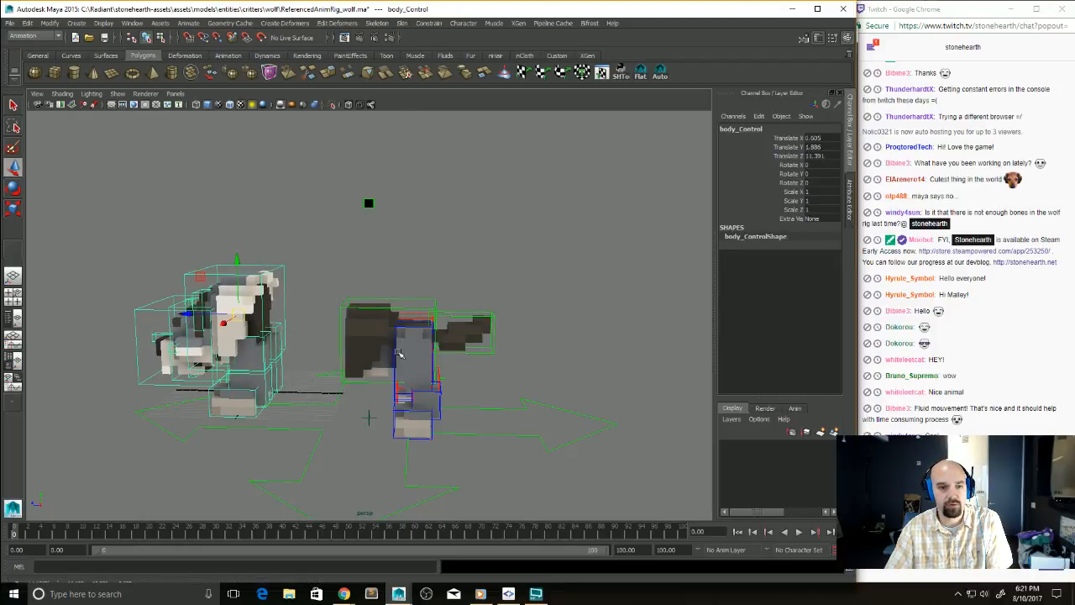
key("ctrl+z")
middle_click_drag(396, 353, 294, 304)
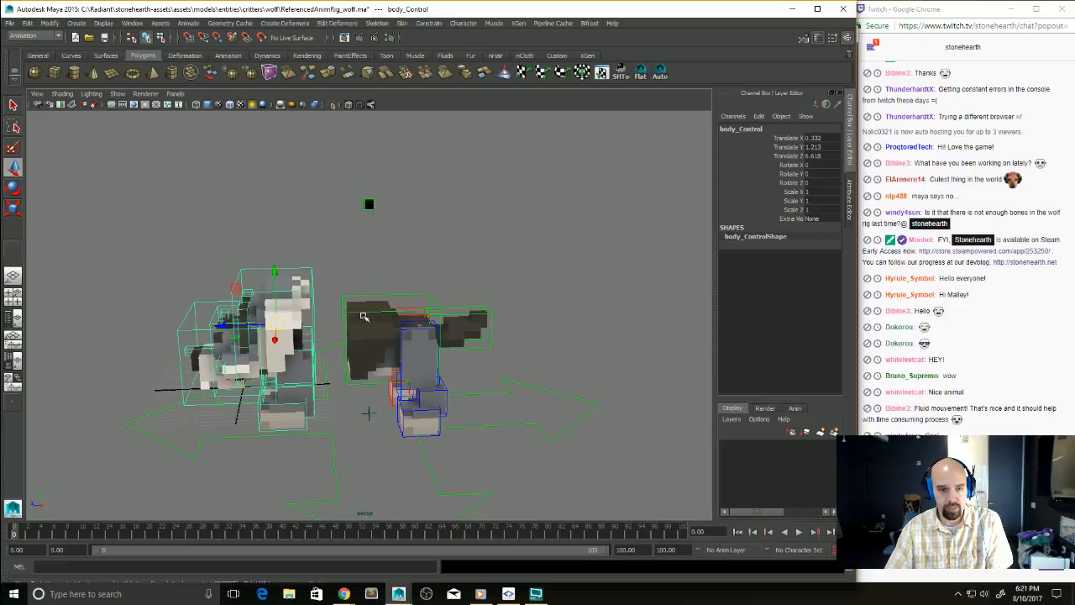
key("ctrl+z")
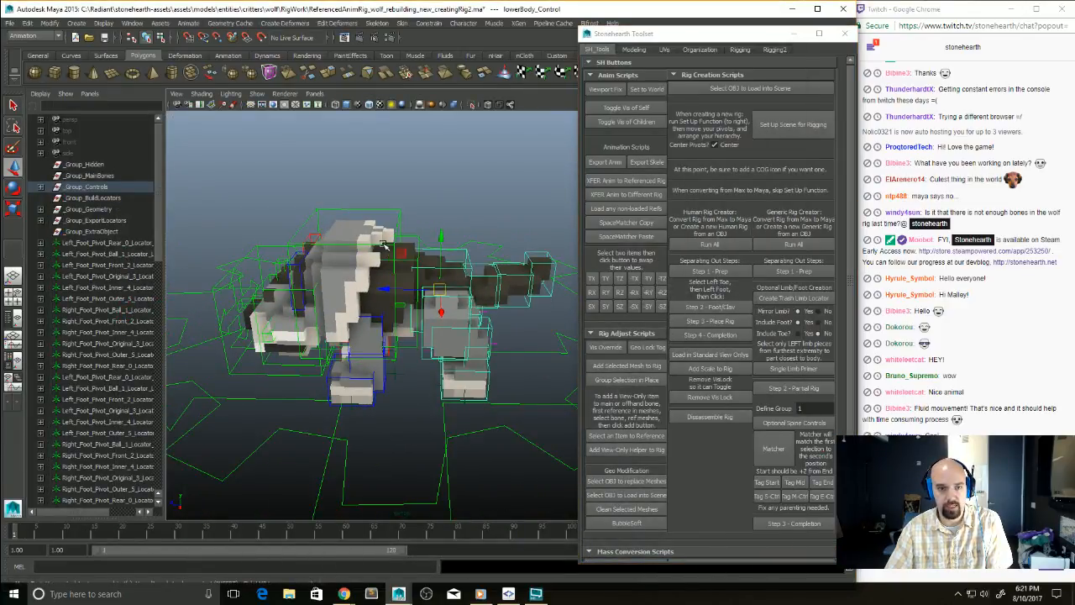
Step: In the rebuilt wolf scene, try moving the neck and body controls forward, and undo the moves
left_click(384, 244)
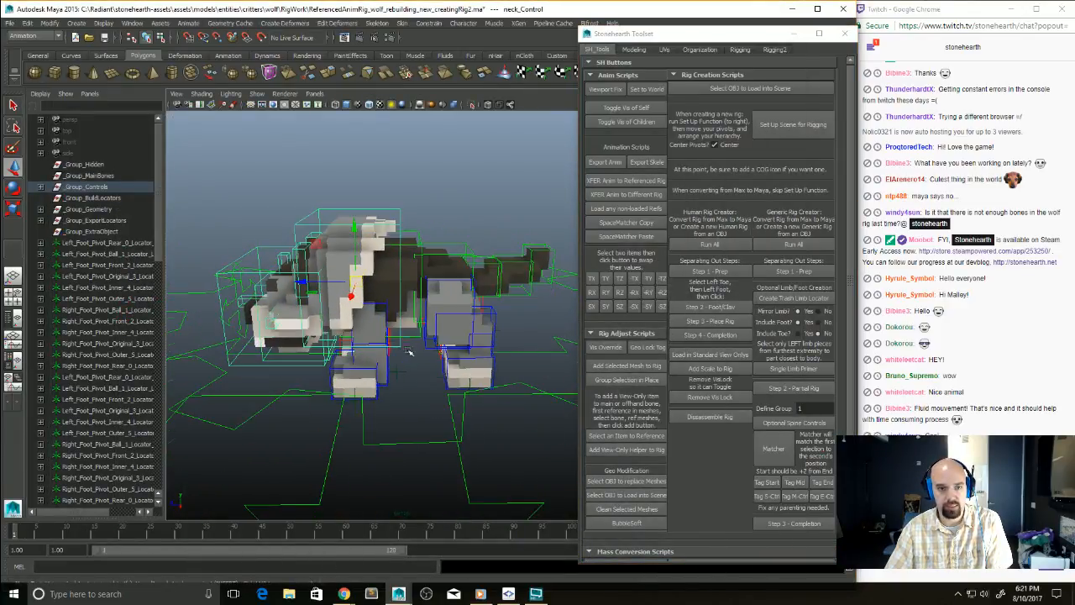
left_click_drag(384, 243, 358, 358)
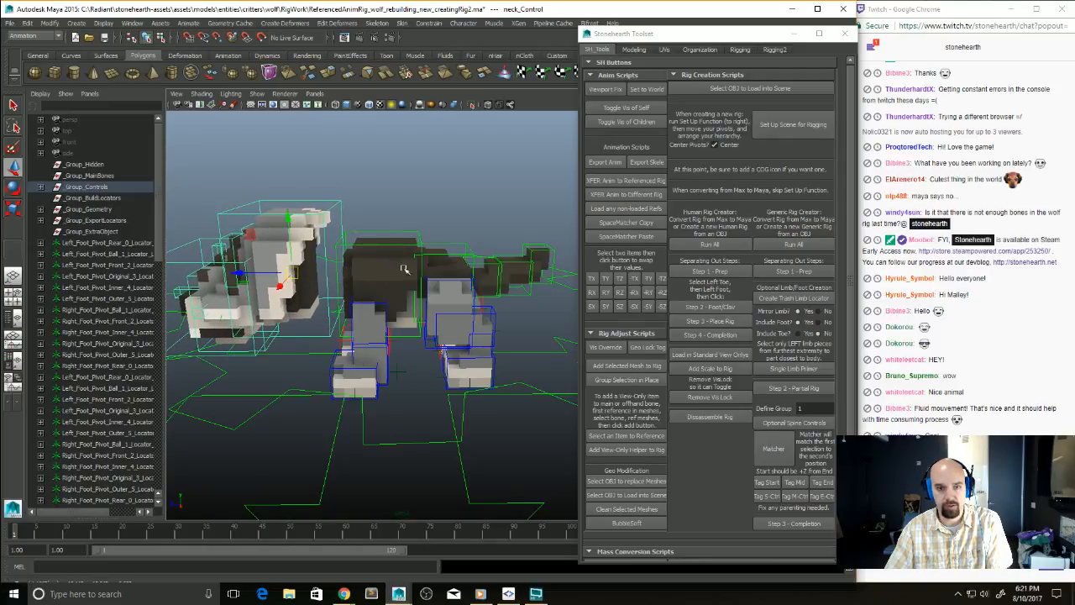
left_click(401, 248)
left_click_drag(401, 249, 363, 307)
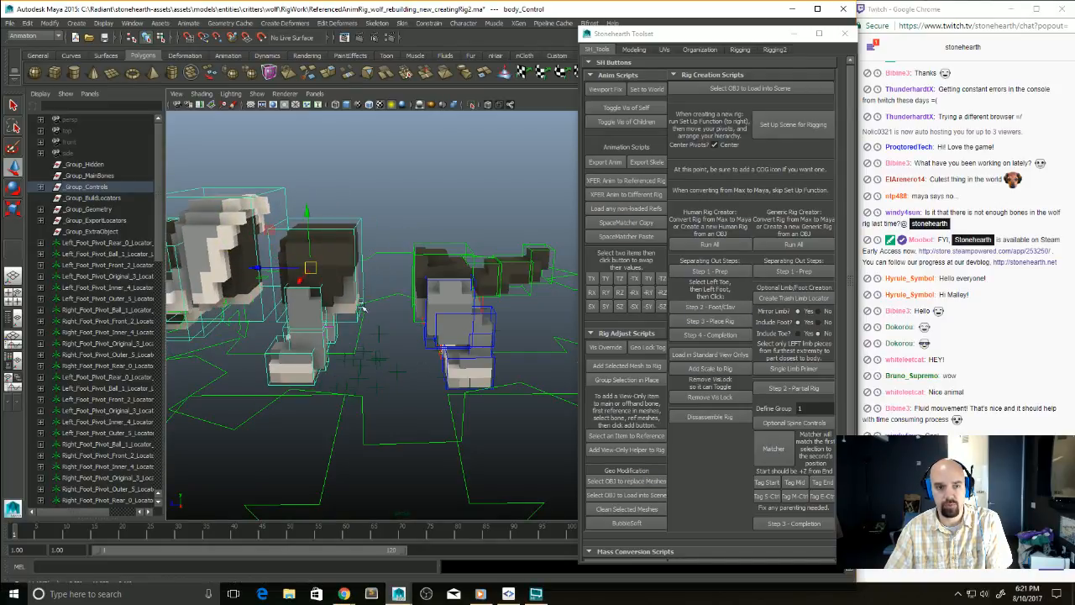
key("ctrl+z")
key("ctrl+z")
key("ctrl+z")
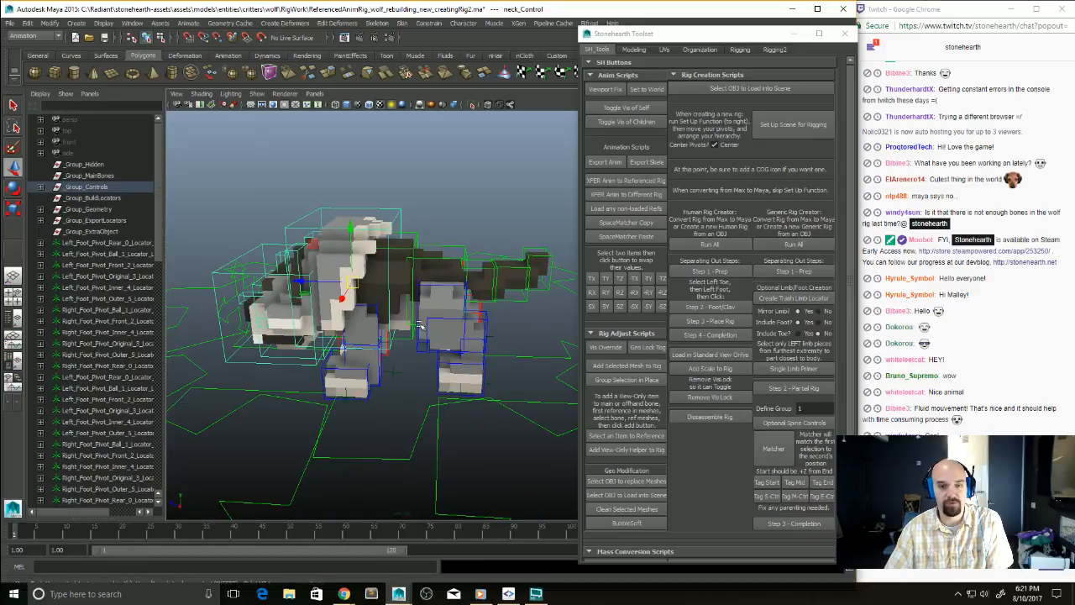
Step: Create the Optional Spine Controls for group 1 on the partial wolf rig
left_click_drag(421, 326, 408, 302, "alt")
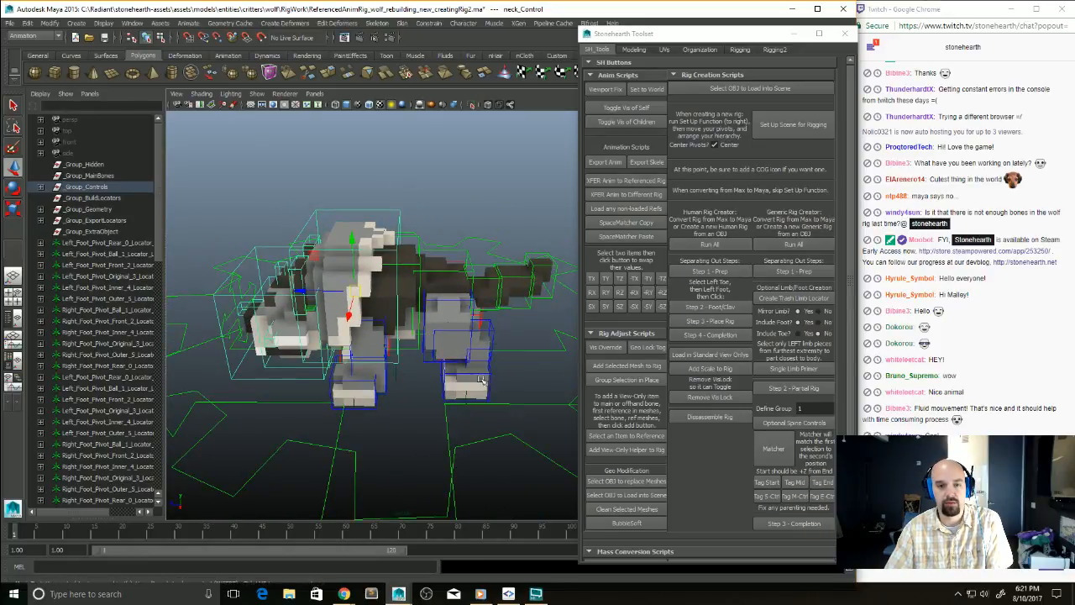
left_click_drag(488, 376, 508, 296, "alt")
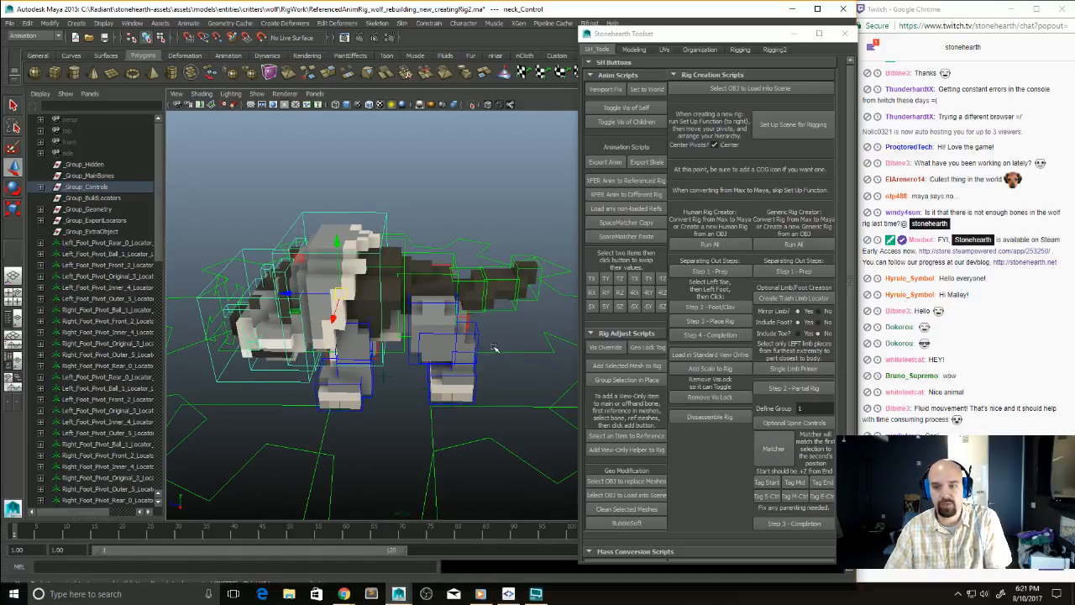
left_click_drag(486, 343, 437, 307, "alt")
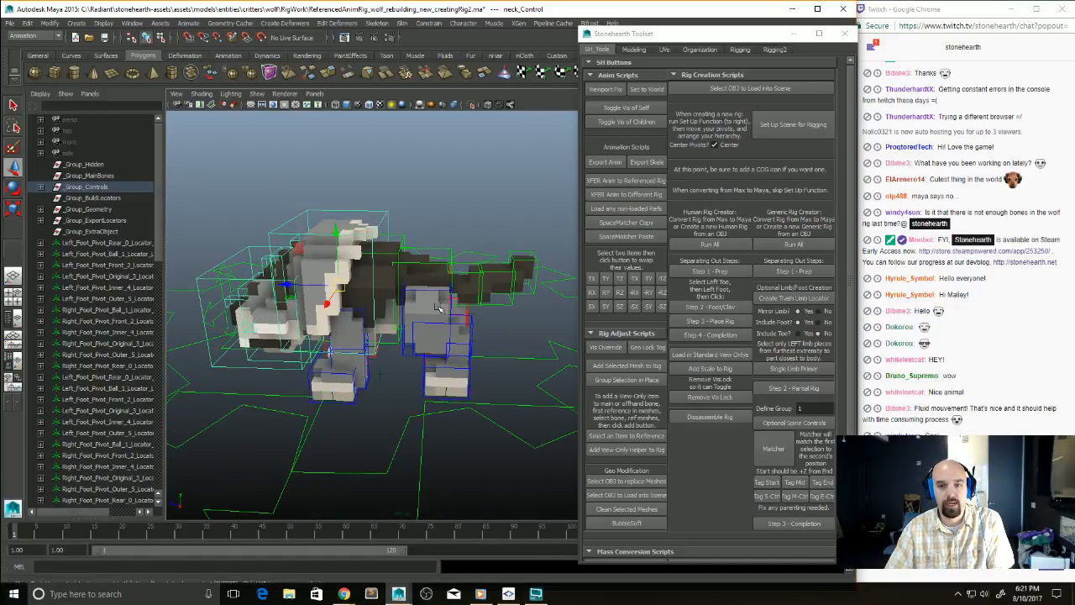
left_click(775, 424)
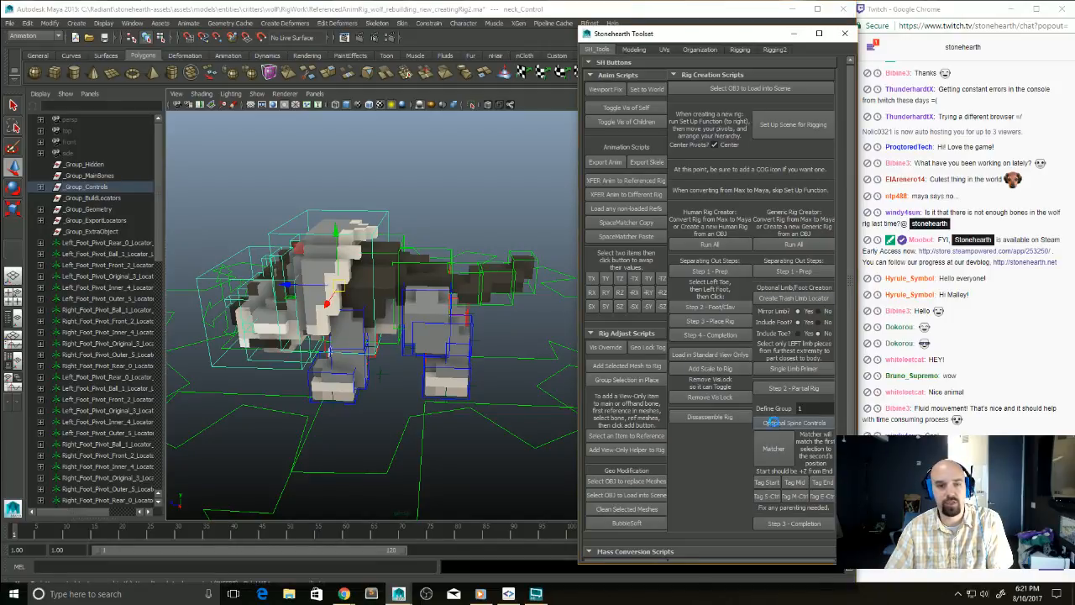
Step: Use Matcher to position the pelvis control at the lower body and the chest control at the front of the body
key("q")
left_click(432, 288, "shift")
left_click(774, 449)
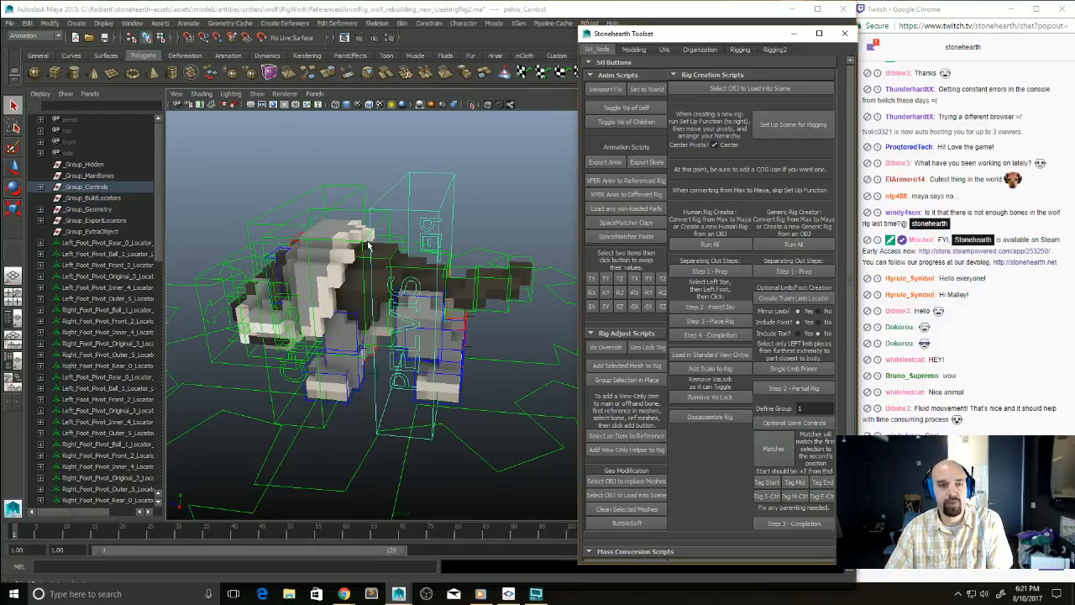
left_click(299, 234)
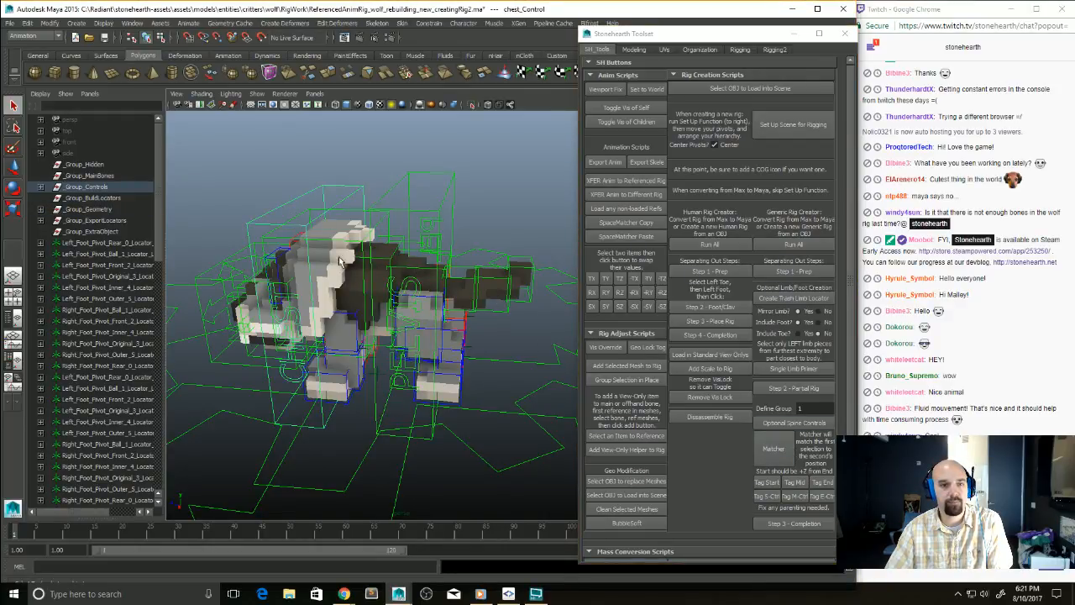
left_click(774, 447)
Step: Scale the chest control down around the torso, and fit the pelvis control closely to the lowerBody mesh
left_click_drag(460, 321, 367, 324, "alt")
key("r")
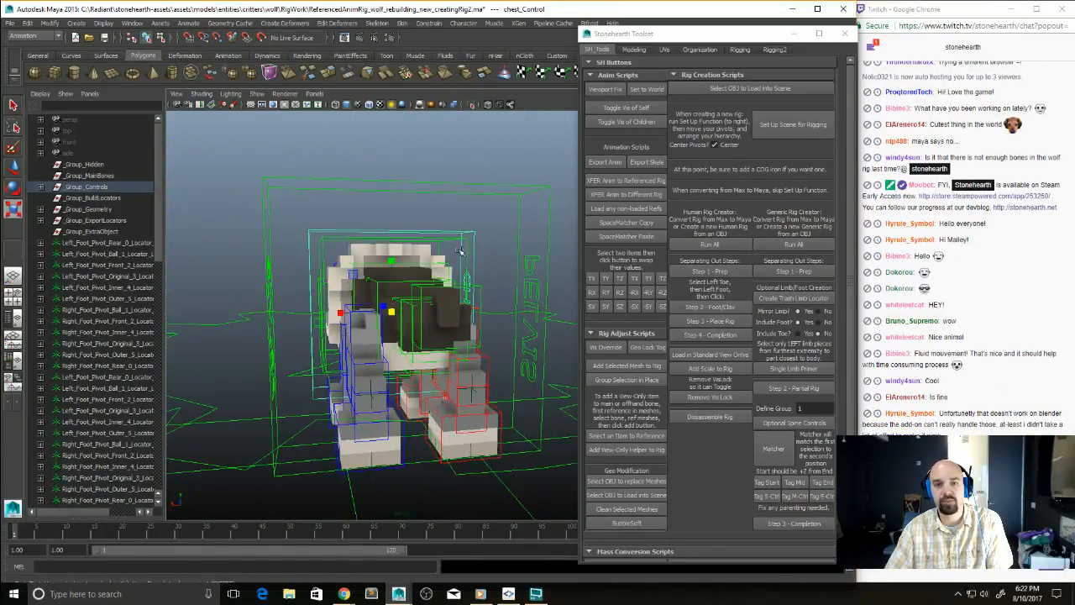
left_click(521, 245)
left_click_drag(470, 261, 538, 308, "alt")
key("q")
left_click(459, 334, "shift")
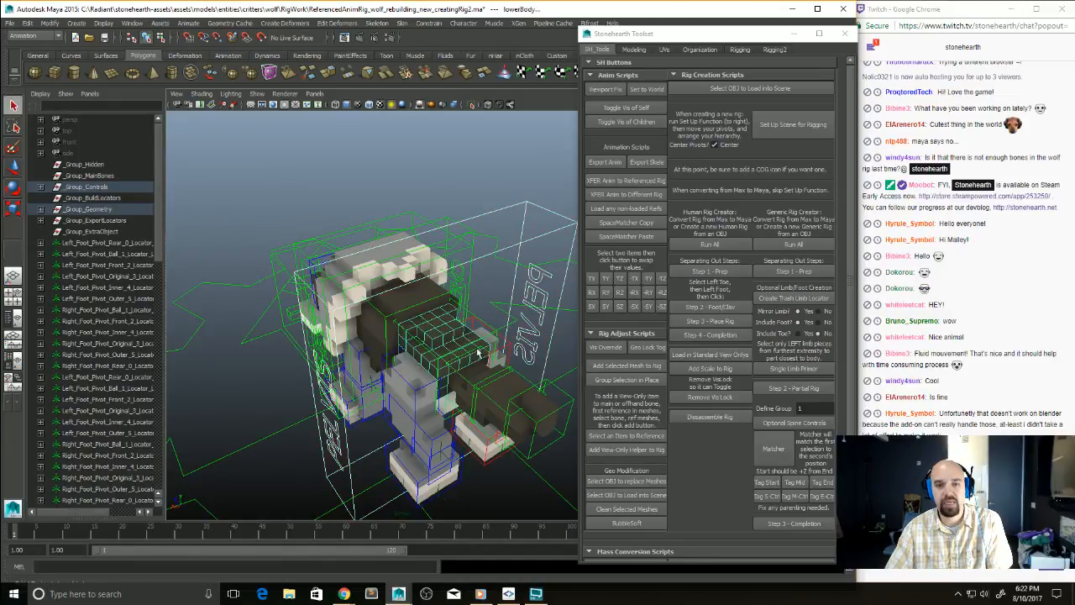
left_click_drag(459, 334, 405, 308, "alt")
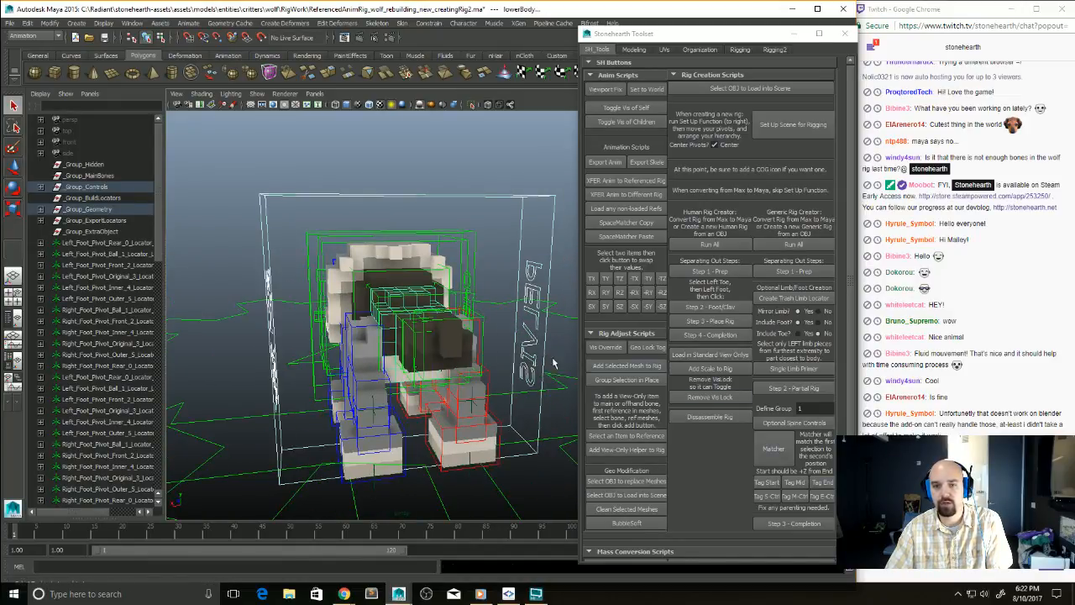
left_click(518, 360)
key("w")
left_click_drag(518, 359, 563, 336, "alt")
key("q")
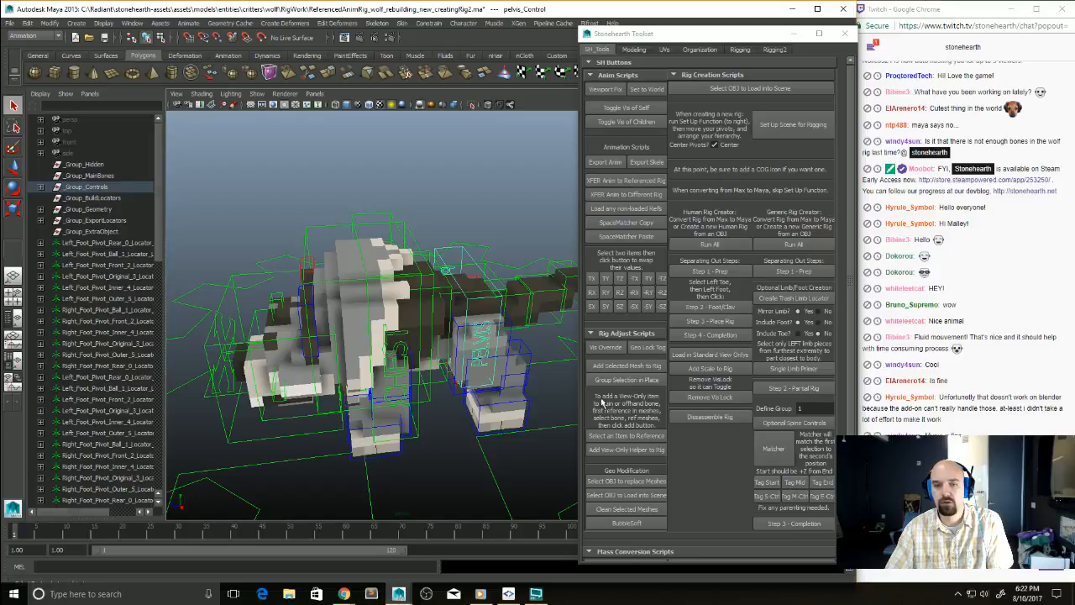
Step: Tag the pelvis and lower body controls as the end of spine group 1, and the chest and body controls as its start
left_click(828, 497)
left_click(482, 294)
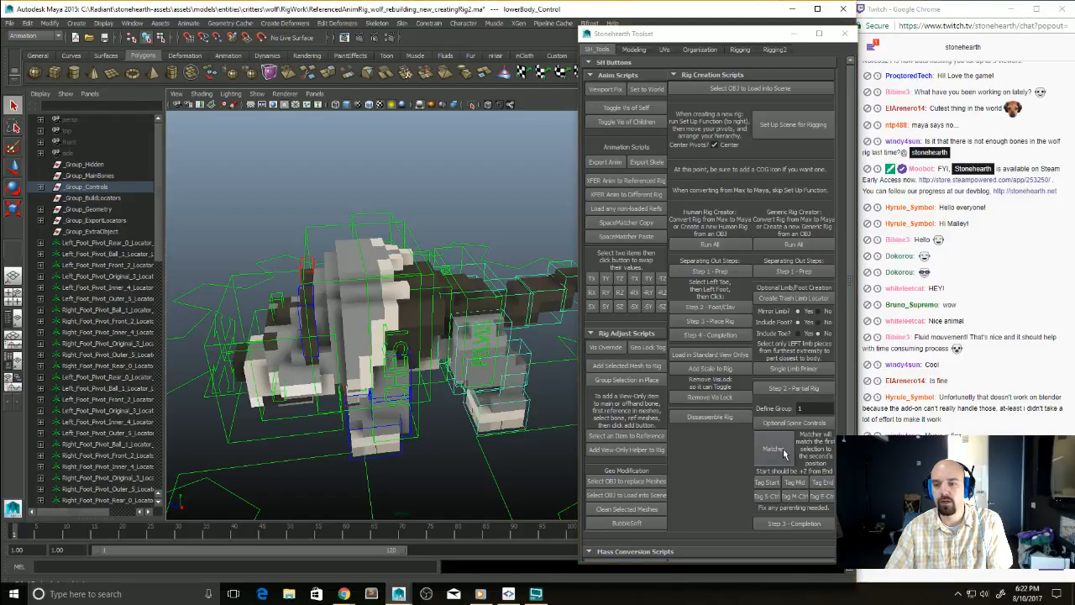
left_click(822, 484)
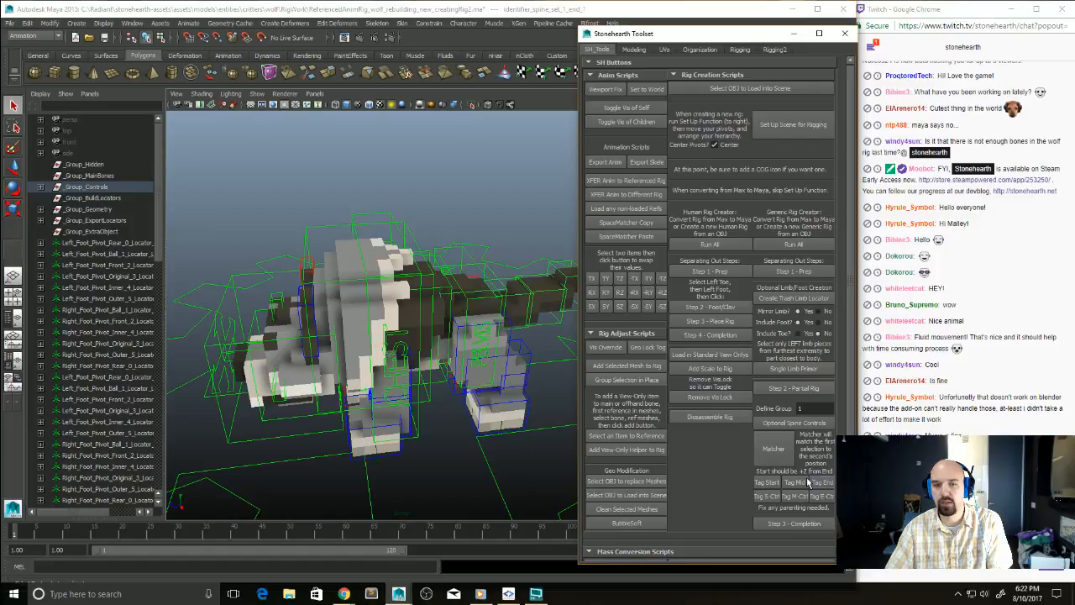
left_click(398, 348)
left_click(767, 498)
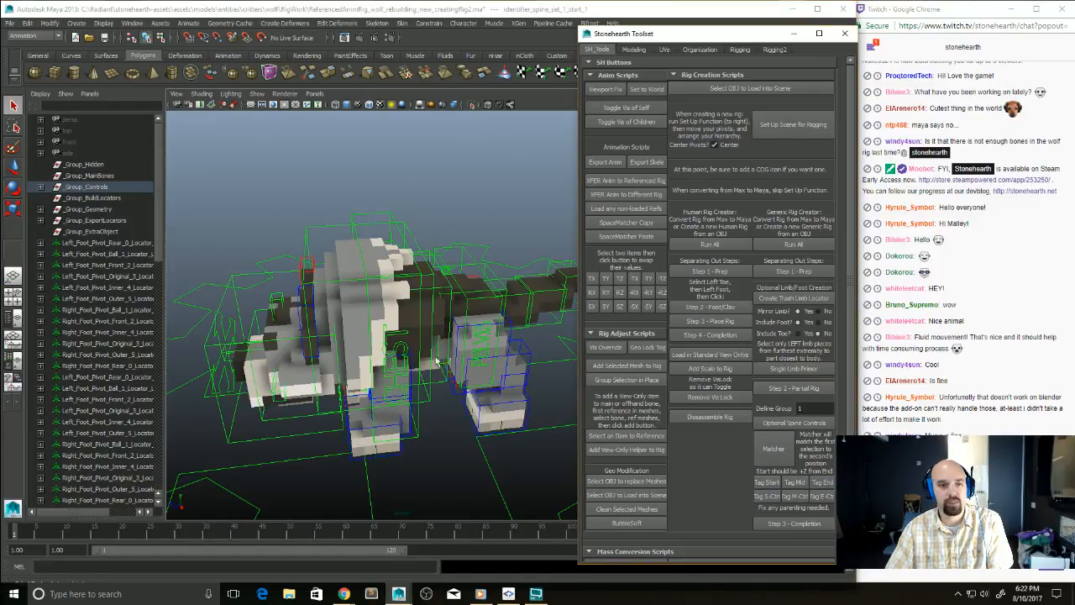
Step: Define spine group 2, tagging the head control as its start and the neck control as its end
left_click_drag(438, 363, 467, 351, "alt")
left_click_drag(414, 376, 571, 416, "alt")
left_click(794, 423)
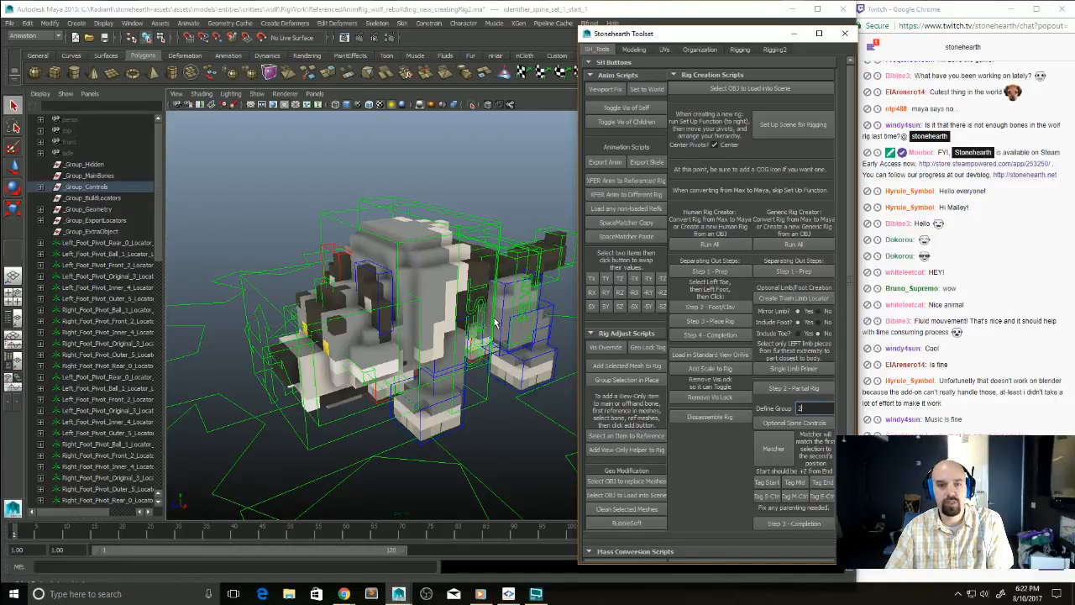
left_click(336, 321)
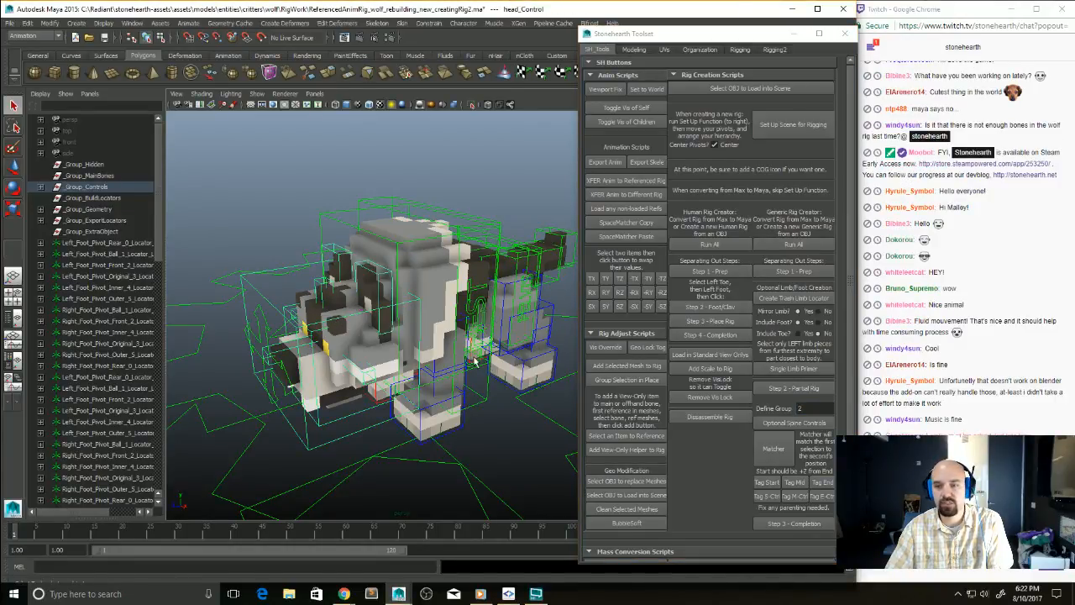
left_click(767, 498)
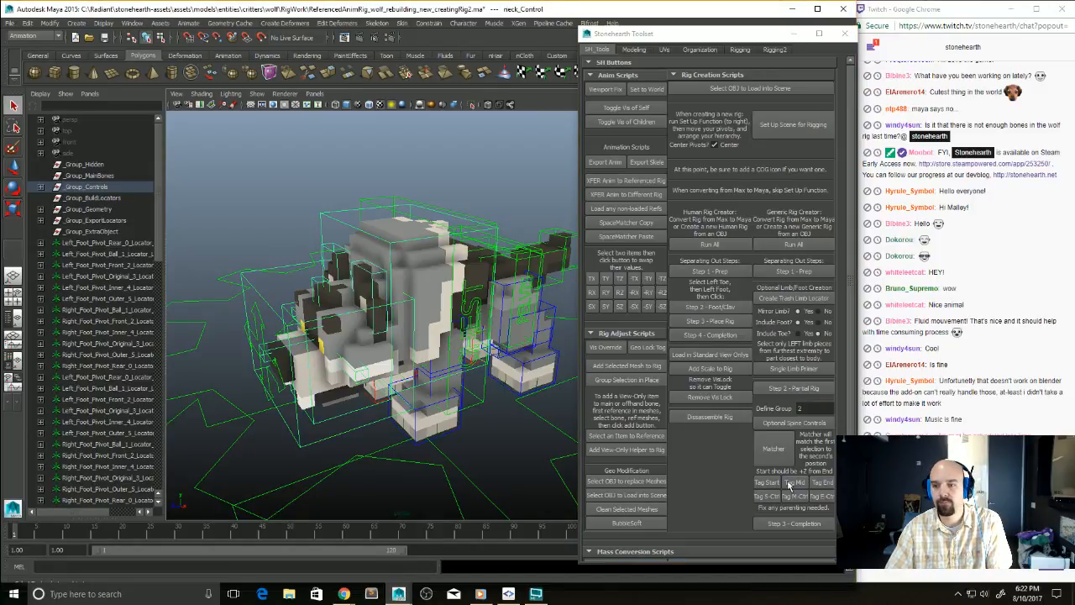
left_click(825, 496)
left_click(821, 484)
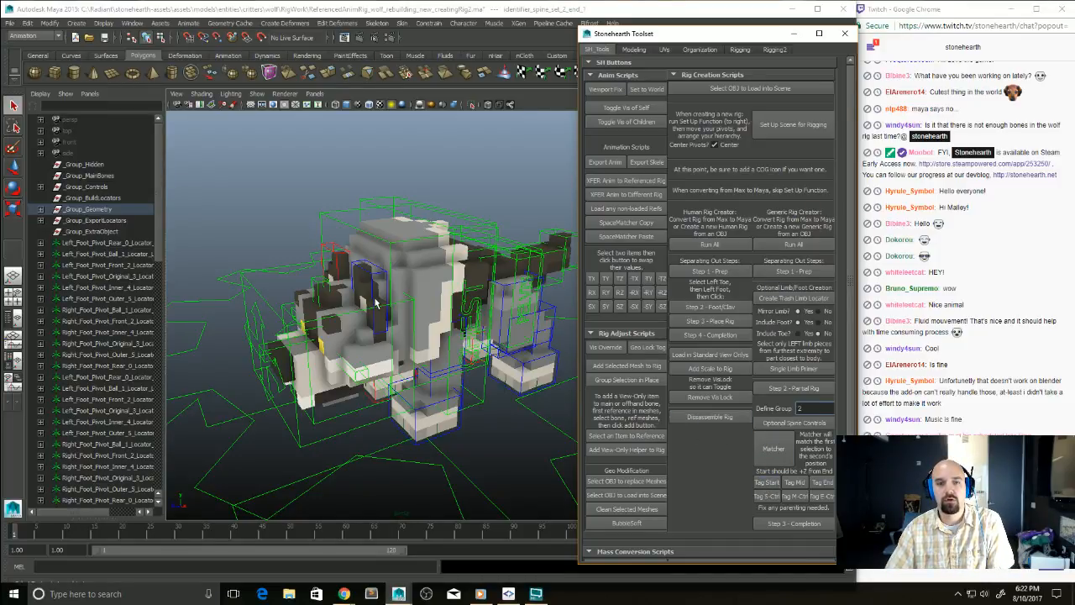
left_click_drag(492, 384, 645, 454, "alt")
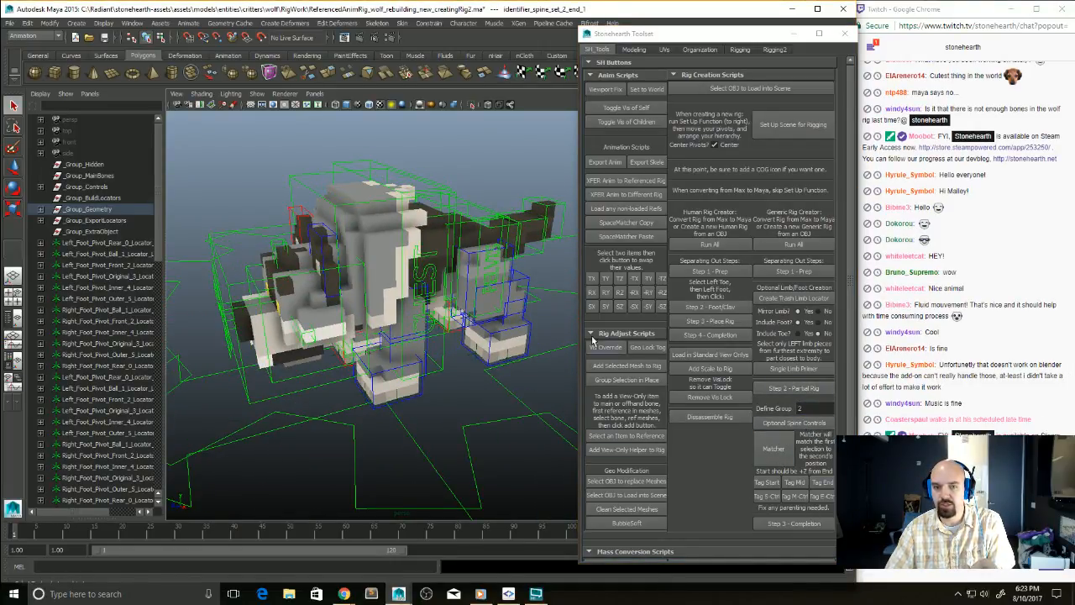
Step: Try using Matcher to position the chest control at the head control's location
left_click(439, 277)
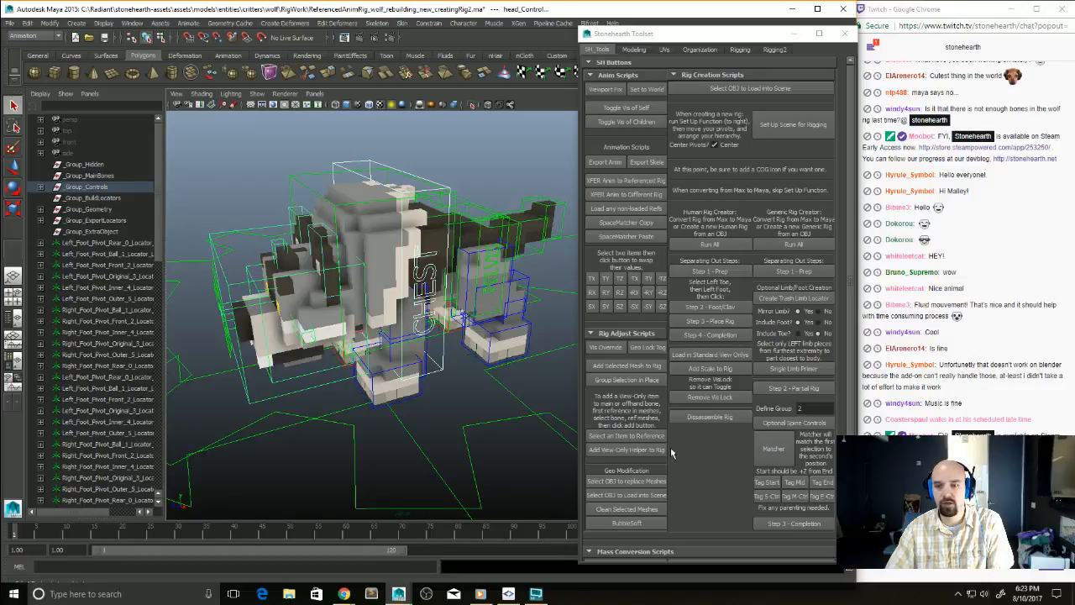
left_click(764, 454)
left_click(375, 284)
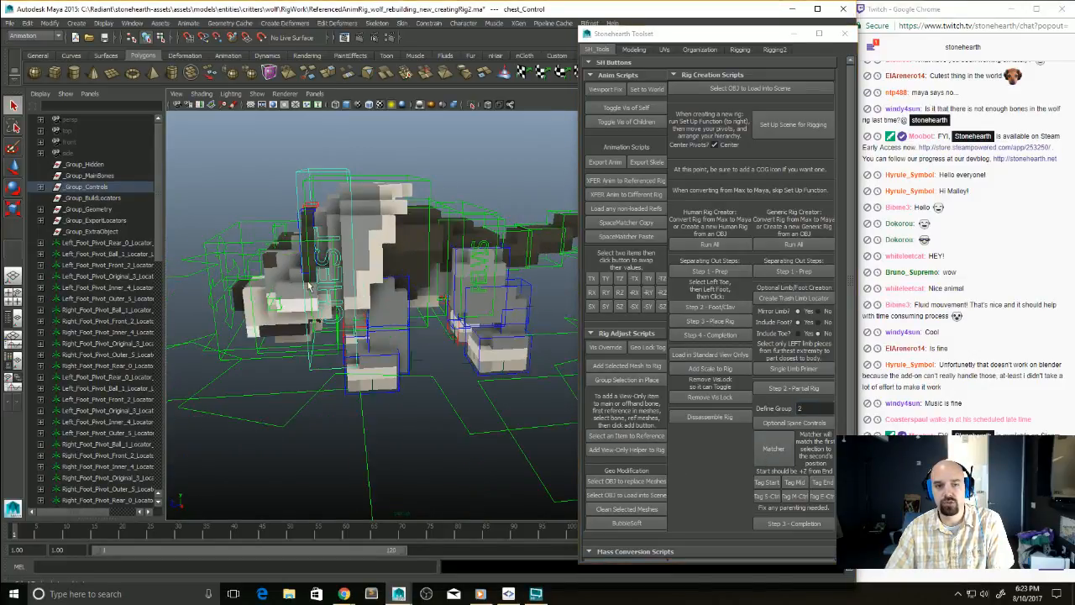
key("w")
left_click_drag(327, 279, 332, 267, "alt")
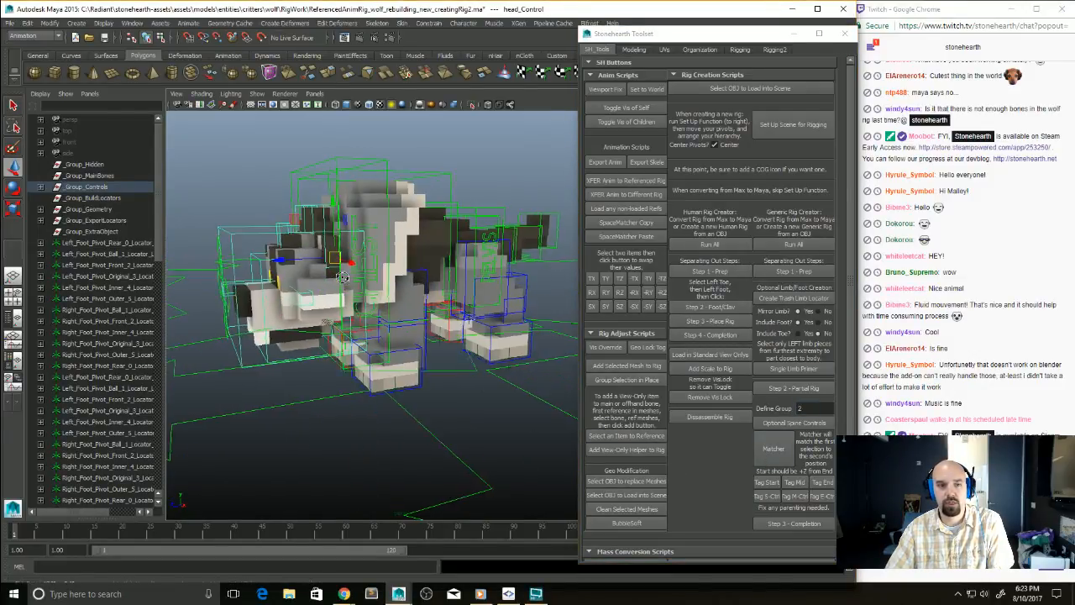
left_click(372, 289, "shift")
left_click_drag(425, 306, 466, 333, "alt")
left_click_drag(470, 275, 429, 220, "alt")
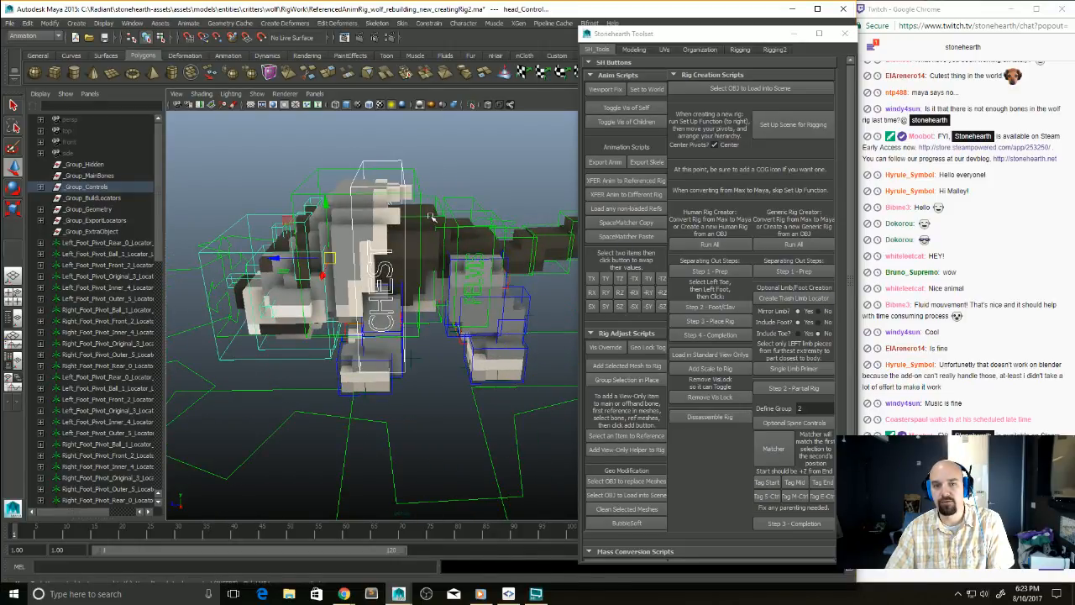
Step: Run the Step 3 - Completion script for the generic rig, and move the Stonehearth Toolset window clear of the finished wolf rig
left_click_drag(475, 249, 453, 301, "alt")
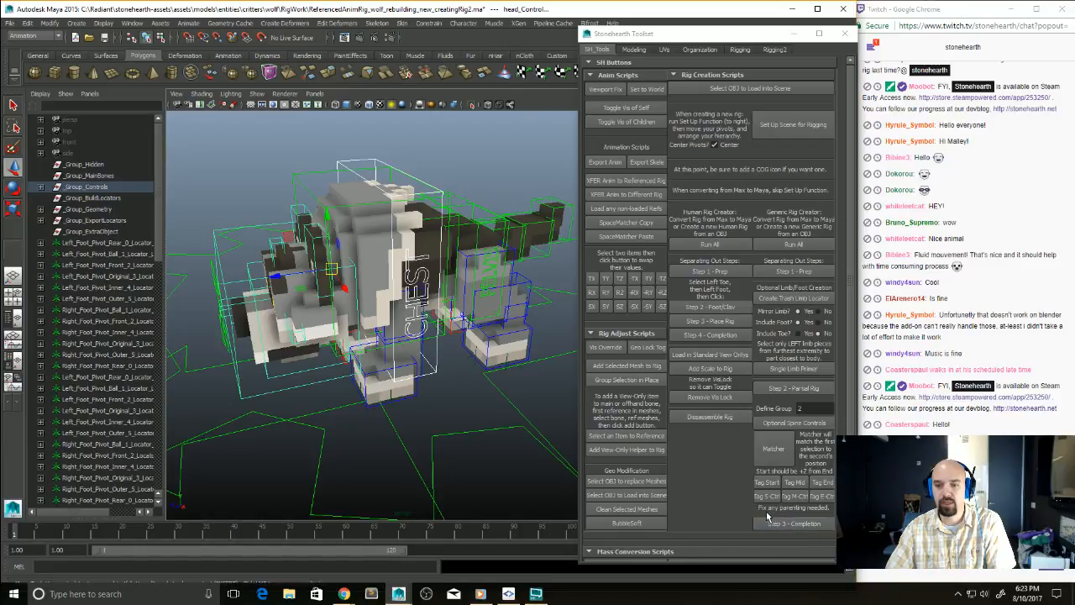
left_click_drag(456, 380, 453, 414, "alt")
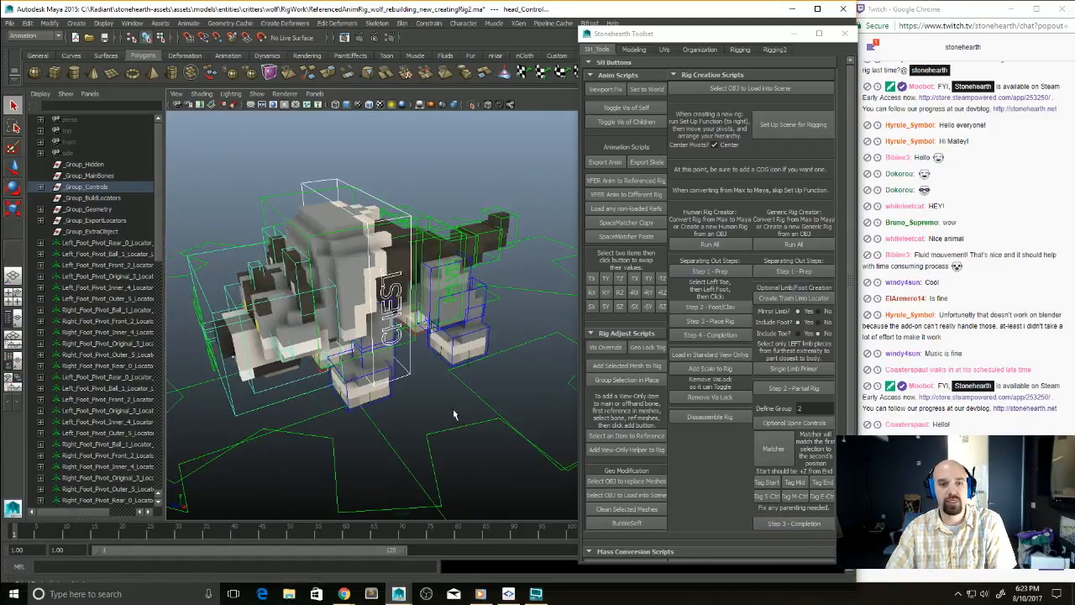
left_click(771, 525)
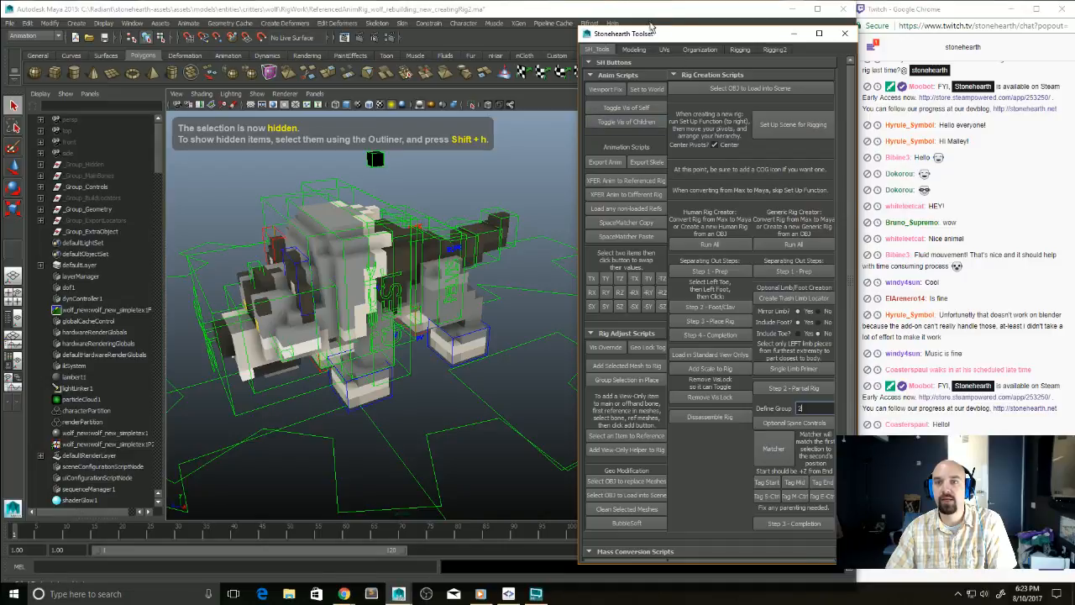
left_click_drag(647, 35, 1074, 36)
scroll(526, 356, "up", 6)
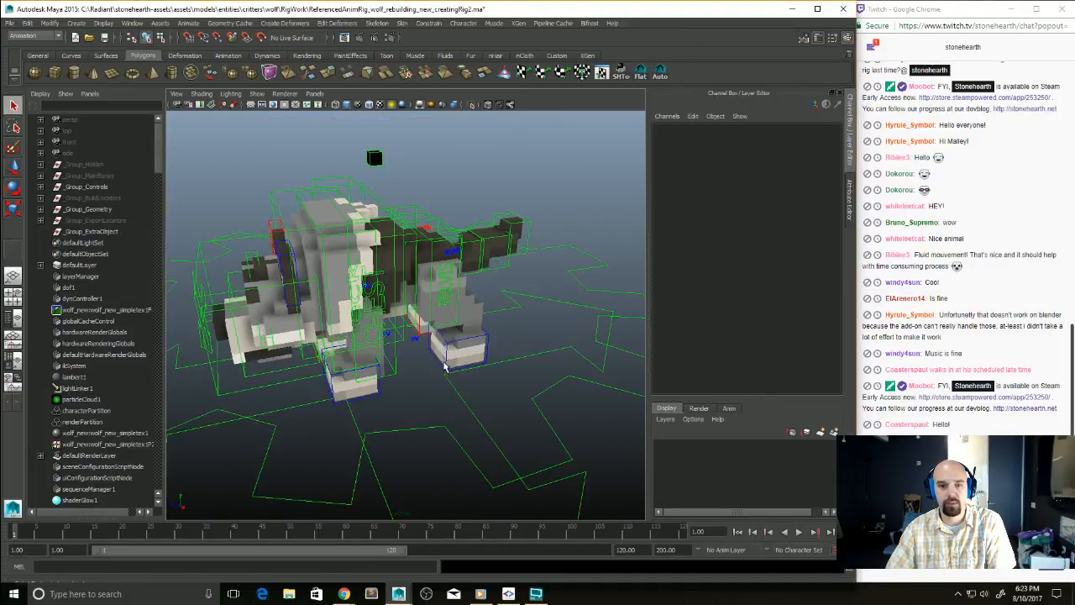
Step: Test-move the pelvis control about -1.3 in X and 1.7 in Y to check the wolf's rear legs, and undo the move
left_click(480, 424)
left_click(480, 423)
left_click_drag(526, 432, 528, 387, "alt")
left_click(468, 401)
left_click(481, 281)
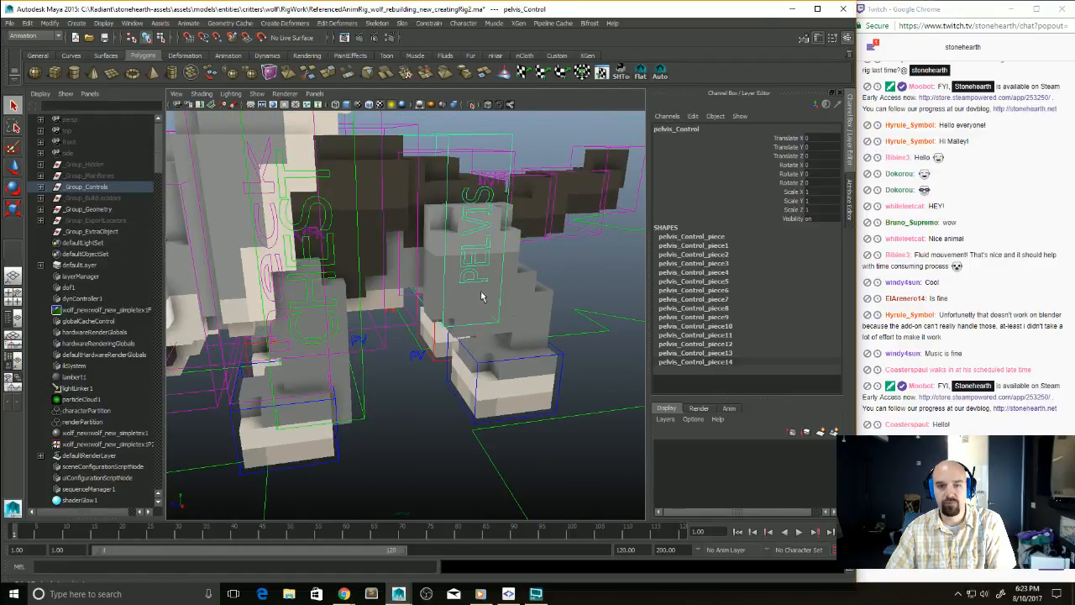
left_click_drag(481, 280, 525, 321, "alt")
middle_click_drag(525, 321, 525, 342)
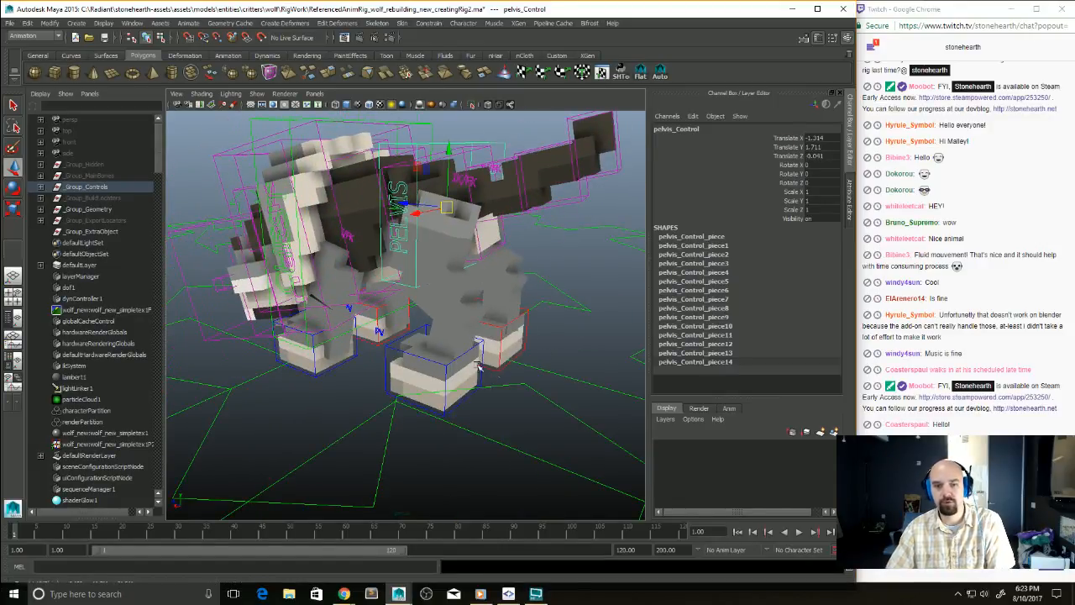
key("ctrl+z")
key("ctrl+z")
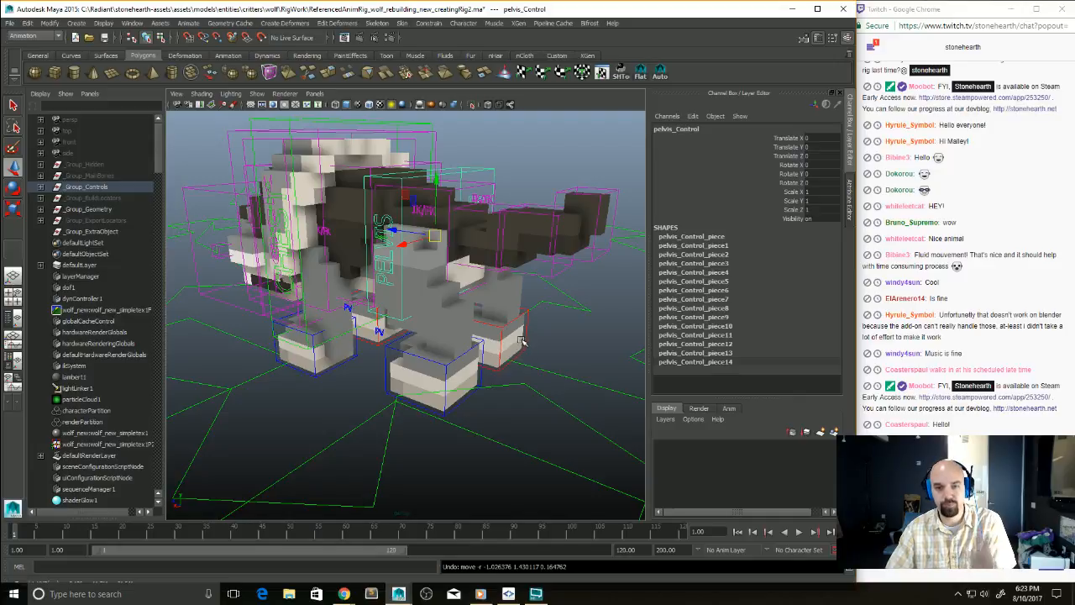
Step: Undo the rig completion to return the wolf rig to its unfinished build stage
left_click(526, 350)
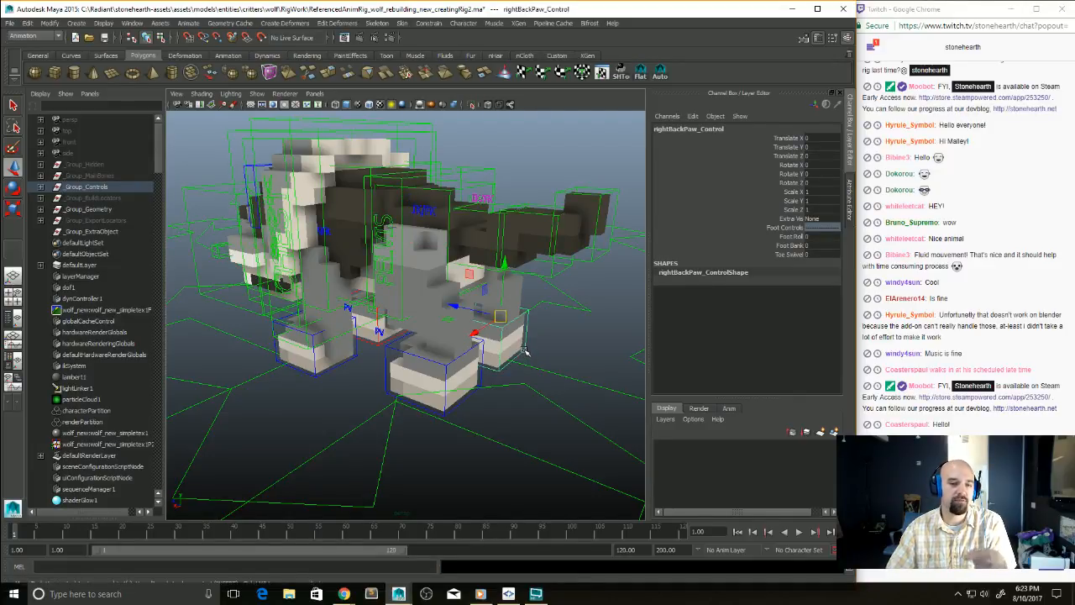
key("ctrl+z")
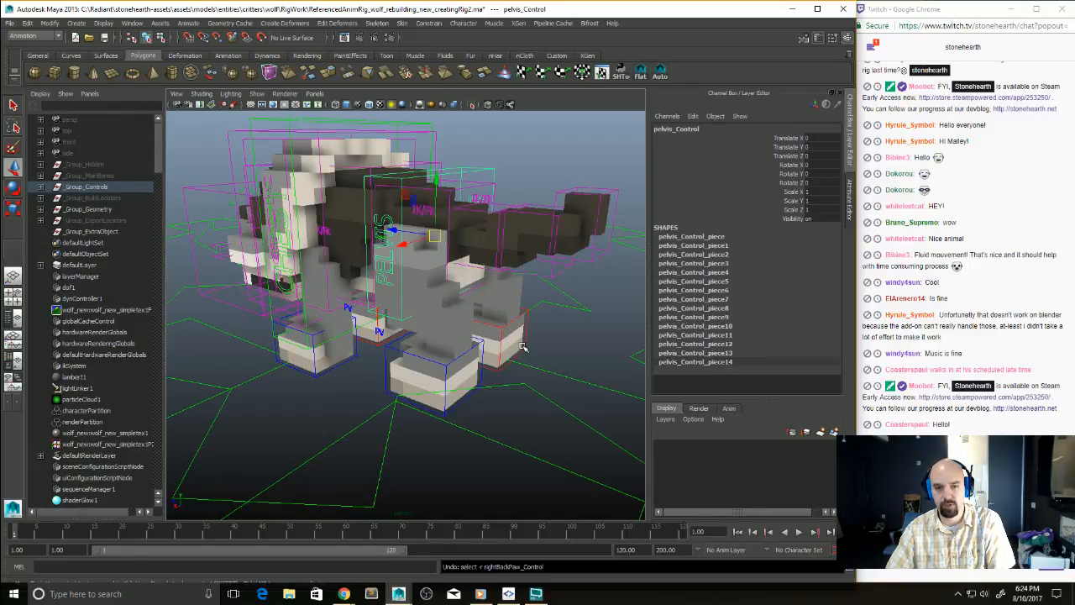
key("ctrl+z")
key("ctrl+z")
key("ctrl+z")
key("ctrl+z")
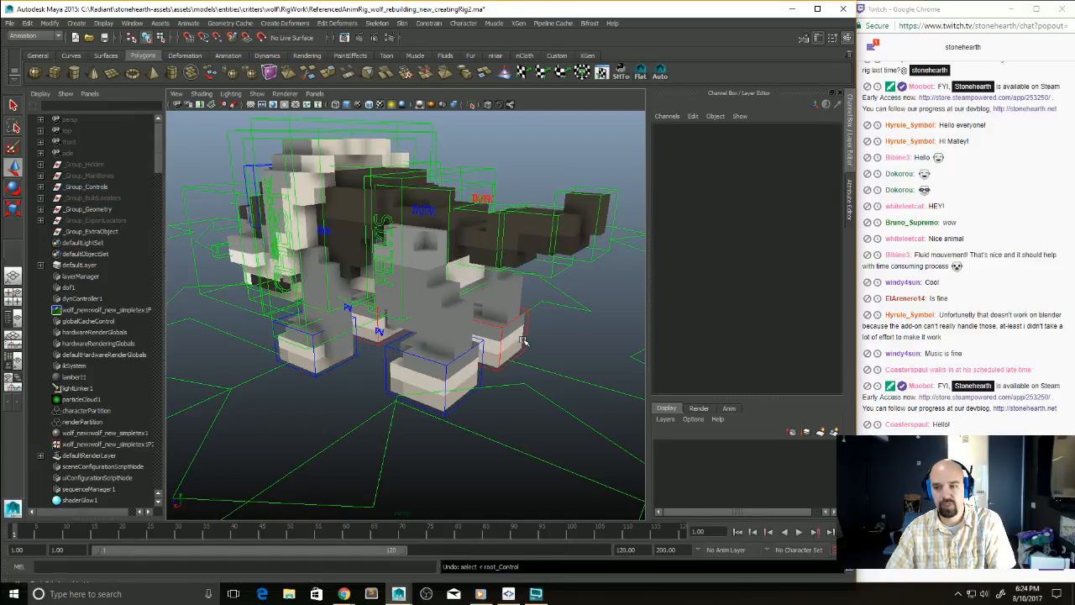
key("ctrl+z")
Step: Locate leftBackPaw_Control in the rig hierarchy and examine its parent, leftBackLeg3_Control
left_click_drag(515, 348, 476, 359, "alt")
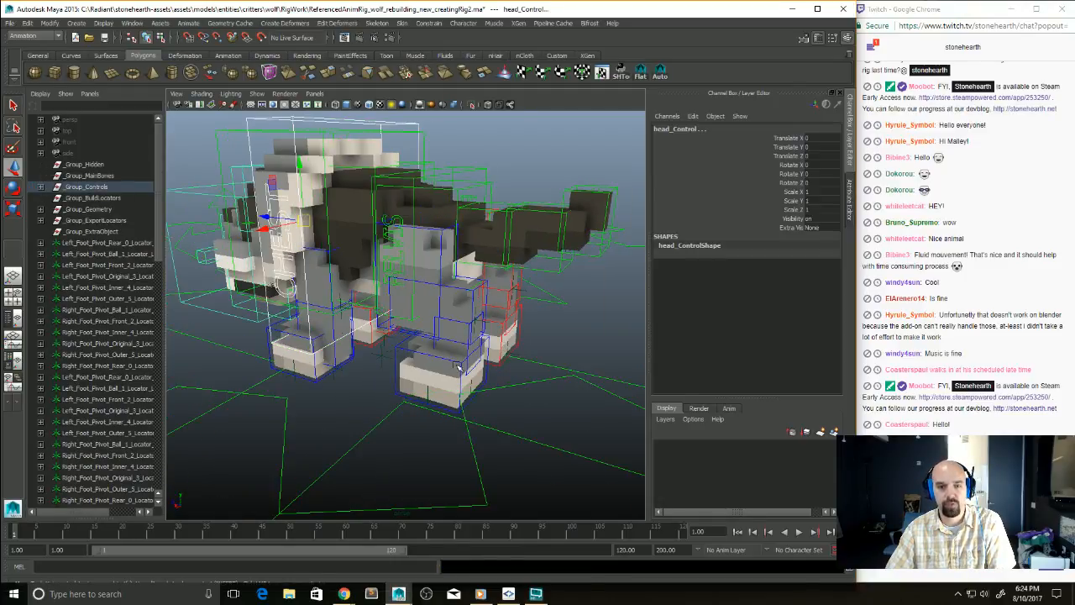
key("f")
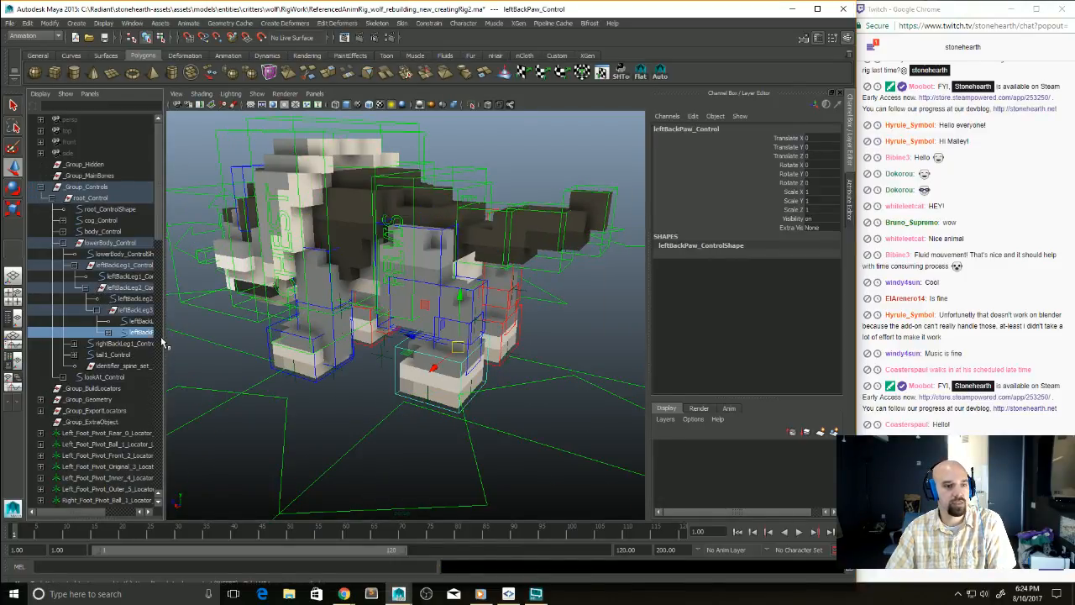
left_click_drag(165, 333, 209, 336)
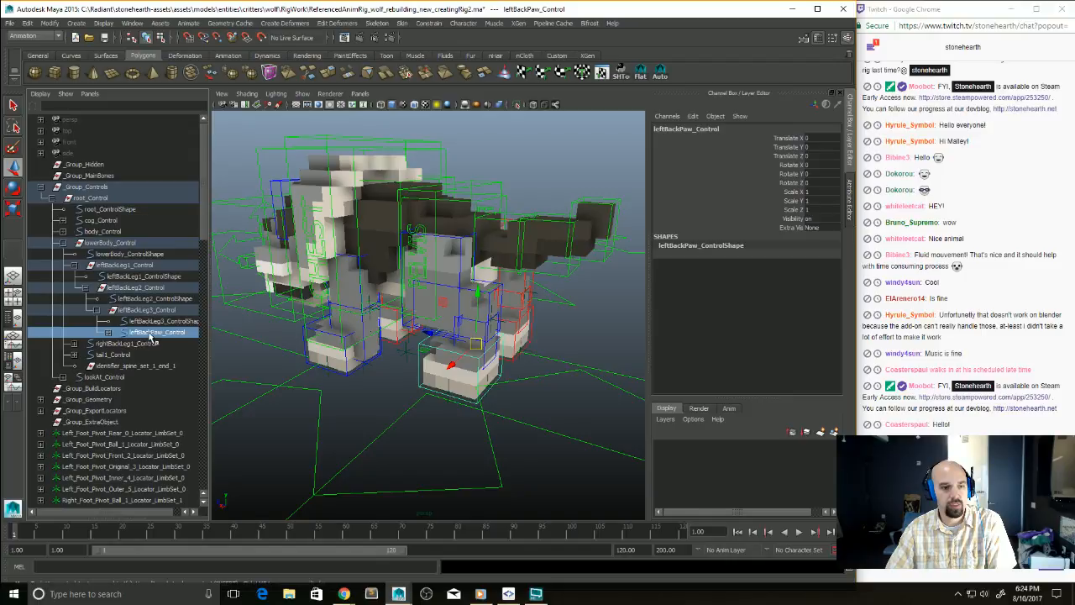
left_click(146, 310)
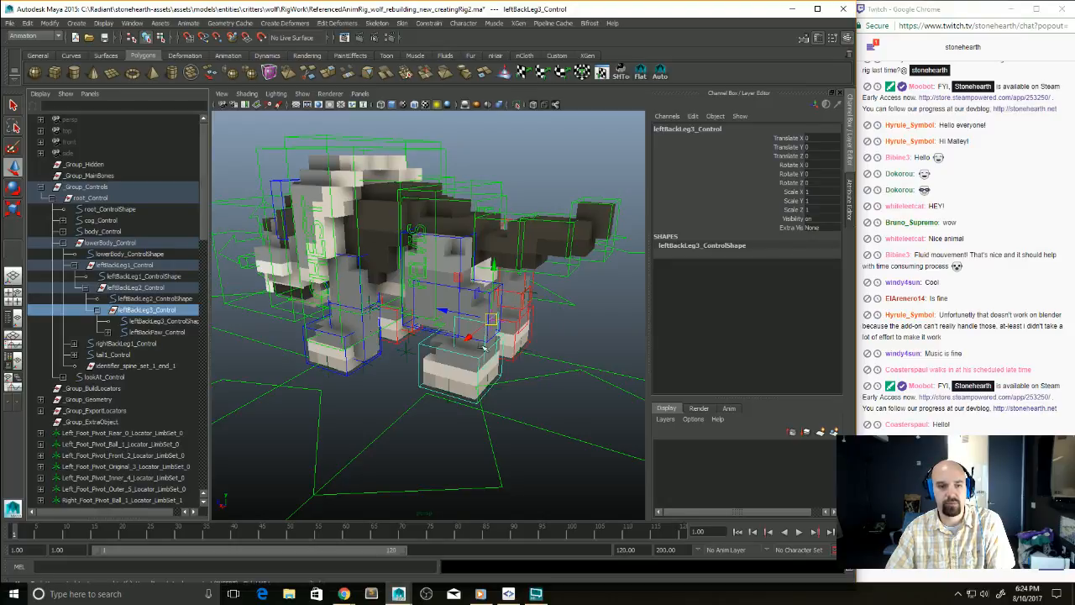
left_click_drag(484, 347, 564, 408, "alt")
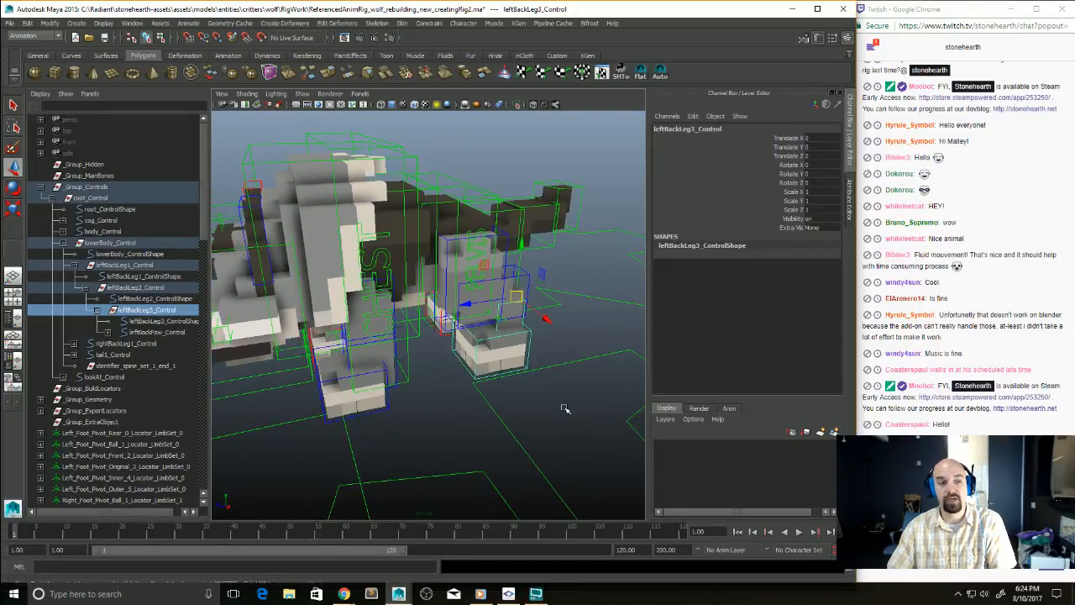
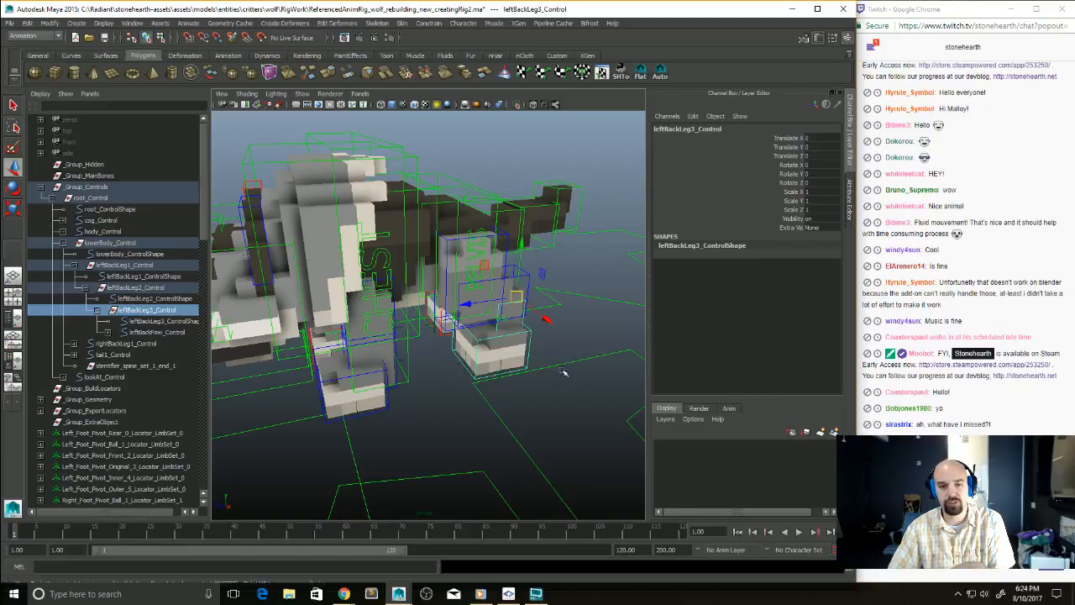
Step: Parent the left and right back paw controls to pelvis_Control and reveal them in the hierarchy
scroll(454, 356, "up", 2)
left_click(457, 363)
left_click(454, 375)
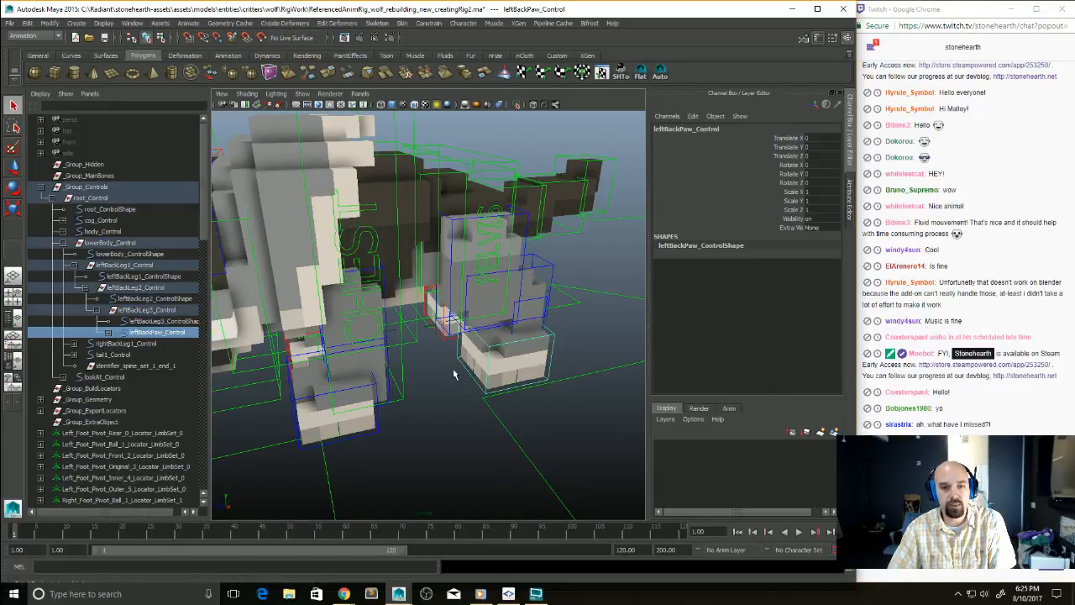
left_click(536, 360)
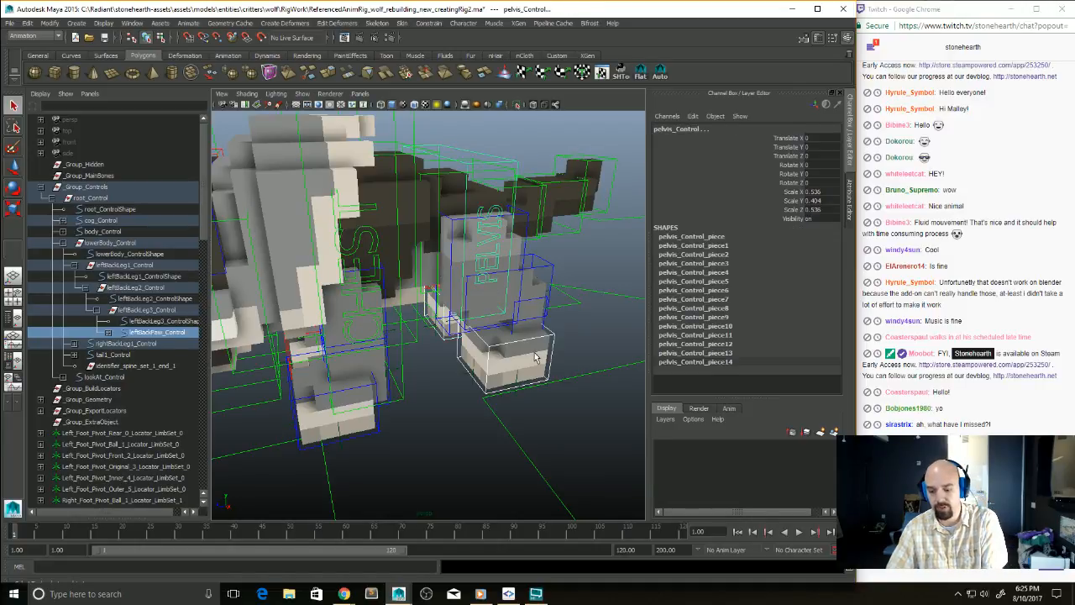
key("p")
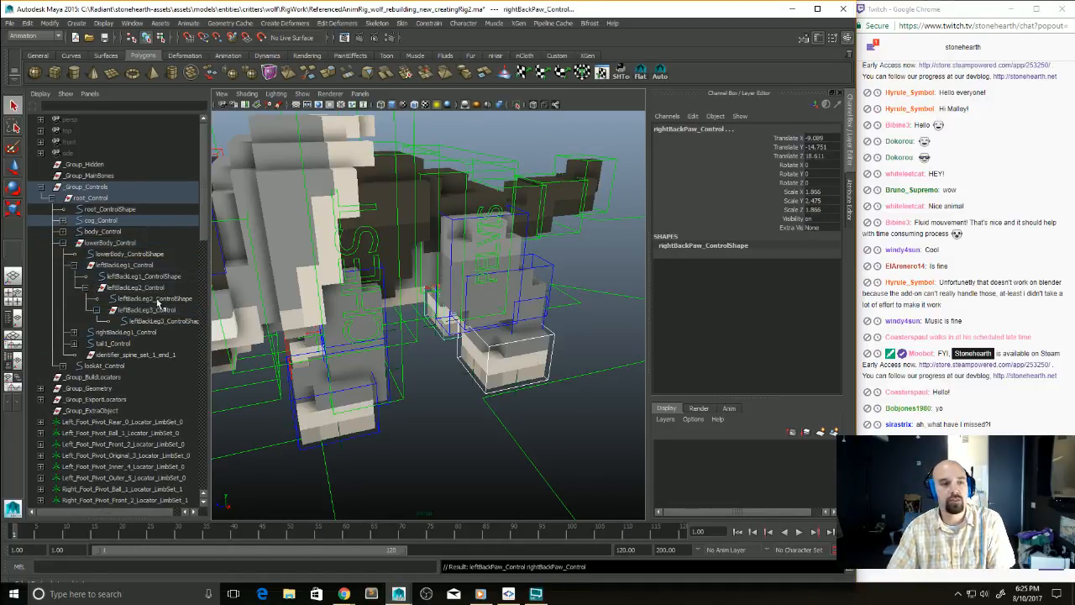
key("f")
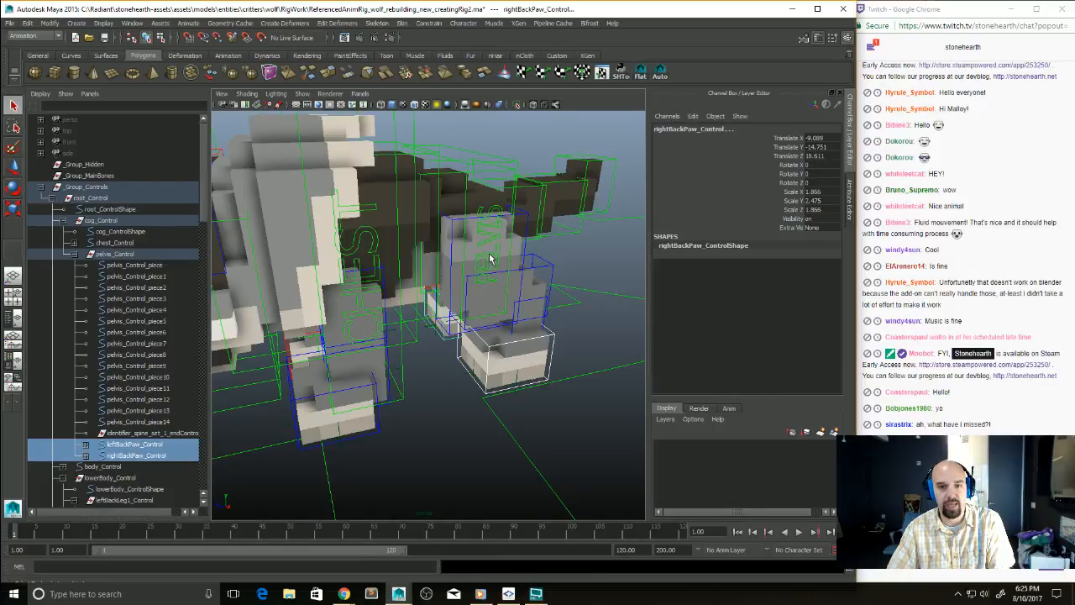
Step: Test-move the pelvis control with its parented back paws, undo the move, and look at the left front paw control
key("Up")
key("w")
left_click_drag(507, 348, 548, 360)
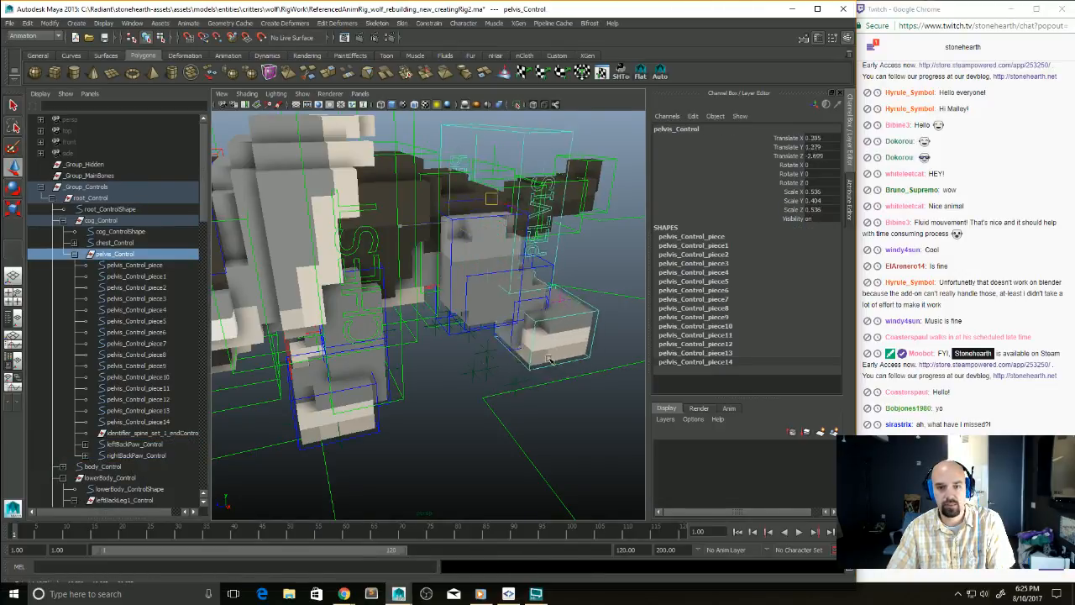
middle_click_drag(549, 359, 471, 408)
key("z")
middle_click_drag(394, 412, 482, 398, "alt")
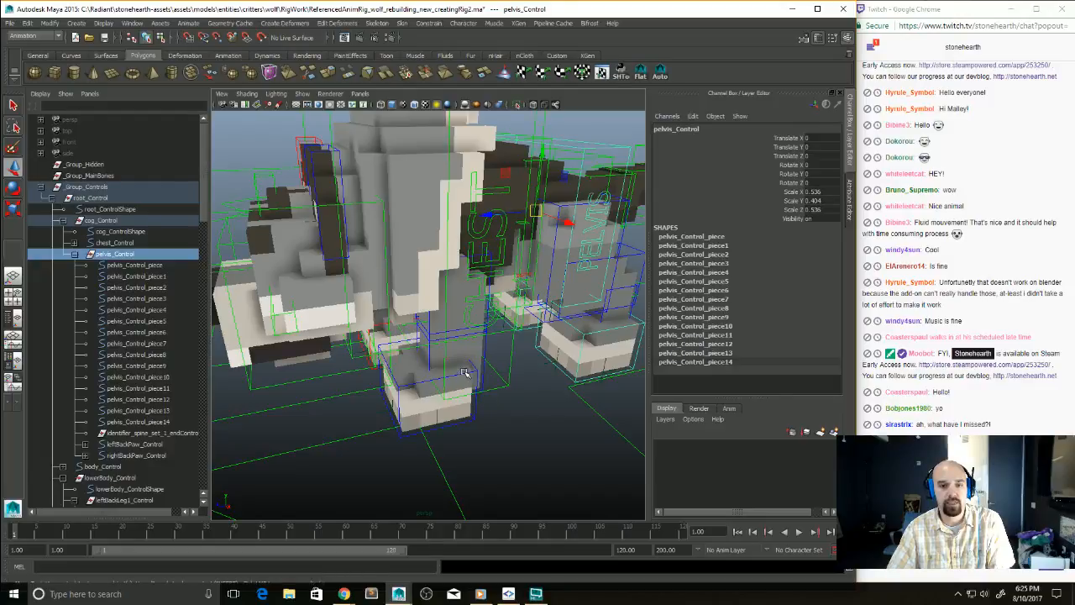
left_click(465, 371)
left_click_drag(466, 372, 466, 399, "alt")
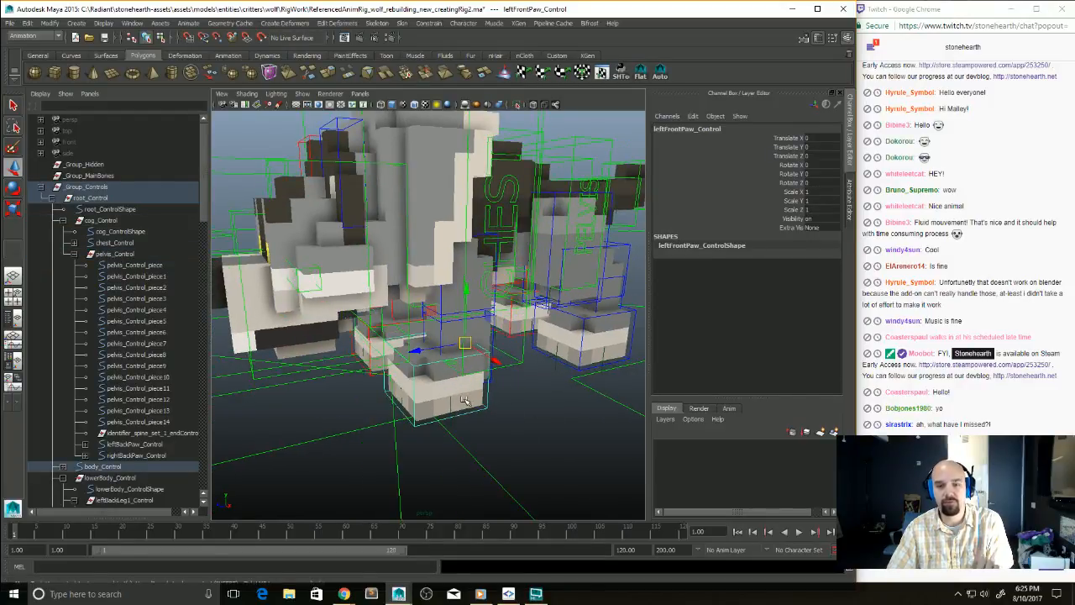
Step: Clear the selection and run Step 3 - Completion from the Stonehearth Toolset on the wolf rig
left_click(562, 461)
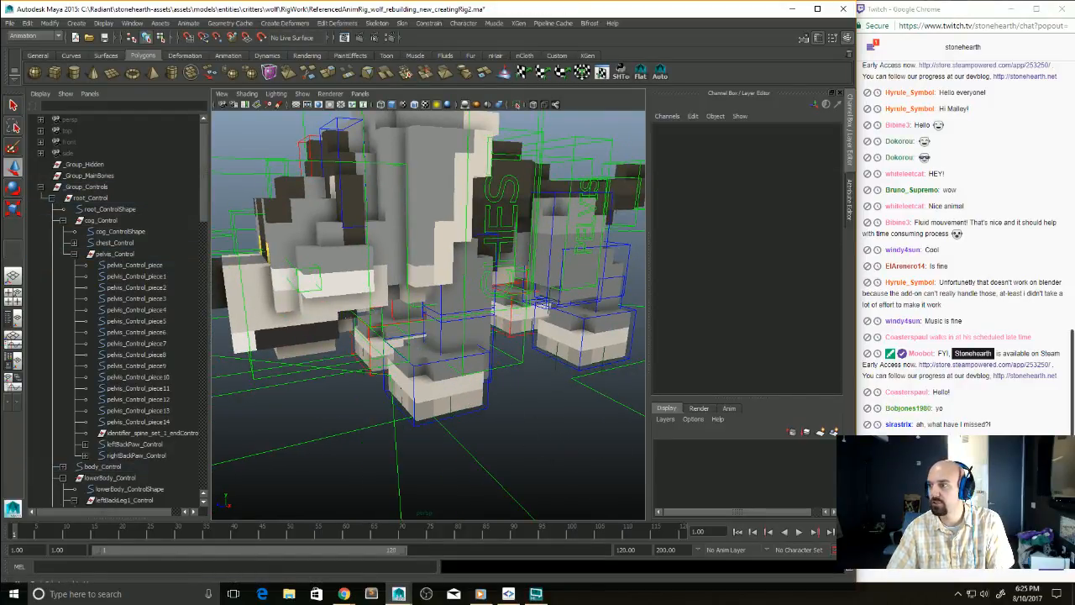
left_click_drag(1074, 90, 630, 31)
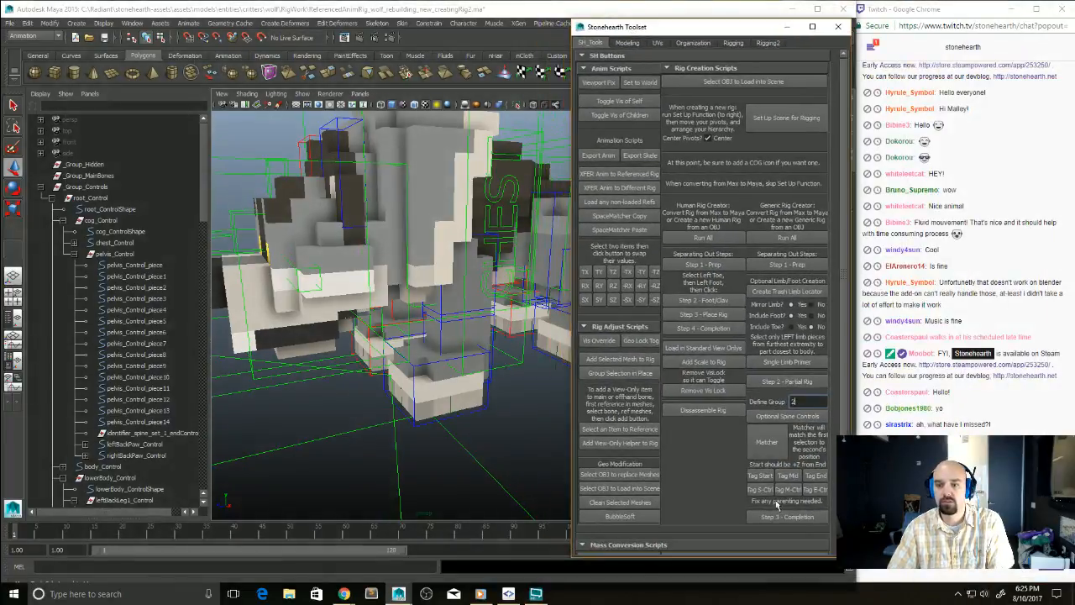
left_click(782, 518)
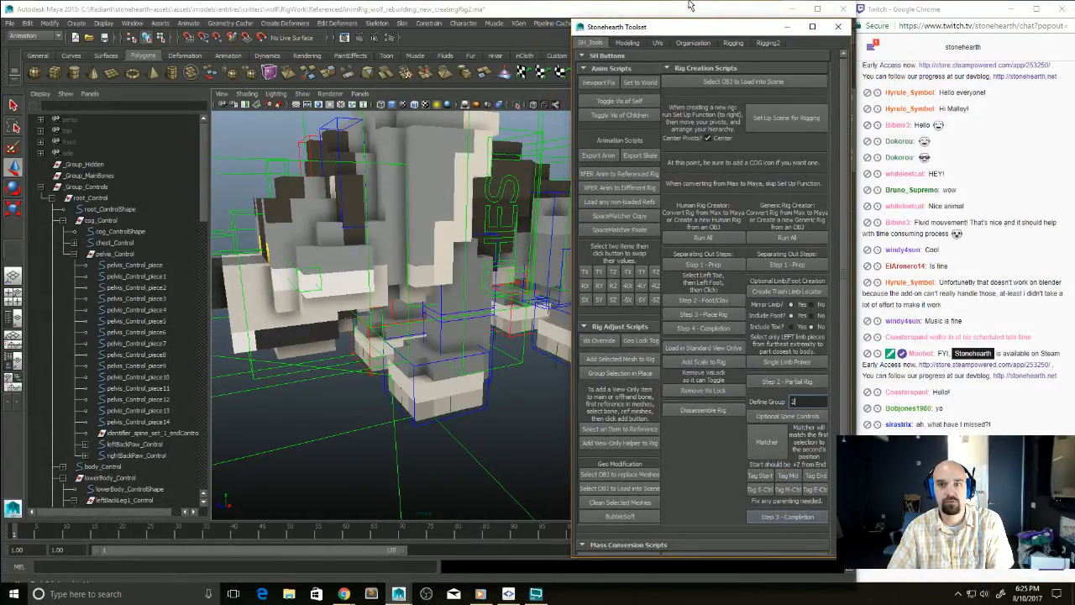
left_click_drag(672, 33, 1074, 33)
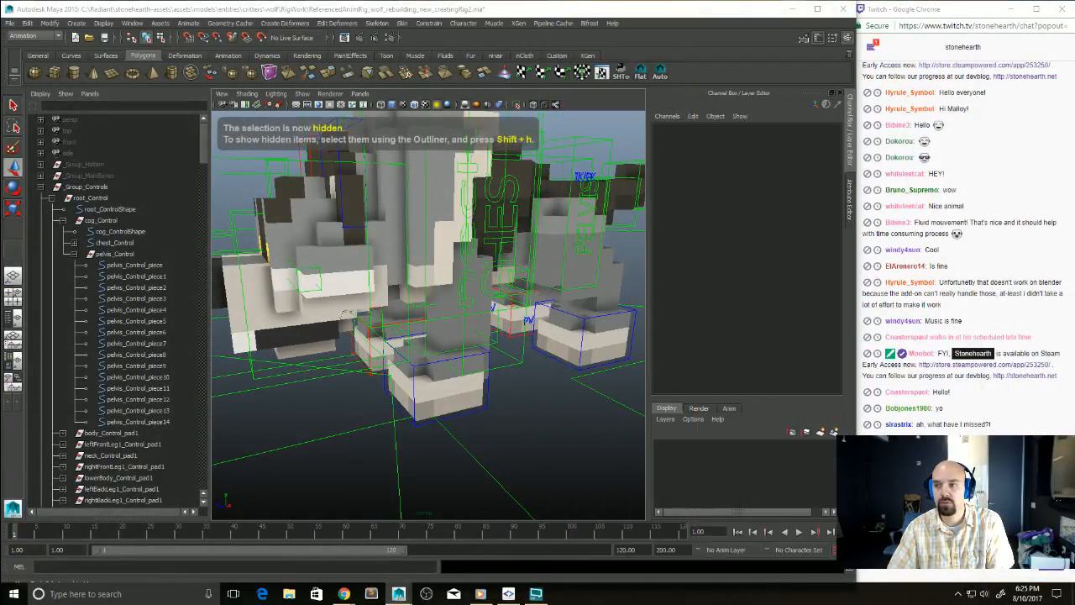
Step: Compare the custom channels of the left back paw control with those of the left front paw control
left_click_drag(596, 289, 511, 346, "alt")
left_click(508, 349)
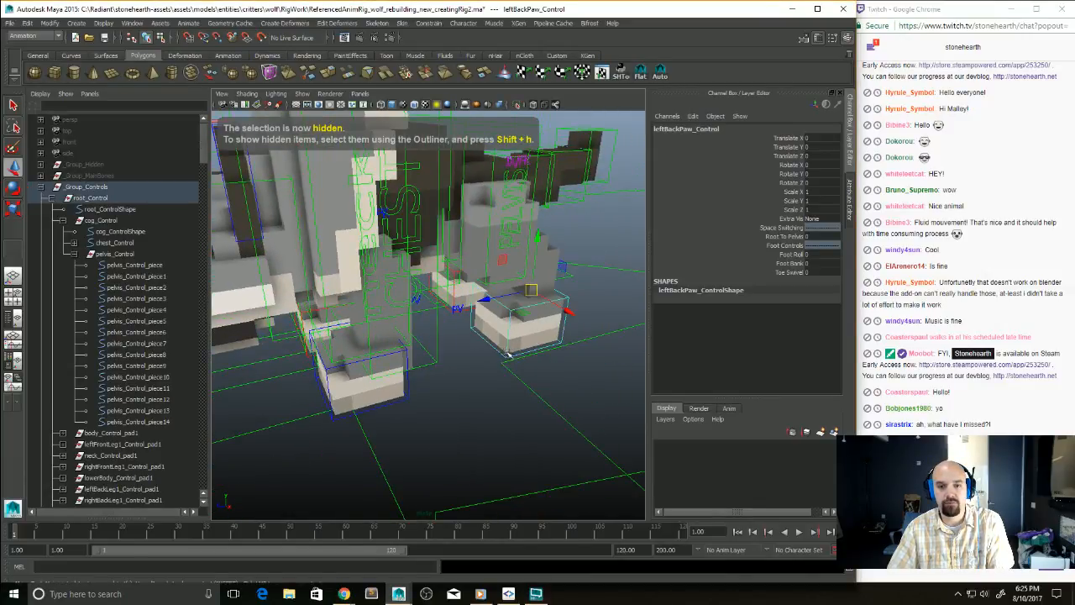
middle_click_drag(615, 359, 602, 339, "alt")
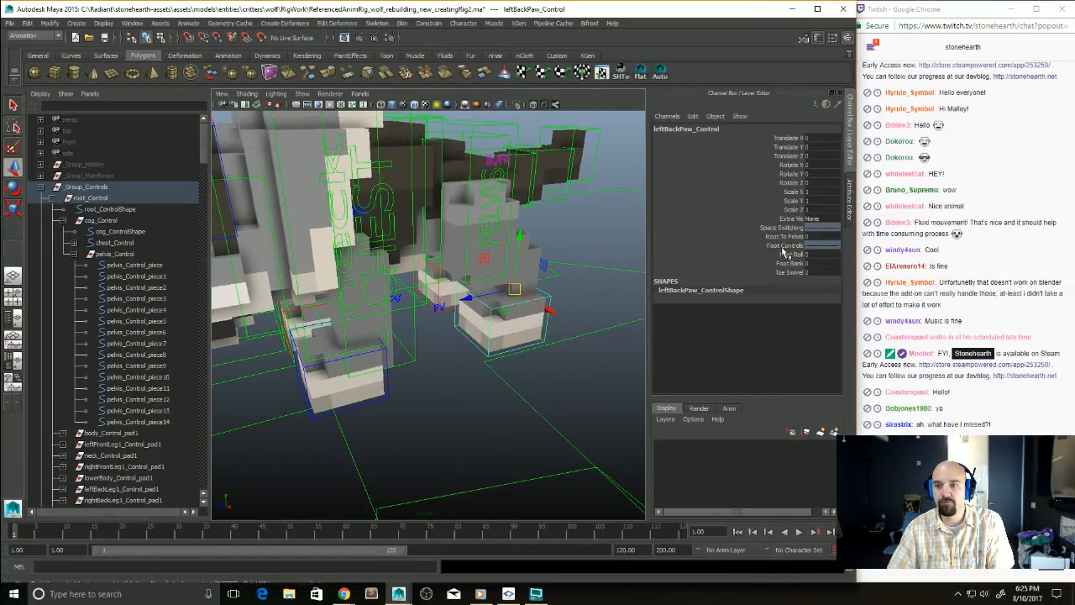
left_click(391, 395)
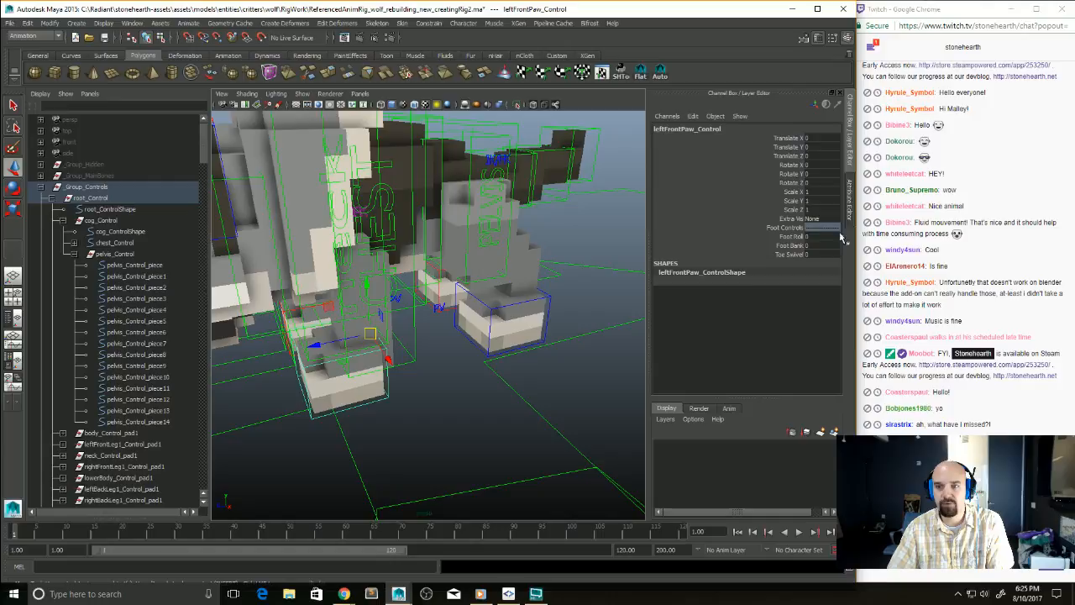
left_click(531, 302)
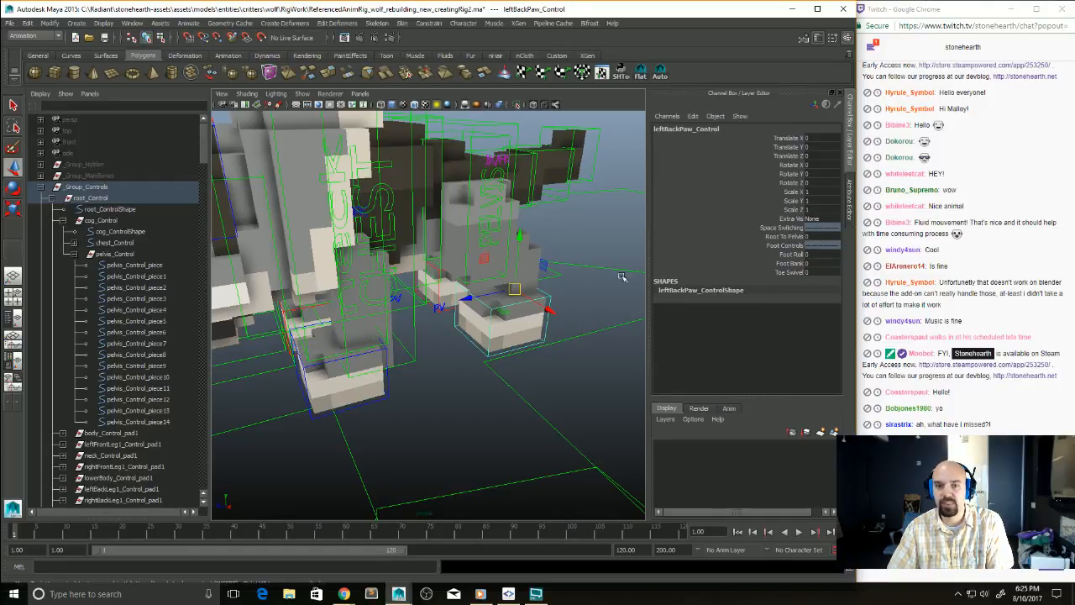
Step: Move the pelvis control about -1.4, 5.1 and -4.3 in X, Y and Z, and inspect the right back paw control
left_click_drag(507, 325, 515, 328, "alt")
left_click(473, 231)
left_click(474, 280)
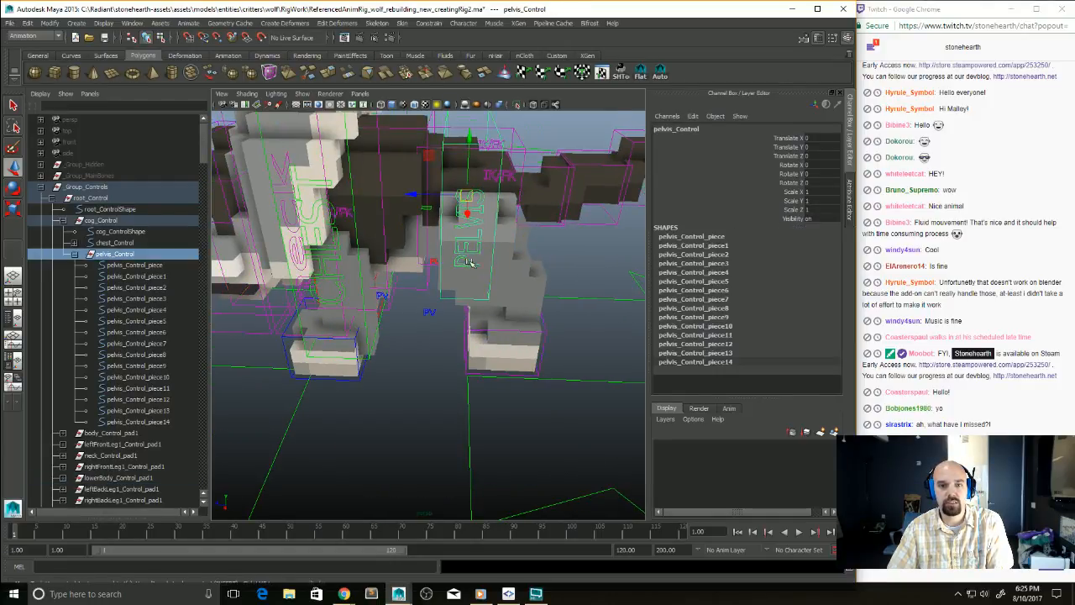
middle_click_drag(509, 286, 465, 329, "alt")
right_click_drag(465, 330, 404, 328, "alt")
left_click_drag(470, 311, 496, 331, "alt")
middle_click_drag(496, 331, 523, 281)
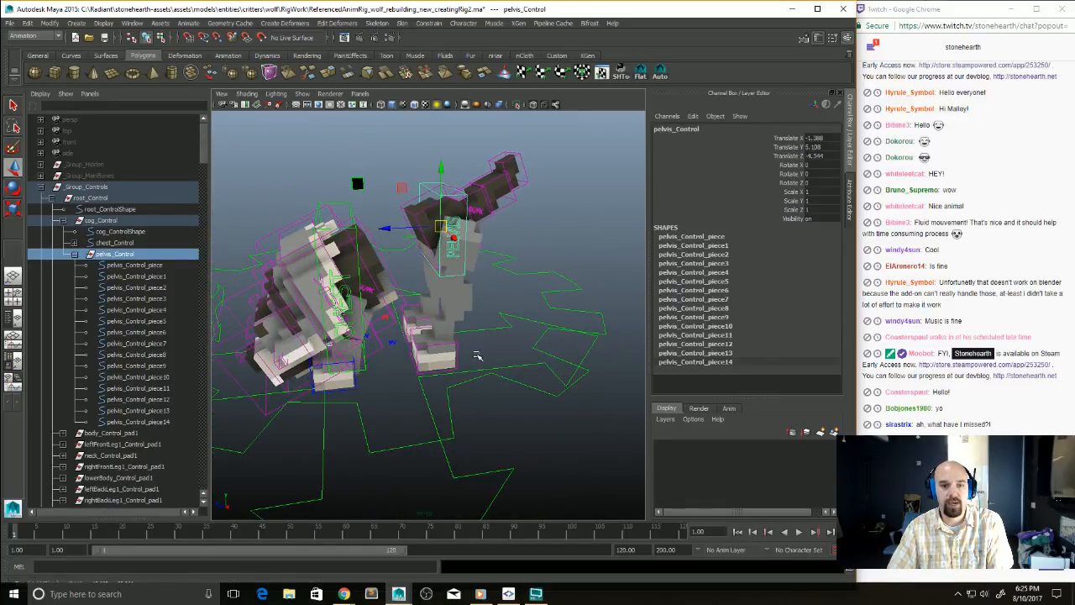
left_click_drag(470, 347, 417, 354, "alt")
key("q")
left_click(412, 358)
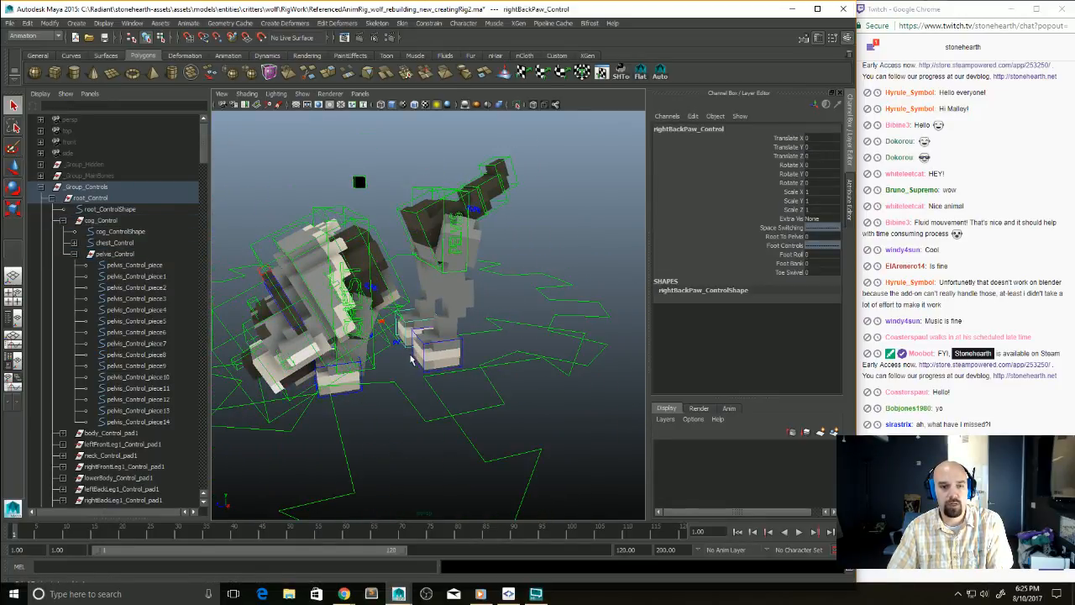
Step: Undo the pelvis control's test move on the completed rig
key("ctrl+z")
key("ctrl+z")
key("ctrl+z")
key("ctrl+z")
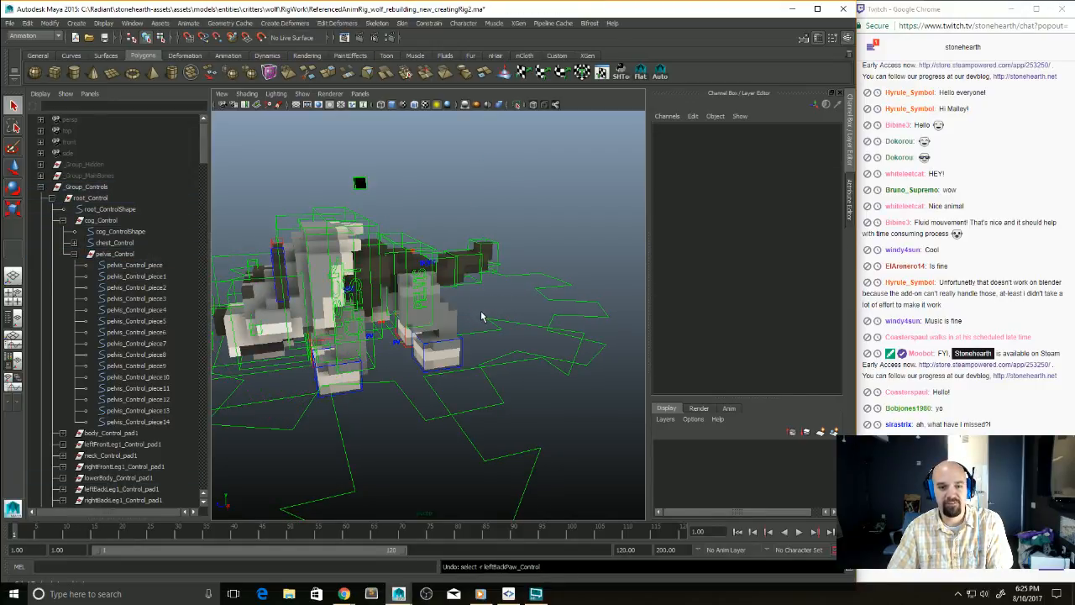
Step: Undo the rig completion and the parenting of the back paw controls to the pelvis control
scroll(505, 378, "up", 6)
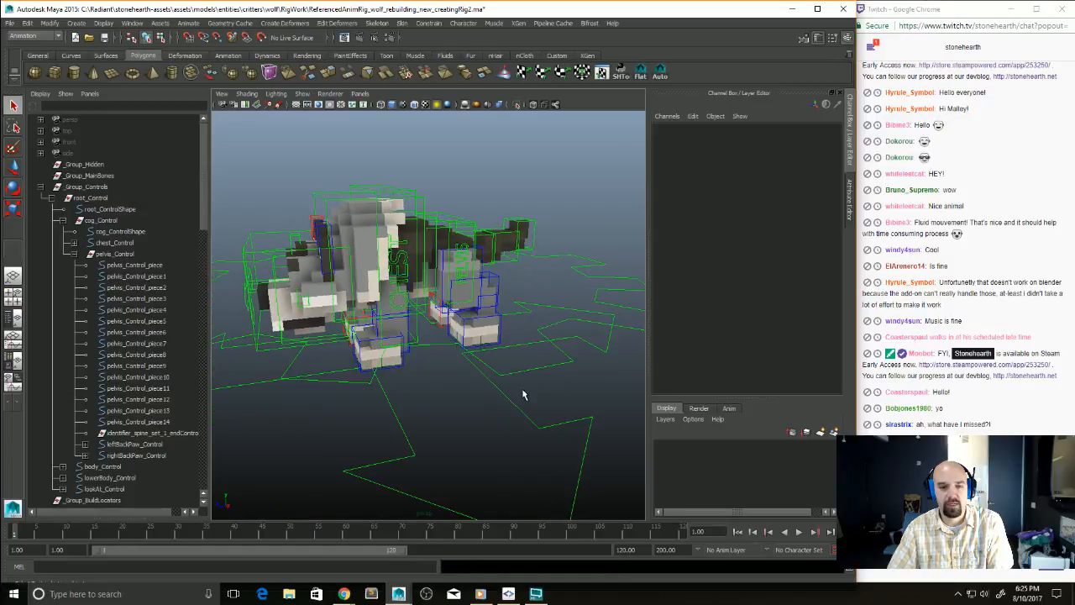
key("ctrl+z")
key("ctrl+z")
key("ctrl+z")
key("ctrl+z")
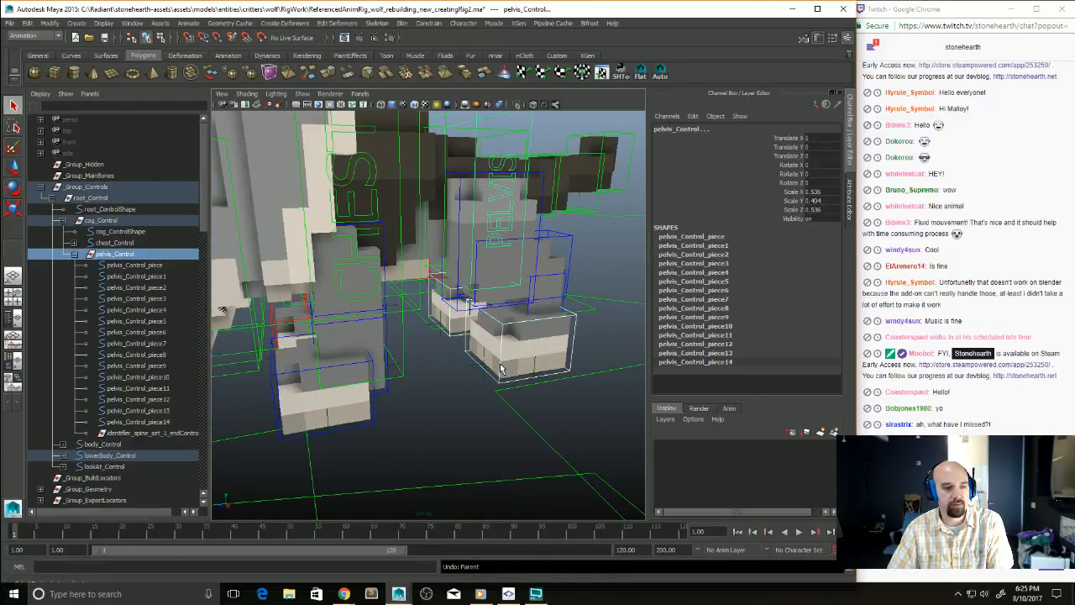
Step: Parent the right and left front paw controls to the chest control
left_click_drag(387, 380, 408, 377, "alt")
left_click(415, 373)
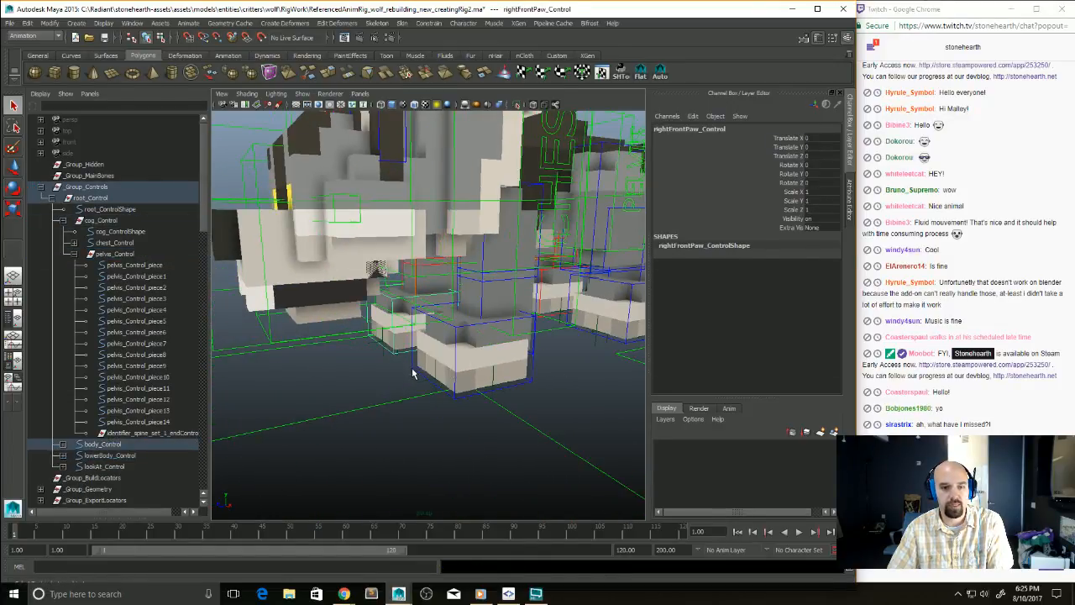
left_click(546, 225)
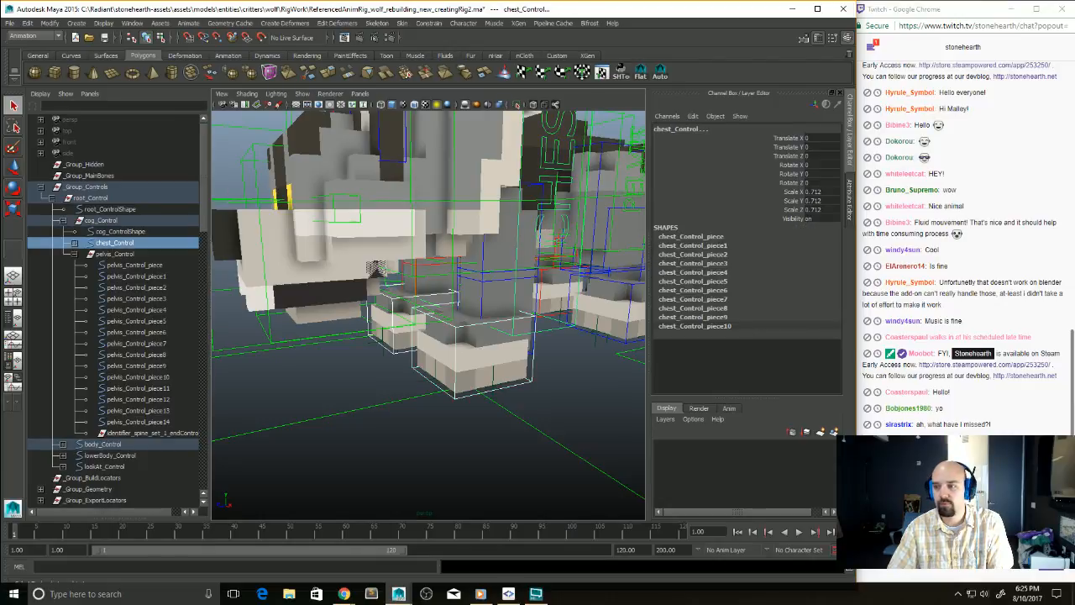
key("ctrl+z")
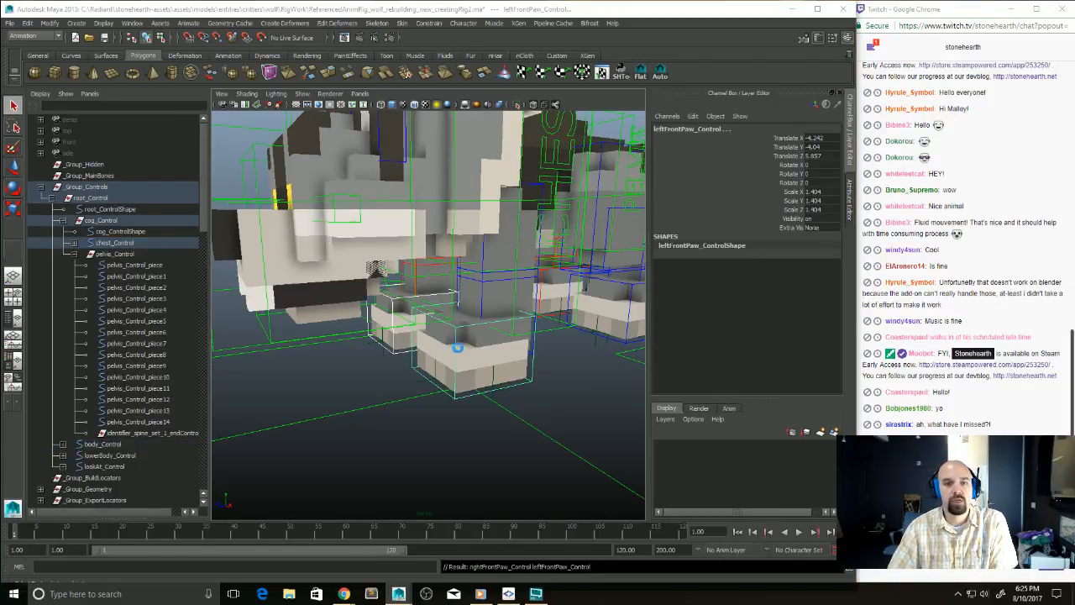
Step: Complete the rig and move the chest control to about 6.9 in Y and -6 in Z
key("ctrl+h")
scroll(512, 359, "down", 5)
left_click_drag(512, 360, 431, 254, "alt")
left_click(451, 321)
key("w")
key("ctrl+z")
key("ctrl+z")
left_click_drag(370, 295, 397, 154)
Step: Rotate the head control about 77 degrees in X
left_click(397, 150)
key("e")
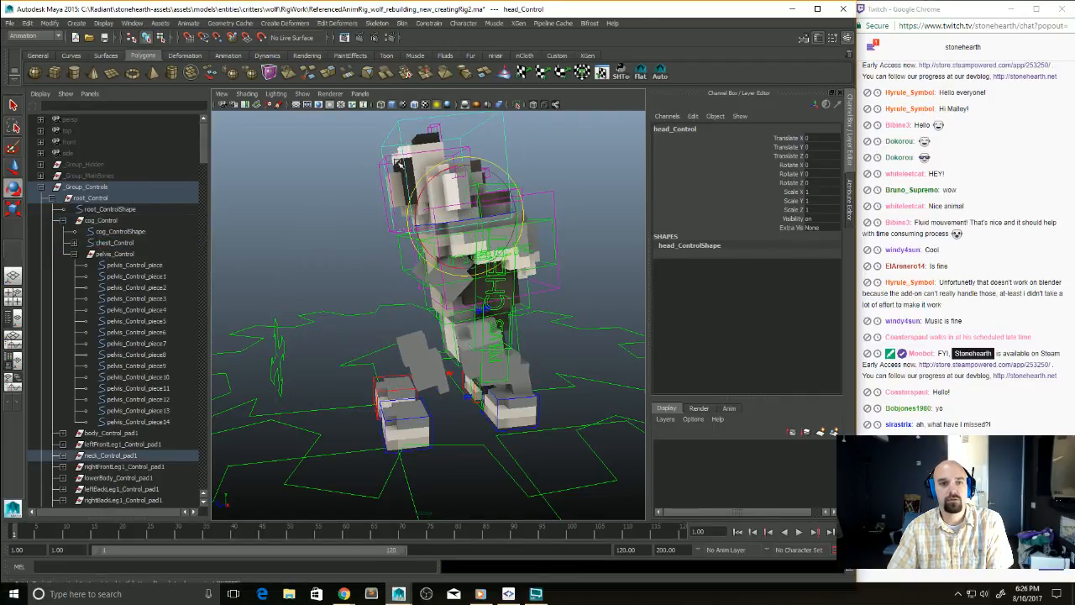
left_click_drag(400, 194, 449, 410)
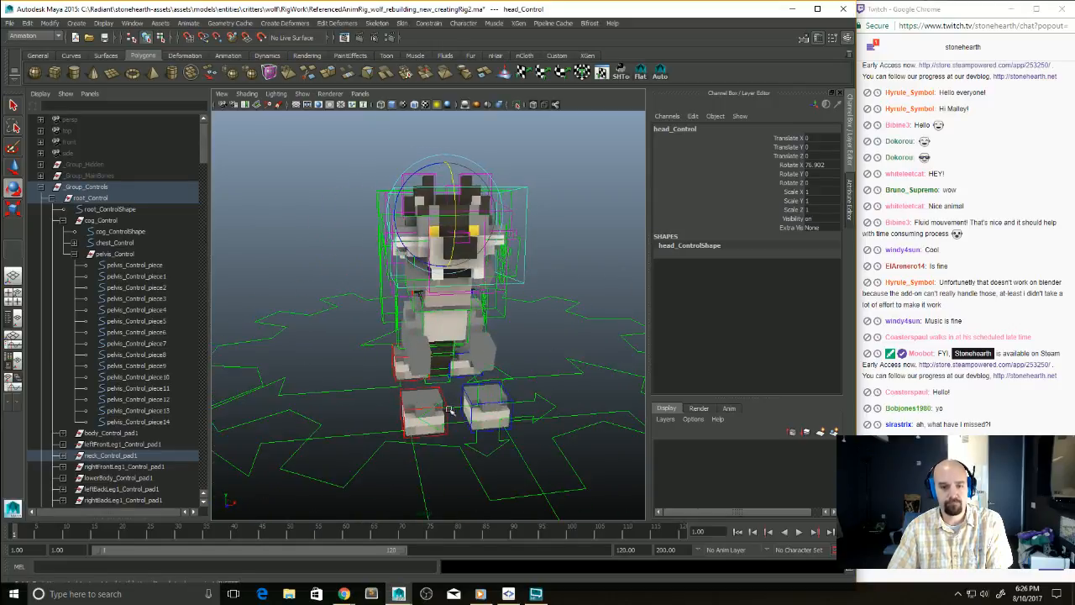
Step: Try moving the chest control about 0.8 sideways in X, undo that move, and examine the front paws
left_click_drag(502, 312, 503, 264, "alt")
left_click(531, 325)
key("w")
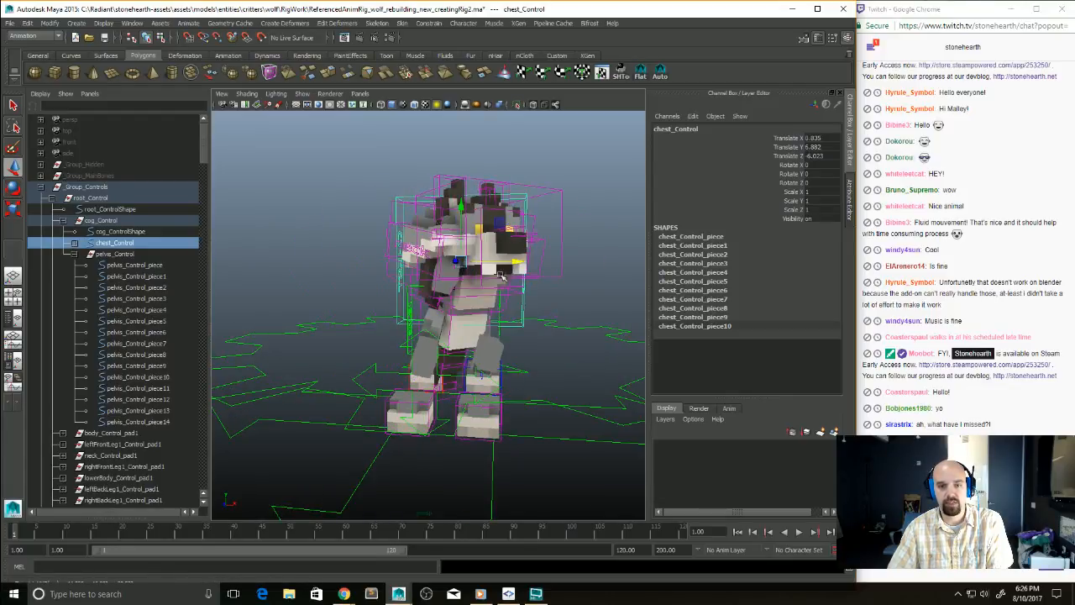
key("ctrl+z")
left_click_drag(507, 442, 463, 435, "alt")
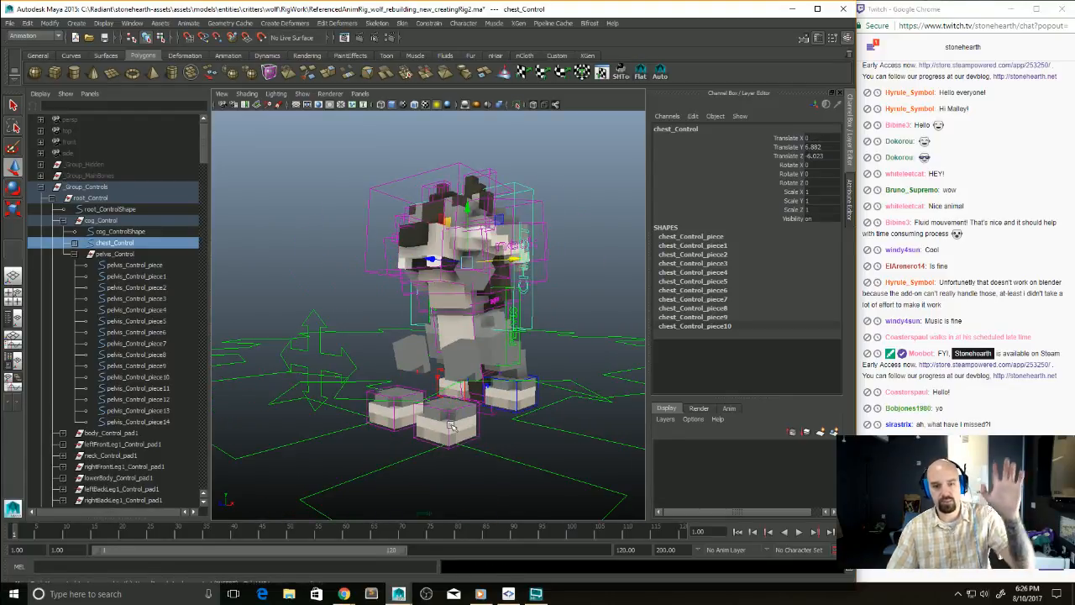
left_click_drag(406, 443, 449, 463, "alt")
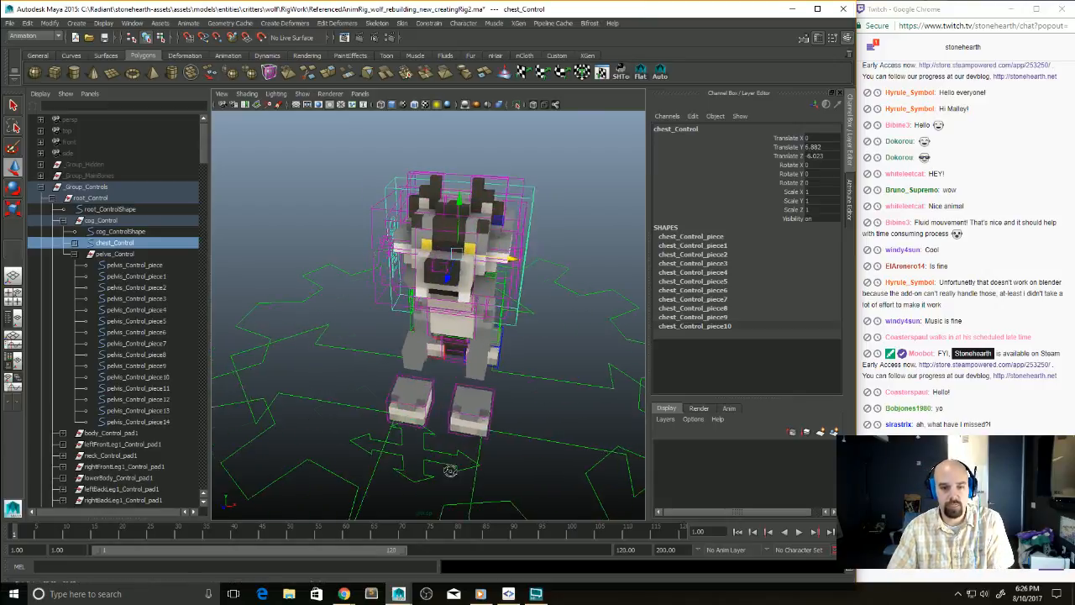
Step: Set Root To Chest to 10 on both front paw controls
left_click(423, 404)
left_click_drag(424, 403, 527, 413)
key("q")
left_click(781, 229)
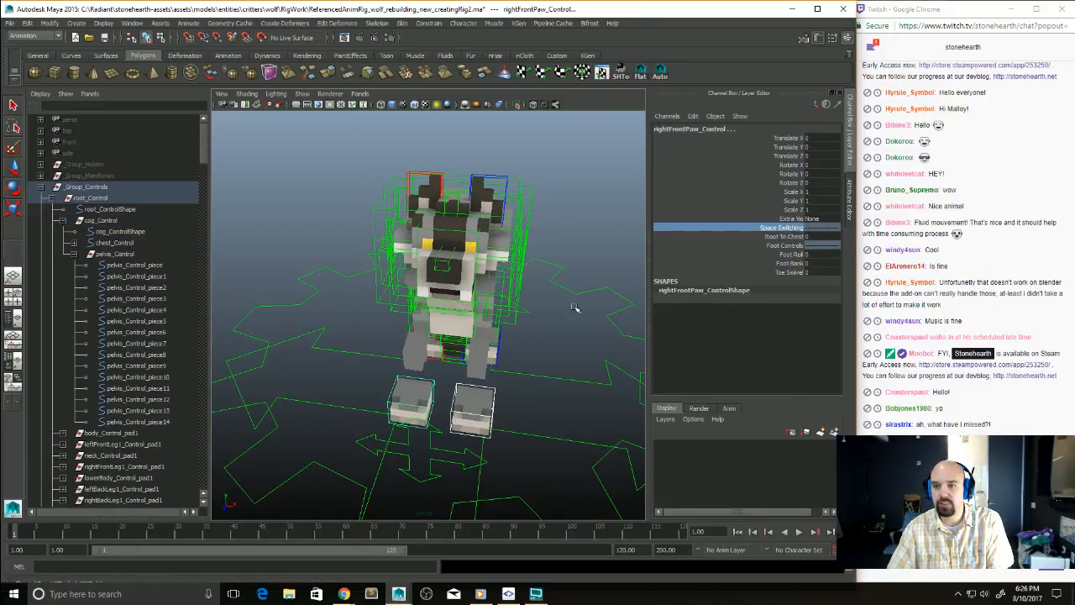
left_click(773, 239)
middle_click_drag(504, 310, 660, 309)
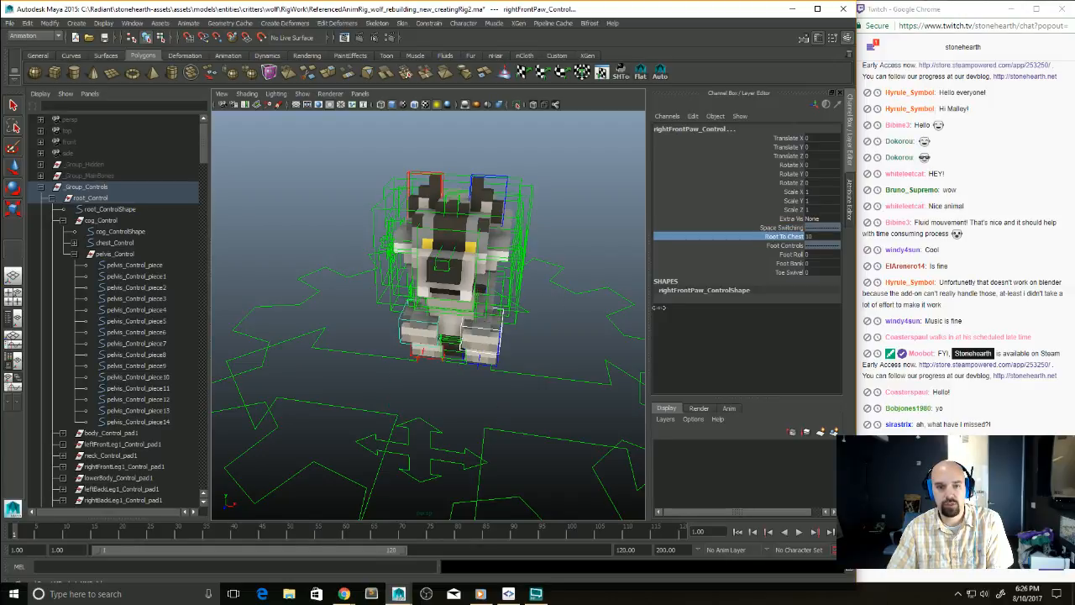
Step: Move both front paw controls to about 3.4 in Y and 3.7 in Z
left_click_drag(614, 324, 505, 340, "alt")
left_click(508, 269)
key("w")
key("ctrl+z")
left_click(475, 358)
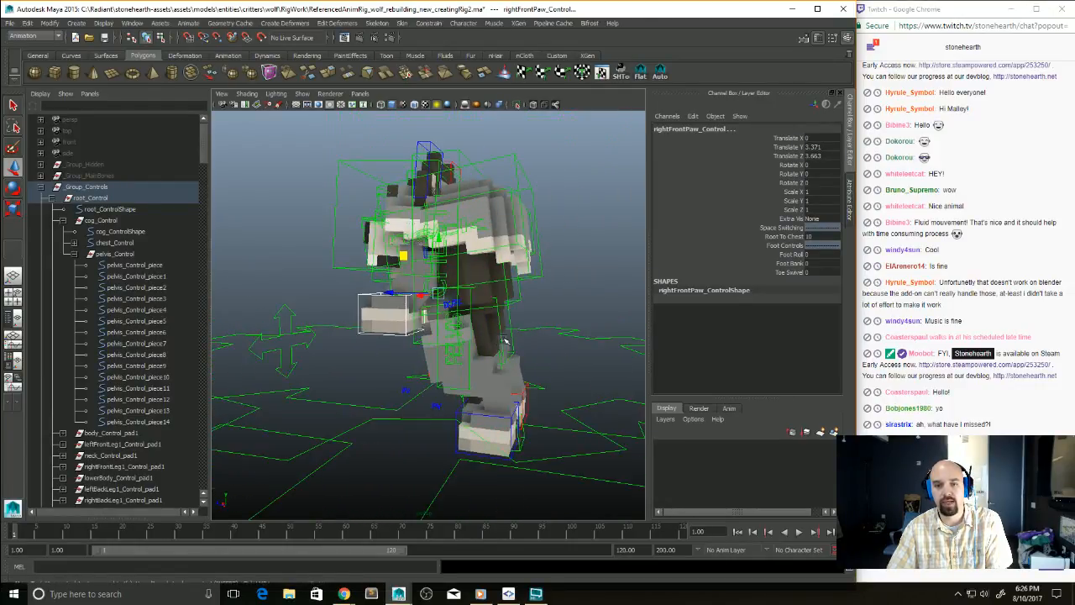
Step: Move the pelvis control to about -3.1 in Z and the chest control to about -9 in Z
left_click(443, 327)
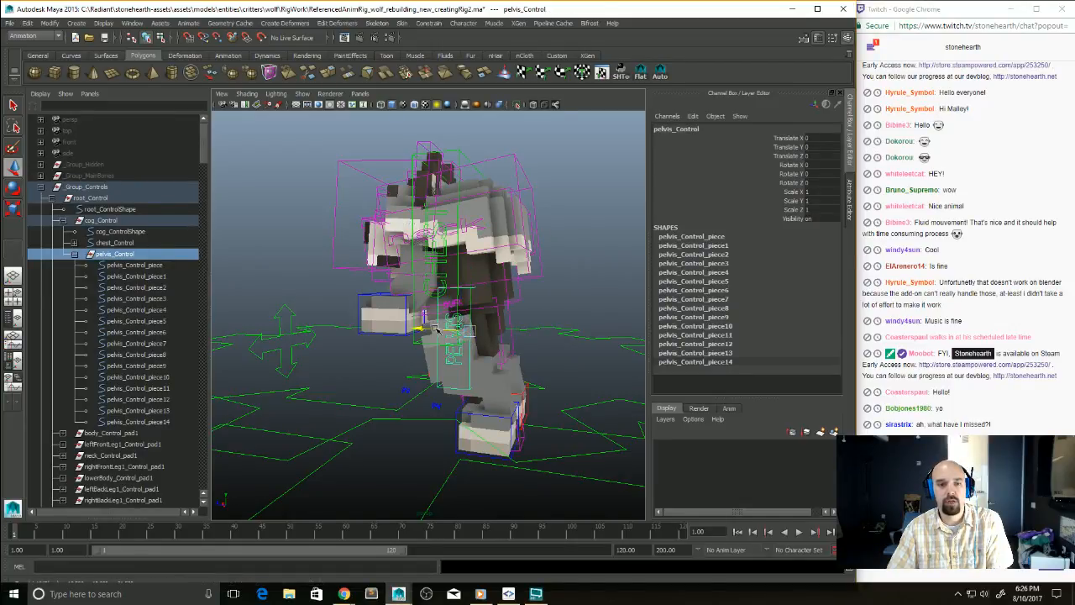
left_click_drag(435, 328, 463, 311)
left_click(445, 266)
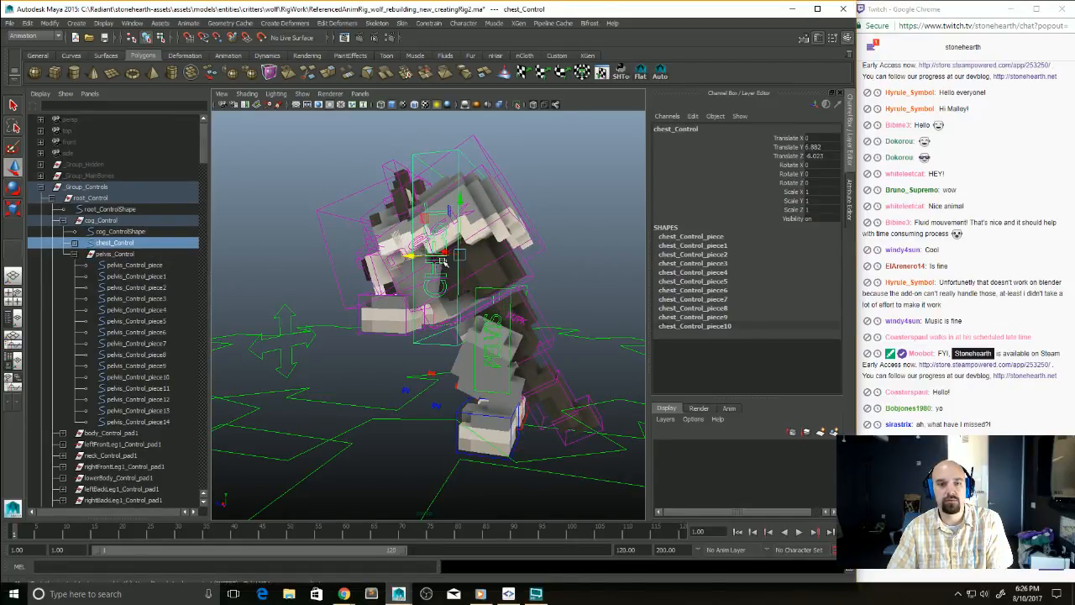
mouse_move(424, 256)
left_mouse_down()
mouse_move(447, 255)
mouse_move(404, 258)
left_mouse_up()
left_click_drag(404, 277, 459, 340, "alt")
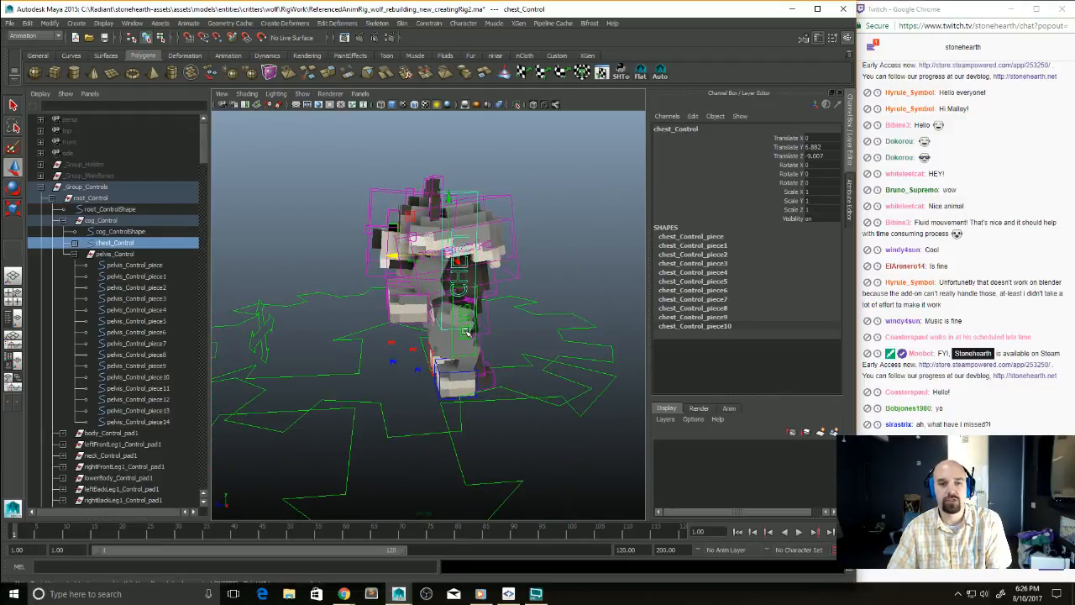
Step: Inspect the front legs' pole vector controls and the raised pose from several angles
left_click(418, 345)
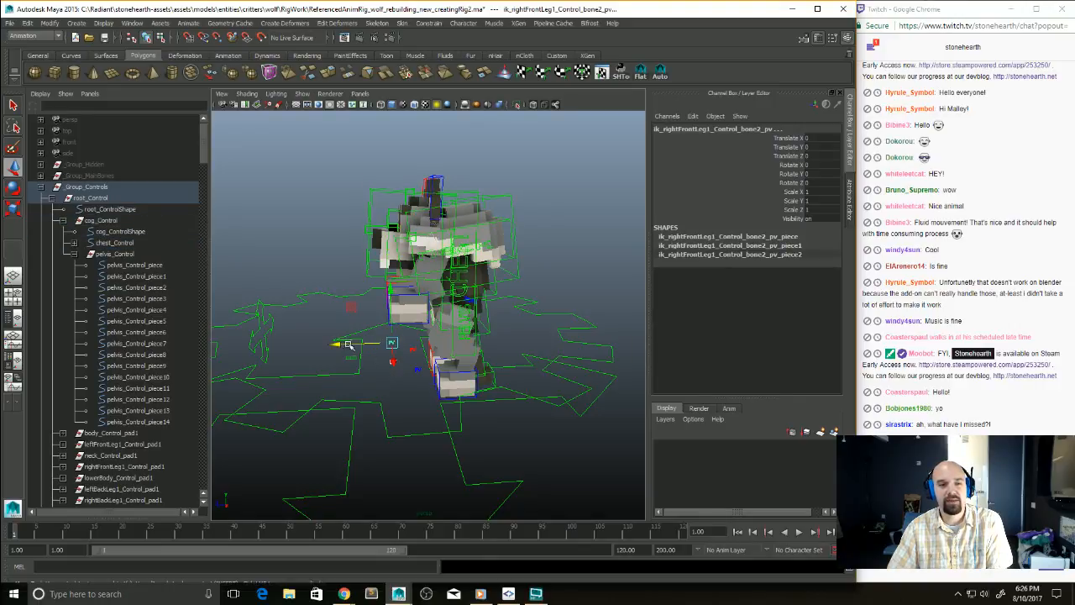
left_click_drag(378, 347, 360, 344, "alt")
left_click(556, 283)
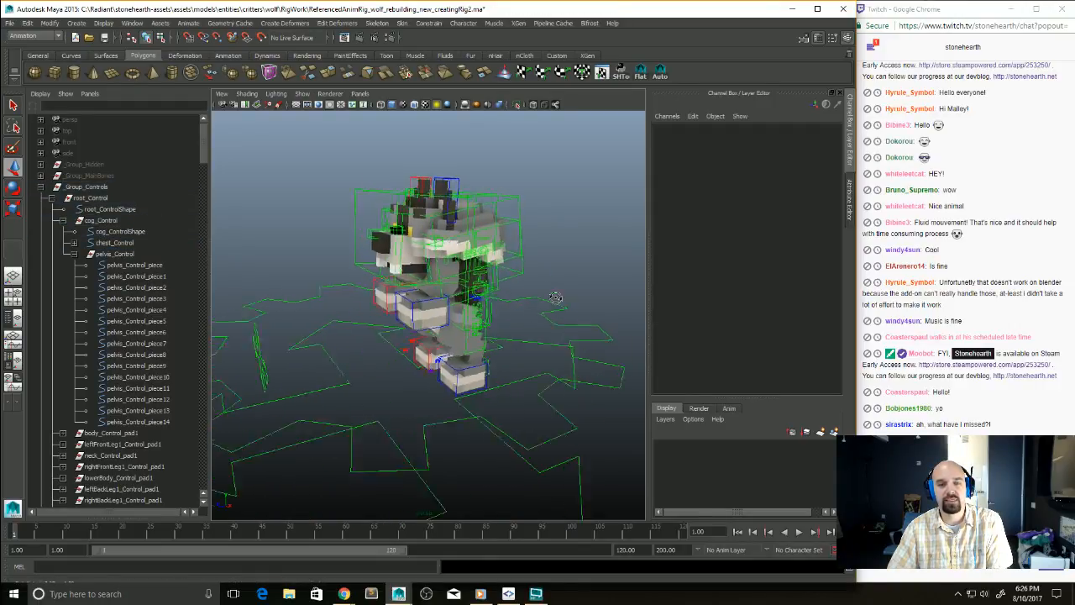
left_click_drag(556, 301, 514, 305, "alt")
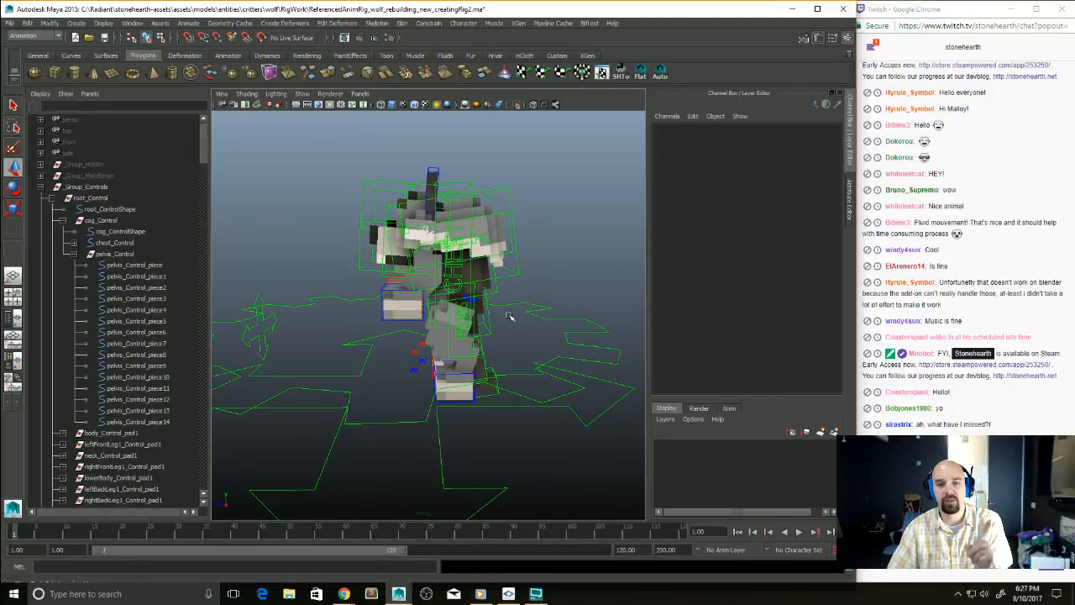
Step: Move the left back paw control forward and the pelvis control to about 0.4 in Y and -4.8 in Z
left_click(458, 370)
right_click_drag(458, 369, 471, 386, "alt")
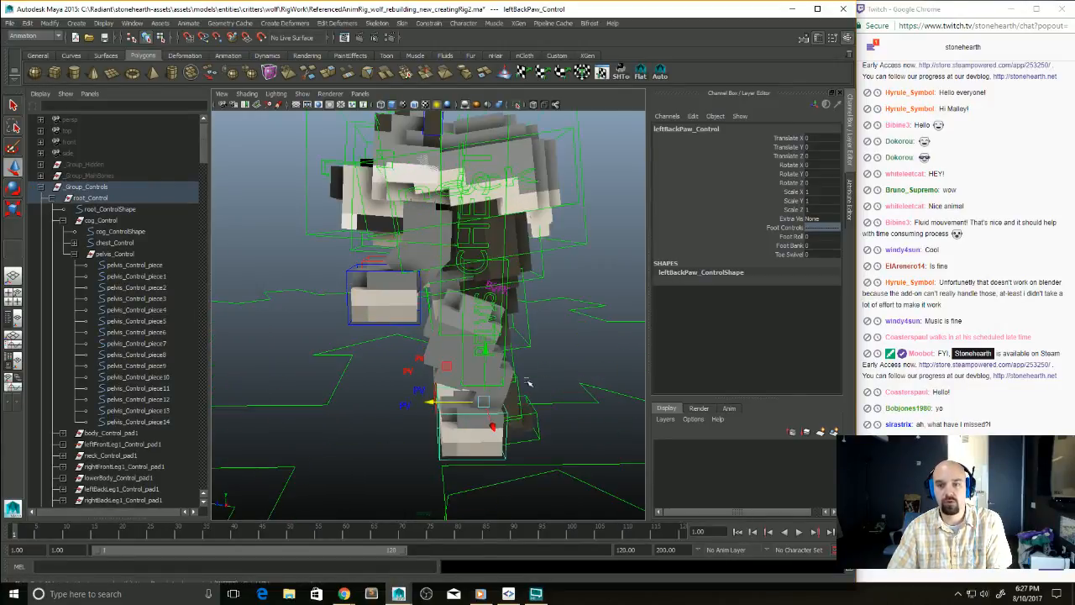
left_click_drag(471, 387, 421, 378, "alt")
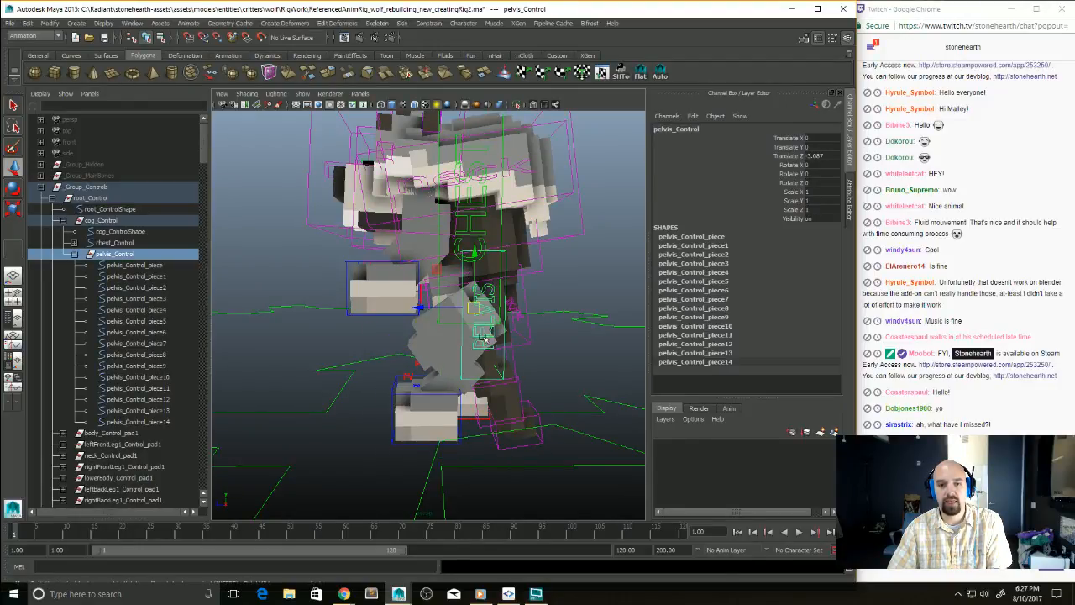
left_click(485, 330)
left_click_drag(475, 313, 497, 306)
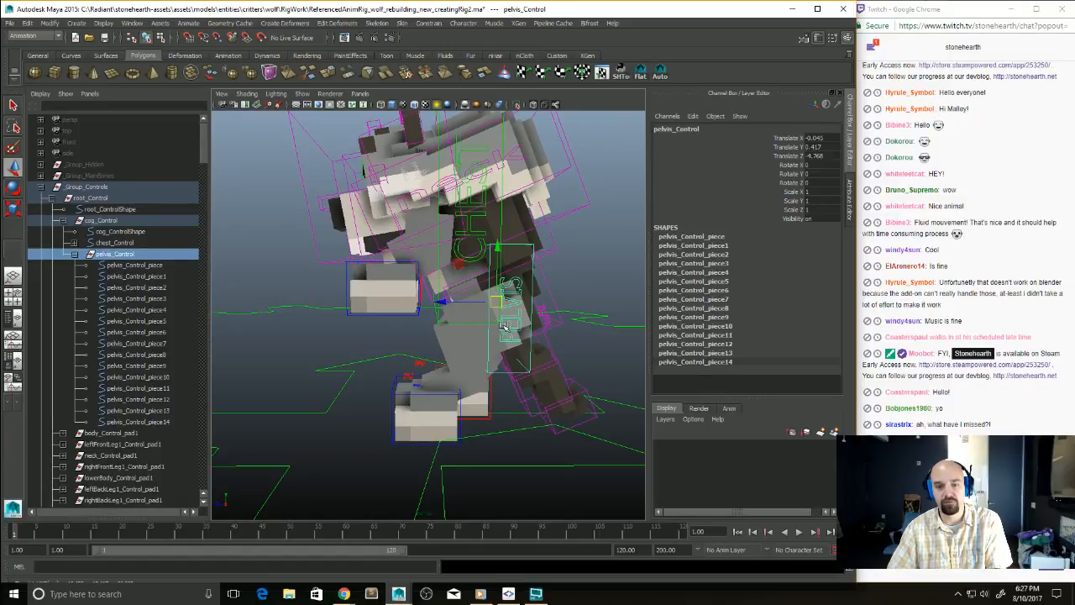
Step: Undo the test poses, the rig completion and the parenting of the front paw controls to the chest control
key("ctrl+z")
key("ctrl+z")
key("ctrl+z")
key("ctrl+z")
key("ctrl+z")
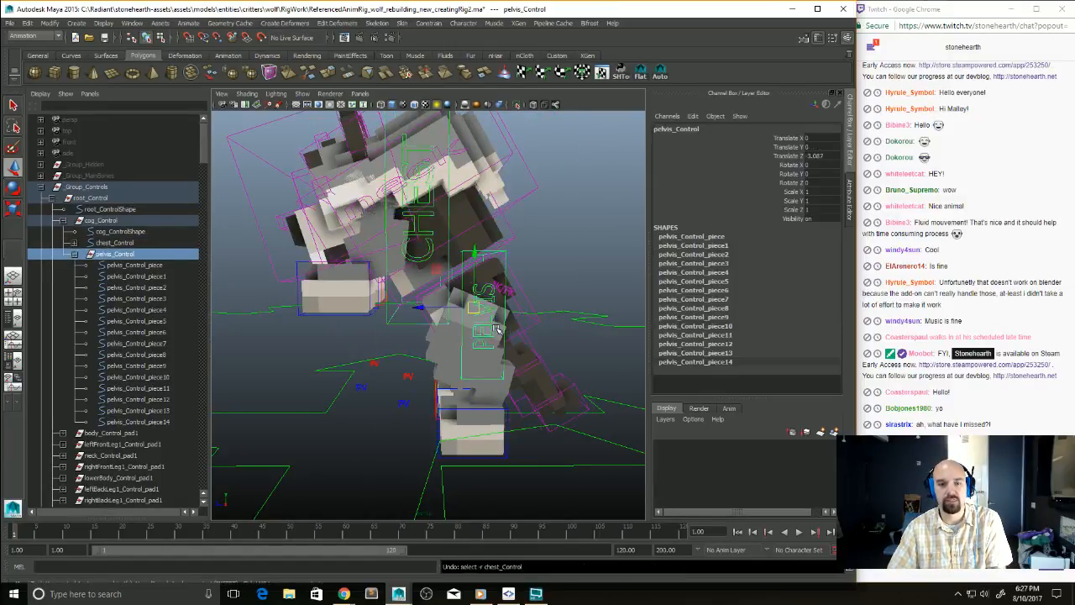
key("ctrl+z")
key("ctrl+z")
key("ctrl+z")
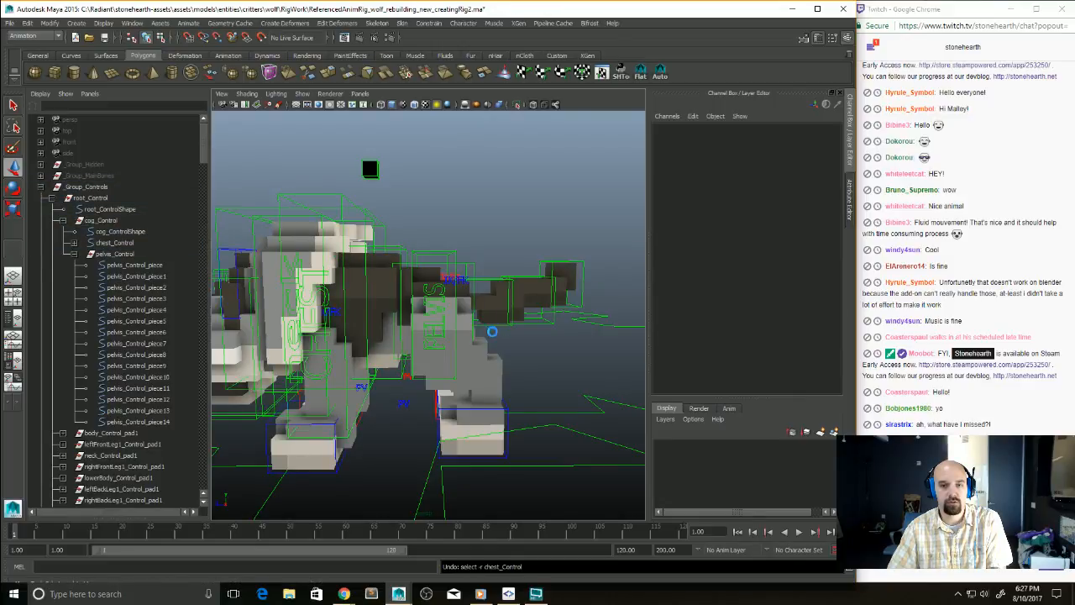
key("ctrl+z")
key("ctrl+z")
key("ctrl+z")
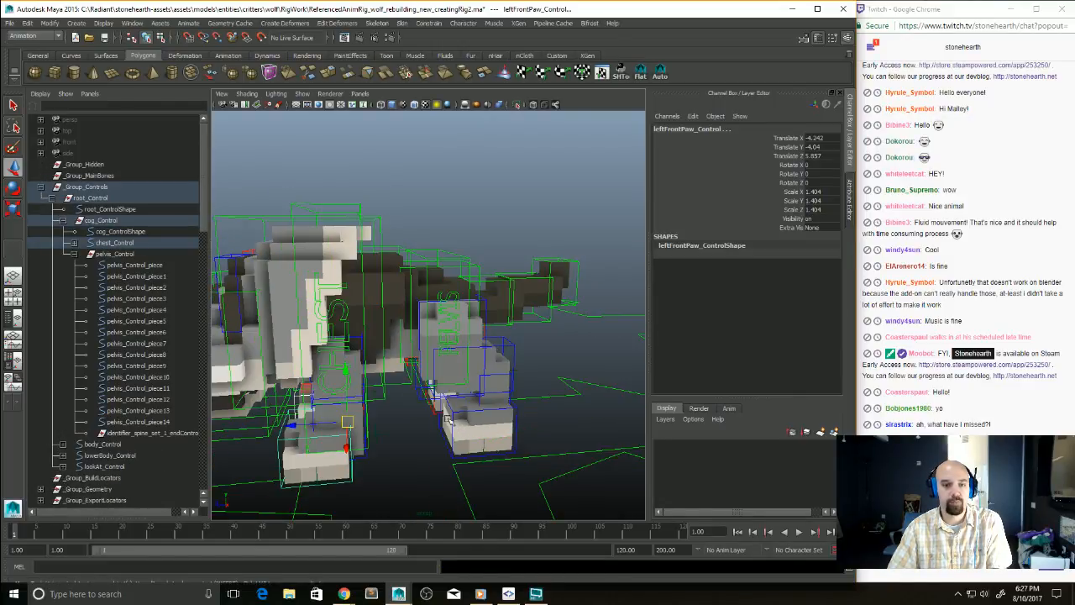
key("ctrl+z")
key("ctrl+z")
key("ctrl+z")
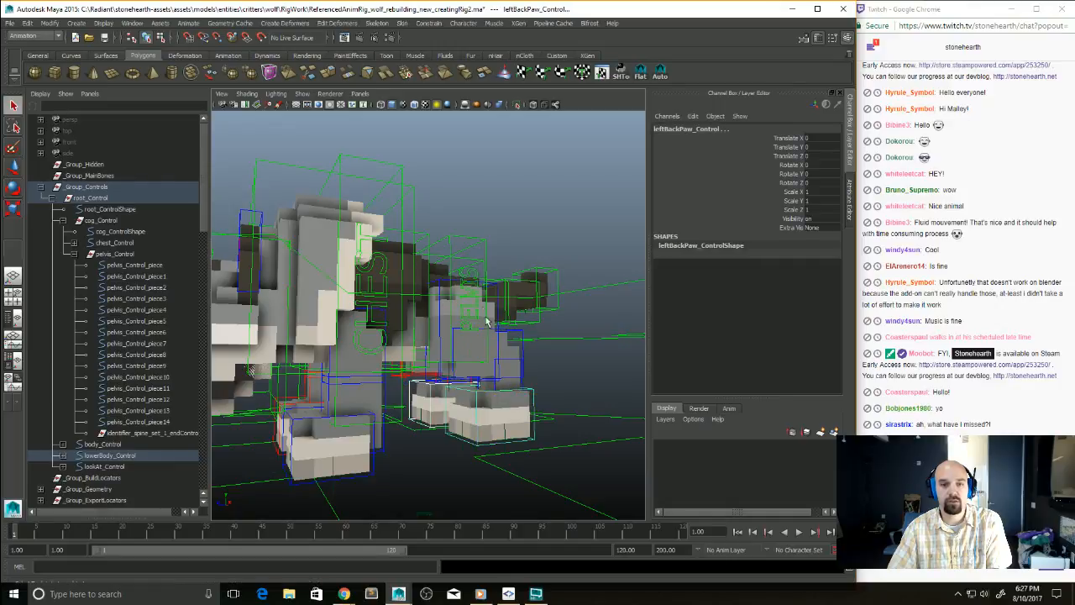
Step: Parent both back paw controls to the pelvis control and complete the rig
key("ctrl+z")
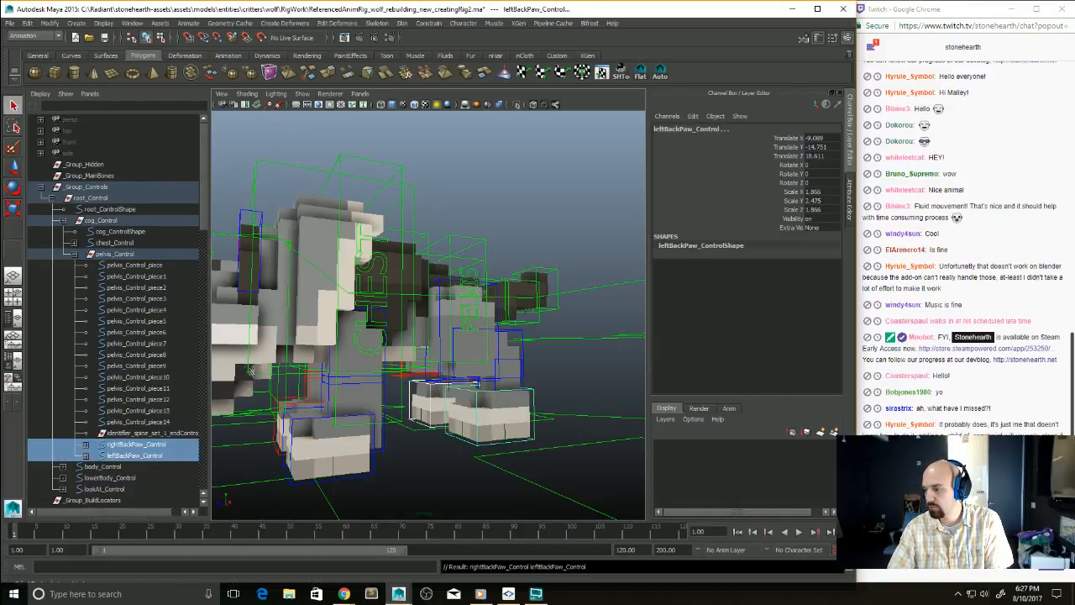
key("ctrl+h")
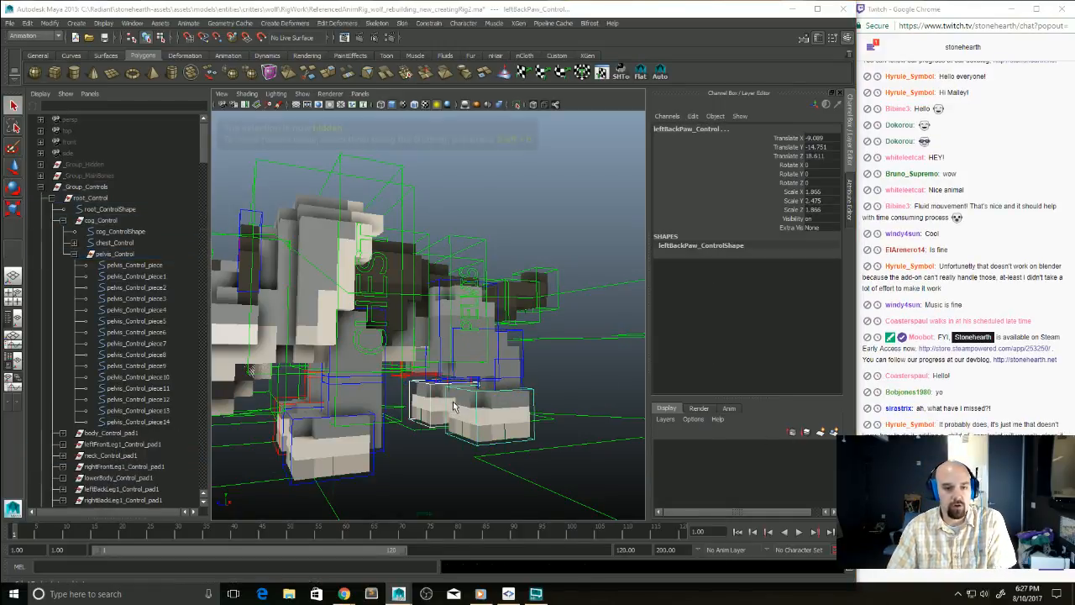
key("ctrl+z")
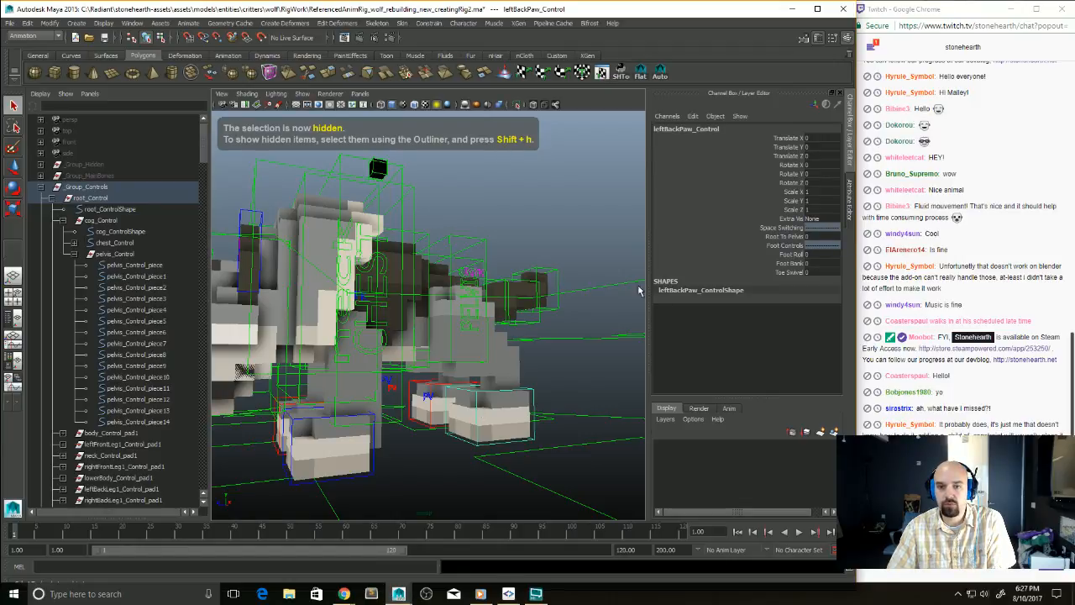
Step: Move the pelvis control away from the chest and set the left back paw control's Root To Pelvis to 10
left_click(466, 316)
left_click_drag(466, 316, 490, 368, "alt")
left_click(489, 370)
left_click(786, 237)
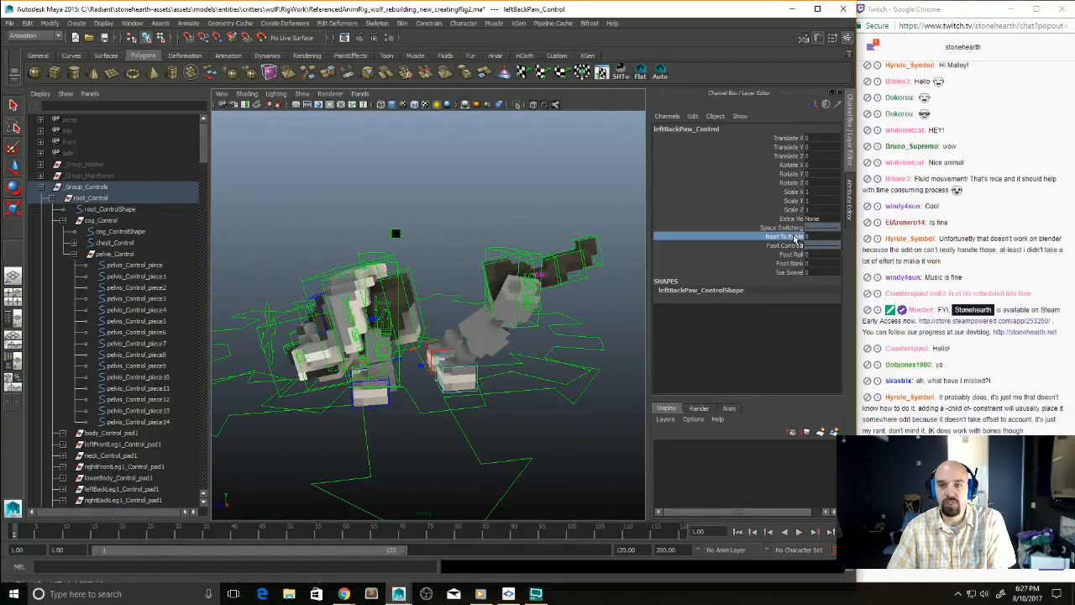
middle_click_drag(504, 352, 535, 353)
Step: Try moving the pelvis control to about 0.3, 1.2 and -13.1 in X, Y and Z, and undo the space switching tests
left_click(561, 364)
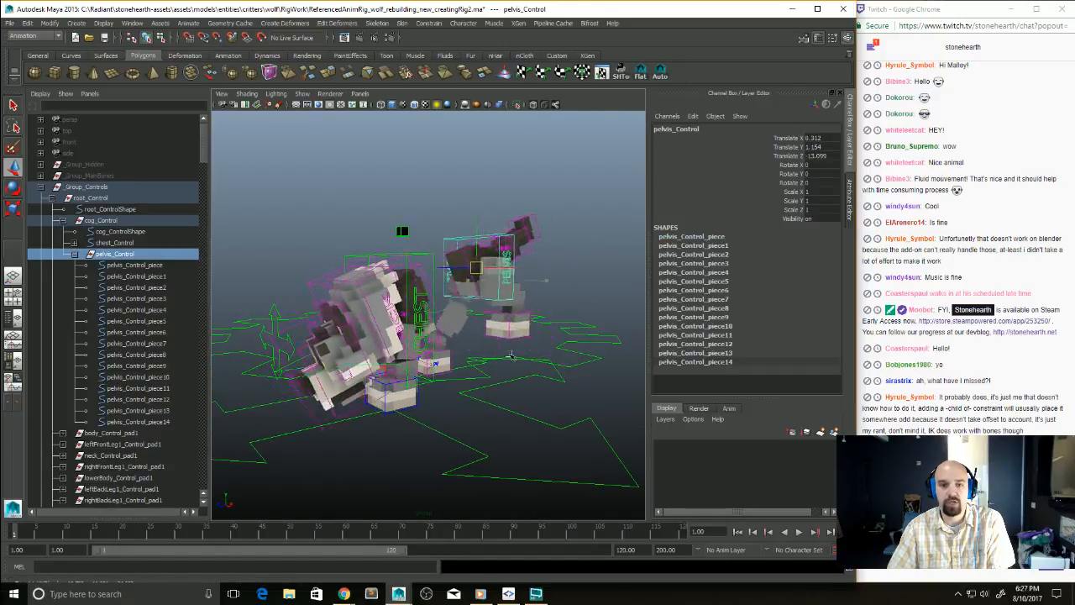
key("ctrl+z")
key("ctrl+z")
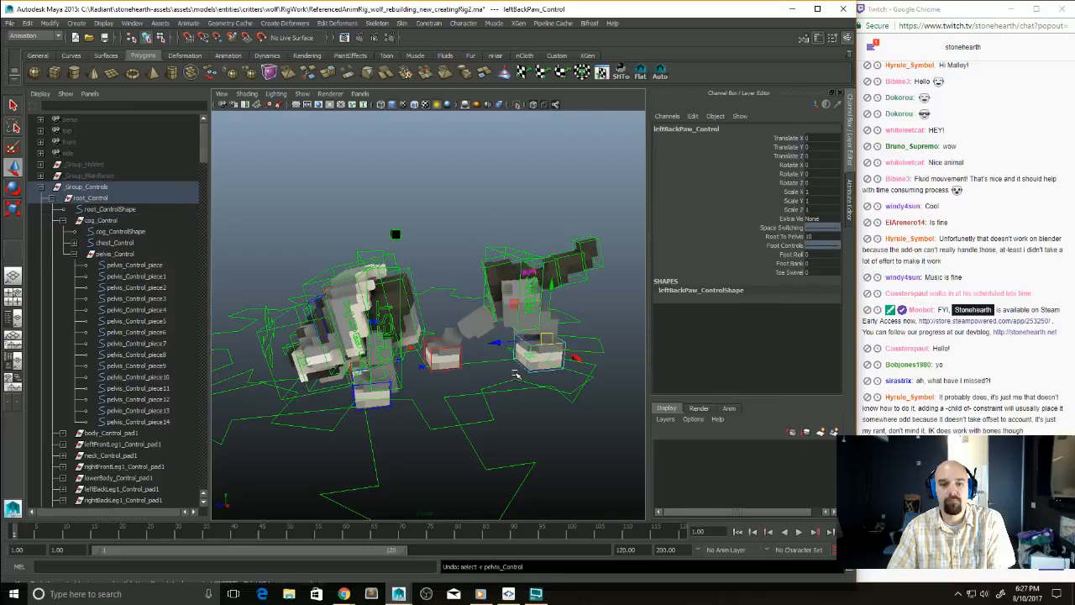
left_click(515, 368)
scroll(514, 378, "up", 5)
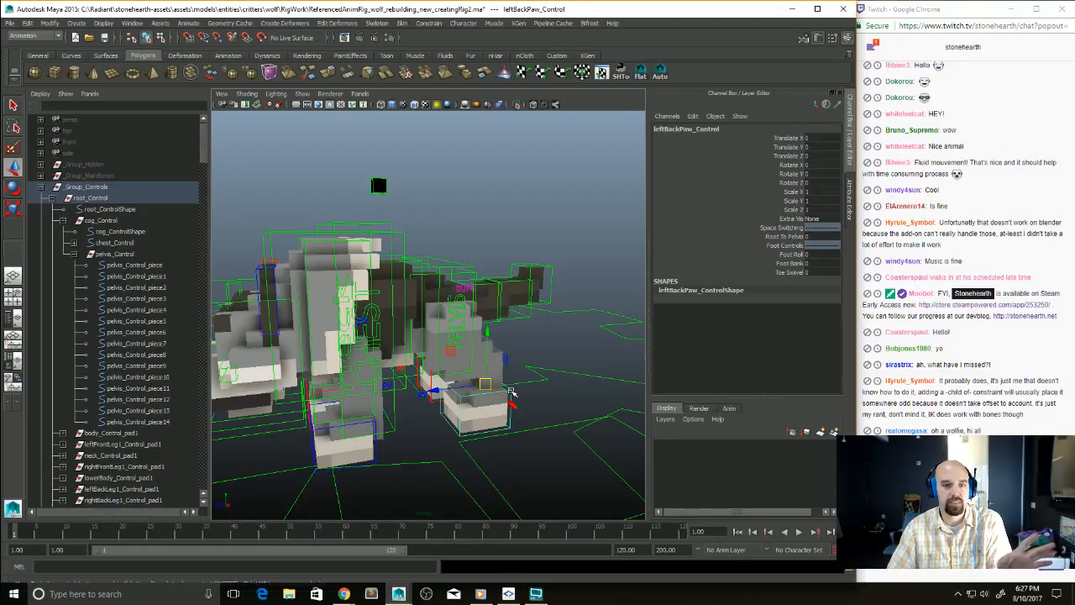
left_click_drag(511, 393, 505, 398, "alt")
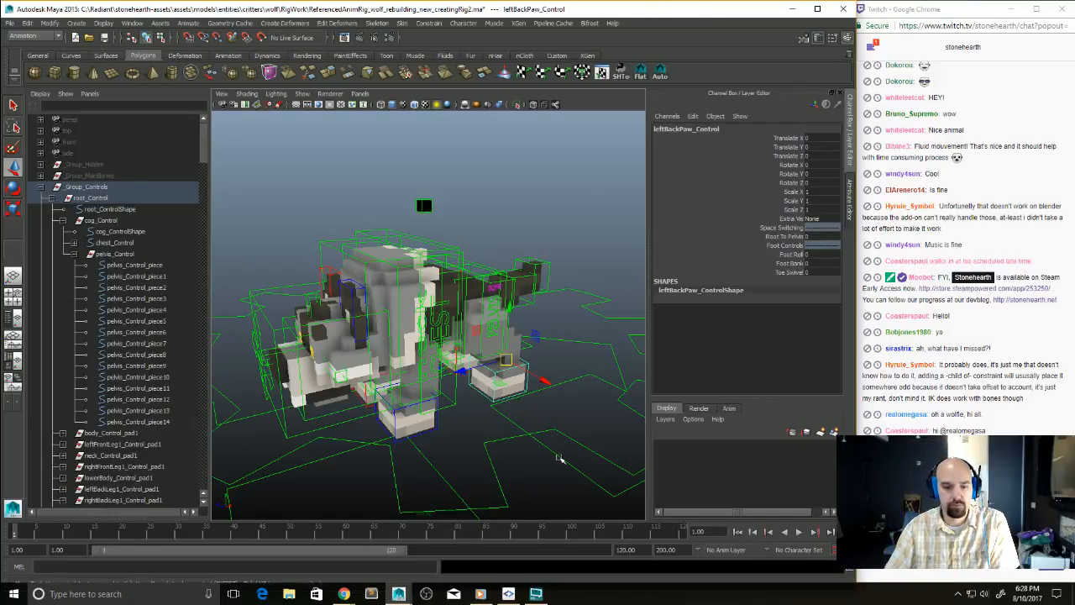
Step: Switch to the untitled Sublime Text document and snap its window to half of the screen
key("alt+Tab")
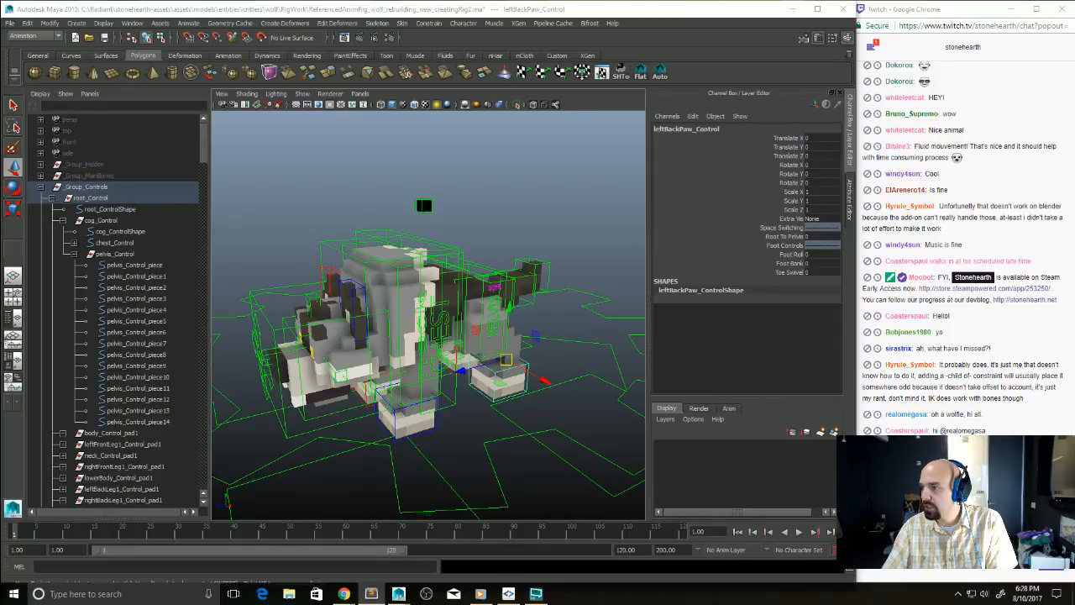
key("alt+Tab")
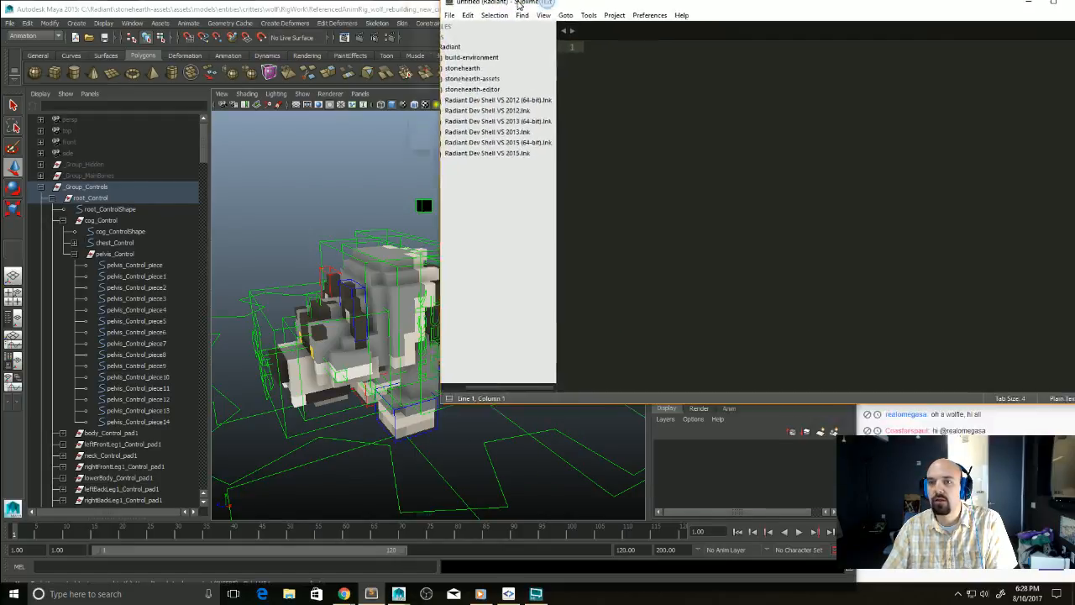
key("super+Left")
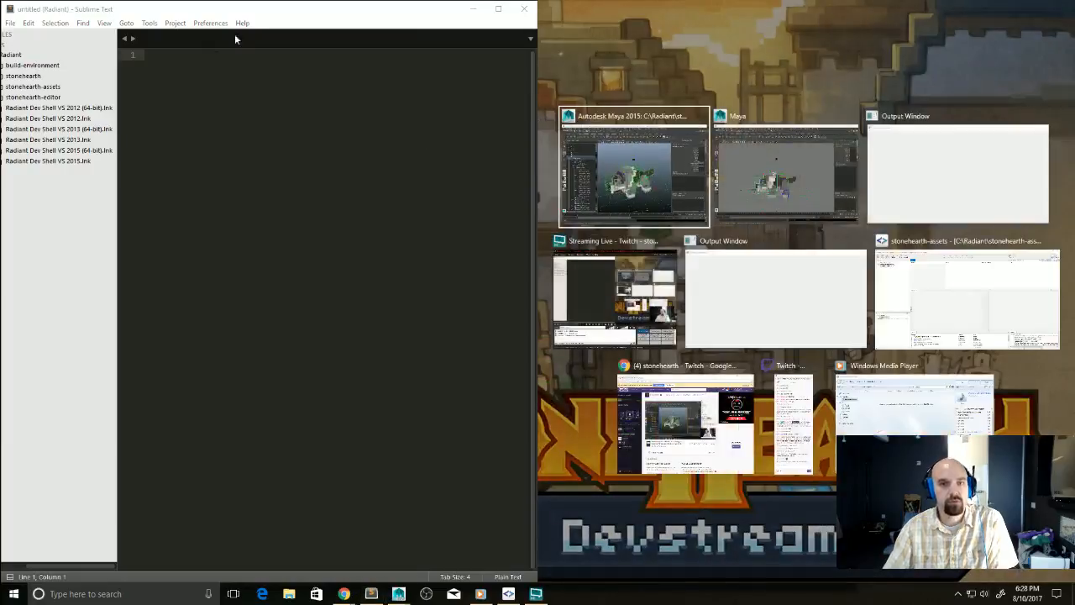
Step: Widen the Sublime Text window and its folder sidebar until the file names are readable
left_click(234, 34)
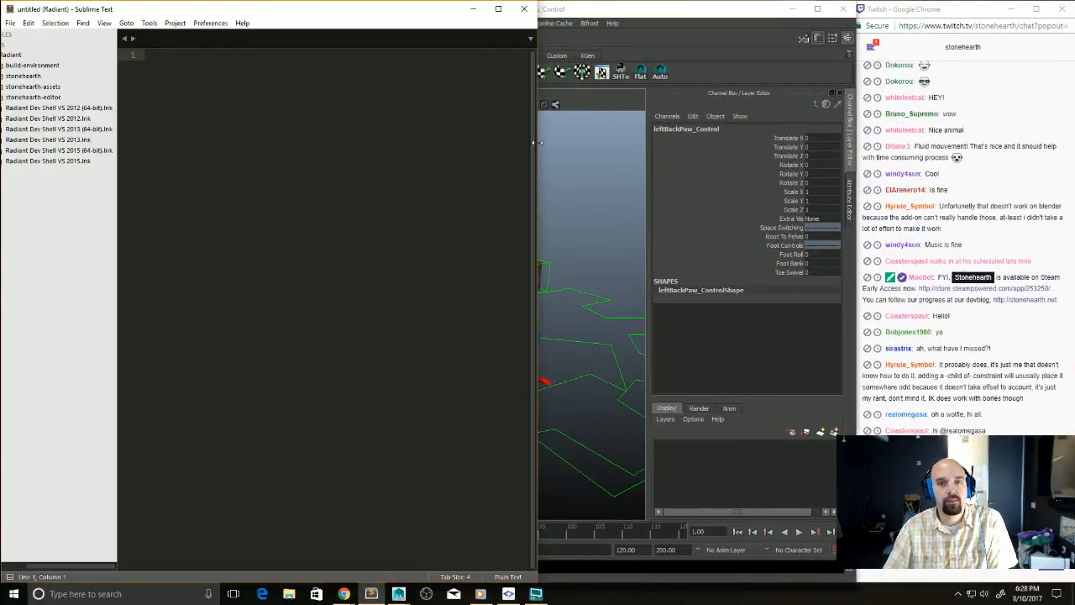
left_click_drag(535, 143, 738, 143)
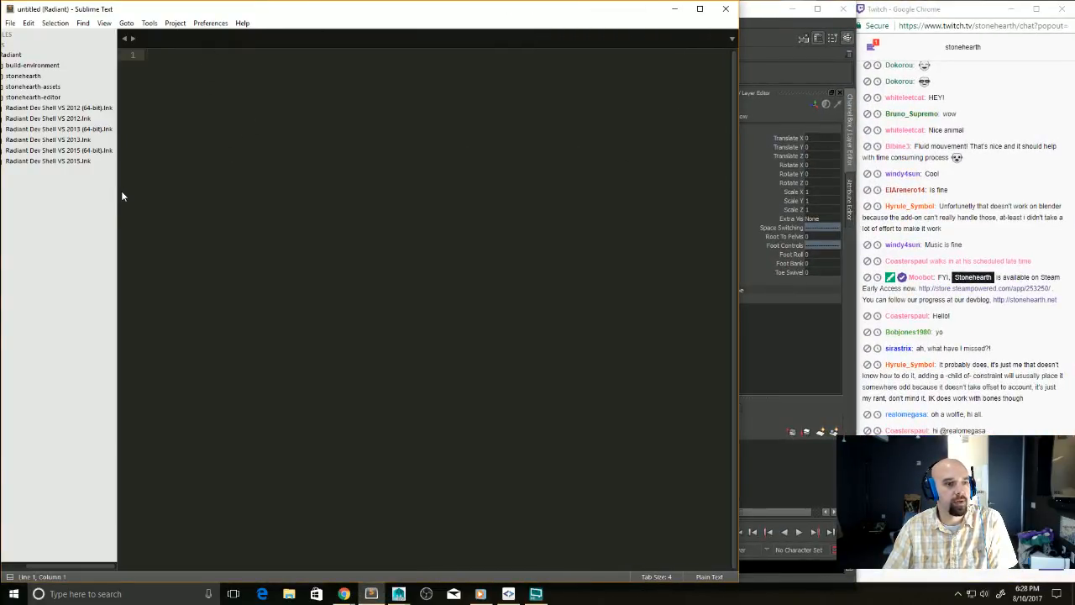
left_click_drag(118, 190, 222, 200)
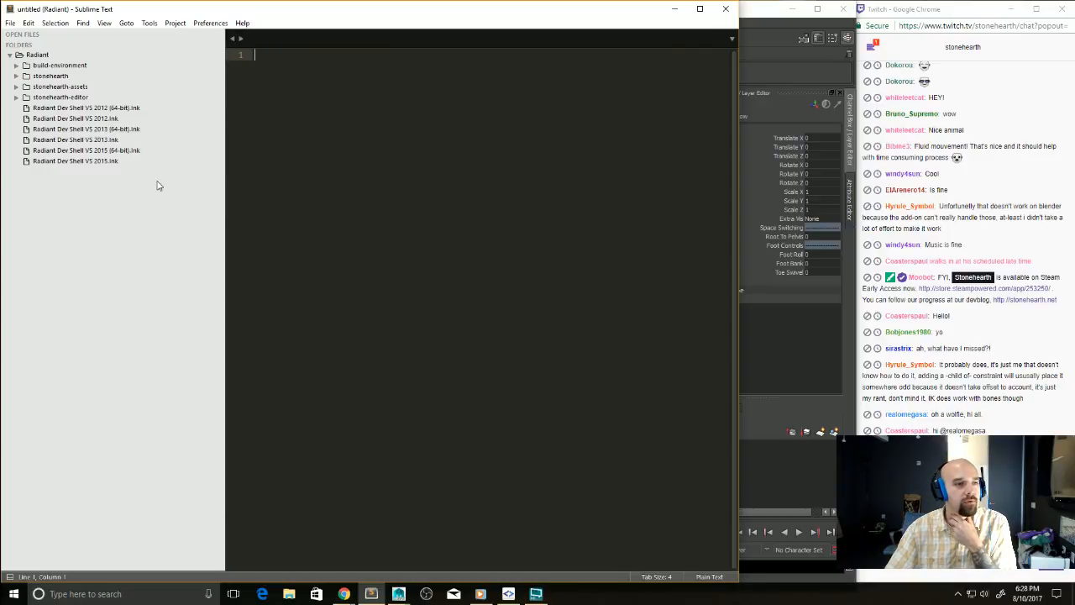
Step: Open mmConvert3DSMaxRigToMayaRig.py from the stonehearth-assets/assets/mayascripts folder
left_click(14, 89)
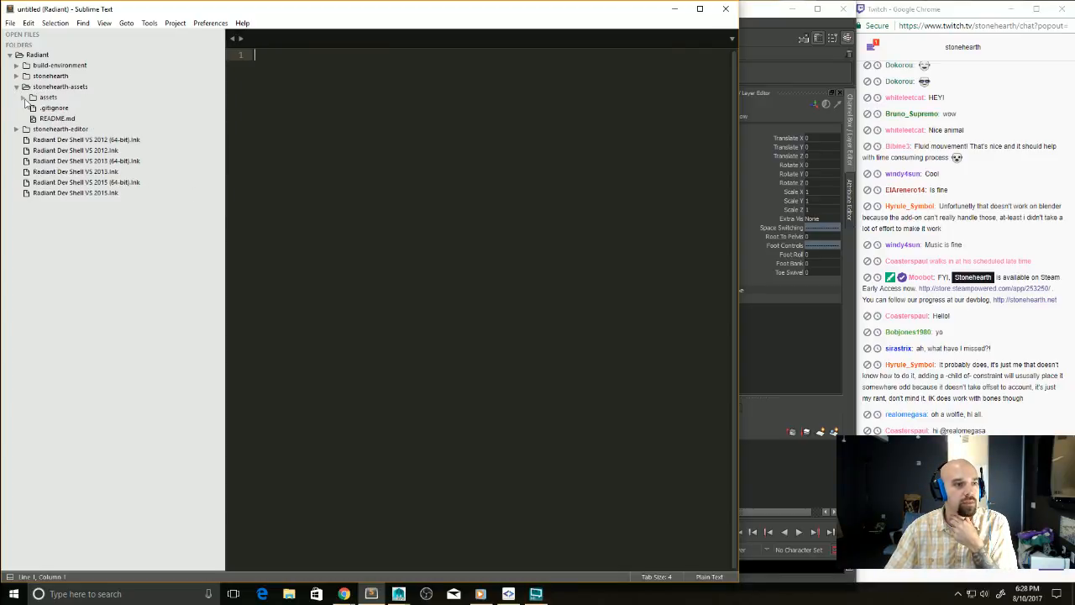
left_click(23, 97)
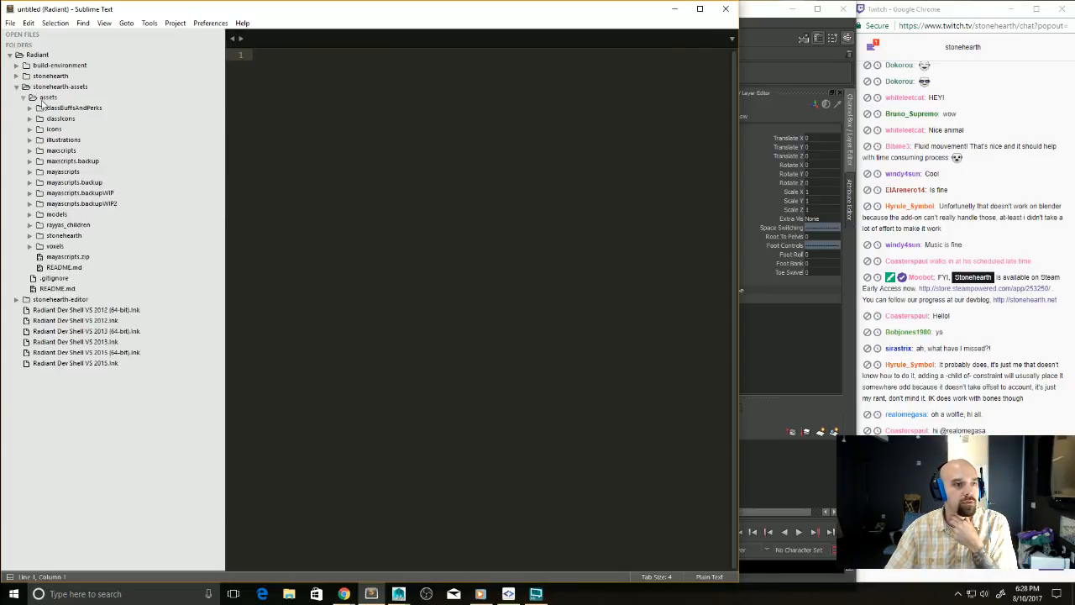
left_click(63, 172)
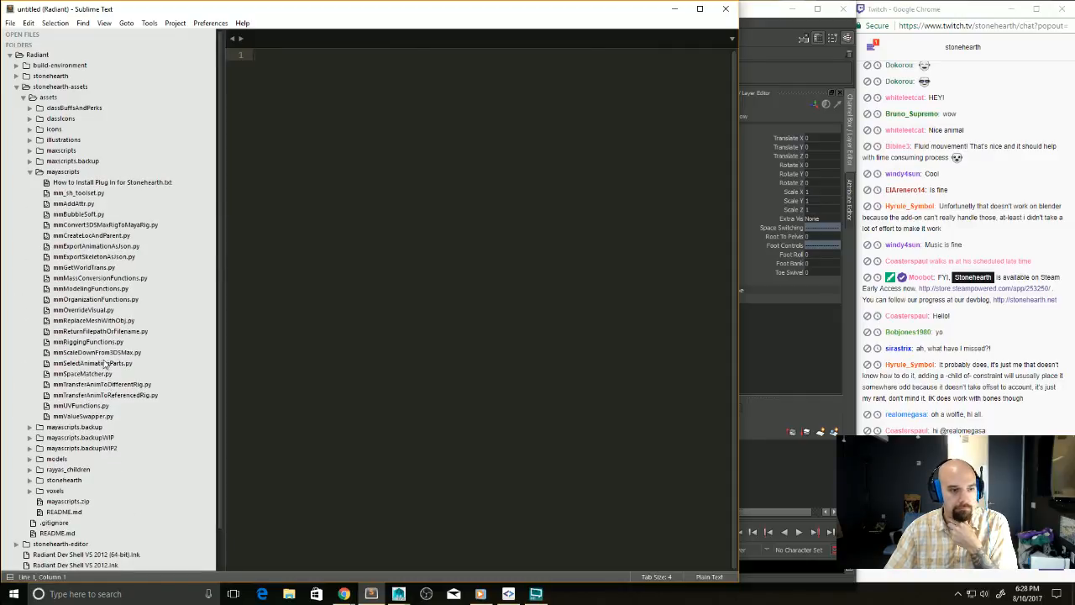
double_click(106, 227)
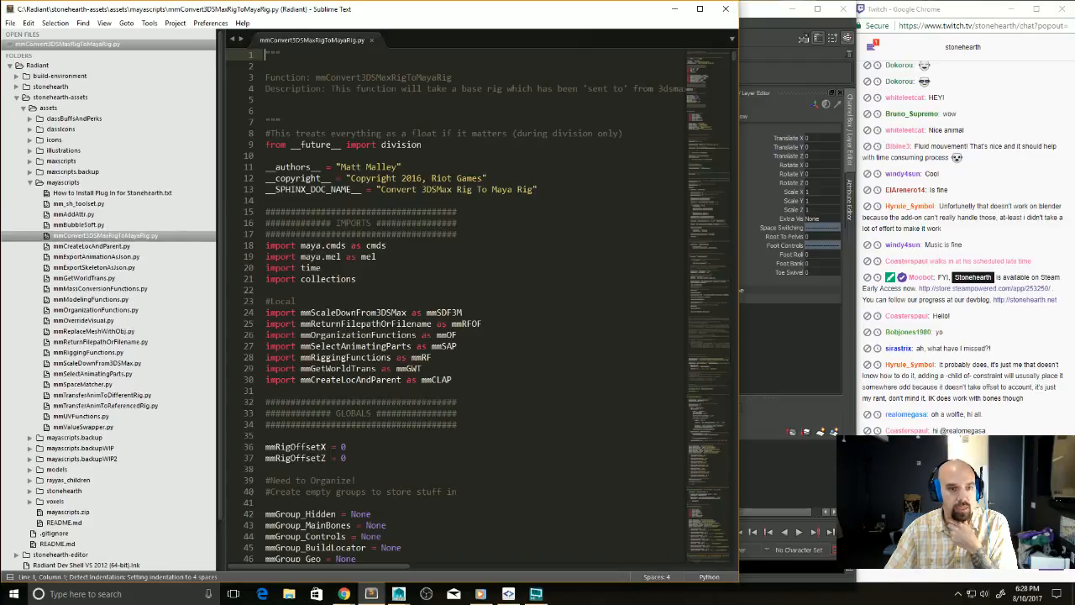
Step: Search the script for "parentcons" and widen the window to show the full constraint lines
key("ctrl+f")
type("pare")
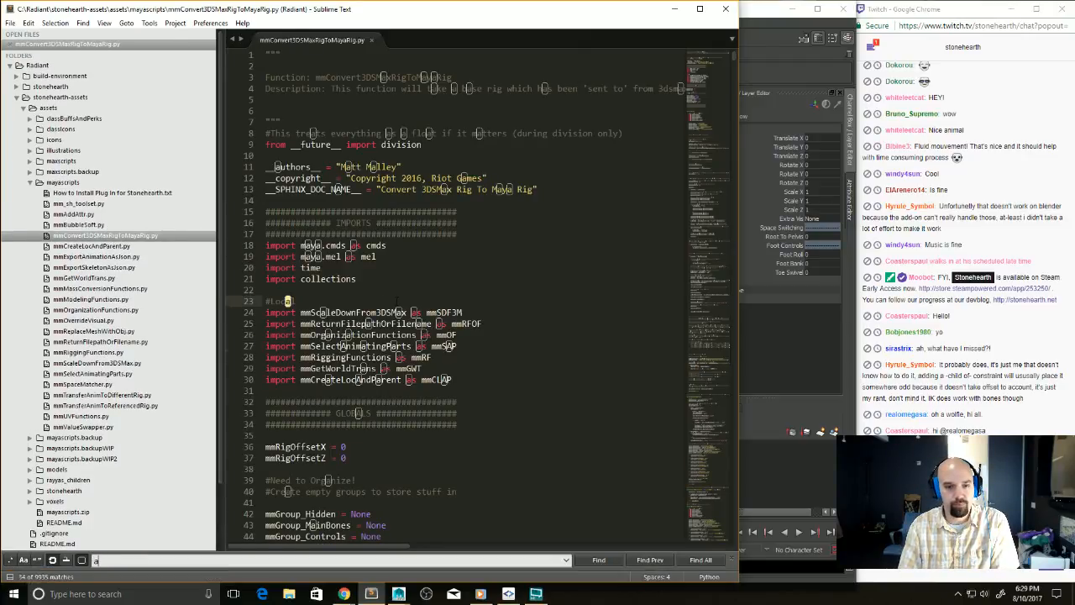
type("ntcons")
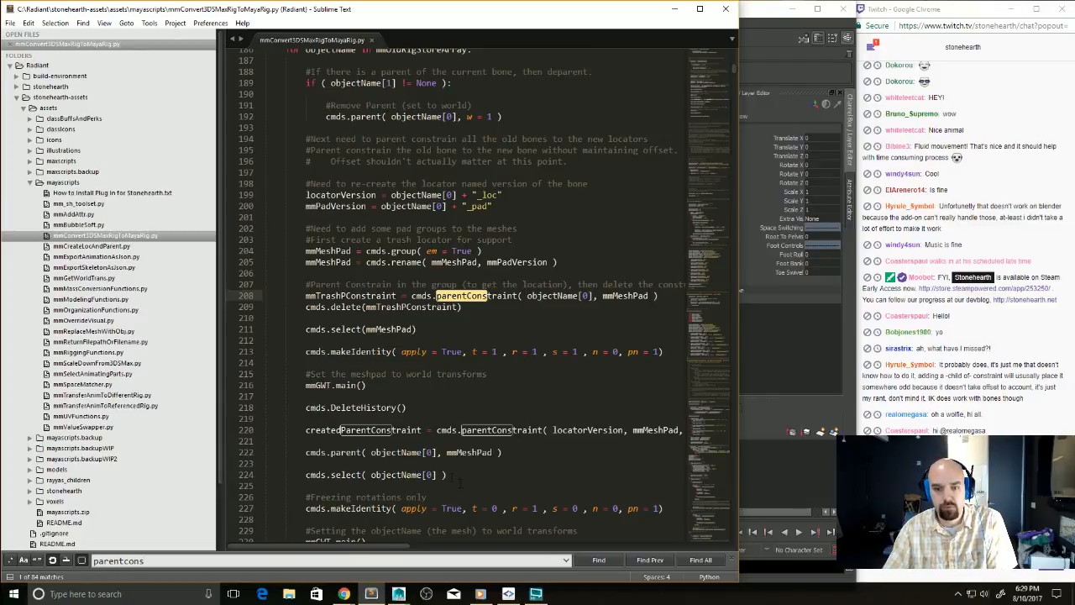
left_click_drag(399, 550, 437, 551)
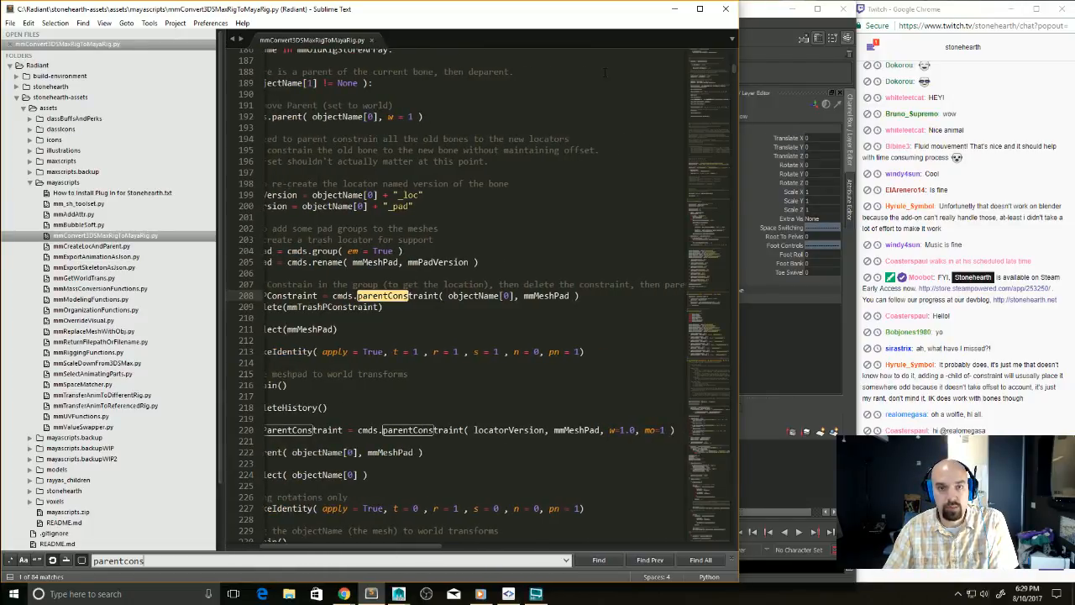
left_click_drag(737, 58, 871, 58)
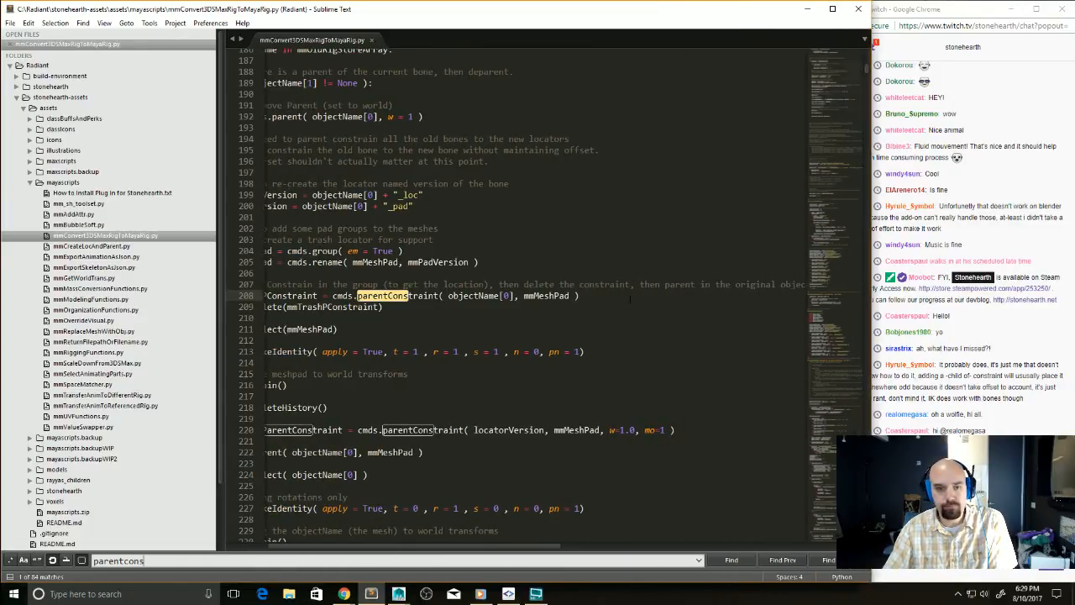
Step: Examine the mmTrashPConstraint lines, highlighting the parentConstraint call, its objectName argument and the constraint's deletion
left_click_drag(384, 546, 359, 550)
left_click_drag(666, 296, 280, 296)
key("Escape")
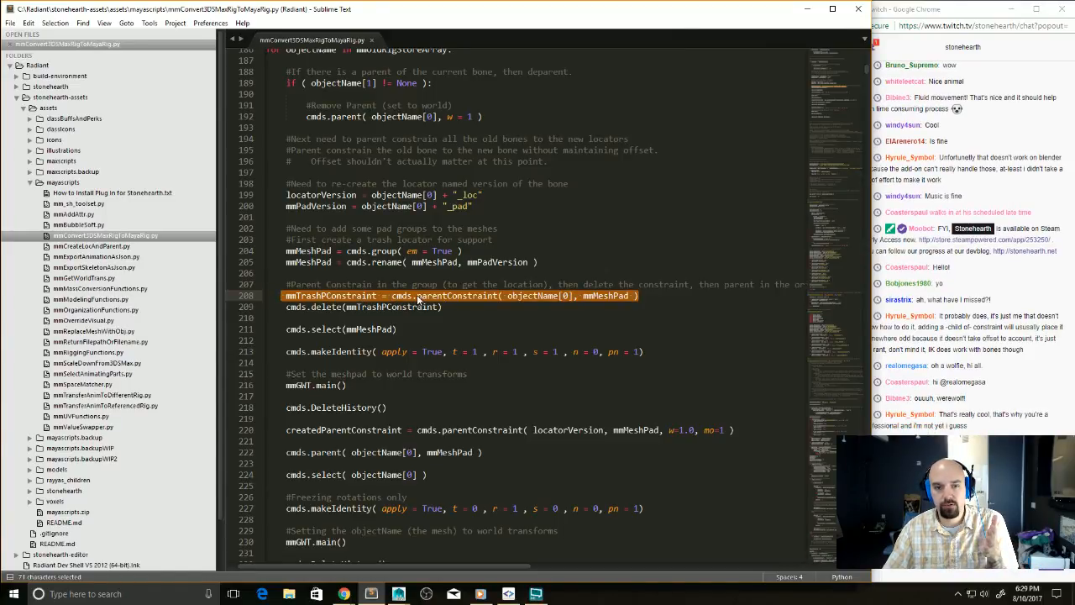
double_click(528, 296)
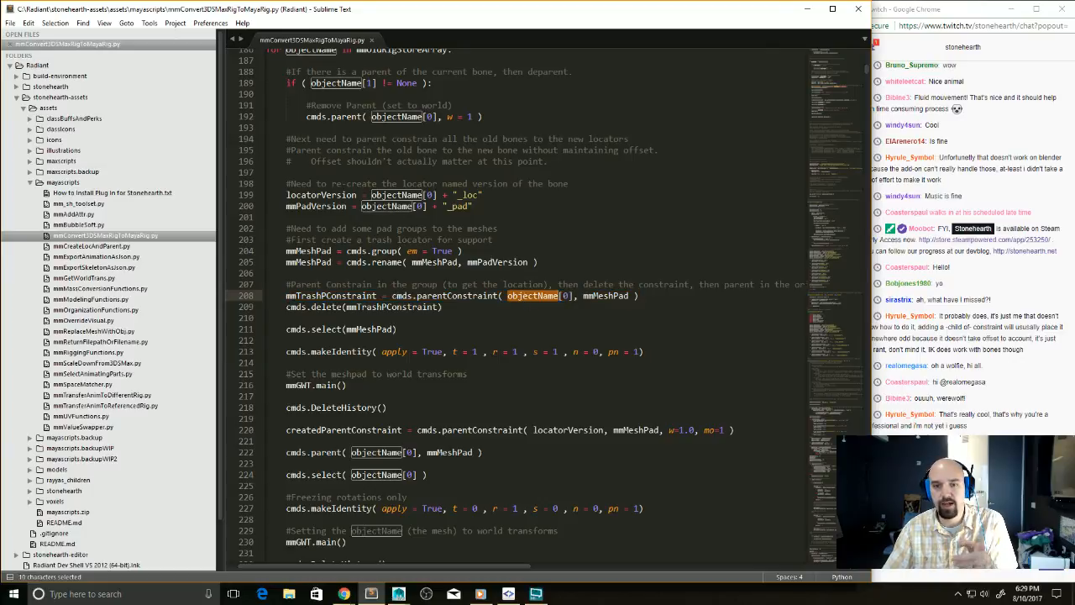
key("ctrl+z")
key("ctrl+z")
key("ctrl+z")
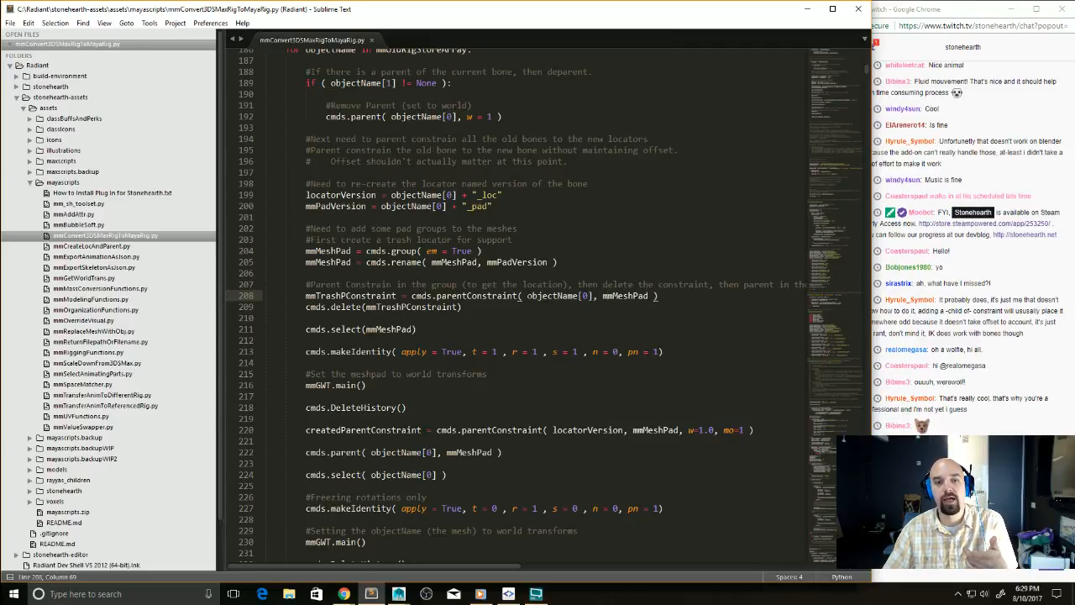
left_click_drag(406, 306, 412, 307)
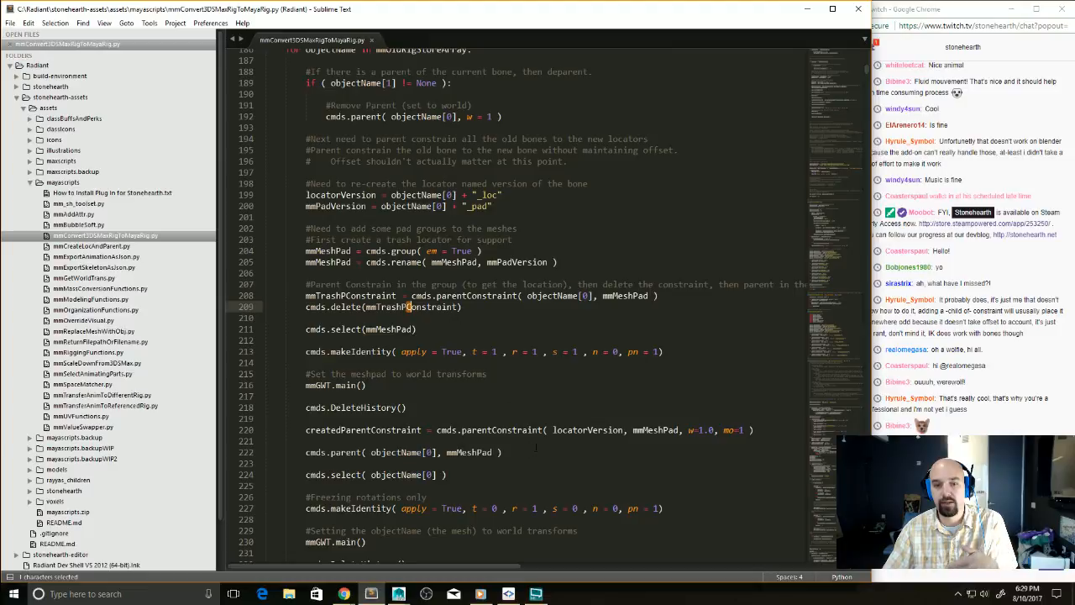
Step: Examine the createdParentConstraint line, highlighting its maintain-offset argument mo=1
triple_click(504, 430)
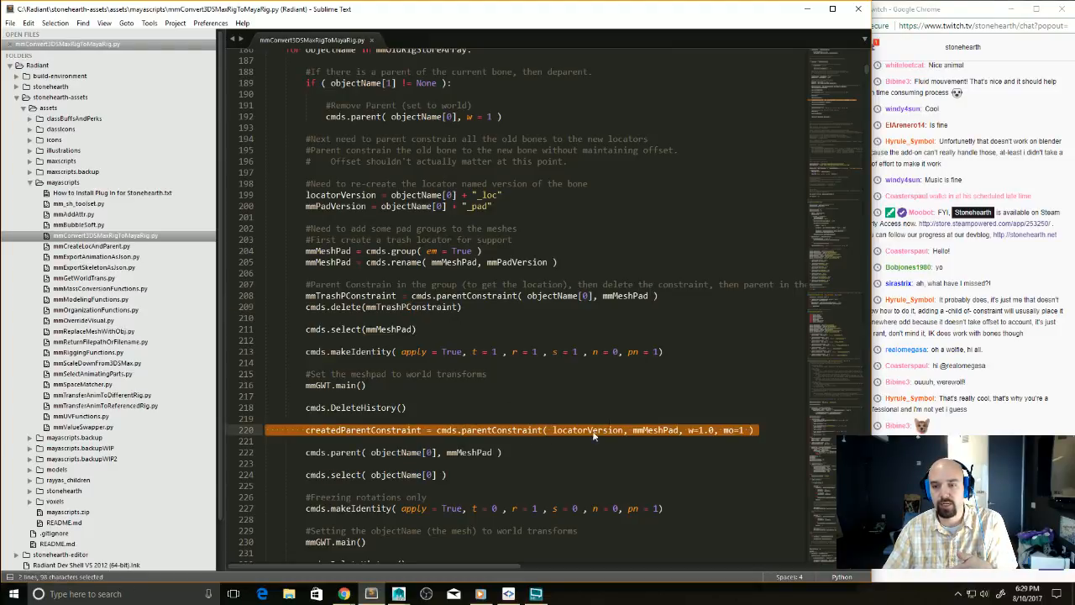
double_click(731, 431)
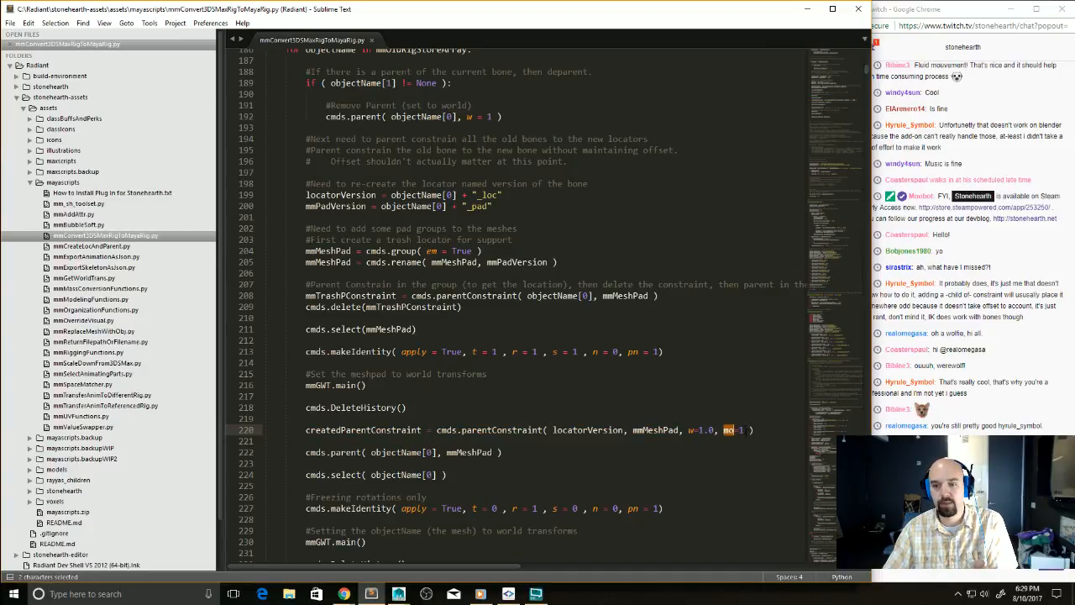
double_click(739, 430)
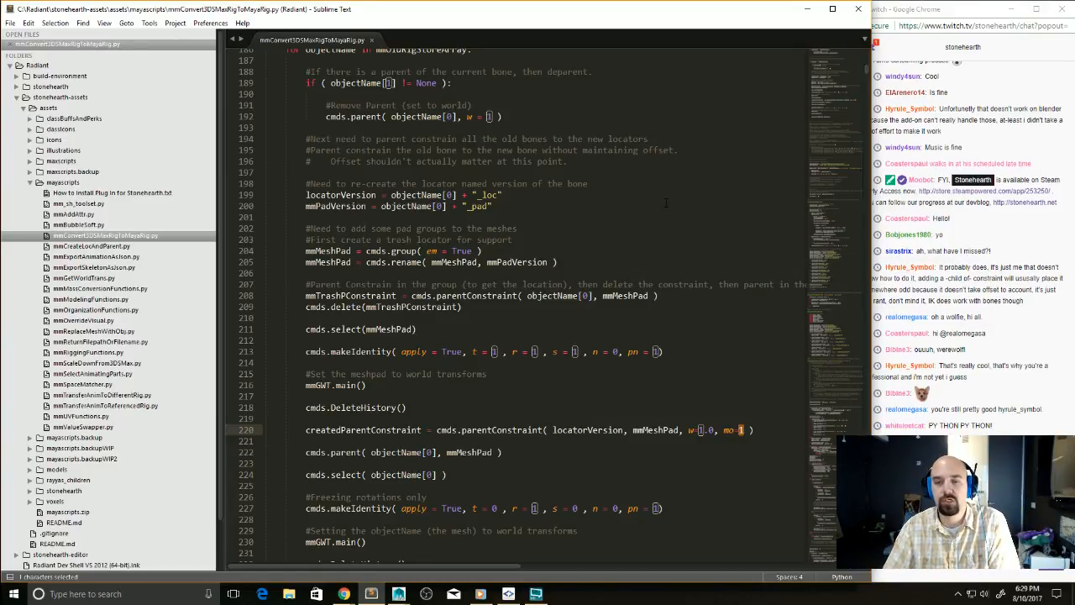
Step: Return to the Maya scene with the rebuilt wolf rig and view the rig up close
left_click(807, 8)
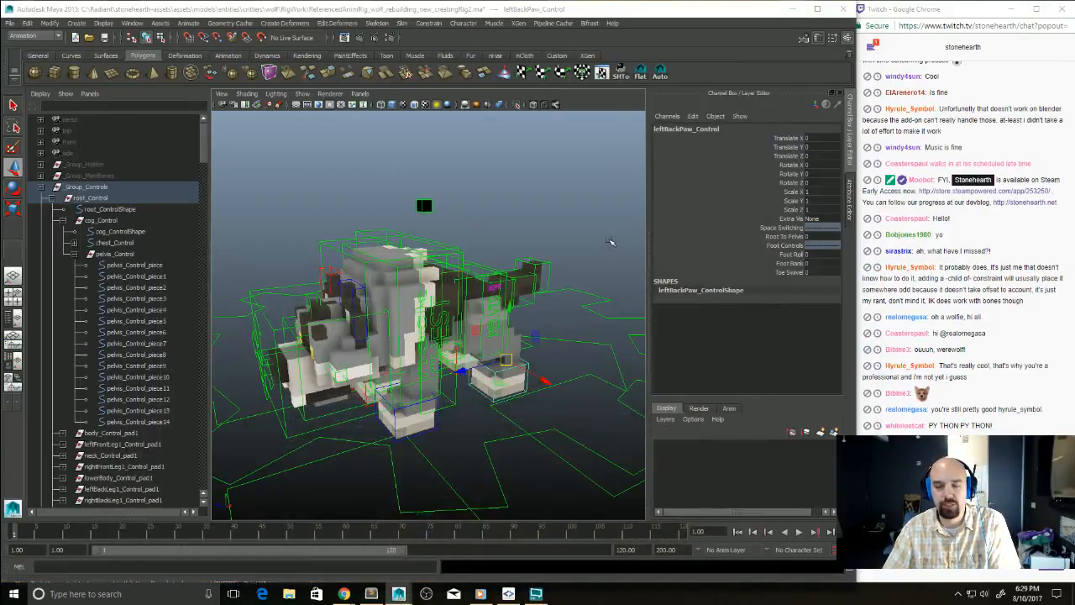
left_click_drag(595, 290, 564, 297, "alt")
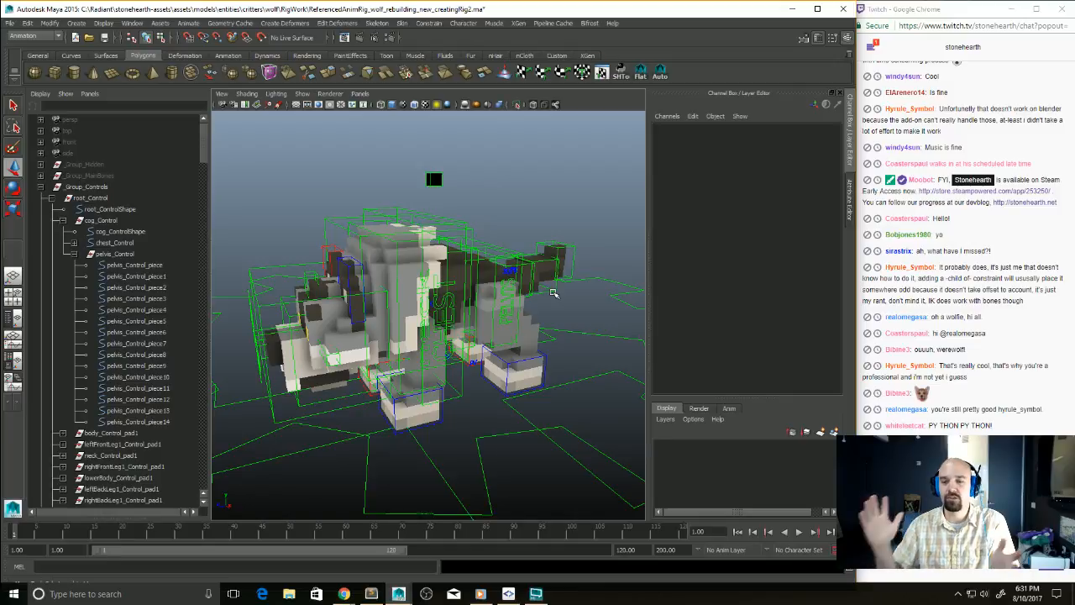
left_click_drag(504, 266, 509, 270, "alt")
right_click_drag(509, 271, 518, 309, "alt")
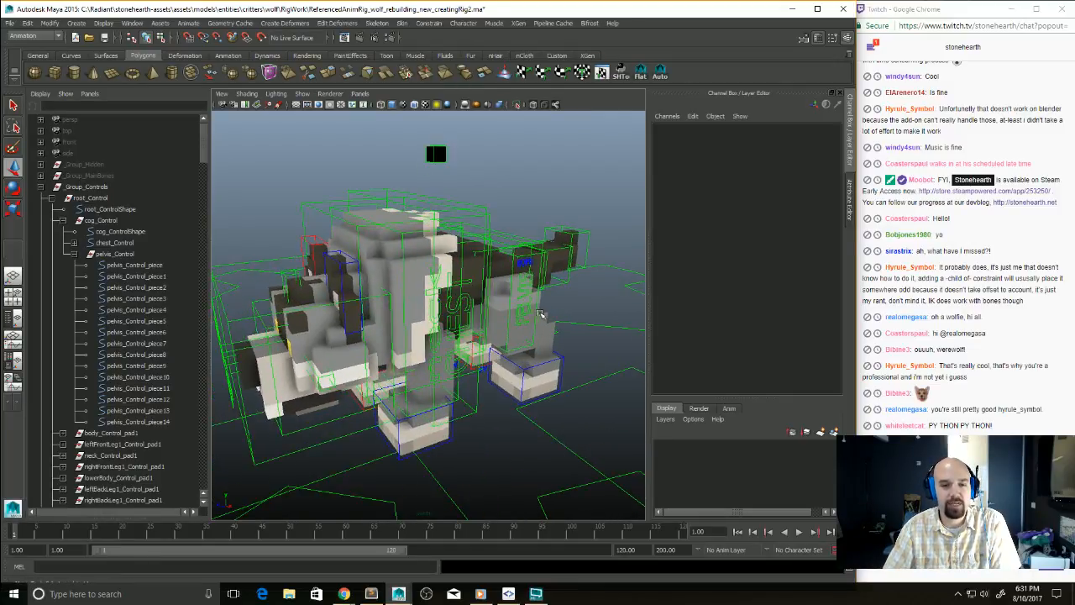
Step: Narrow the Channel Box to enlarge the viewport and view the wolf rig from the side
left_click_drag(648, 327, 795, 333)
left_click(849, 201)
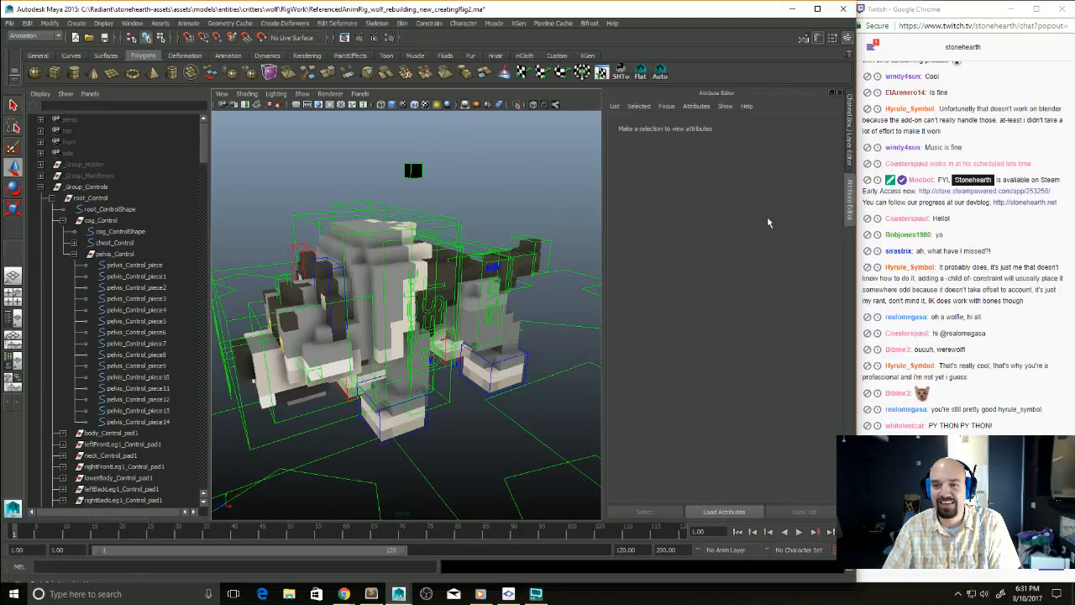
key("ctrl+a")
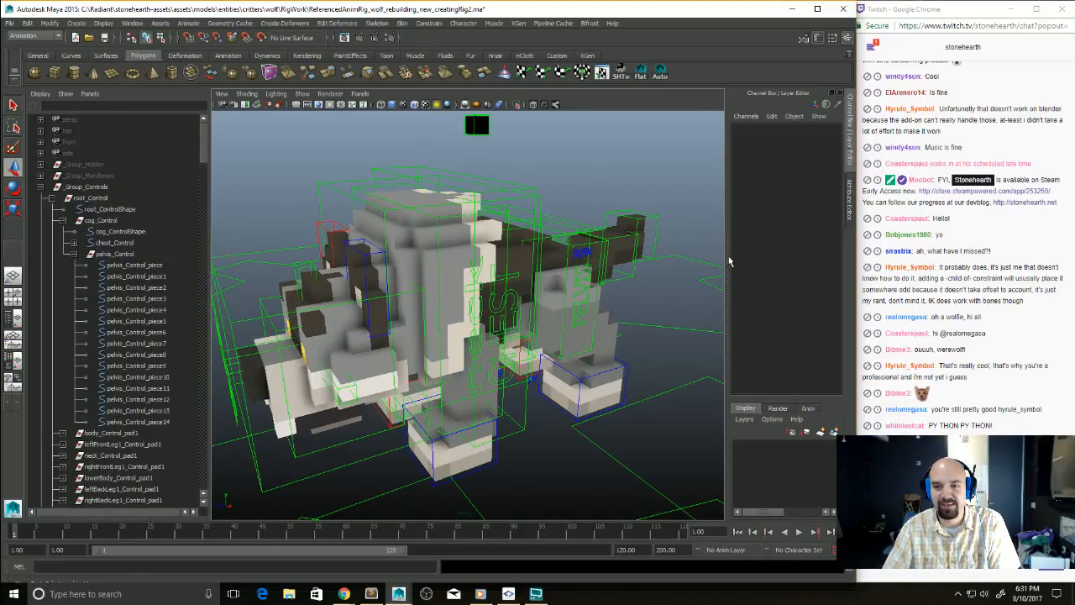
left_click_drag(655, 337, 598, 329, "alt")
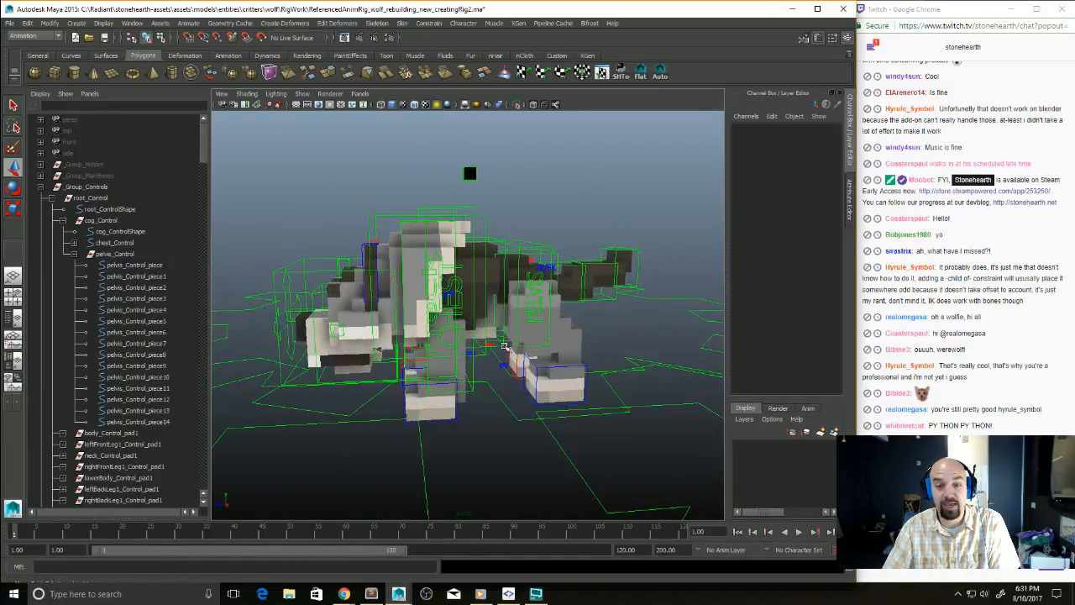
left_click_drag(504, 346, 563, 343, "alt")
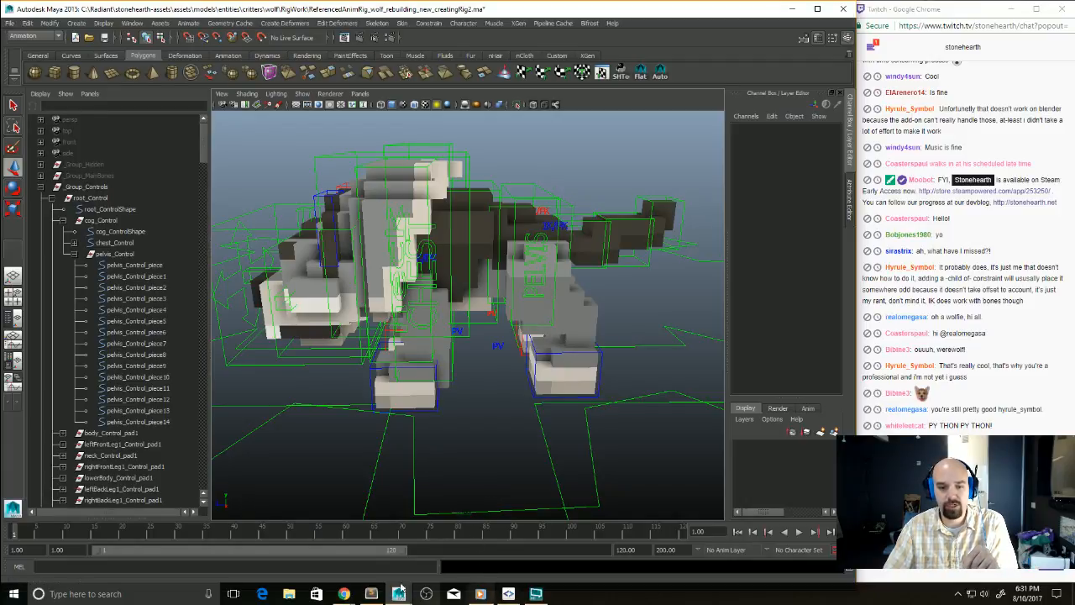
Step: Switch to the other Maya window containing ReferencedAnimRig_wolf.ma and open run.ma from the wolf's animations folder
left_click(576, 556)
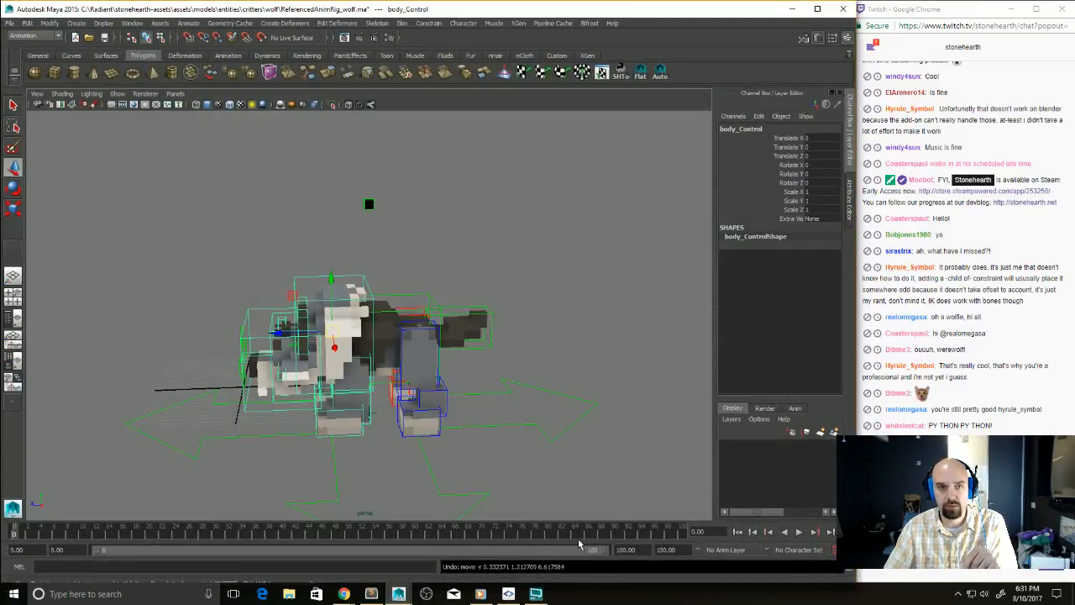
key("ctrl+o")
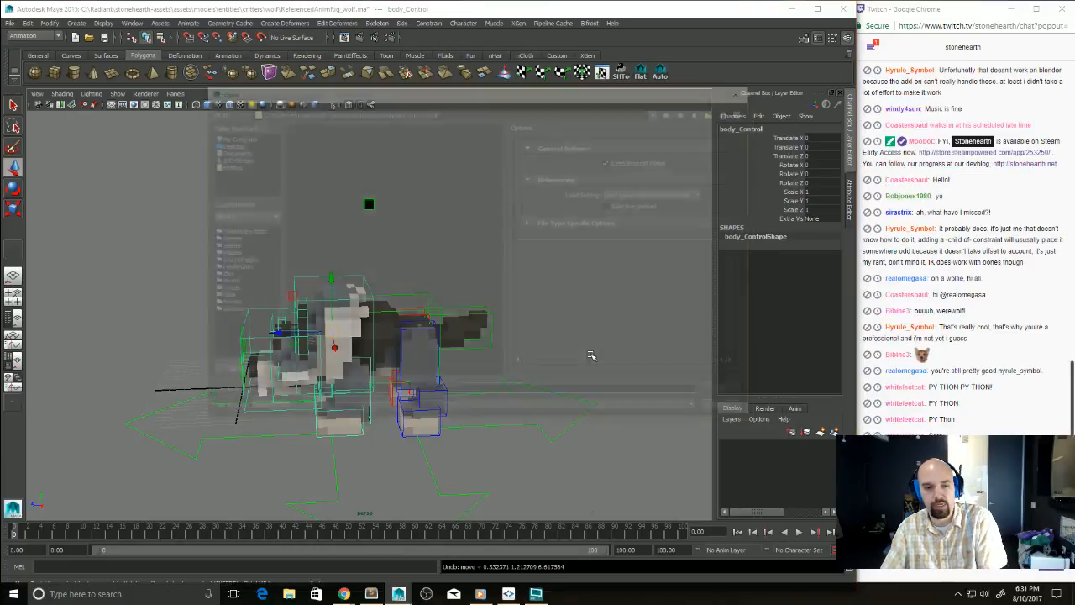
double_click(322, 154)
double_click(309, 180)
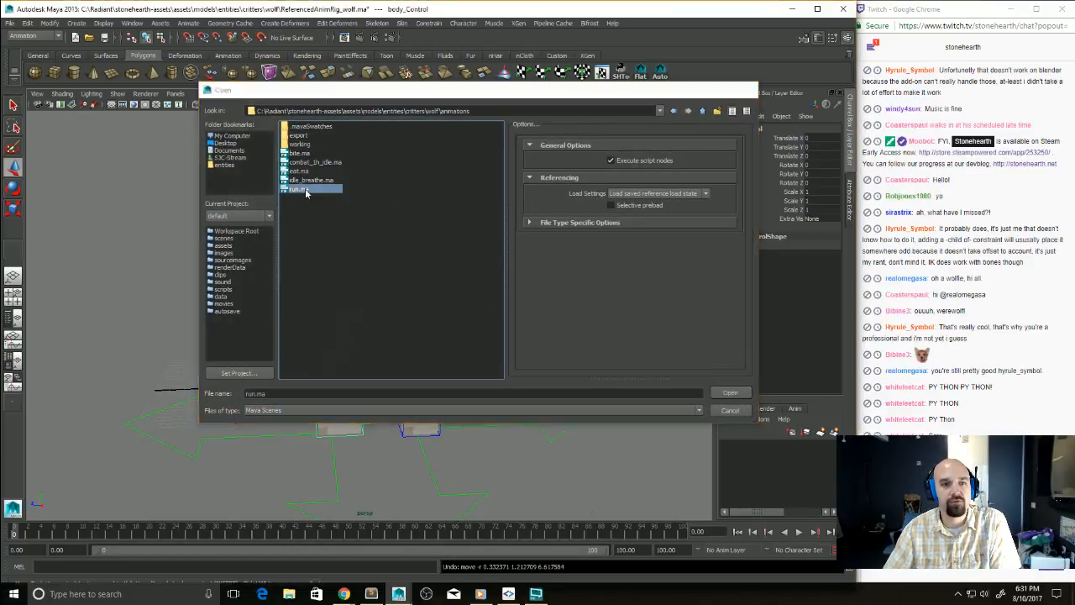
left_click(526, 304)
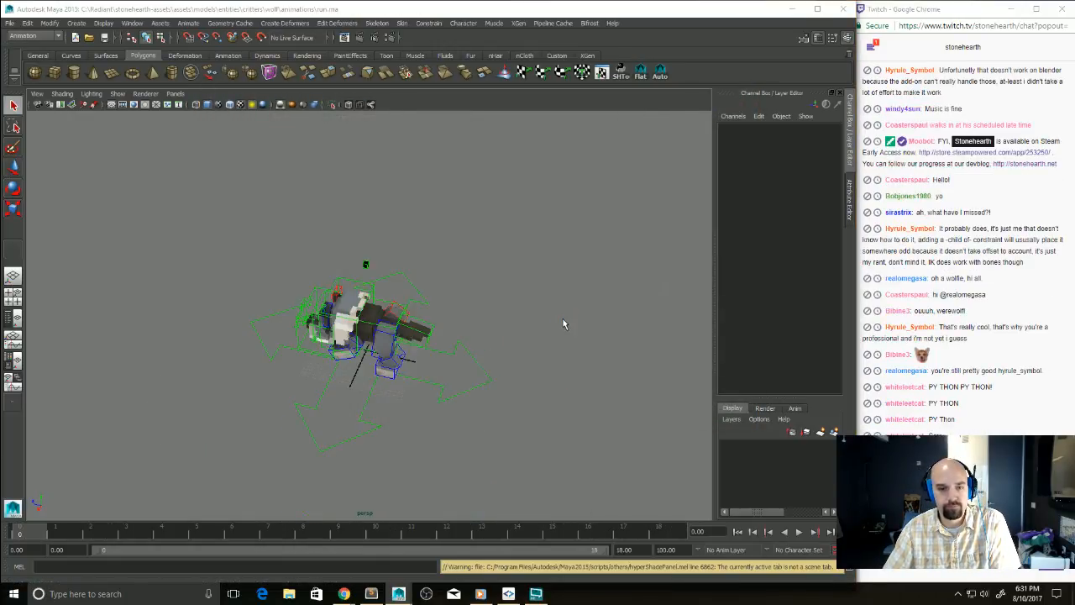
Step: Play the wolf's run animation and examine the motion up close
left_click(702, 225)
key("alt+v")
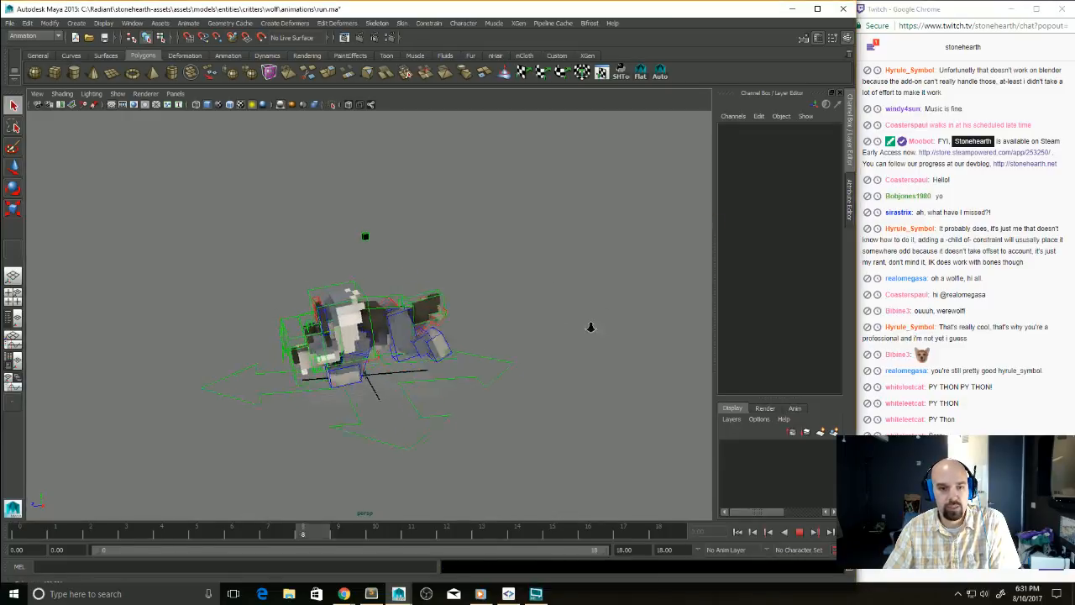
scroll(446, 361, "up", 5)
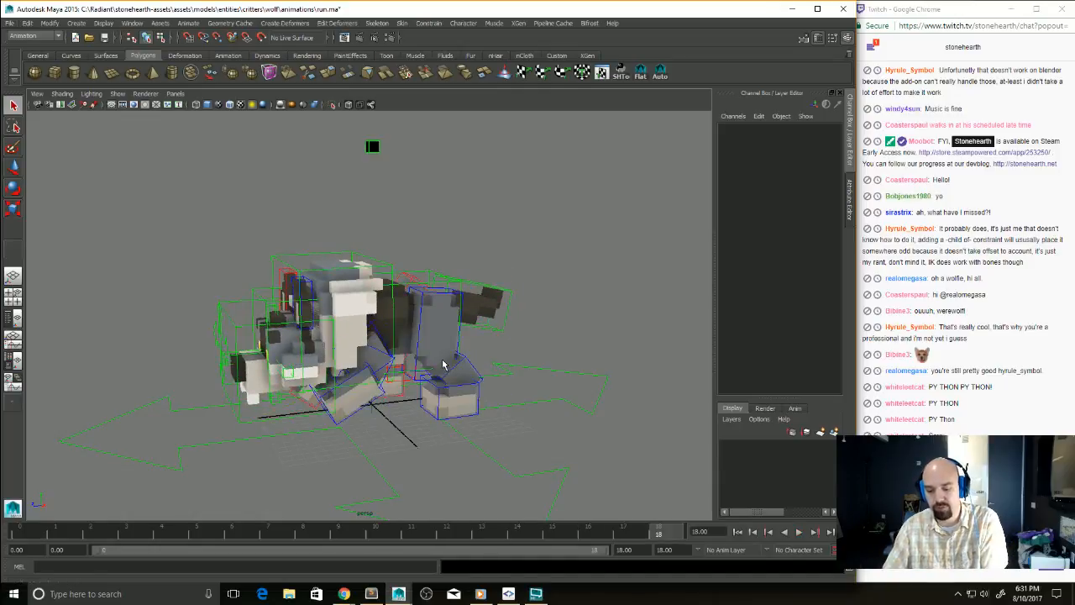
Step: Open emote_cute.ma from the rabbit's animations folder
key("ctrl+o")
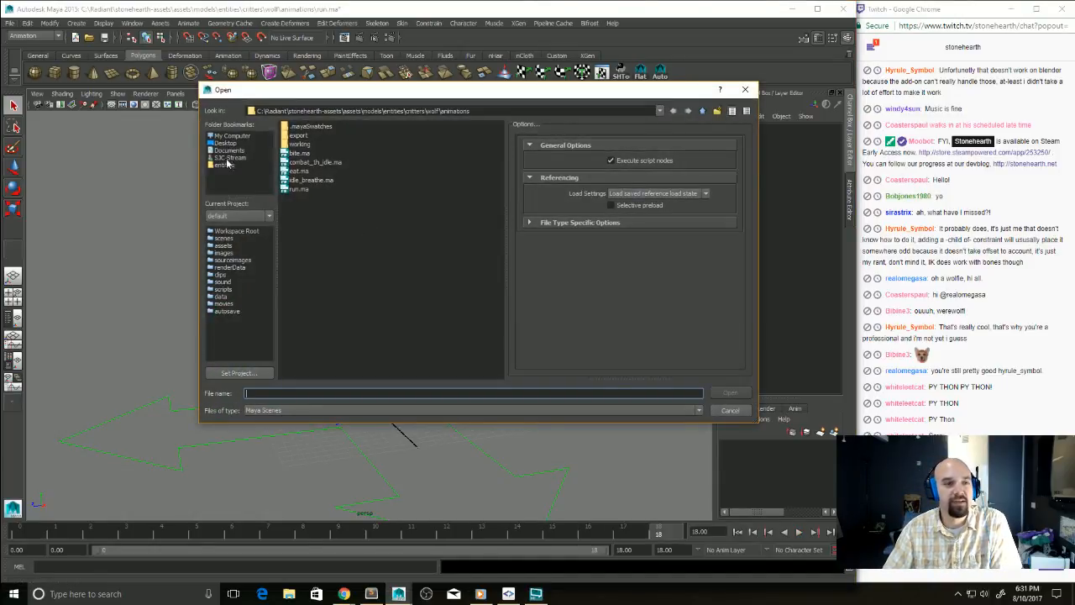
double_click(703, 110)
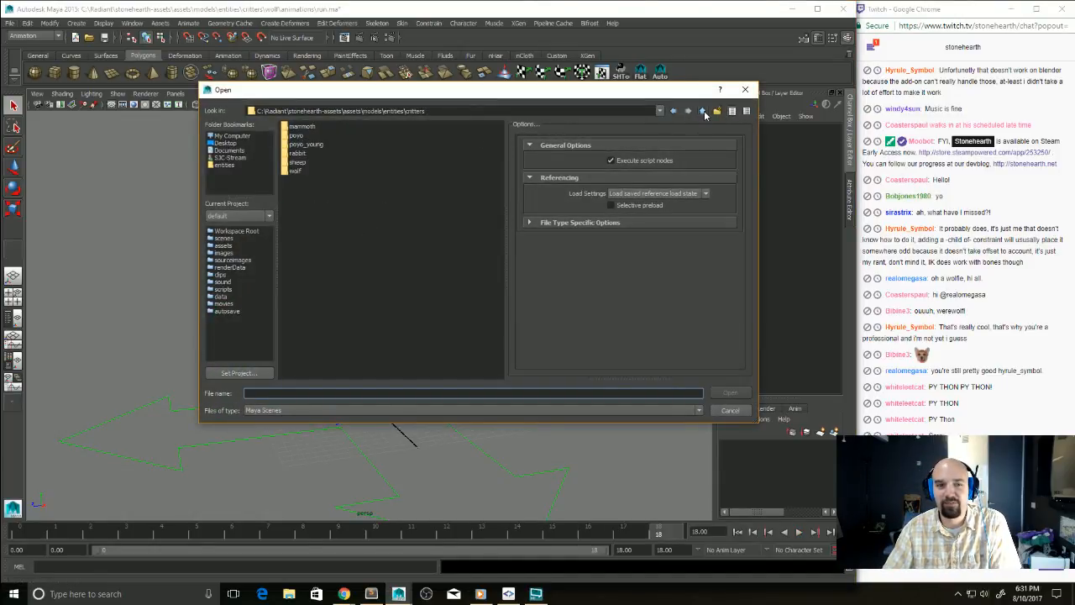
double_click(300, 153)
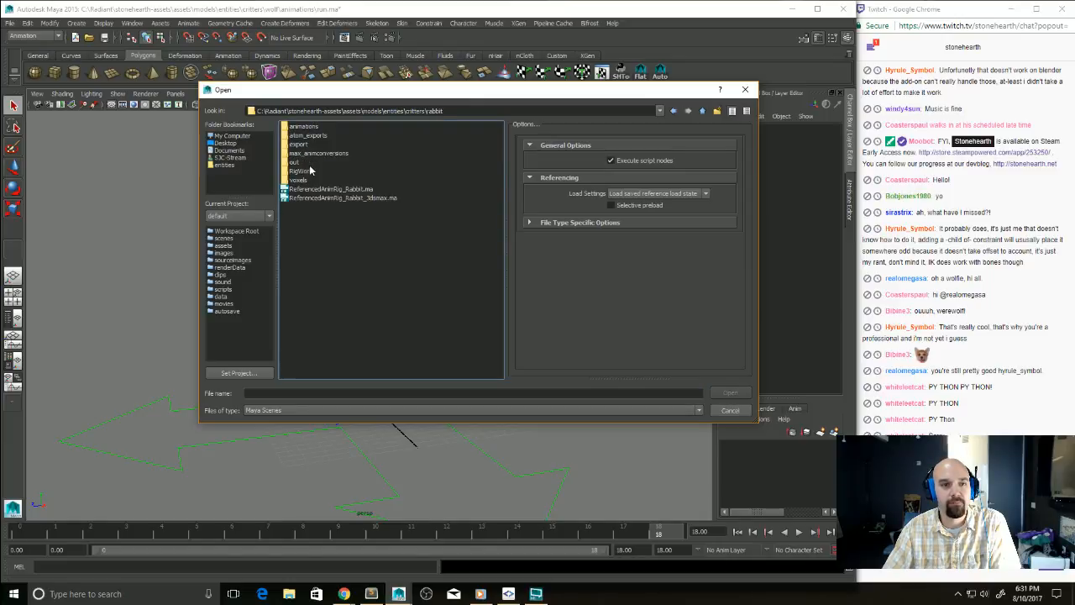
double_click(307, 127)
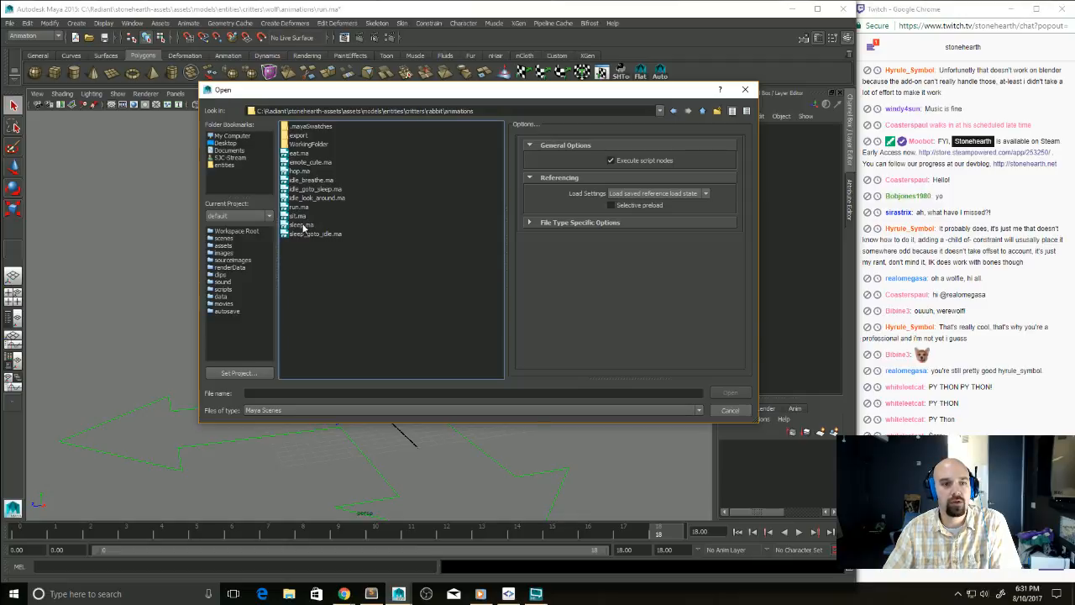
double_click(320, 159)
left_click(527, 304)
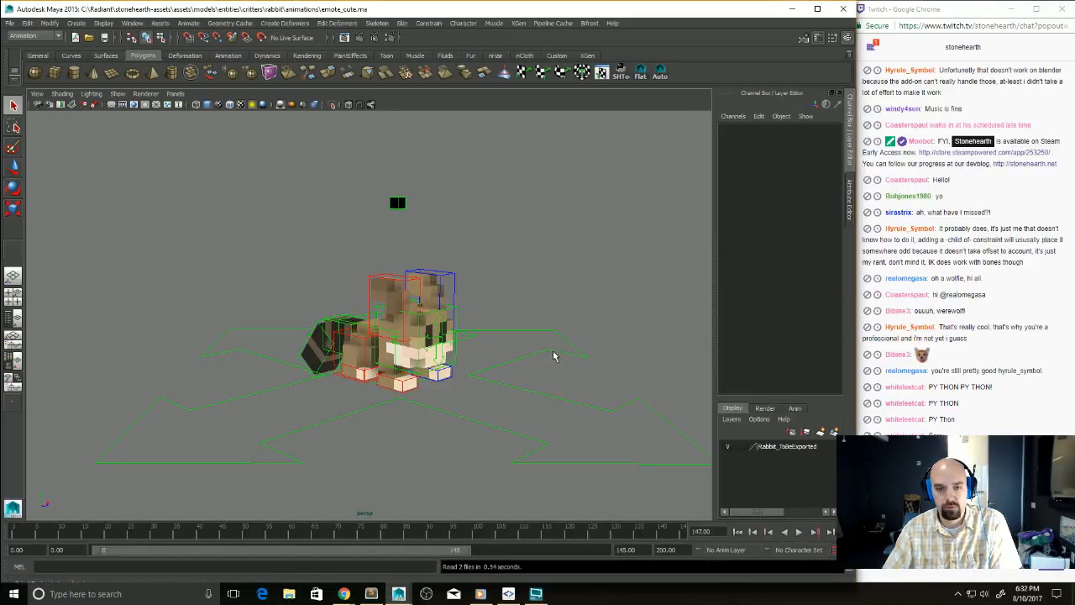
Step: Play the rabbit's emote_cute animation from the side and stop the playback after watching it
left_click_drag(555, 355, 446, 402, "alt")
middle_click_drag(445, 402, 478, 397, "alt")
key("alt+v")
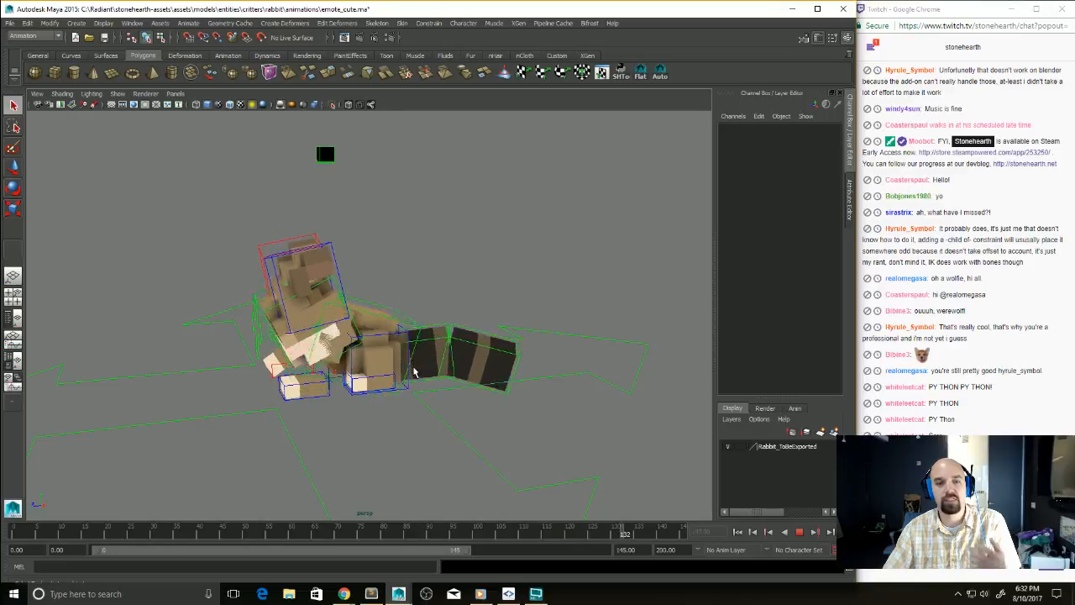
key("Escape")
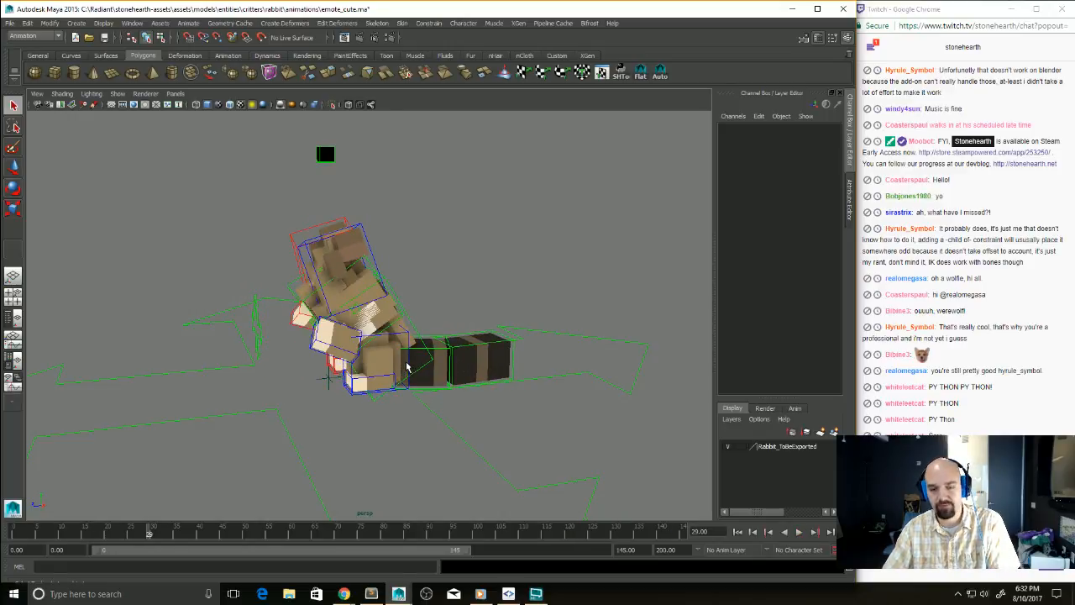
Step: Return to the Maya window with the rebuilt wolf rig, bring up the Stonehearth Toolset and move it aside
left_click(793, 9)
left_click_drag(517, 394, 521, 380, "alt")
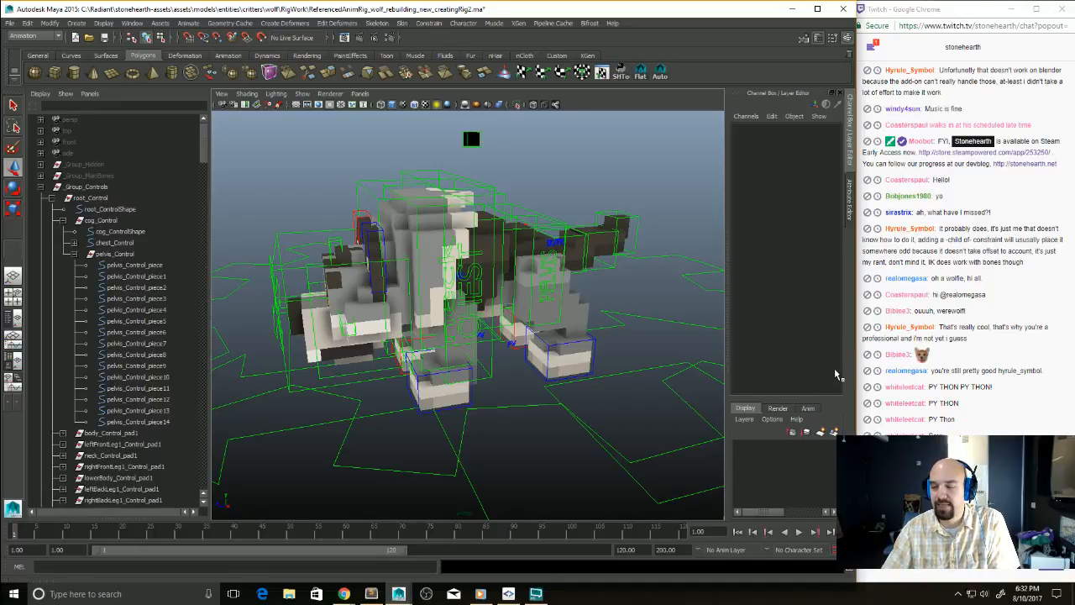
left_click(620, 75)
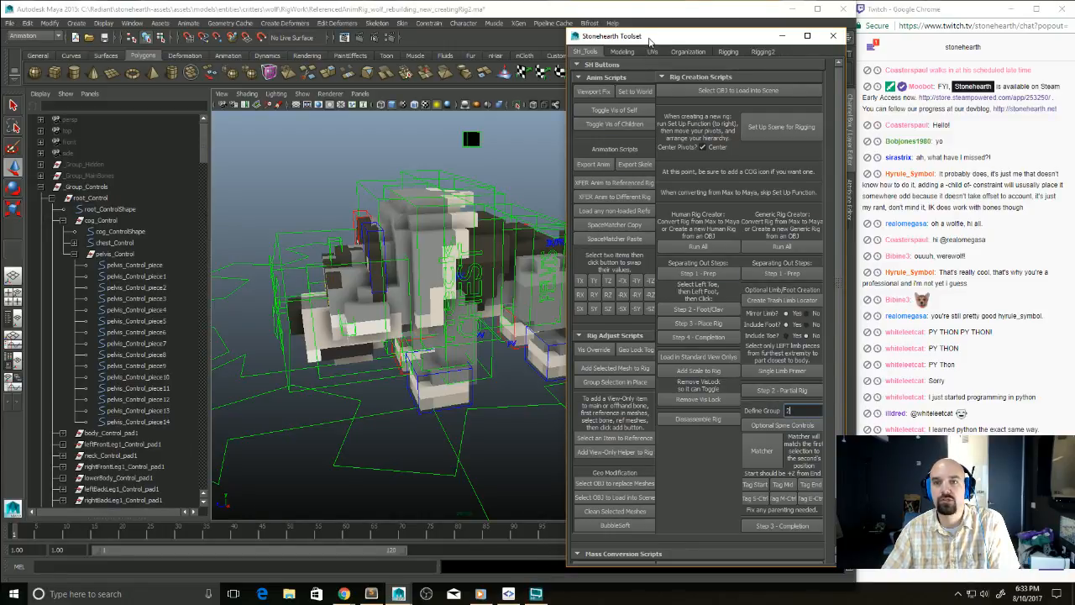
left_click_drag(652, 37, 1074, 47)
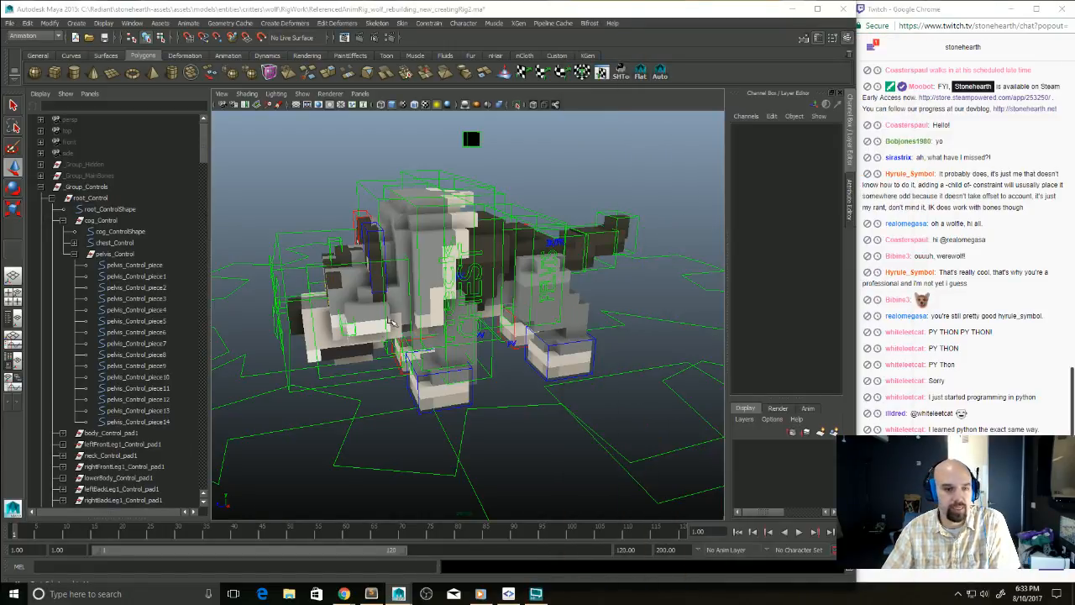
Step: Move the wolf's pelvis control backwards and up, away from the body, to about 5.17, 4.229, -13.901
left_click_drag(437, 424, 538, 395, "alt")
left_click(571, 342)
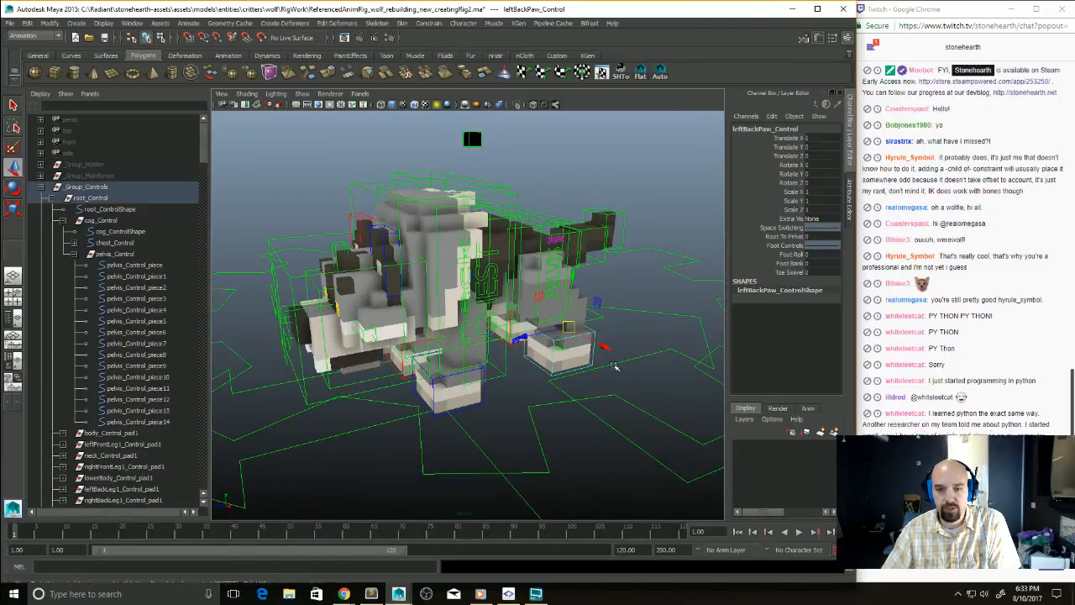
left_click_drag(571, 343, 597, 421, "alt")
left_click(584, 331)
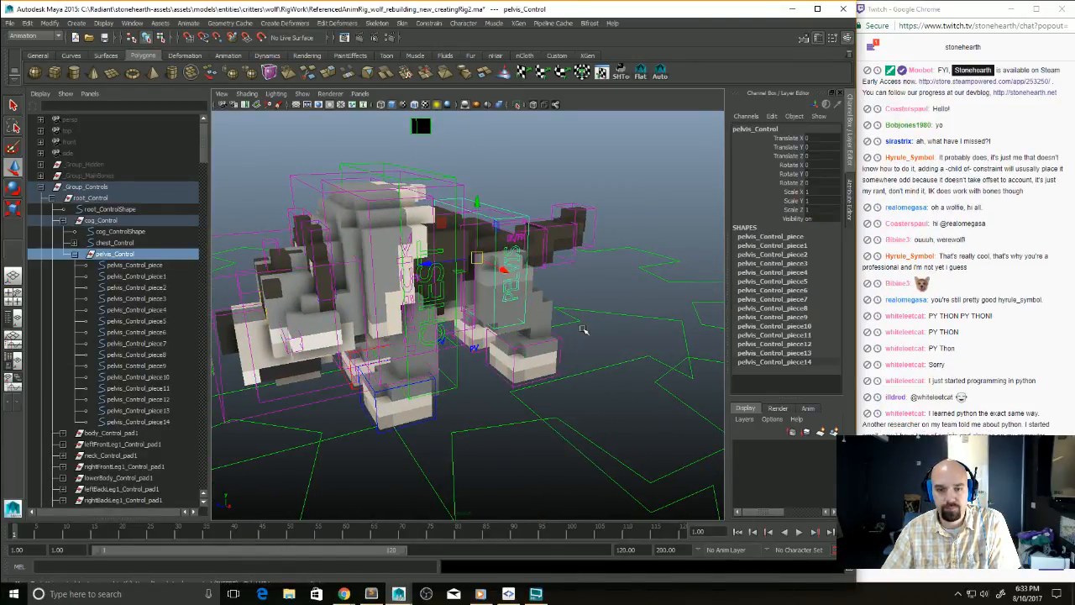
left_click_drag(583, 331, 592, 353, "alt")
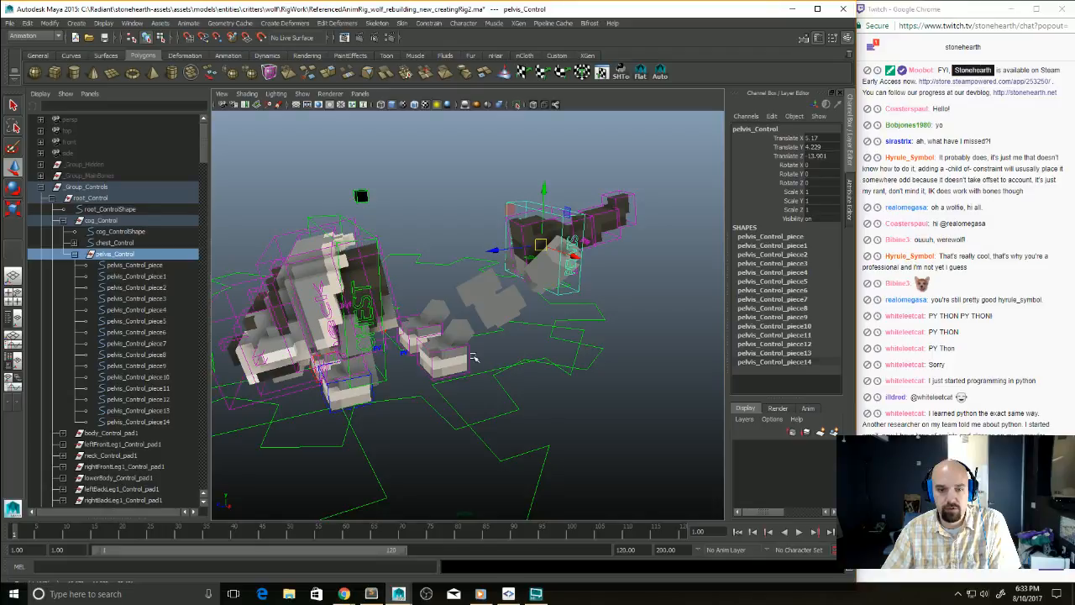
Step: Try out Root To Pelvis on the left back paw control, return it to 0 and key all the paw's channels
left_click(473, 358)
left_click(780, 238)
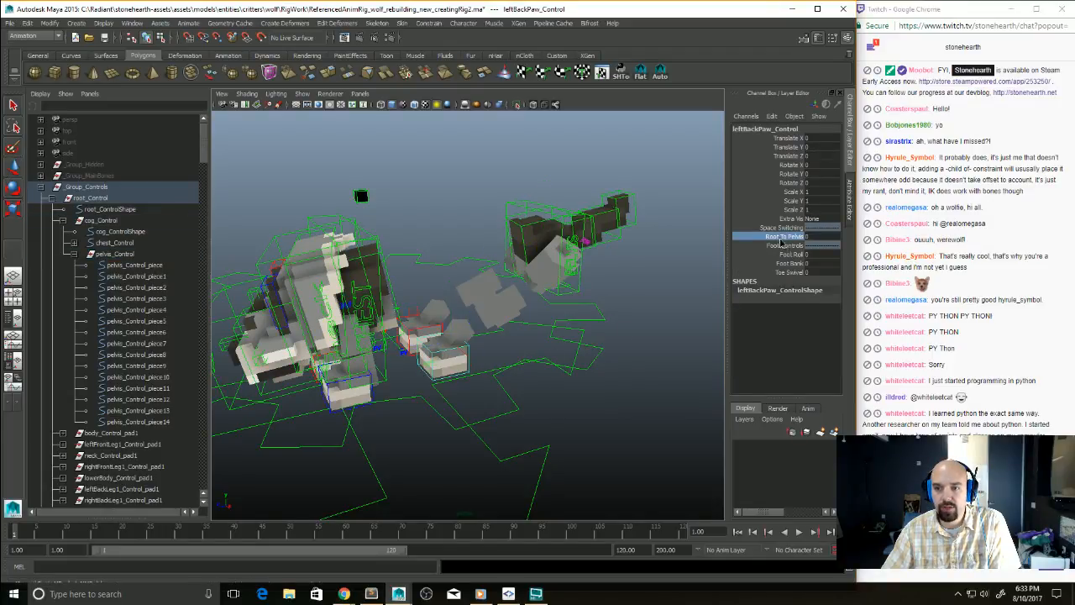
middle_click_drag(564, 334, 471, 375)
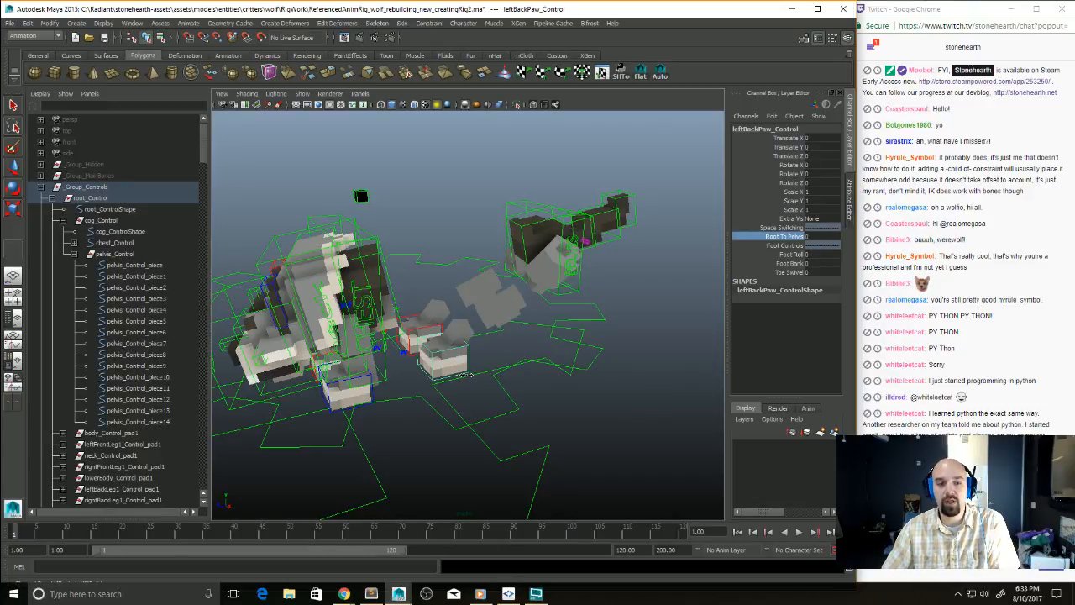
key("s")
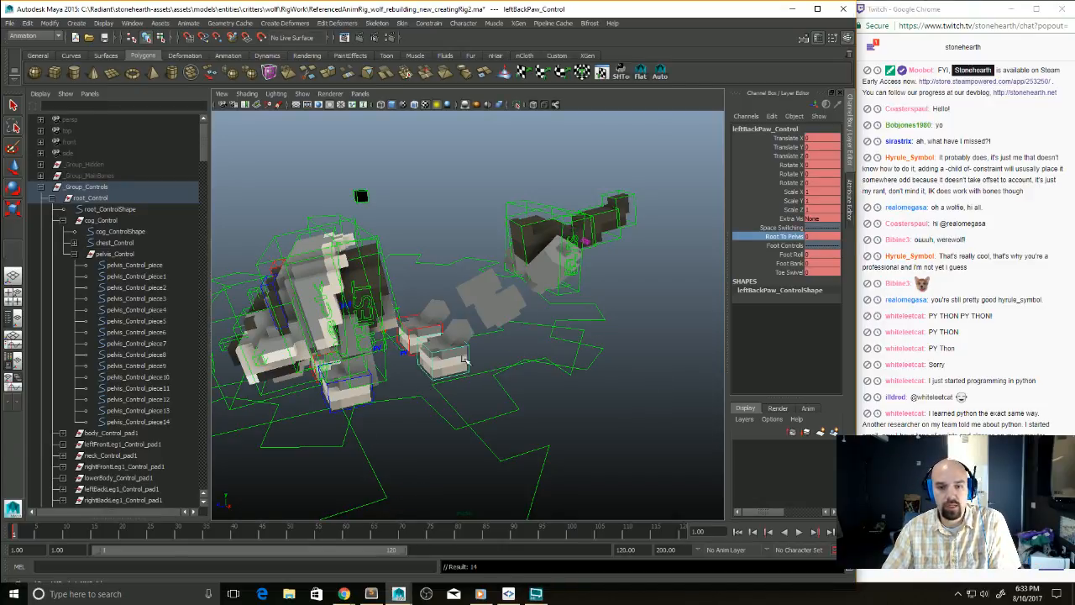
Step: Copy the left back paw control's placement with SpaceMatcher Copy from the Stonehearth Toolset
left_click(620, 76)
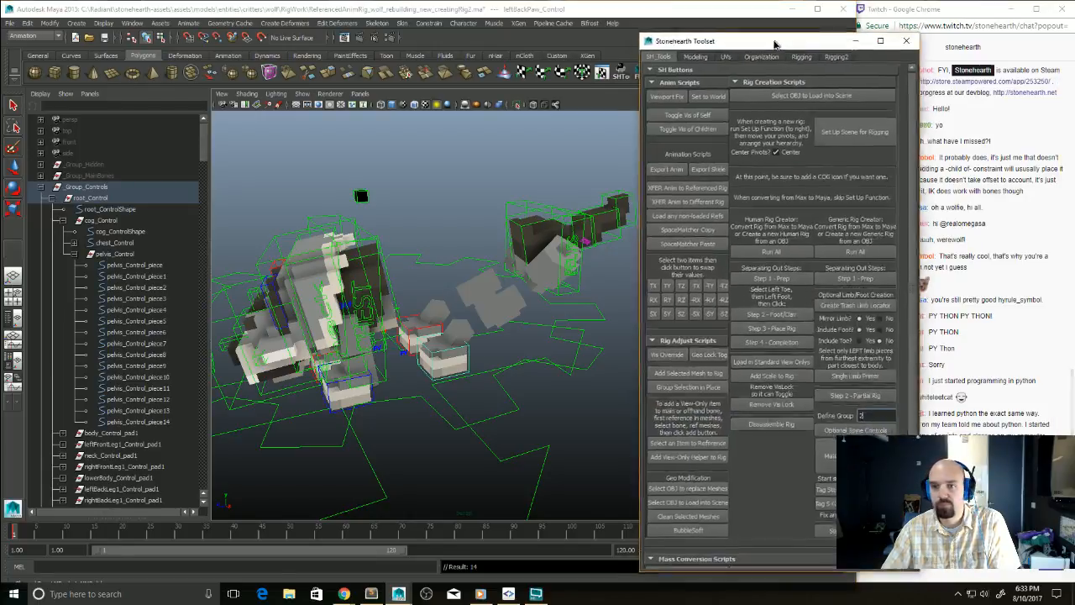
left_click_drag(770, 41, 718, 44)
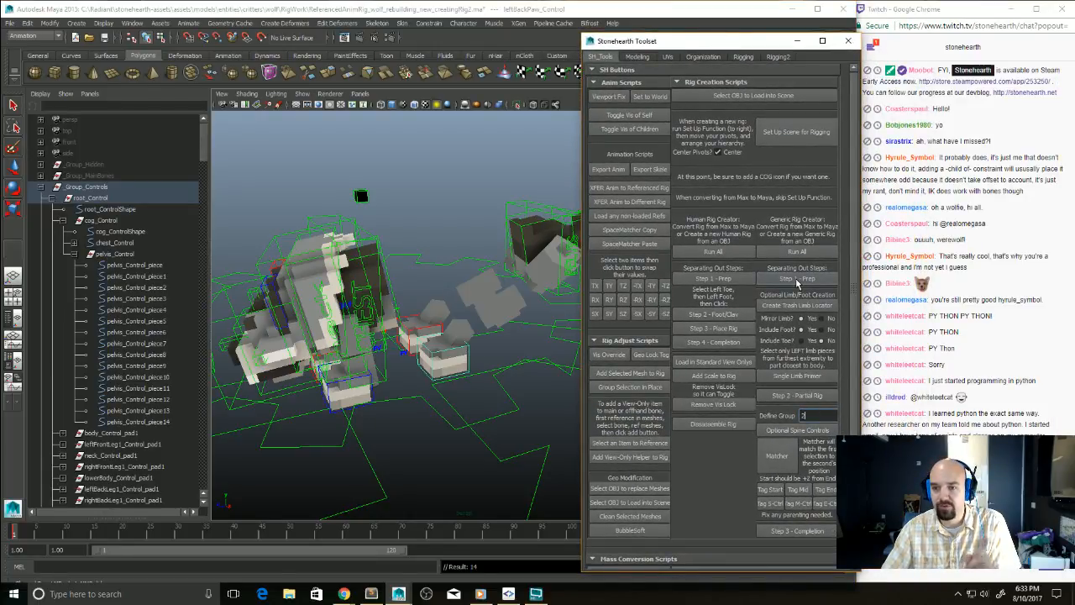
left_click(632, 230)
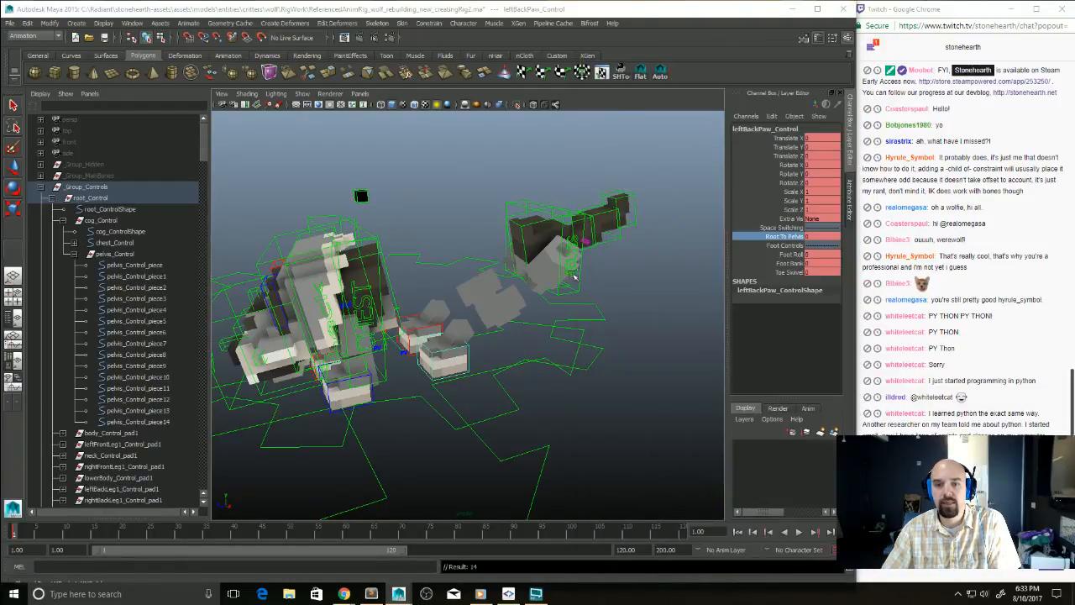
Step: Set the left back paw's Root To Pelvis to 10 and restore its copied placement with SpaceMatcher Paste
left_click(574, 276)
left_click(475, 359)
key("ctrl+z")
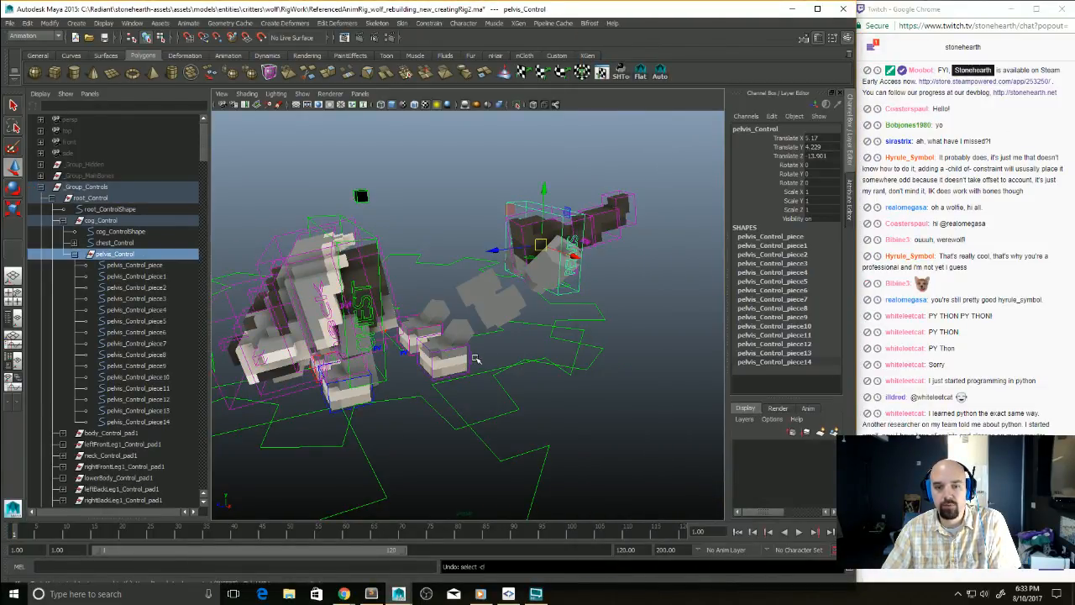
key("ctrl+z")
left_click(784, 236)
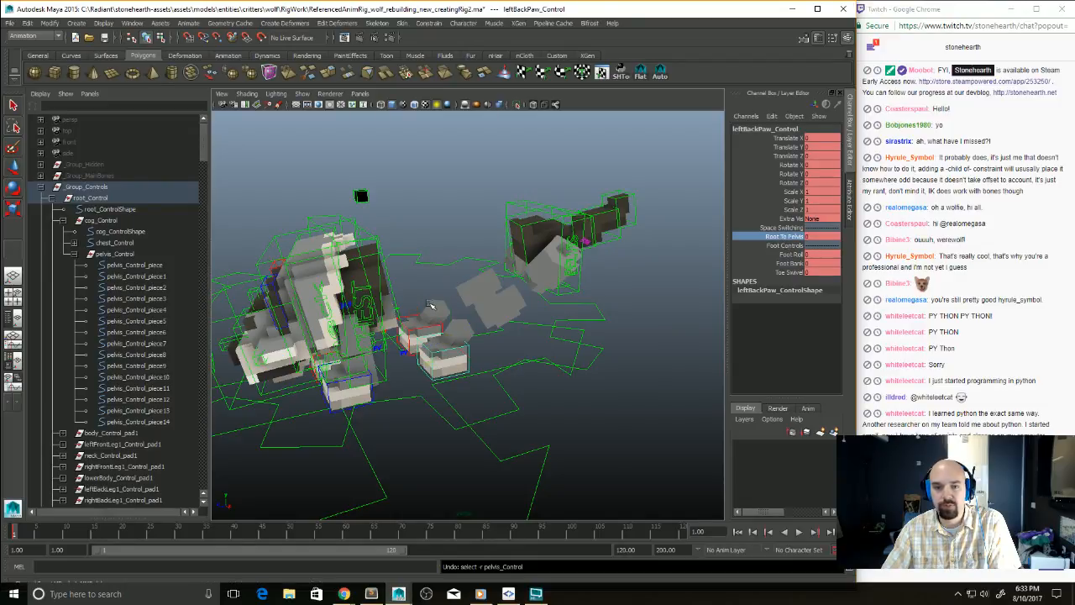
middle_click_drag(428, 305, 445, 305)
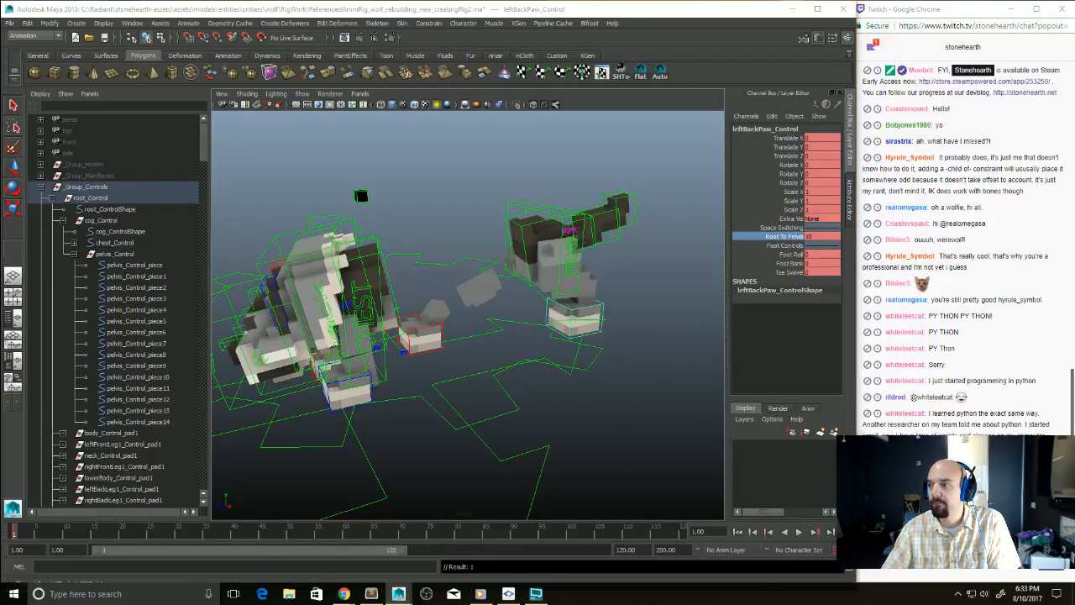
left_click(621, 73)
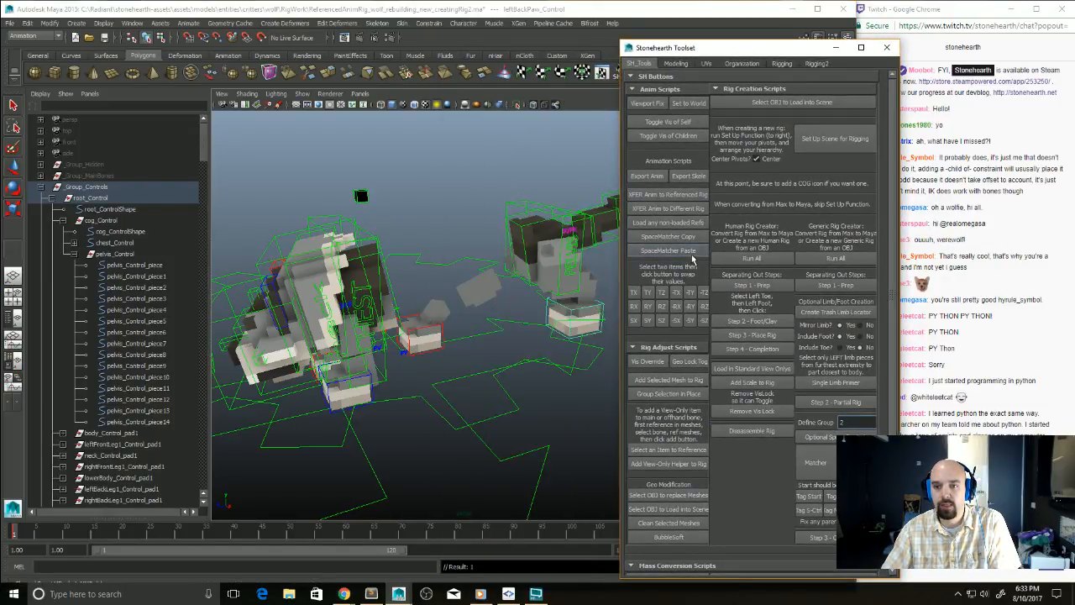
left_click(691, 252)
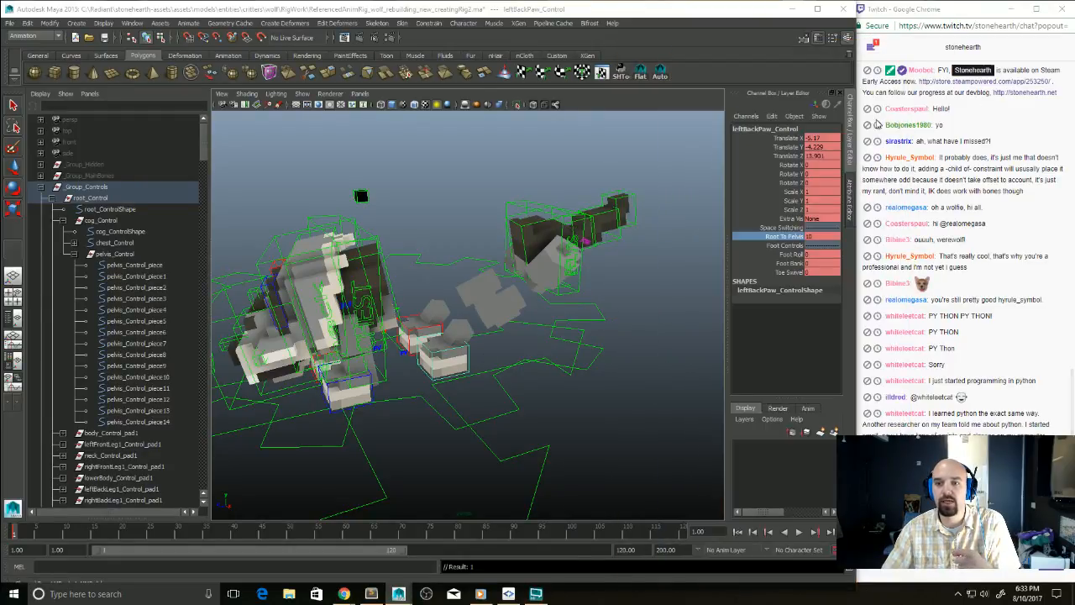
Step: Test-move the pelvis control, and undo back through the paw's space match and keys to the original pelvis placement
left_click(574, 265)
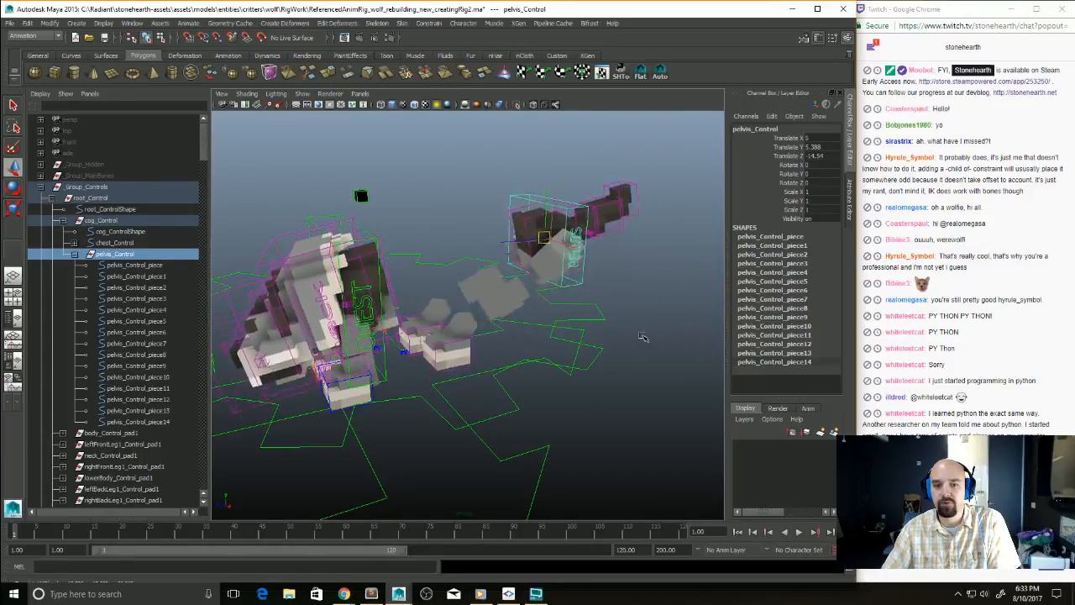
key("ctrl+z")
key("ctrl+z")
key("ctrl+z")
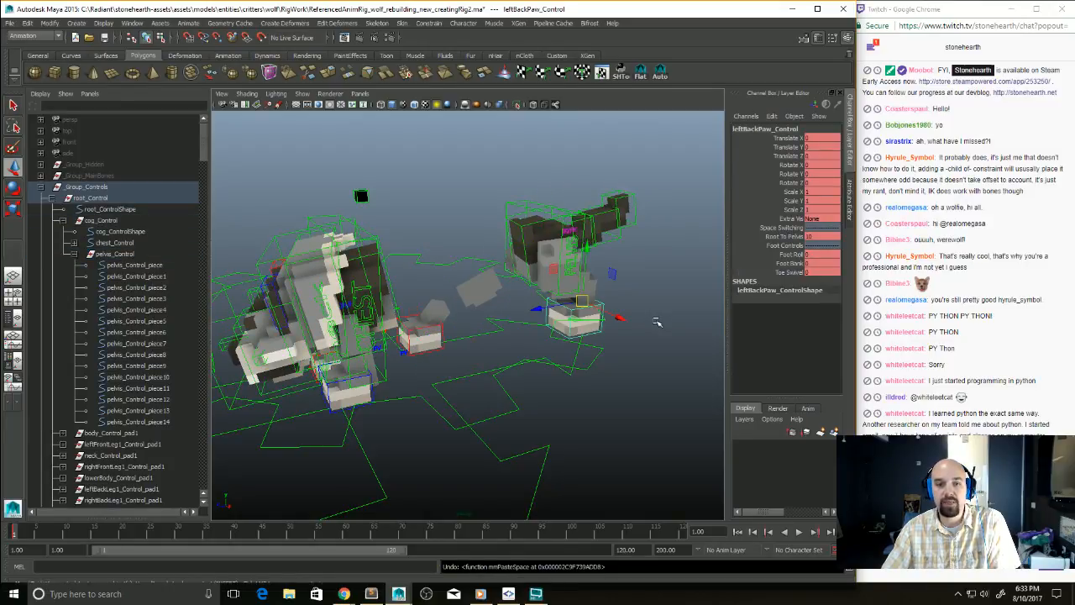
key("ctrl+z")
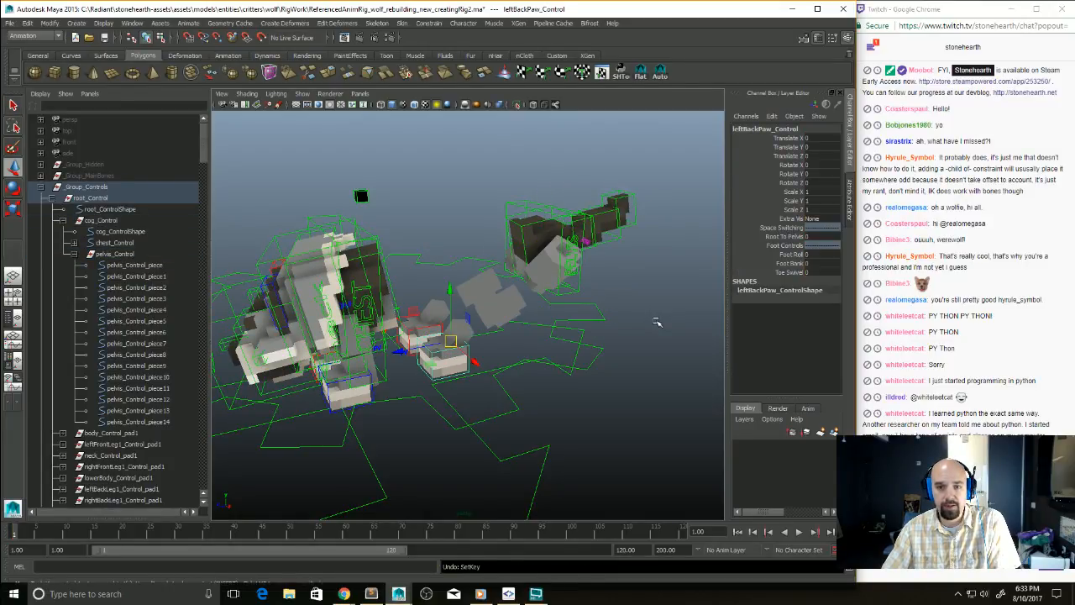
key("ctrl+z")
key("ctrl+z")
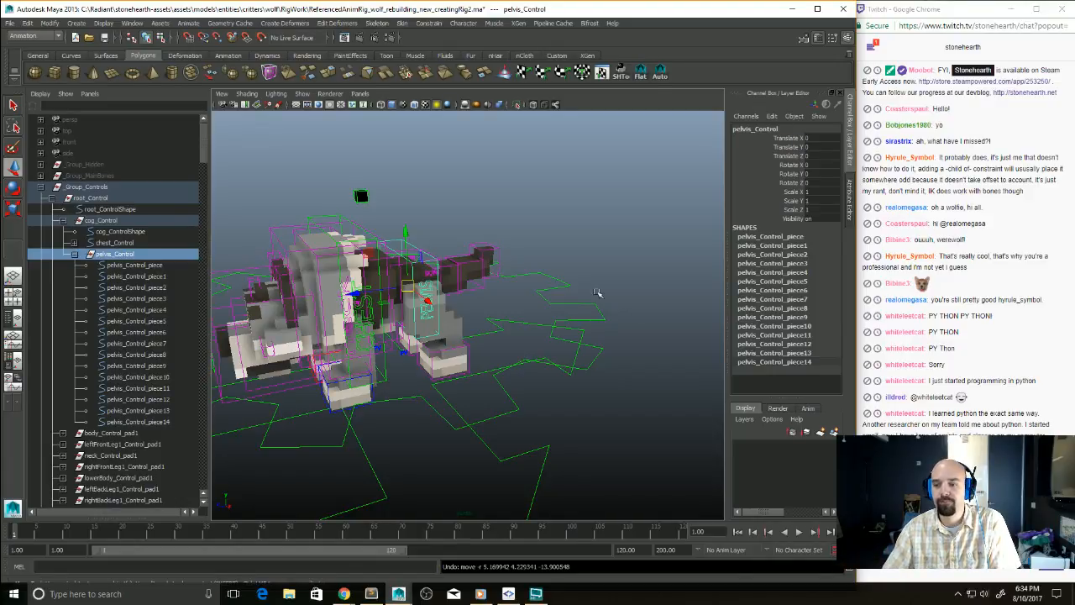
Step: Examine the wolf rig up close and the Stonehearth Toolset's scripts, close the toolset and clear the selection
left_click_drag(596, 292, 530, 370, "alt")
left_click_drag(405, 323, 506, 367, "alt")
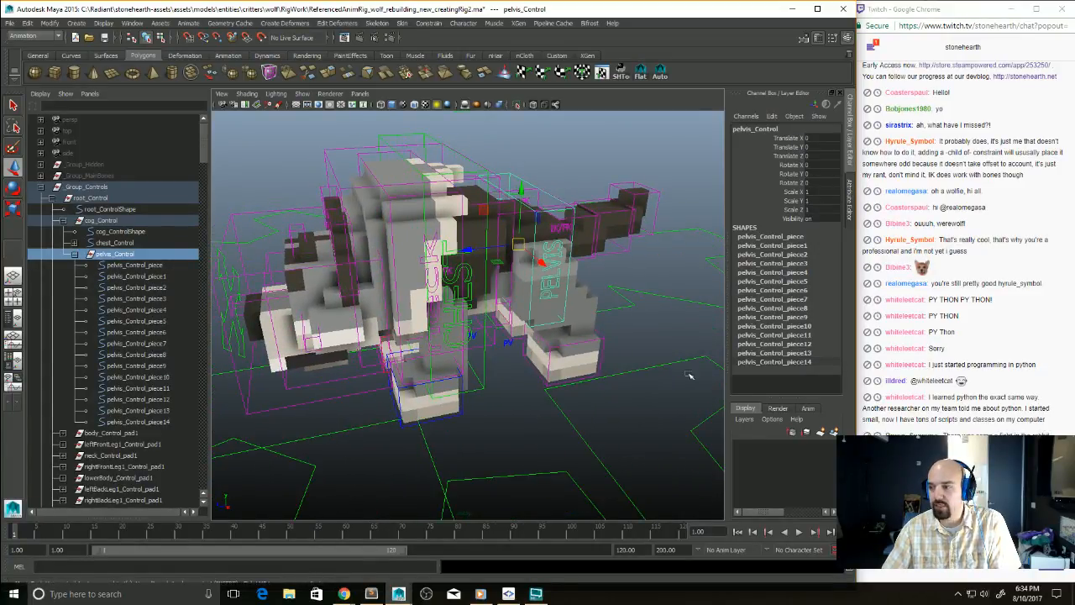
left_click(621, 75)
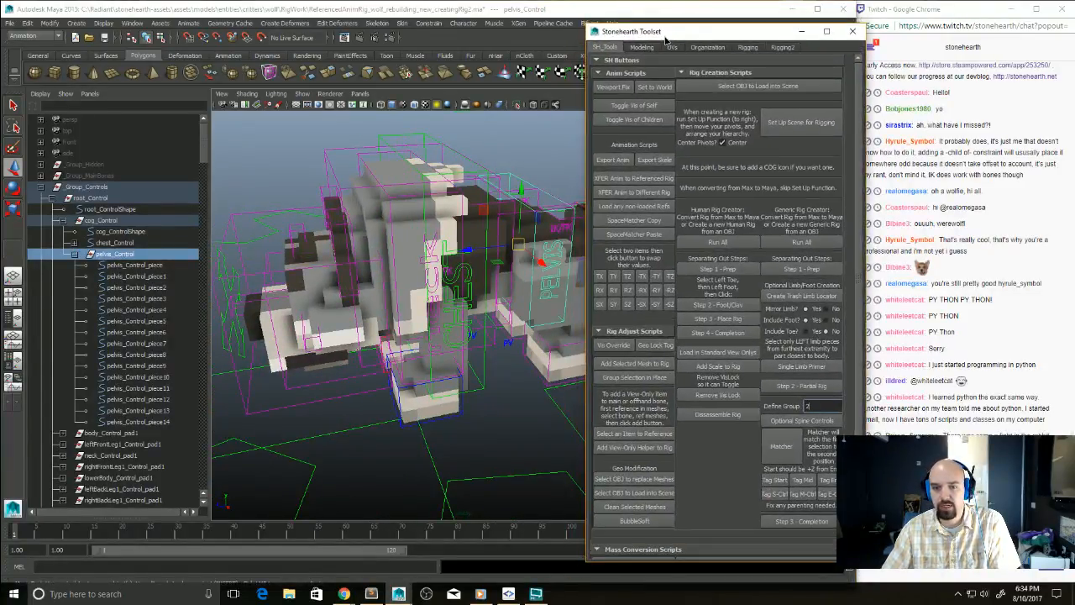
left_click_drag(496, 431, 507, 424, "alt")
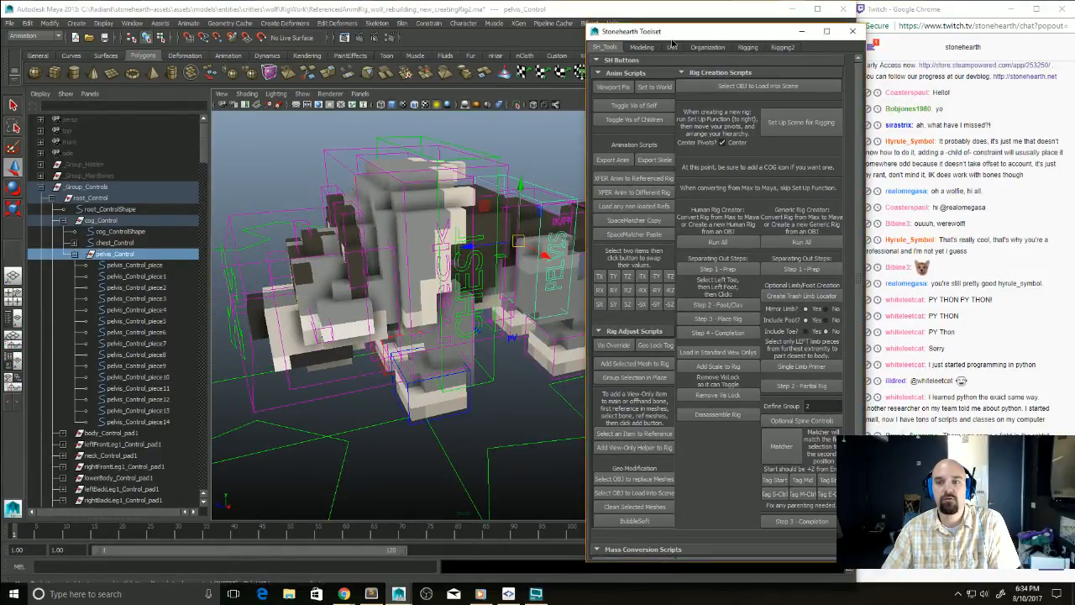
left_click(853, 31)
left_click(561, 469)
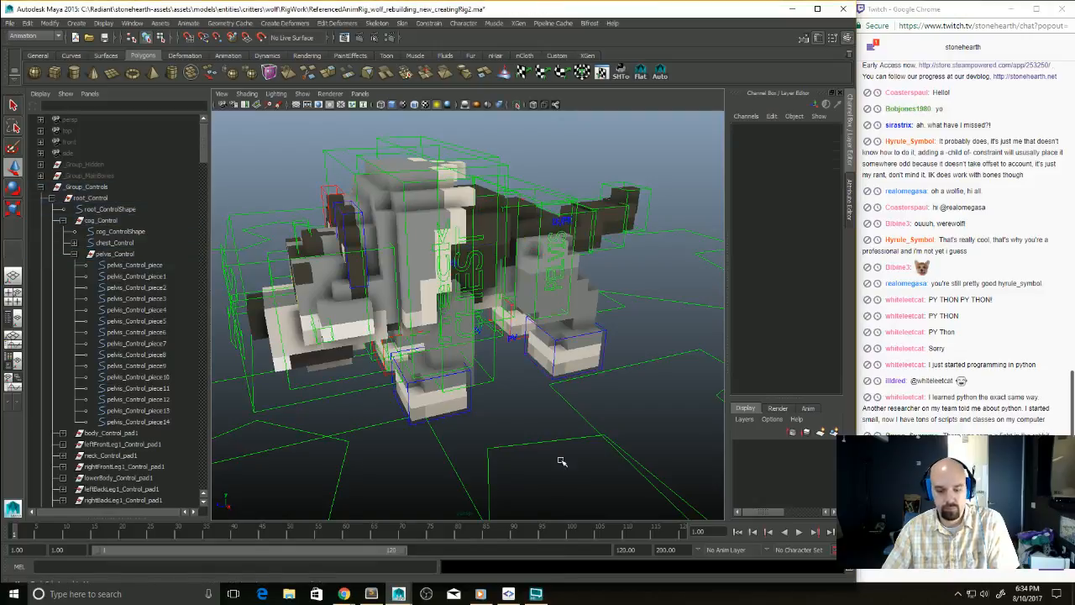
Step: Open ReferencedAnimRig_Rabbit.ma from the critters' rabbit folder without saving the wolf rig's changes
key("ctrl+o")
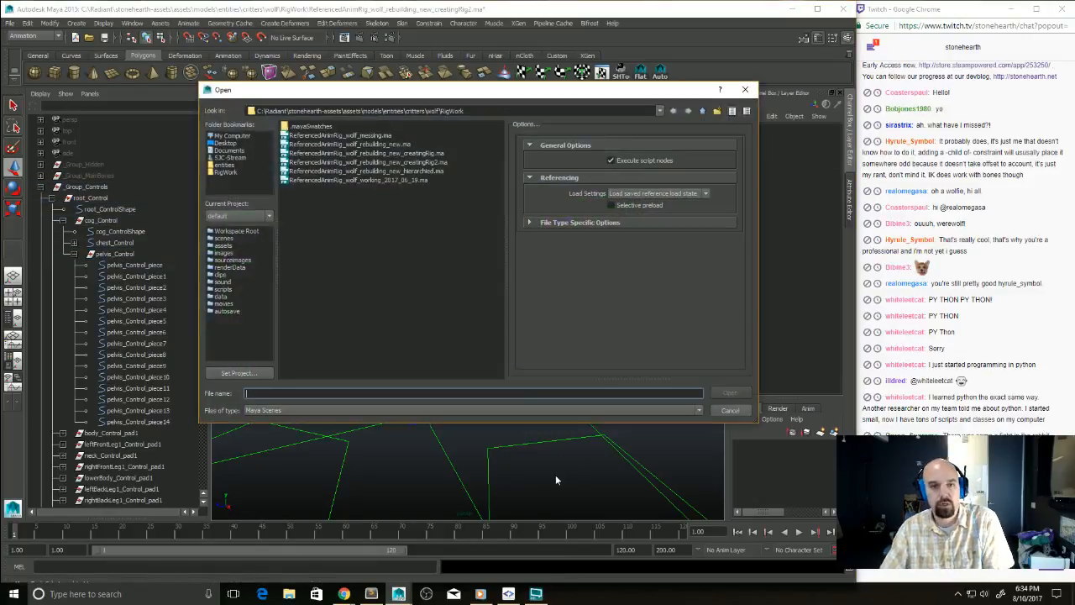
left_click(704, 112)
left_click(704, 111)
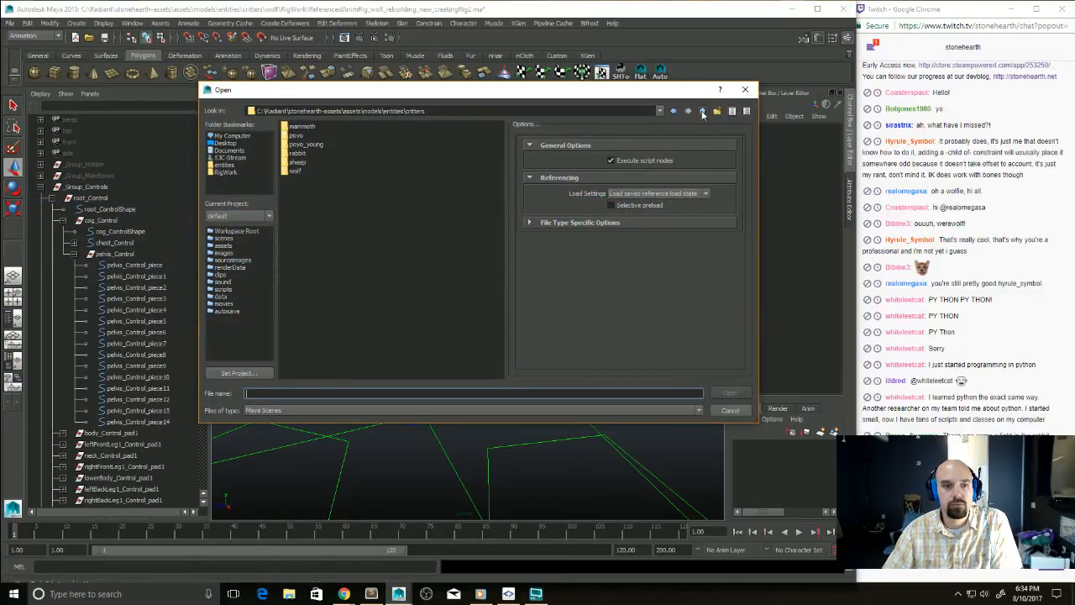
double_click(295, 171)
double_click(301, 135)
double_click(360, 190)
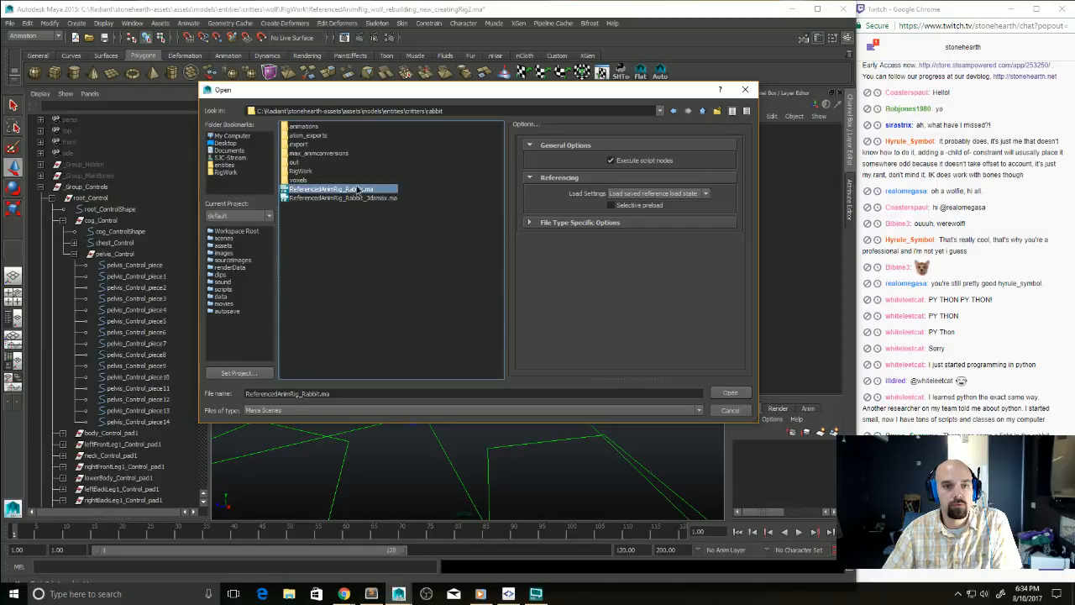
left_click(537, 303)
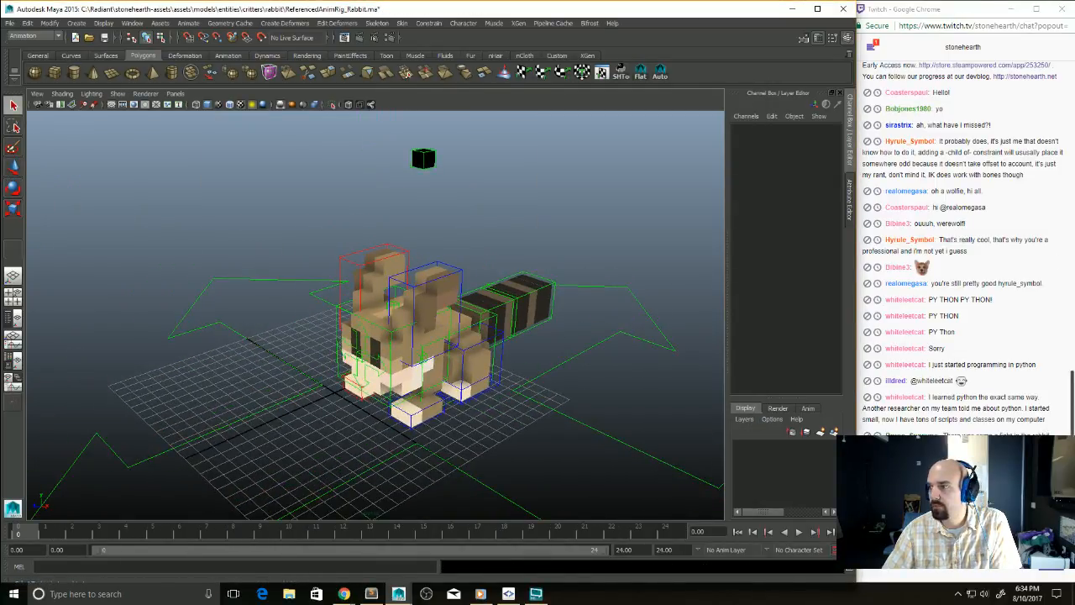
Step: Disassemble the rabbit rig with the Stonehearth Toolset, and check the head and torso meshes in the scene hierarchy
left_click_drag(755, 42, 715, 31)
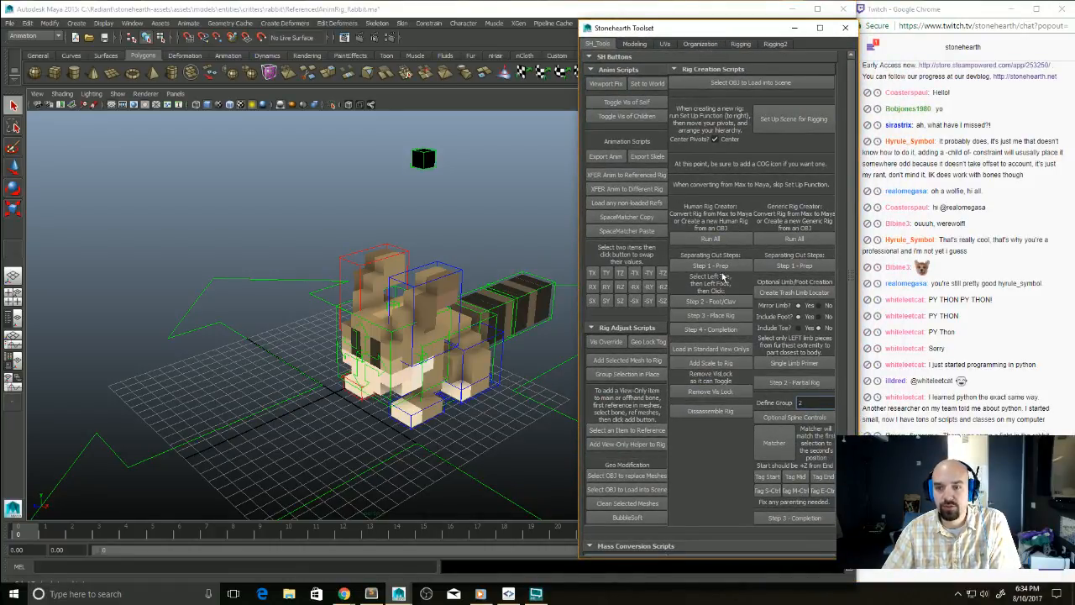
left_click(711, 411)
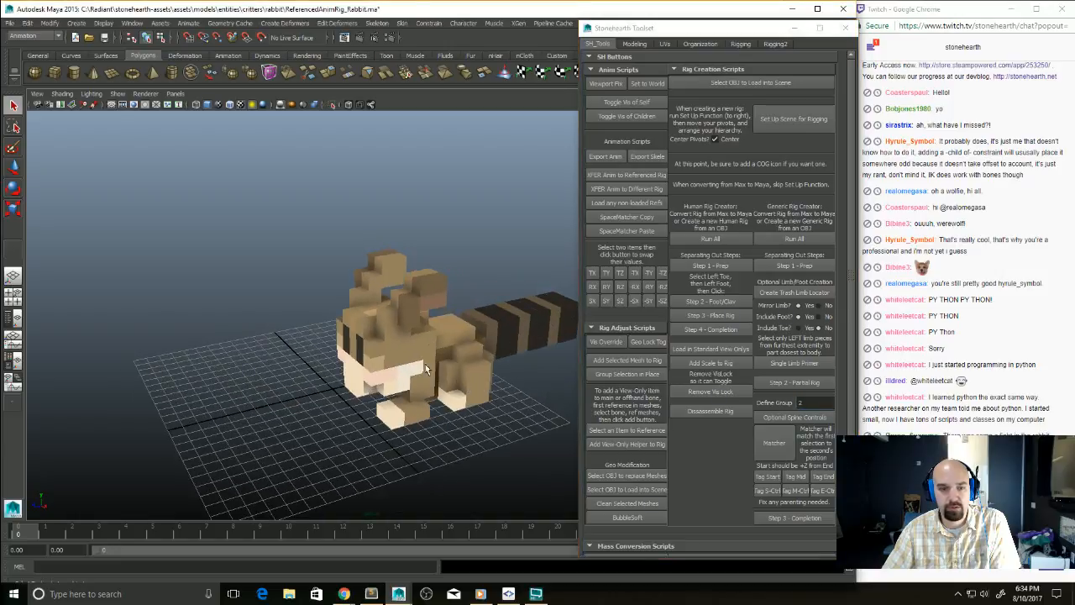
left_click(411, 352)
left_click(13, 318)
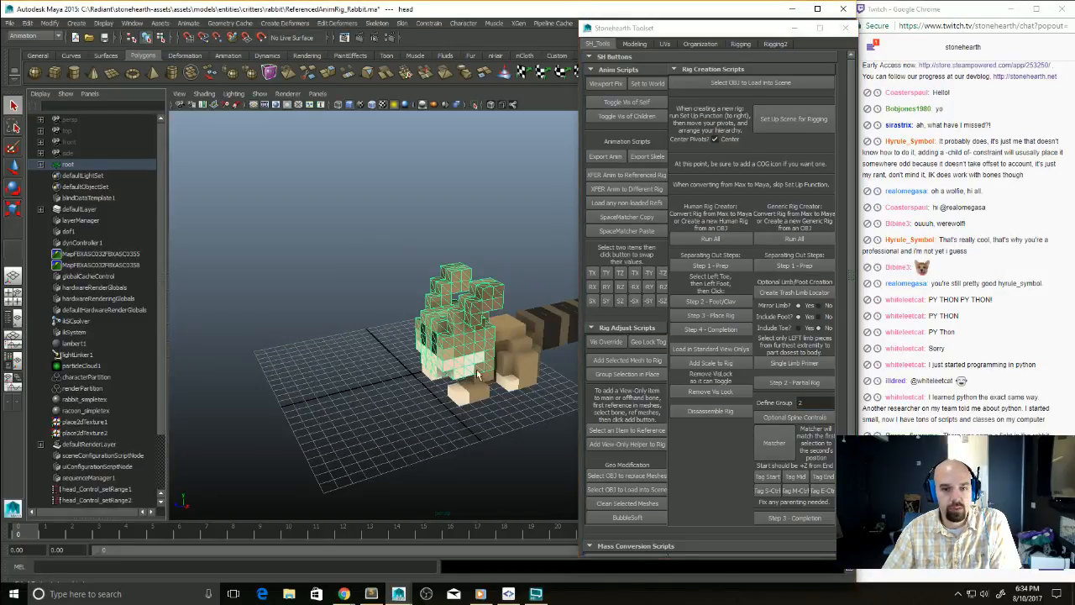
left_click(508, 365)
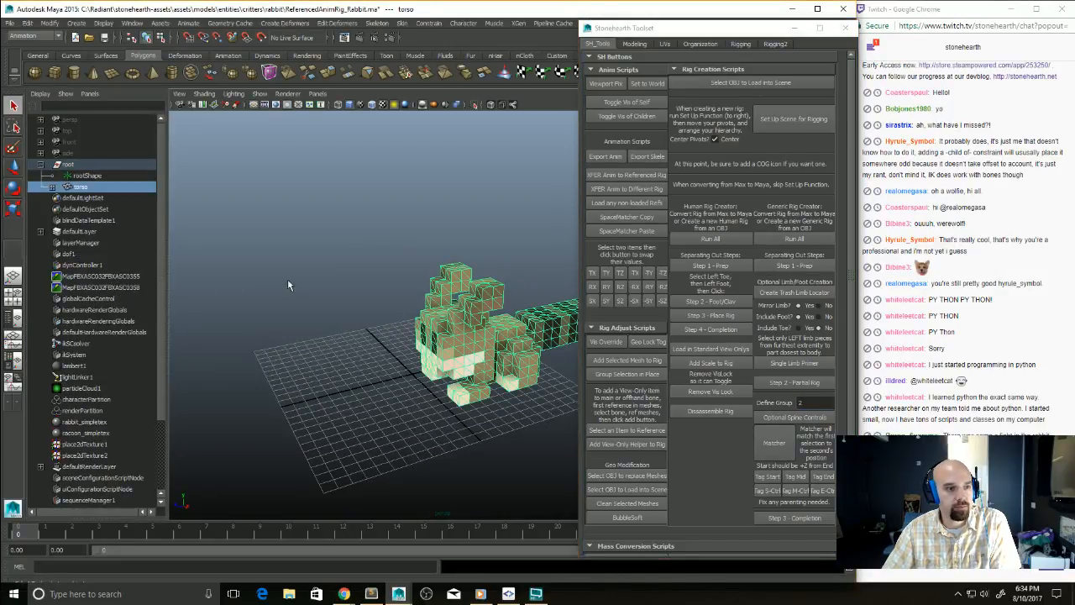
left_click_drag(287, 285, 261, 329, "alt")
left_click(262, 329)
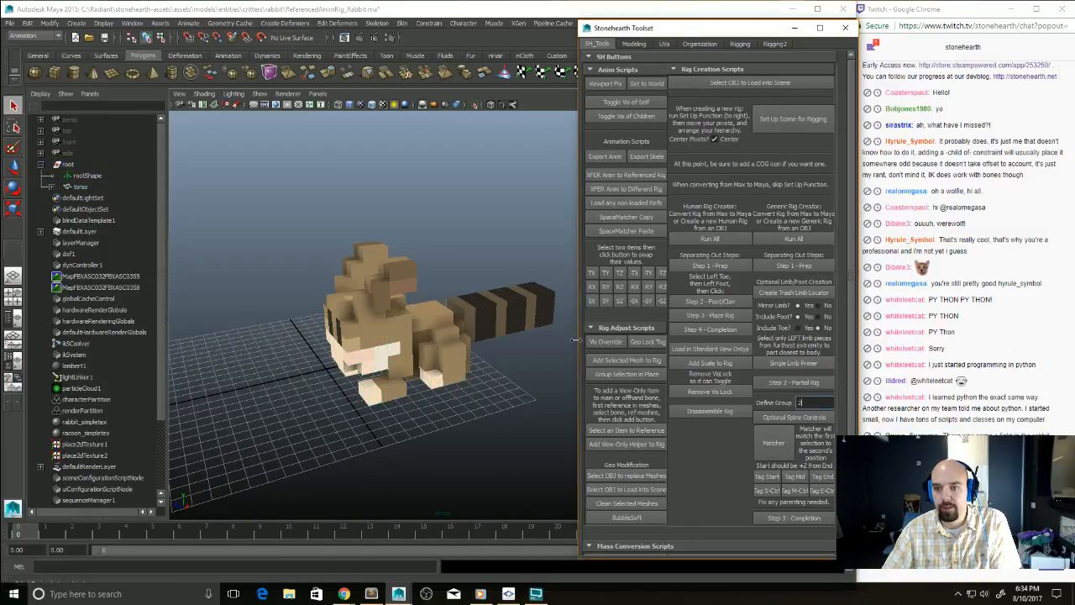
Step: Run the generic rig creator's Step 1 - Prep, saving the new rig as ReferencedAnimRig_Rabbit_CreatingRig2 in the rabbit's RigWork folder
left_click(804, 269)
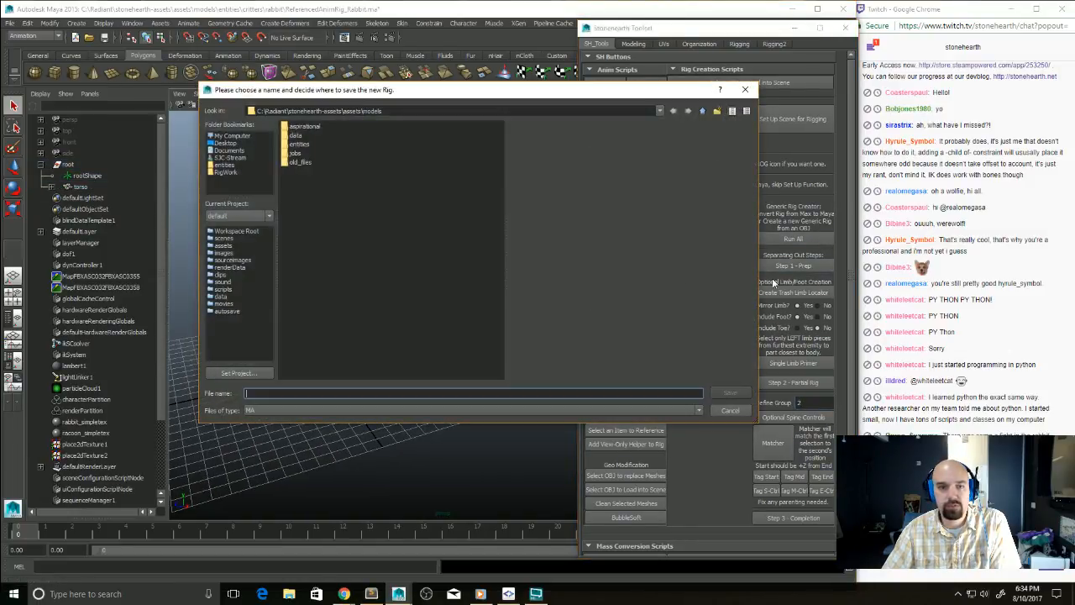
double_click(298, 146)
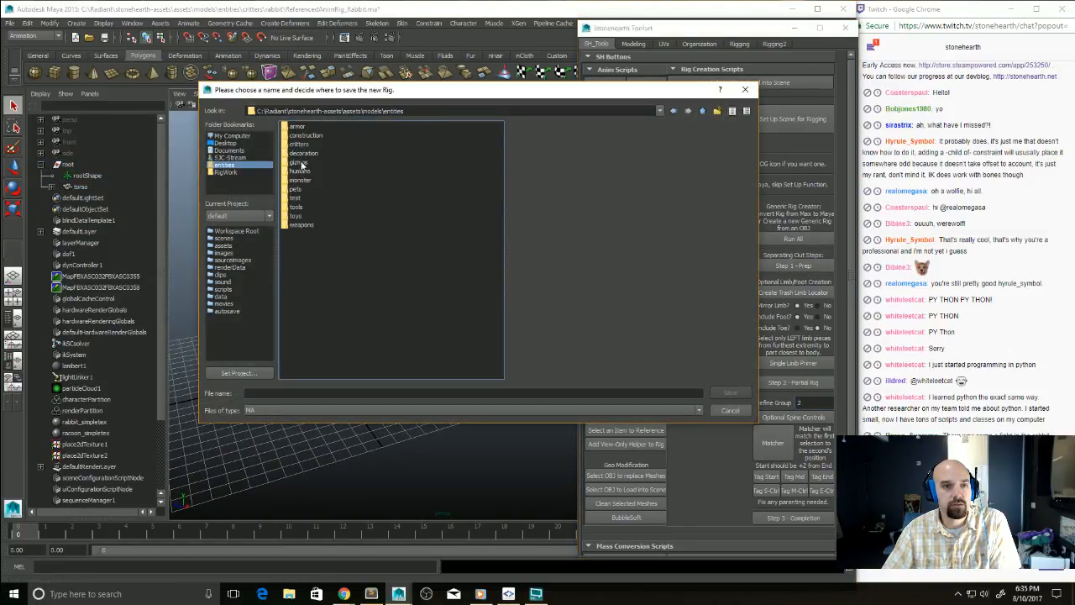
double_click(300, 144)
double_click(299, 152)
double_click(302, 154)
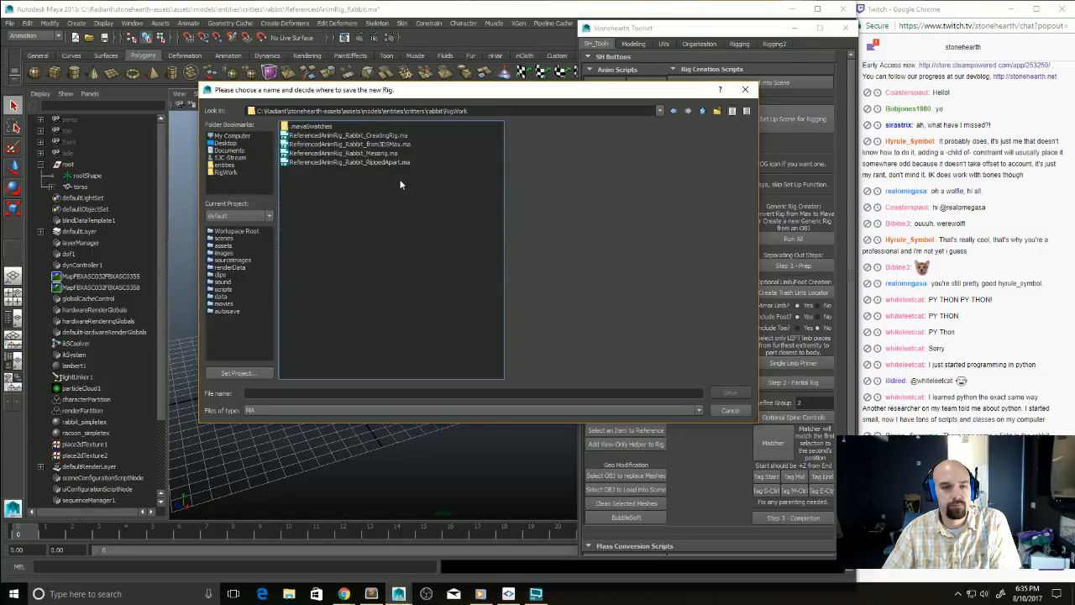
left_click(389, 137)
left_click(355, 393)
type("2")
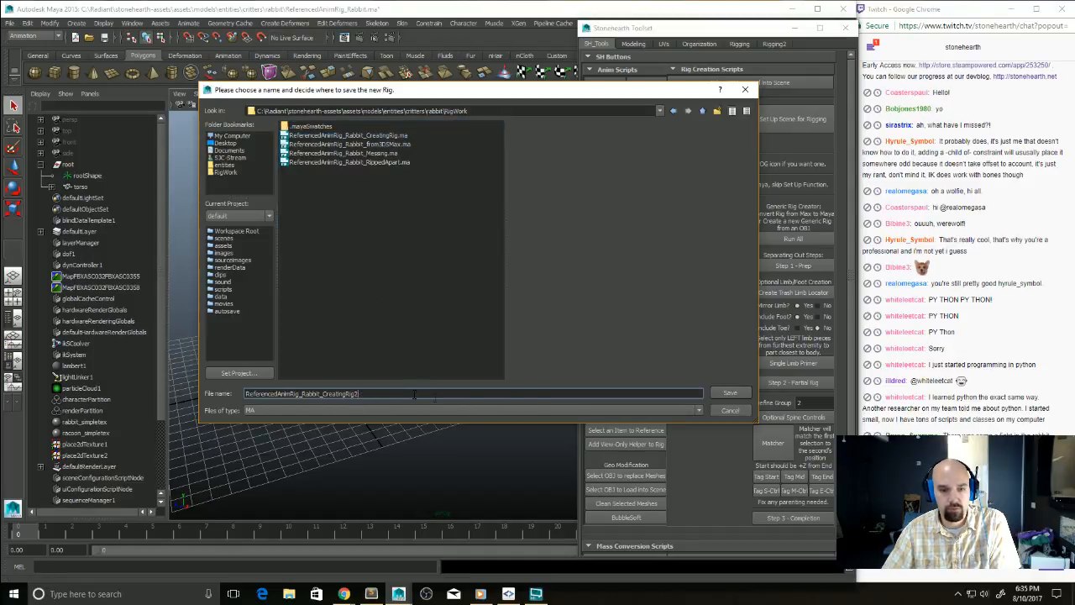
left_click(724, 393)
Step: Test-move the rabbit's left leg control and undo the move
left_click_drag(460, 300, 507, 313, "alt")
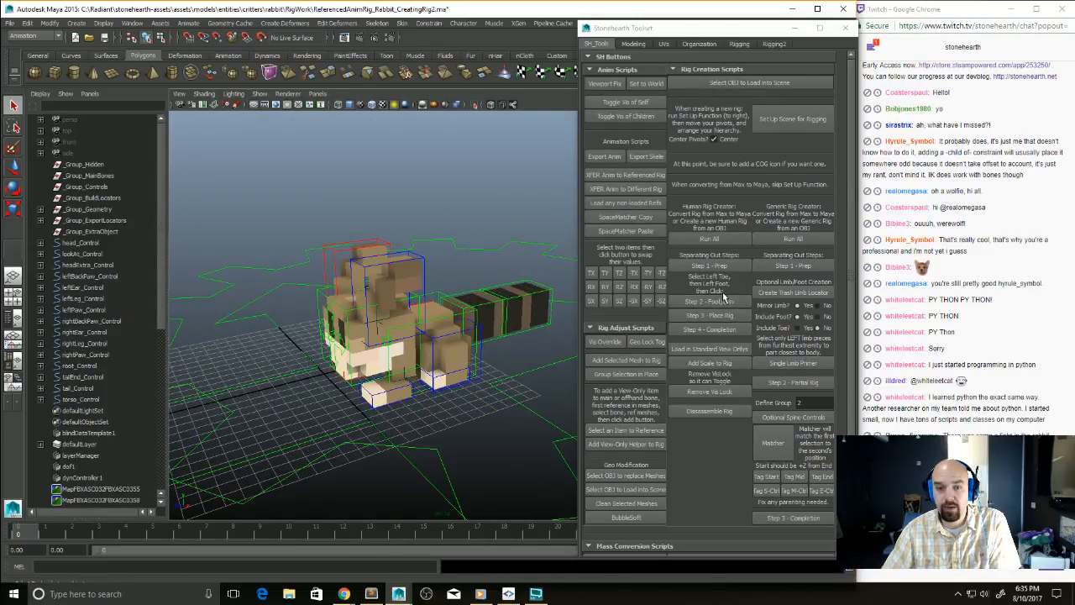
left_click_drag(528, 353, 454, 369, "alt")
right_click_drag(421, 374, 463, 394, "alt")
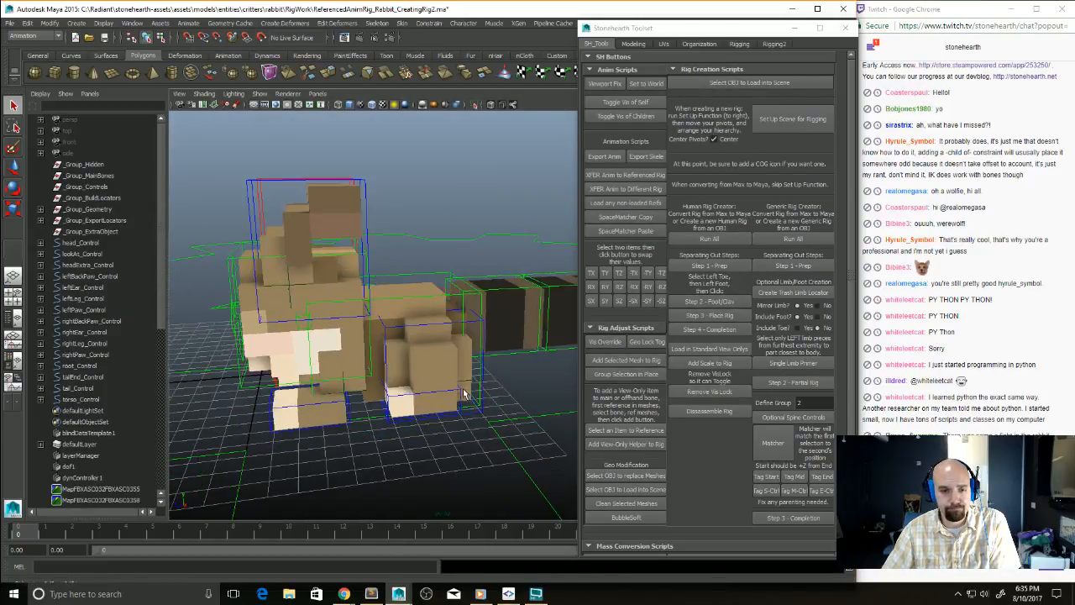
left_click(435, 325)
left_click_drag(474, 381, 466, 386, "alt")
key("w")
middle_click_drag(464, 389, 479, 384)
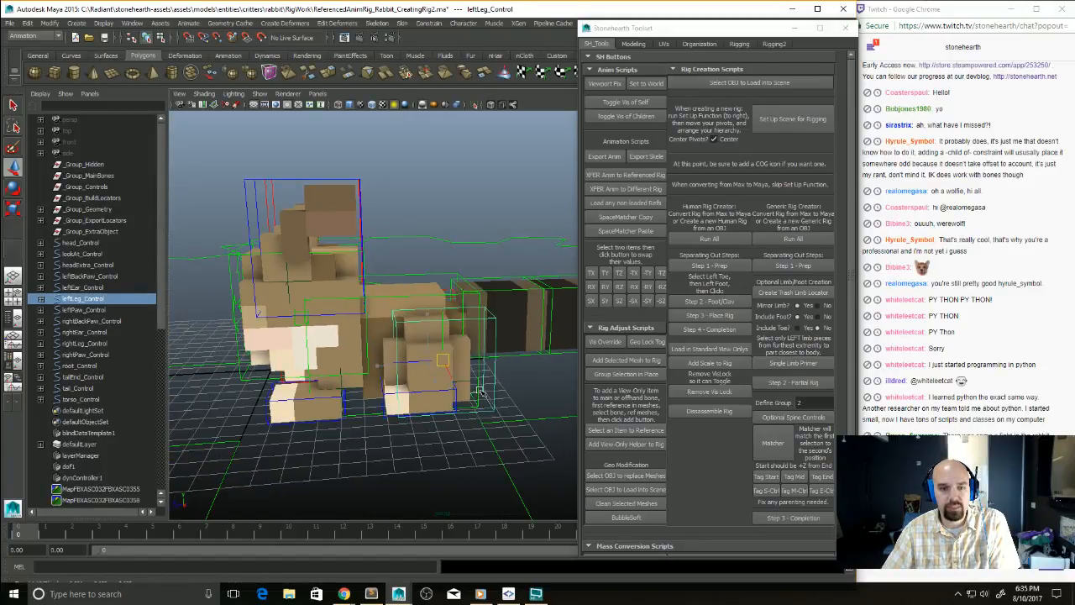
key("ctrl+z")
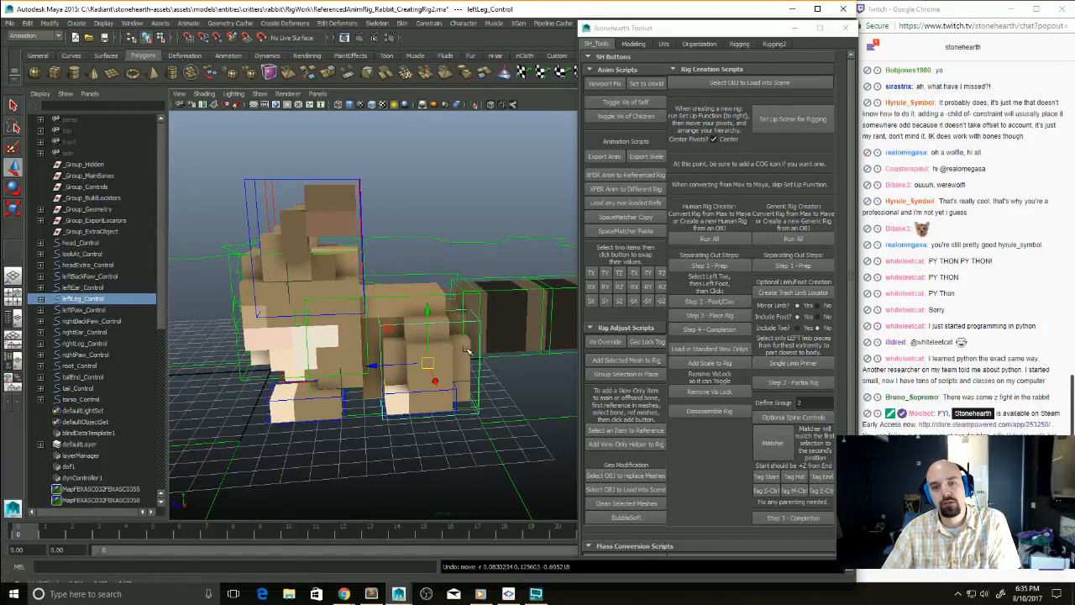
Step: Test-move the rabbit's left leg mesh and undo the move
left_click(467, 361)
left_click_drag(465, 369, 456, 371, "alt")
middle_click_drag(459, 370, 481, 351)
key("ctrl+z")
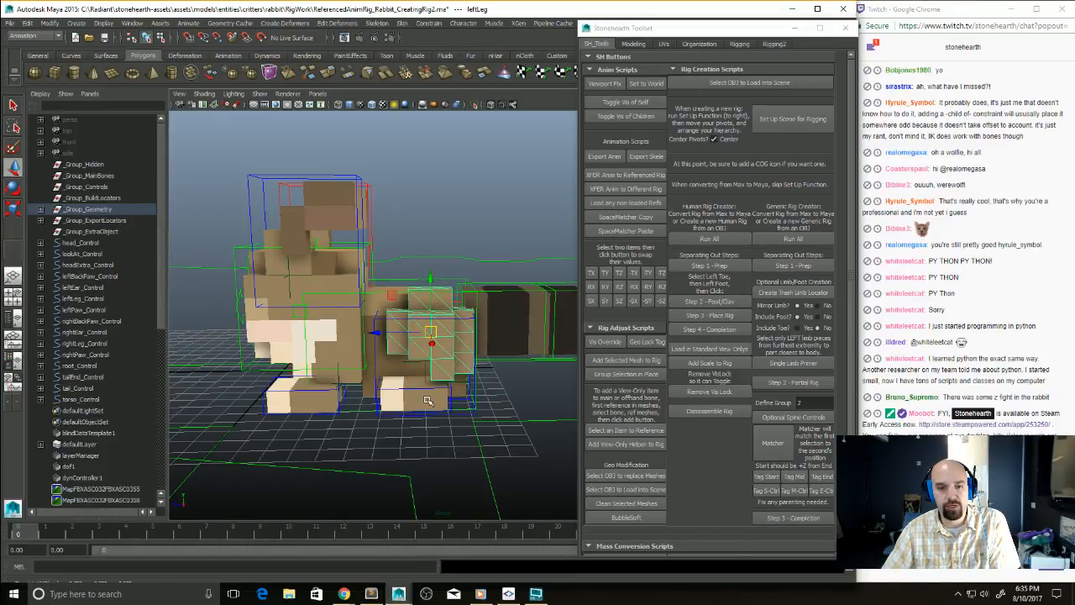
key("ctrl+z")
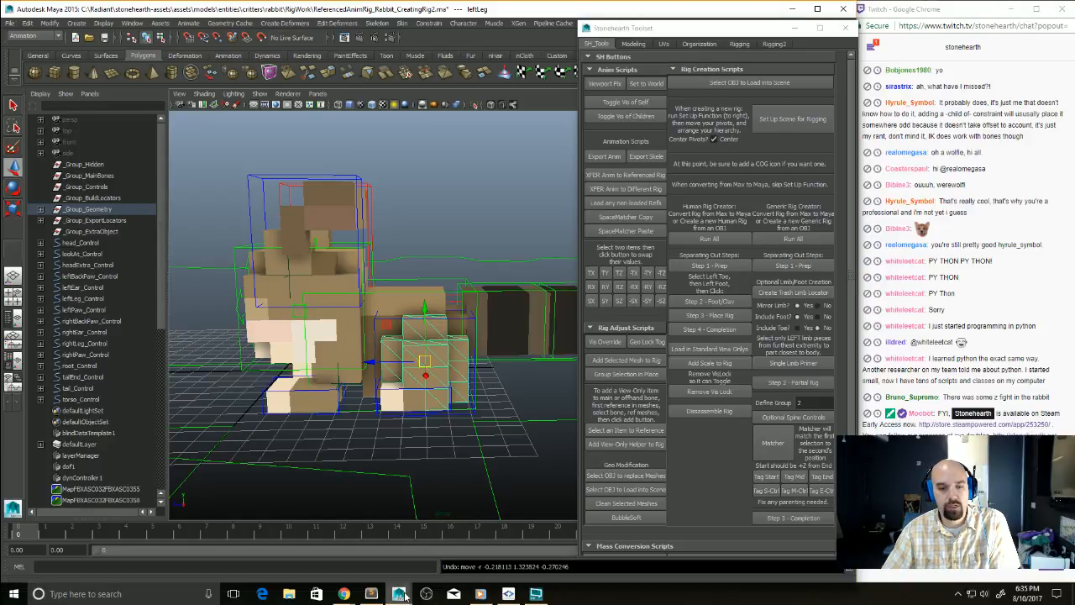
Step: Switch to the Maya session with the rabbit's emote_cute scene and open the humans' ReferencedAnimRig_Male.ma there without saving changes
mouse_move(412, 586)
left_click(569, 546)
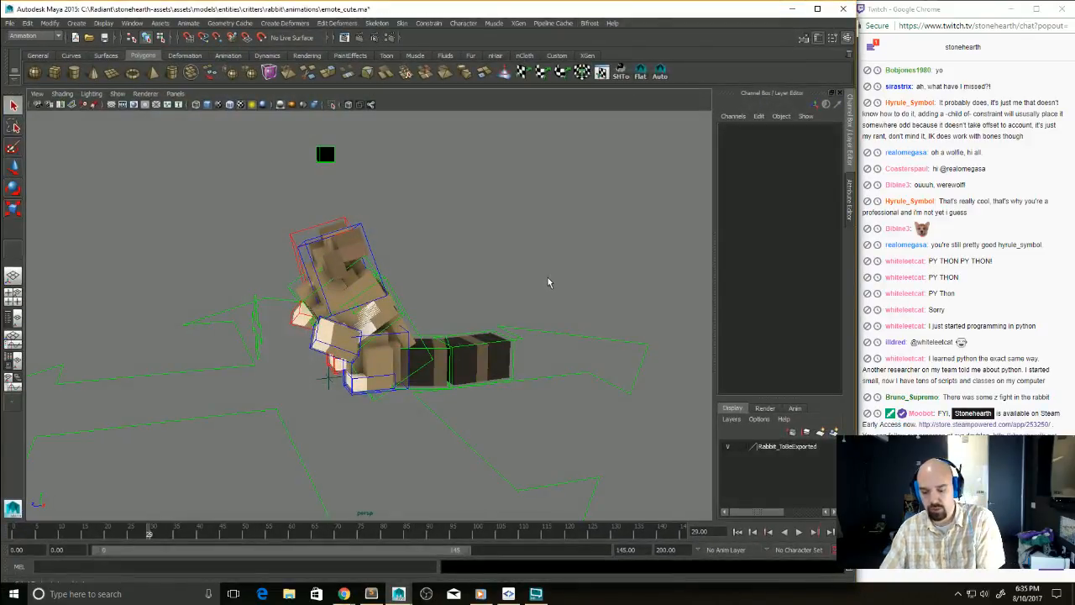
key("ctrl+o")
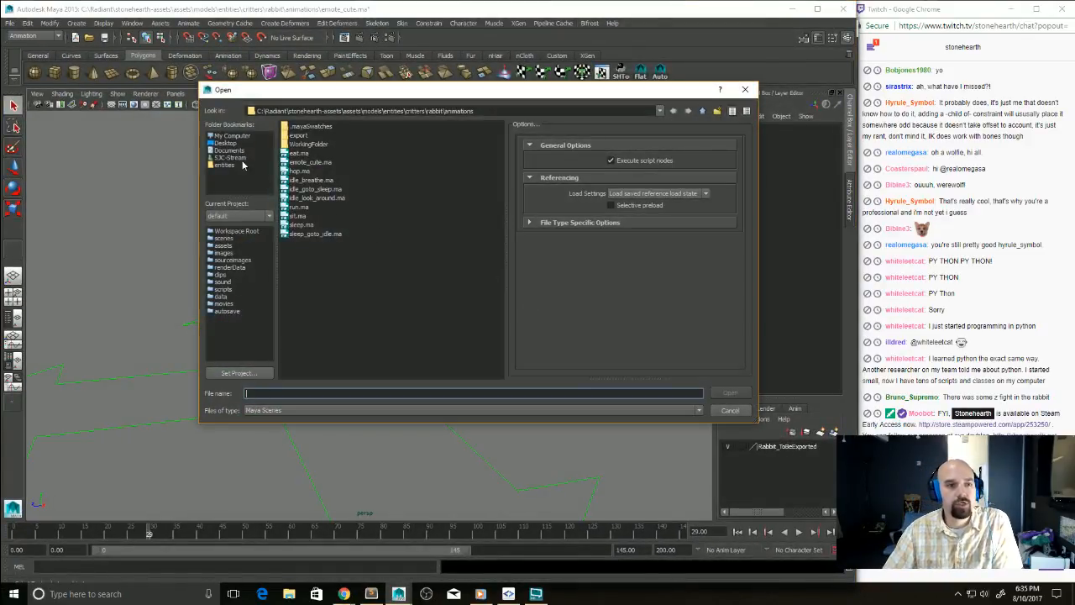
left_click(224, 165)
double_click(300, 171)
left_click(295, 136)
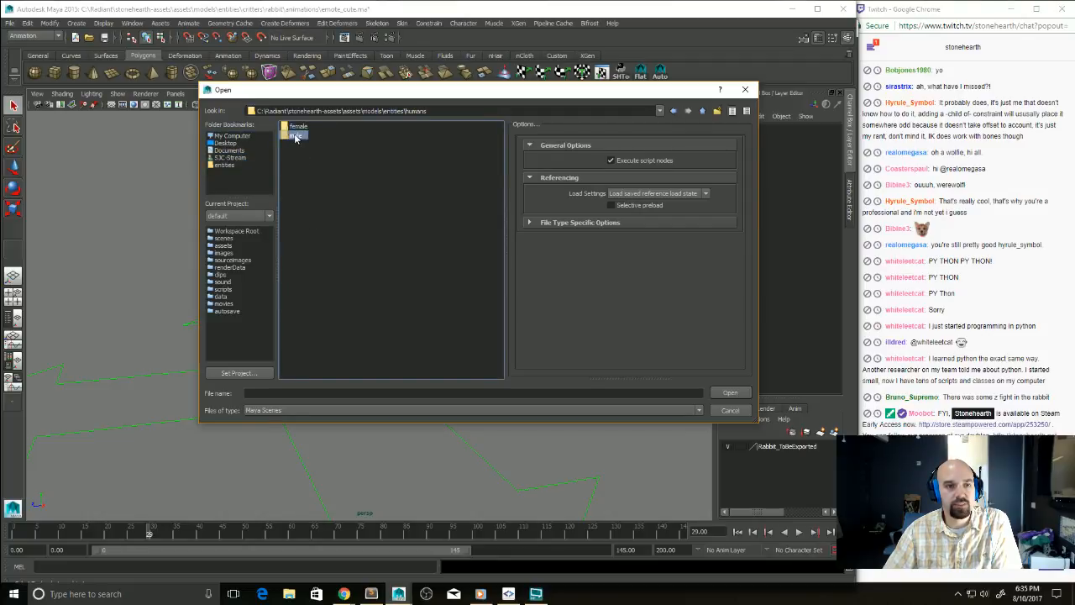
double_click(295, 136)
double_click(359, 251)
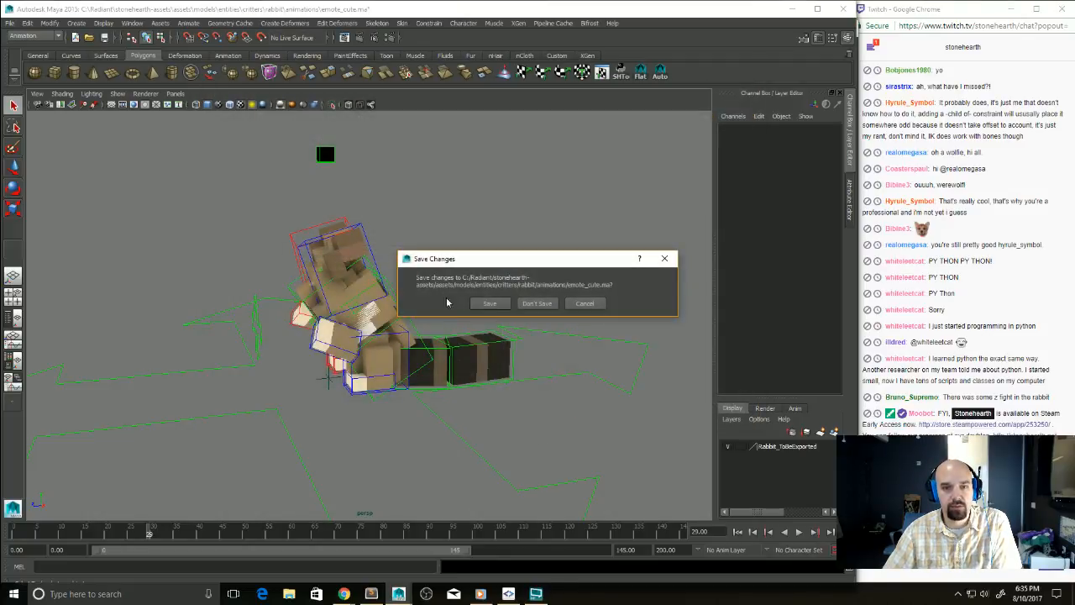
left_click(537, 303)
scroll(472, 338, "up", 4)
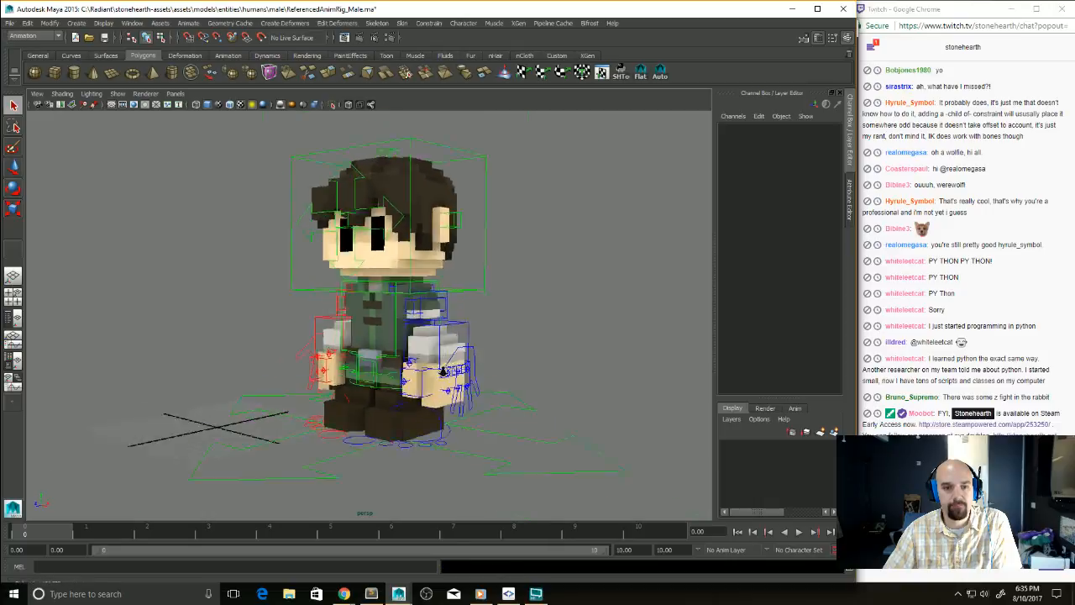
Step: Test-rotate the male rig's left shoulder control and undo the rotation
left_click(450, 295)
left_click_drag(450, 295, 418, 290, "alt")
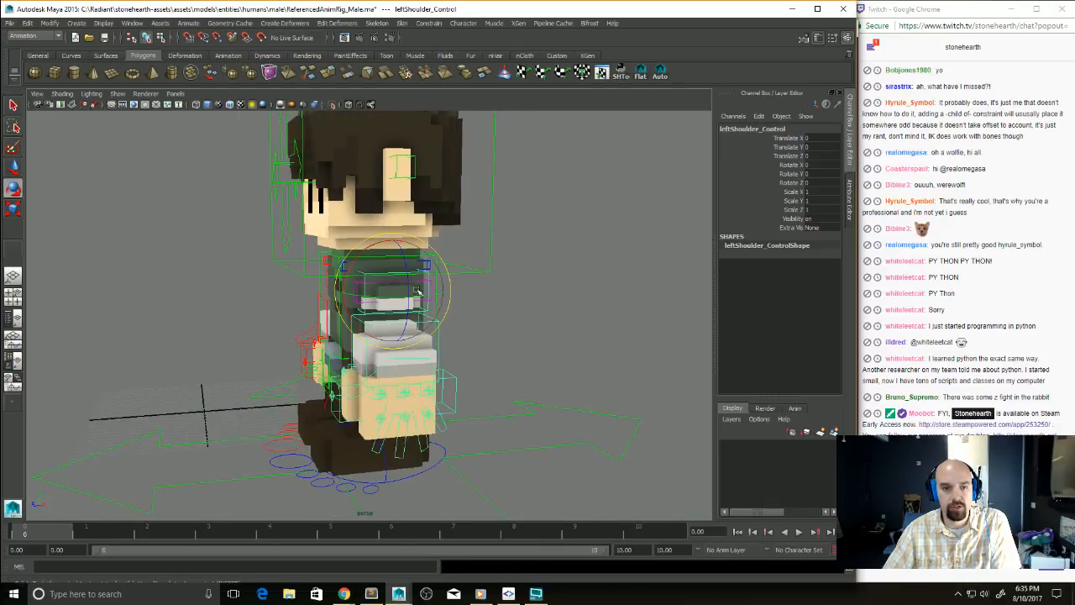
left_click_drag(374, 249, 305, 299)
key("ctrl+z")
key("ctrl+z")
key("ctrl+z")
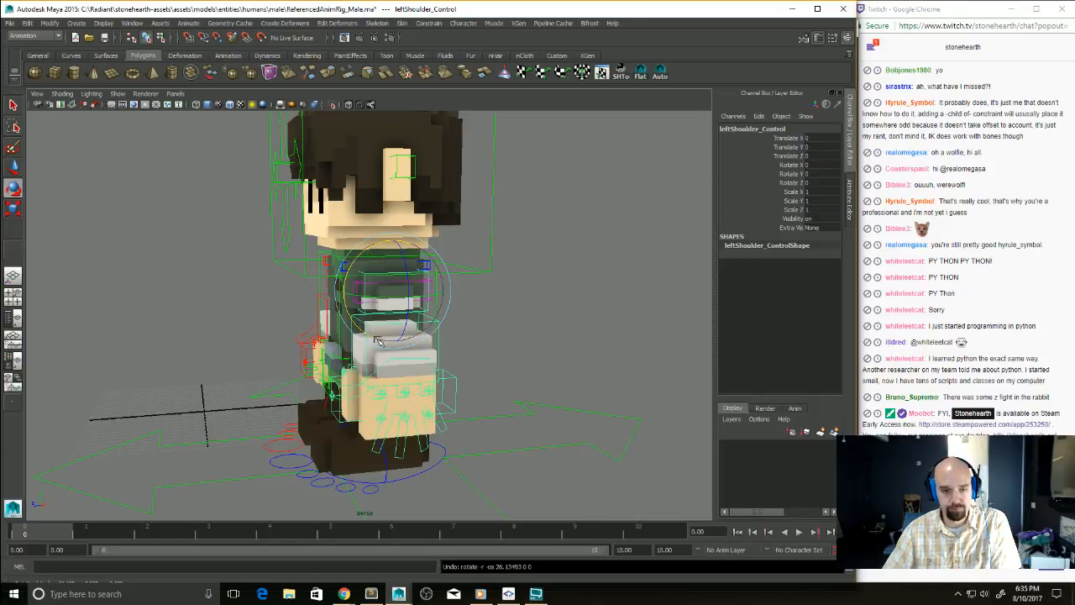
Step: Swing the male rig's left arm control forward and up, and rotate the left shoulder control slightly
left_click(442, 351)
left_click(472, 328)
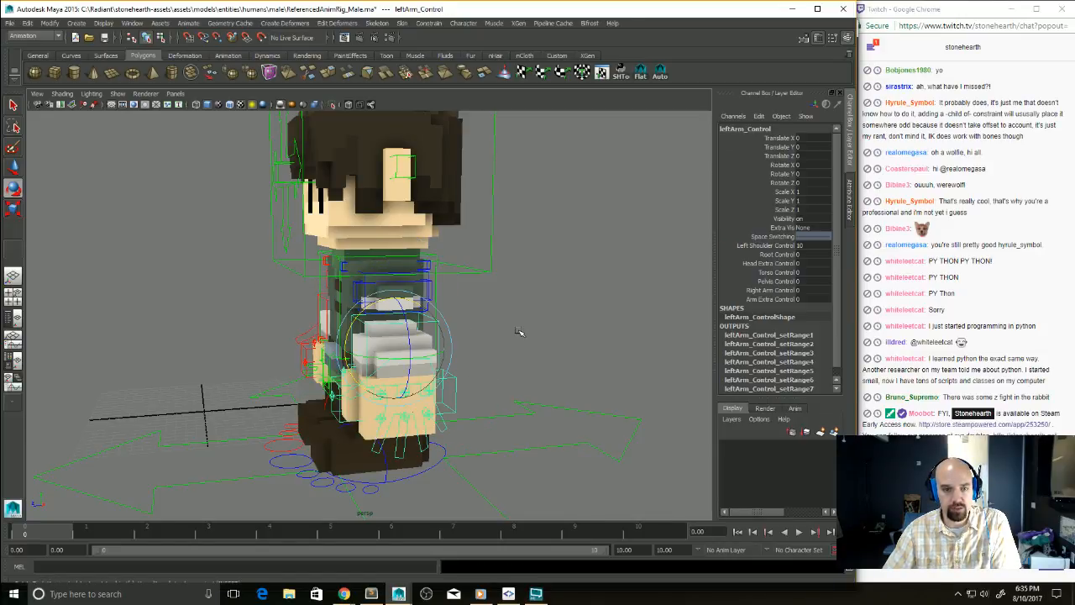
left_click_drag(521, 331, 396, 314, "alt")
key("ctrl+z")
key("ctrl+z")
left_click(424, 296)
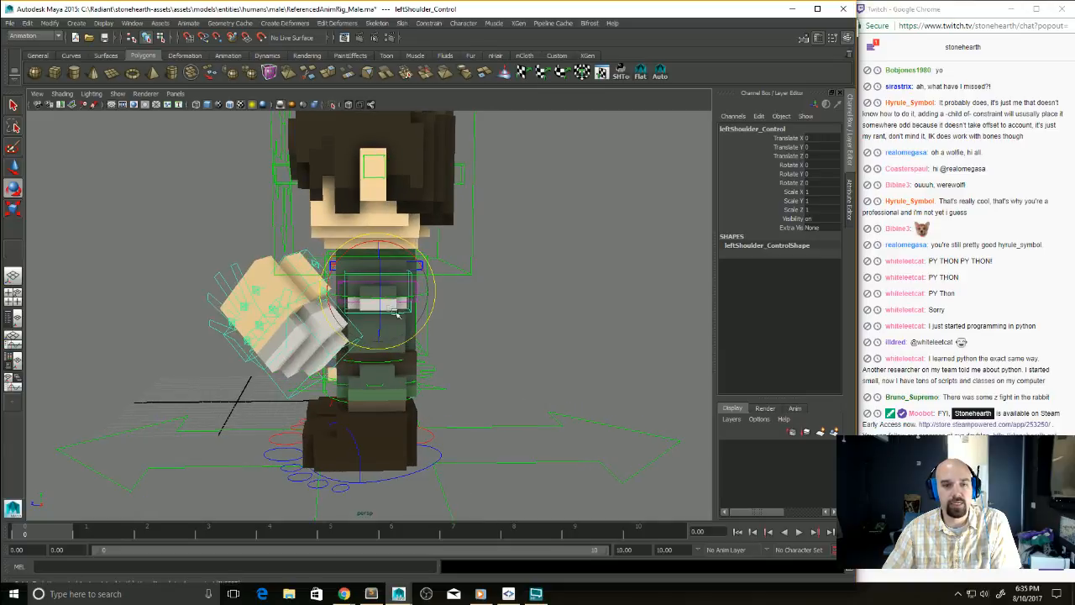
mouse_move(461, 329)
middle_mouse_down()
mouse_move(487, 294)
mouse_move(427, 356)
mouse_move(458, 303)
mouse_move(458, 313)
middle_mouse_up()
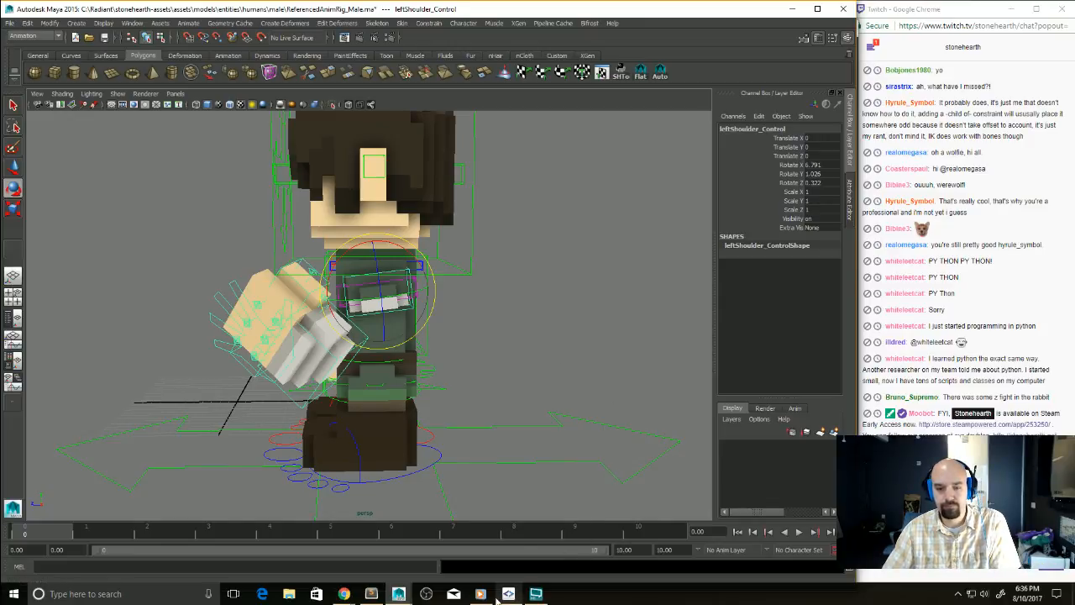
Step: Return to the Maya session with the rabbit rig and create a trash limb locator, moving the toolset window clear of the model
left_click(398, 594)
left_click(386, 559)
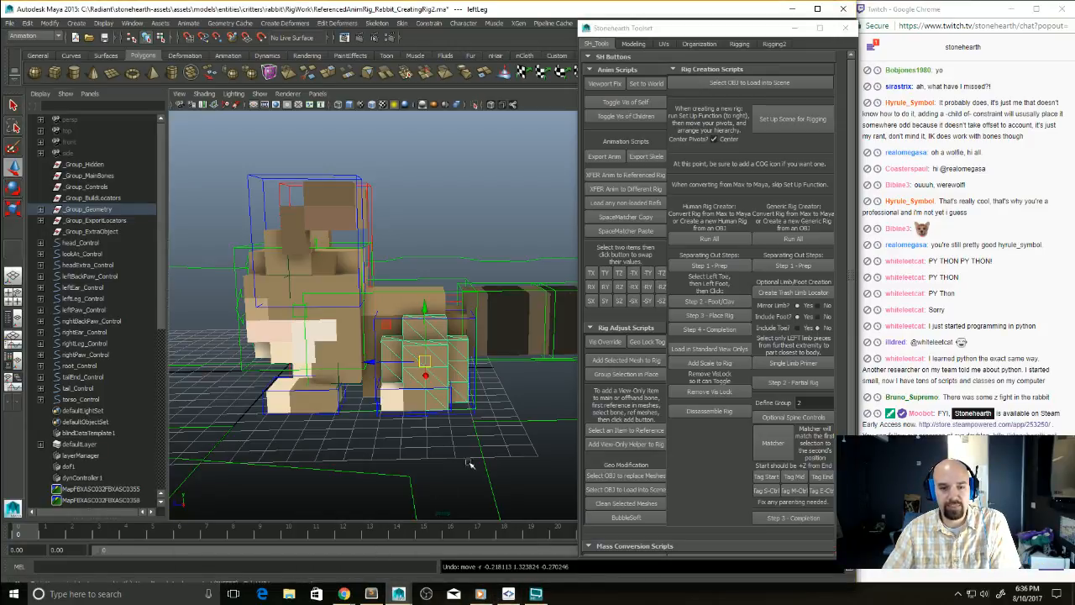
left_click_drag(494, 409, 556, 395, "alt")
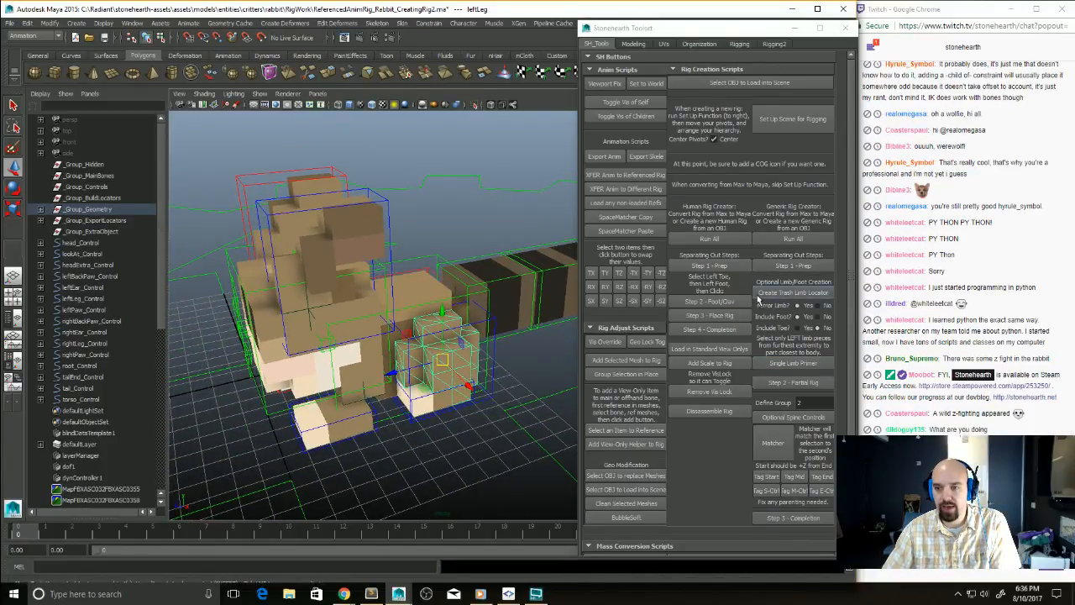
left_click(807, 297)
left_click_drag(437, 370, 356, 375, "alt")
left_click(844, 28)
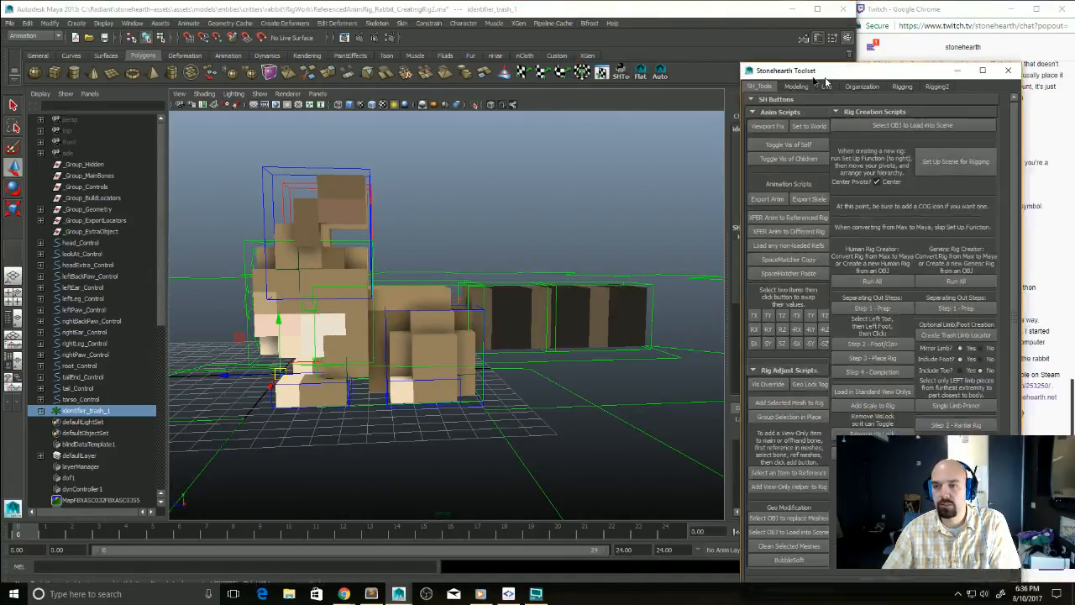
left_click_drag(779, 67, 634, 37)
Step: Move the trash limb locator to the rabbit's left back paw, checking its placement from several angles
right_click_drag(421, 350, 450, 351, "alt")
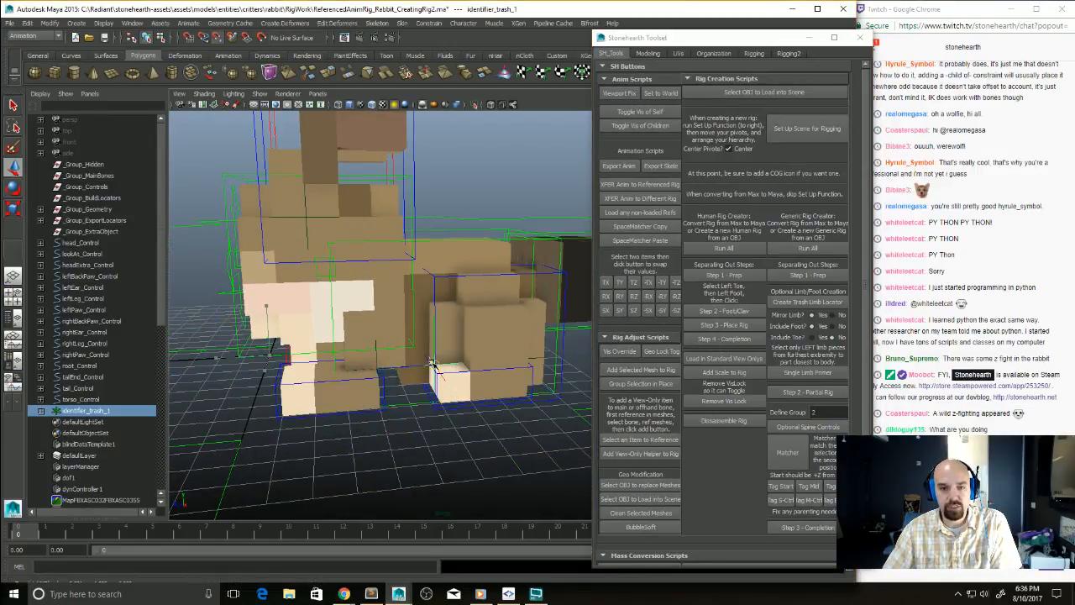
left_click_drag(397, 353, 420, 440, "alt")
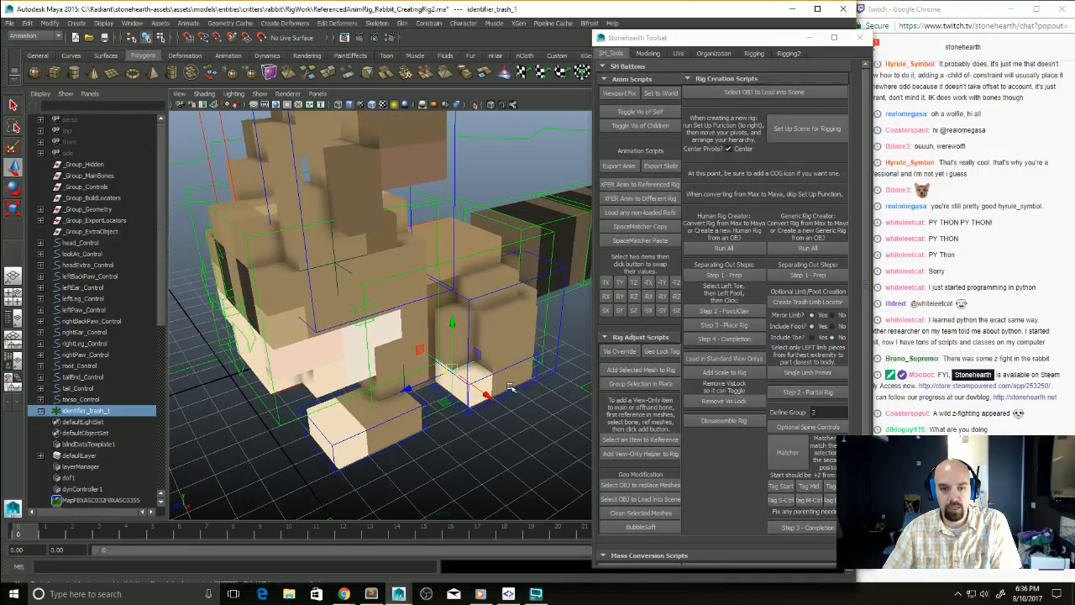
left_click_drag(511, 392, 395, 368, "alt")
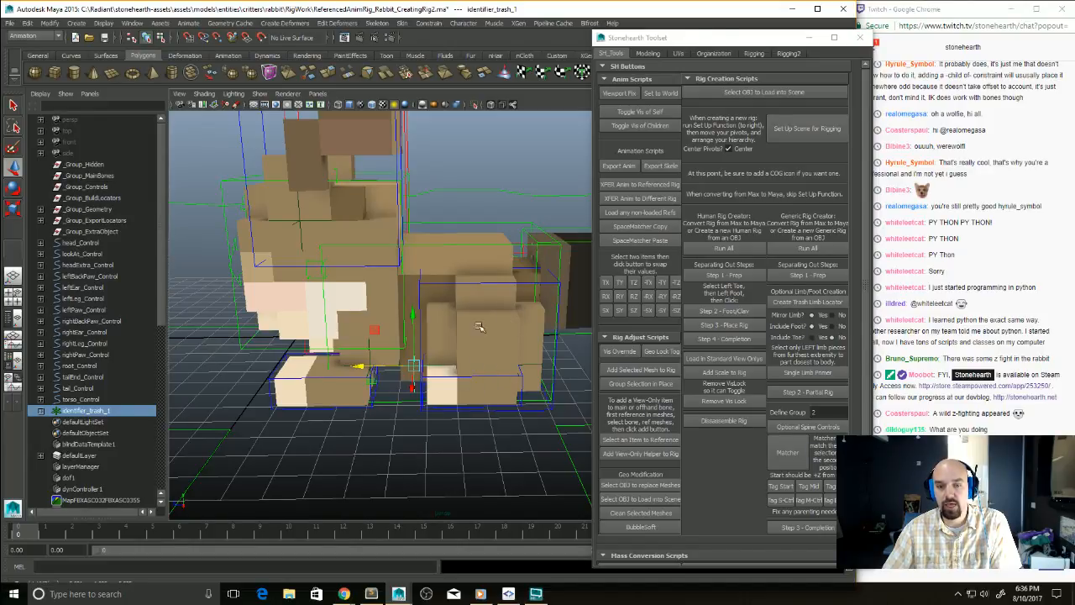
Step: Run the Single Limb Primer on the rabbit's left back paw and left leg meshes
left_click_drag(498, 372, 459, 334, "alt")
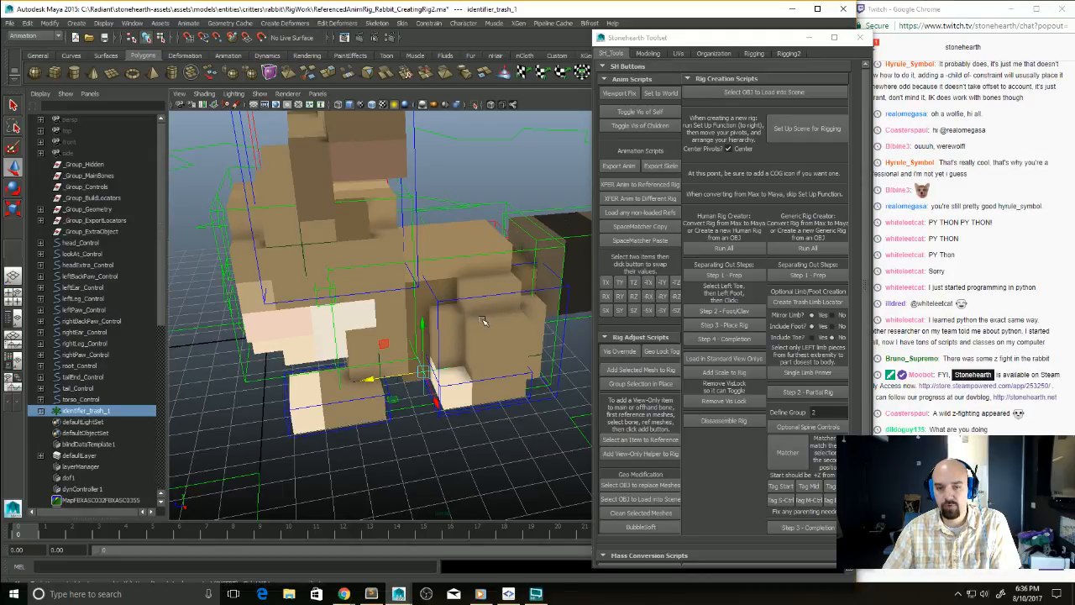
left_click_drag(553, 322, 492, 399, "alt")
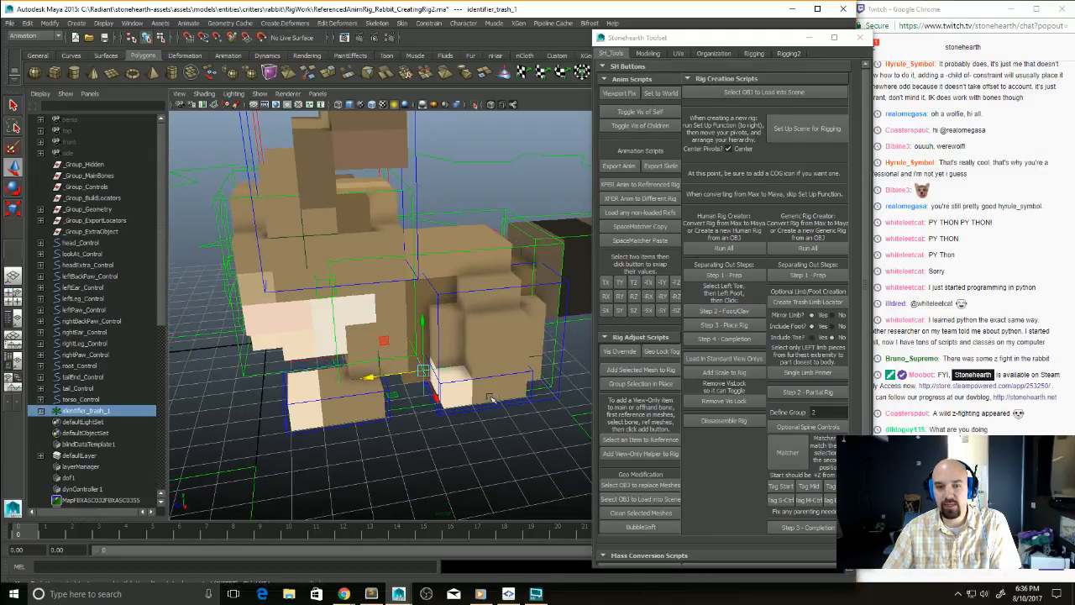
left_click(445, 385)
key("q")
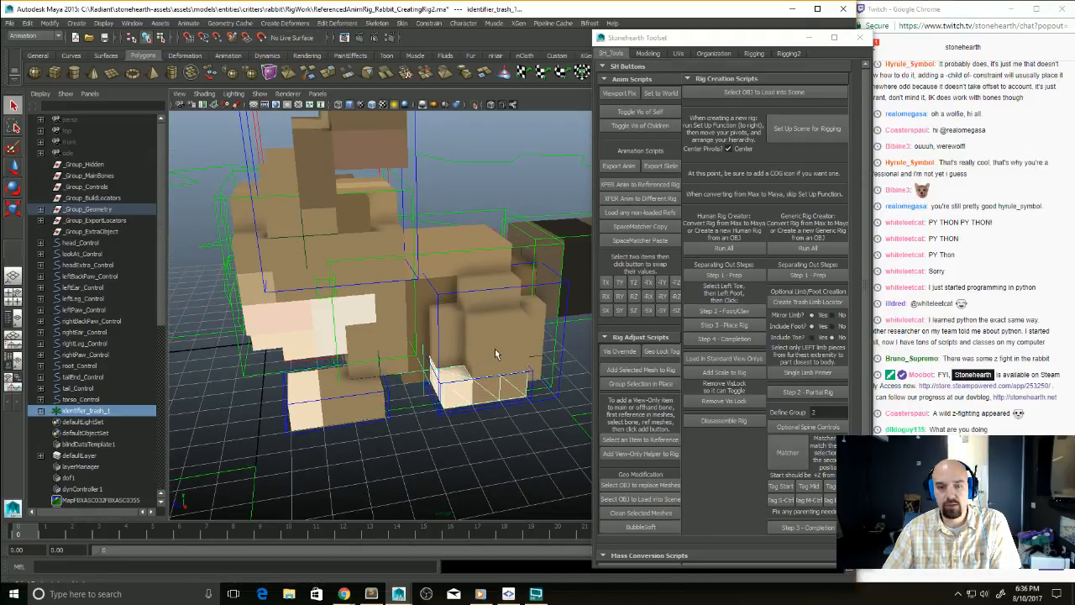
left_click(497, 353)
left_click(805, 374)
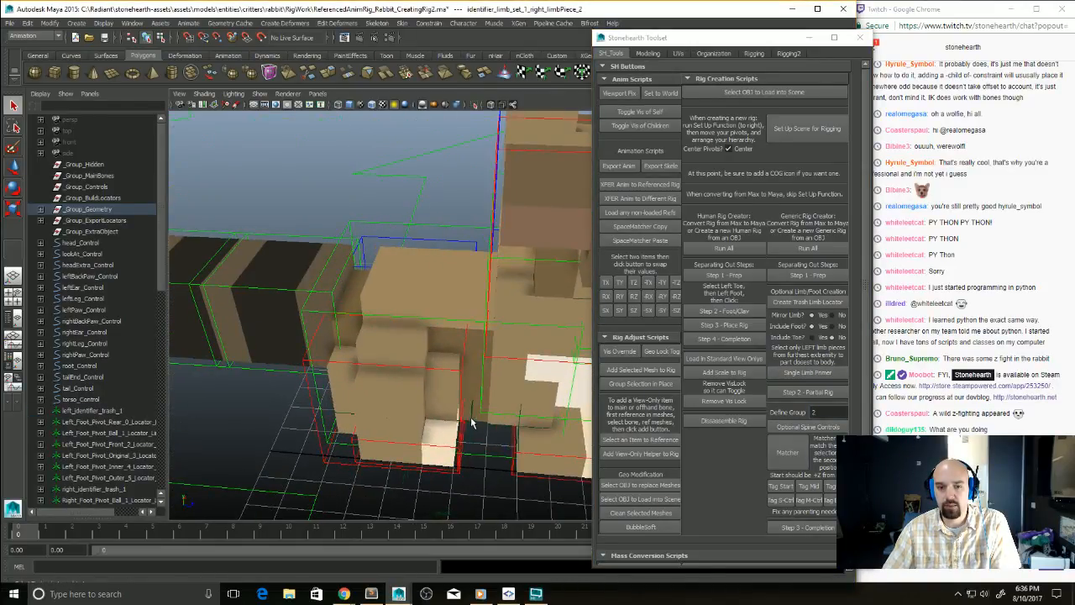
Step: Move the toolset window off the model and inspect the mirrored right and left trash limb locators
left_click_drag(653, 42, 975, 116)
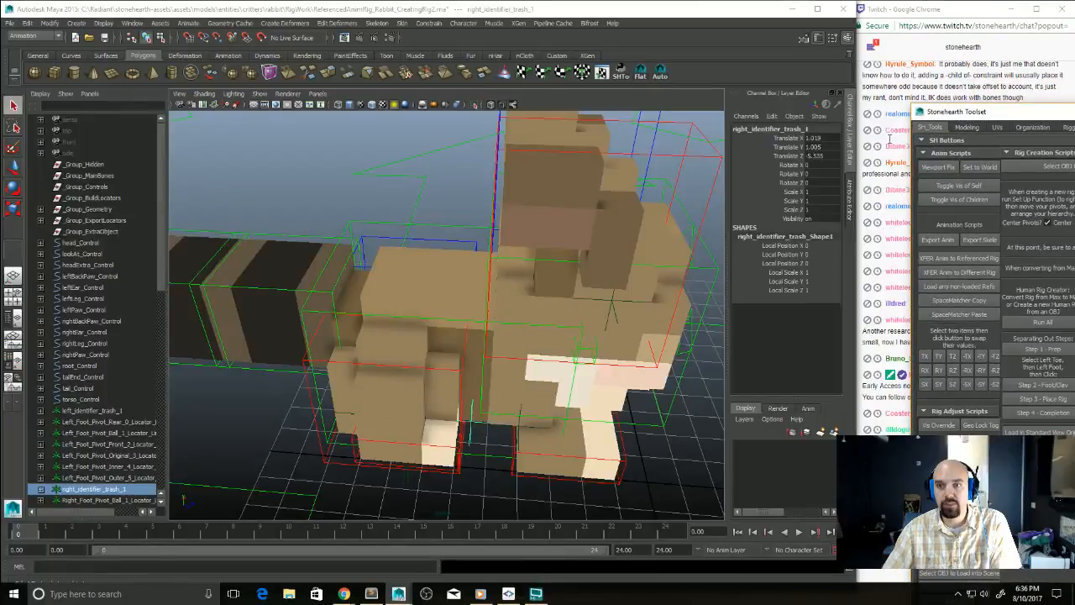
left_click_drag(706, 163, 414, 357, "alt")
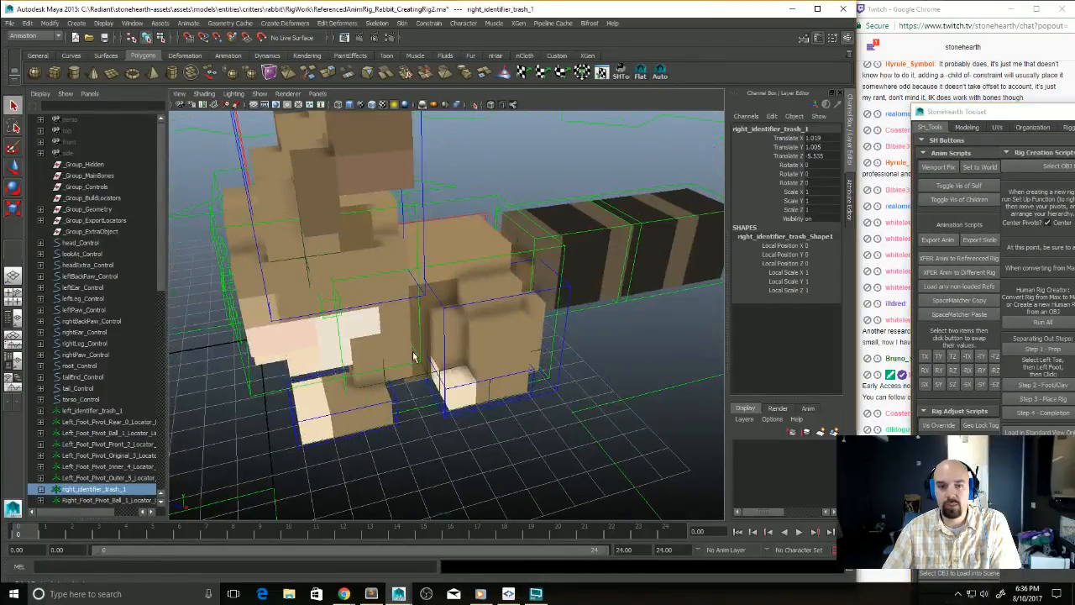
left_click(426, 378)
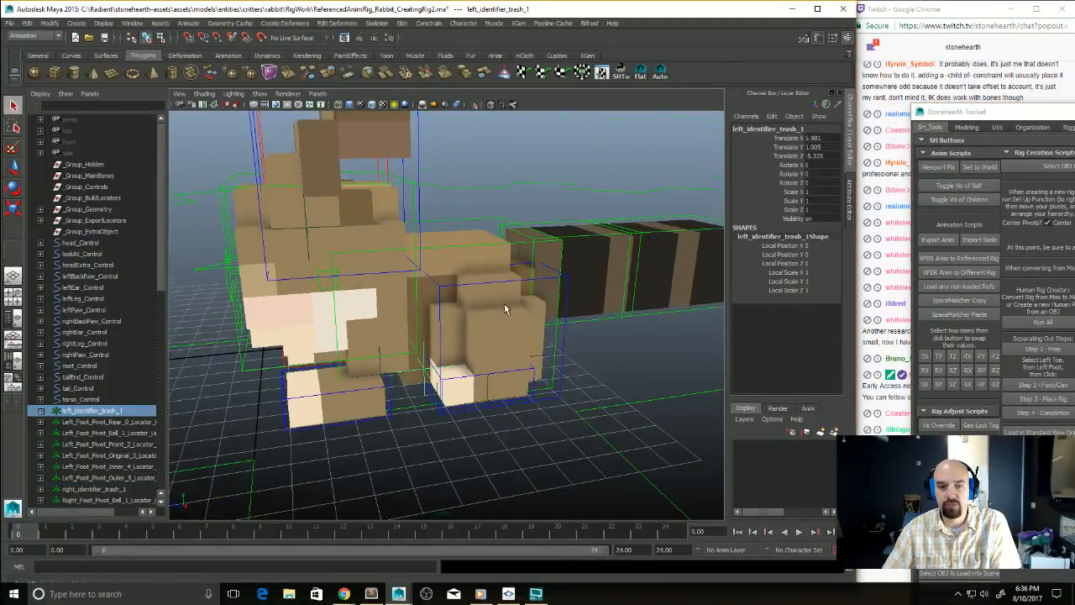
Step: Run the Single Limb Primer on the left front paw mesh, bringing the toolset window back beside the model
left_click(364, 393)
left_click_drag(360, 378, 433, 370, "alt")
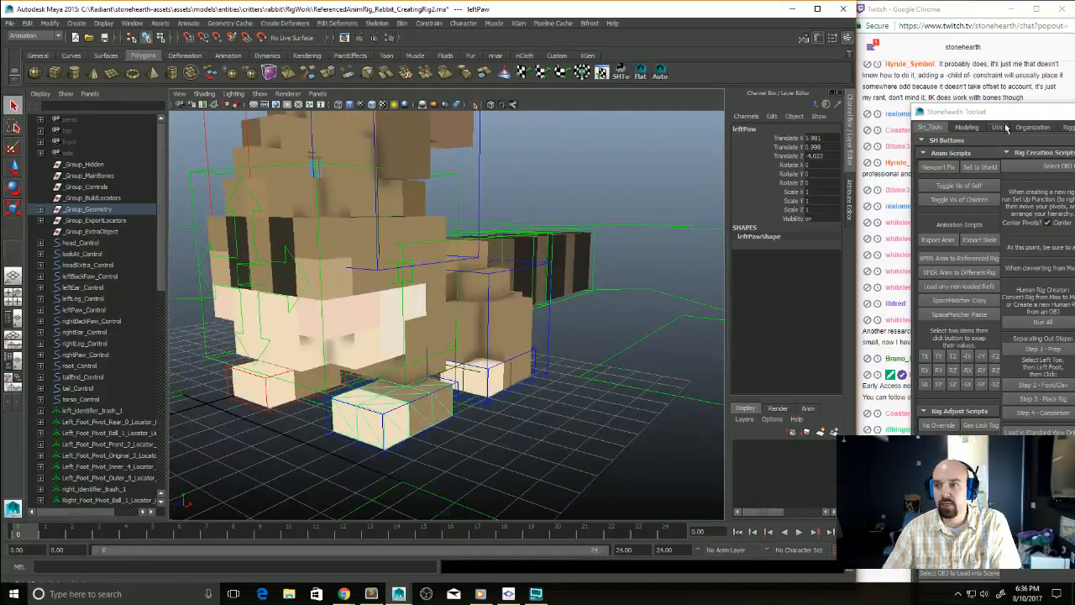
left_click_drag(1004, 112, 696, 25)
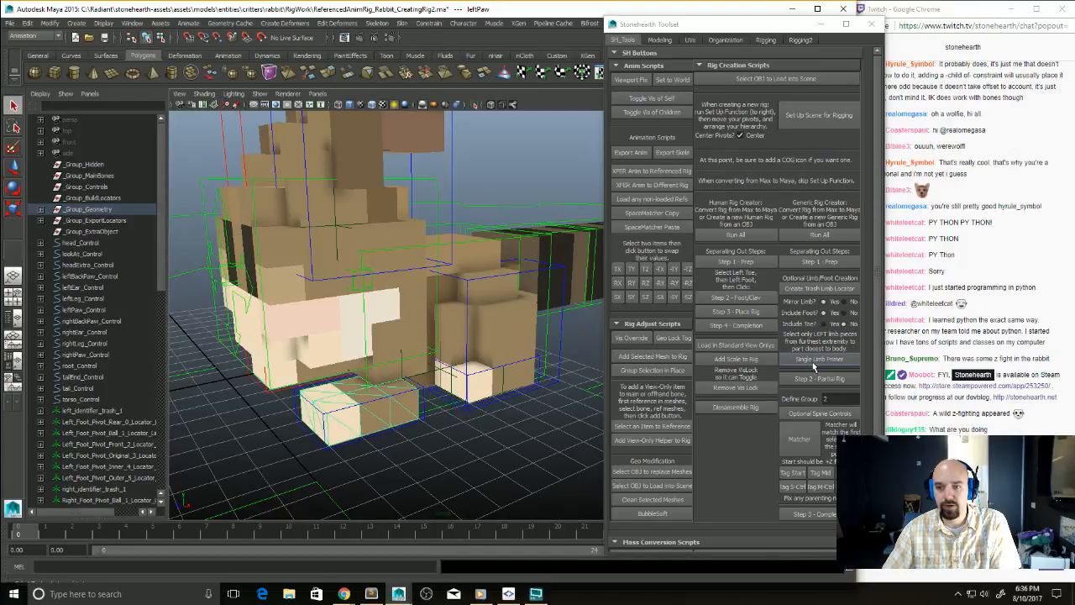
left_click(813, 363)
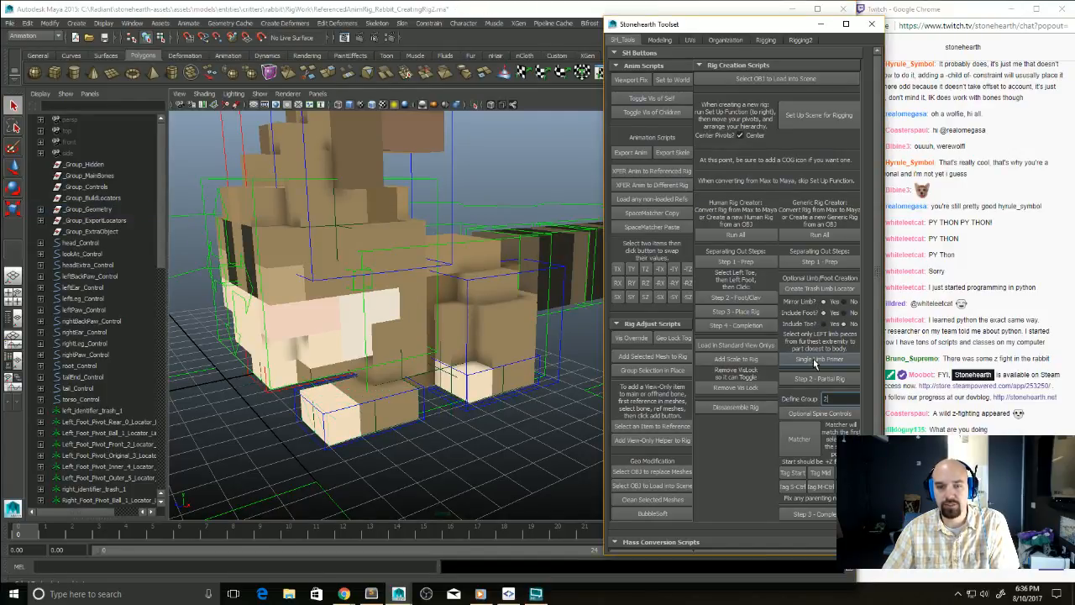
Step: Run the Step 2 - Partial Rig script for the generic rabbit rig after checking the limbs
left_click_drag(424, 417, 415, 242, "alt")
left_click_drag(563, 307, 739, 102, "alt")
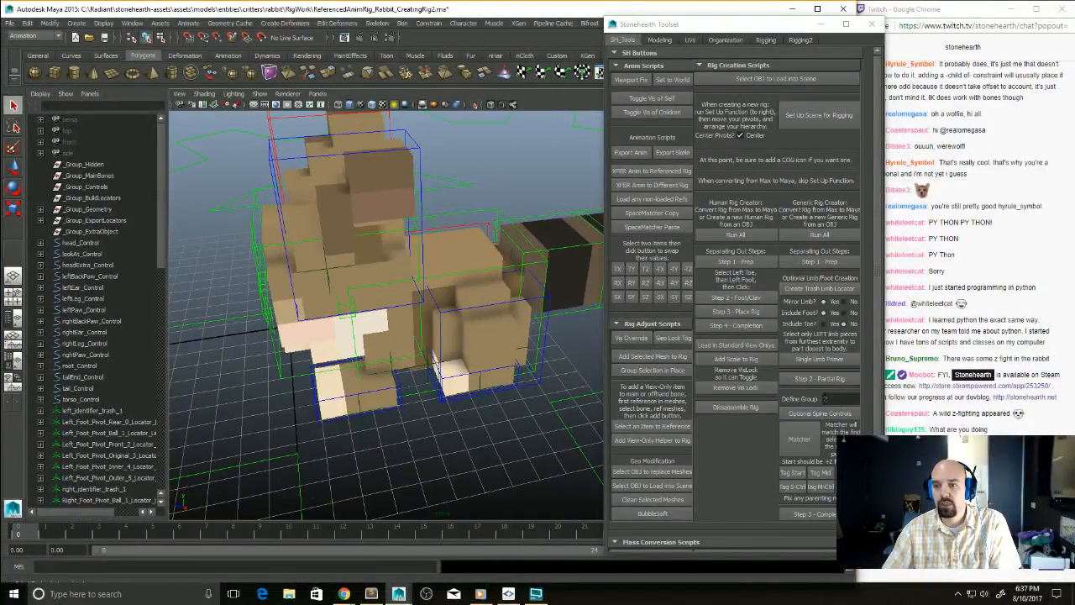
left_click(828, 379)
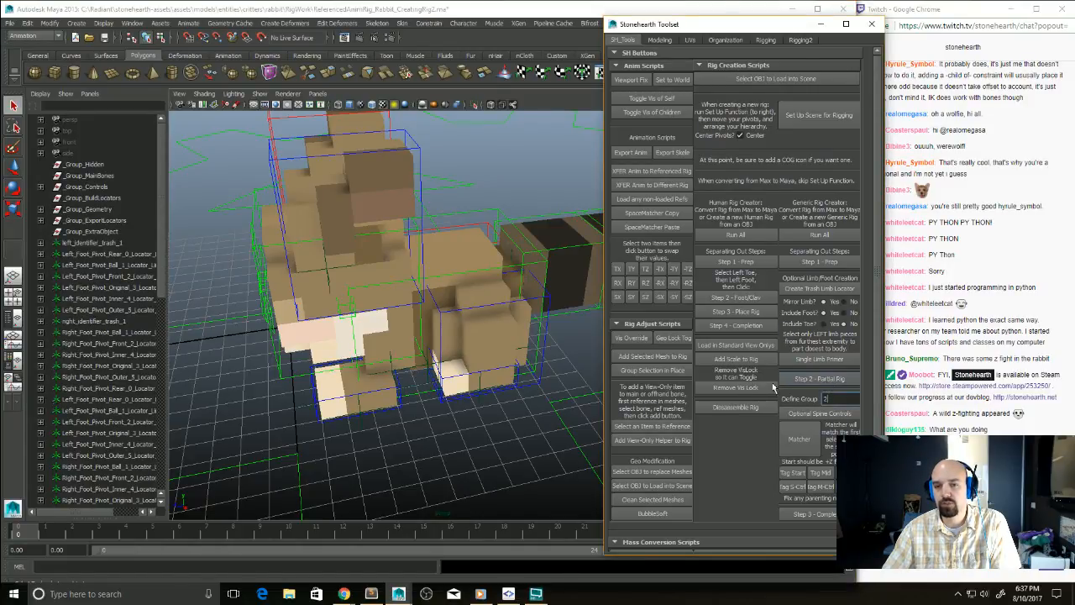
Step: Test-move the rabbit's left leg control and undo the move
left_click_drag(564, 385, 490, 384, "alt")
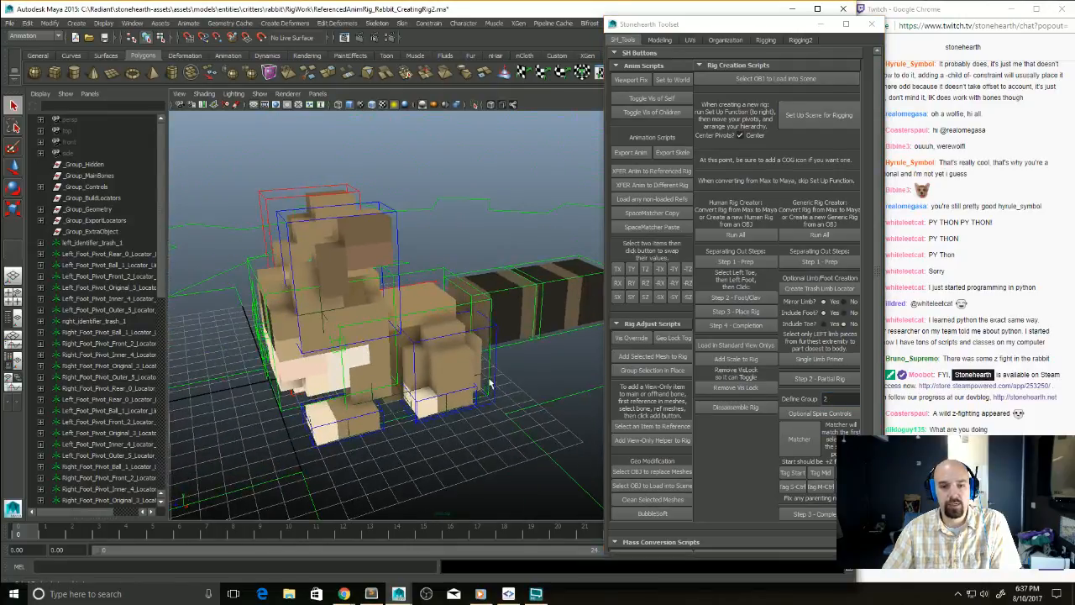
left_click(473, 336)
key("w")
key("ctrl+z")
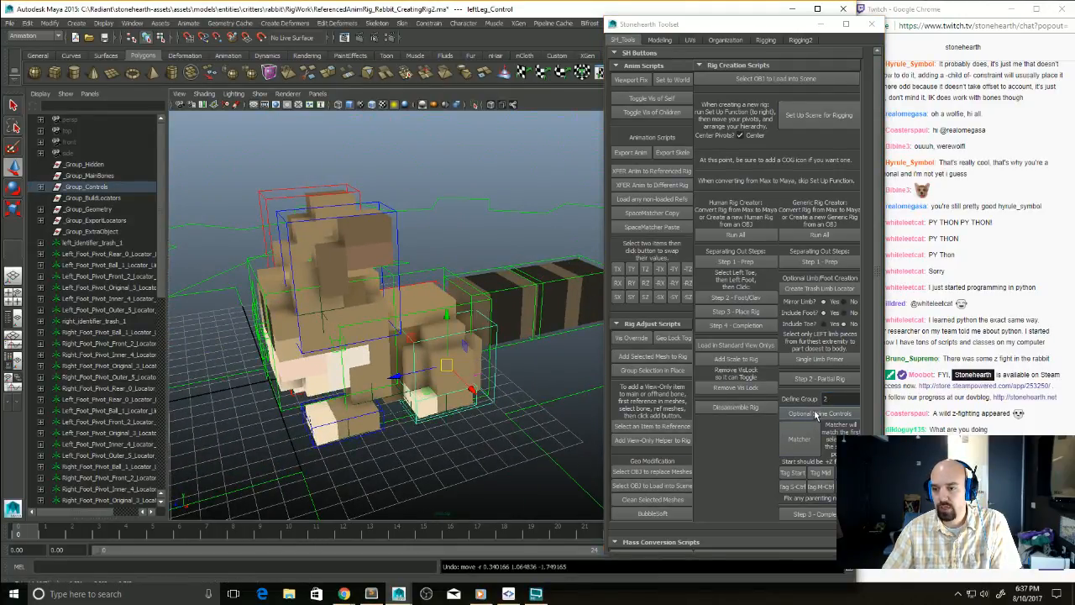
Step: Create the optional spine controls and match the pelvis control to the torso mesh with Matcher
left_click(816, 414)
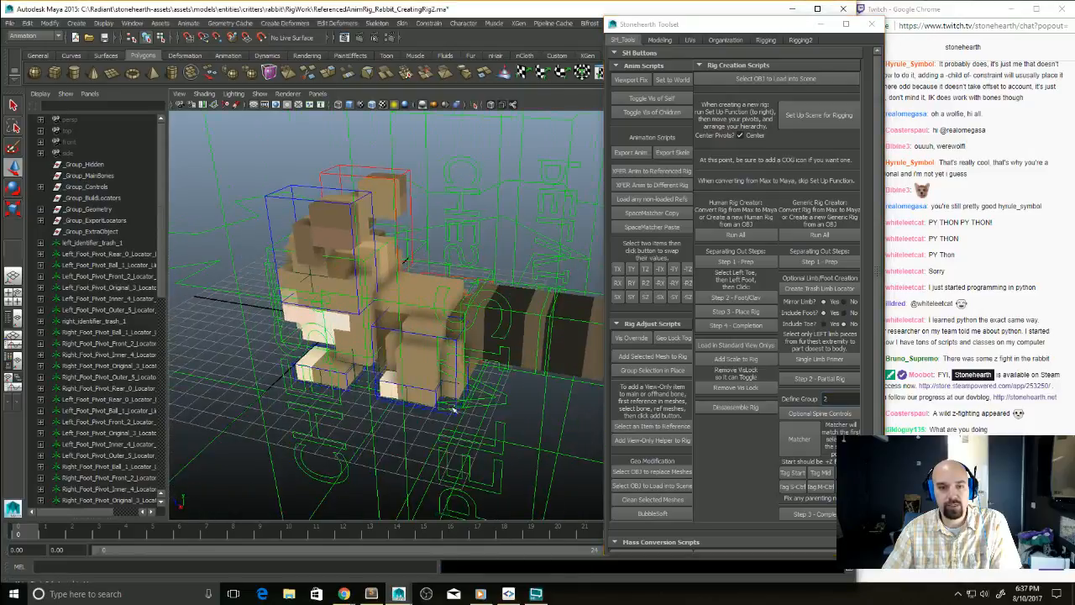
left_click_drag(453, 409, 521, 252, "alt")
left_click(544, 199)
left_click_drag(544, 200, 436, 306, "alt")
key("q")
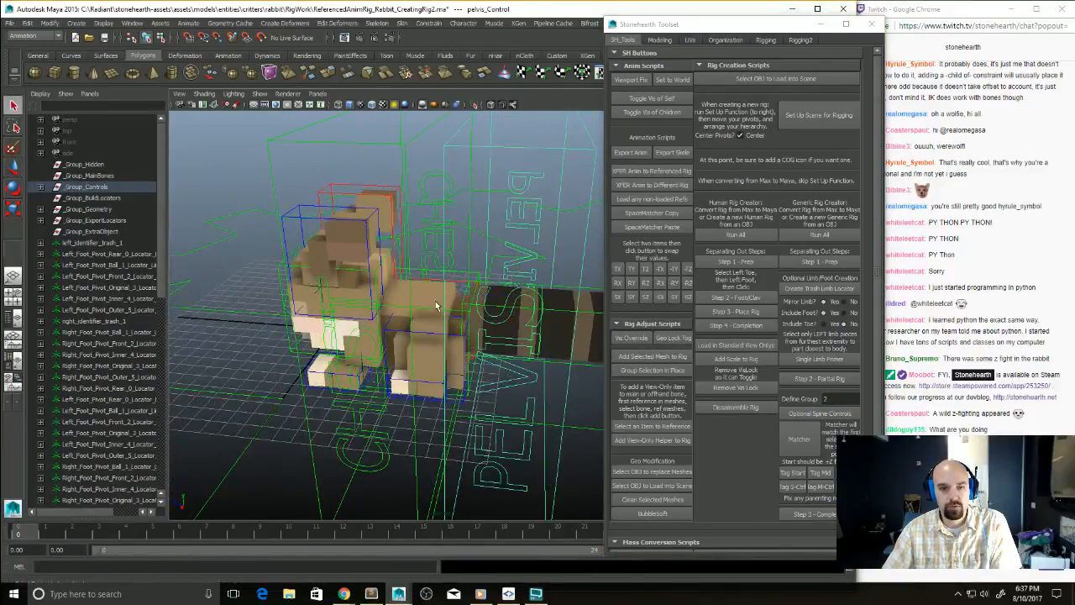
left_click(436, 306)
left_click(802, 439)
Step: Scale down the pelvis control and move it to the rear of the rabbit's torso
left_click_drag(530, 367, 481, 374, "alt")
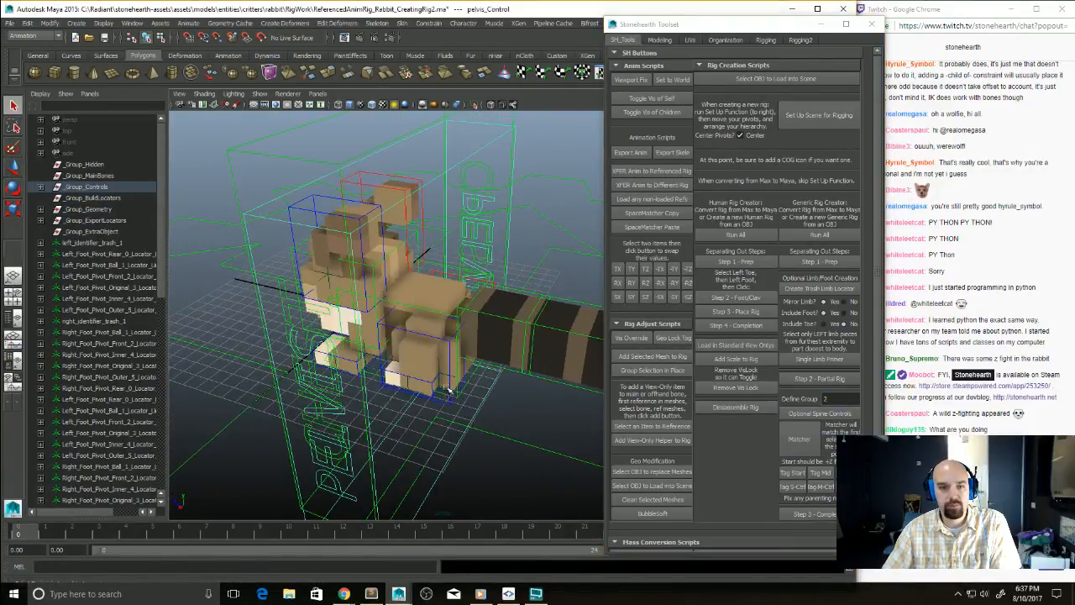
key("r")
left_click_drag(417, 321, 395, 326)
left_click_drag(380, 376, 411, 340, "alt")
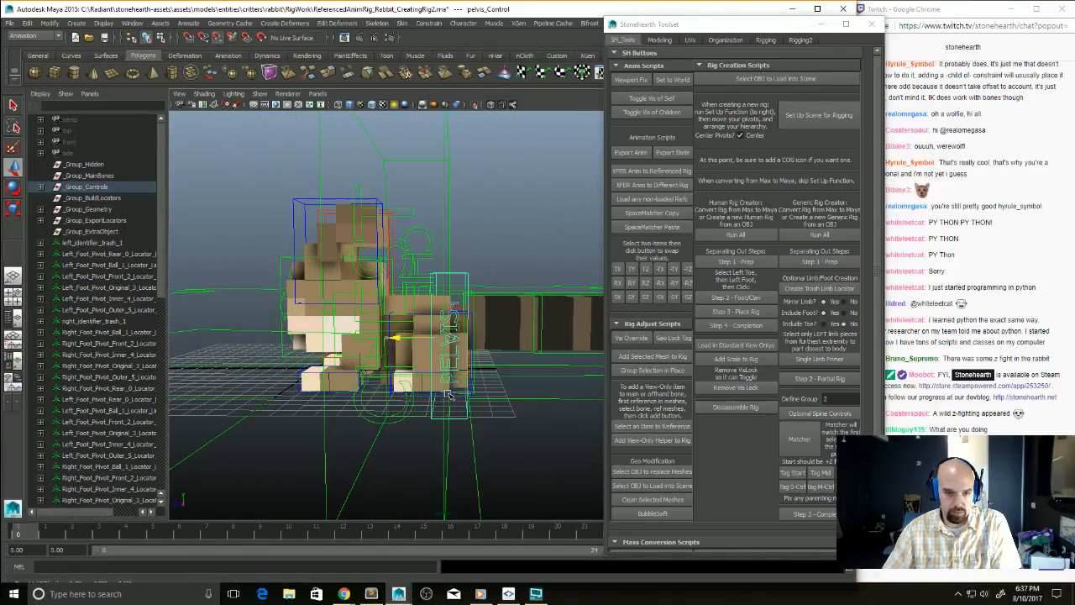
Step: Match the chest control to the torso mesh with Matcher
left_click_drag(421, 379, 506, 419, "alt")
left_click(438, 462)
left_click_drag(440, 462, 447, 418, "alt")
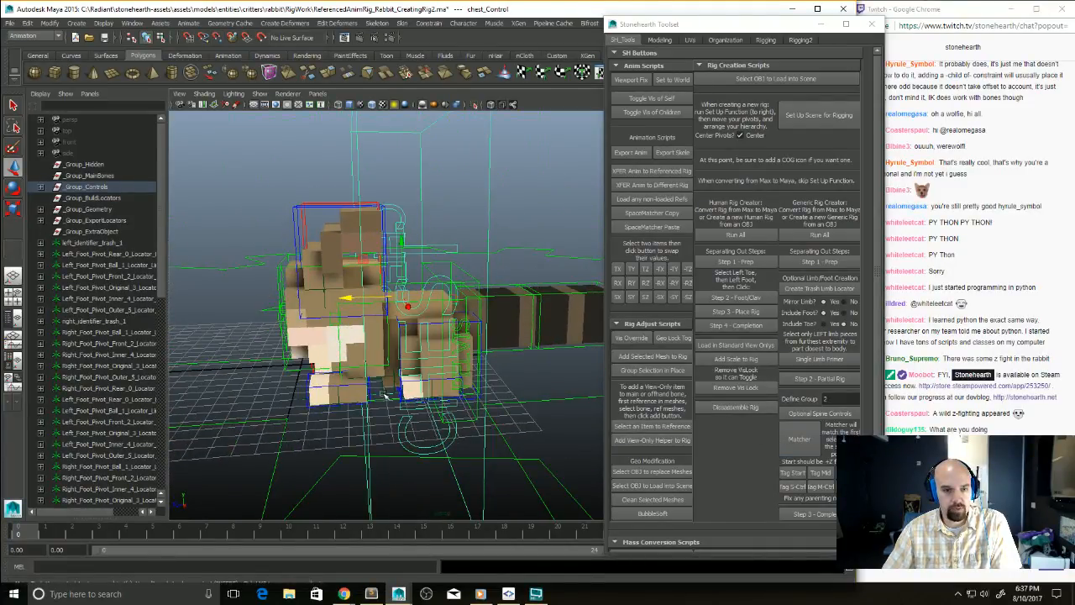
left_click_drag(384, 395, 419, 330, "alt")
left_click(411, 313)
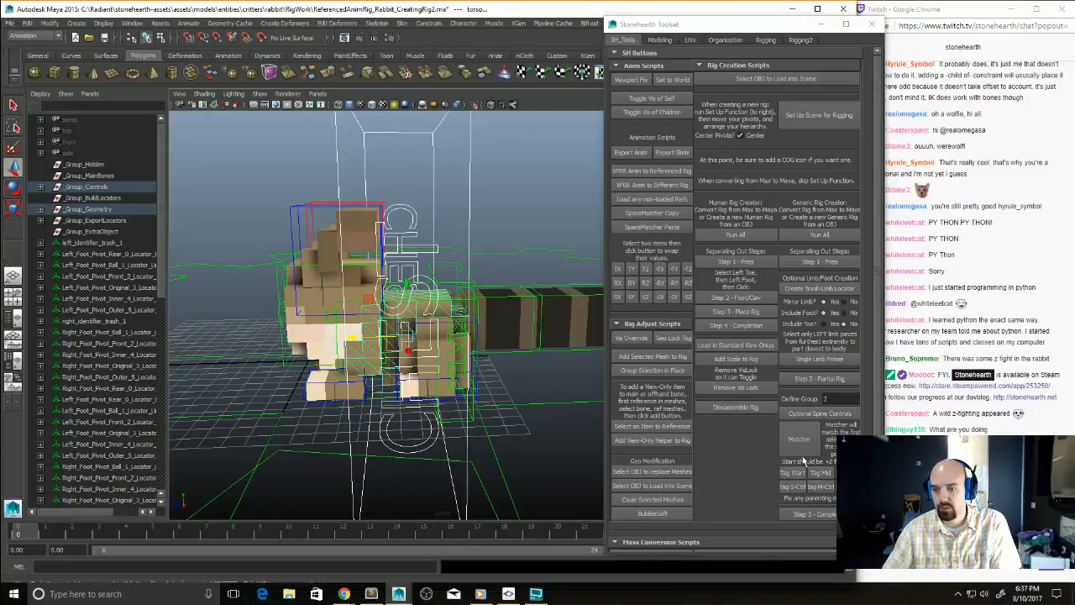
left_click(801, 445)
Step: Scale down the chest control and move it to the front of the rabbit's body
left_click_drag(404, 395, 495, 399, "alt")
key("r")
middle_click_drag(495, 398, 425, 396)
left_click_drag(424, 396, 361, 339, "alt")
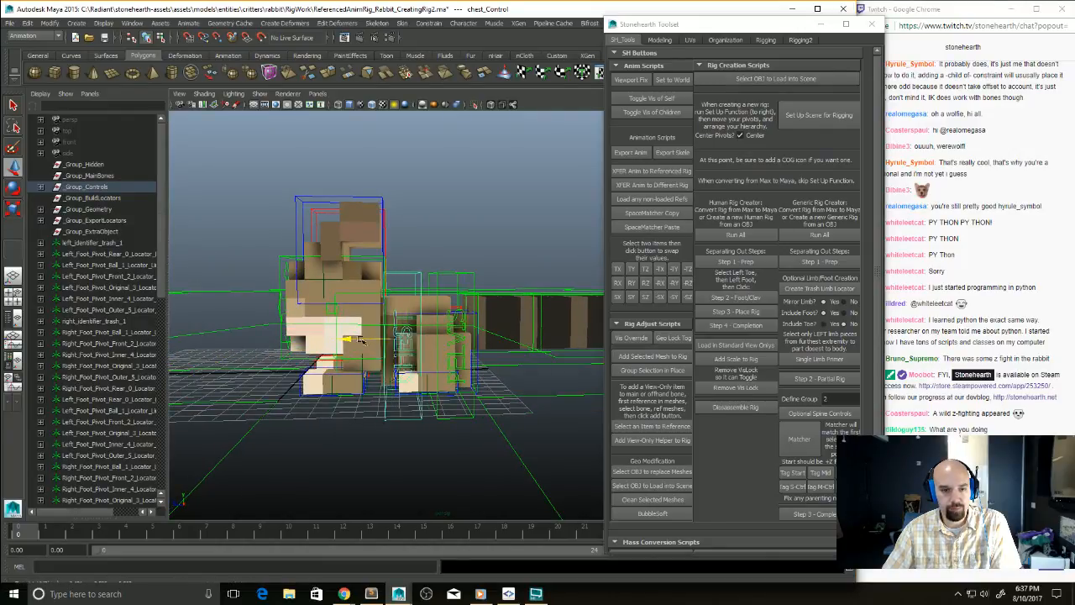
left_click_drag(365, 428, 518, 411, "alt")
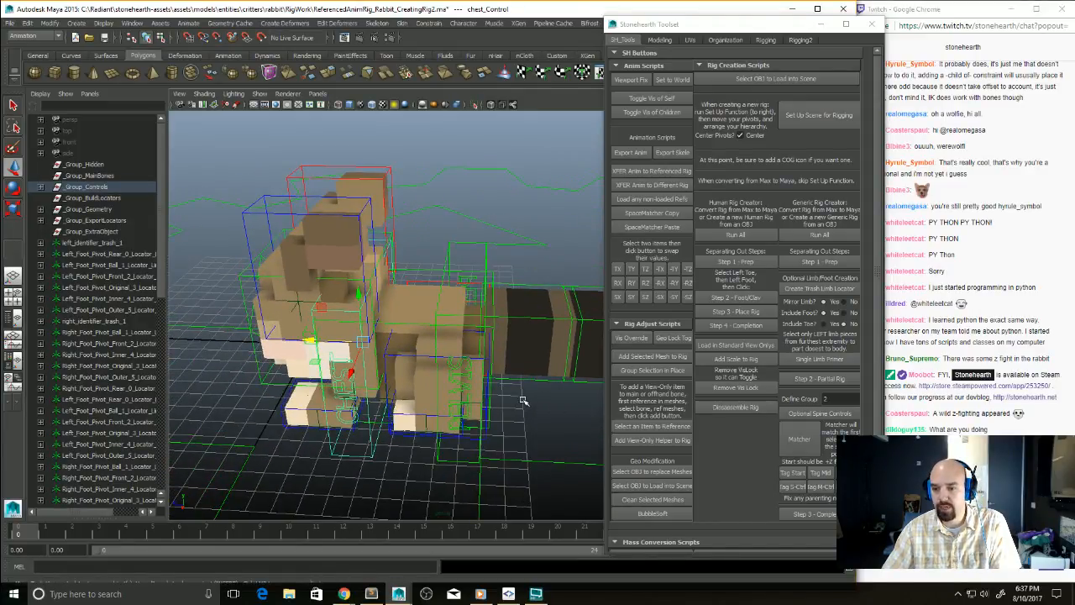
Step: Tag the chest, pelvis and torso pieces as parts of spine group 2
left_click(797, 492)
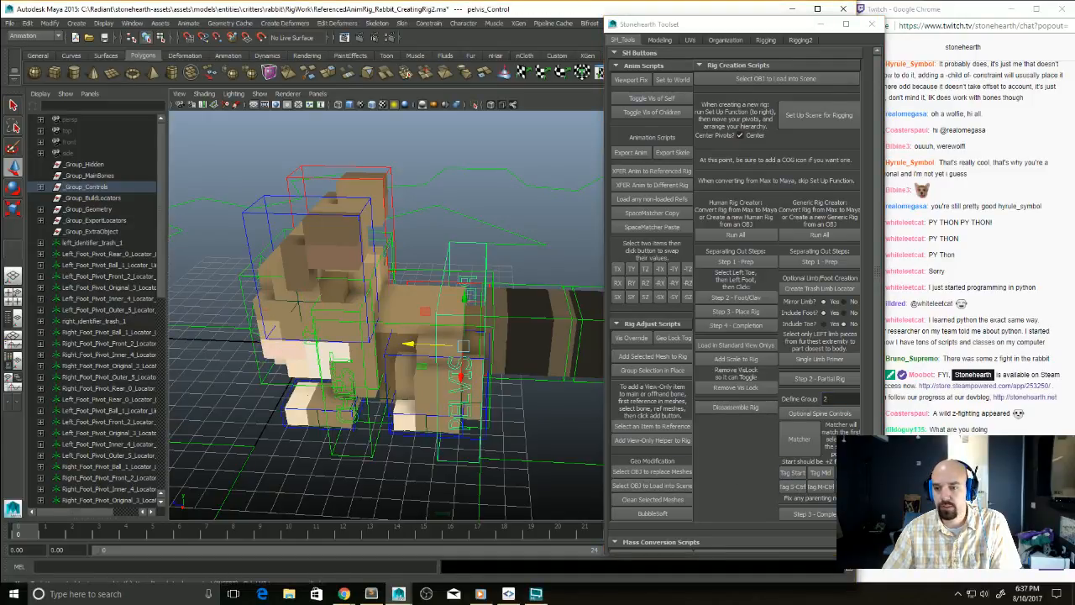
left_click(831, 398)
left_click(412, 313)
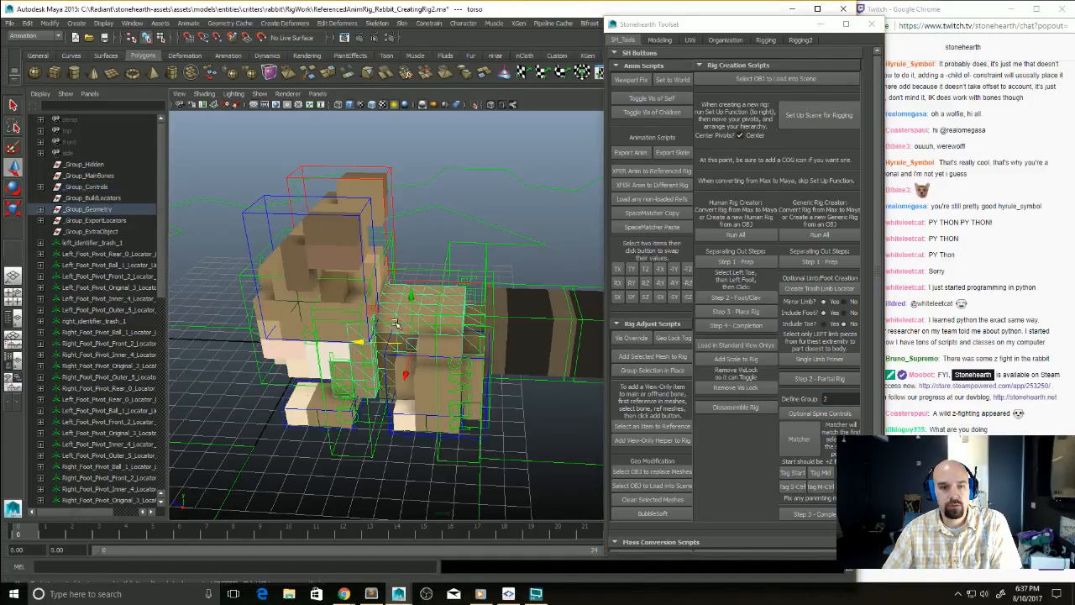
key("q")
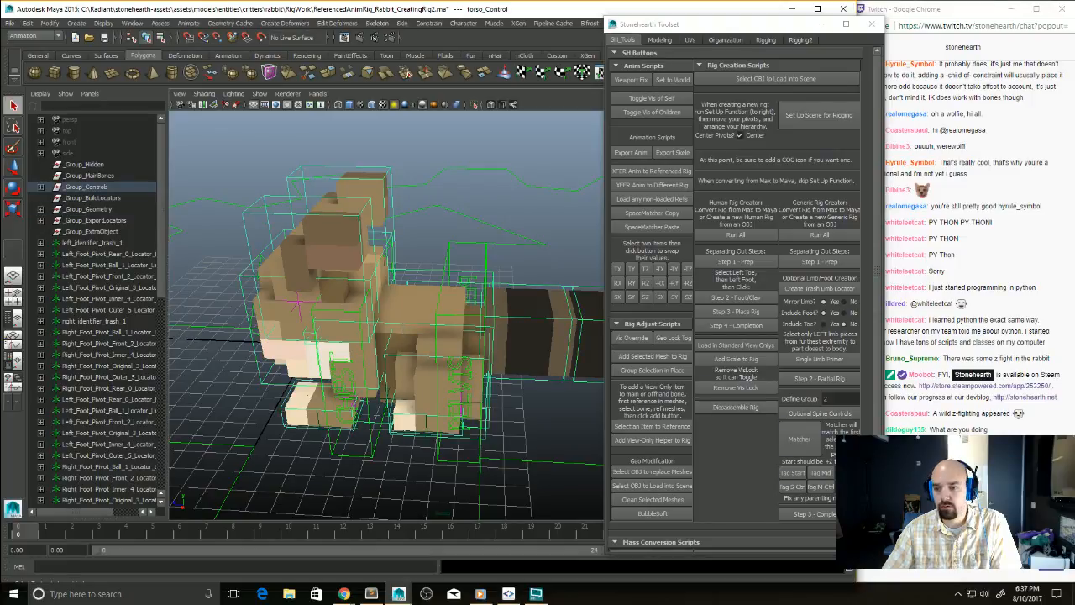
left_click(491, 382)
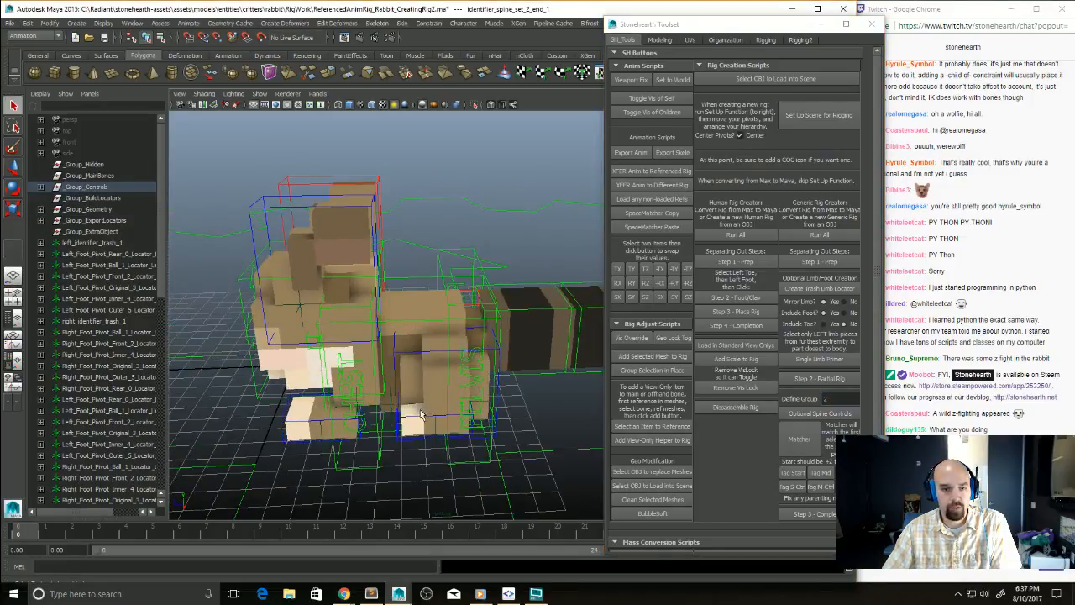
Step: Parent the left and right back paw controls to the pelvis control
left_click(422, 413)
left_click_drag(421, 413, 600, 395, "alt")
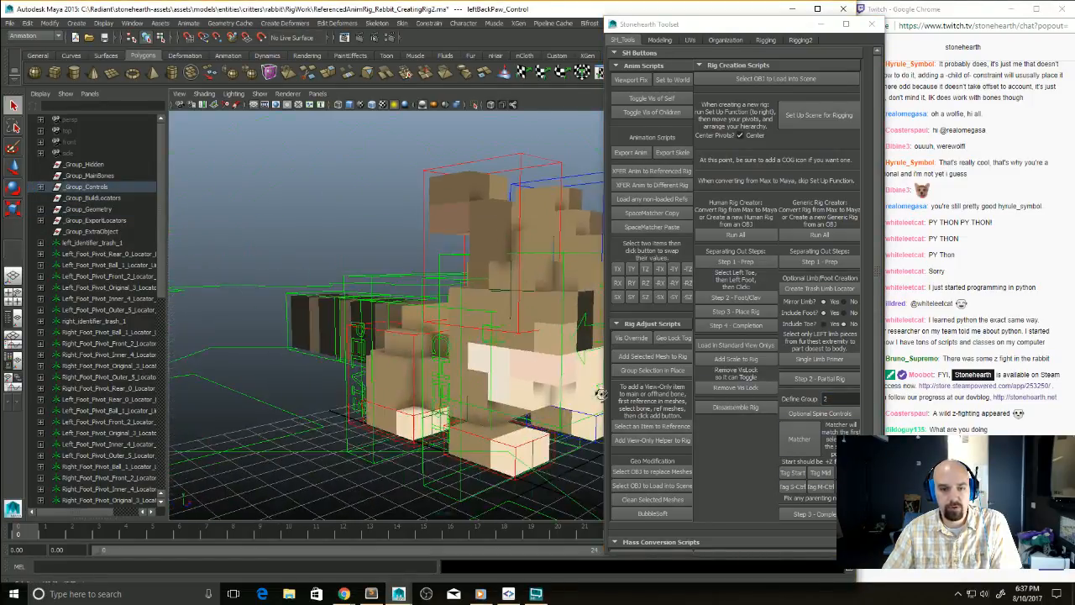
left_click(400, 415)
left_click_drag(401, 415, 317, 417, "alt")
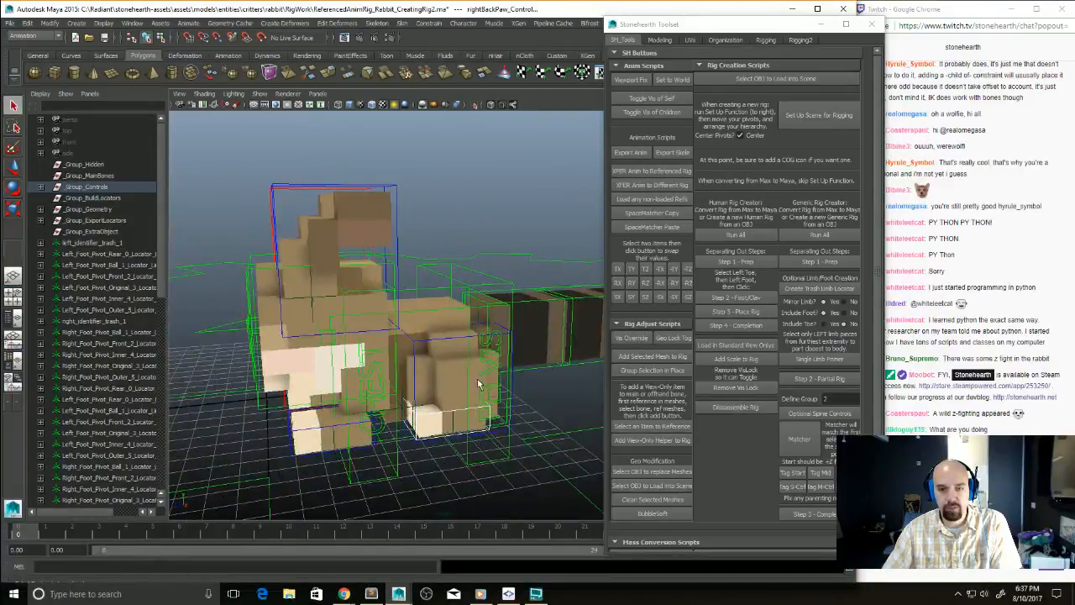
left_click(489, 406, "shift")
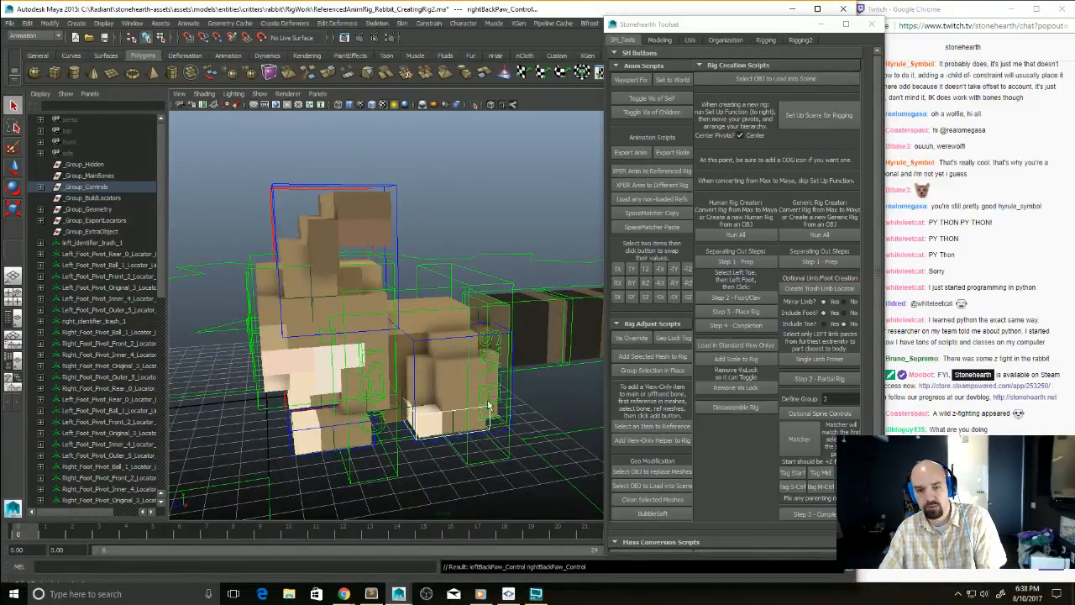
Step: Parent the left and right front paw controls to the chest control
left_click(321, 430)
left_click_drag(321, 431, 307, 454, "alt")
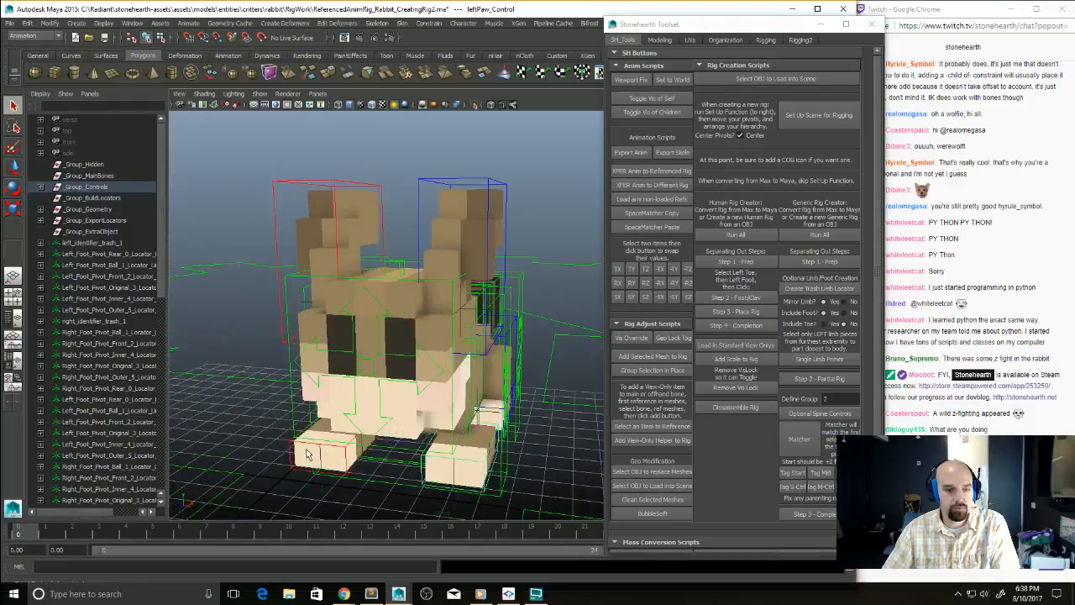
left_click_drag(405, 458, 400, 415, "alt")
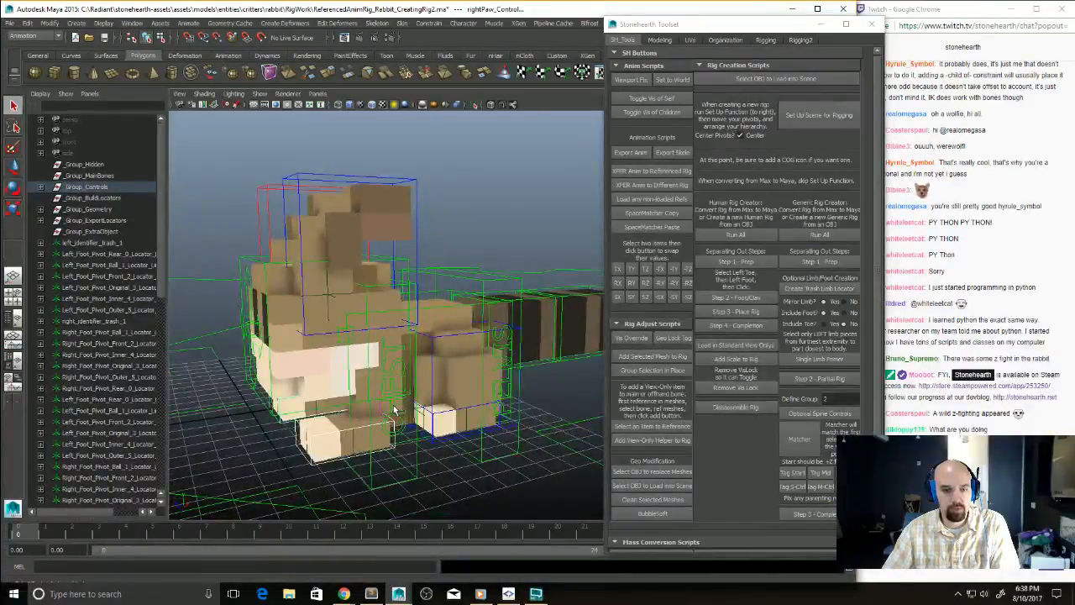
left_click(397, 411)
left_click(422, 435)
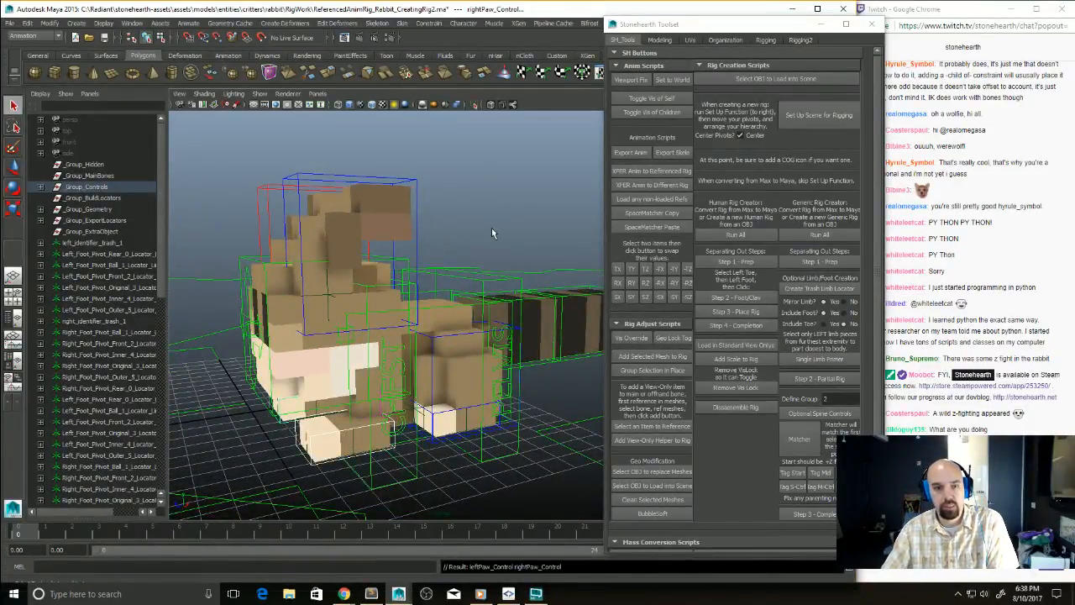
Step: Save the rabbit scene and run the Step 3 - Completion script for the generic rig
mouse_move(491, 228)
left_mouse_down("alt")
mouse_move(456, 217)
mouse_move(477, 244)
left_mouse_up("alt")
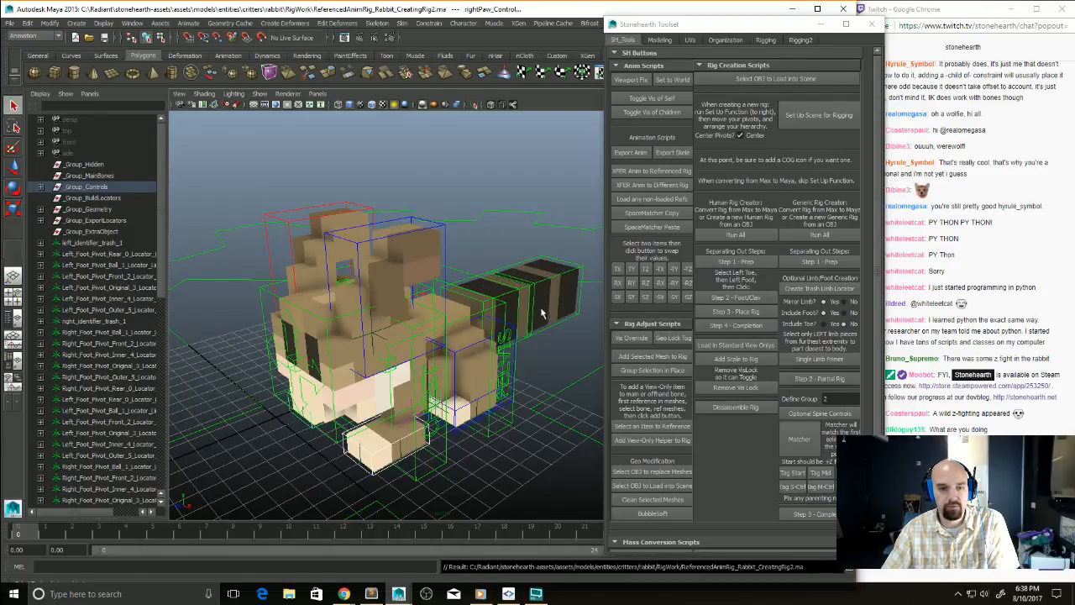
left_click_drag(547, 316, 622, 404, "alt")
left_click(795, 506)
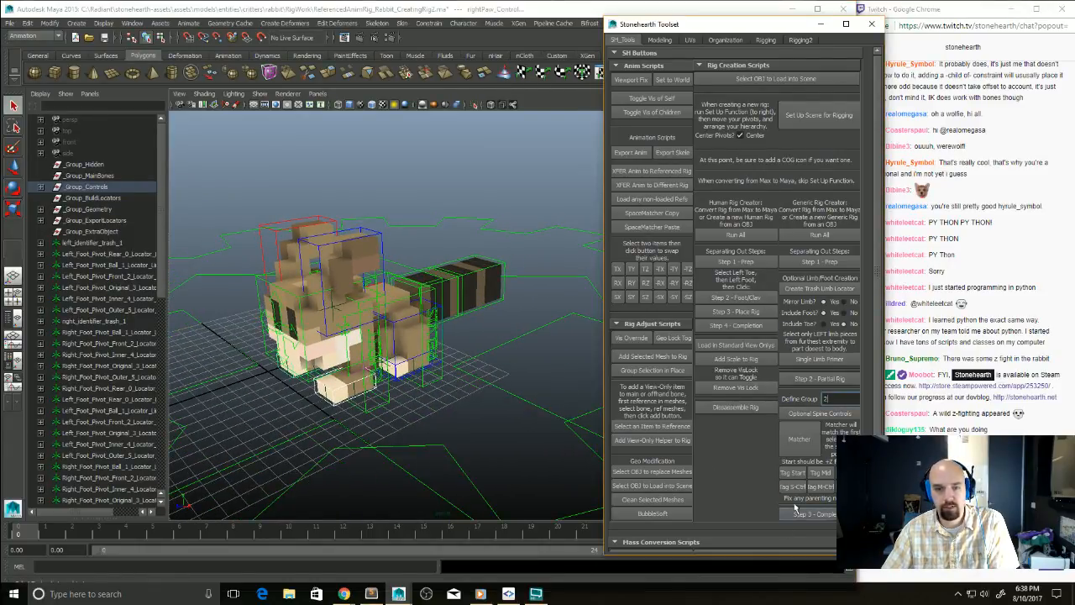
left_click(518, 367)
key("ctrl+h")
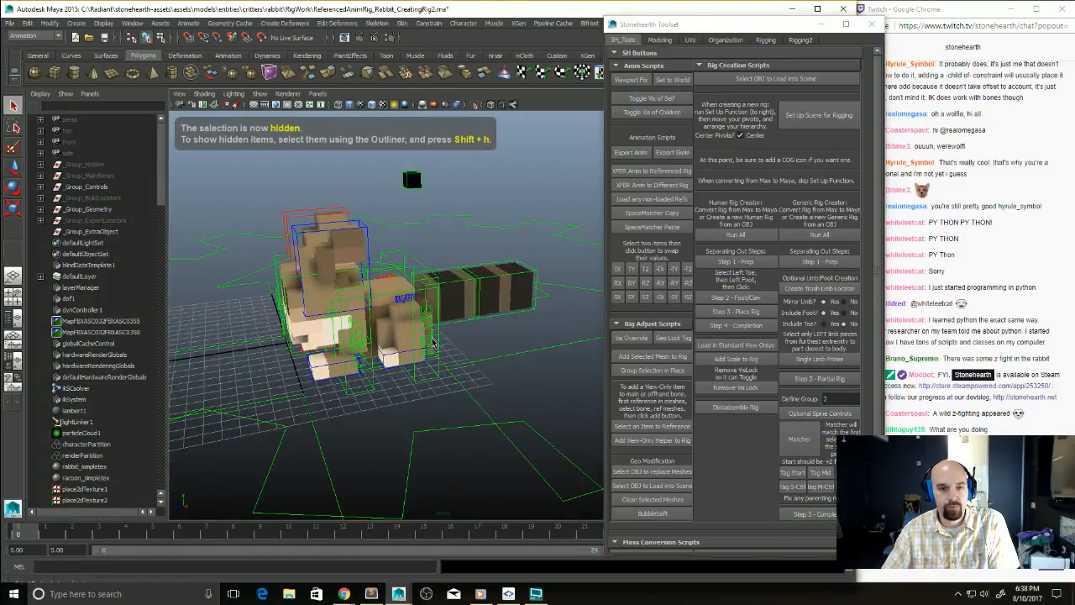
Step: Try a change on the rabbit's chest control and undo it
left_click(434, 344)
left_click_drag(434, 345, 404, 386, "alt")
left_click(390, 363)
key("ctrl+z")
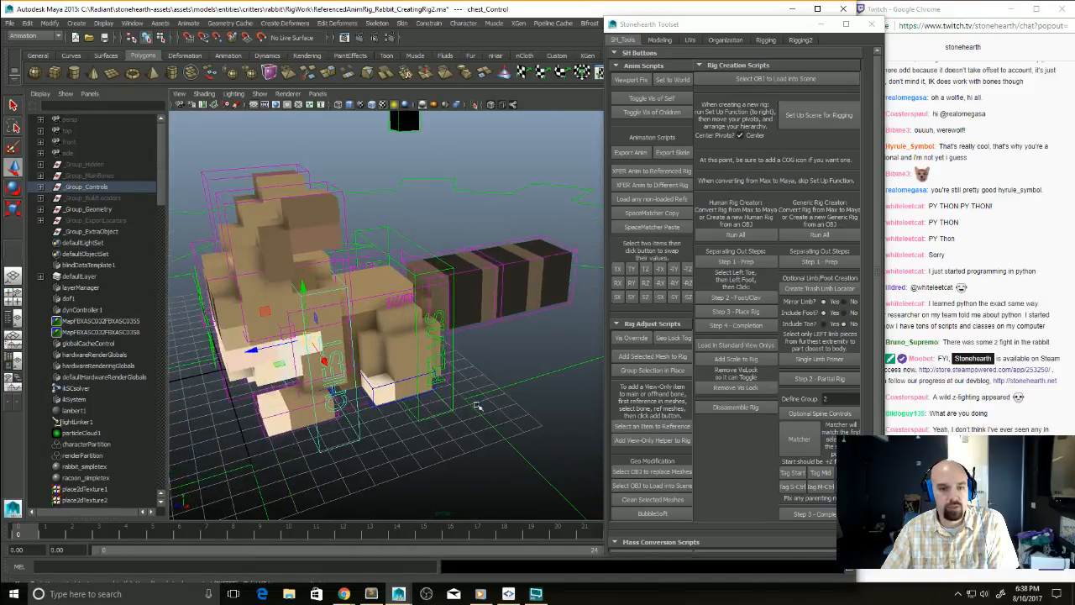
Step: Unhide the left leg's first bind bone inside the hidden limb group
left_click(40, 165)
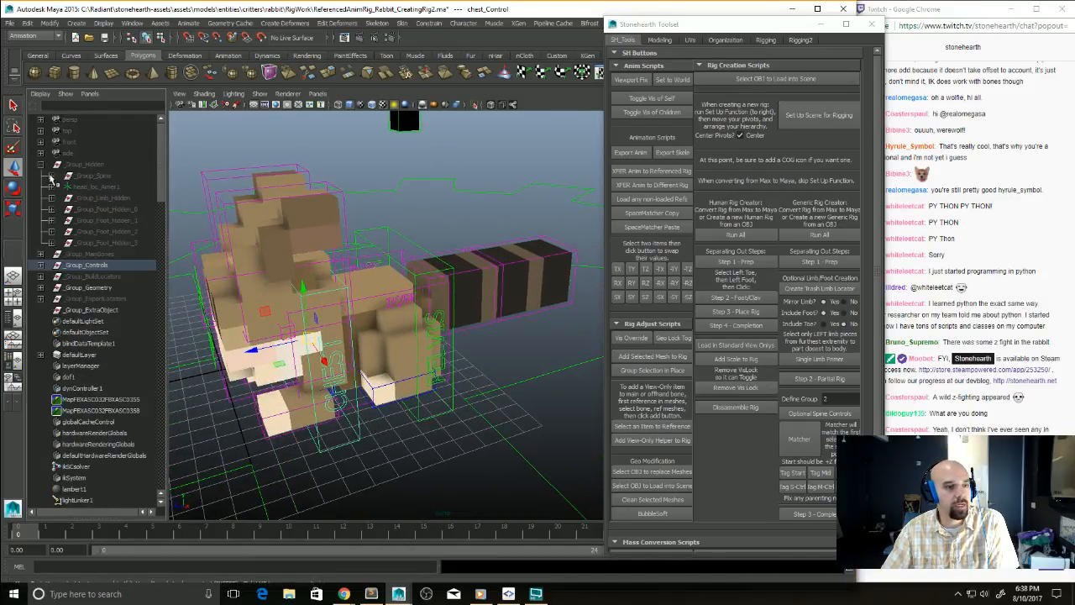
left_click(52, 198)
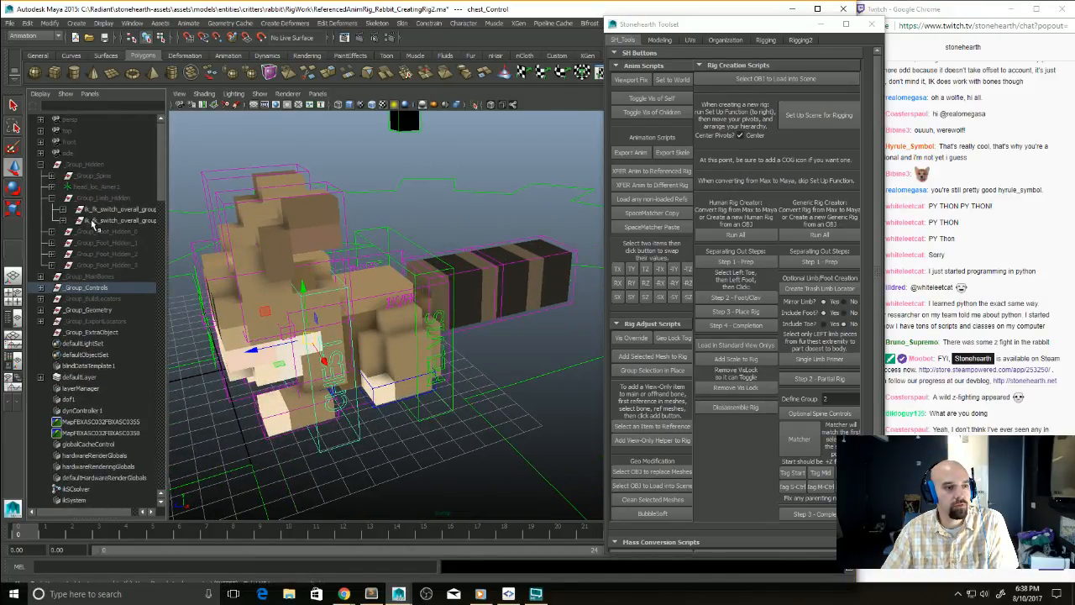
left_click(63, 209)
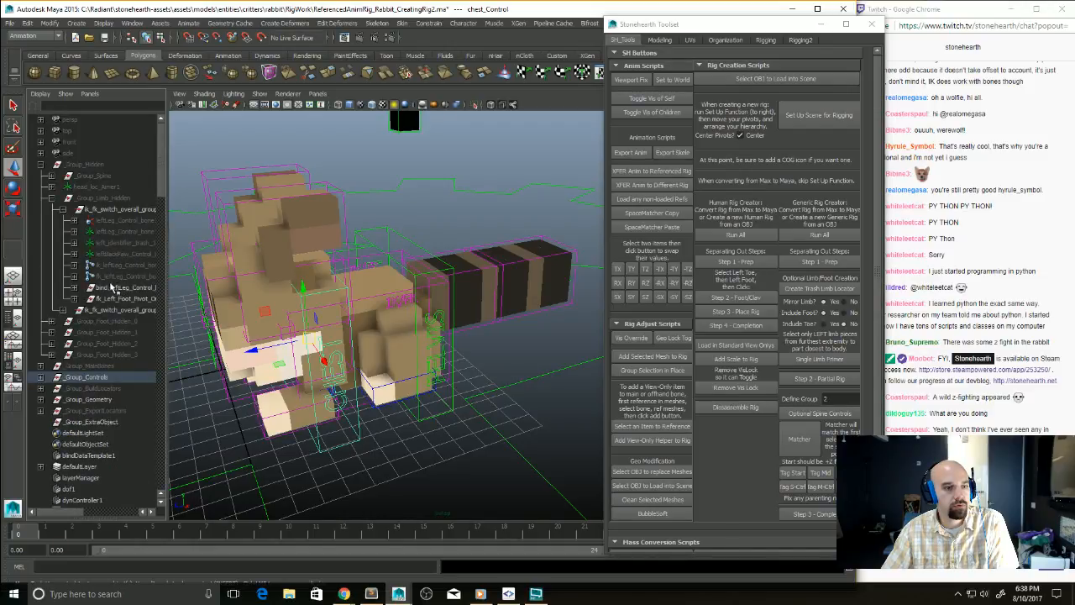
left_click(74, 287)
left_click(126, 298)
key("shift+h")
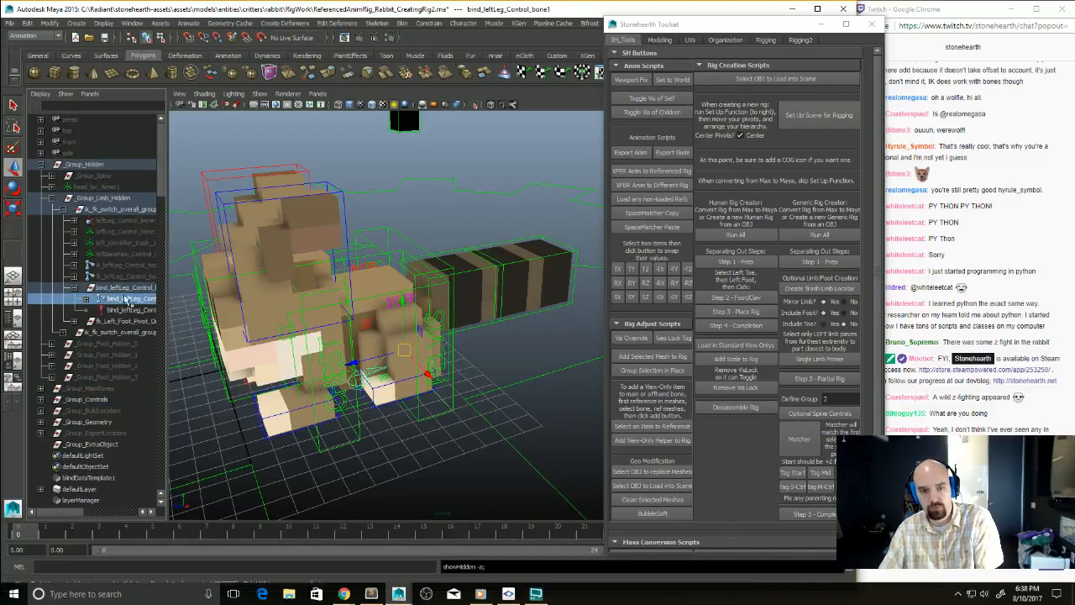
Step: Examine the left leg's bind bone chain in wireframe and restore the shaded display with Viewport Fix
key("4")
key("f")
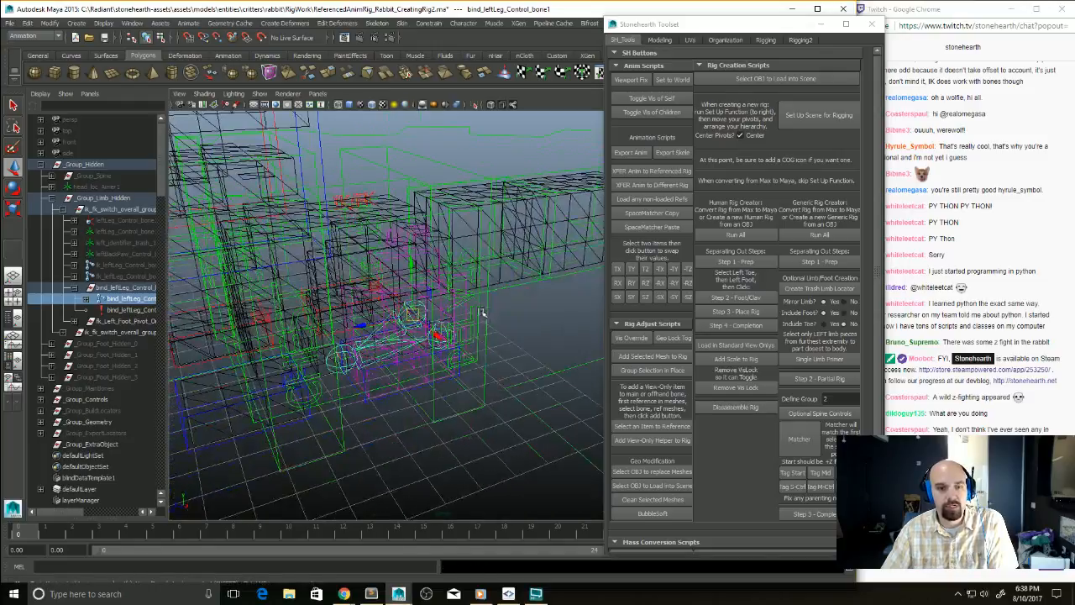
right_click_drag(483, 312, 546, 336, "alt")
key("q")
left_click_drag(471, 370, 444, 339, "alt")
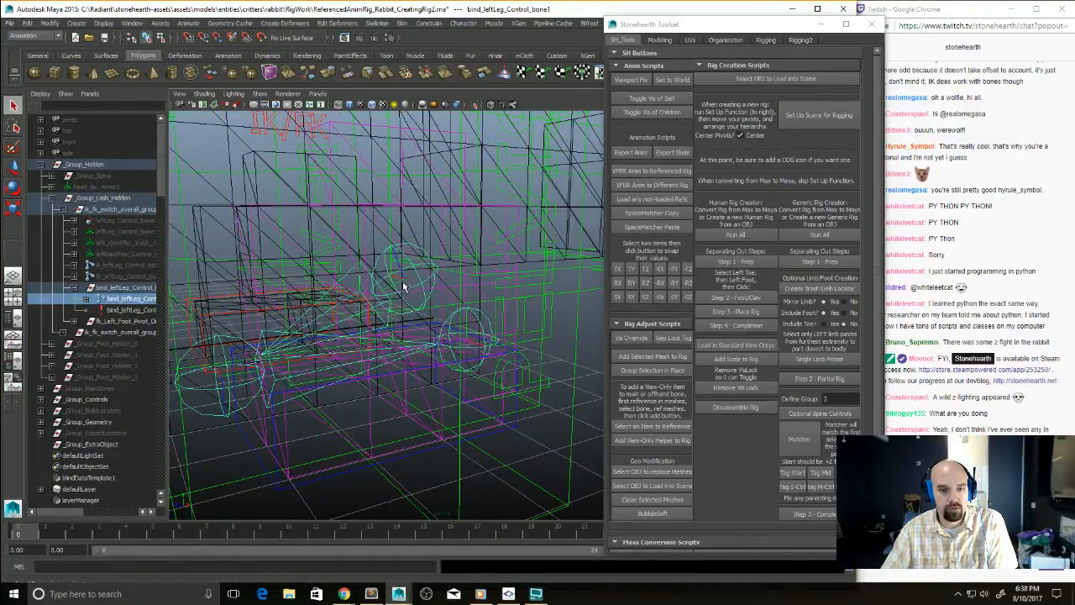
left_click(225, 384)
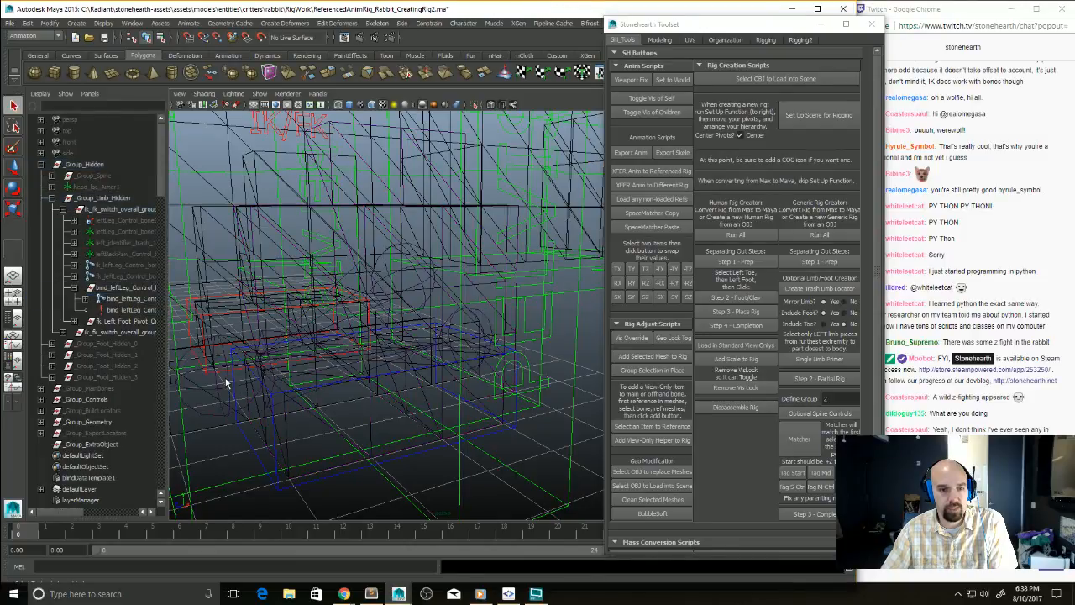
left_click(237, 391)
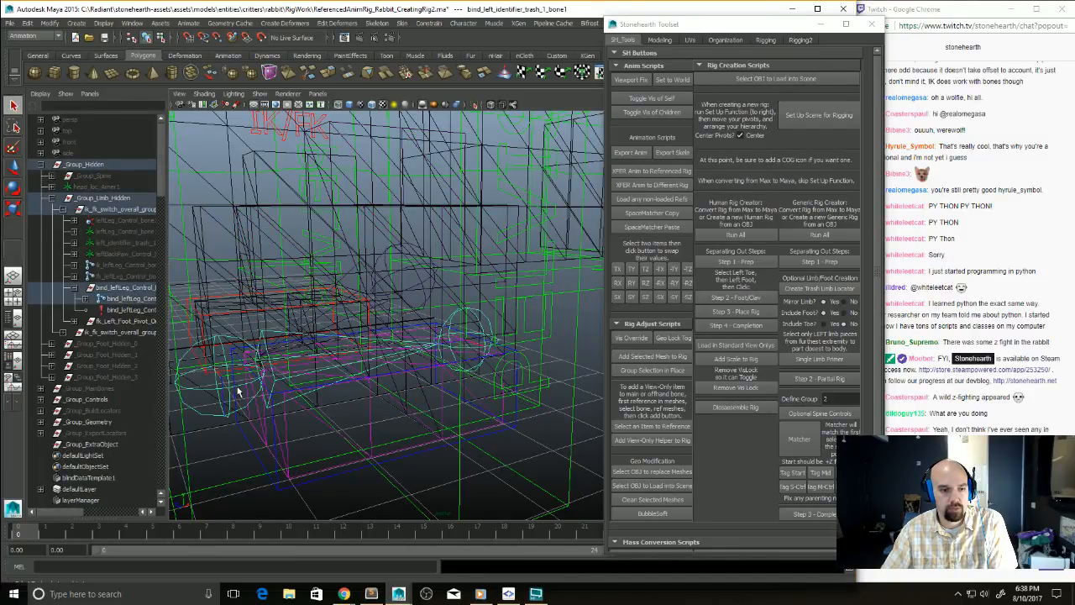
left_click(456, 322)
left_click(428, 301)
left_click_drag(427, 301, 428, 276, "alt")
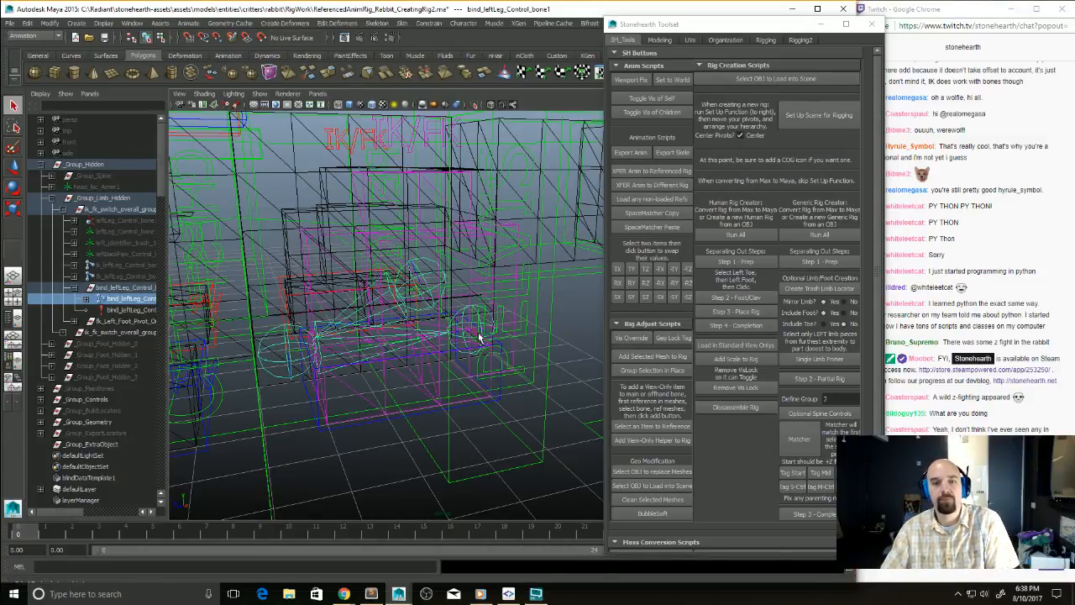
left_click_drag(483, 374, 179, 222, "alt")
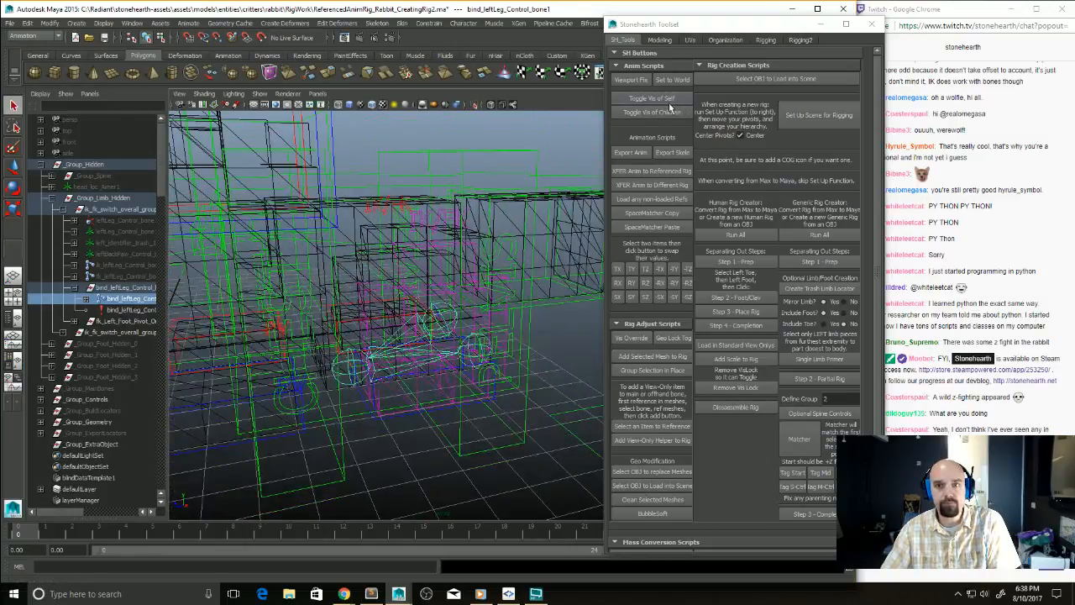
left_click(633, 83)
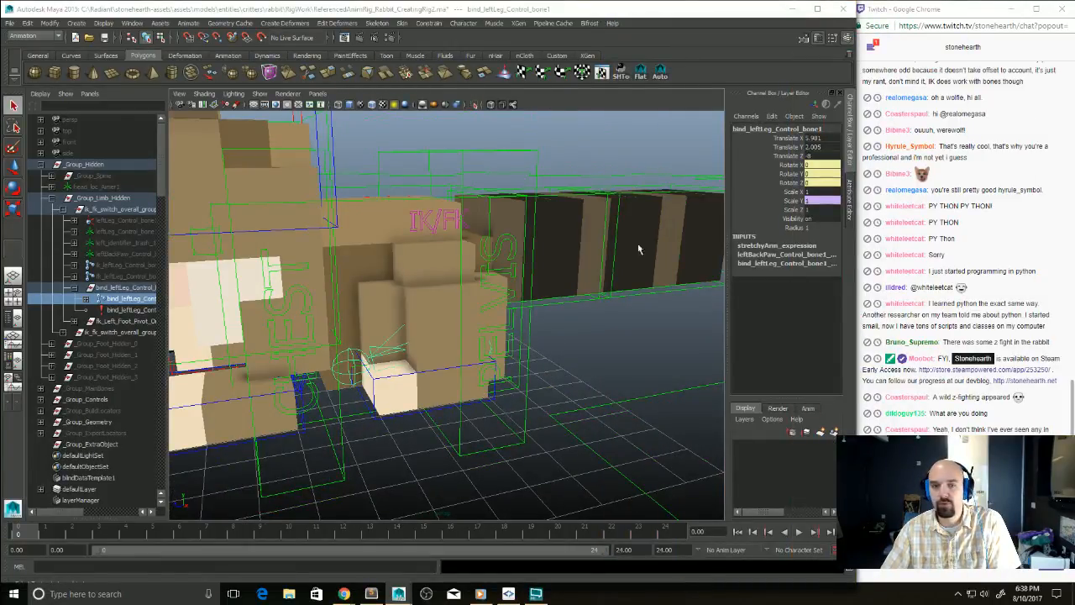
Step: Move the left back paw control to about -4.06 in Y and 0.52 in Z to stretch the leg
left_click_drag(642, 250, 440, 377, "alt")
left_click(440, 377)
right_click_drag(440, 377, 522, 382, "alt")
key("w")
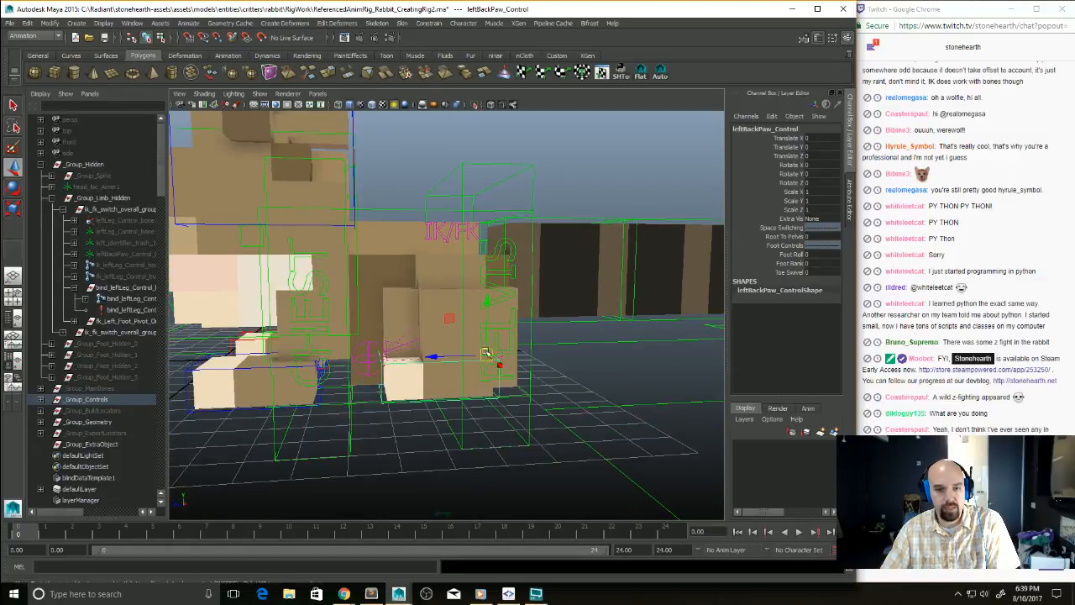
left_click_drag(486, 352, 420, 383)
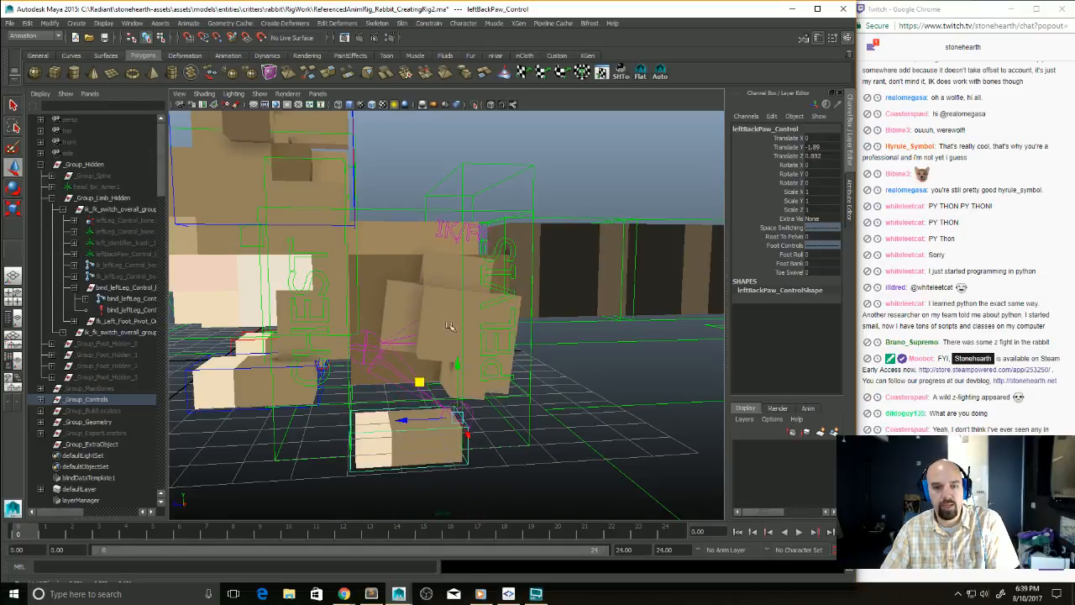
left_click_drag(437, 316, 458, 380, "alt")
Step: Test the Foot Roll attribute of the left back paw control with negative values
left_click(791, 254)
middle_click_drag(722, 290, 595, 312)
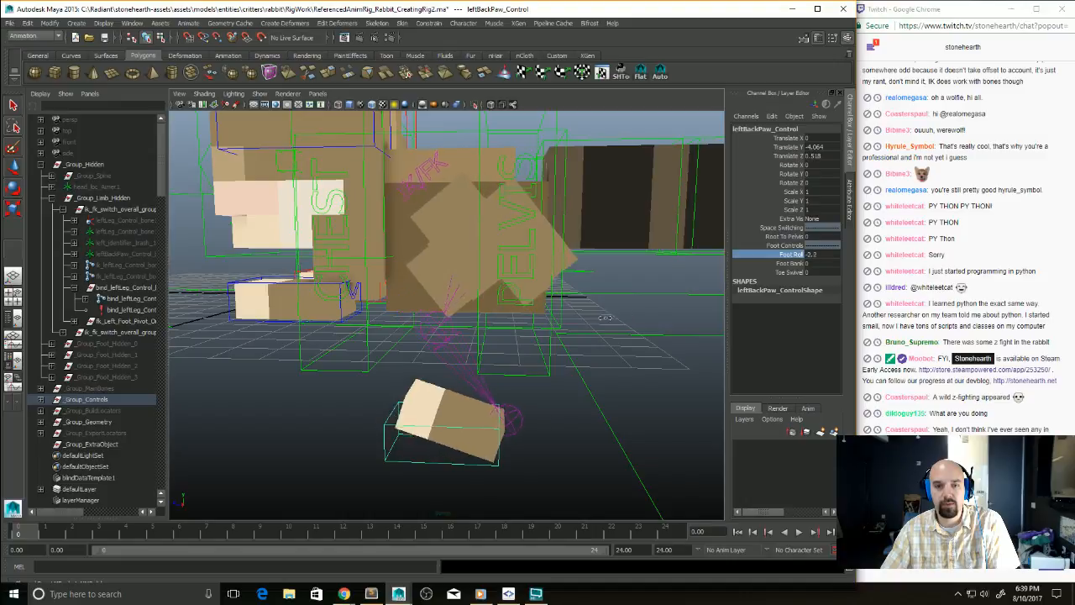
left_click_drag(595, 312, 604, 346, "alt")
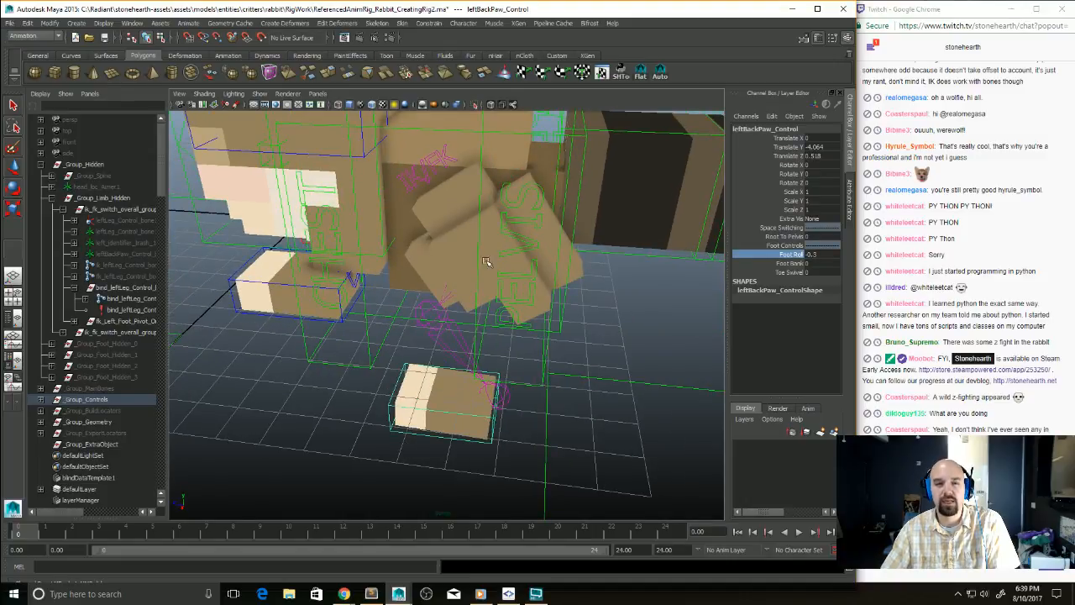
Step: Turn on the manual control visibility attribute of the left leg's IK/FK switch control
left_click_drag(450, 262, 492, 273, "alt")
left_click(462, 221)
left_click_drag(462, 221, 506, 248, "alt")
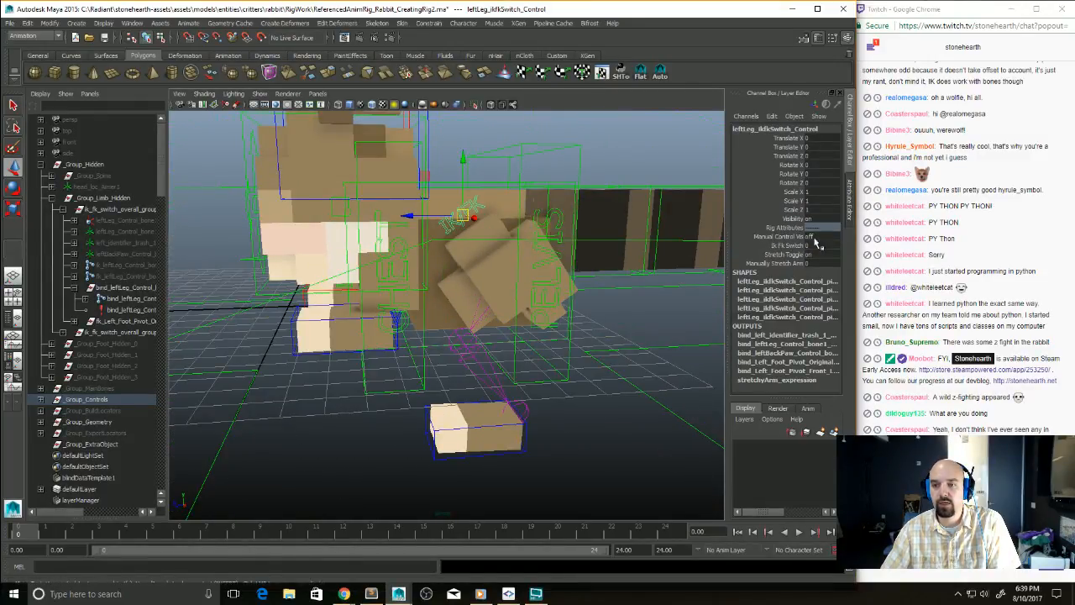
left_click(808, 236)
left_click(819, 249)
left_click_drag(679, 308, 666, 325, "alt")
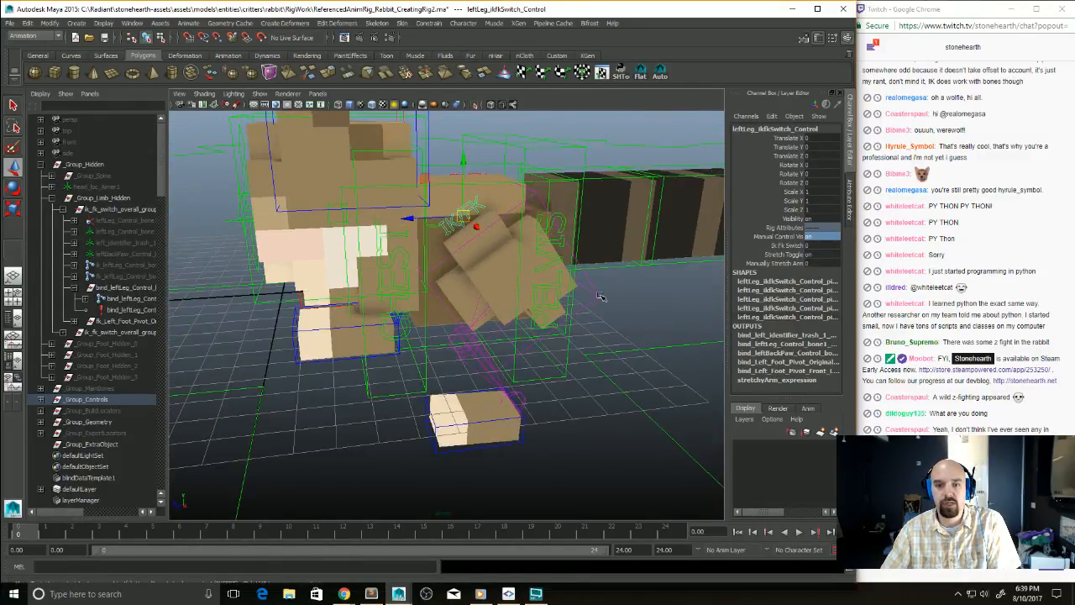
Step: Rotate the left leg control to test its effect on the upper leg
left_click(546, 290)
left_click_drag(546, 290, 525, 302, "alt")
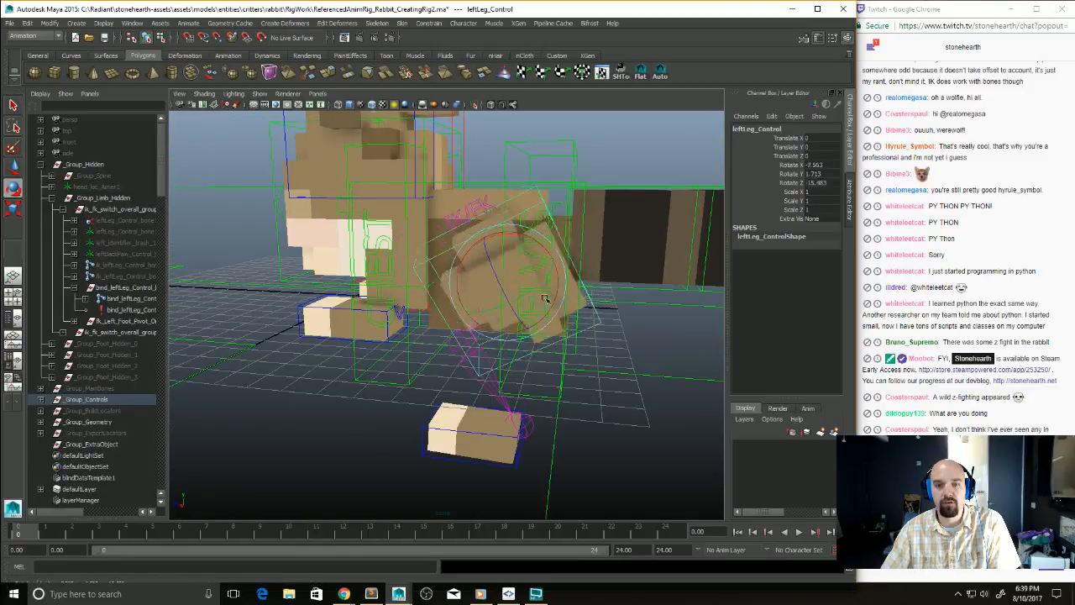
mouse_move(538, 252)
left_mouse_down("alt")
mouse_move(525, 235)
mouse_move(545, 257)
left_mouse_up("alt")
Step: Undo the left leg rotation, the control visibility change, the foot roll and the back paw move
key("ctrl+z")
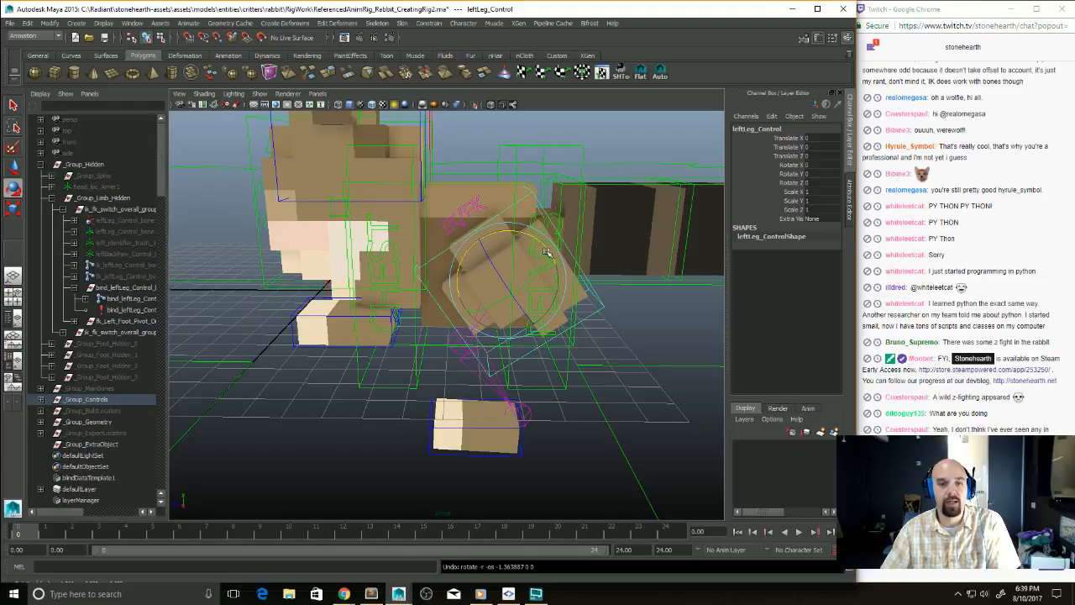
key("ctrl+z")
key("ctrl+z")
key("ctrl+z")
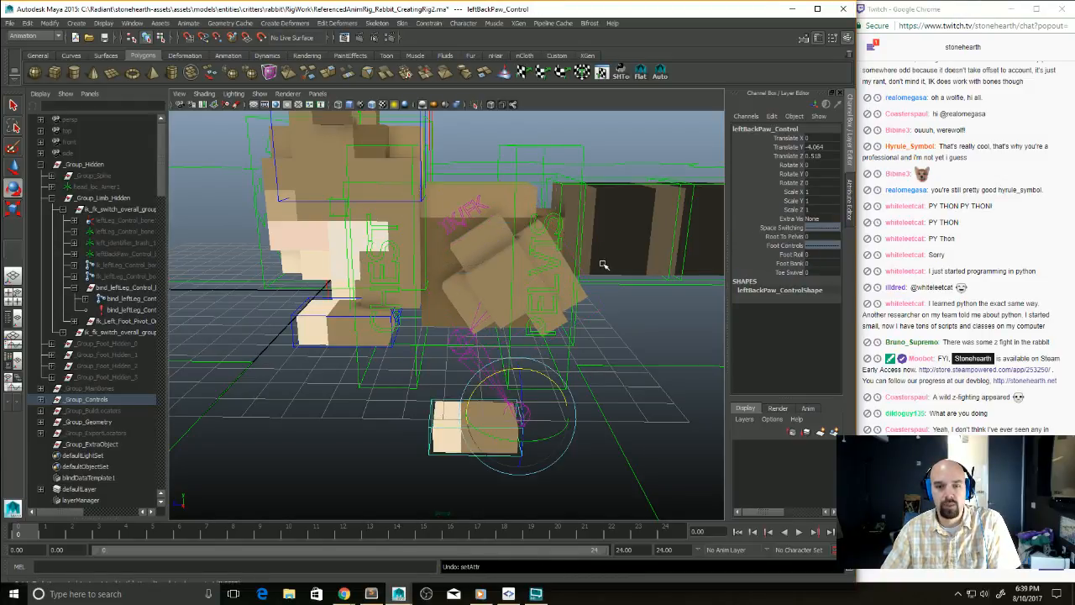
left_click_drag(618, 273, 585, 291, "alt")
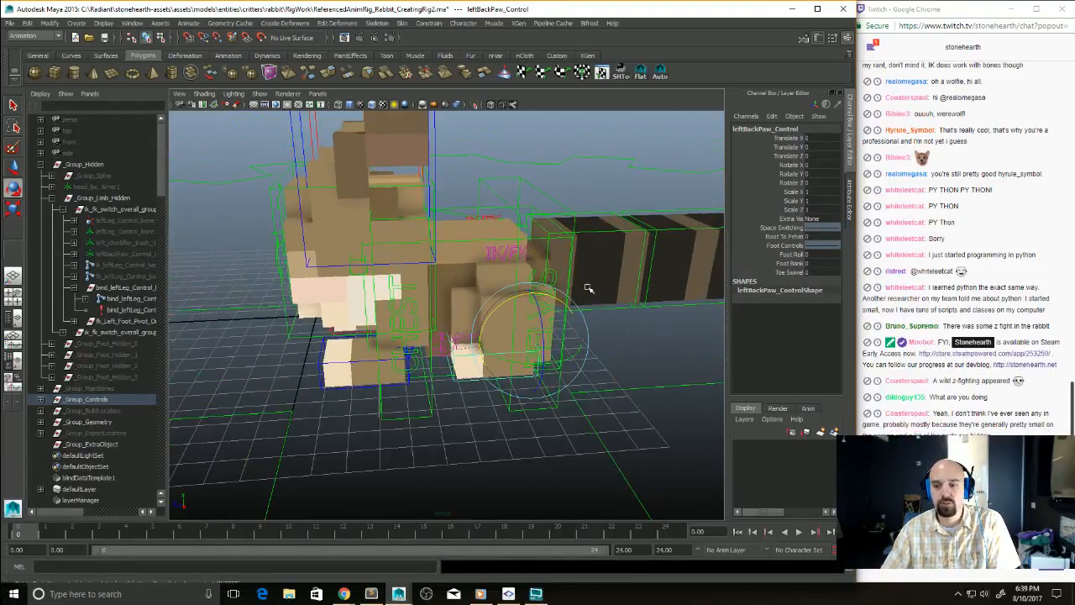
Step: Try moving the head control about -0.17 in X and undo the move
left_click_drag(611, 330, 625, 366, "alt")
left_click(636, 357)
scroll(625, 353, "up", 5)
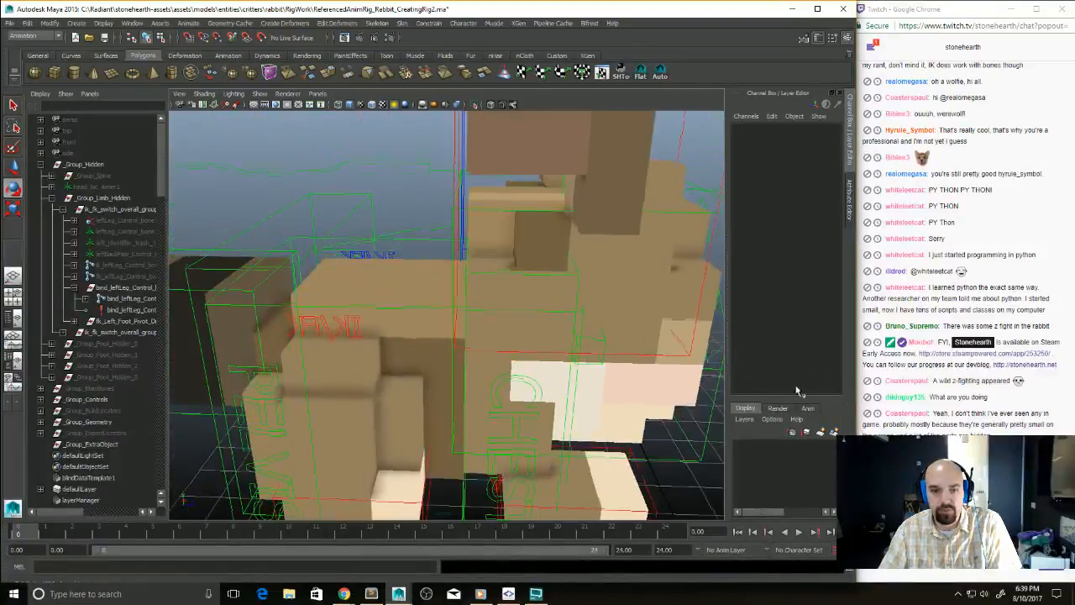
left_click(639, 361)
mouse_move(492, 301)
left_mouse_down()
mouse_move(511, 310)
mouse_move(489, 300)
mouse_move(503, 305)
left_mouse_up()
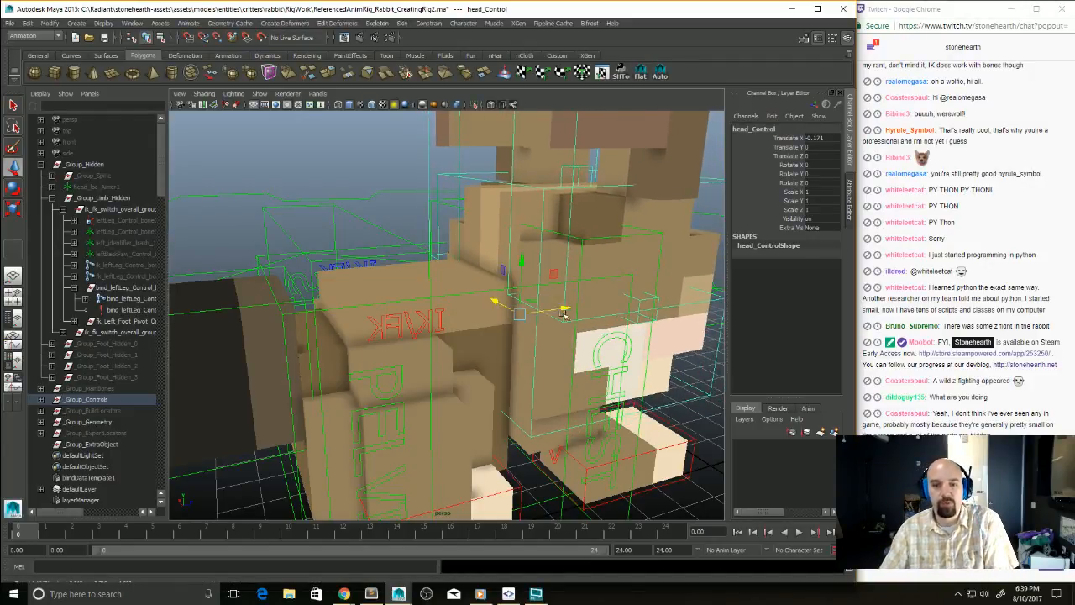
key("ctrl+z")
left_click_drag(586, 328, 521, 369, "alt")
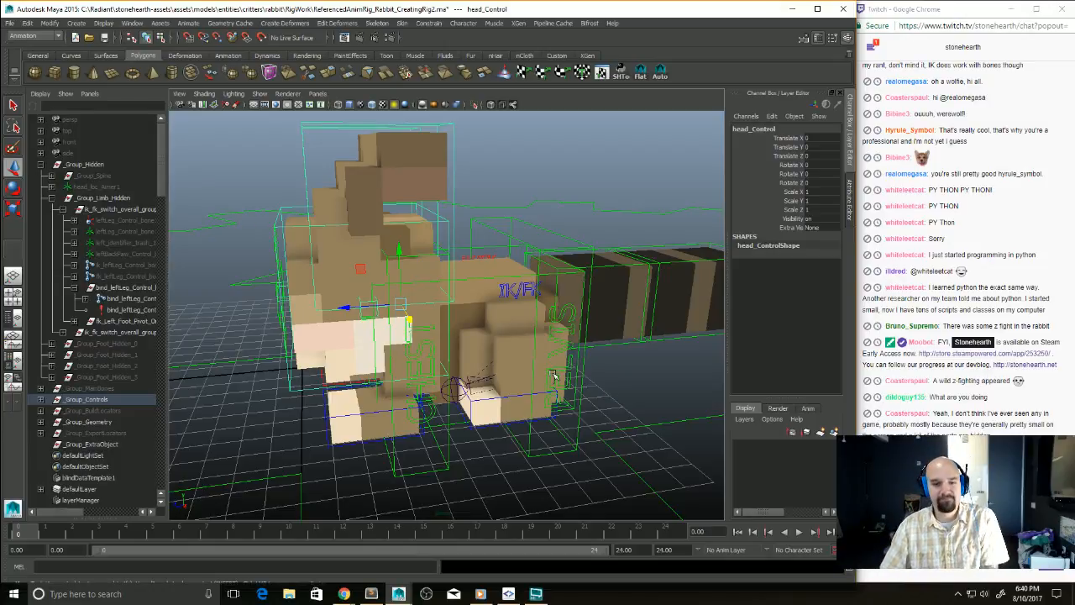
left_click_drag(595, 391, 465, 392, "alt")
left_click(612, 400)
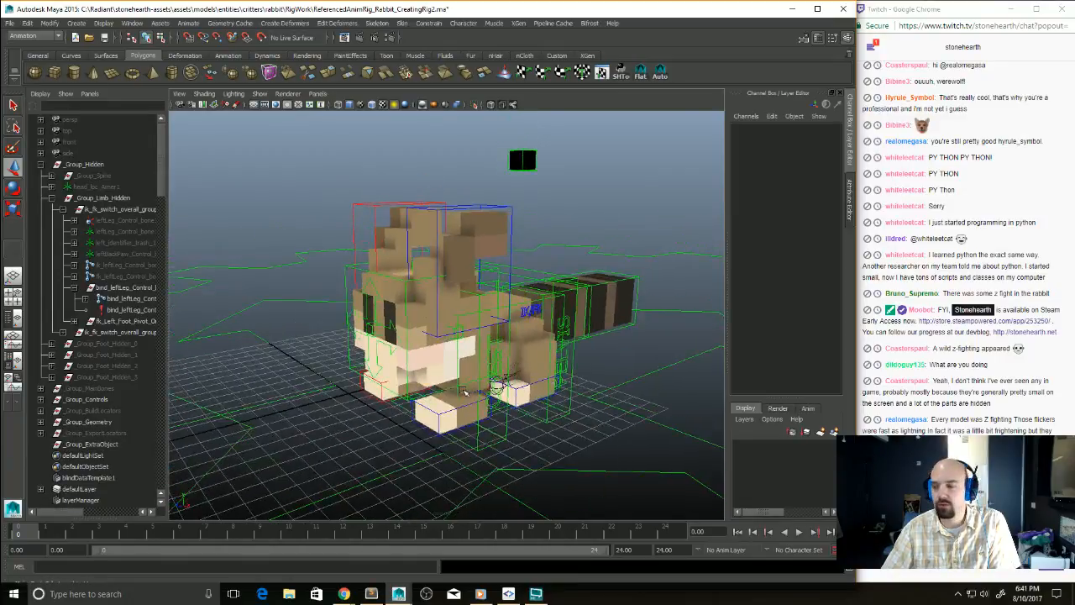
left_click_drag(570, 406, 527, 400, "alt")
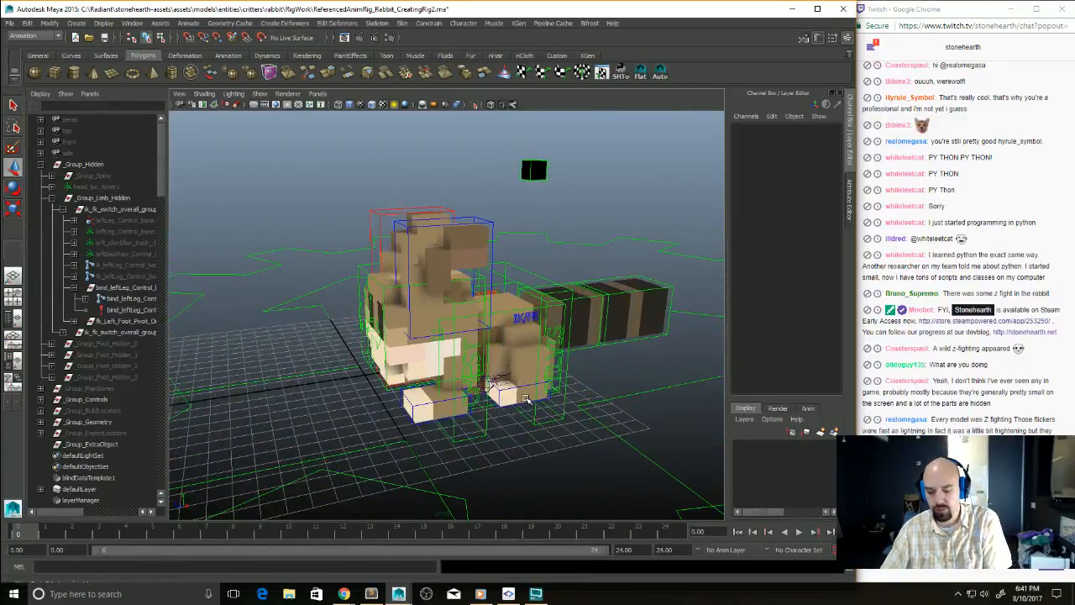
Step: Leave the rabbit scene and switch to the other Maya session containing the human male rig
key("ctrl+o")
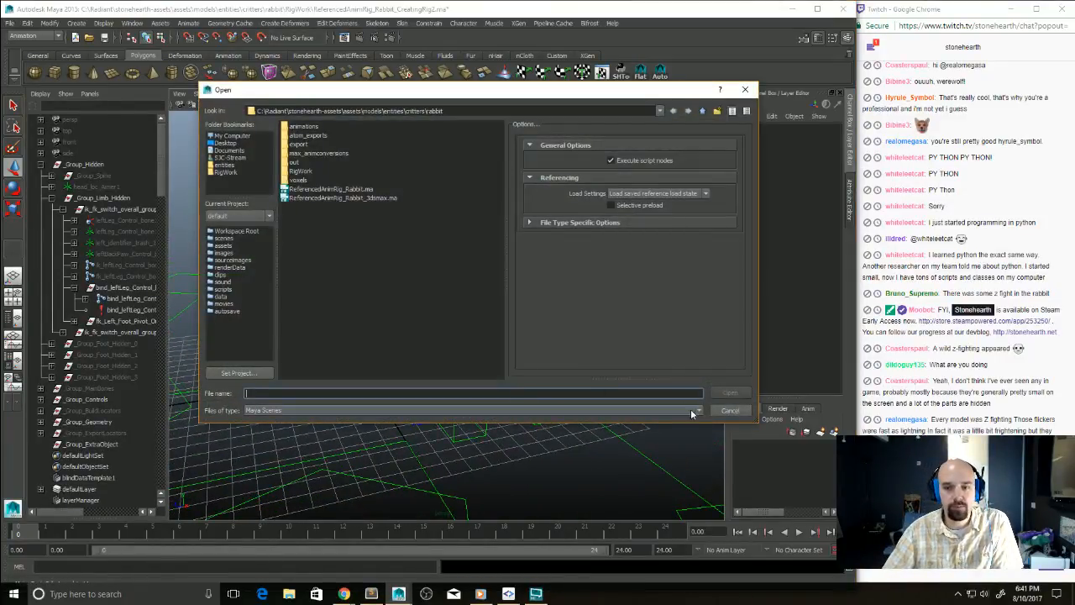
left_click(696, 411)
mouse_move(398, 594)
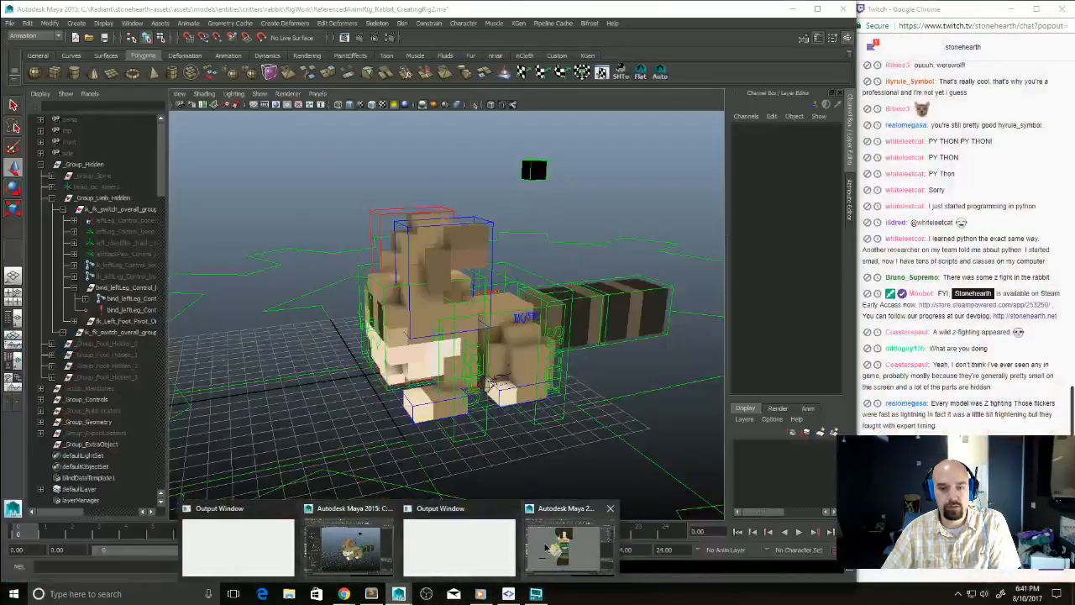
left_click(554, 546)
left_click(546, 381)
Step: Open ReferencedAnimRig_wolf_rebuilding_new_creatingRig.ma from the critters wolf RigWork folder, discarding the changes to the male rig
key("ctrl+o")
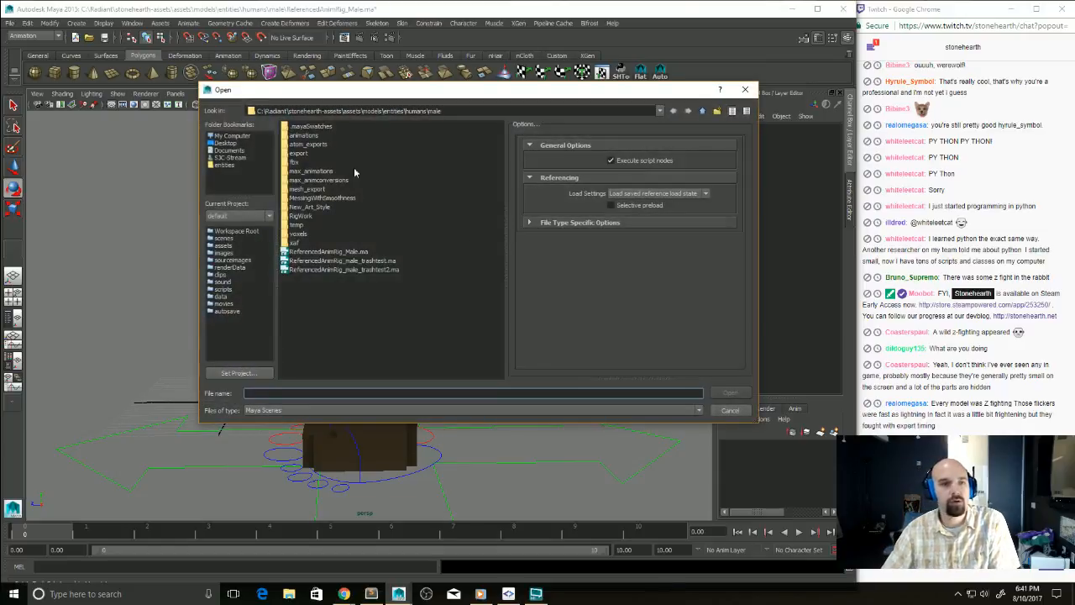
left_click(233, 166)
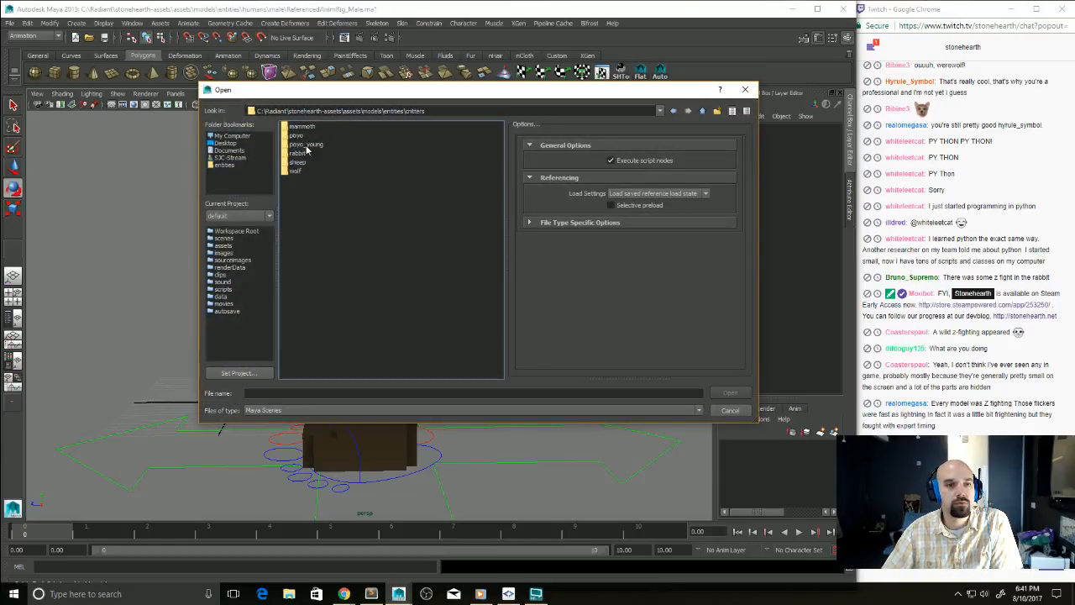
double_click(309, 153)
double_click(299, 171)
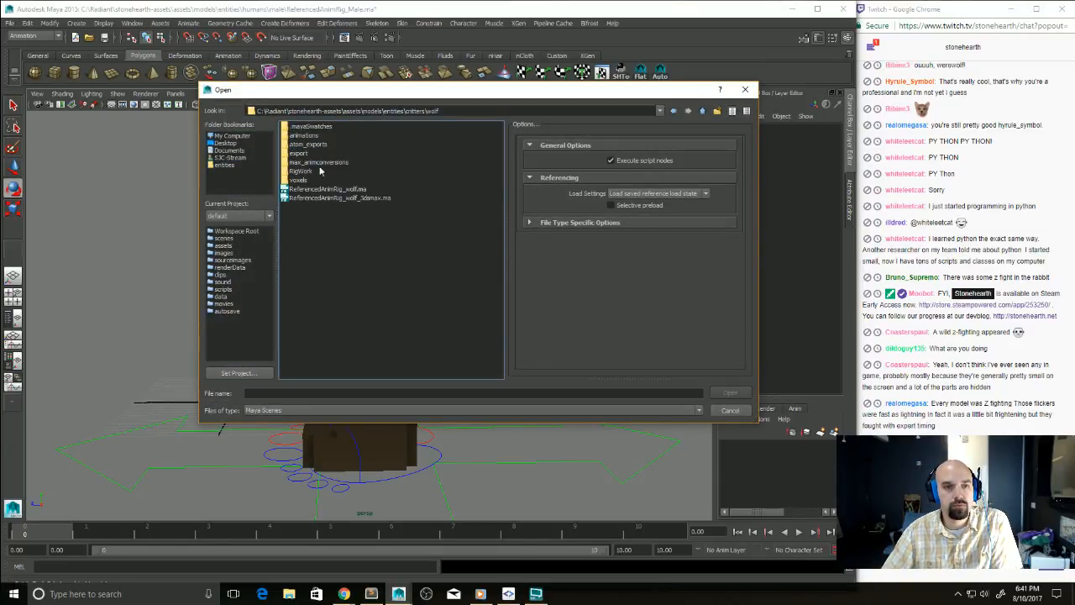
double_click(318, 170)
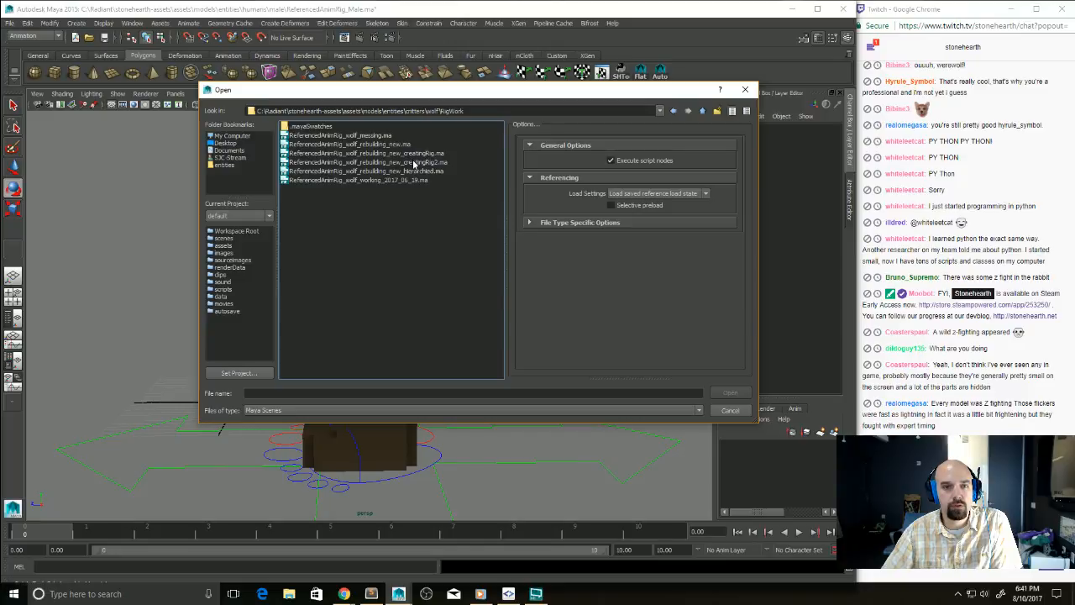
left_click(424, 154)
left_click(725, 395)
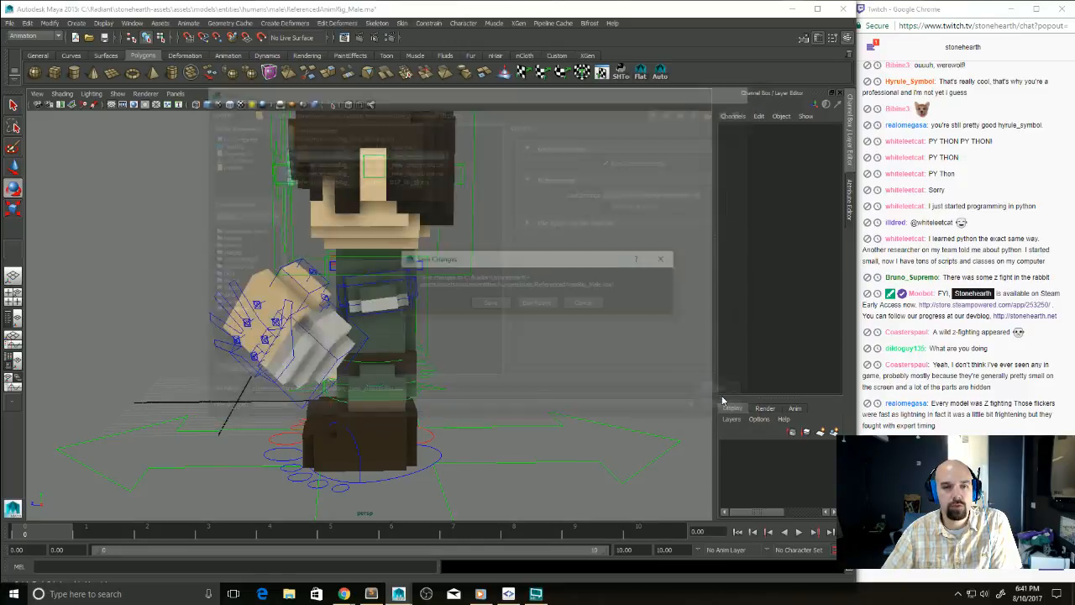
left_click(546, 304)
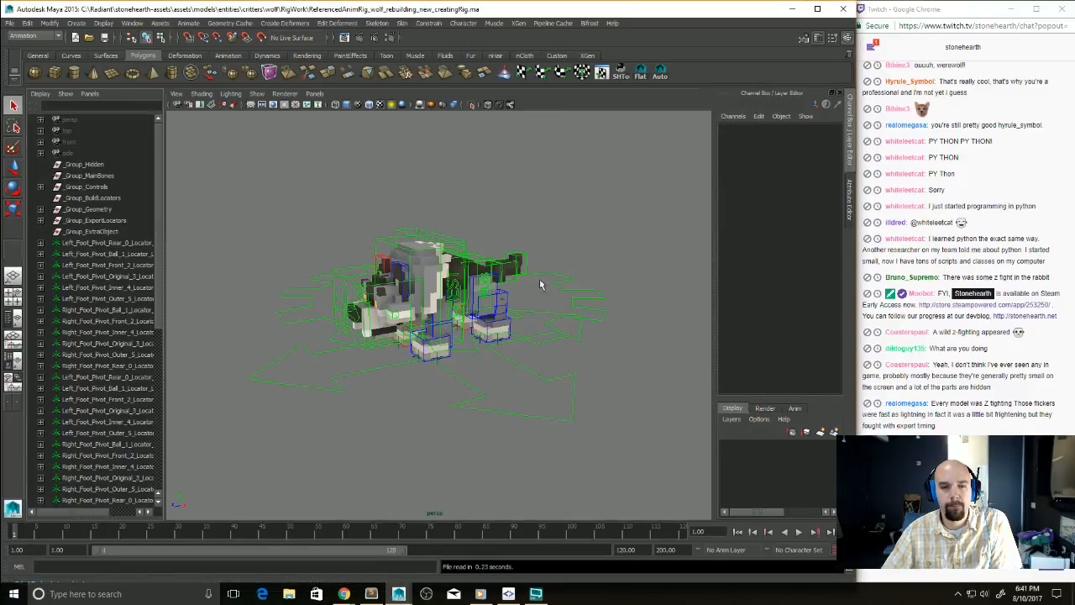
Step: Switch to the Maya session with the rabbit scene, undo the last rig script run and earlier selections, and return to the wolf scene
scroll(540, 285, "up", 5)
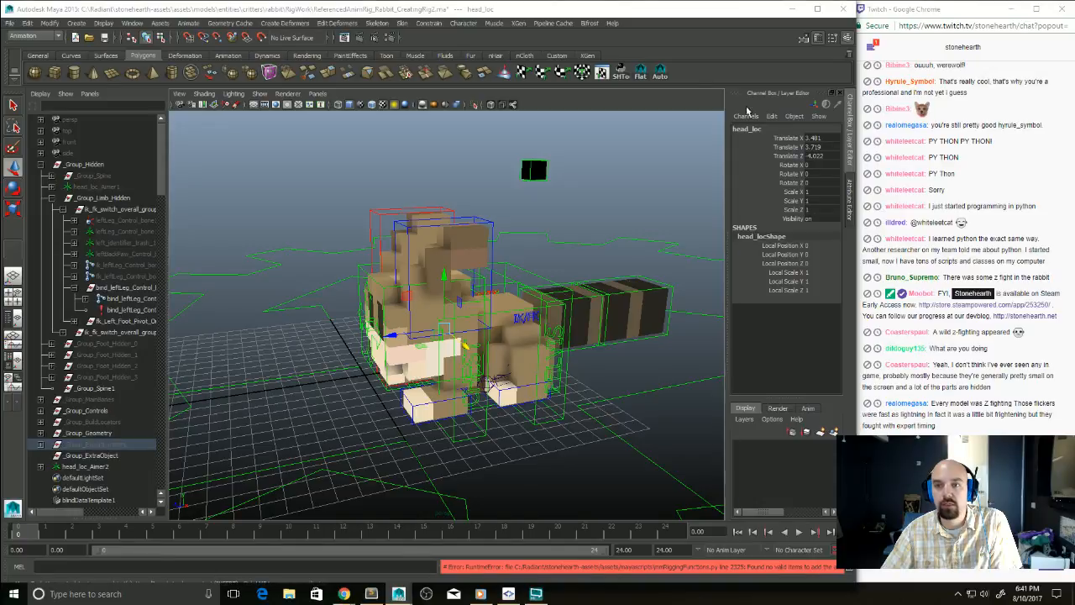
key("ctrl+z")
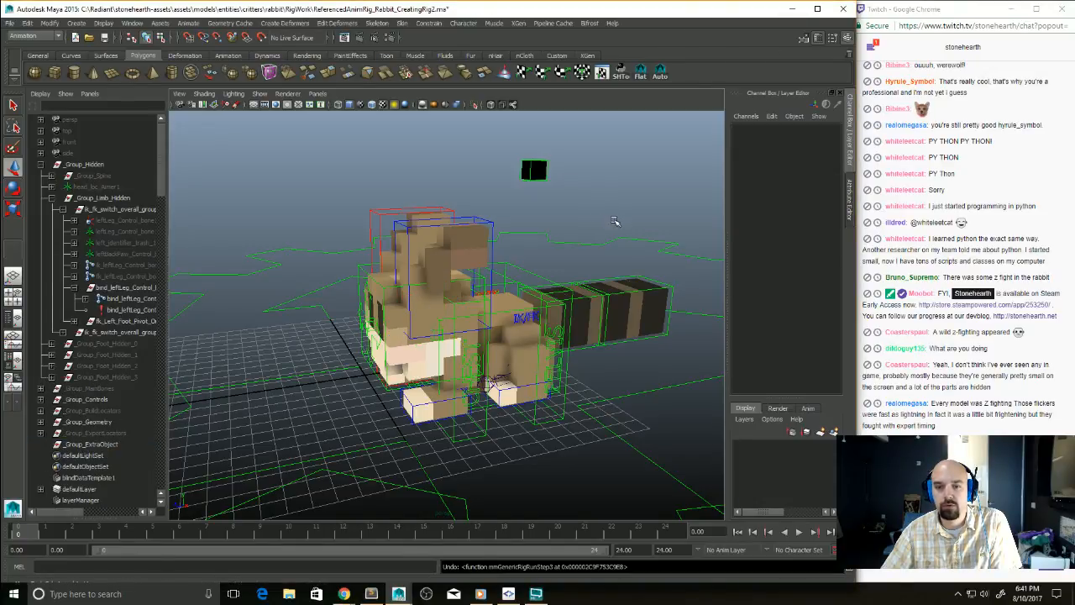
key("ctrl+z")
key("ctrl+z")
key("ctrl+z")
key("ctrl+z")
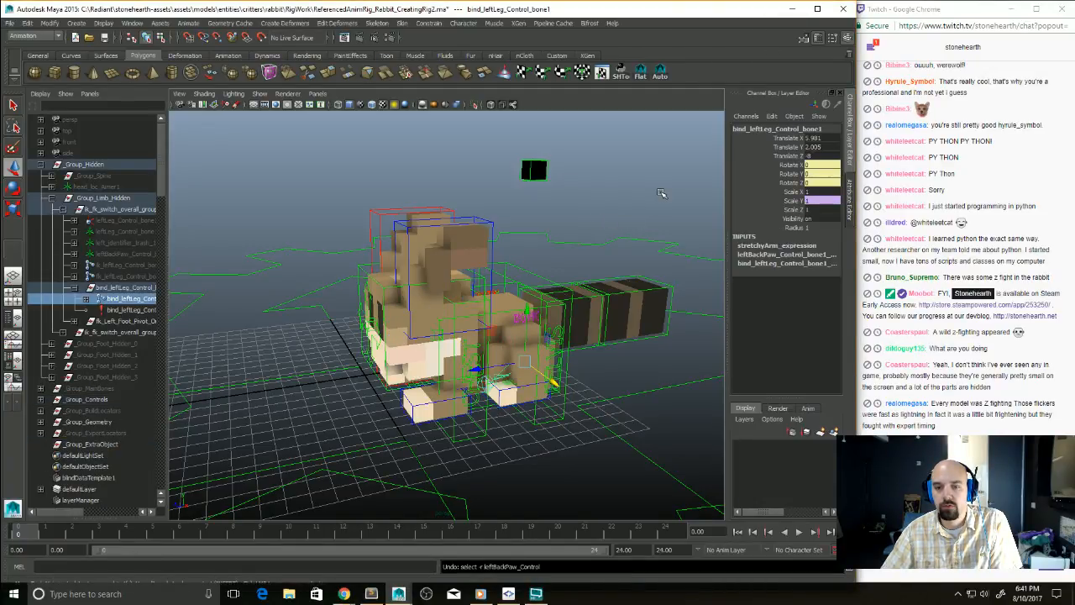
key("ctrl+z")
key("ctrl+z")
key("ctrl+z")
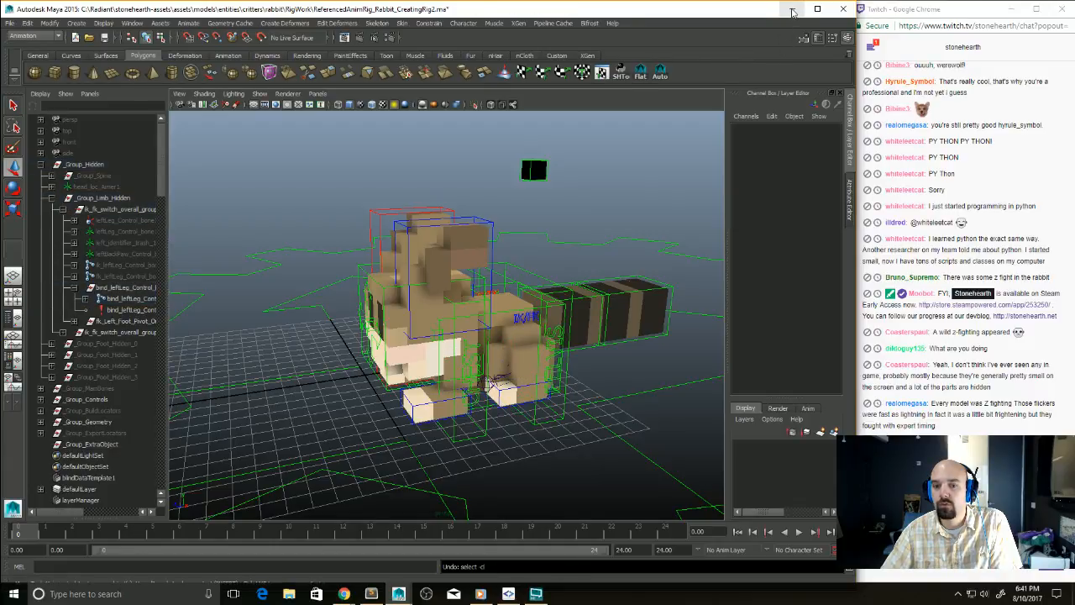
key("ctrl+z")
key("ctrl+z")
key("ctrl+z")
key("ctrl+z")
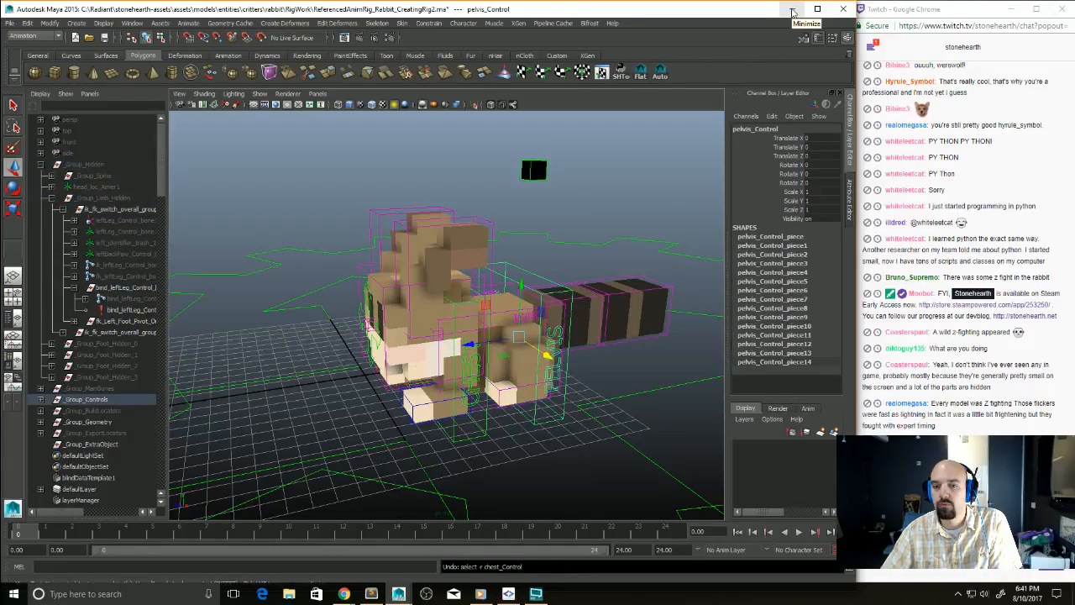
key("ctrl+z")
left_click(793, 10)
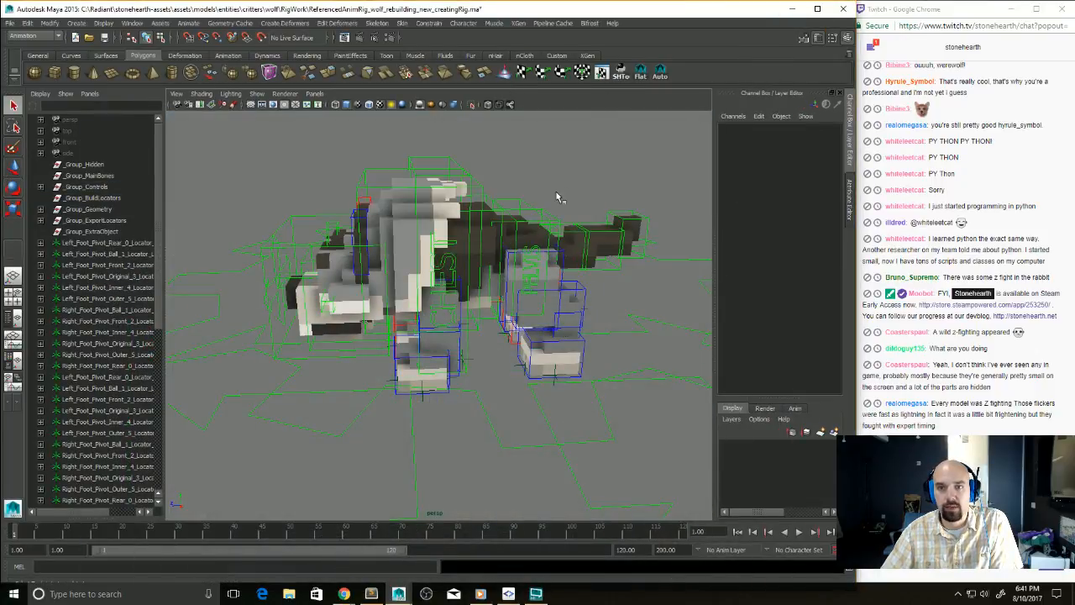
Step: Run the Stonehearth rigging script on the wolf scene to build its limb and foot controls and hide the helper groups
left_click(620, 75)
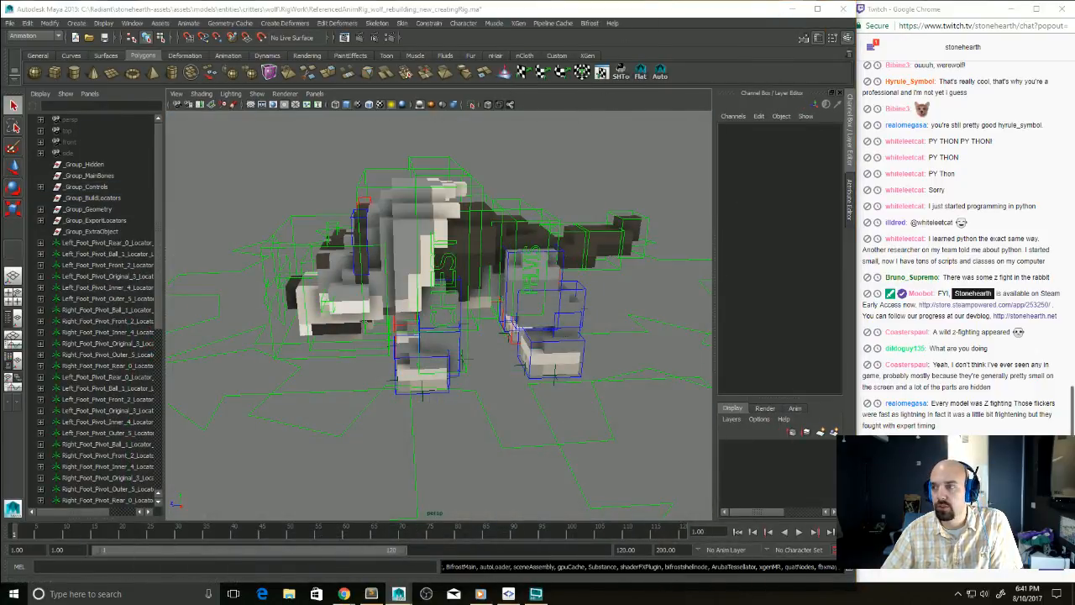
left_click_drag(670, 74, 1074, 74)
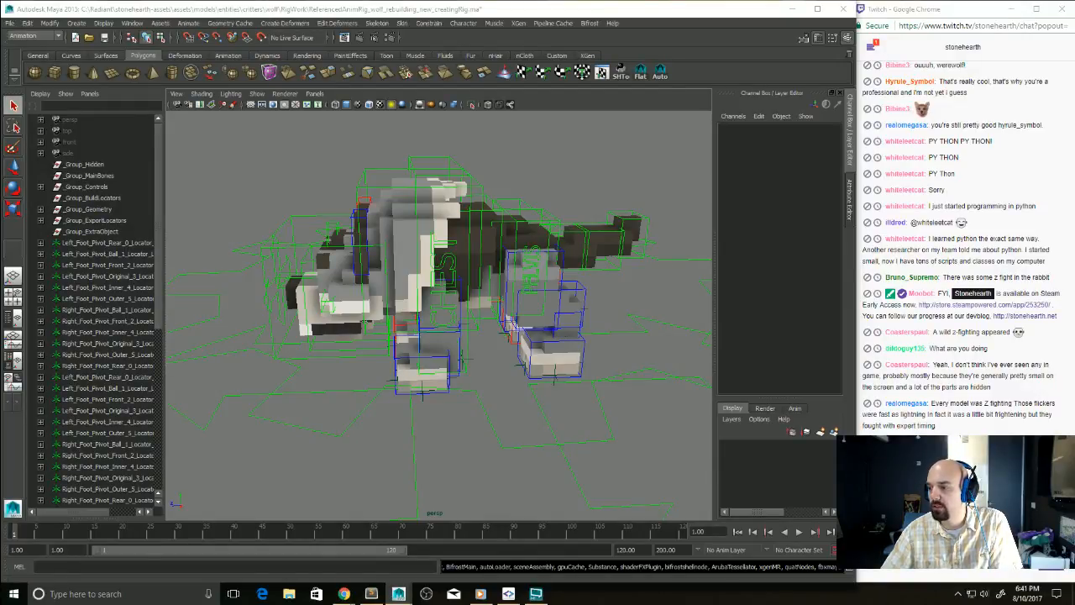
key("ctrl+h")
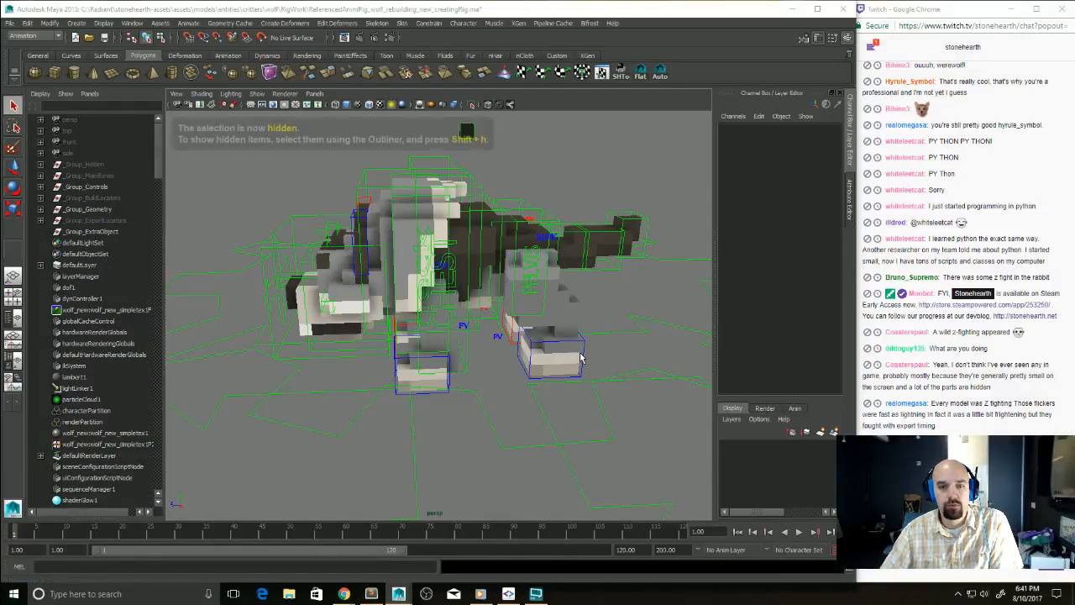
Step: Move the wolf's left back paw control about 2.15 in X, -0.39 in Y and 1.70 in Z
left_click_drag(580, 359, 525, 379, "alt")
left_click(521, 388)
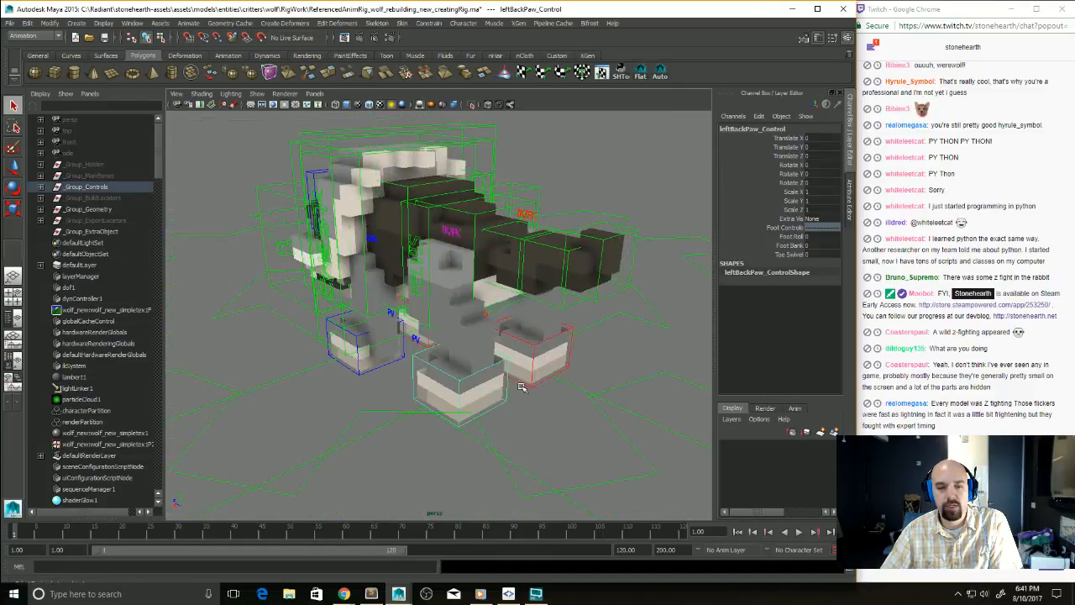
key("w")
middle_click_drag(521, 388, 480, 392)
Step: Switch the wolf's left back leg to FK by setting the IkFkSwitch of its IK/FK control to 10
left_click(454, 238)
left_click_drag(458, 244, 563, 291, "alt")
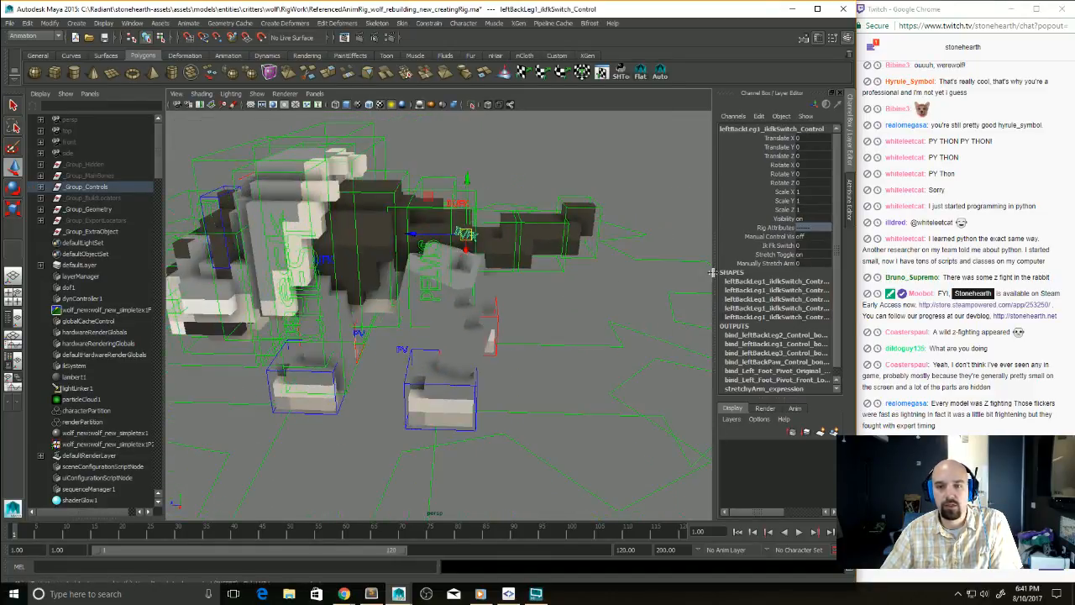
left_click(777, 245)
middle_click_drag(609, 300, 706, 304)
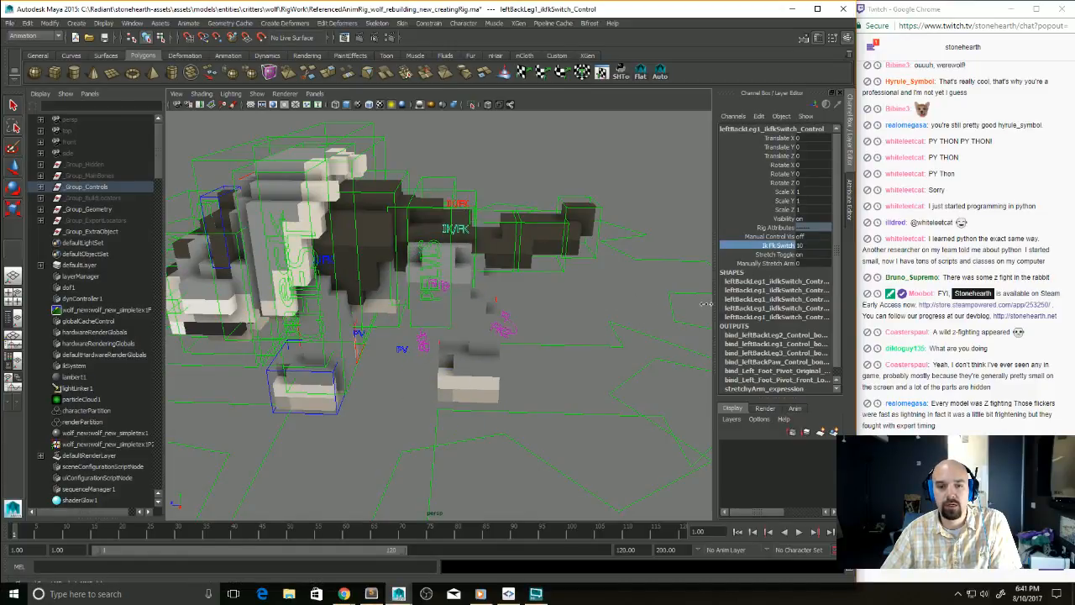
Step: Try rotating the left back leg's third FK control about -46 in X and its first about -34 in X, undoing each rotation
scroll(525, 331, "up", 3)
left_click(580, 339)
key("e")
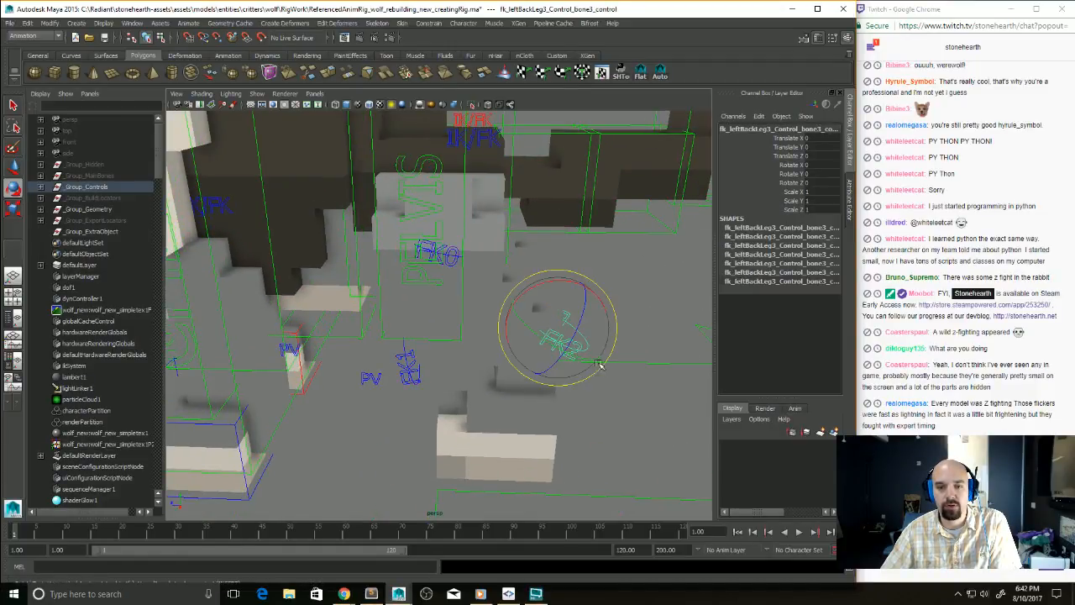
left_click_drag(570, 288, 546, 295)
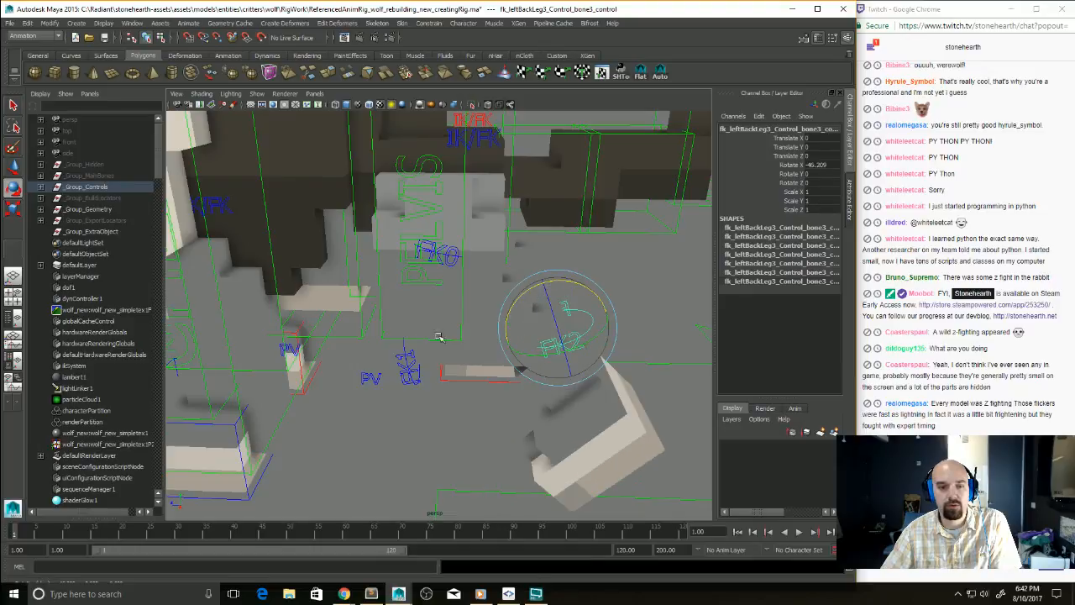
key("ctrl+z")
left_click(410, 372)
left_click_drag(492, 252, 599, 346)
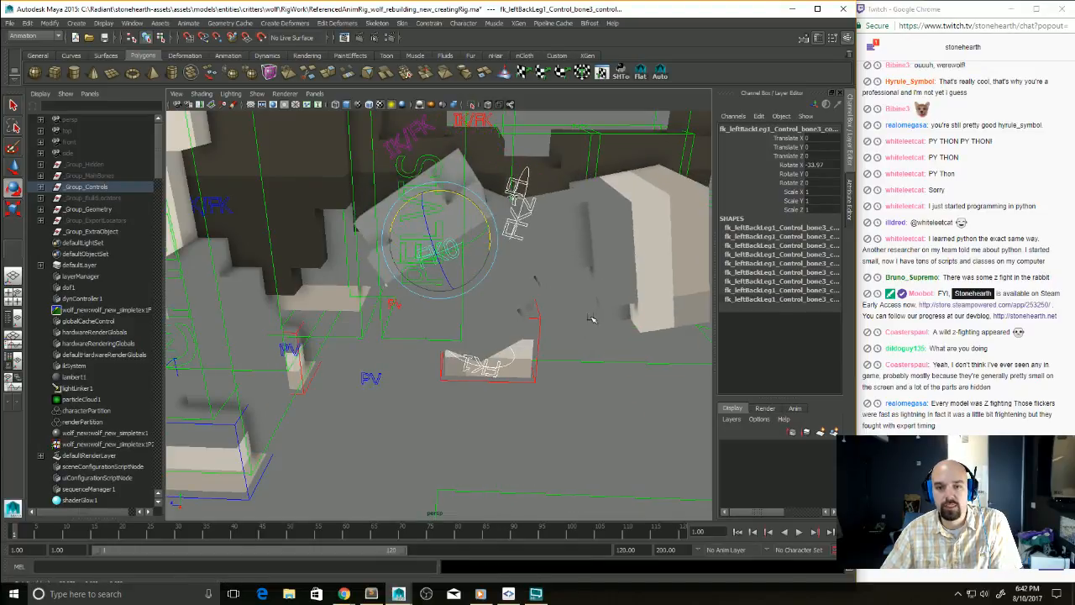
key("ctrl+z")
Step: Undo the FK control selections and the left back leg's switch to FK, keeping the back paw control's move
right_click_drag(603, 358, 481, 350, "alt")
key("ctrl+z")
key("ctrl+z")
key("ctrl+z")
key("ctrl+z")
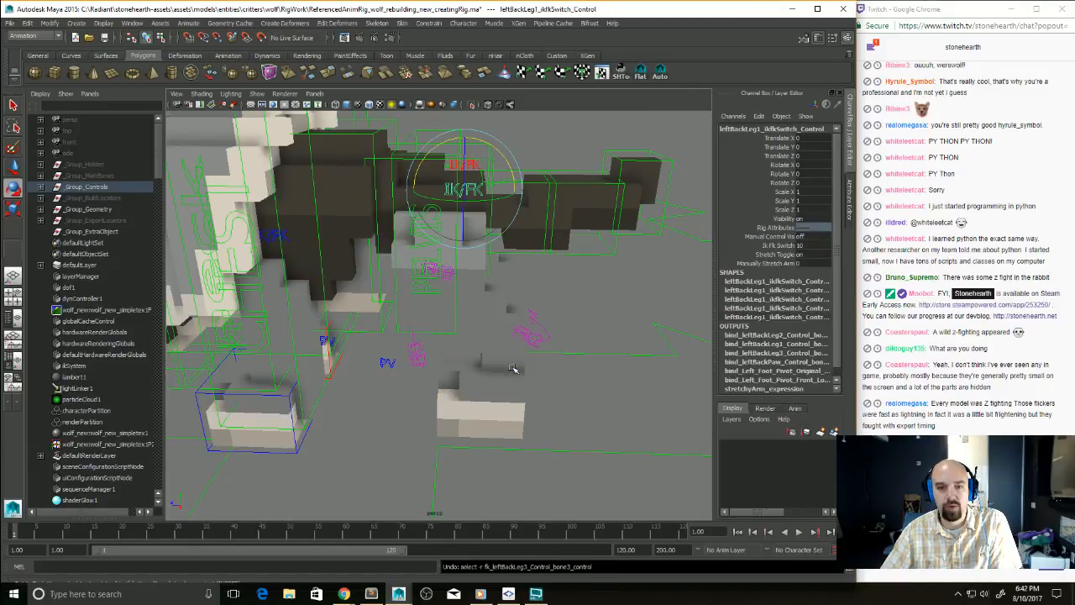
key("ctrl+z")
key("ctrl+z")
key("ctrl+z")
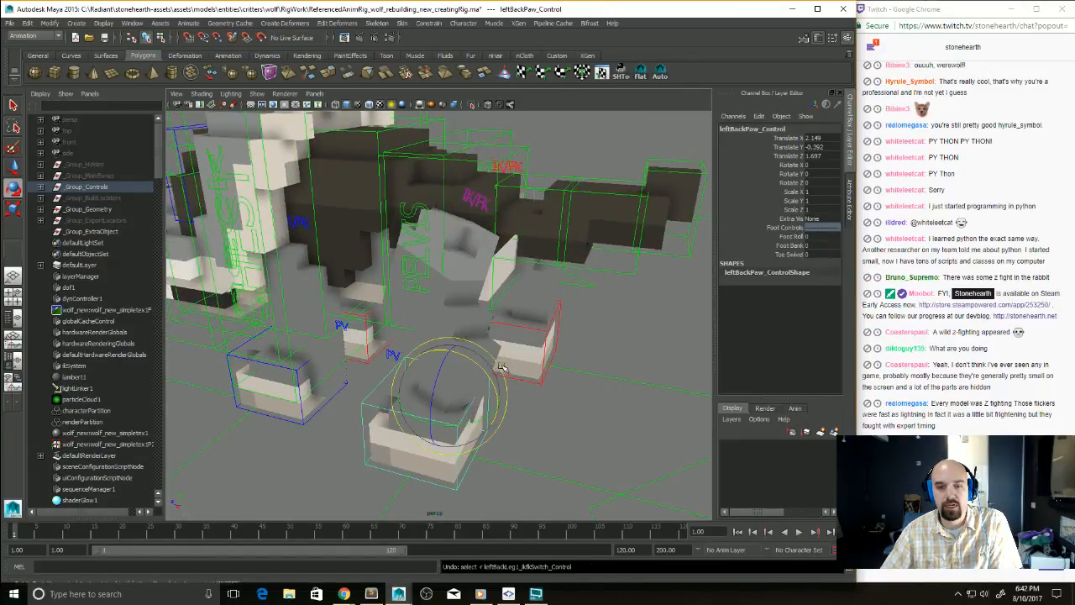
key("ctrl+z")
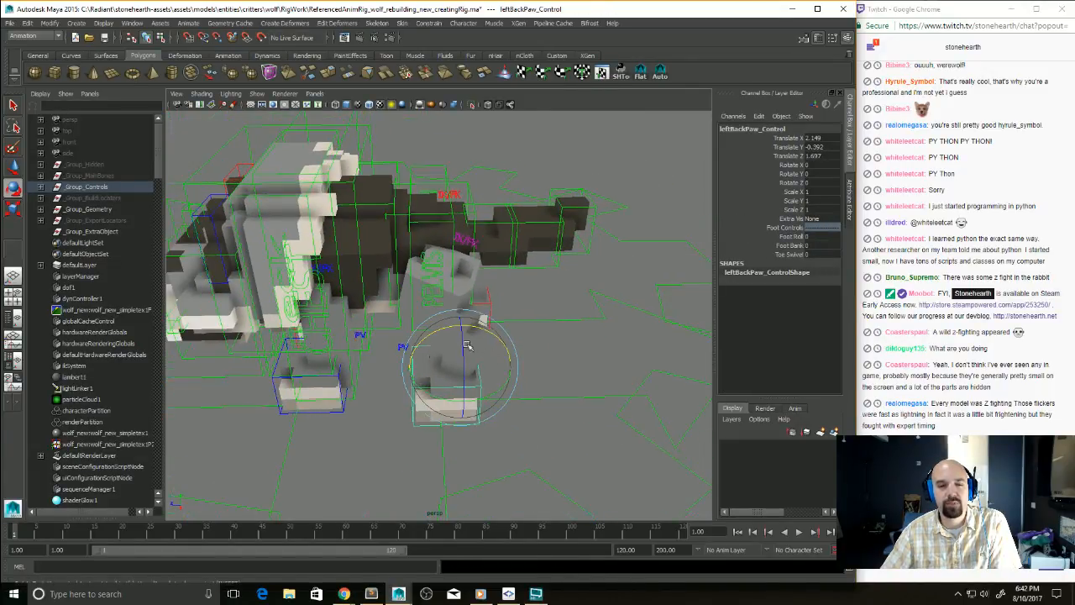
key("ctrl+z")
key("ctrl+z")
key("ctrl+z")
key("ctrl+z")
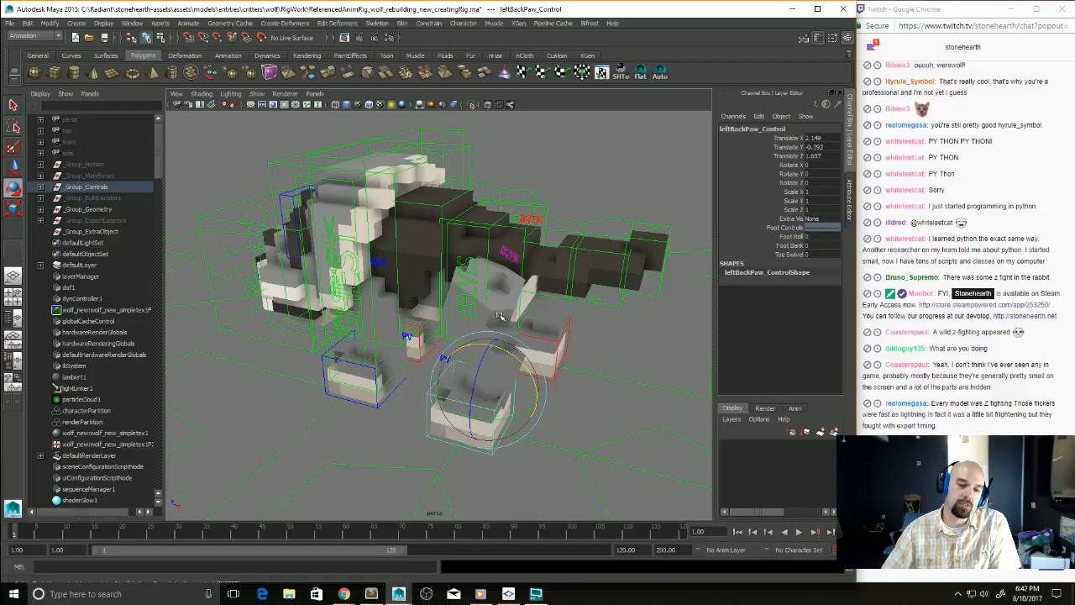
Step: Set the left back leg's IkFkSwitch to 10 again and look closely at the leg pieces
left_click(510, 255)
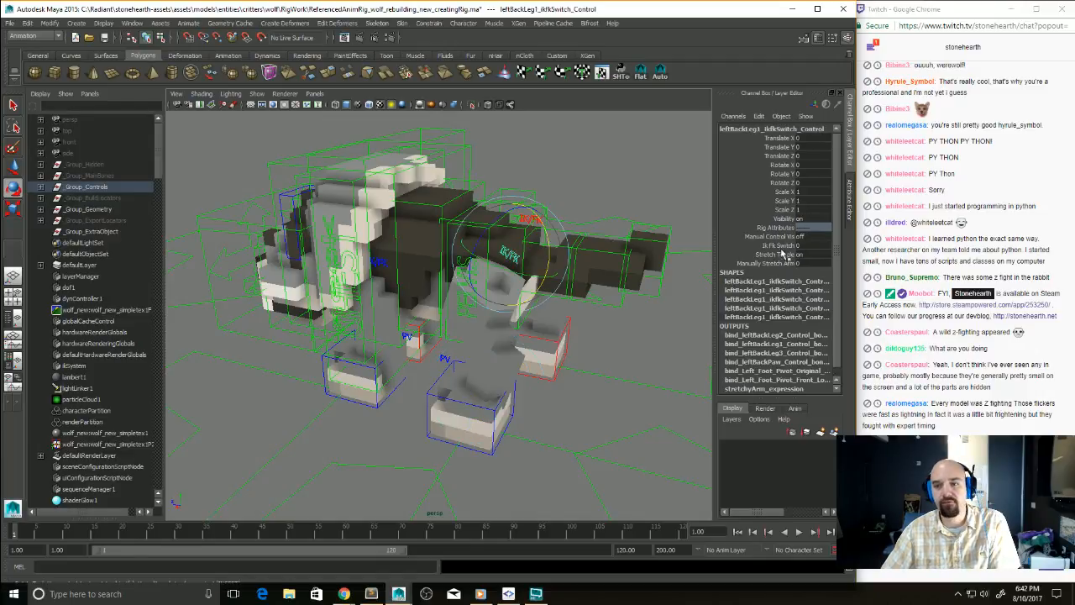
left_click(782, 247)
middle_click_drag(622, 303, 594, 361)
left_click_drag(595, 361, 592, 366, "alt")
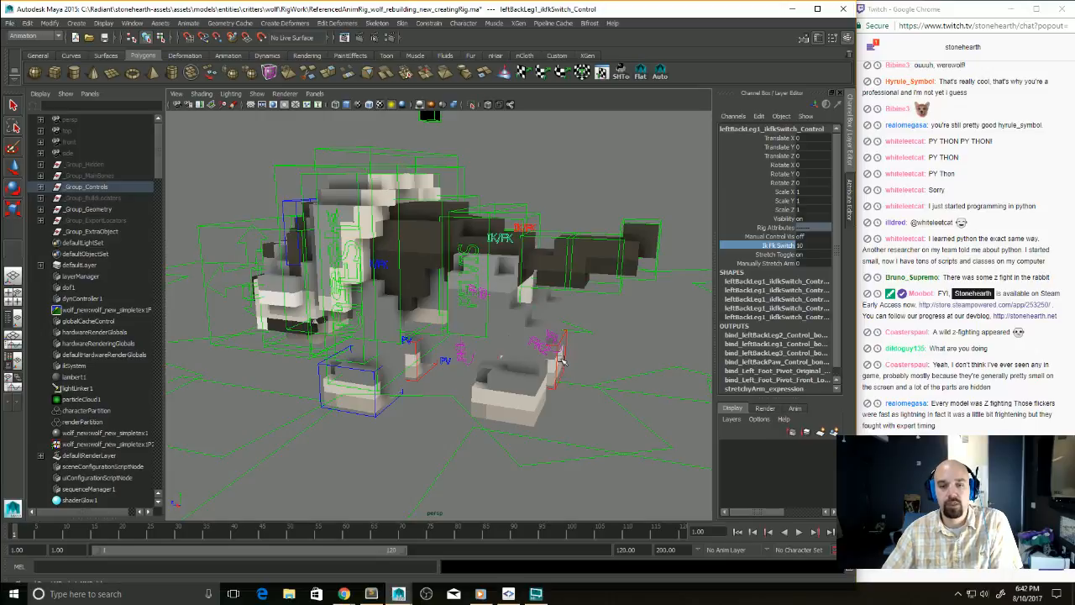
scroll(561, 369, "up", 5)
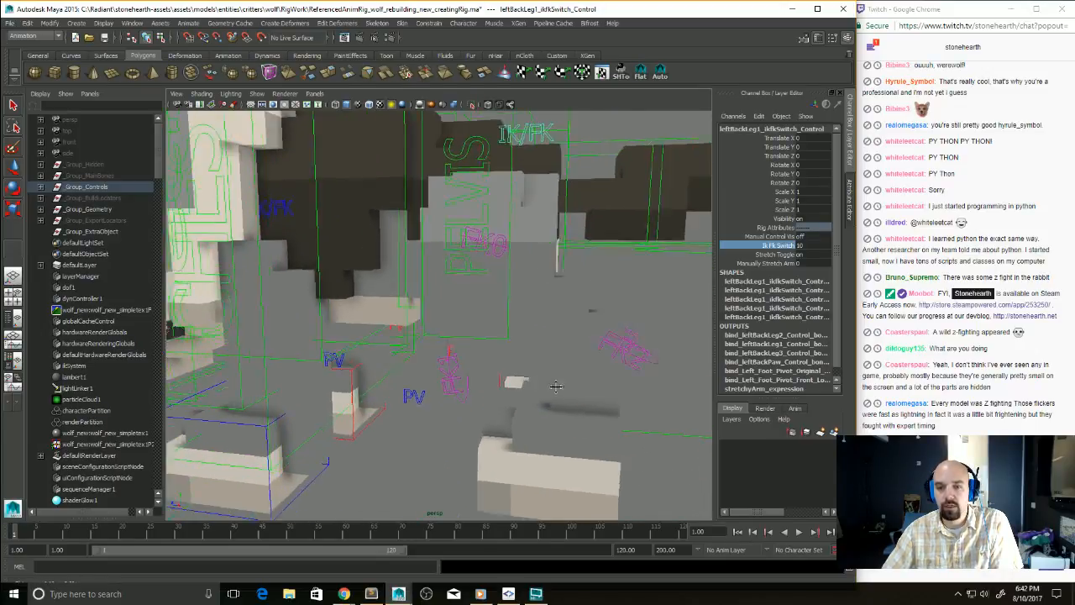
scroll(556, 387, "up", 3)
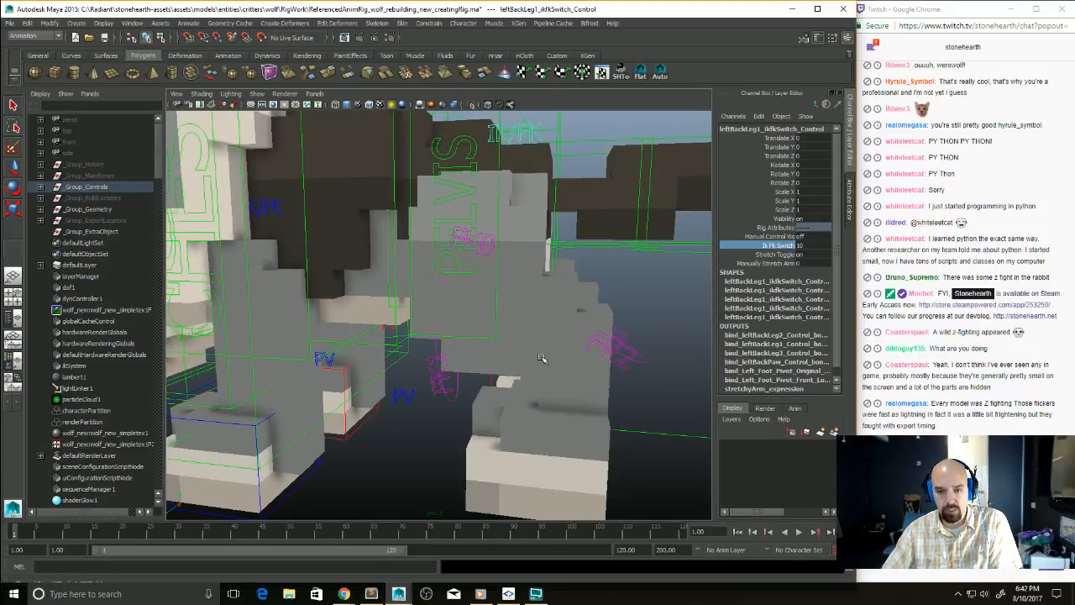
scroll(542, 359, "up", 2)
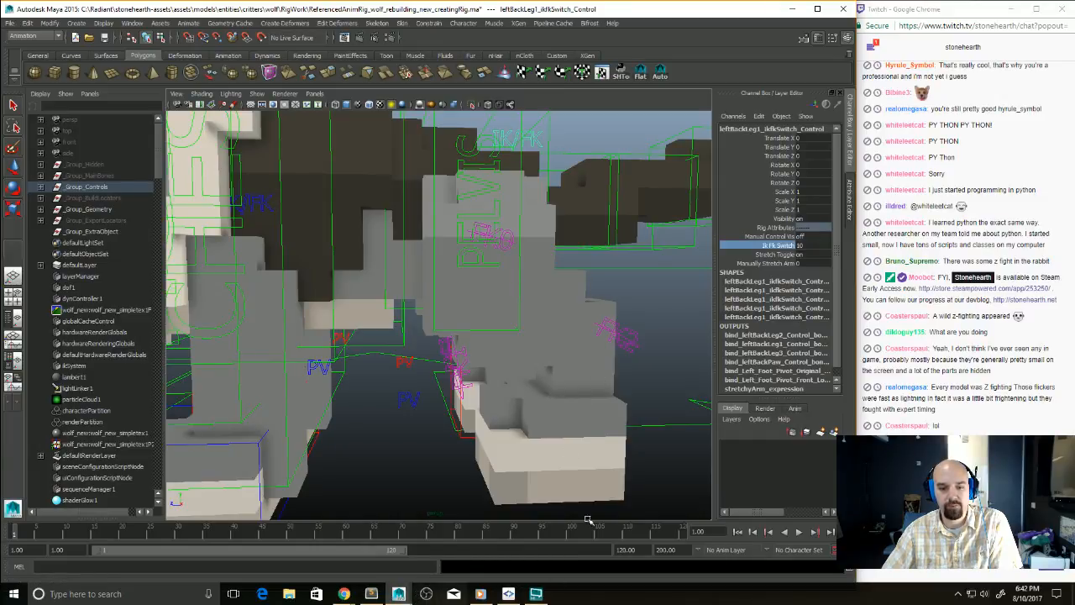
Step: Try to open ReferencedAnimRig_wolf.ma from the critters wolf folder in place of the rebuilt wolf rig
left_click(458, 483)
key("ctrl+o")
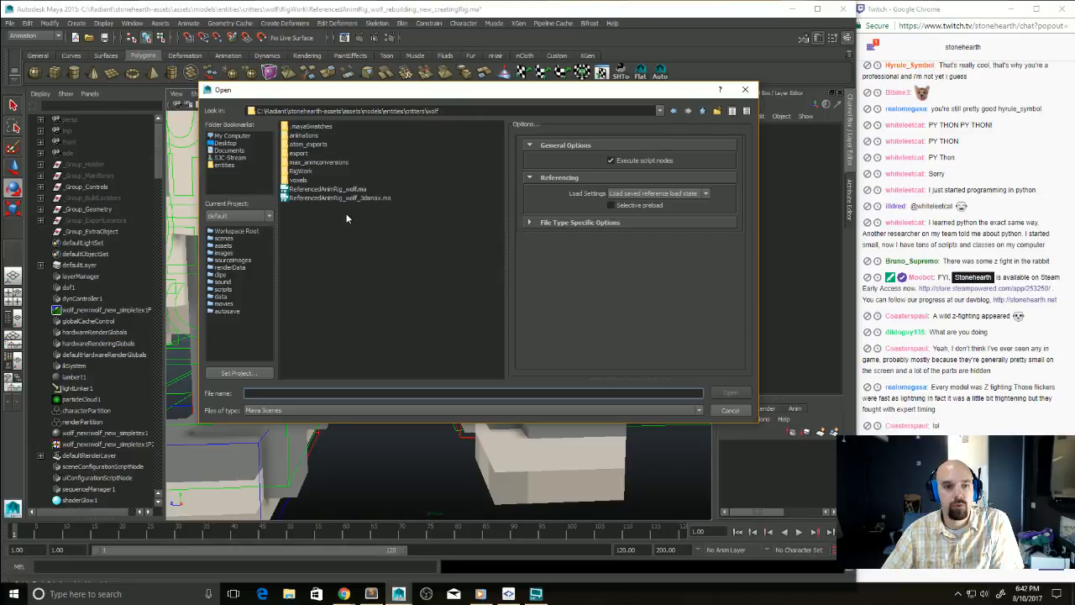
double_click(359, 193)
left_click(538, 304)
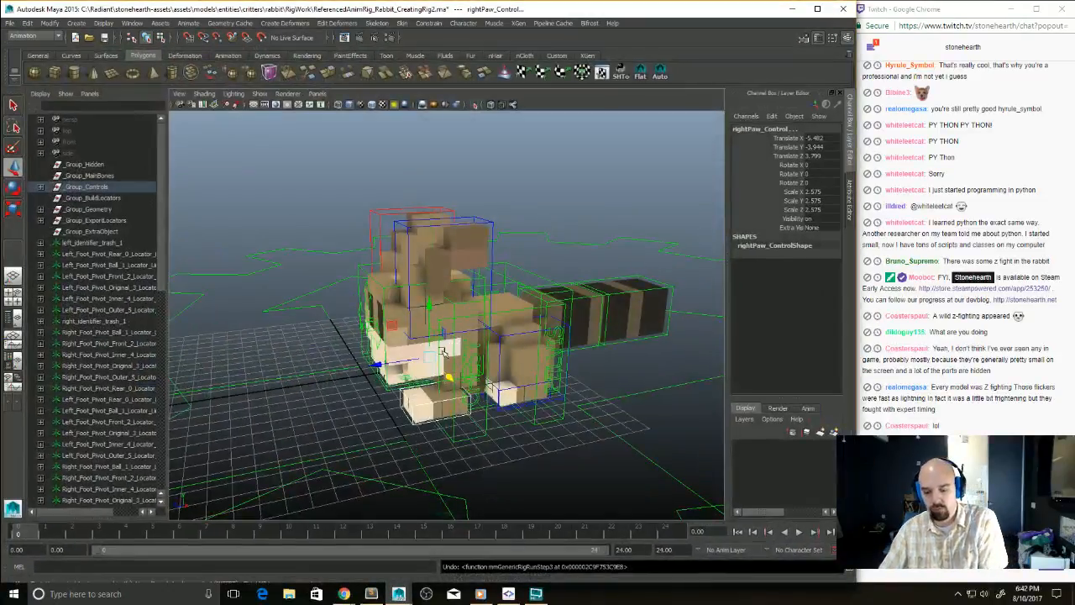
Step: Open ReferencedAnimRig_wolf.ma from the critters wolf folder in the rabbit scene's session, discarding the rabbit changes
key("ctrl+o")
left_click(238, 172)
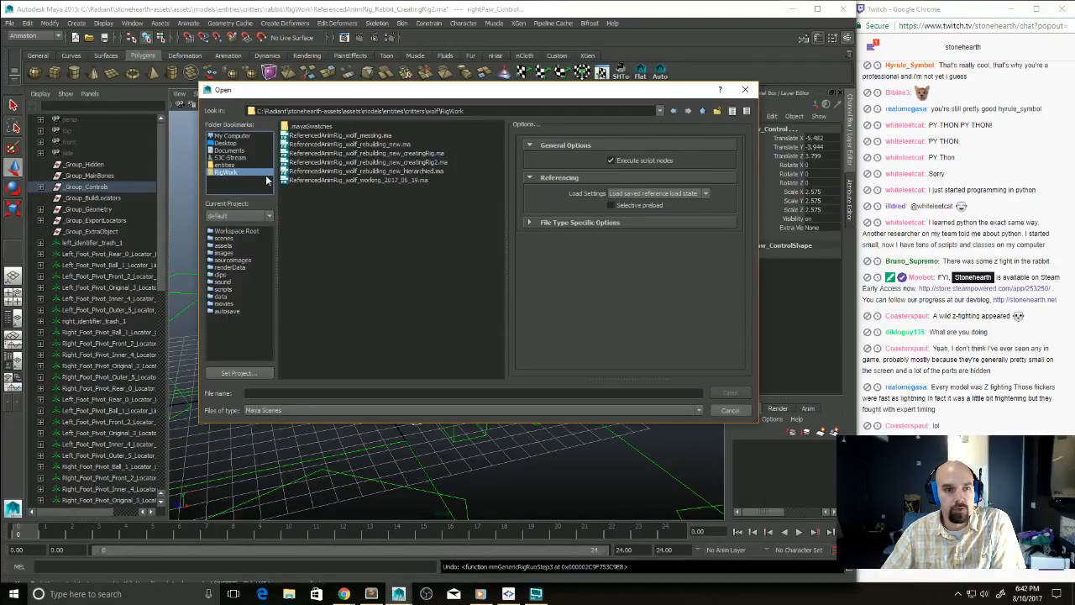
left_click(702, 112)
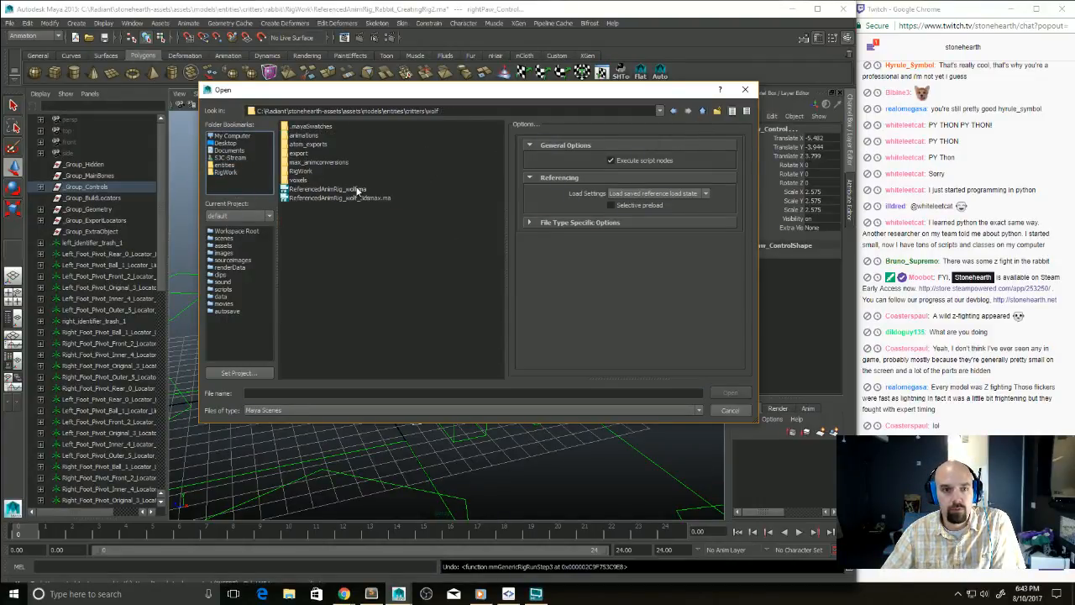
double_click(359, 192)
left_click(536, 307)
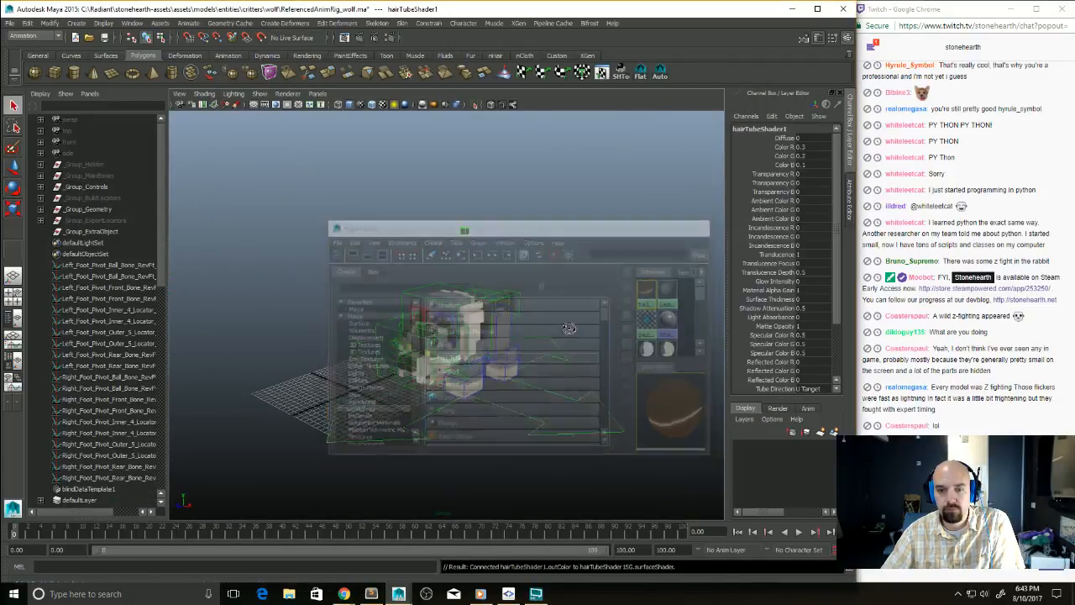
Step: Examine the wolf's left back leg rig by selecting the lower leg control, the upper leg control and the lower one again
left_click_drag(588, 414, 463, 346, "alt")
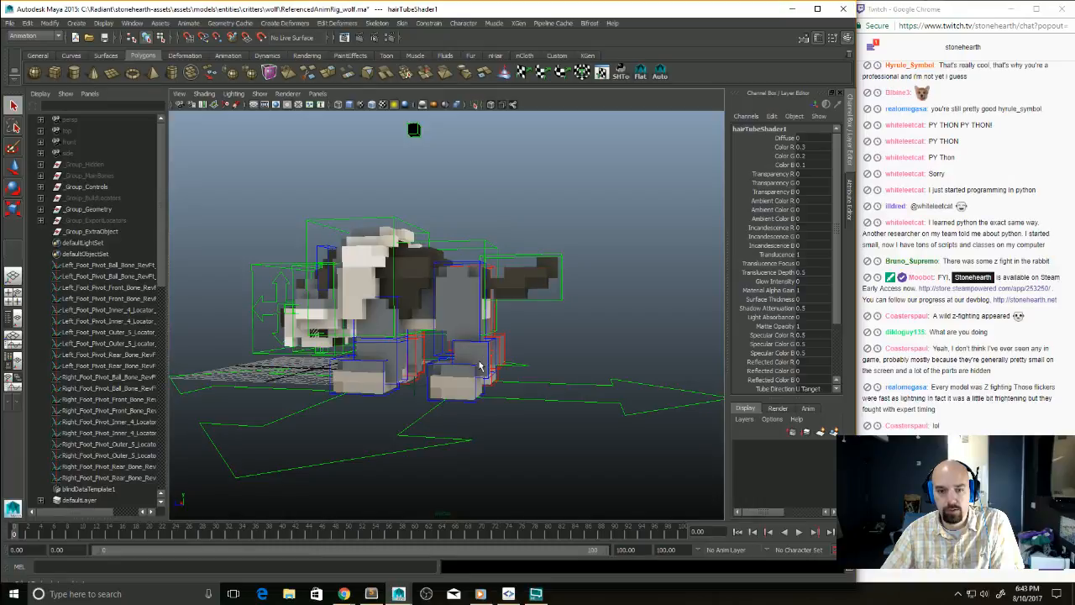
left_click_drag(460, 389, 530, 407, "alt")
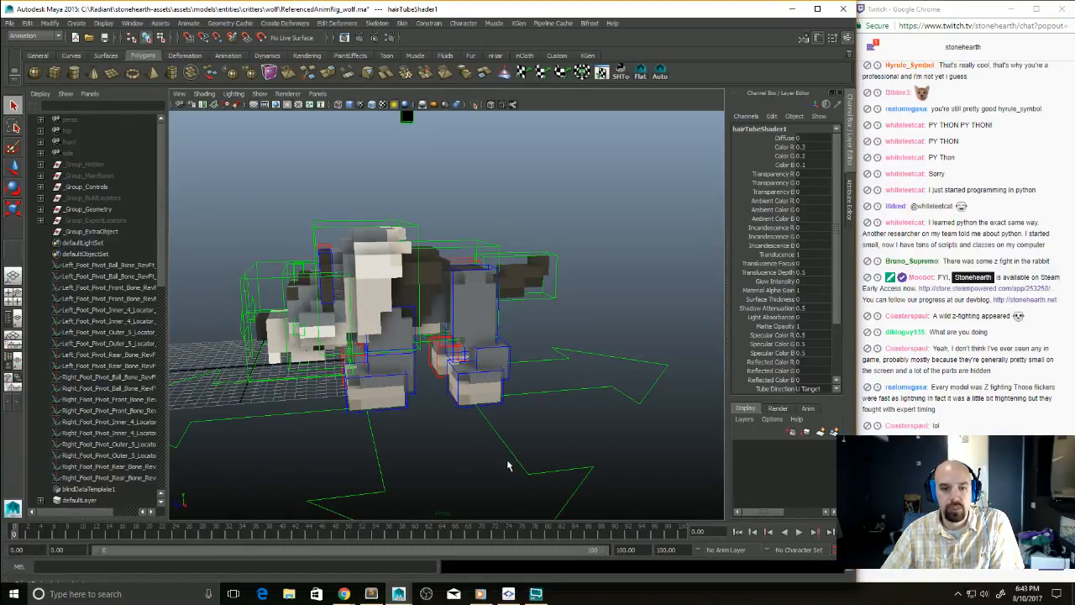
scroll(507, 465, "up", 8)
left_click(498, 336)
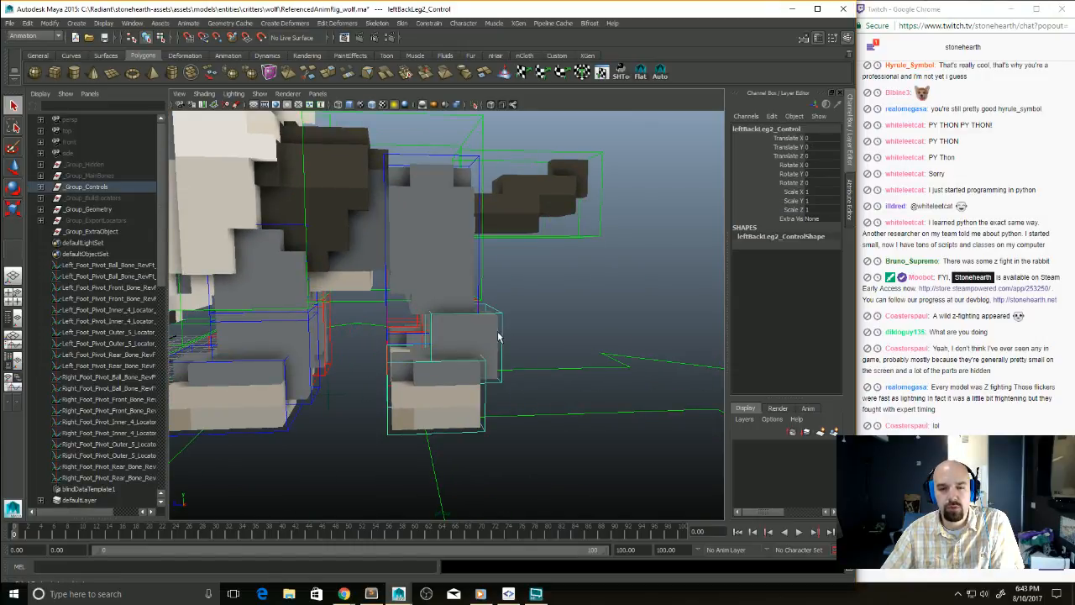
key("w")
left_click_drag(518, 359, 517, 358, "alt")
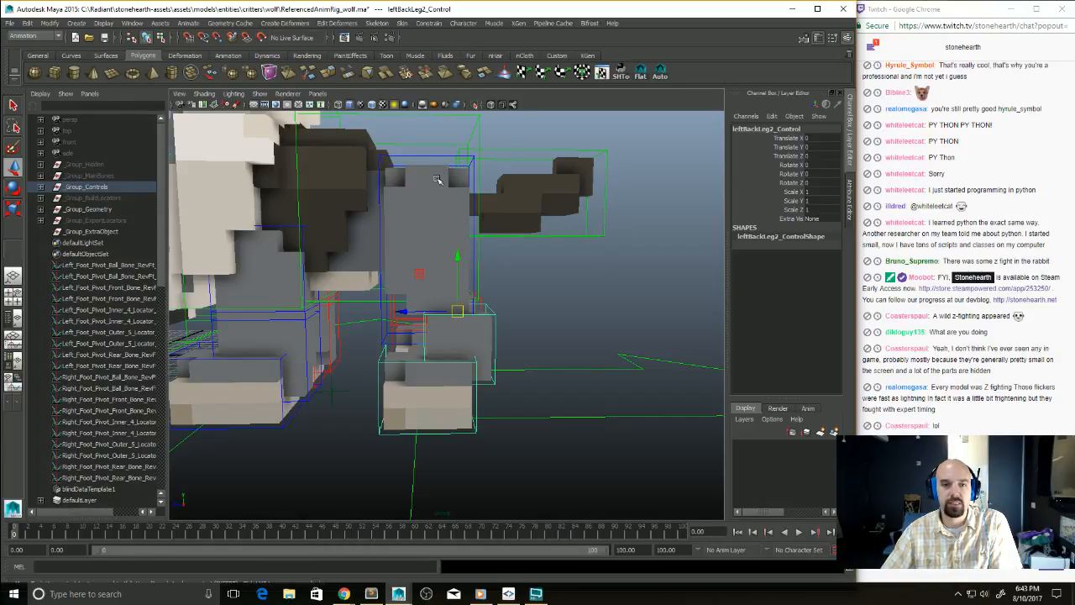
left_click(377, 234)
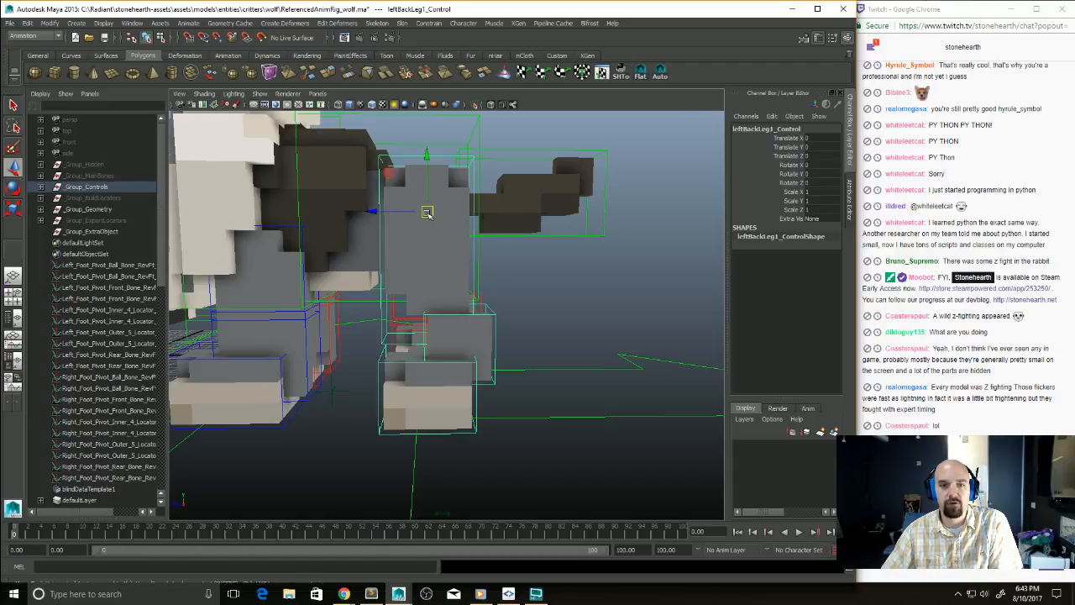
left_click(462, 312)
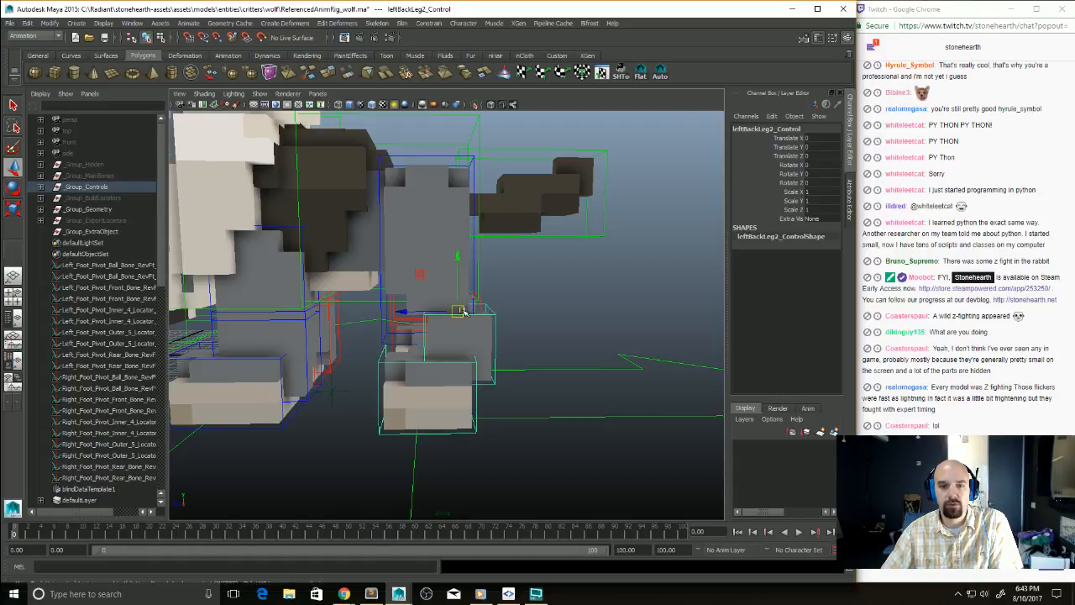
Step: Compare the existing wolf's left back paw, lower leg and upper leg controls by selecting them in turn
left_click(476, 361)
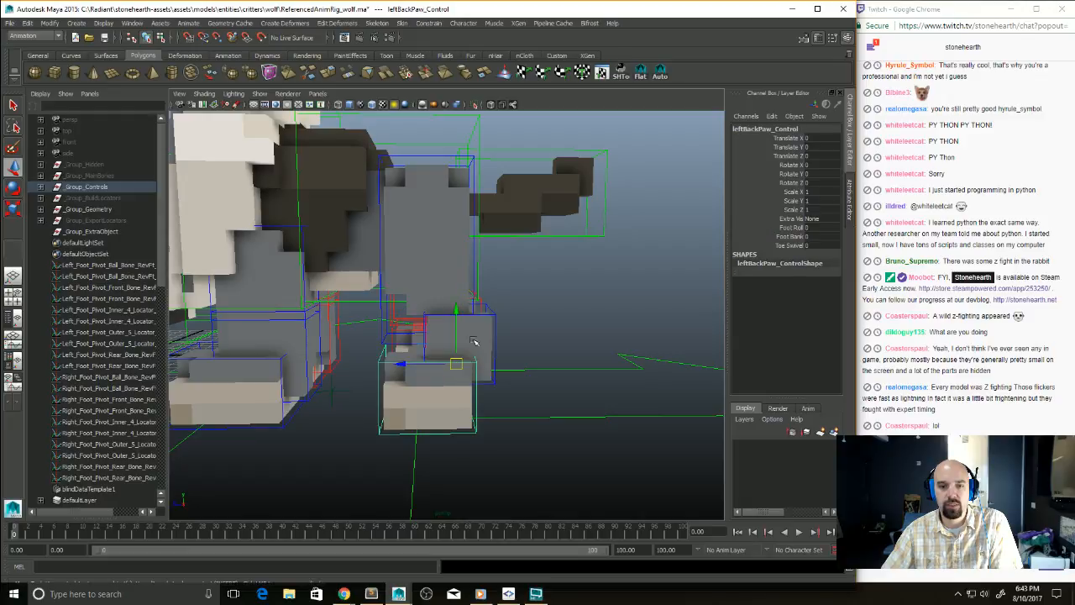
left_click(486, 314)
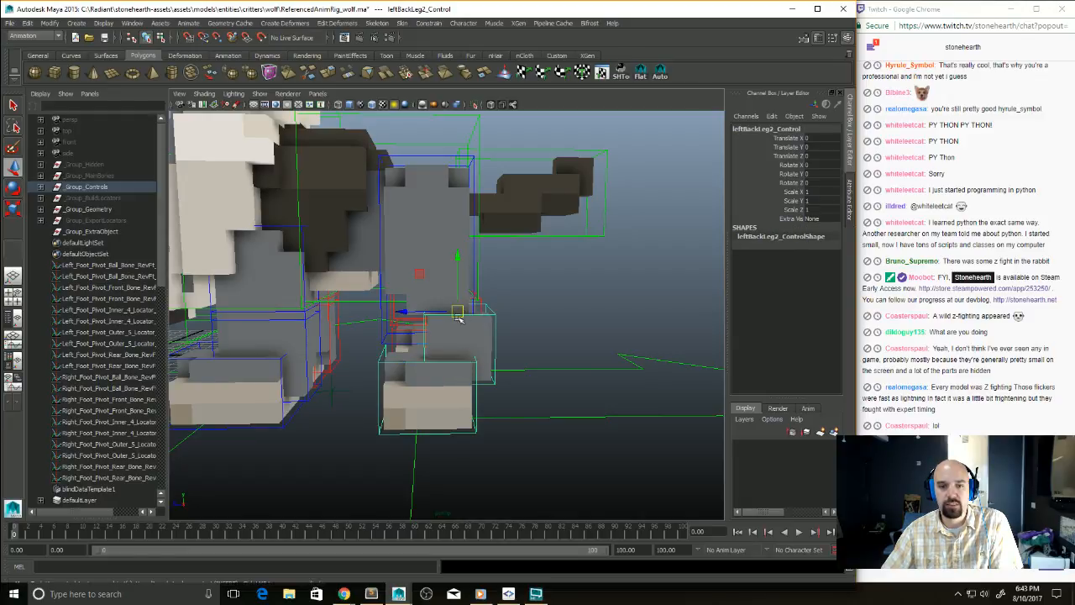
left_click(479, 360)
left_click(462, 312)
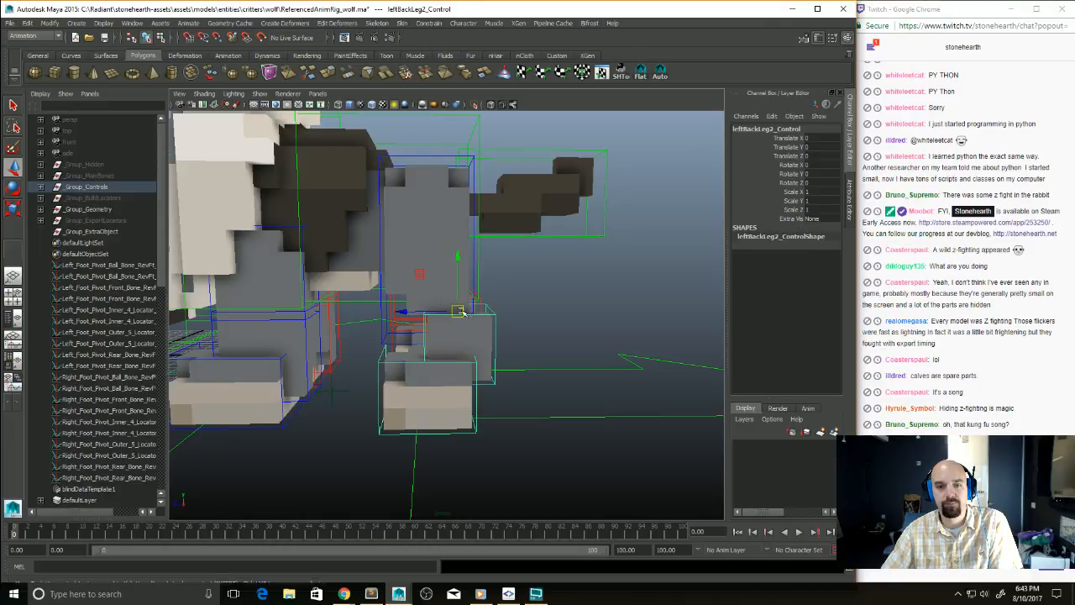
left_click(472, 359)
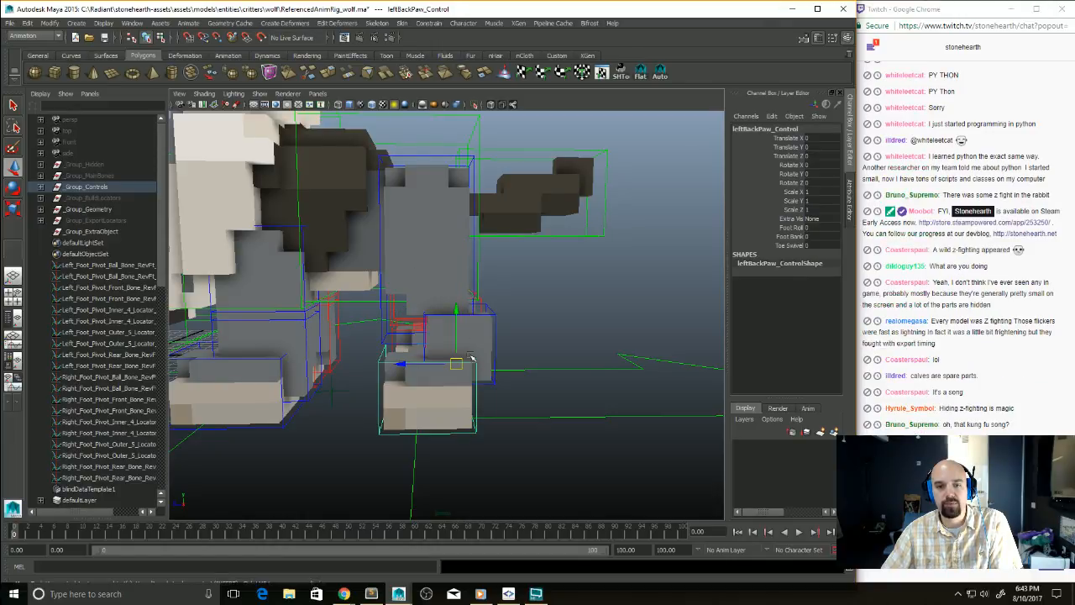
left_click(477, 267)
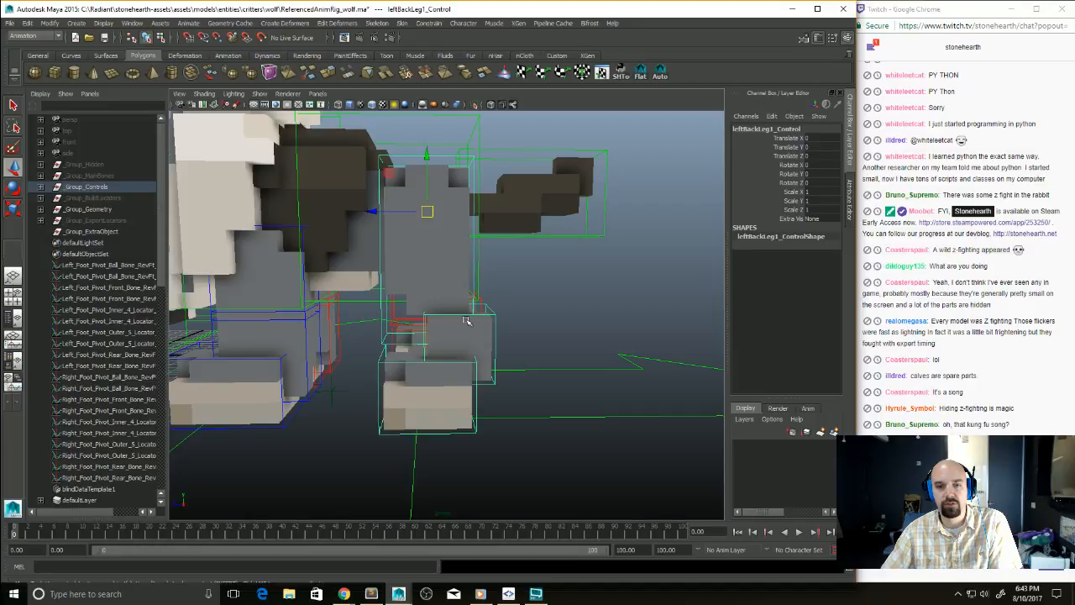
left_click(476, 359)
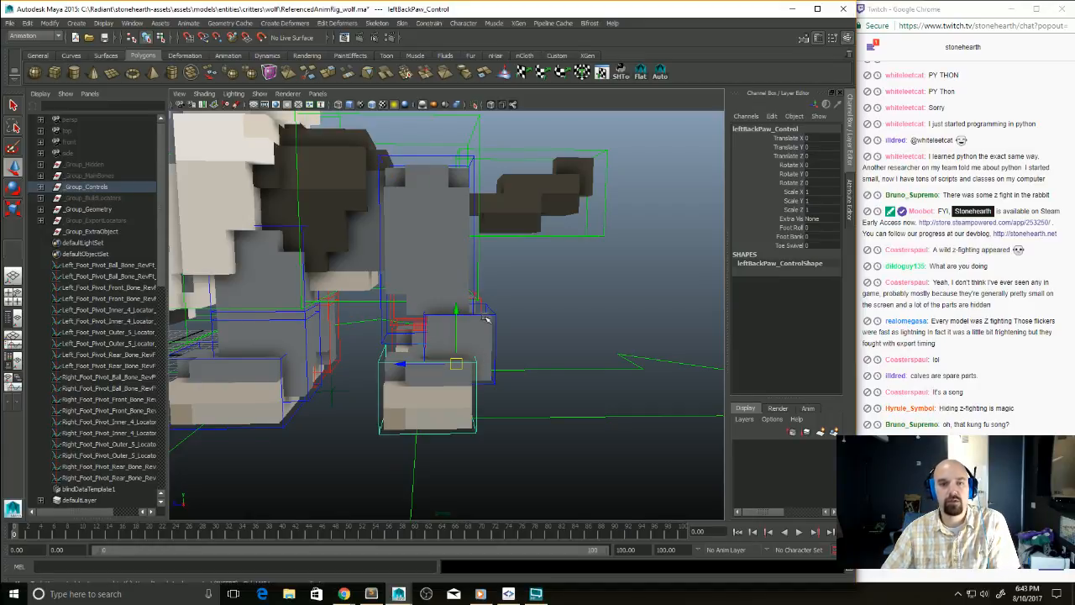
left_click(485, 313)
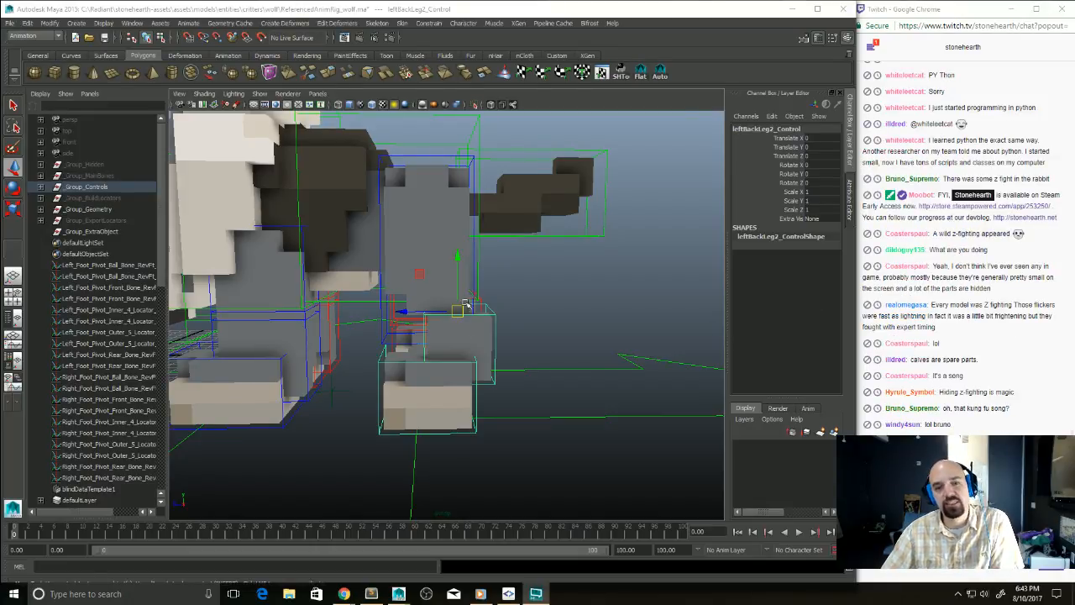
left_click(467, 371)
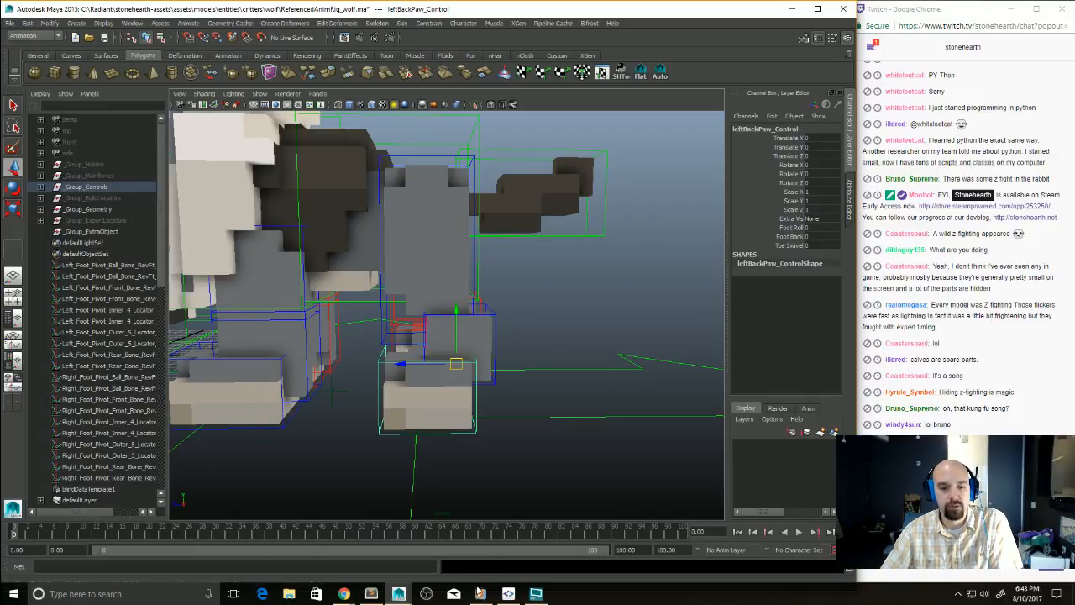
Step: Switch to the Maya session holding ReferencedAnimRig_wolf_rebuilding_new_creatingRig.ma and bring the wolf's whole left back leg into view
mouse_move(398, 594)
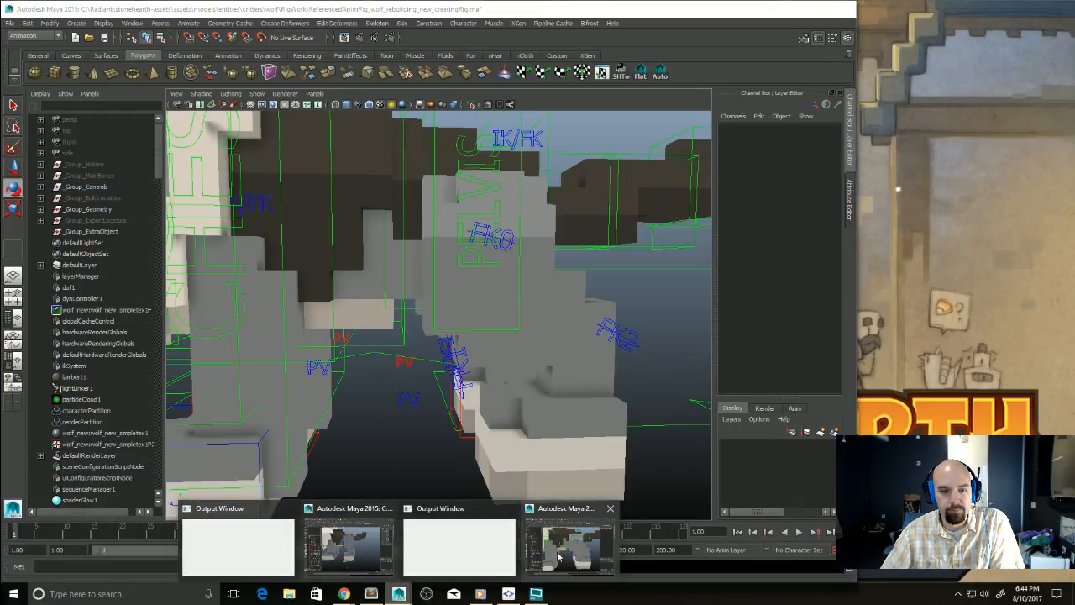
left_click(561, 554)
left_click_drag(538, 370, 517, 312, "alt")
scroll(517, 311, "down", 3)
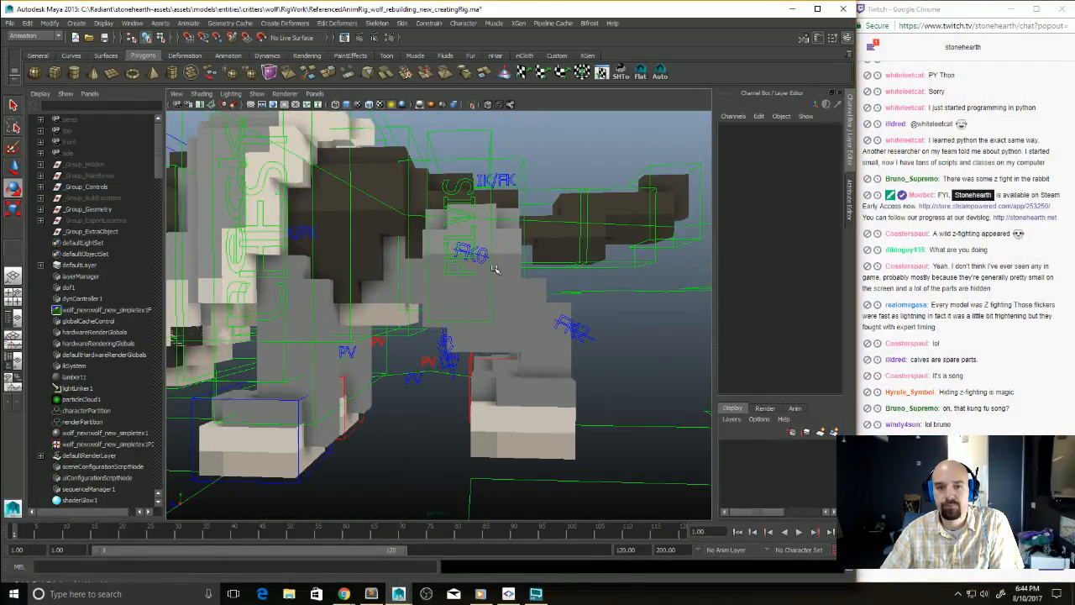
Step: Switch the rebuilt wolf's left back leg from FK to IK with its IkFkSwitch attribute
left_click(506, 182)
left_click(789, 245)
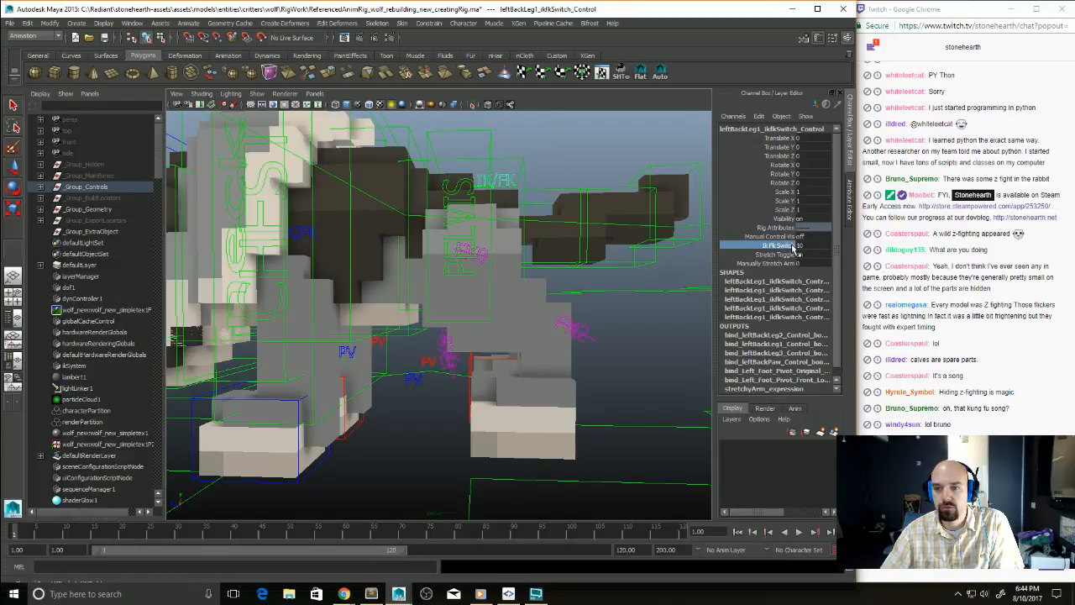
middle_click_drag(638, 327, 540, 340)
Step: Test the IK leg by moving the left back paw control up and backward, and undo the latest moves
left_click_drag(548, 427, 550, 431, "alt")
left_click(546, 432)
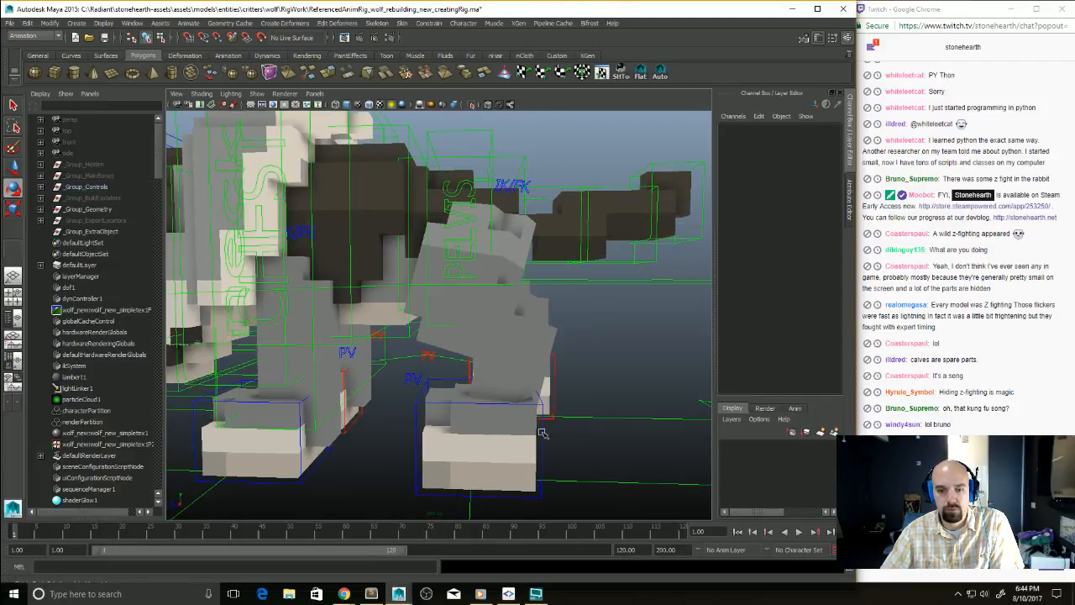
left_click(542, 430)
key("w")
left_click_drag(471, 362, 573, 303)
key("ctrl+z")
key("ctrl+z")
key("ctrl+z")
key("ctrl+z")
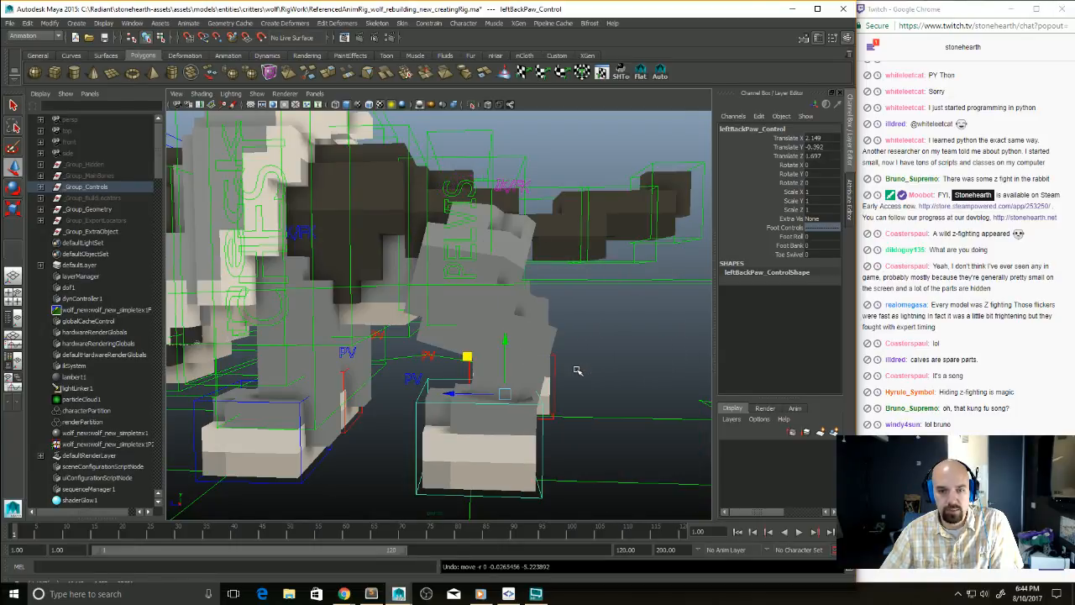
Step: Undo further back to the rebuilt wolf's state before its IK/FK leg controls were created
left_click_drag(623, 391, 588, 393, "alt")
key("ctrl+z")
key("ctrl+z")
key("ctrl+z")
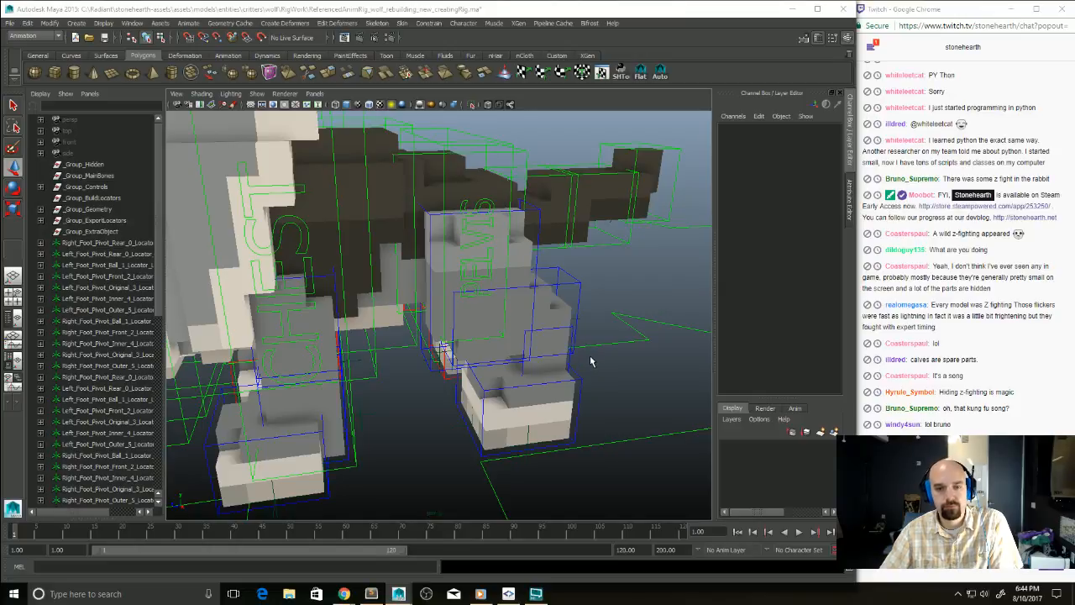
Step: Hide the locators and the hidden, main-bone, build-locator and export-locator groups so only the wolf's geometry and controls show
key("ctrl+h")
left_click_drag(595, 359, 517, 345, "alt")
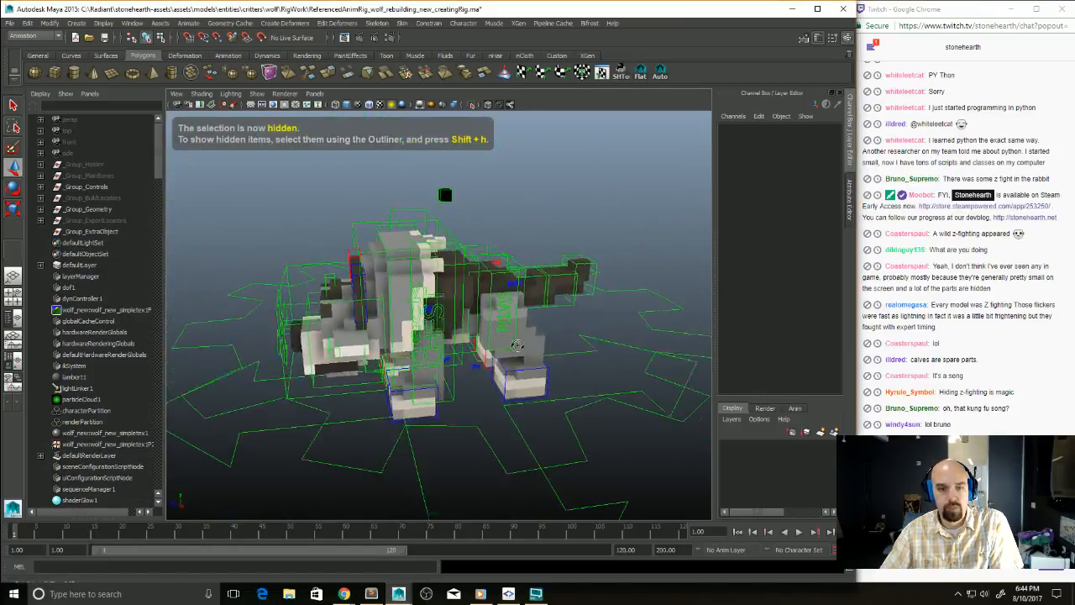
Step: Test the left back leg by moving its pole-vector and paw controls, and undo the moves
scroll(517, 344, "up", 5)
left_click(361, 345)
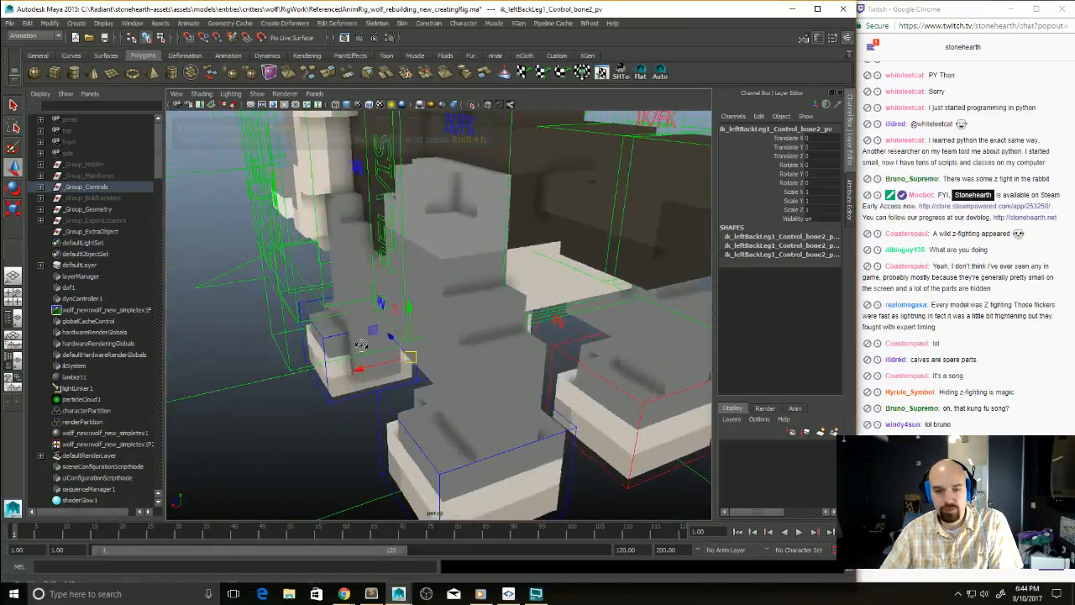
left_click_drag(359, 368, 327, 442)
left_click(544, 404)
left_click(433, 348)
left_click(434, 348)
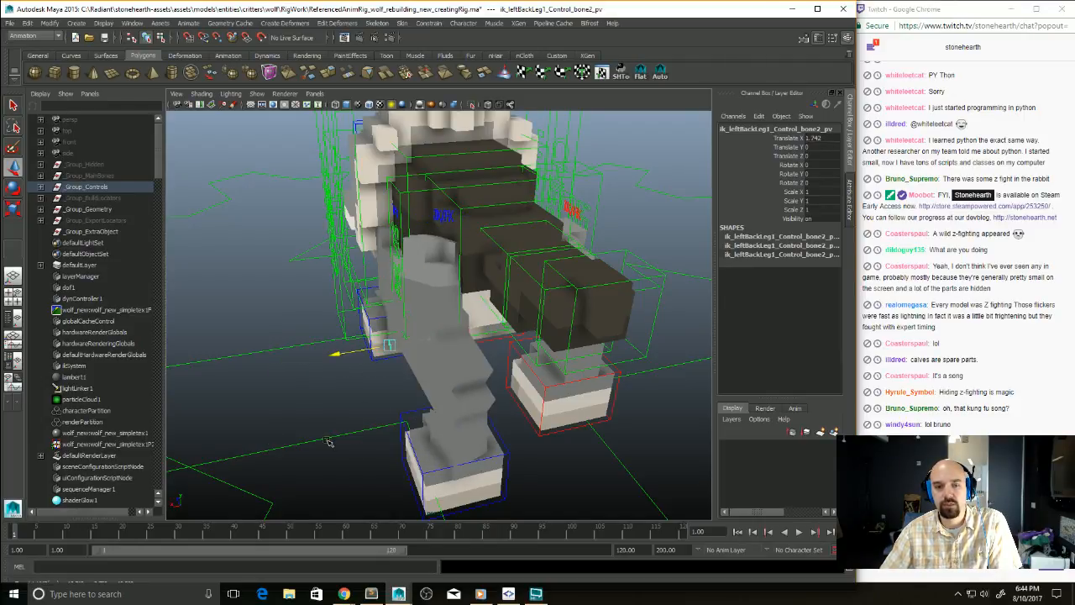
key("ctrl+z")
key("ctrl+z")
key("ctrl+z")
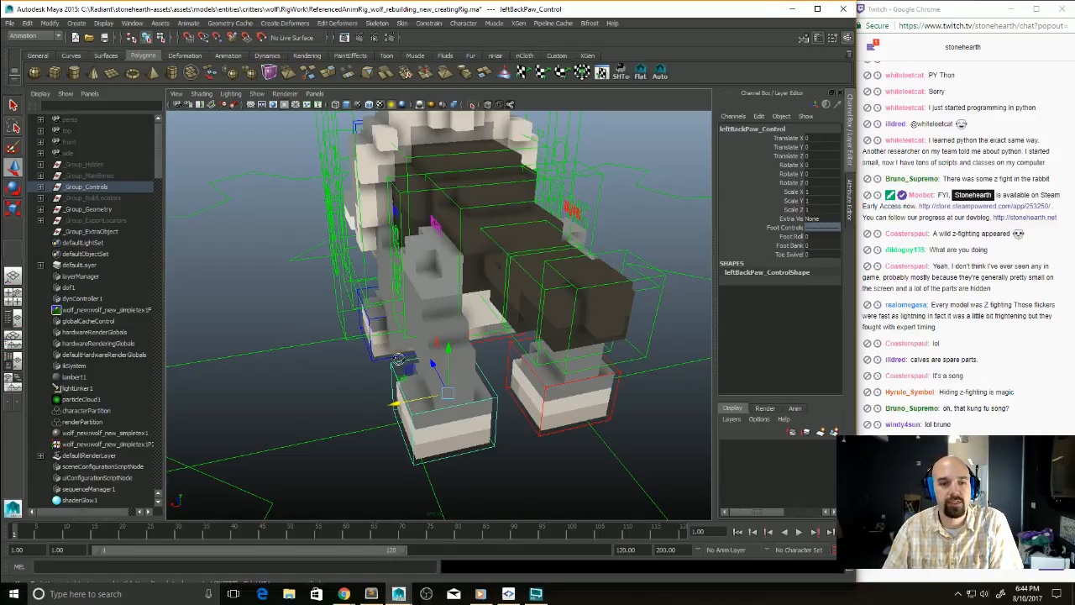
left_click_drag(399, 360, 541, 387, "alt")
left_click(511, 392)
Step: Save the scene under the new name ReferencedAnimRig_wolf2.ma in the wolf's RigWork folder
key("ctrl+shift+s")
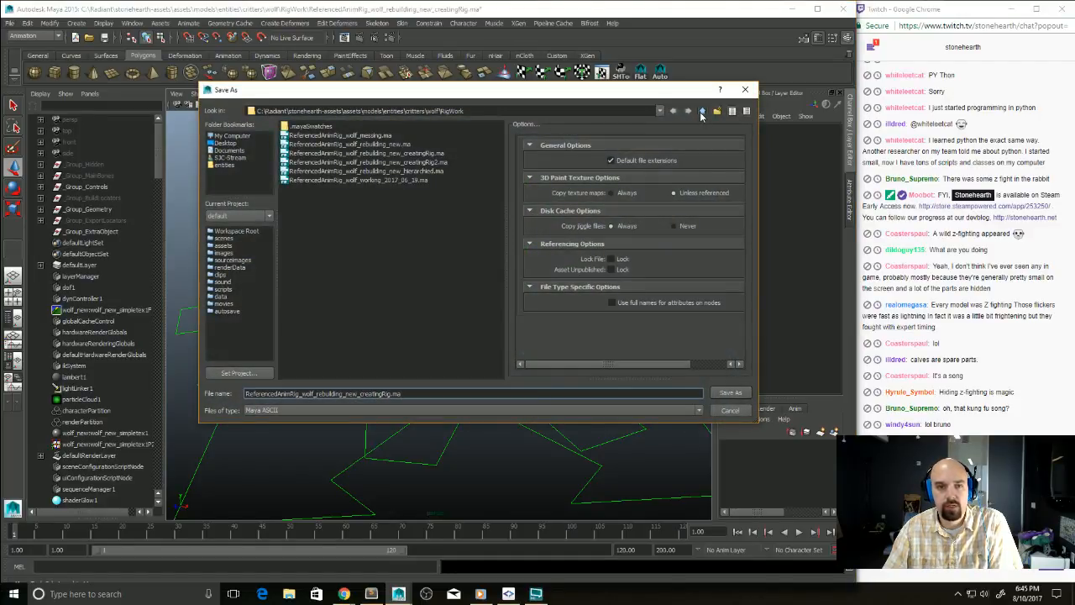
left_click(702, 112)
left_click(351, 191)
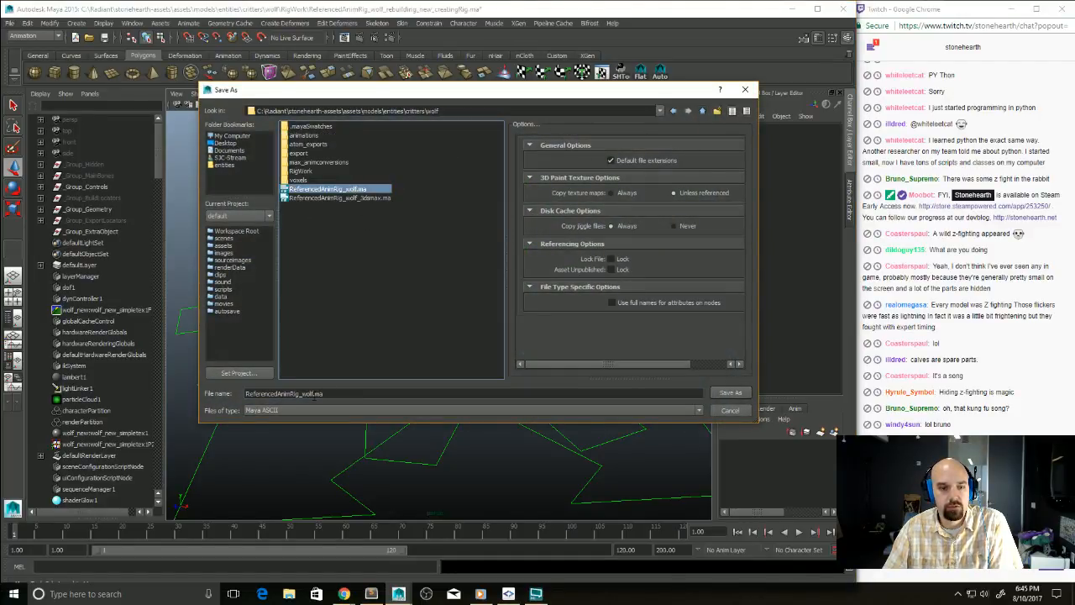
left_click(326, 393)
type("2")
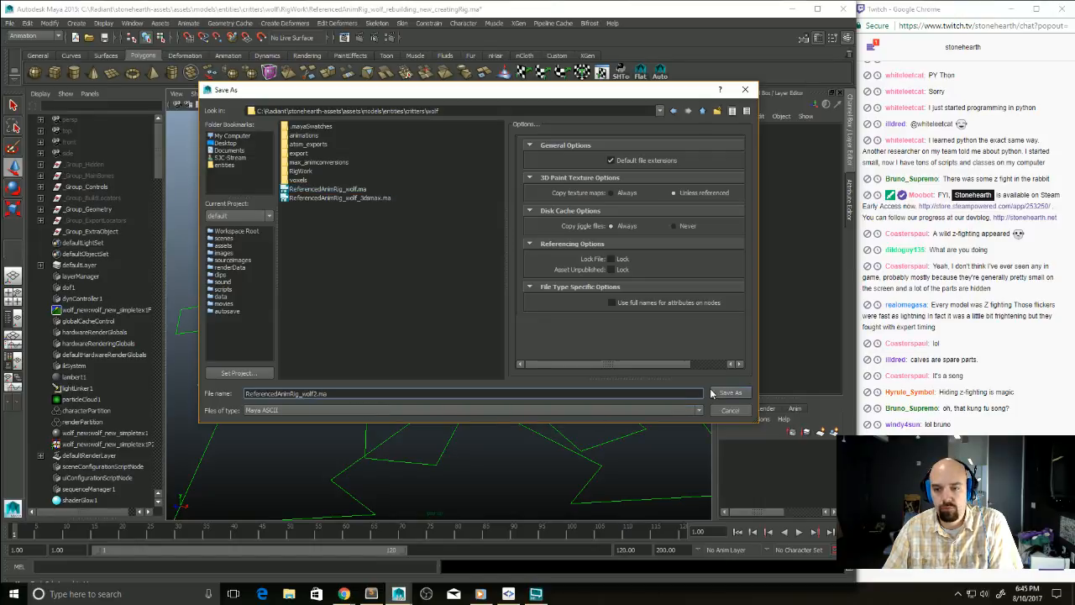
double_click(304, 172)
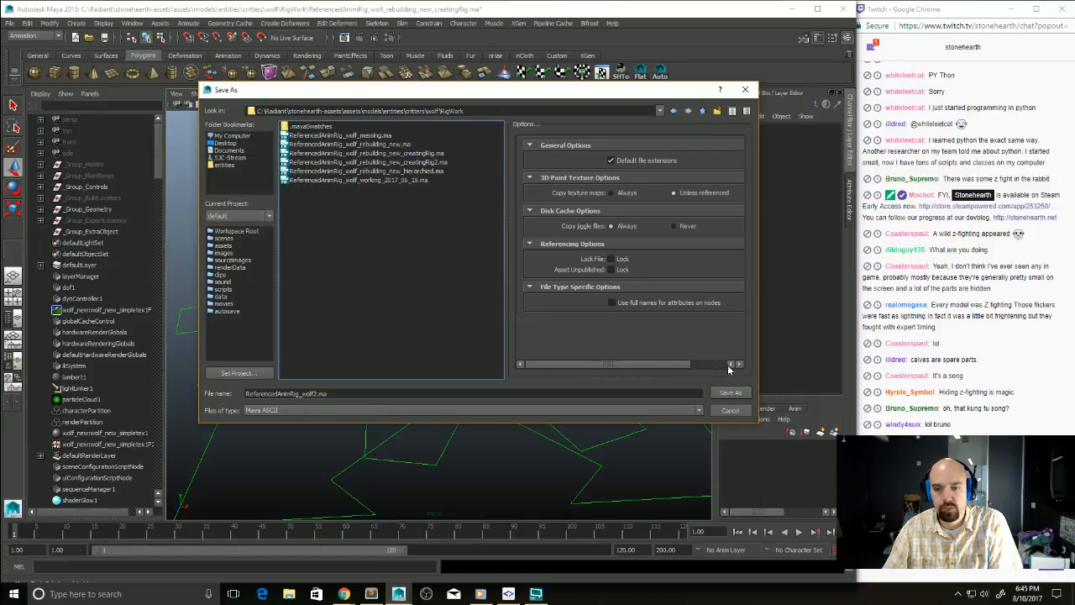
left_click(730, 392)
Step: Examine the wolf rig's body, legs and control curves from several angles, including during timeline playback
left_click_drag(552, 284, 591, 438, "alt")
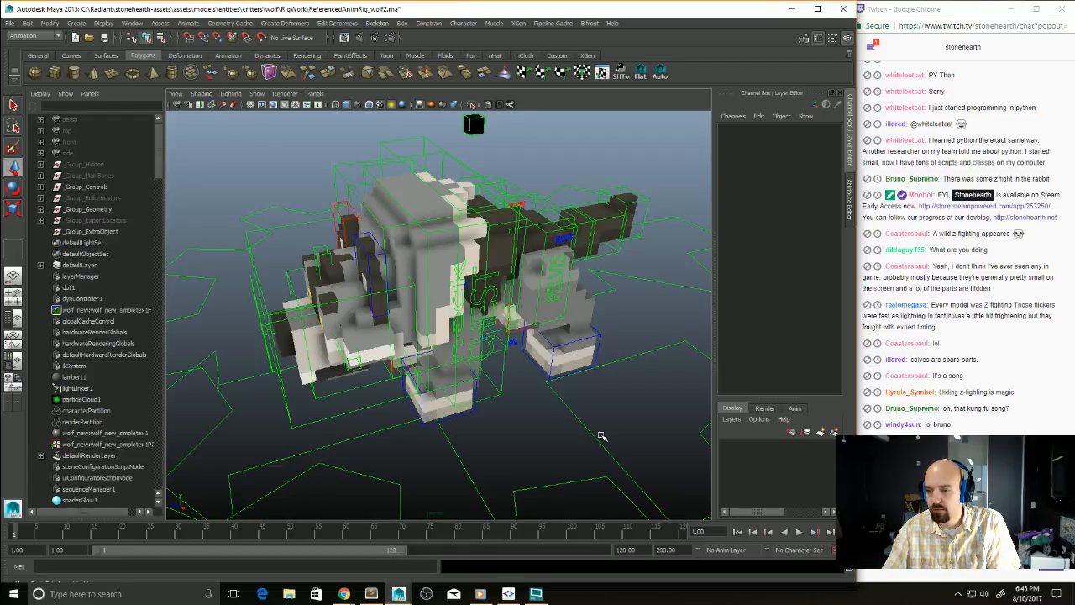
left_click_drag(571, 438, 525, 421, "alt")
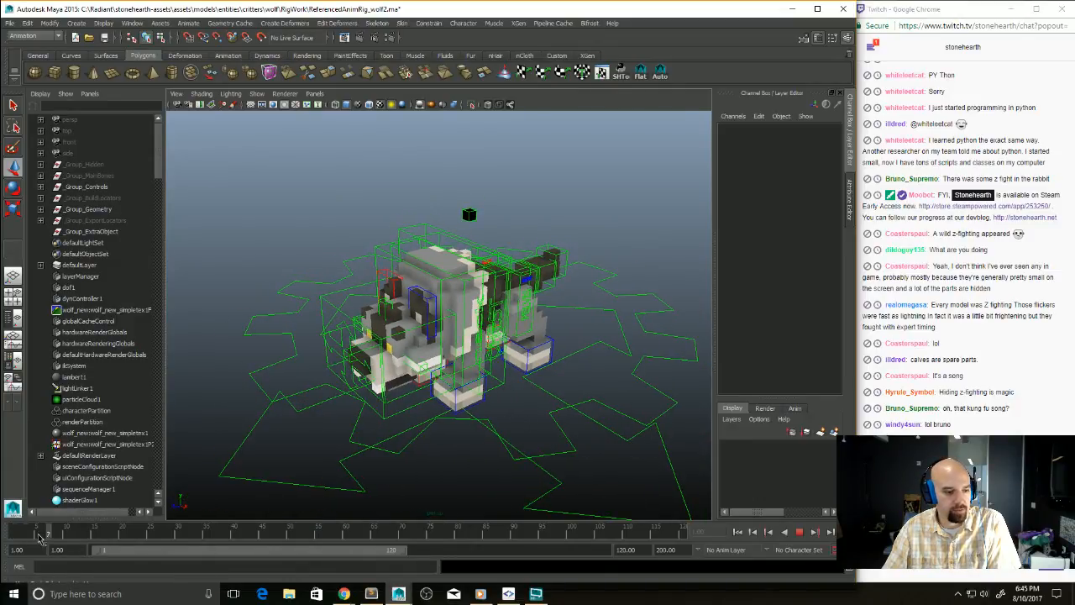
left_click_drag(264, 412, 324, 389, "alt")
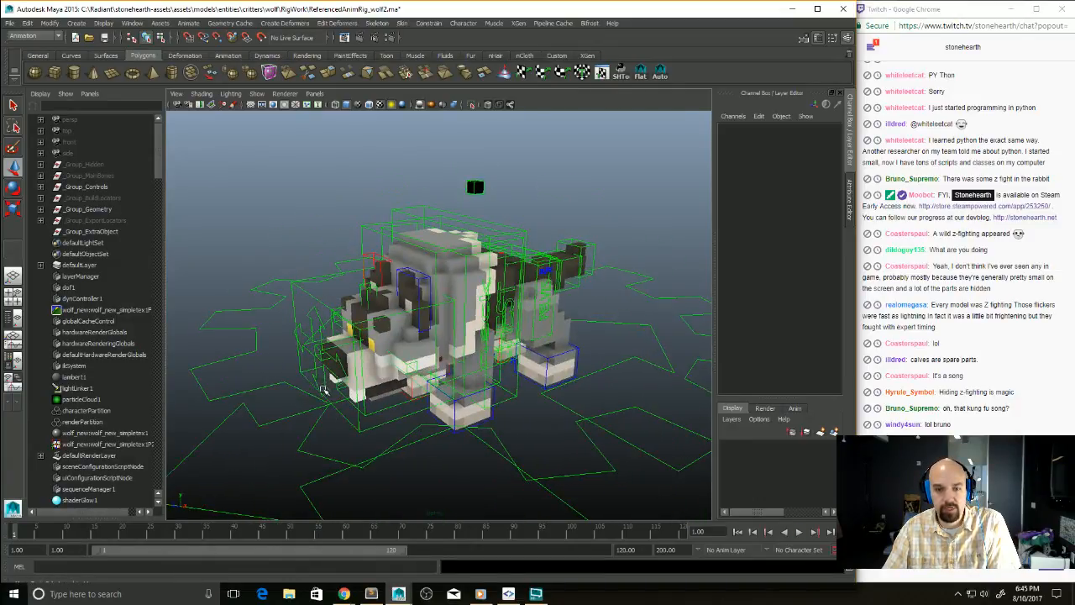
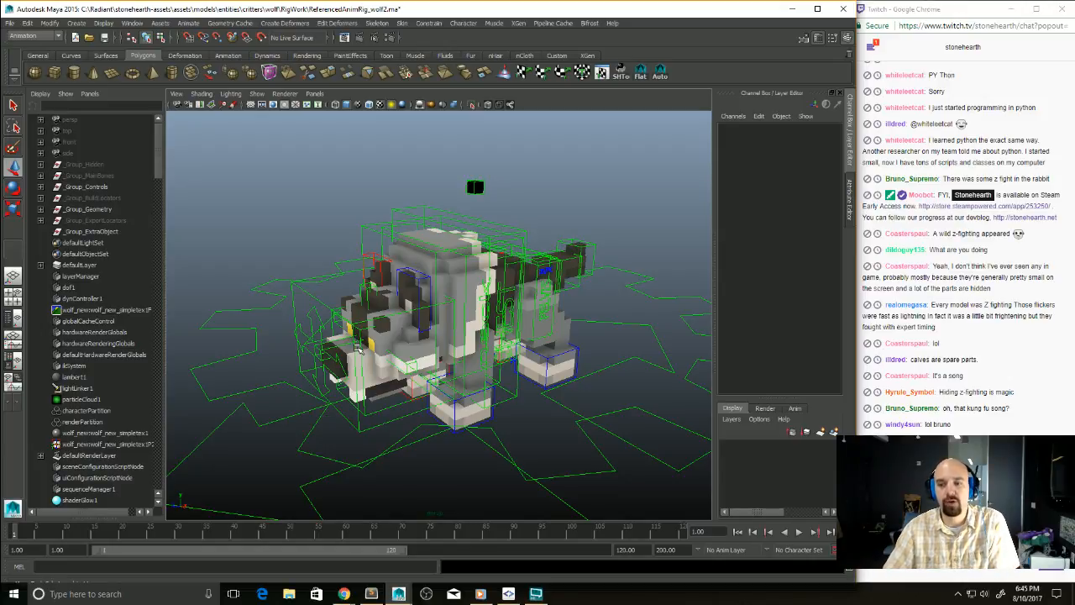
scroll(558, 396, "up", 2)
scroll(568, 428, "up", 4)
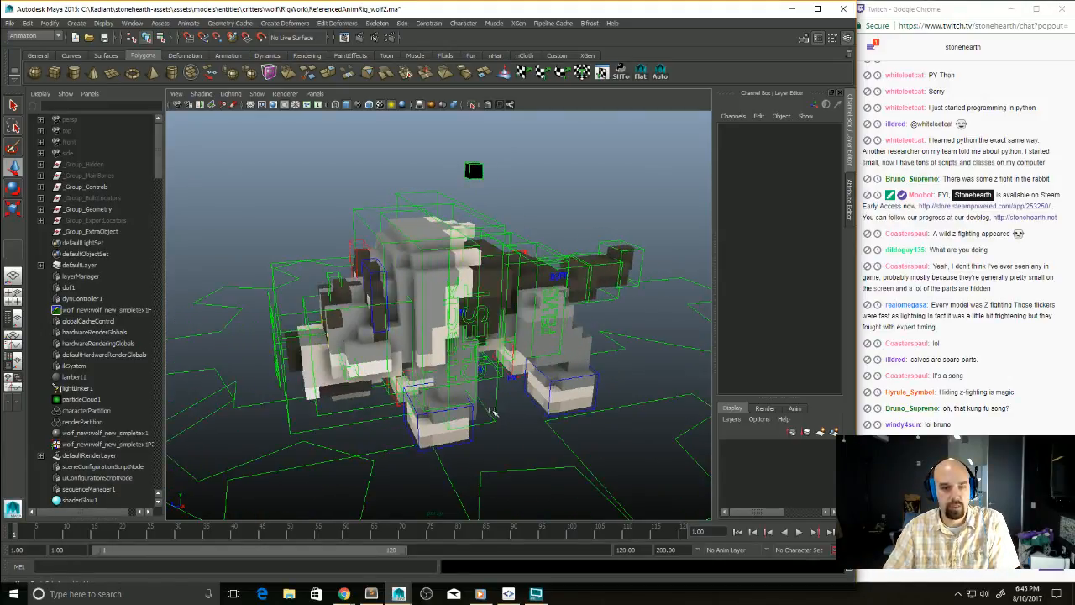
left_click_drag(494, 404, 537, 496, "alt")
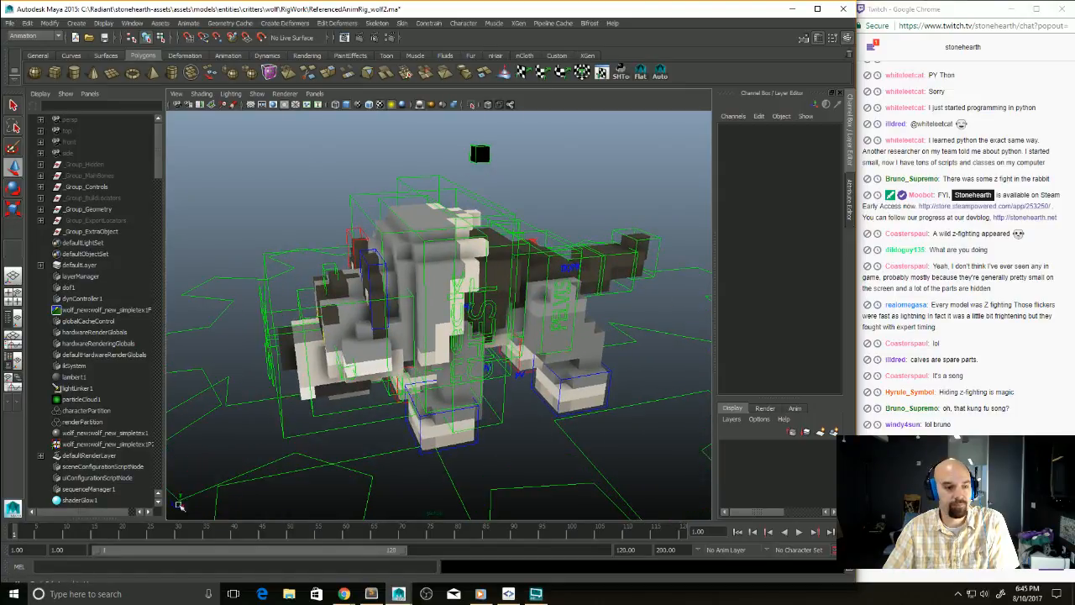
left_click_drag(218, 487, 348, 449, "alt")
left_click_drag(478, 450, 499, 416, "alt")
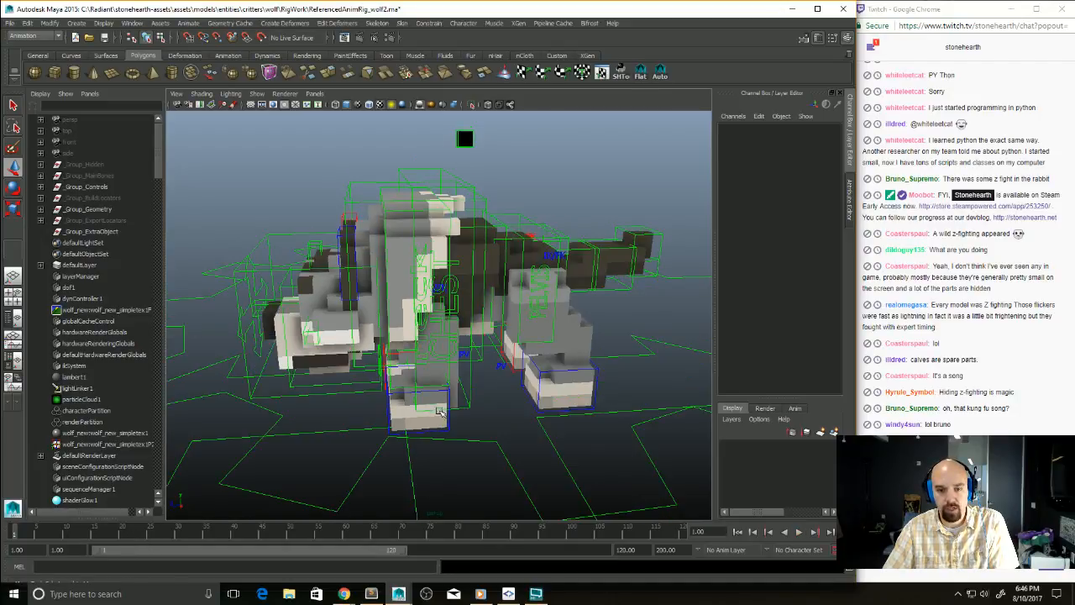
left_click_drag(289, 480, 353, 437, "alt")
Step: Try keying all of the wolf's rig controls at frame 1 and playing the timeline
left_click_drag(609, 226, 269, 420)
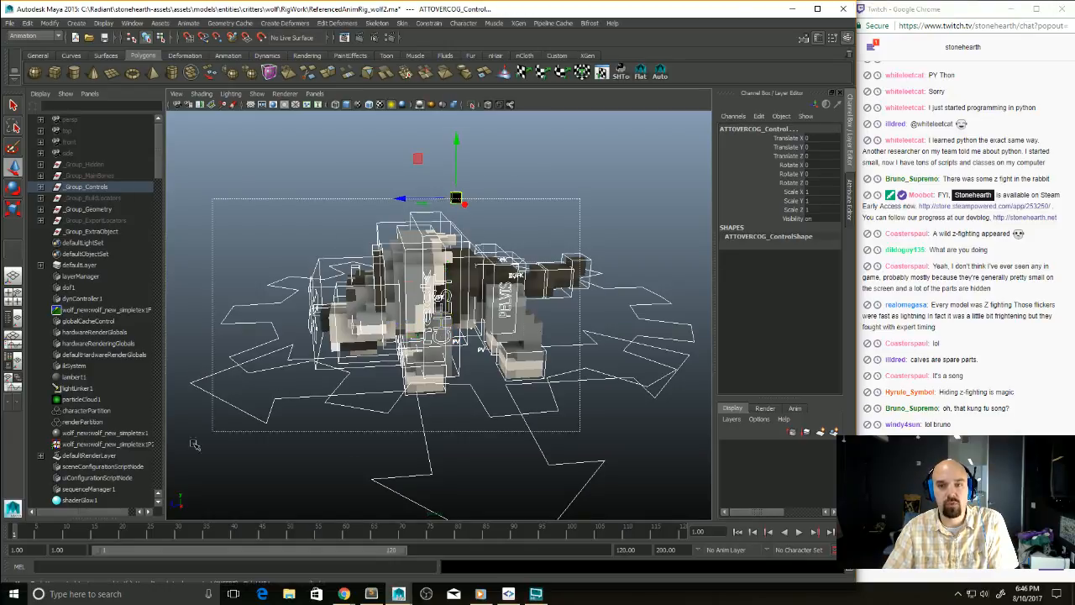
key("s")
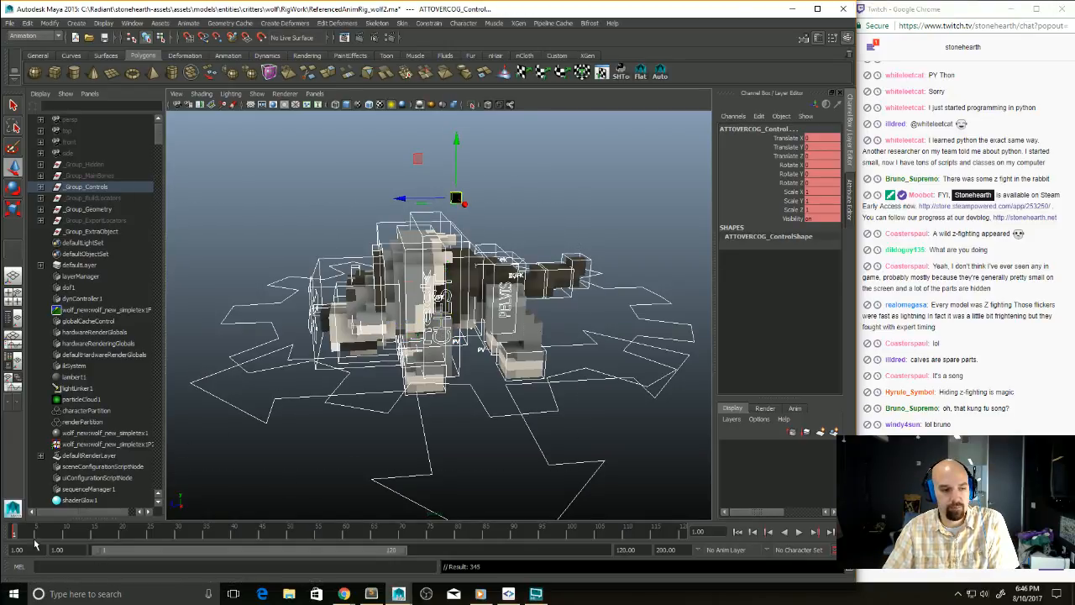
key("alt+v")
key("alt+v")
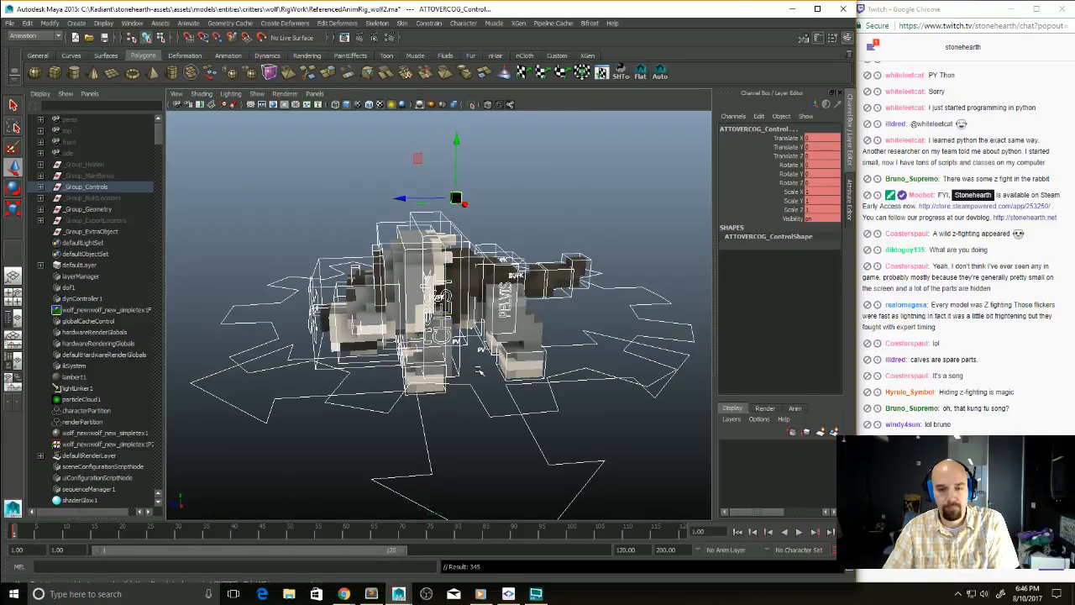
Step: Undo the keys set on the rig controls and clear the selection
scroll(541, 395, "up", 8)
key("ctrl+z")
key("ctrl+z")
key("ctrl+z")
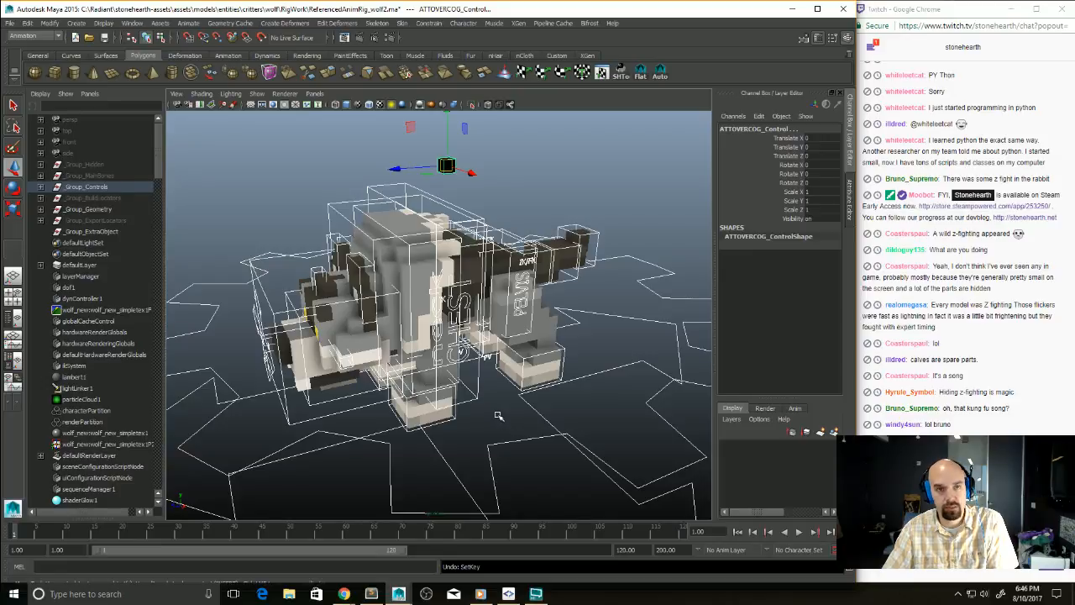
left_click(498, 418)
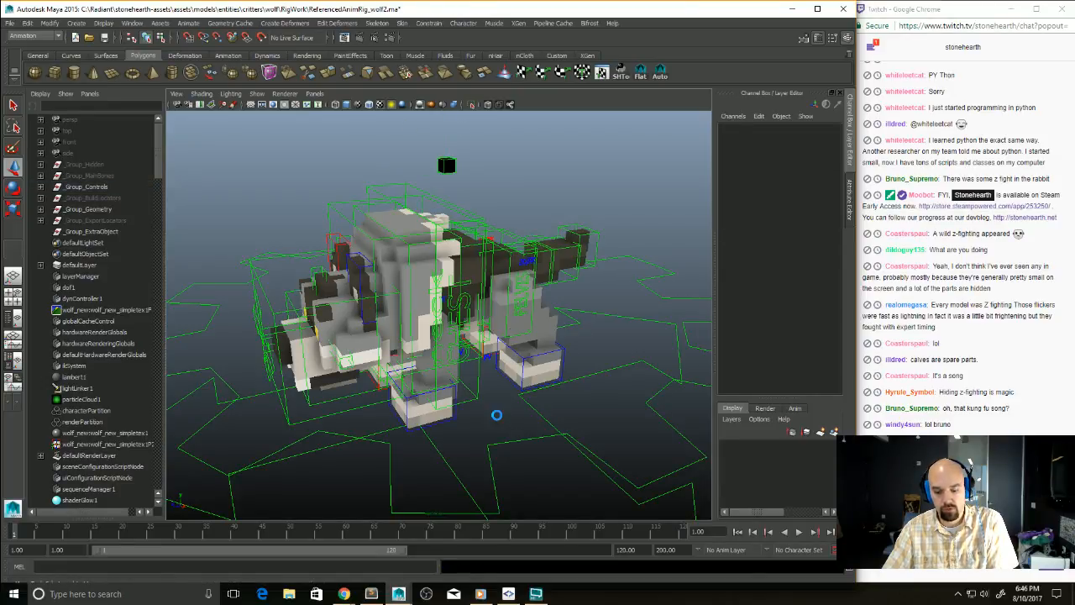
Step: Save the wolf rig scene and start a new empty scene
key("ctrl+s")
key("ctrl+n")
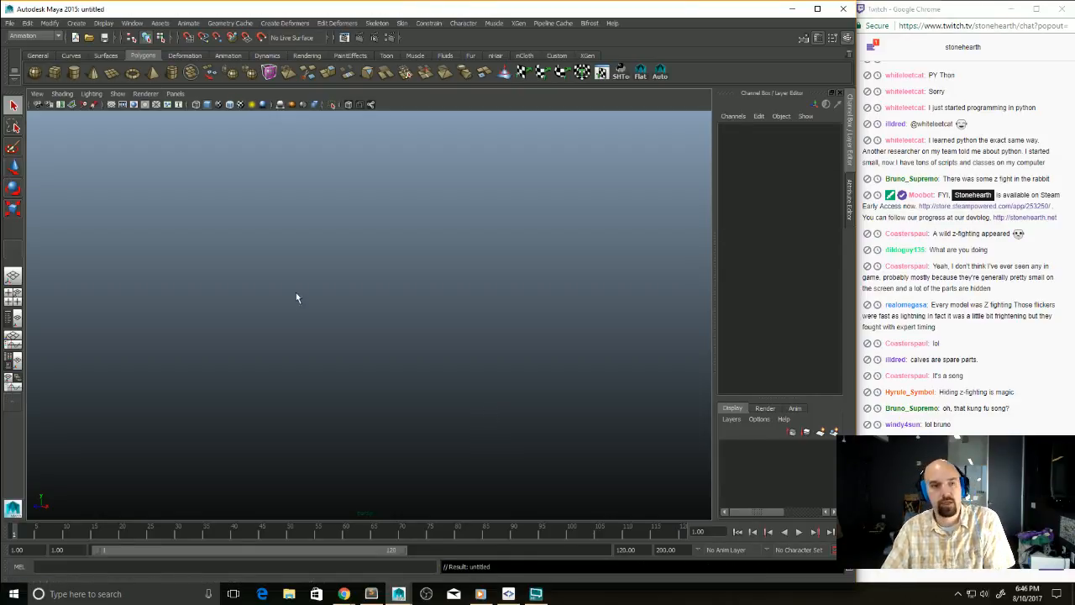
Step: Reference ReferencedAnimRig_wolf2.ma from the critters/wolf/RigWork folder into the empty scene using the Stonehearth Toolset
left_click(620, 73)
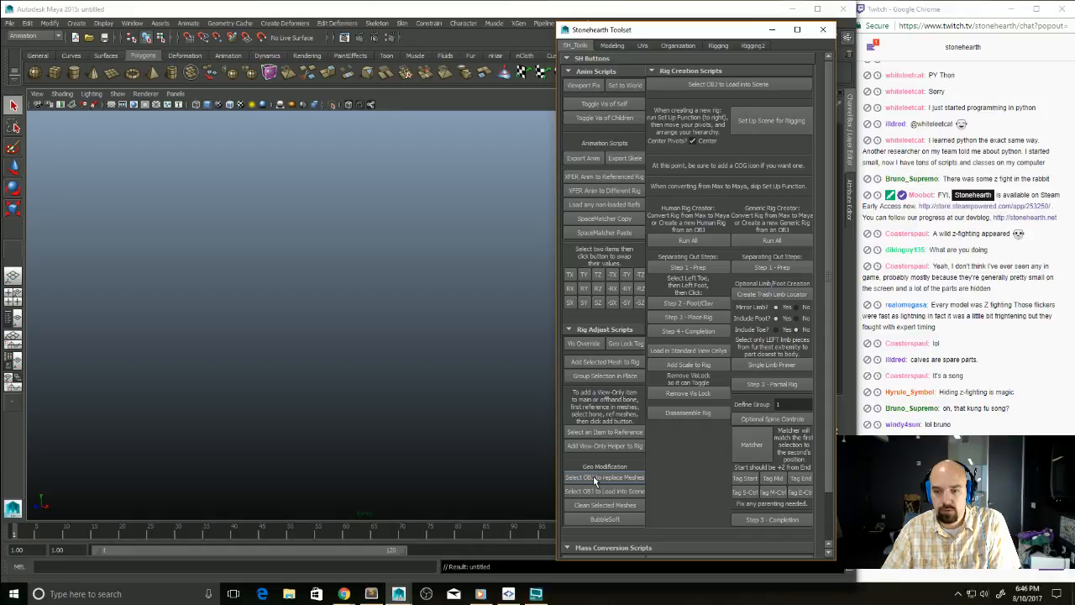
left_click(619, 434)
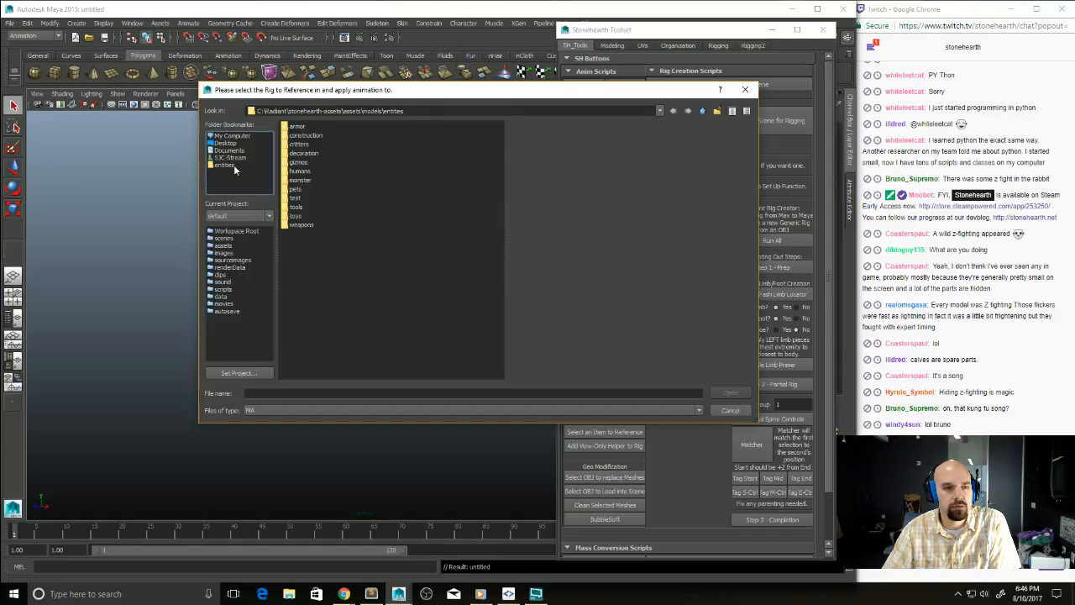
left_click(236, 166)
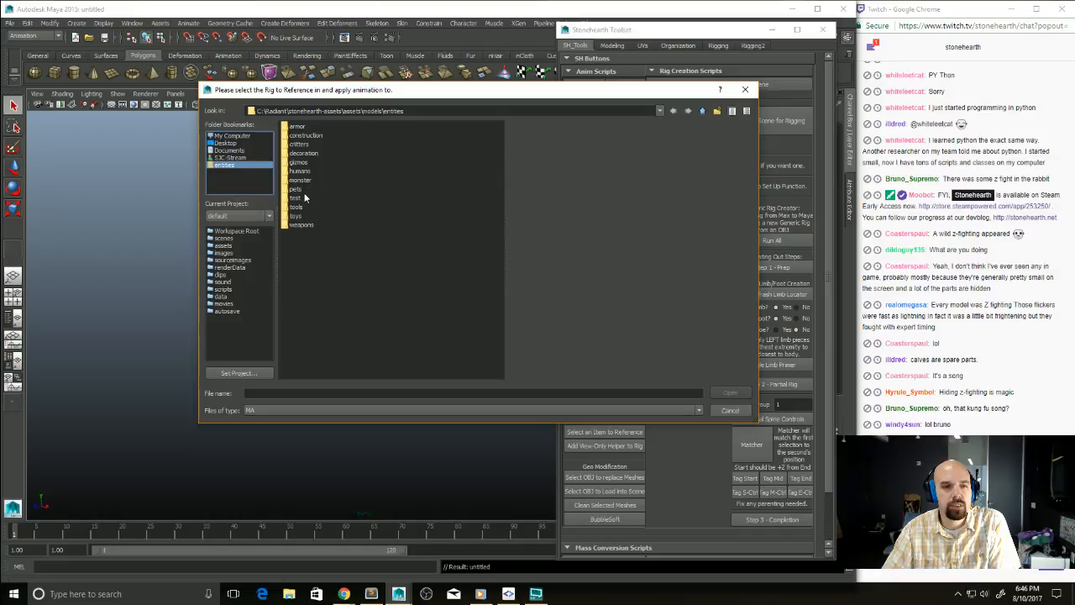
double_click(301, 145)
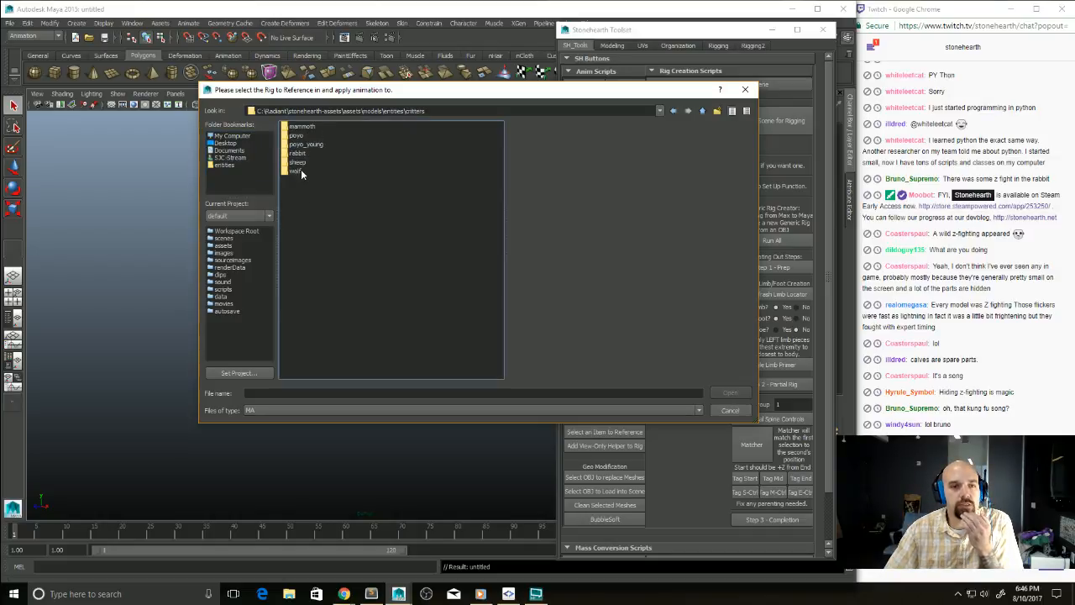
double_click(302, 172)
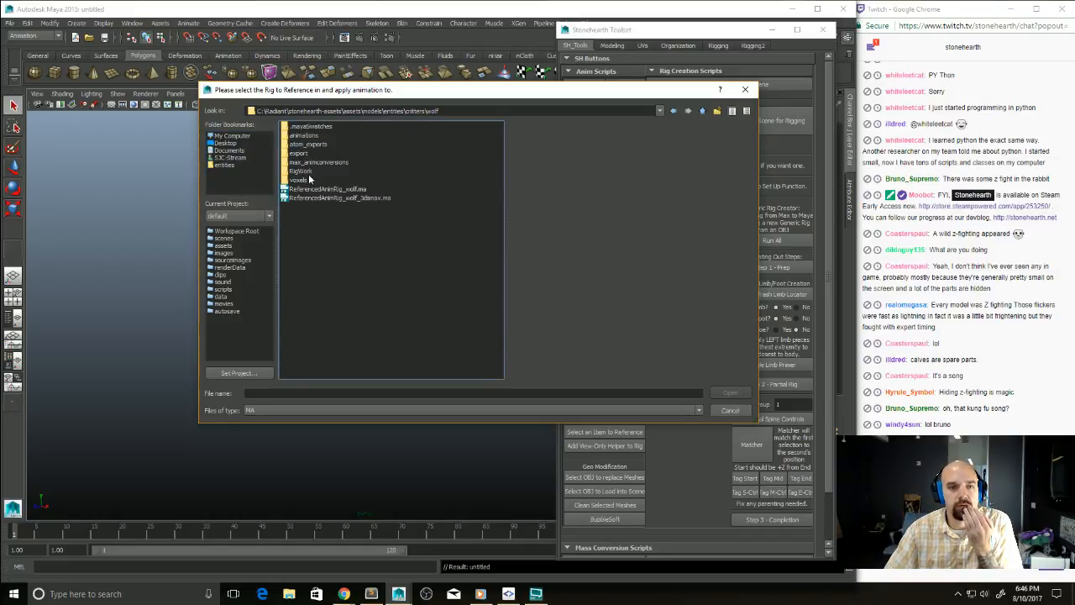
double_click(311, 171)
double_click(356, 190)
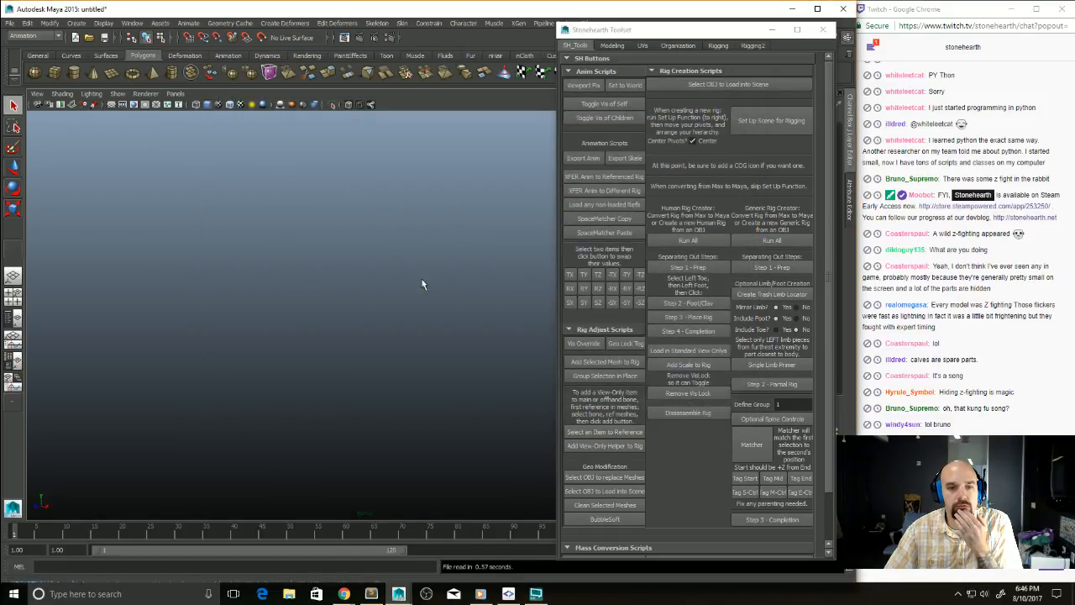
Step: Apply the Stonehearth Toolset's Viewport Fix to display the referenced wolf textured, and close the toolset
scroll(420, 312, "down", 4)
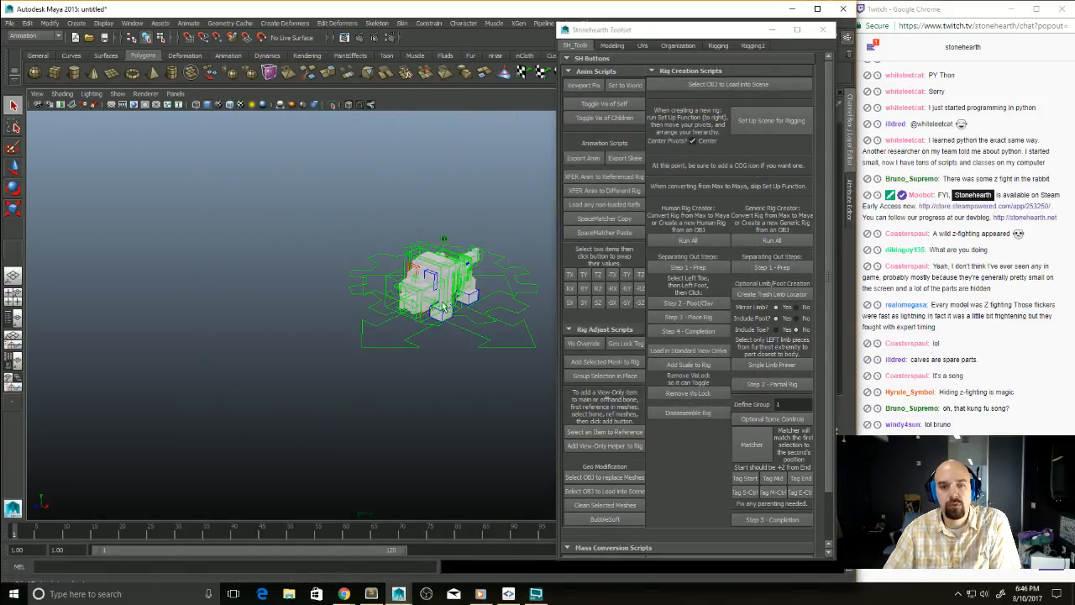
mouse_move(439, 306)
left_mouse_down("alt")
mouse_move(471, 234)
mouse_move(445, 269)
left_mouse_up("alt")
left_click(585, 83)
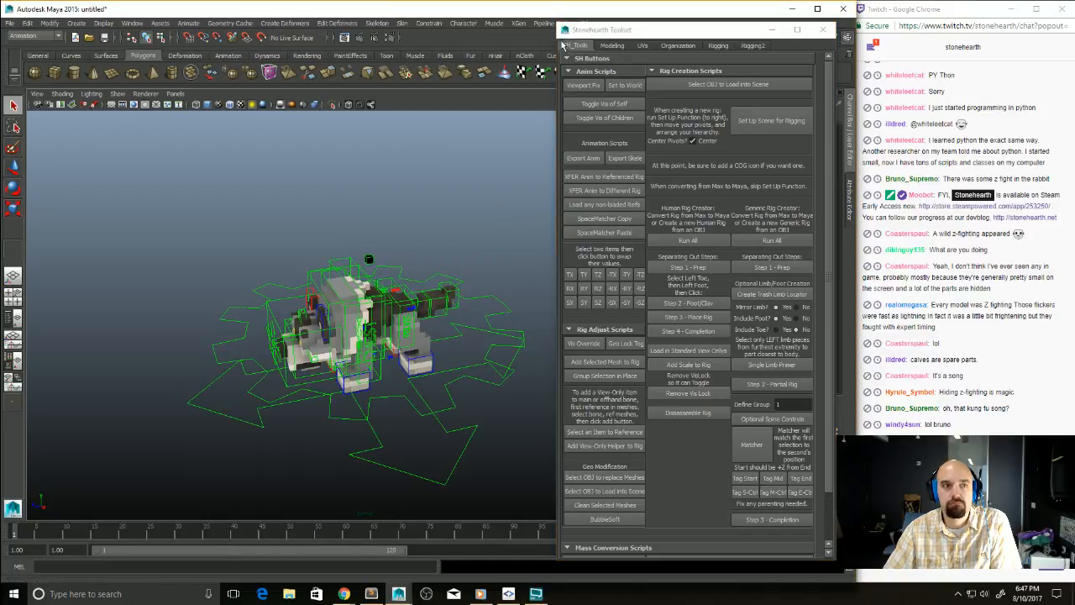
left_click(823, 29)
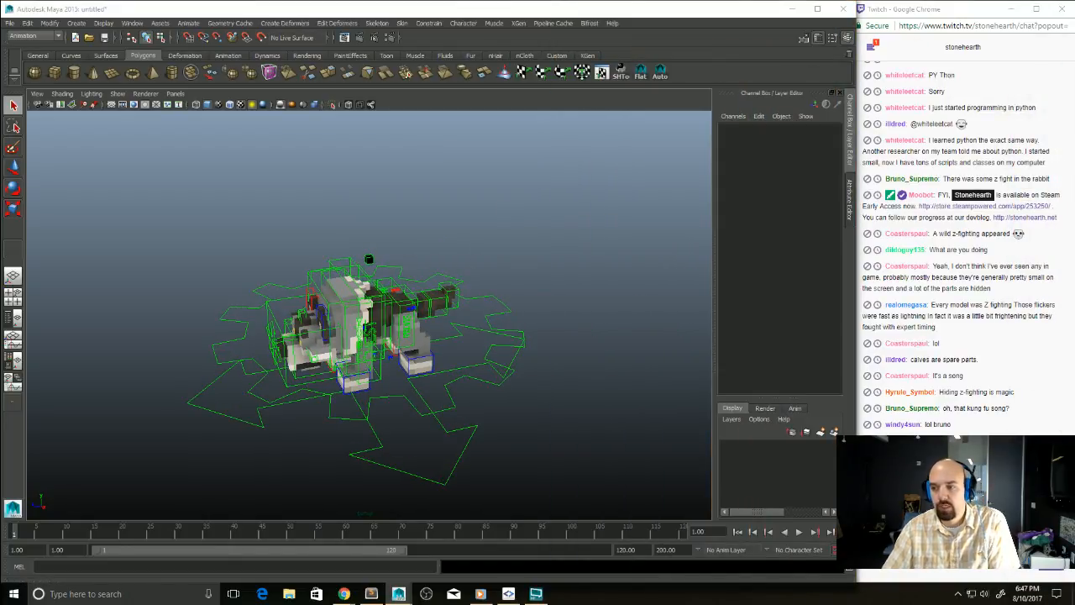
Step: Select the pelvis control and review the referenced rig's groups in a widened Outliner before returning to the full perspective view
scroll(476, 283, "up", 5)
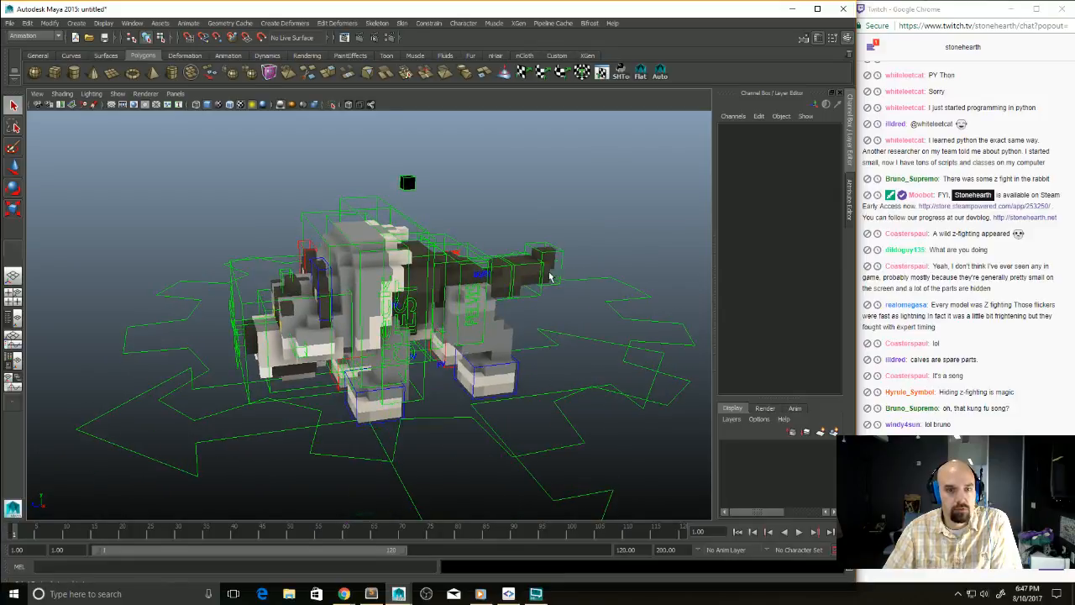
left_click(476, 315)
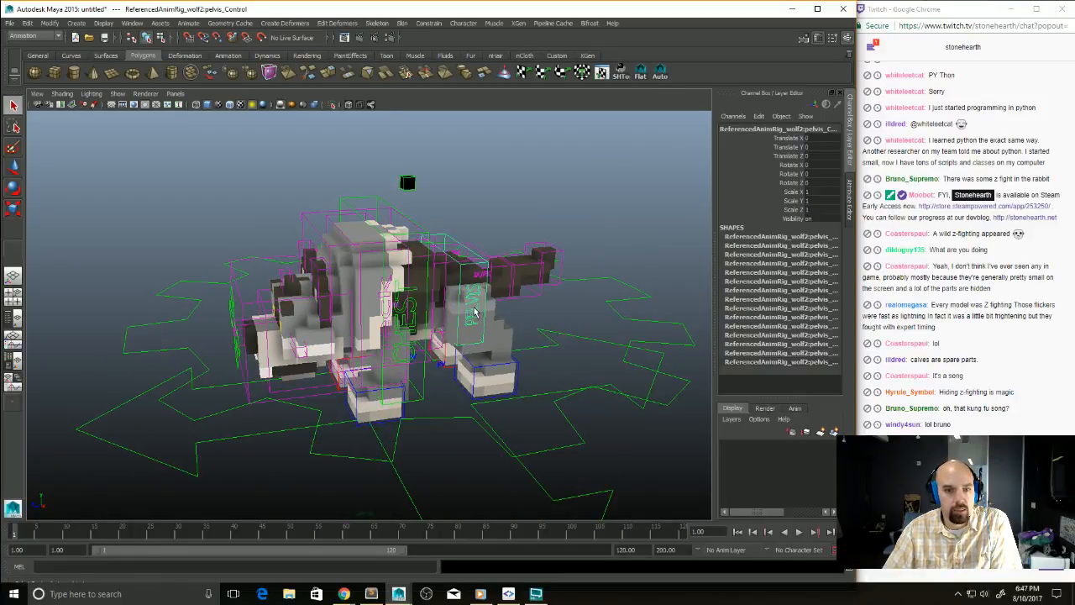
left_click(17, 317)
left_click_drag(165, 235, 274, 241)
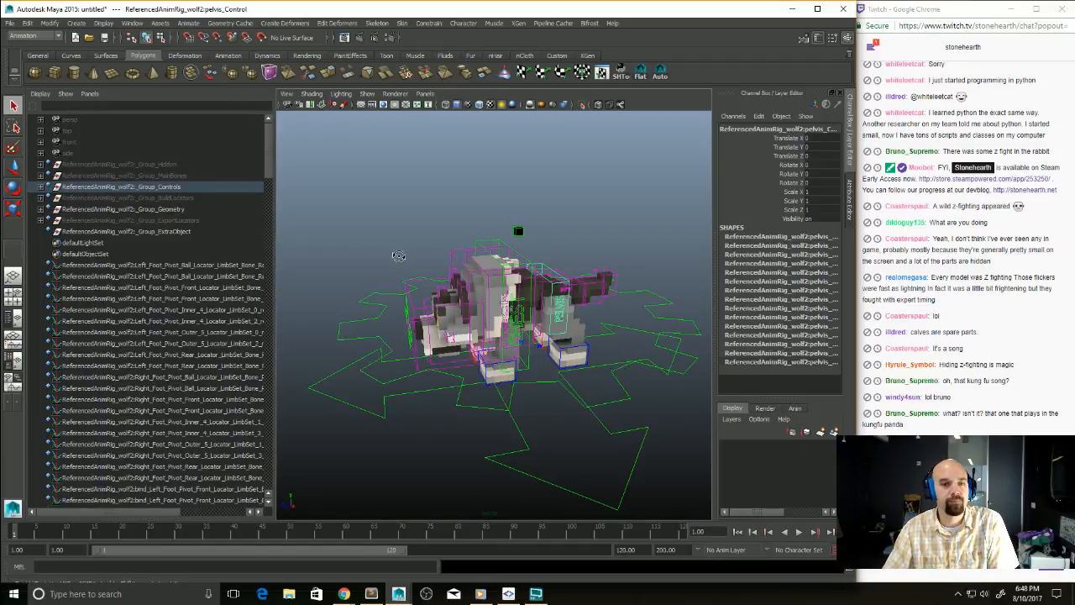
left_click_drag(396, 252, 412, 271, "alt")
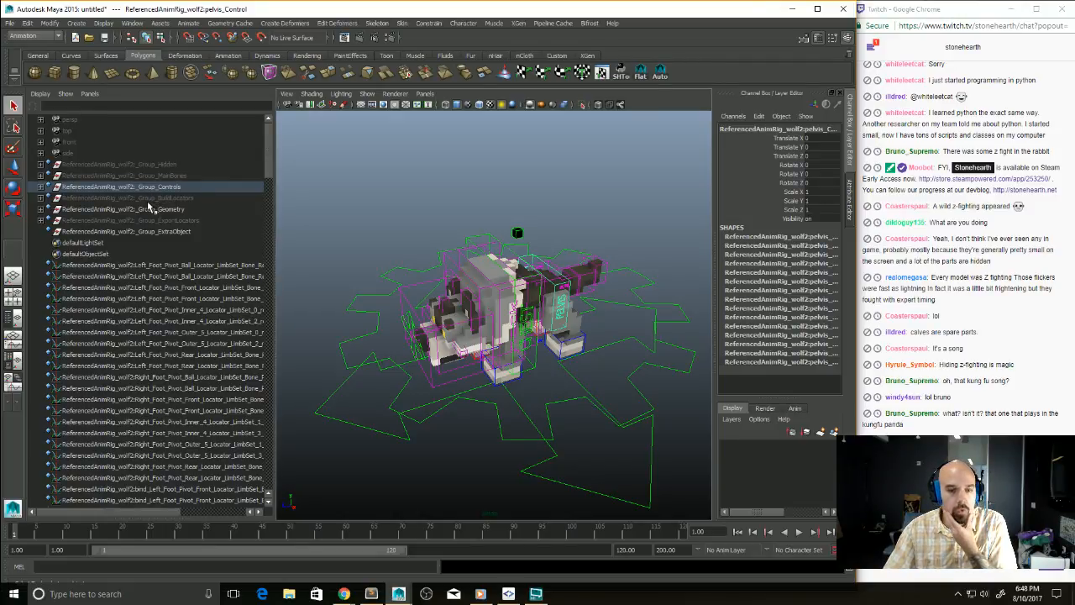
key("space")
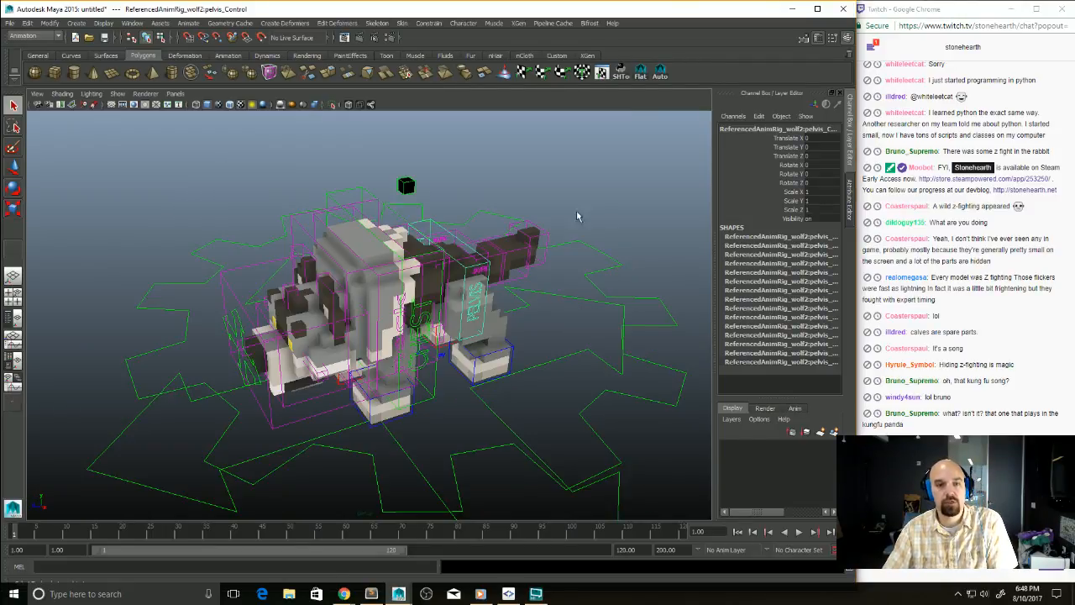
Step: Select all of the referenced wolf rig's controls and set a key on them at frame 1
scroll(641, 263, "down", 2)
left_click_drag(605, 193, 209, 447)
scroll(356, 368, "up", 2)
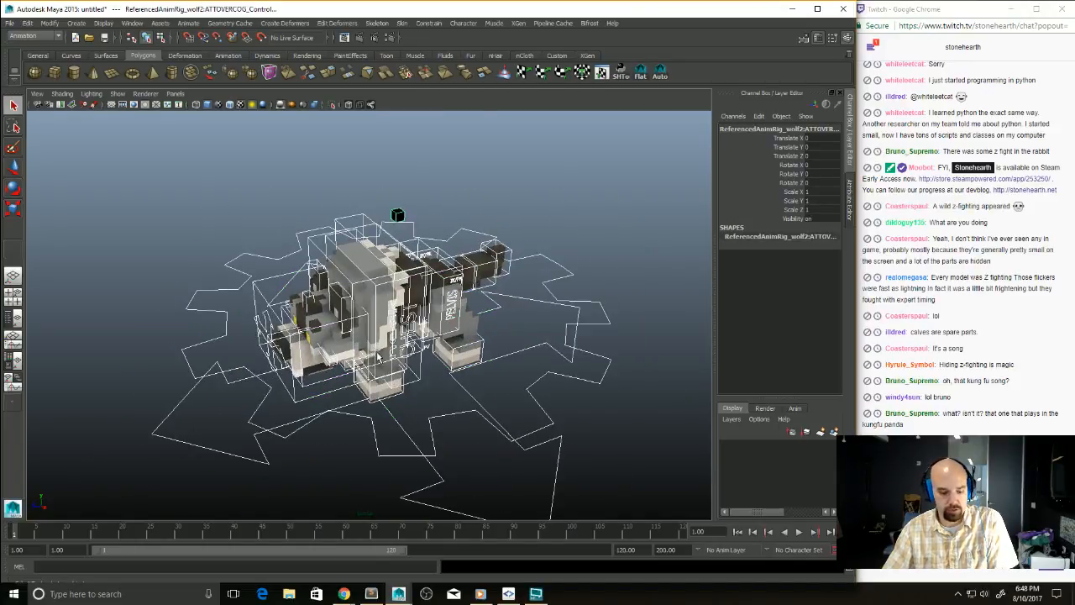
key("s")
Step: Lower the right back paw control by setting its Translate Y to -1
scroll(386, 355, "up", 3)
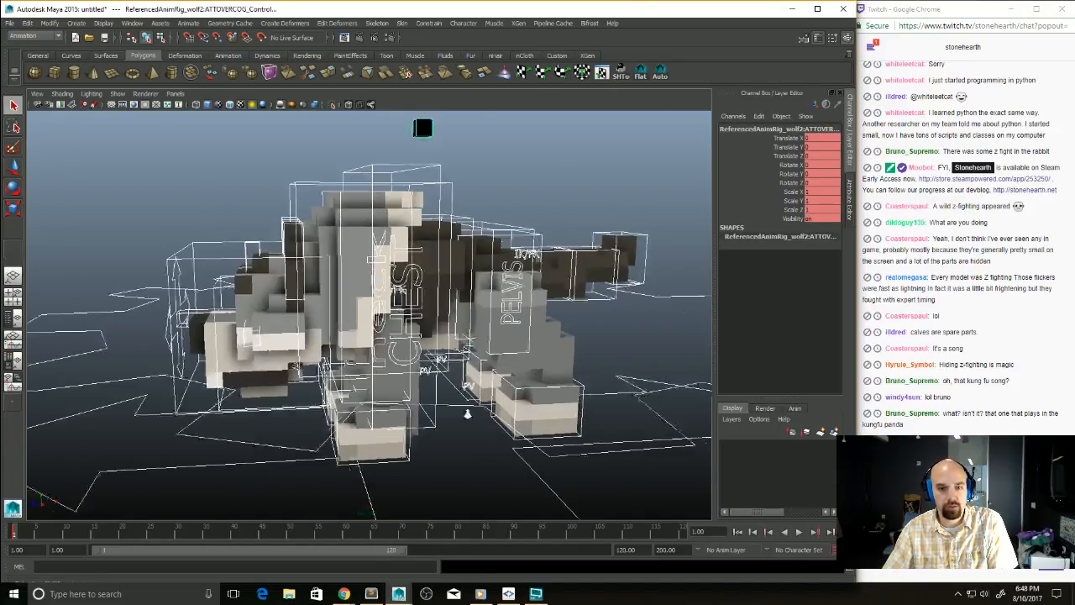
scroll(404, 351, "up", 2)
left_click(437, 332)
scroll(441, 345, "up", 3)
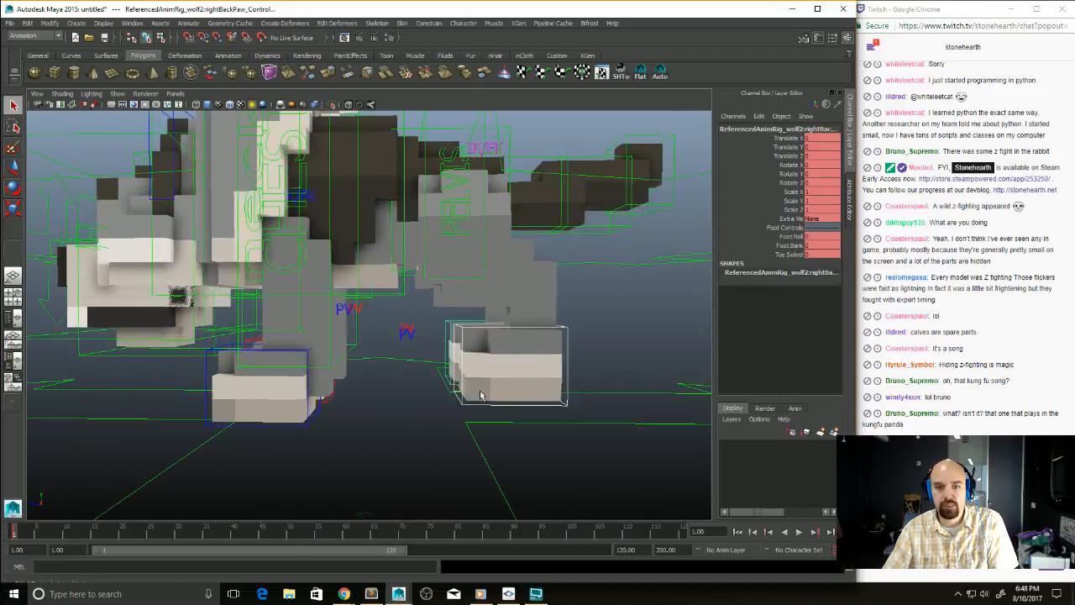
mouse_move(451, 367)
left_mouse_down("alt")
mouse_move(441, 362)
mouse_move(425, 379)
mouse_move(456, 356)
left_mouse_up("alt")
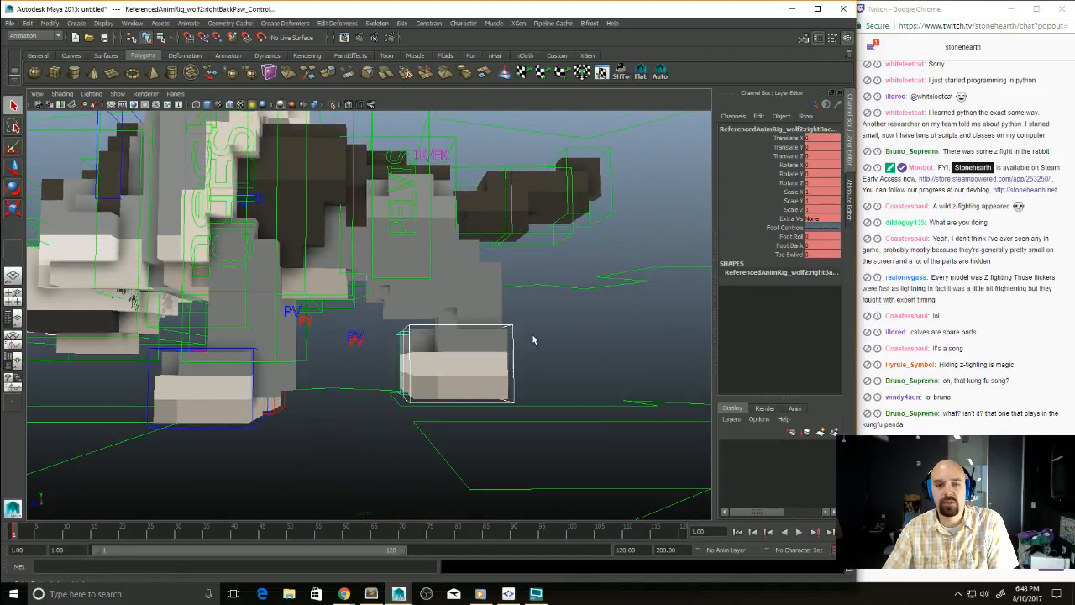
key("w")
left_click_drag(574, 351, 559, 338, "alt")
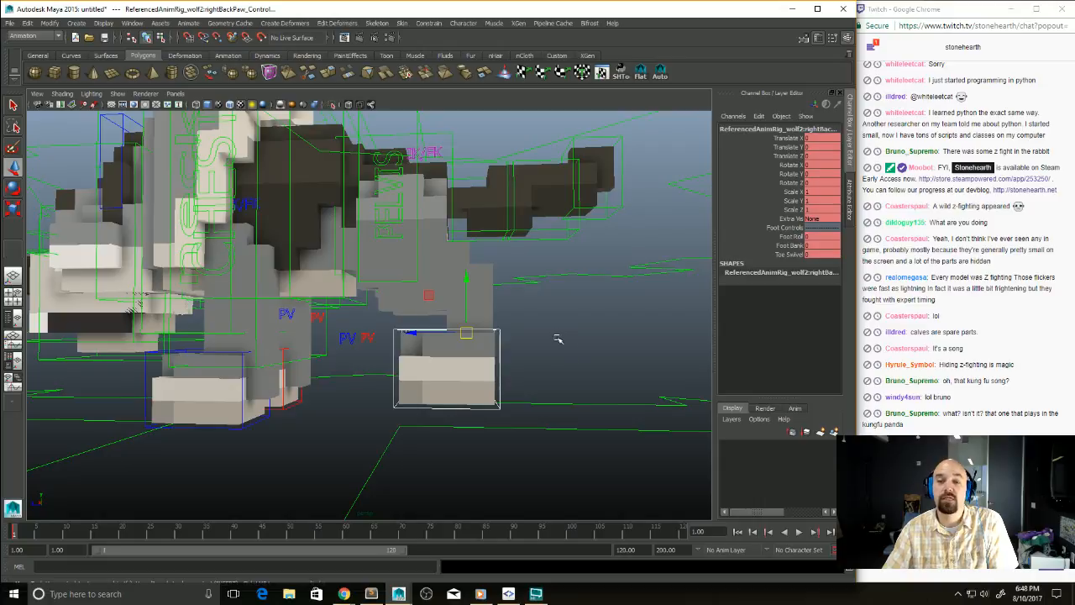
left_click_drag(468, 278, 467, 282)
left_click(826, 148)
type("-1")
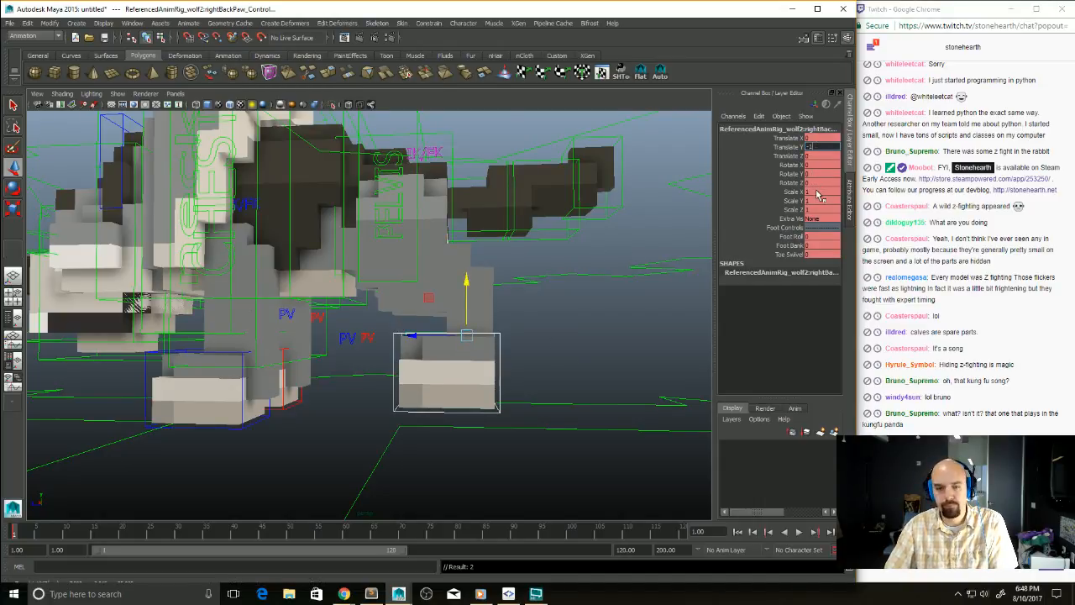
key("Return")
left_click_drag(420, 389, 458, 370, "alt")
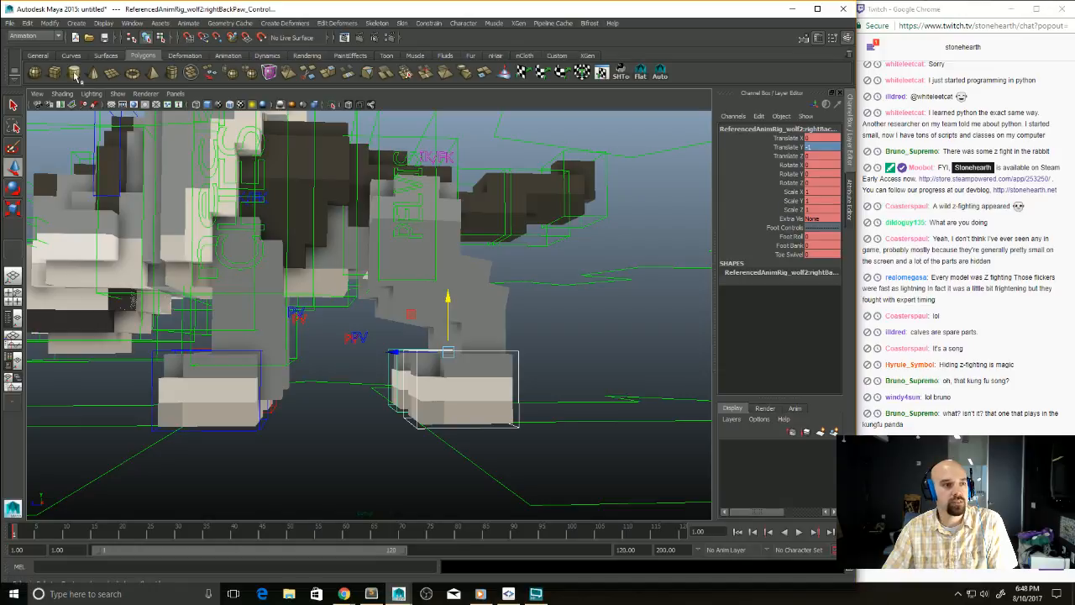
Step: Create a polygon plane under the wolf and scale it uniformly to about 243 as a large ground surface
left_click(107, 73)
right_click_drag(546, 440, 223, 338, "alt")
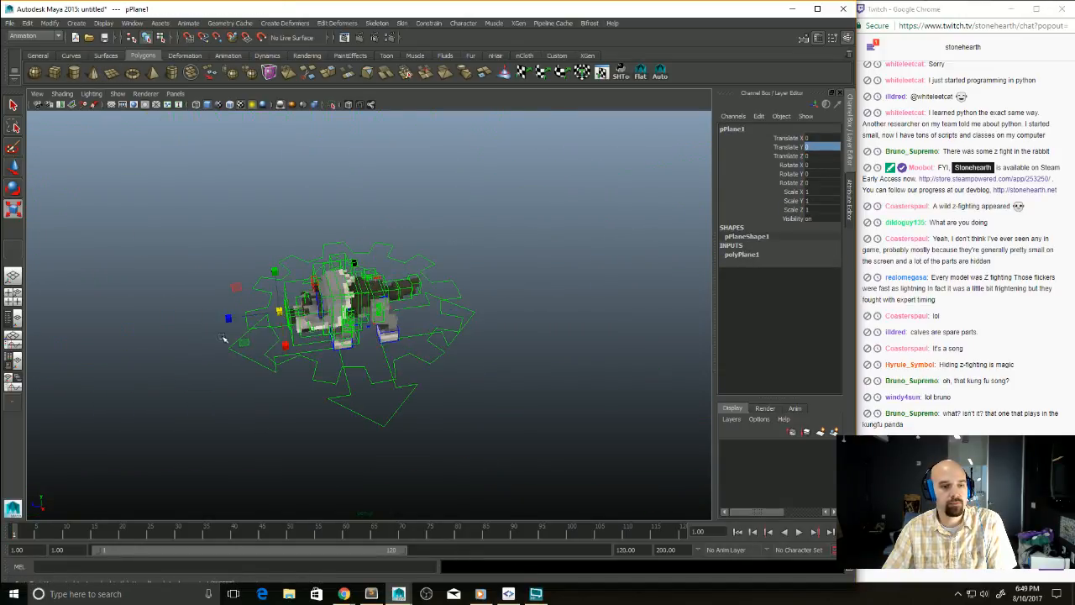
left_click_drag(280, 308, 512, 324)
right_click_drag(512, 324, 576, 372, "alt")
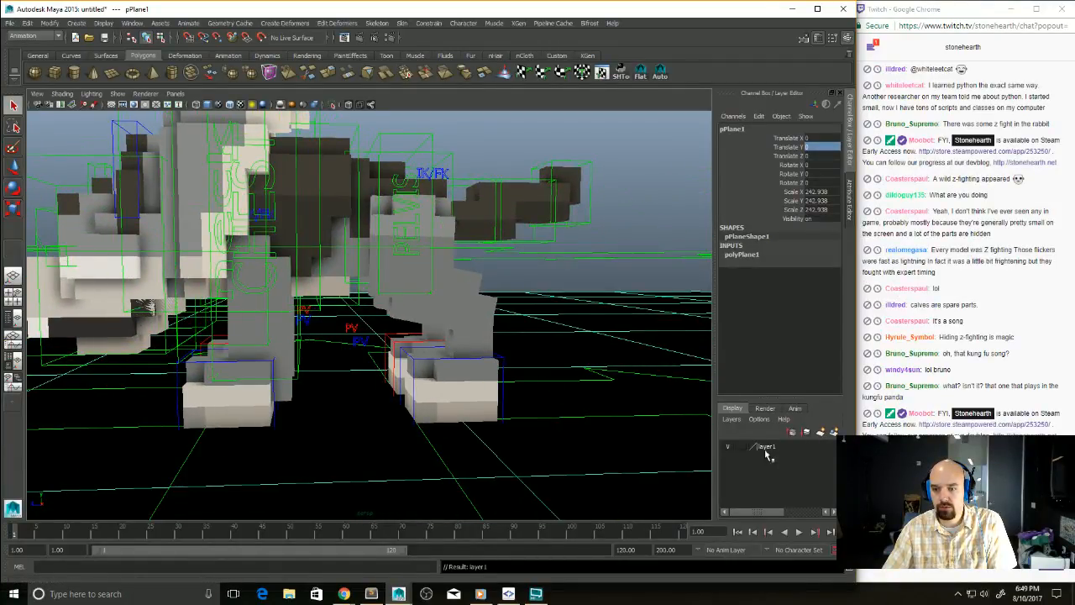
Step: Name the new display layer ground and add the selected plane to it
double_click(766, 447)
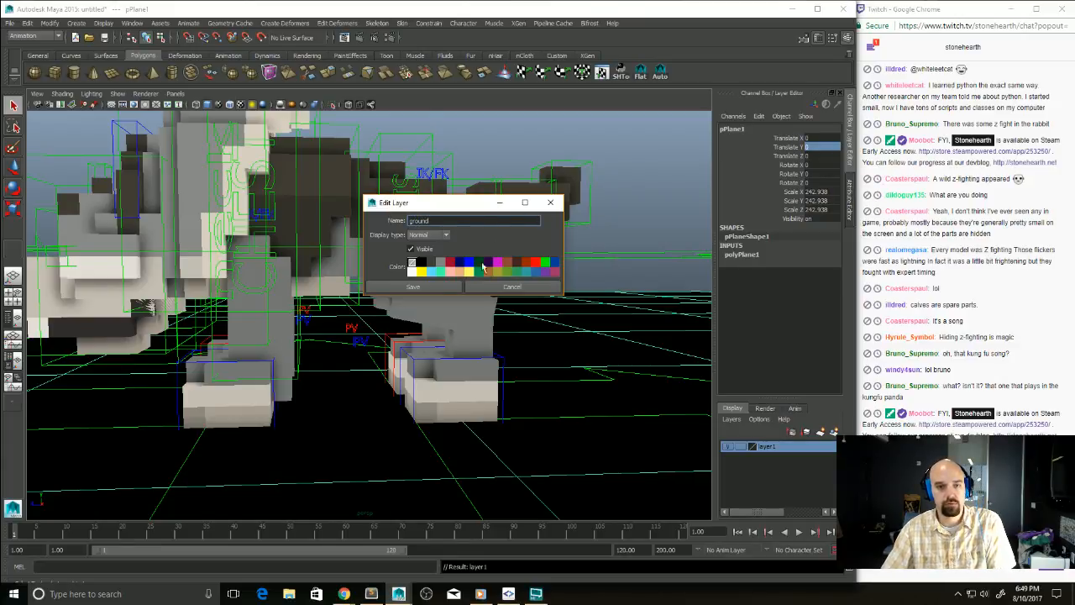
left_click(433, 288)
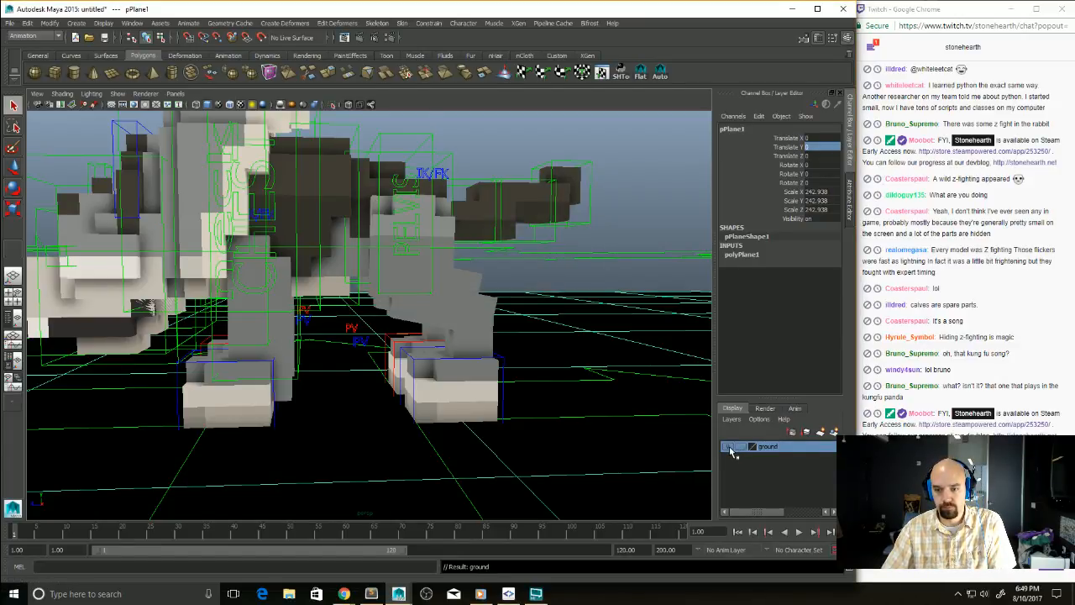
right_click(782, 454)
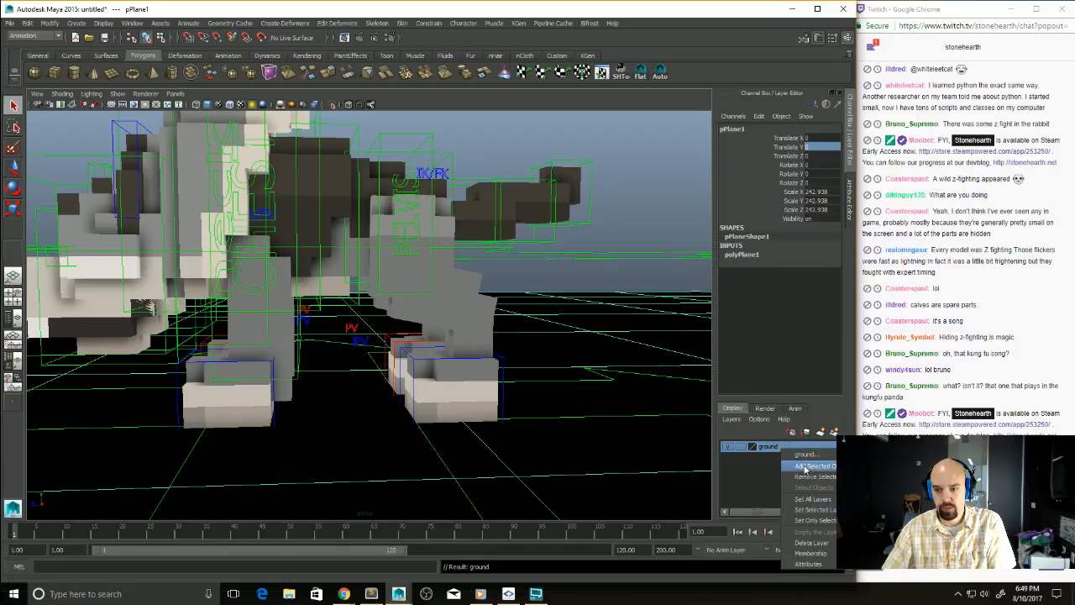
left_click(803, 464)
Step: Set the ground layer to reference display so the plane cannot be selected, and clear the selection
left_click(731, 451)
left_click(732, 451)
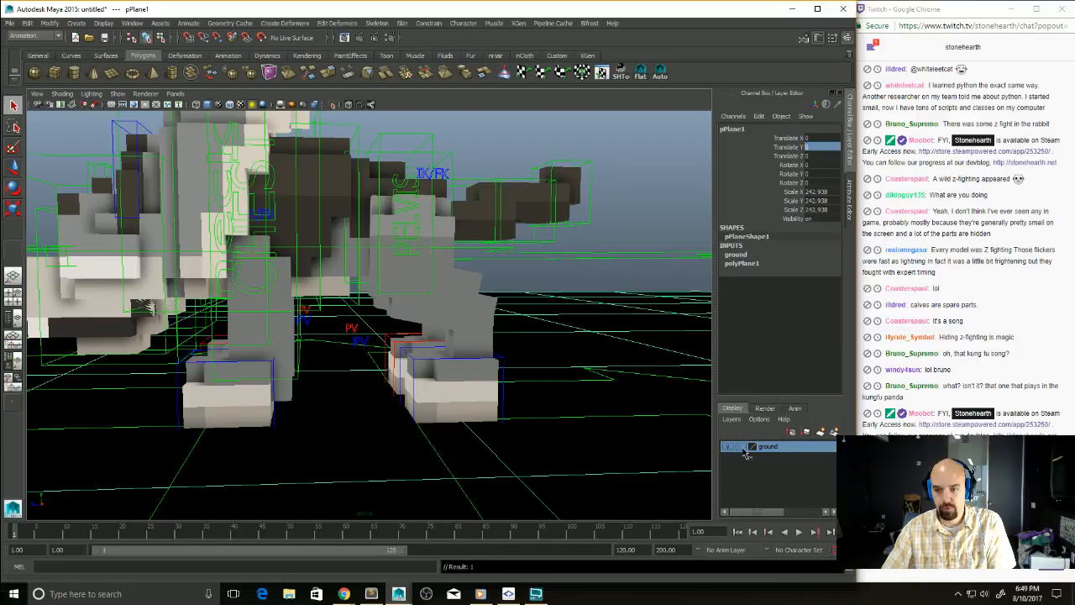
left_click(734, 452)
left_click(736, 453)
left_click(645, 345)
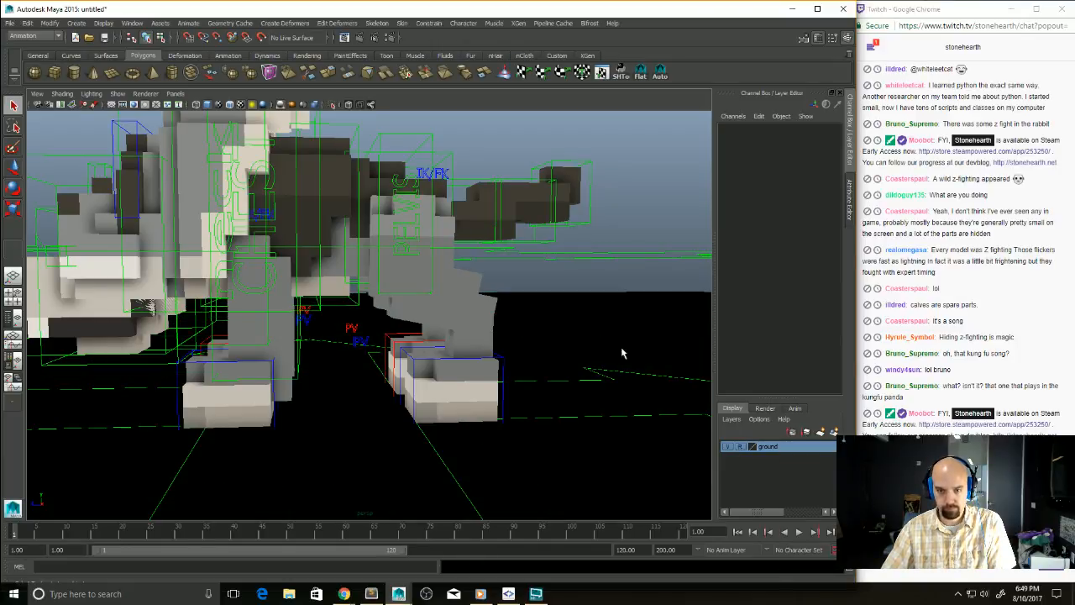
Step: Try the right back paw control at Translate Y 0, compare the paw with the ground plane, and undo the change
left_click_drag(602, 317, 460, 362, "alt")
left_click(414, 355)
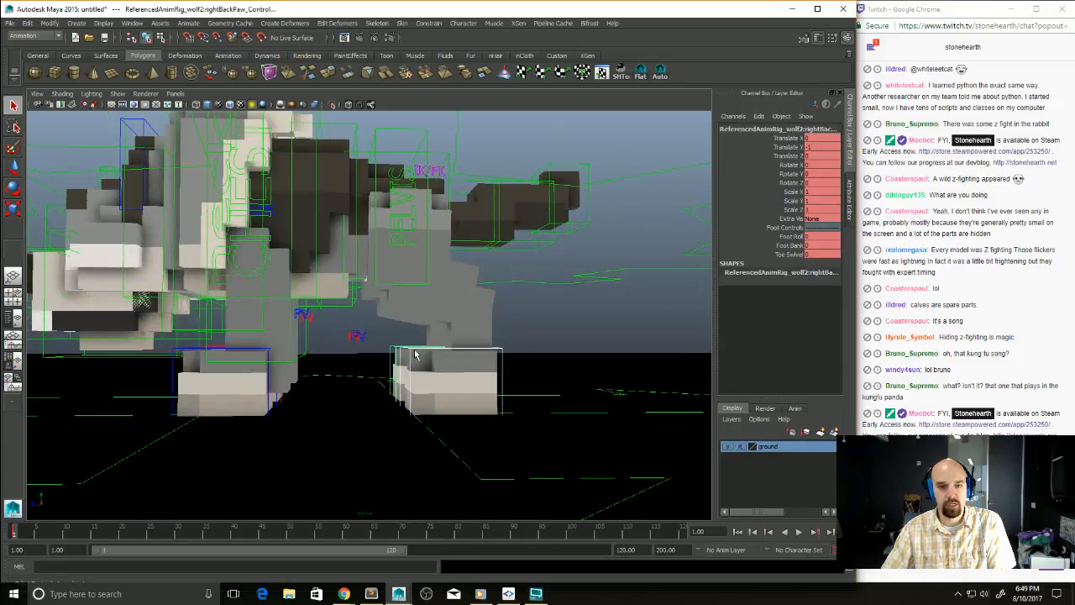
key("Return")
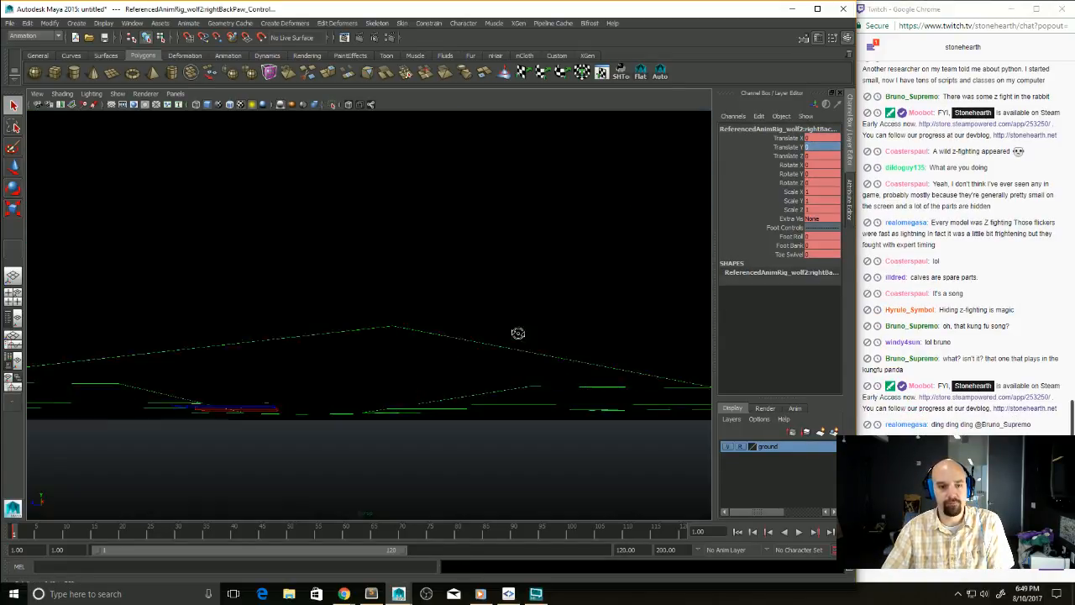
mouse_move(516, 333)
left_mouse_down("alt")
mouse_move(439, 334)
mouse_move(509, 347)
left_mouse_up("alt")
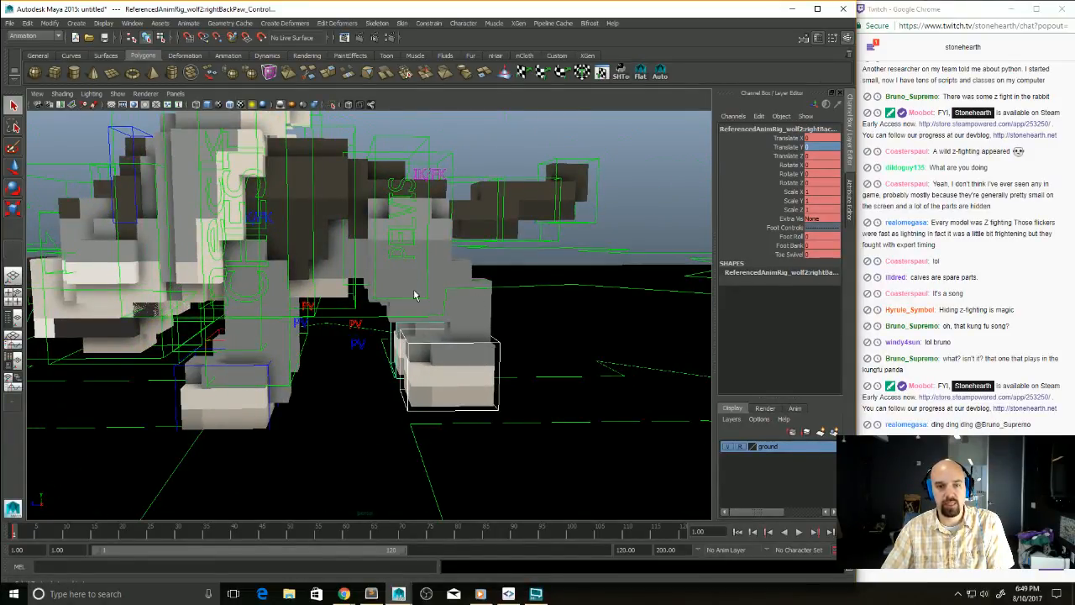
left_click_drag(472, 357, 442, 328, "alt")
key("ctrl+z")
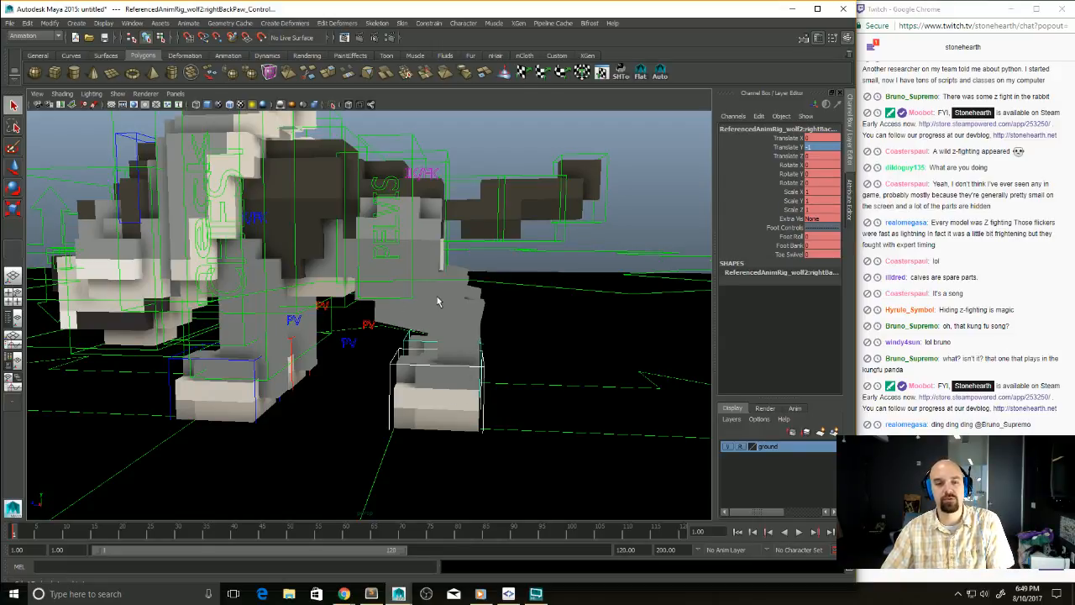
Step: Select the chest and pelvis controls together and lower them to about -0.907 in Translate Y
left_click_drag(437, 301, 502, 210, "alt")
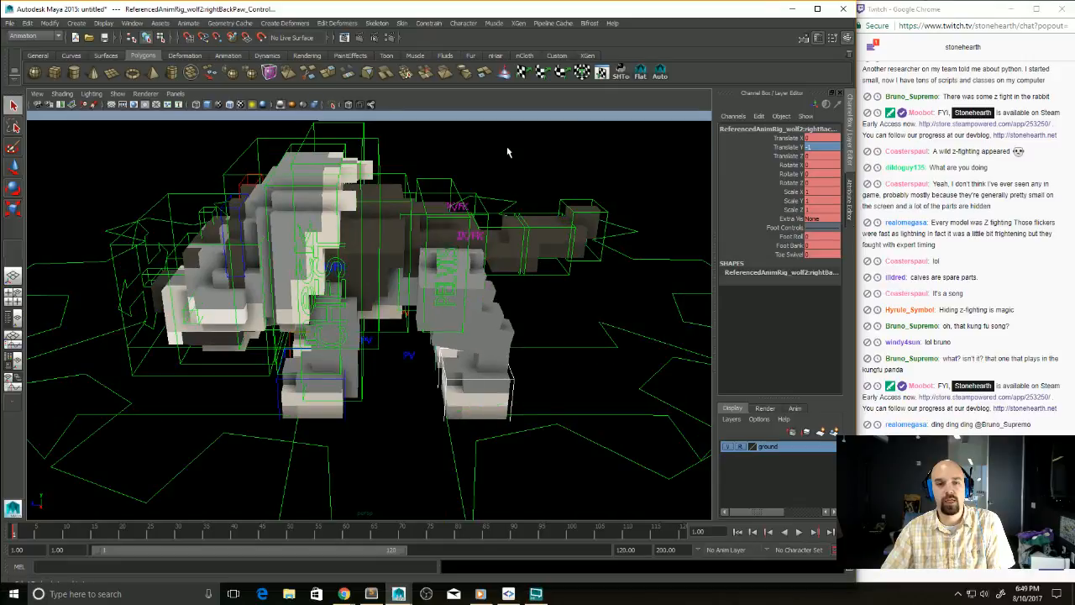
scroll(506, 181, "up", 8)
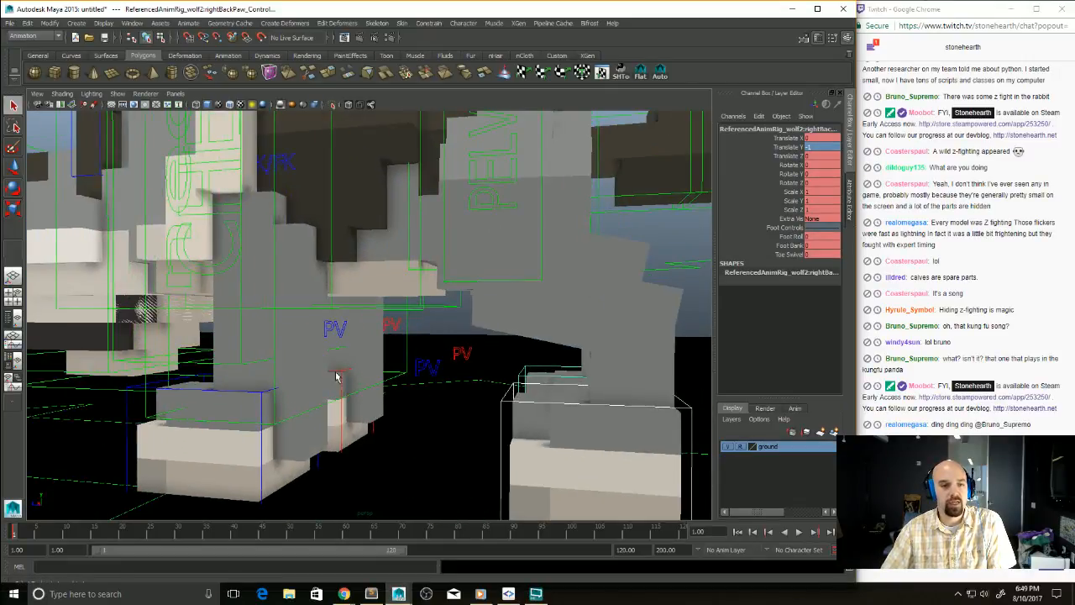
left_click_drag(336, 377, 312, 336, "alt")
left_click(298, 251)
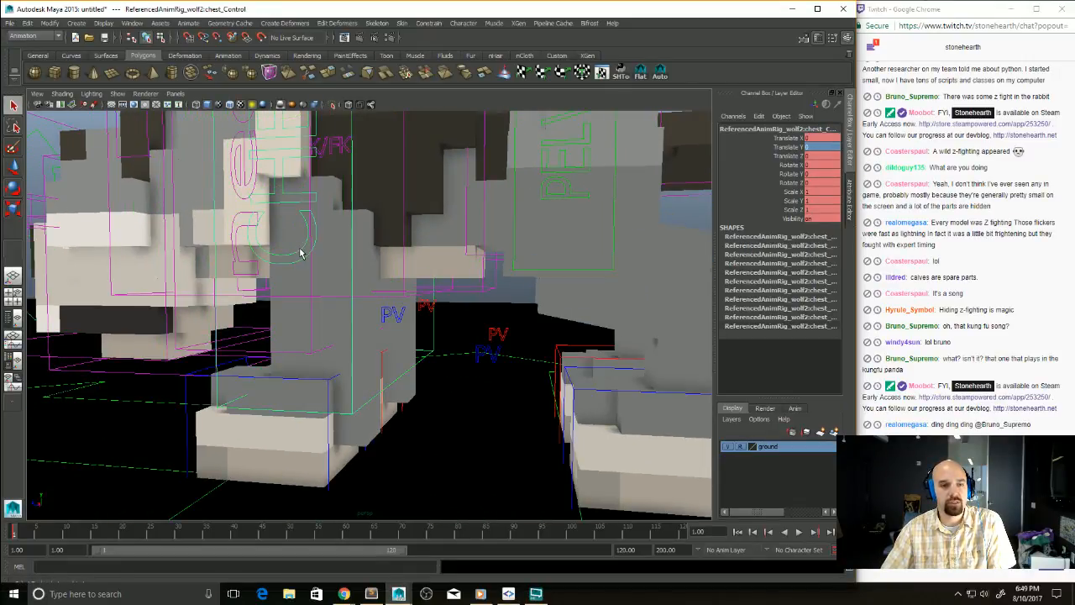
left_click_drag(298, 251, 372, 300, "alt")
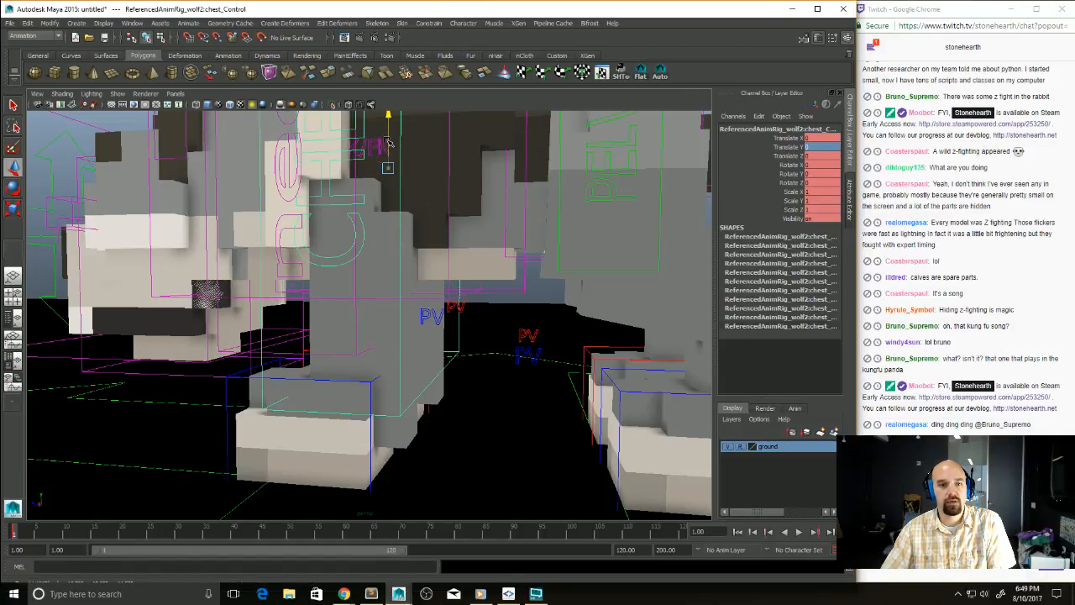
left_click_drag(388, 143, 575, 159)
left_click(558, 209)
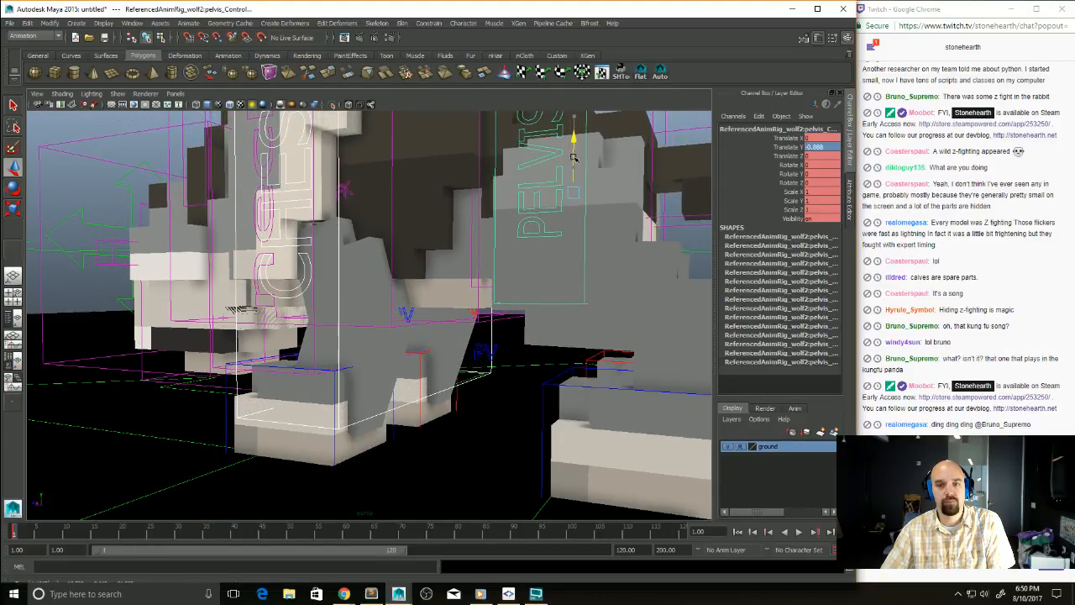
left_click_drag(593, 243, 567, 280, "alt")
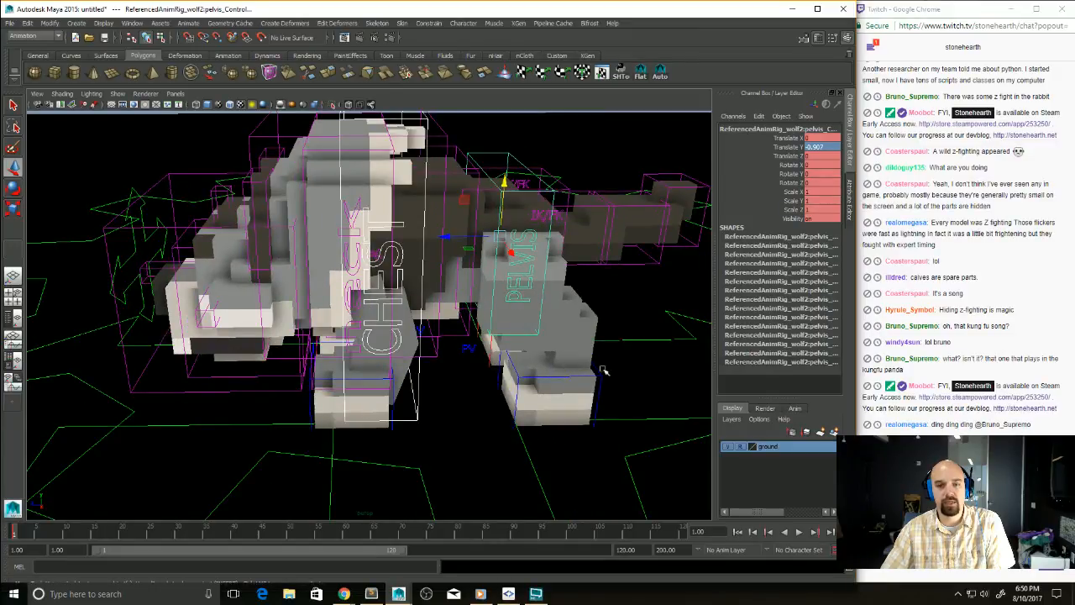
Step: Examine the lowered wolf's legs and paws against the ground, selecting the head control for rotation and deselecting it
left_click_drag(580, 392, 564, 308, "alt")
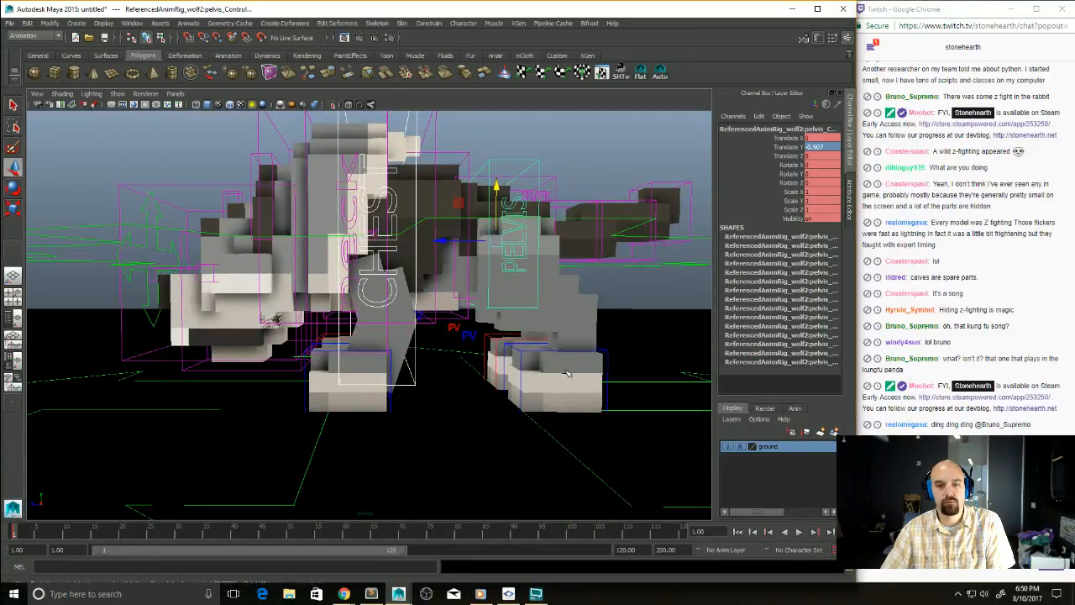
left_click_drag(574, 378, 504, 185, "alt")
mouse_move(296, 243)
left_mouse_down("alt")
mouse_move(221, 272)
mouse_move(294, 249)
left_mouse_up("alt")
left_click(315, 242)
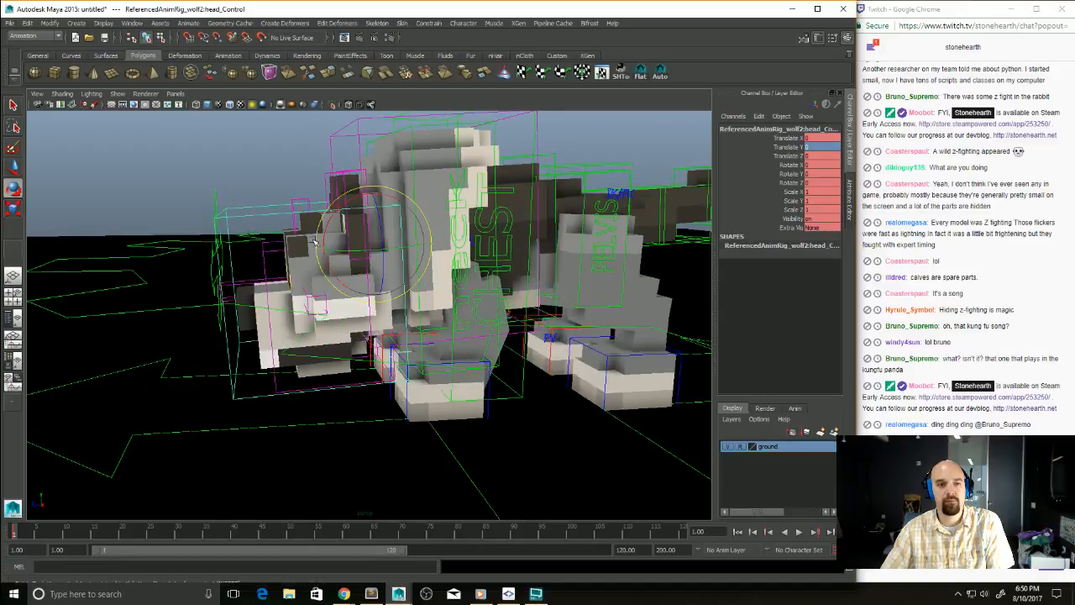
left_click(288, 192)
scroll(289, 192, "down", 3)
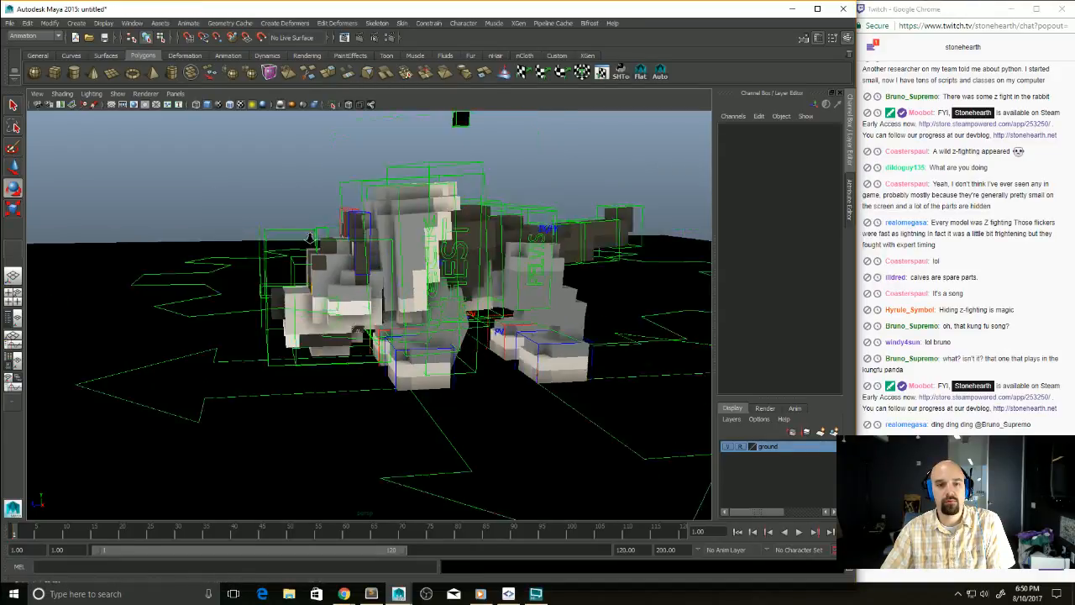
left_click_drag(288, 227, 396, 284, "alt")
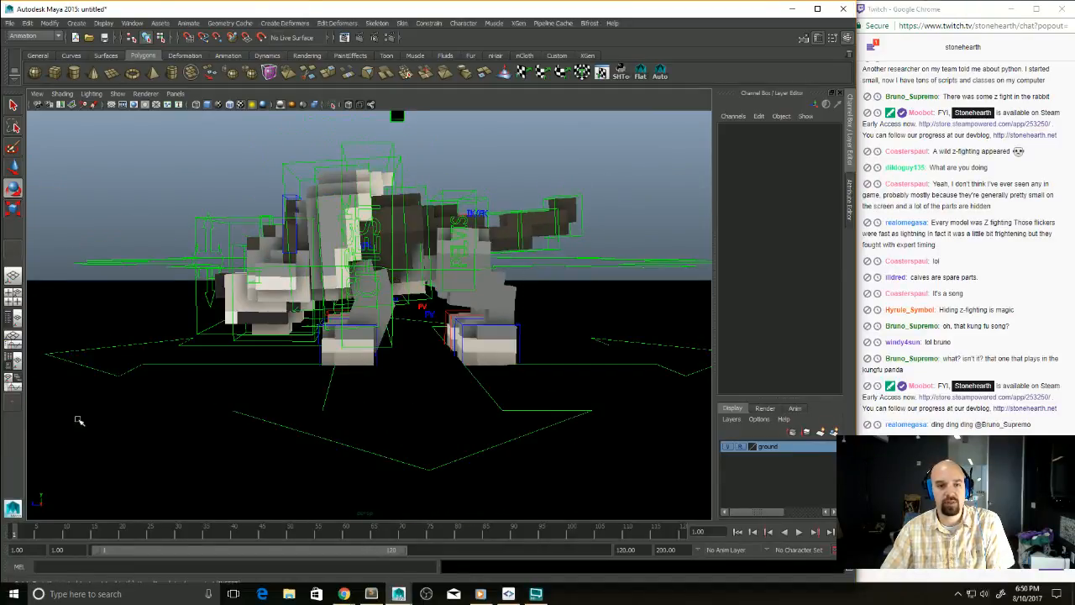
Step: Select all the rig's controls, key the lowered pose at frame 120, and delete that key
left_click_drag(79, 420, 588, 143)
left_click_drag(151, 332, 279, 372, "alt")
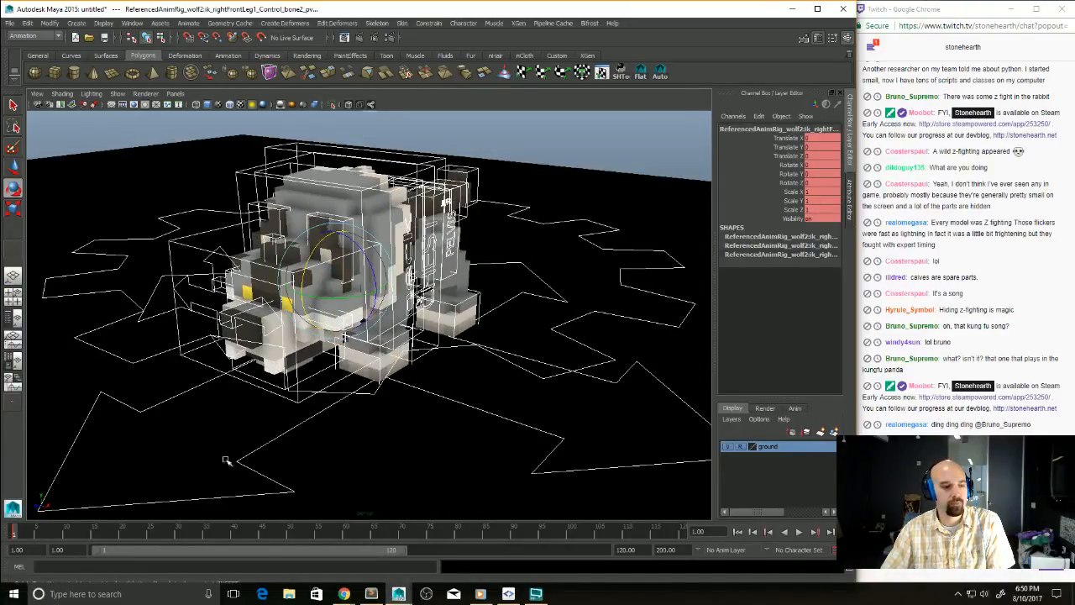
key("alt+v")
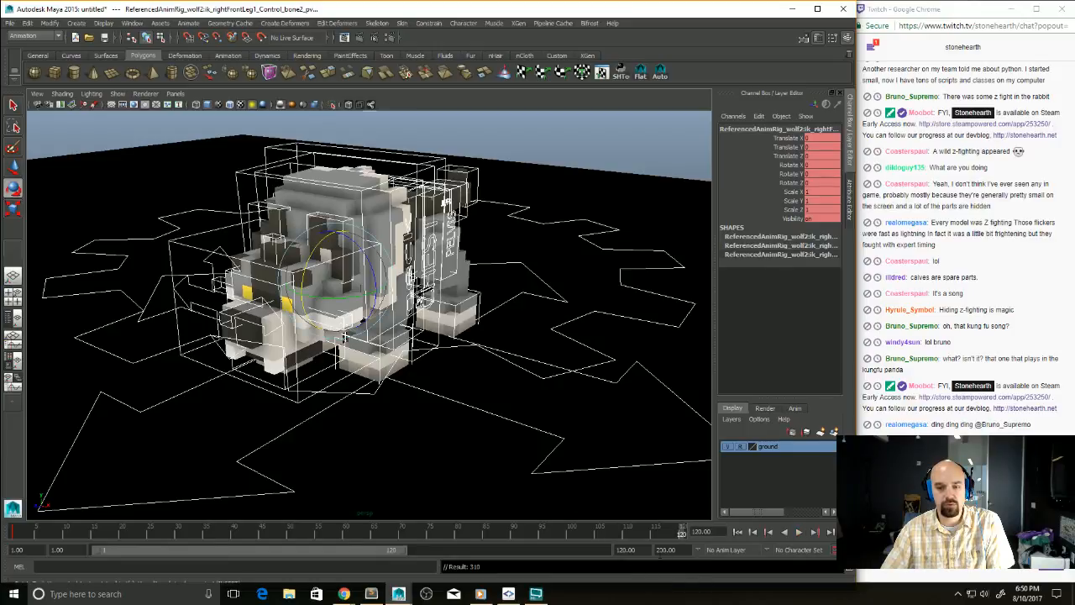
left_click_drag(174, 511, 681, 571, "alt")
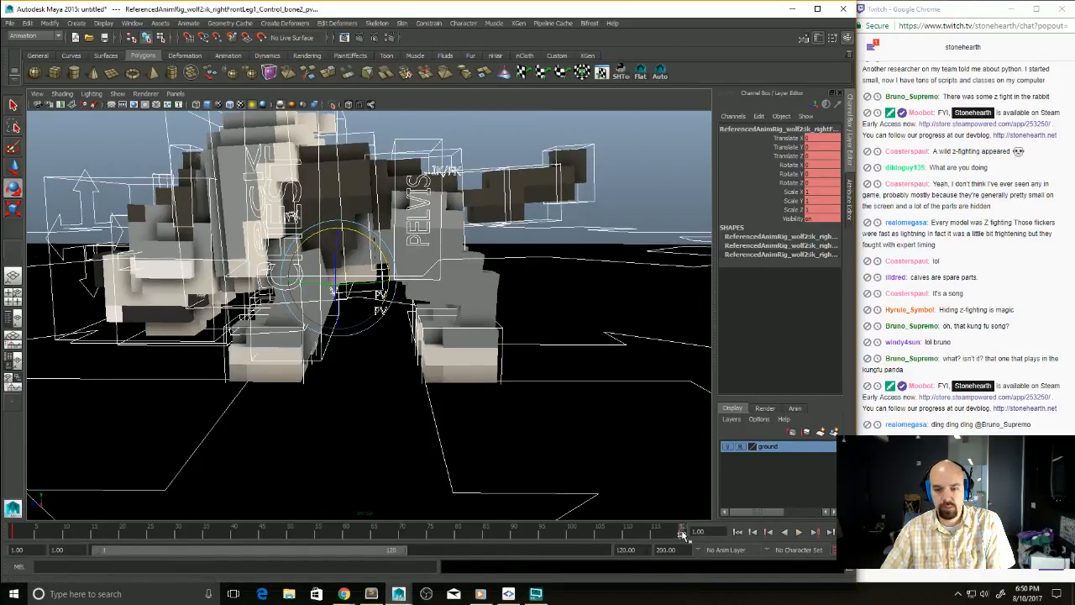
right_click(682, 534)
left_click(714, 409)
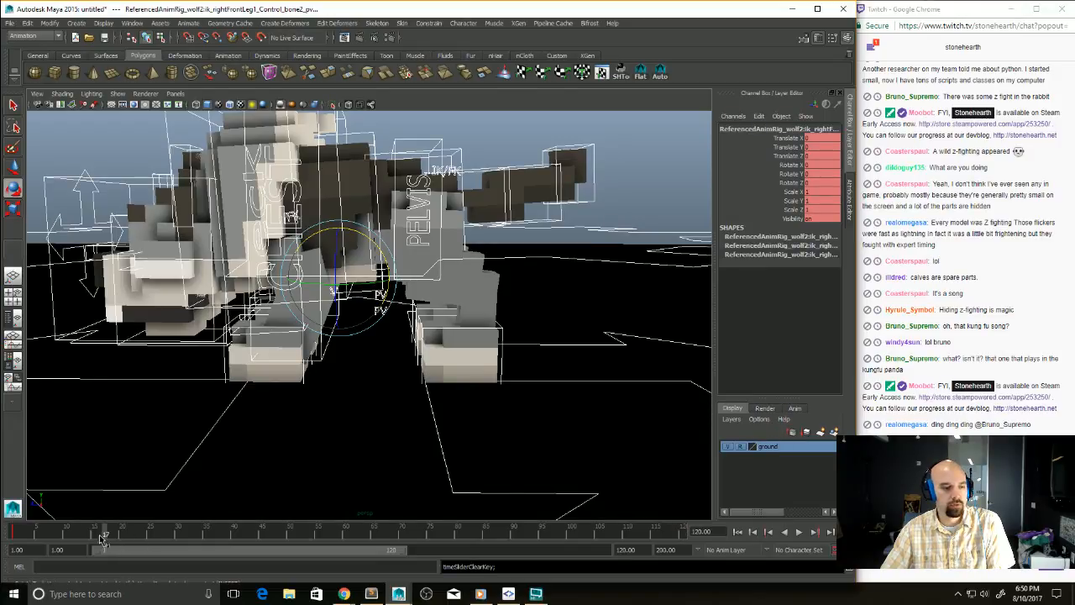
Step: Select the chest control at frame 10, shift it sideways to about 0.654 in Translate X, and key it
left_click_drag(103, 537, 68, 542)
left_click_drag(250, 462, 412, 354, "alt")
key("q")
left_click(420, 302)
left_click_drag(461, 327, 415, 324, "alt")
left_click_drag(364, 384, 507, 377, "alt")
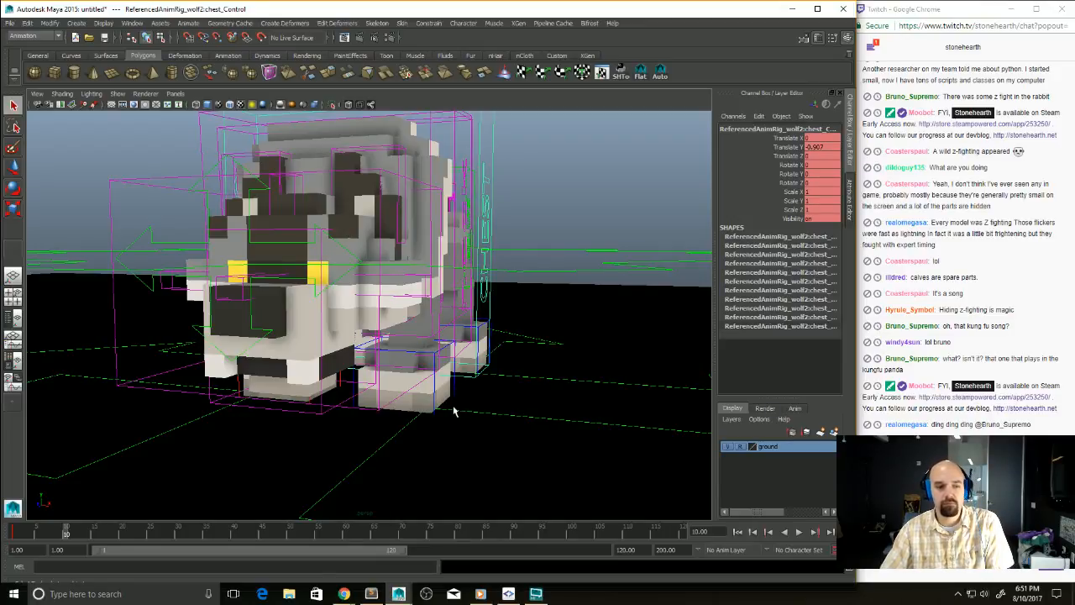
left_click_drag(249, 457, 237, 476, "alt")
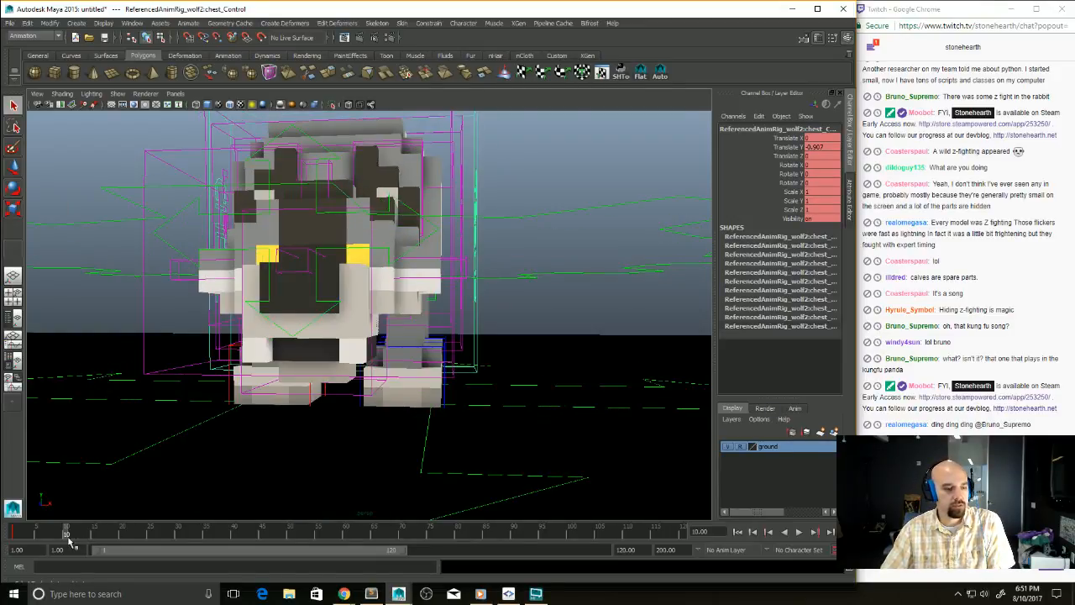
left_click_drag(68, 537, 61, 536)
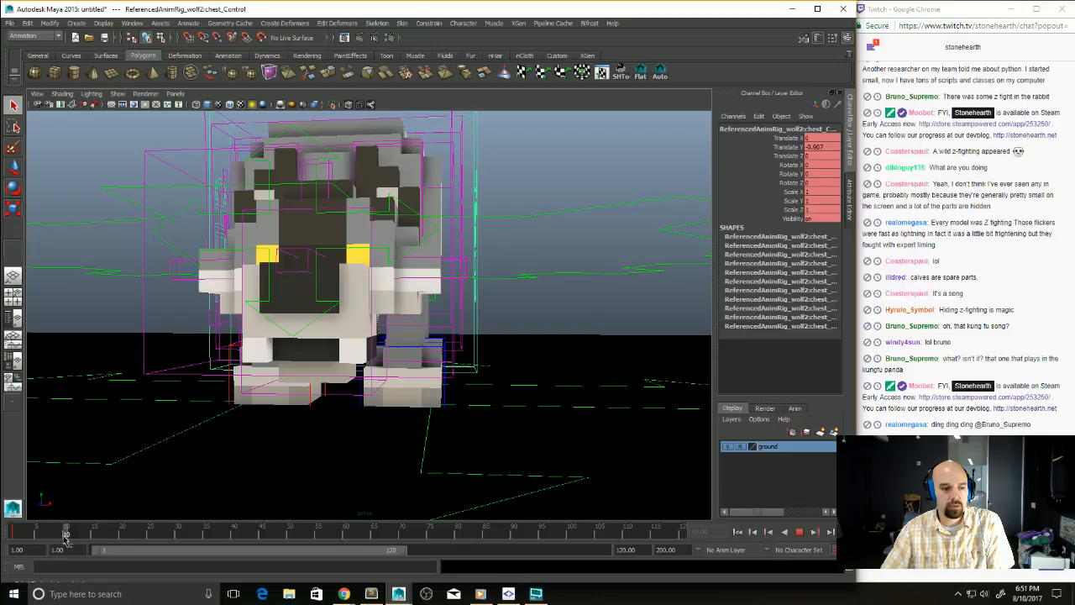
left_click_drag(214, 481, 420, 289, "alt")
key("w")
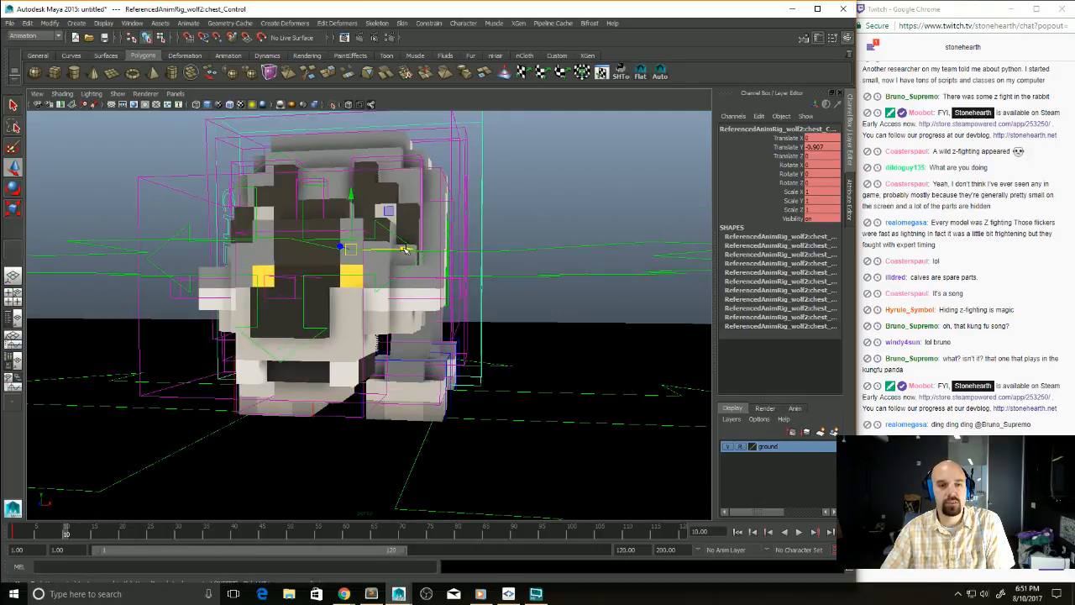
left_click_drag(404, 249, 488, 329)
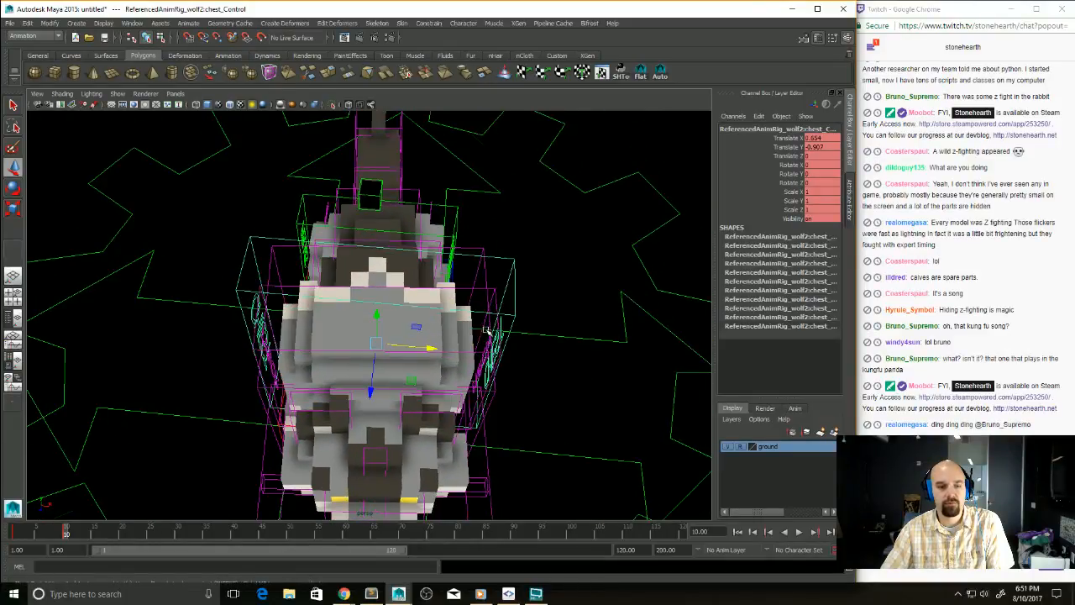
left_click_drag(289, 418, 455, 379, "alt")
Step: Key the chest control centred sideways at frames 20 and 40, and at about -0.751 in Translate X at frame 30
left_click(57, 532)
left_click(123, 532)
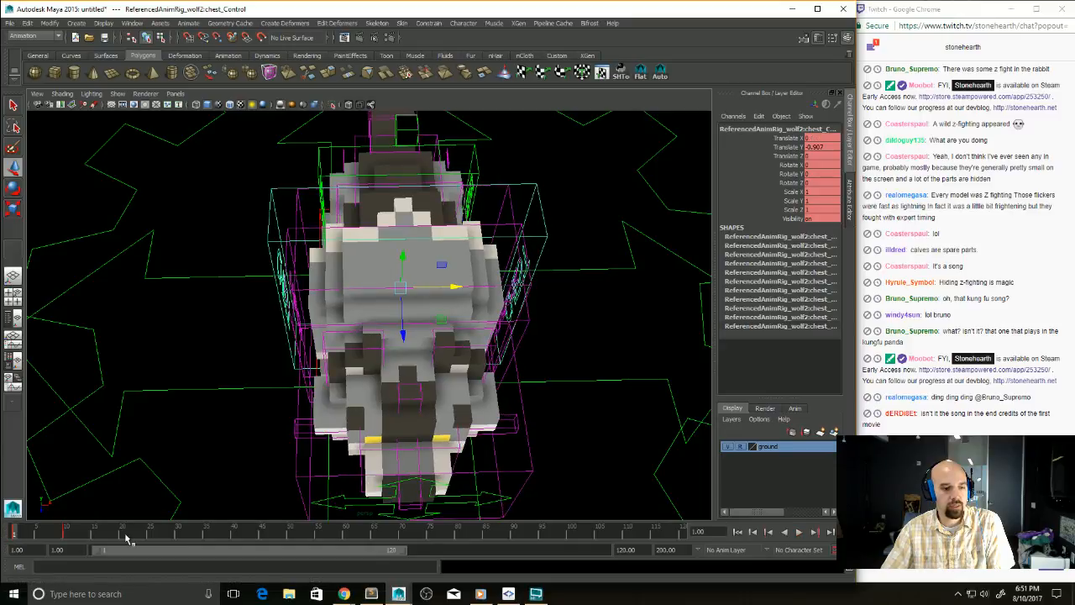
key("alt+v")
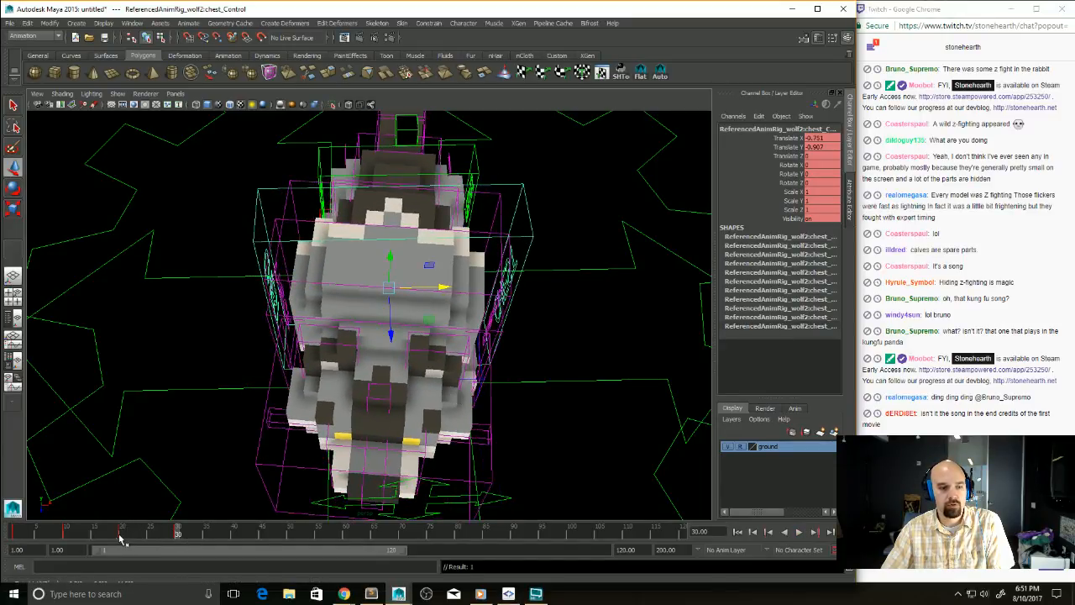
key("alt+v")
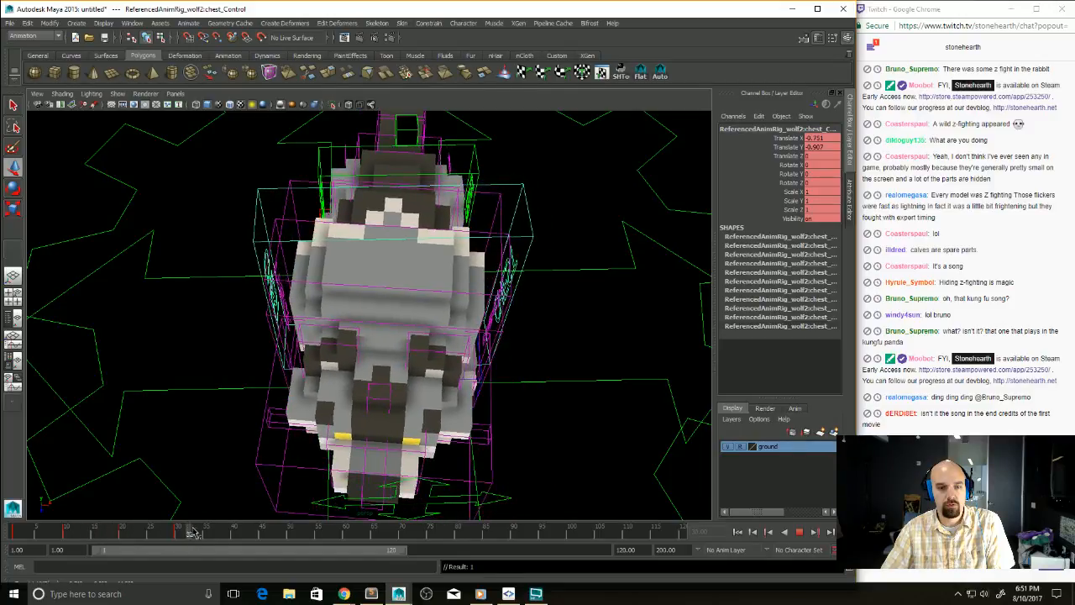
key("shift+alt+v")
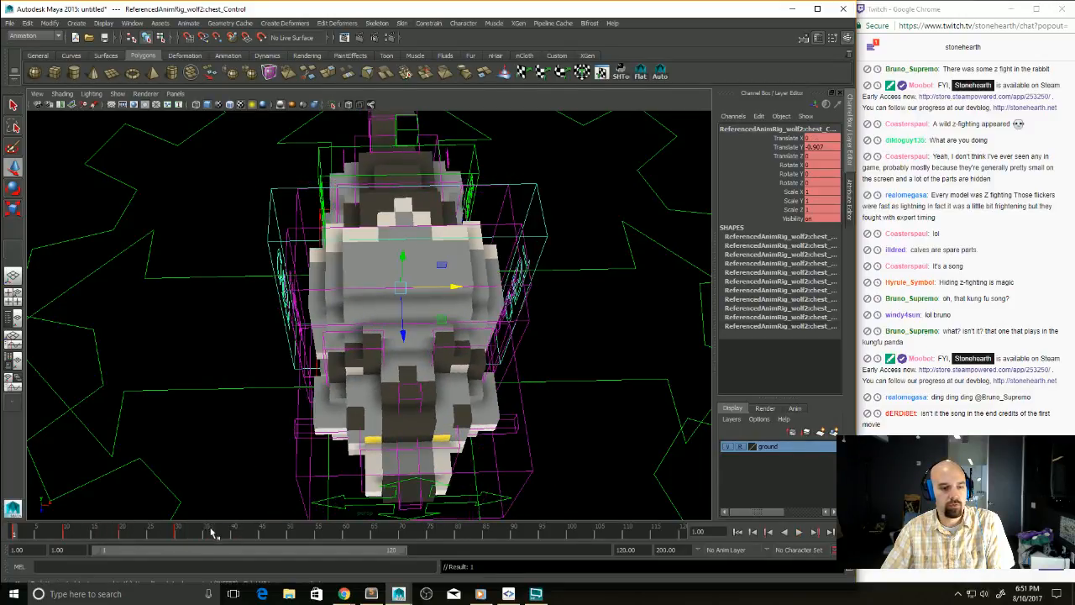
key("alt+v")
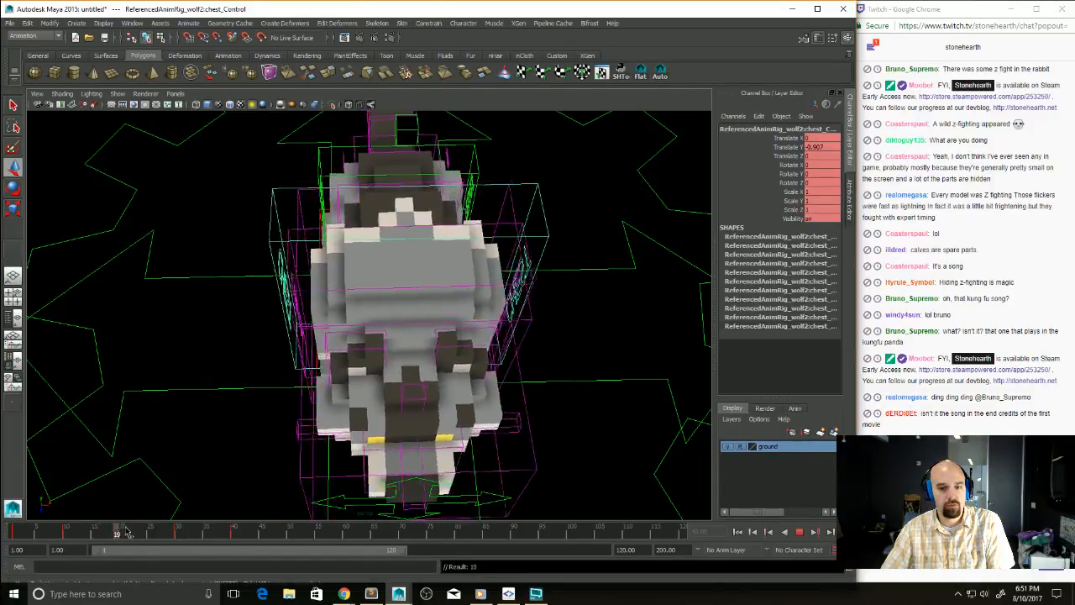
Step: End the playback range at frame 40, play the chest sway from the front, and return to frame 1
key("alt+v")
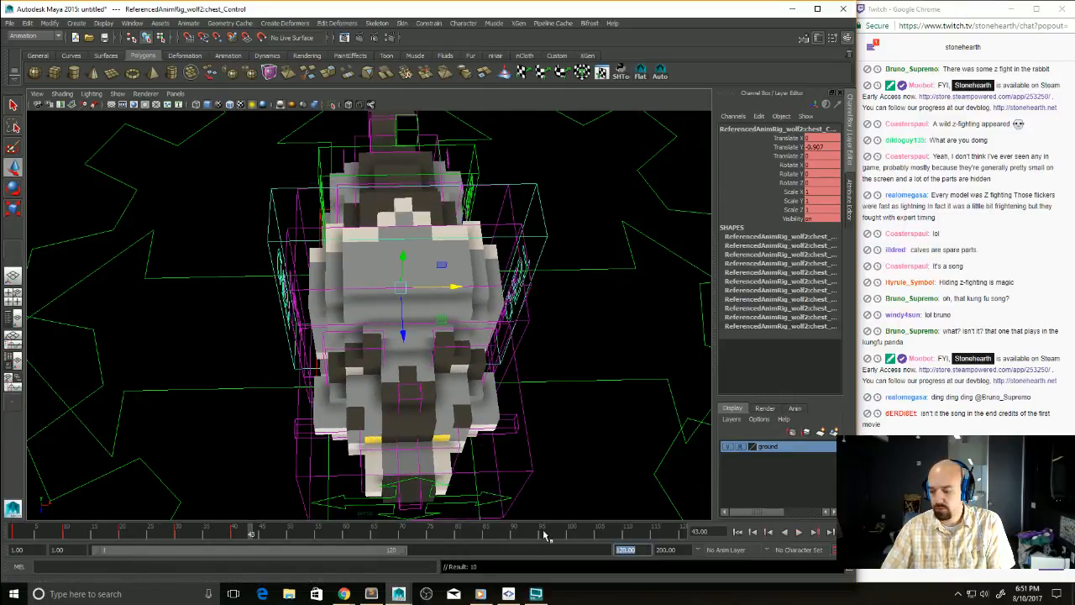
key("Return")
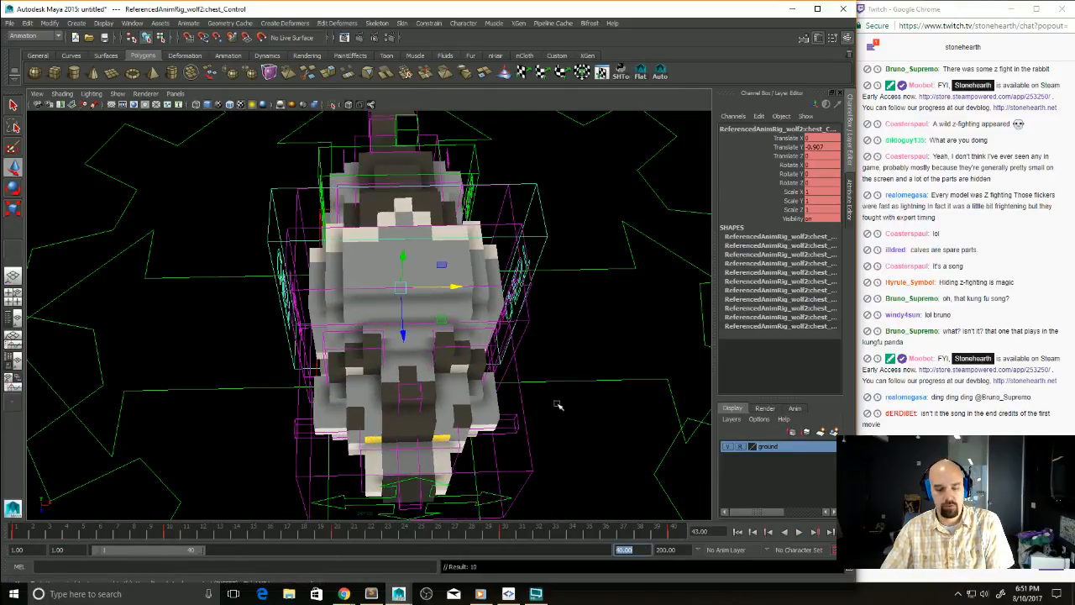
key("alt+v")
left_click_drag(542, 351, 542, 326, "alt")
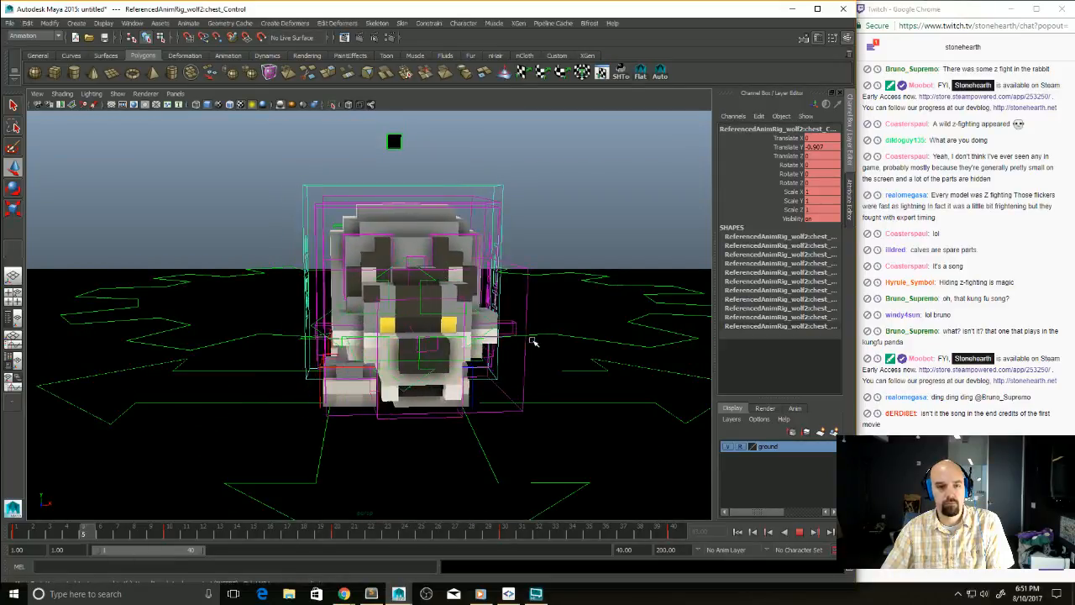
left_click_drag(535, 340, 309, 438, "alt")
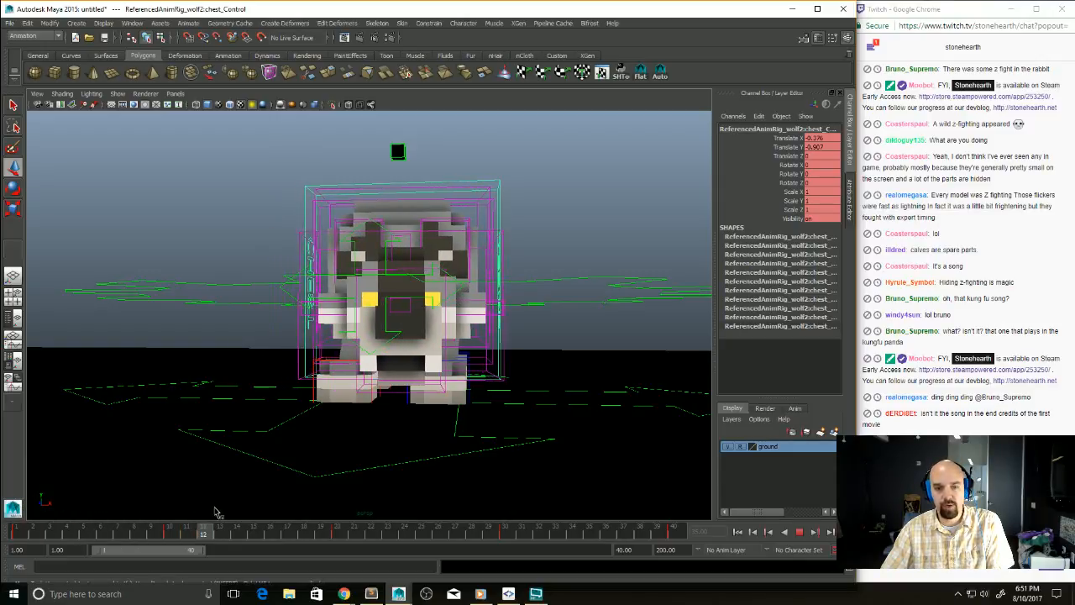
left_click_drag(203, 514, 13, 507)
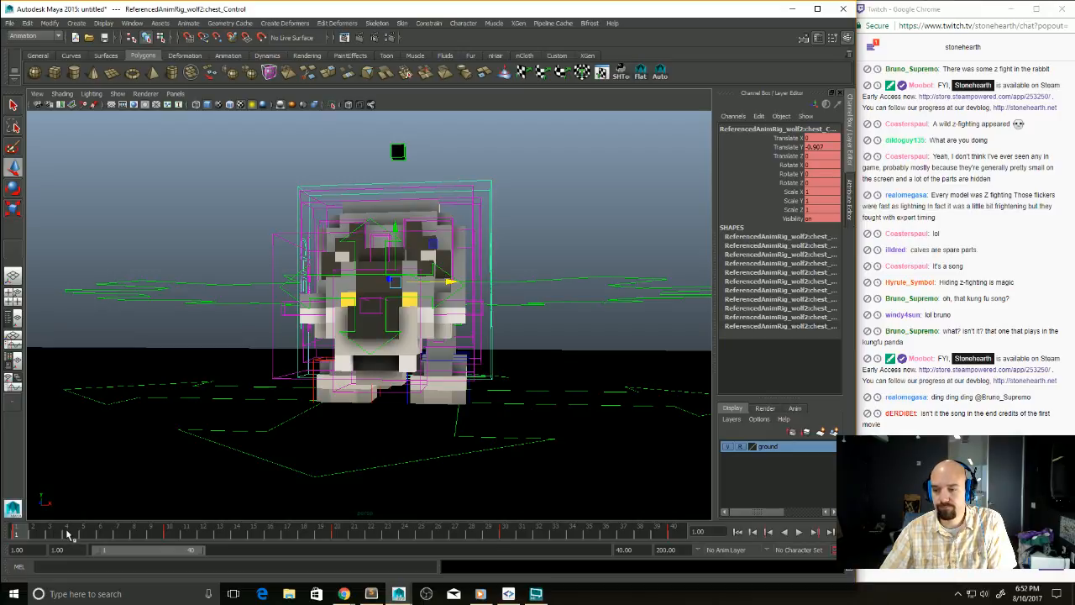
Step: Try the chest control raised to about 0.701 and 0.45 in Translate Y, examining how the front leg bends
left_click_drag(321, 391, 372, 424, "alt")
middle_click_drag(373, 424, 354, 391, "alt")
right_click_drag(353, 400, 372, 433, "alt")
middle_click_drag(372, 434, 406, 391, "alt")
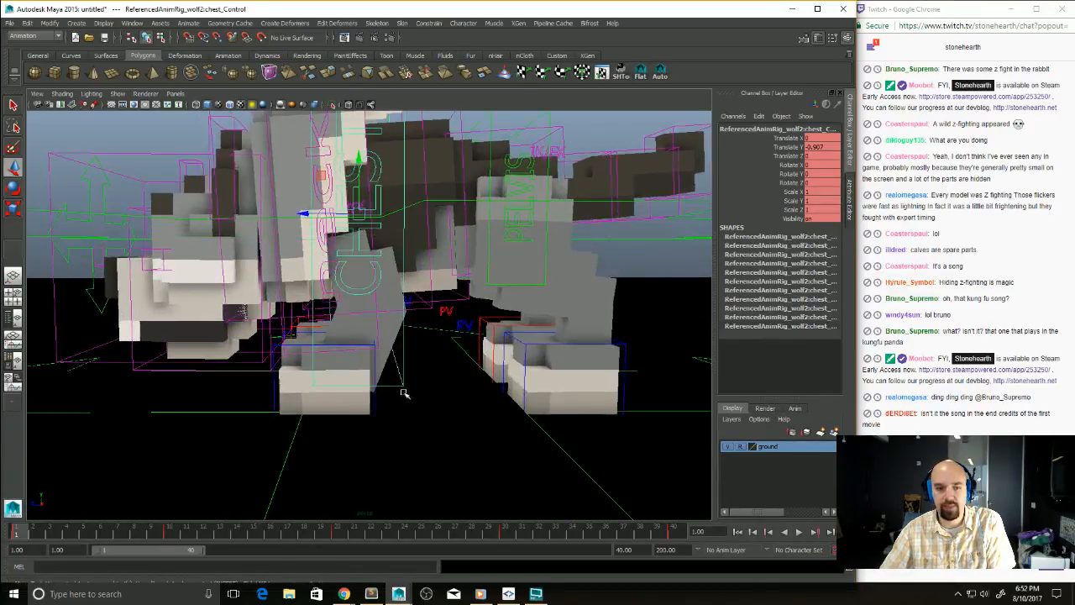
right_click_drag(406, 392, 423, 385, "alt")
middle_click_drag(422, 380, 436, 409, "alt")
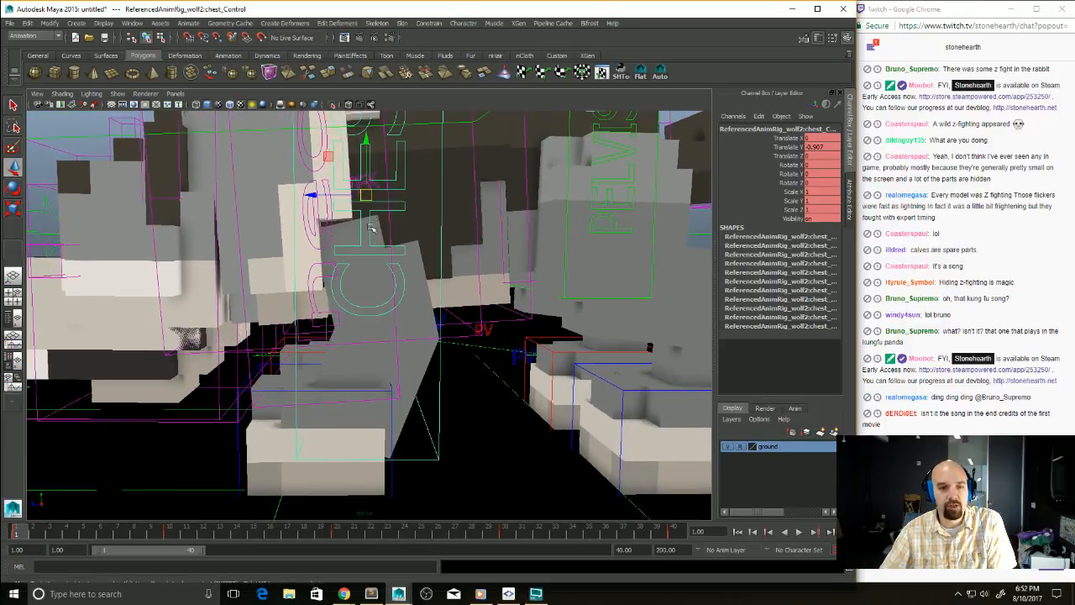
left_click_drag(367, 165, 372, 118)
left_click_drag(389, 290, 394, 246, "alt")
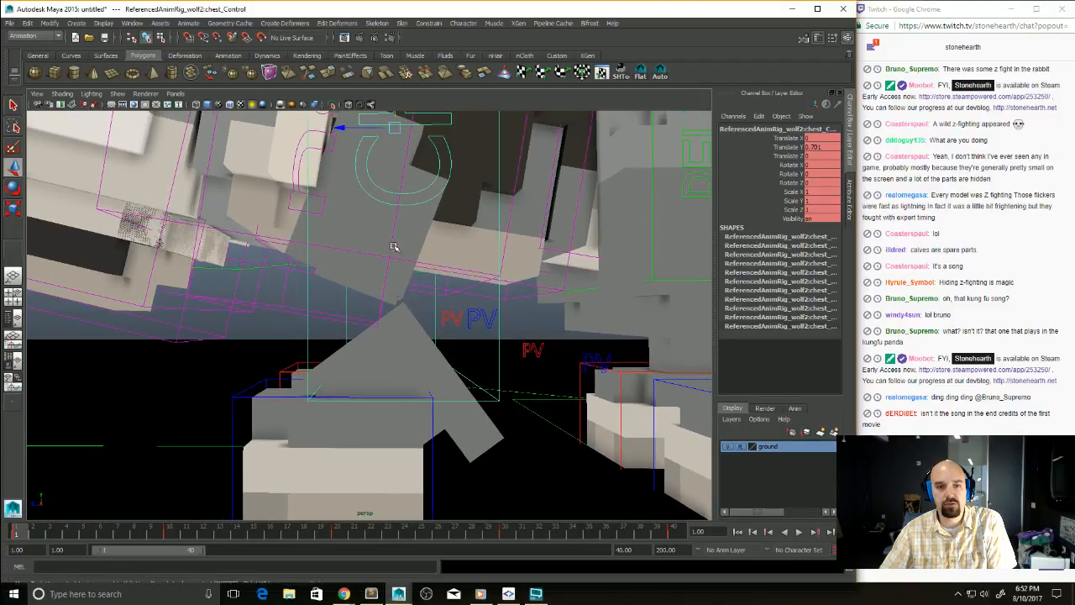
left_click_drag(358, 256, 355, 271, "alt")
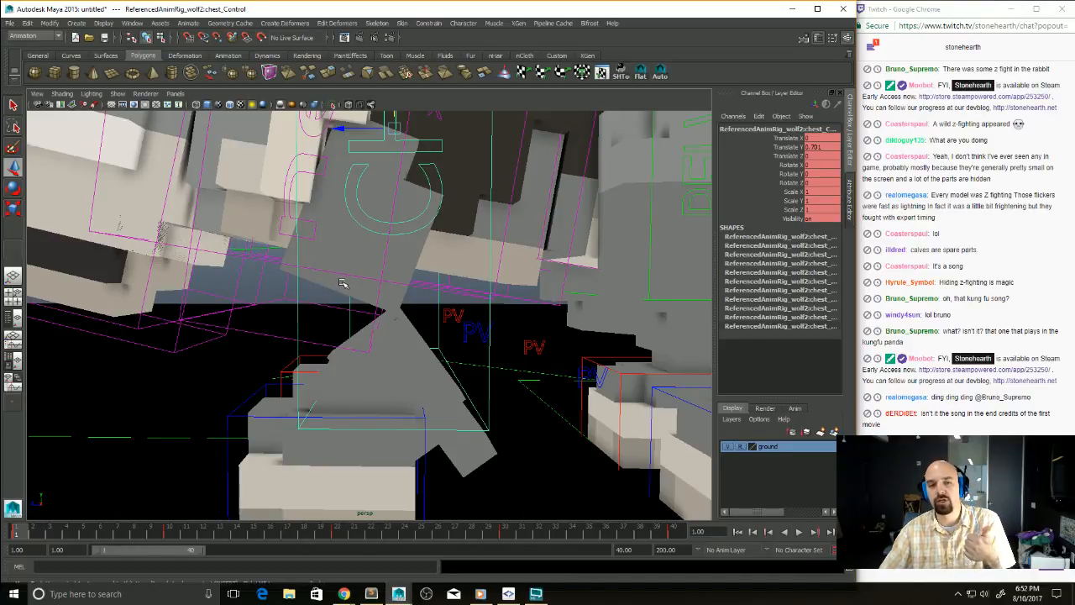
middle_click_drag(396, 269, 398, 275)
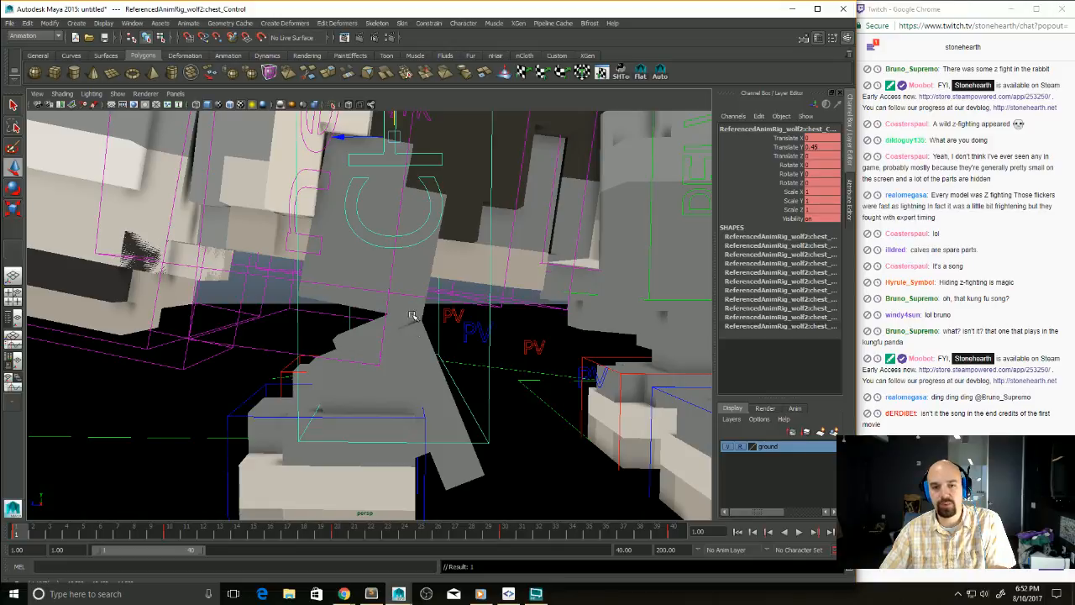
middle_click_drag(410, 312, 452, 344)
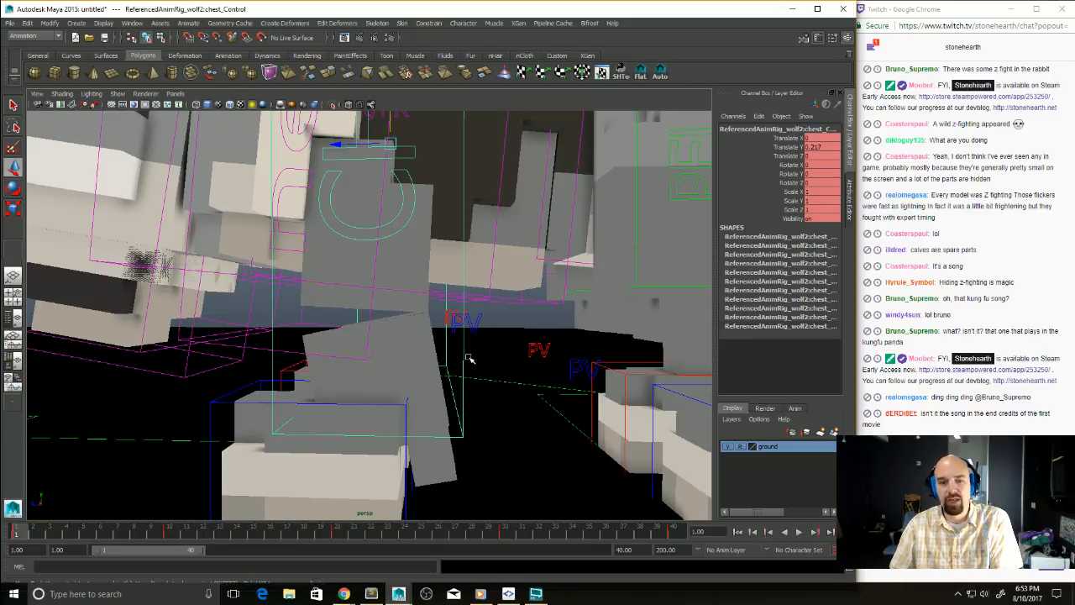
Step: Undo the trial height changes on the chest control
key("ctrl+z")
key("ctrl+z")
key("ctrl+z")
key("ctrl+z")
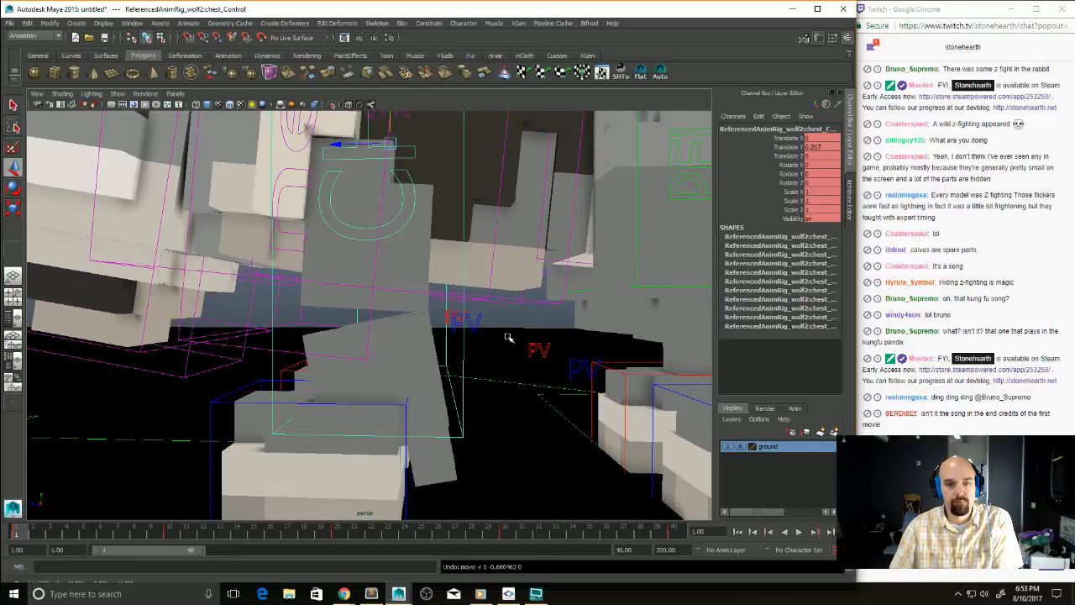
key("ctrl+z")
key("ctrl+z")
key("ctrl+z")
key("ctrl+z")
key("ctrl+z")
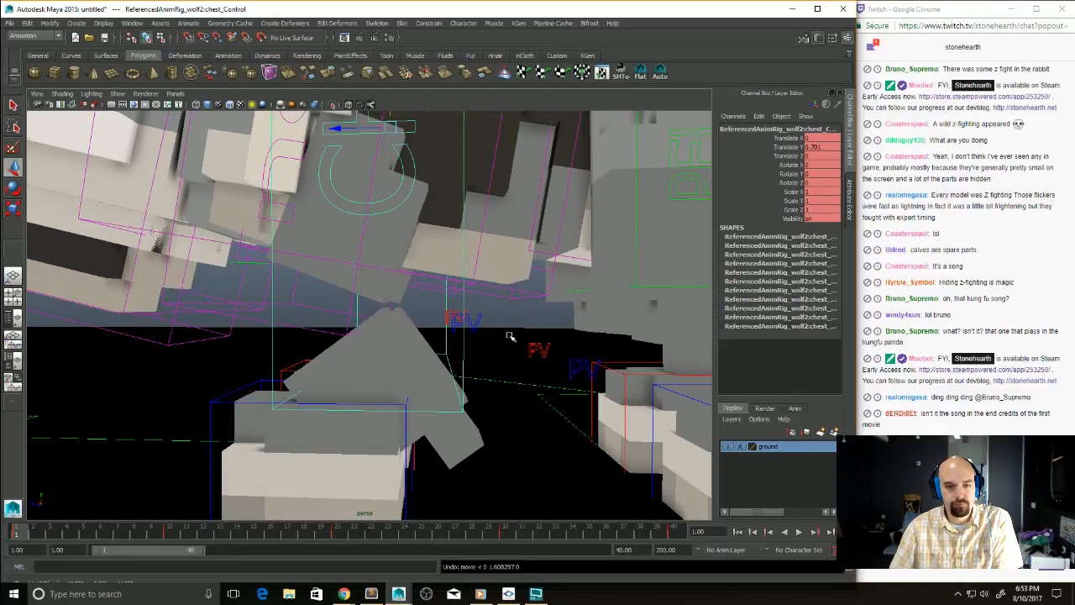
left_click_drag(488, 351, 464, 367, "alt")
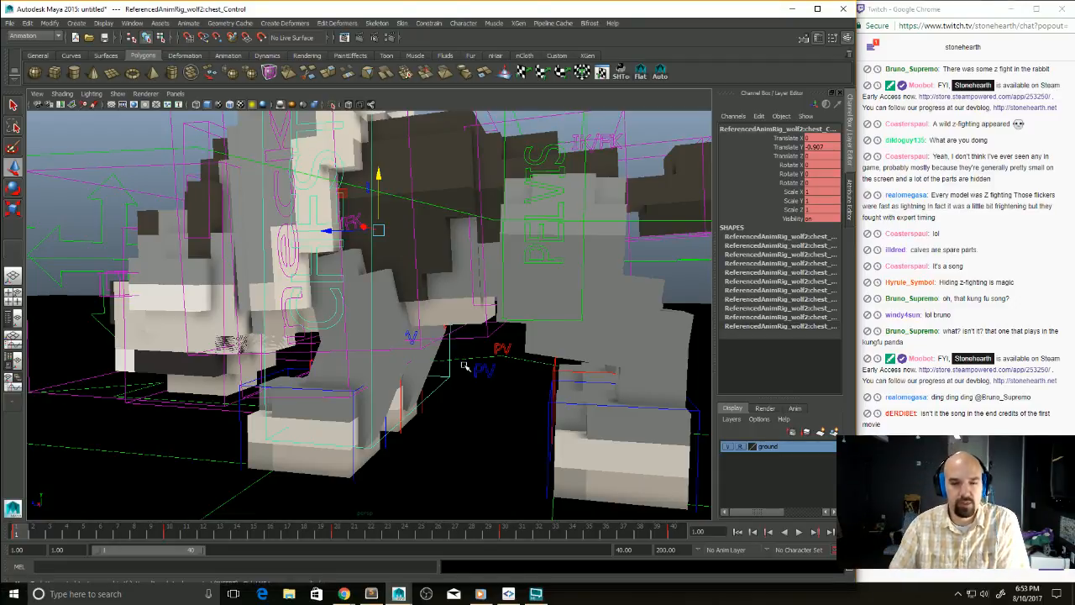
Step: Play and scrub the chest sway from the side and front quarter, examining the legs and body
mouse_move(437, 385)
left_mouse_down("alt")
mouse_move(491, 395)
mouse_move(468, 392)
mouse_move(454, 360)
mouse_move(458, 378)
left_mouse_up("alt")
key("alt+v")
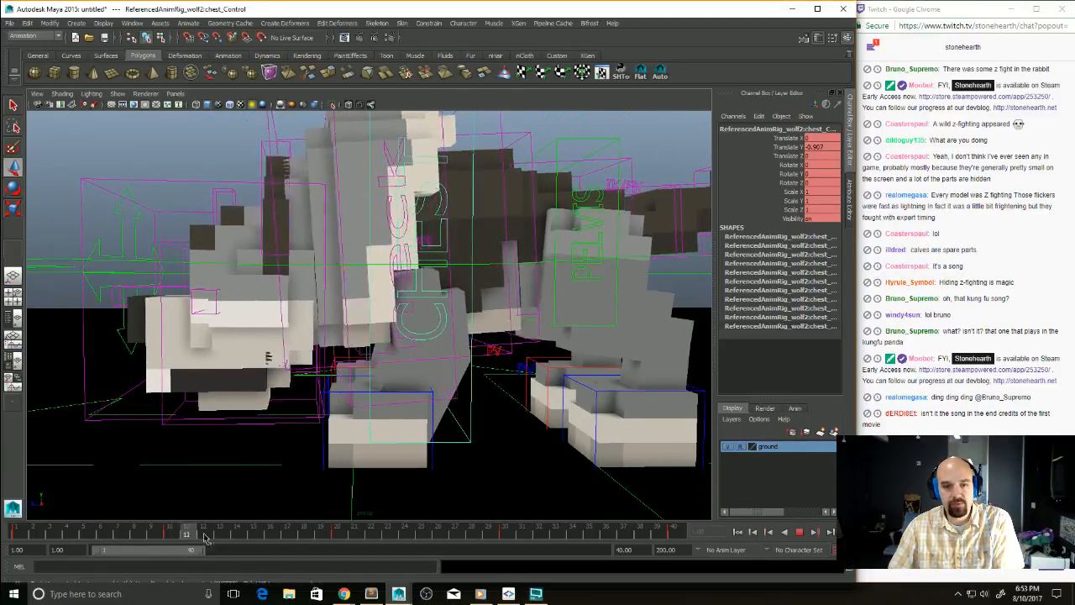
left_click_drag(204, 538, 7, 534)
left_click_drag(210, 467, 360, 466, "alt")
right_click_drag(360, 465, 315, 428, "alt")
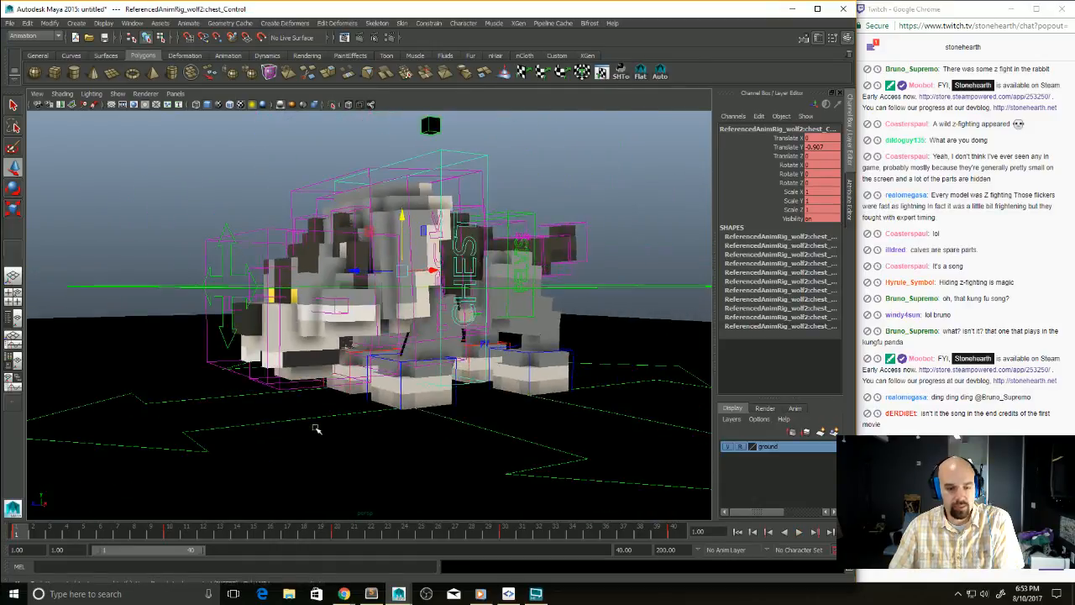
key("alt+v")
mouse_move(328, 425)
left_mouse_down("alt")
mouse_move(396, 432)
mouse_move(297, 493)
left_mouse_up("alt")
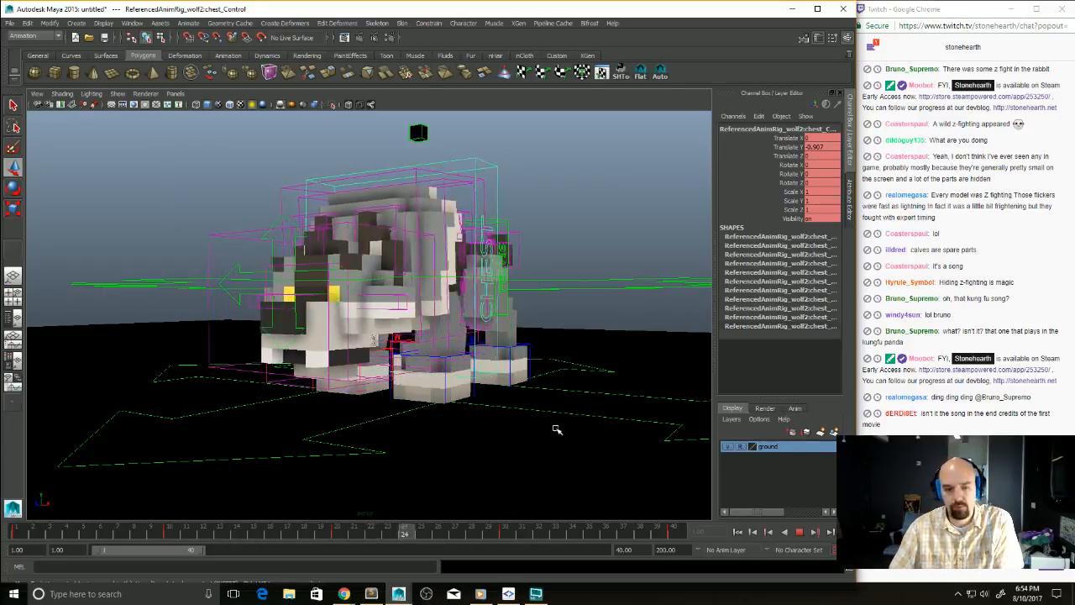
key("Escape")
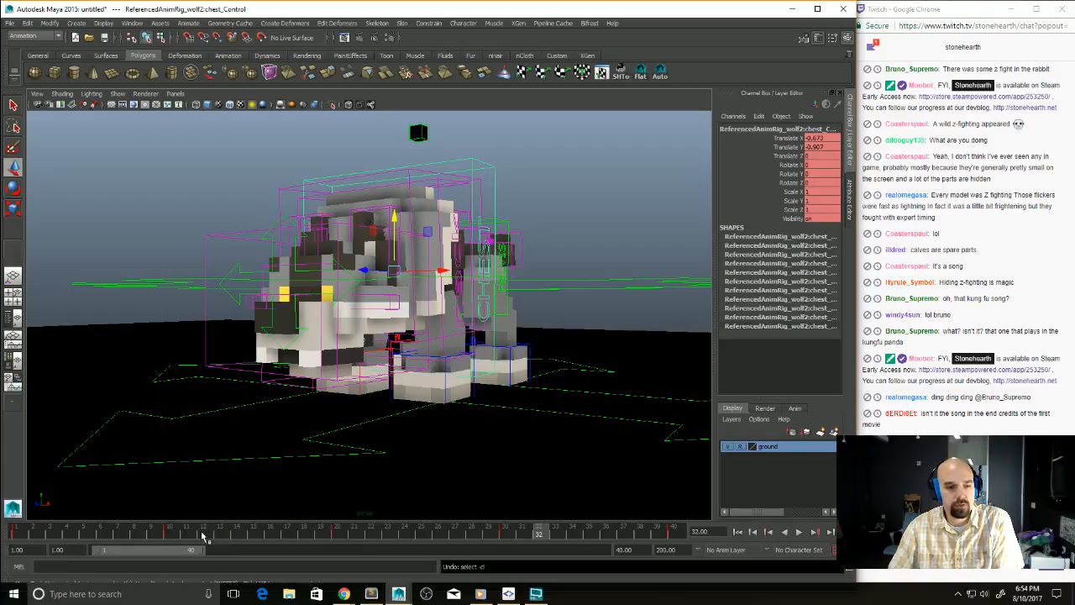
key("alt+v")
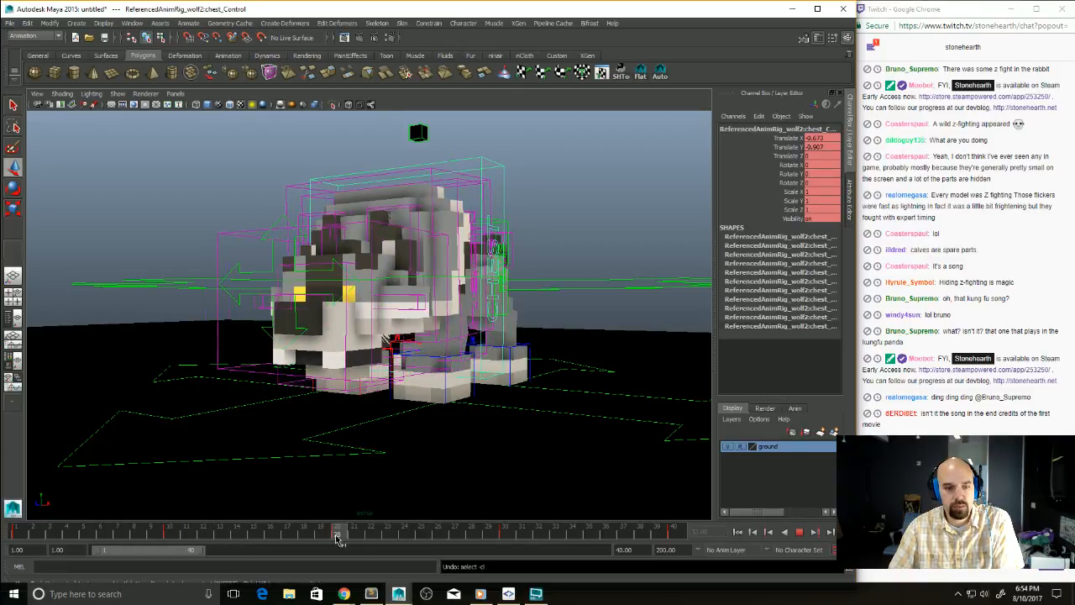
Step: Key the chest raised to about -0.502 in Translate Y at frame 10 and -0.532 at frame 30, and play the result
left_click(168, 538)
left_click_drag(449, 426, 436, 306, "alt")
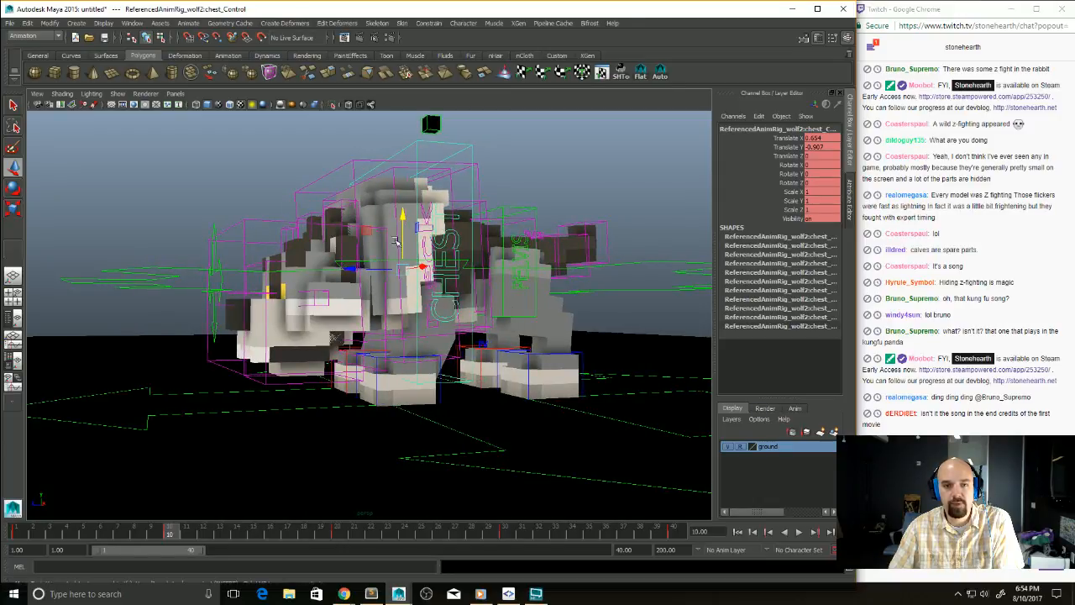
left_click_drag(403, 233, 468, 390)
key("s")
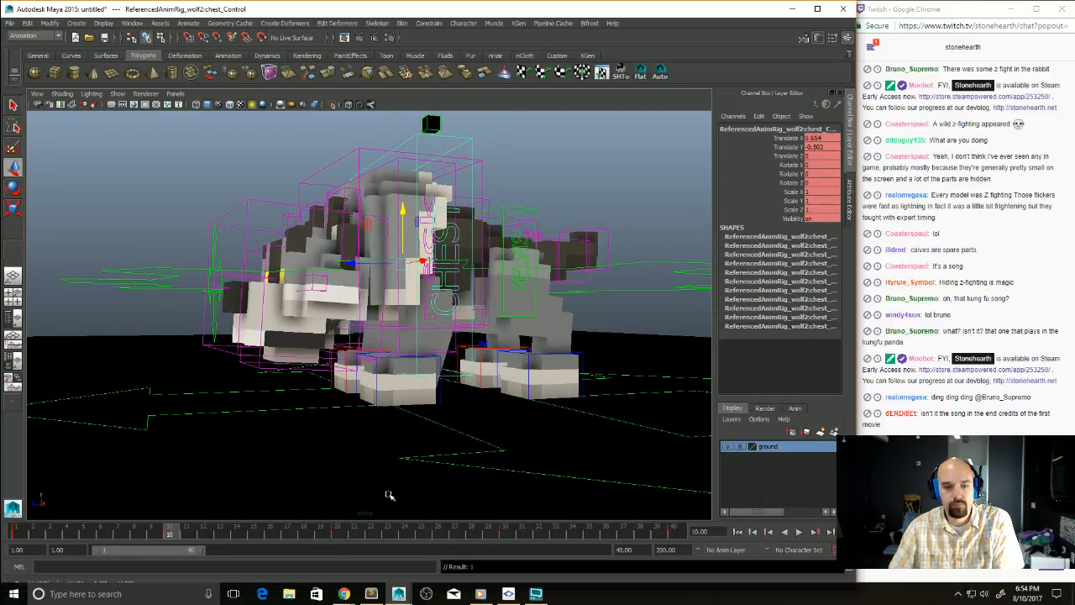
left_click(505, 533)
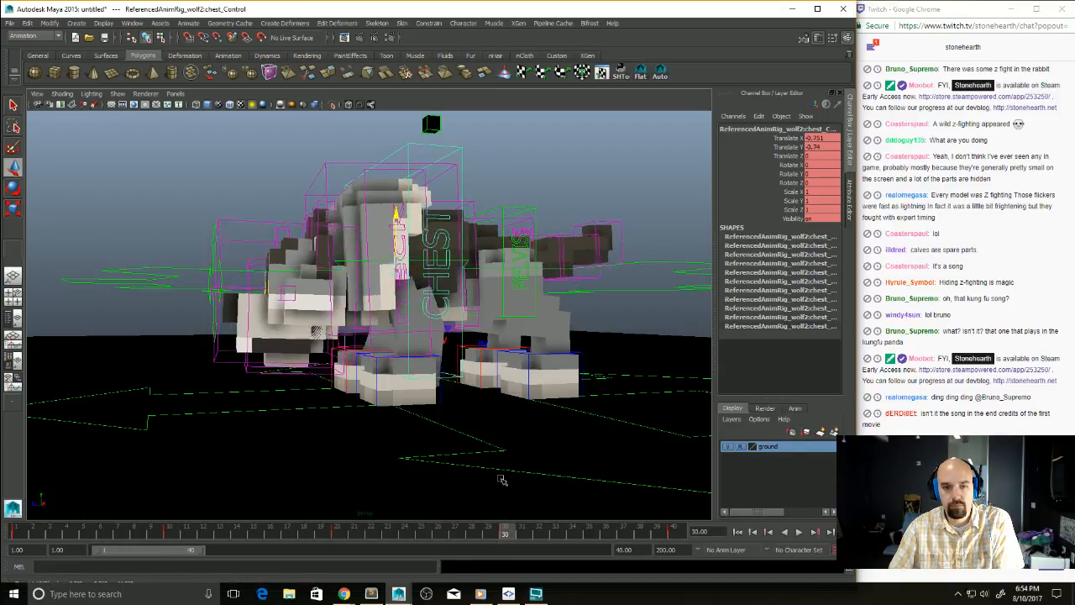
key("alt+v")
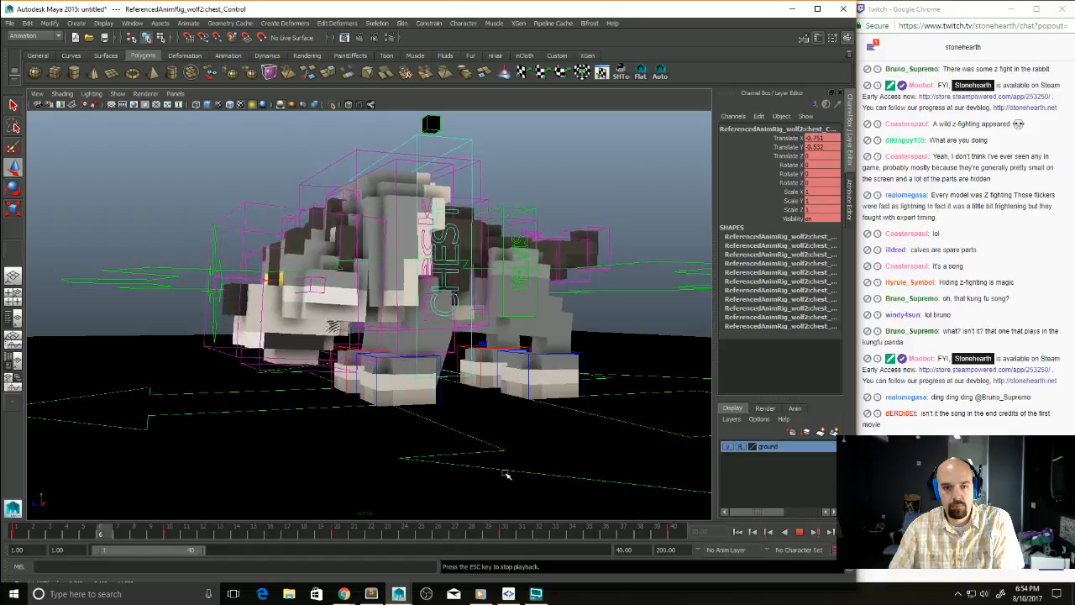
key("Escape")
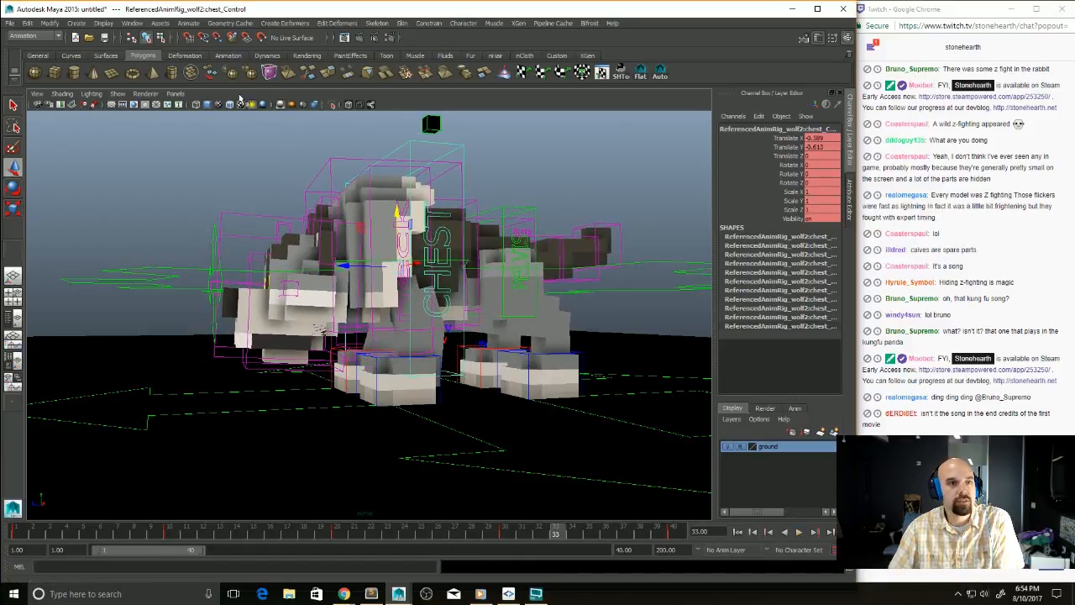
Step: Try to open the Graph Editor for the chest control's animation curves
left_click(132, 23)
mouse_move(155, 50)
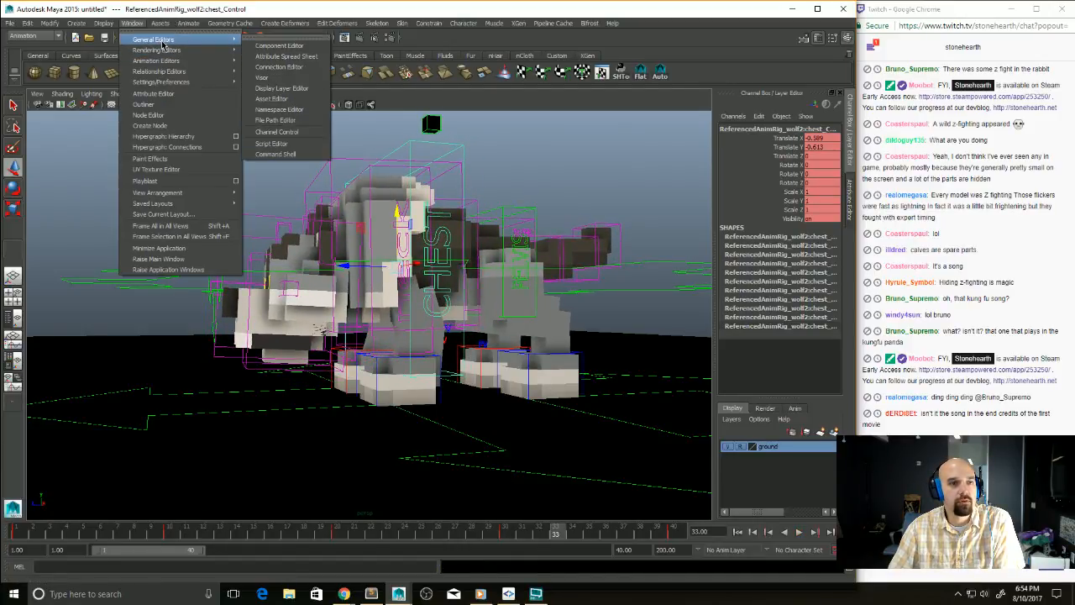
mouse_move(206, 63)
left_click(271, 66)
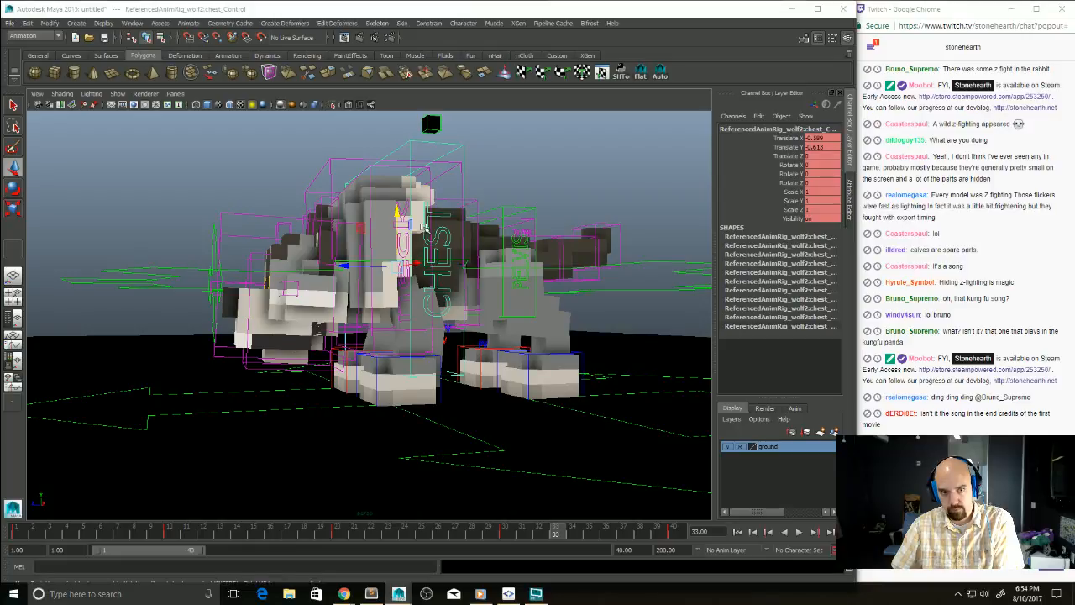
left_click_drag(134, 309, 196, 328, "alt")
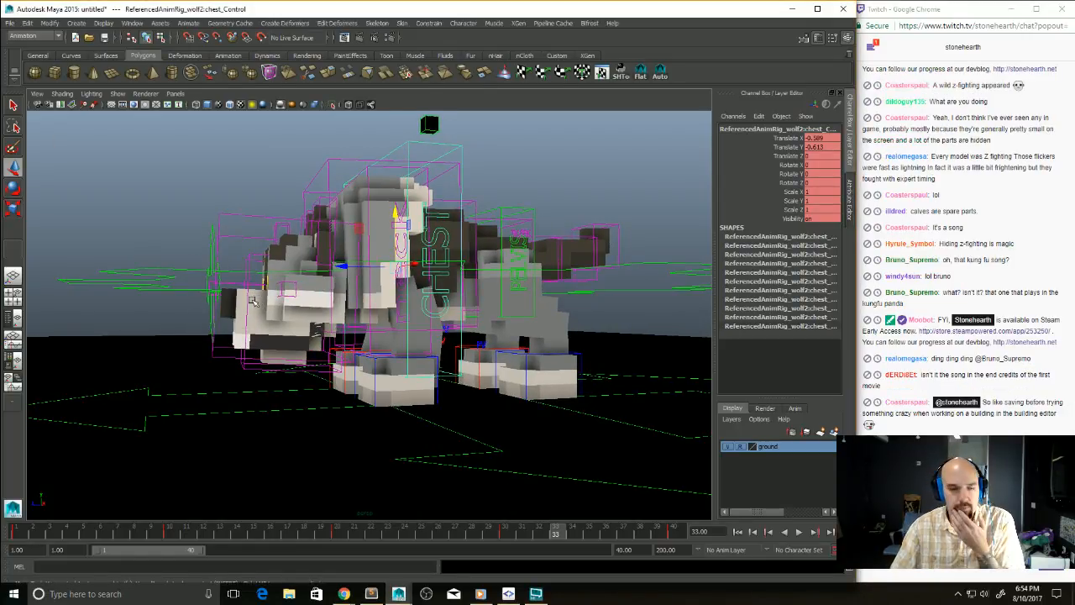
left_click(133, 23)
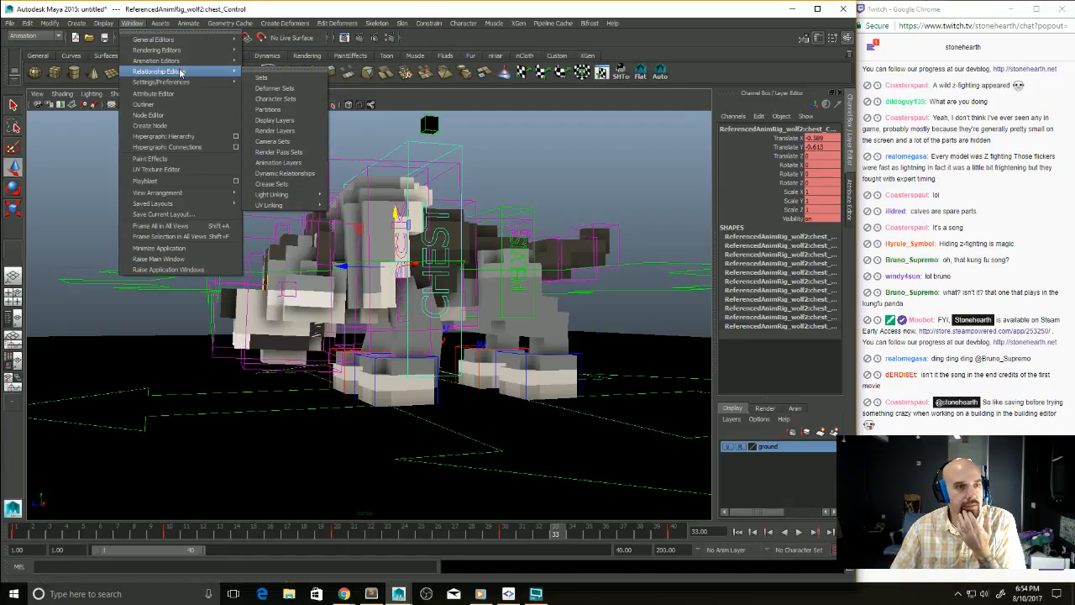
mouse_move(186, 66)
left_click(289, 72)
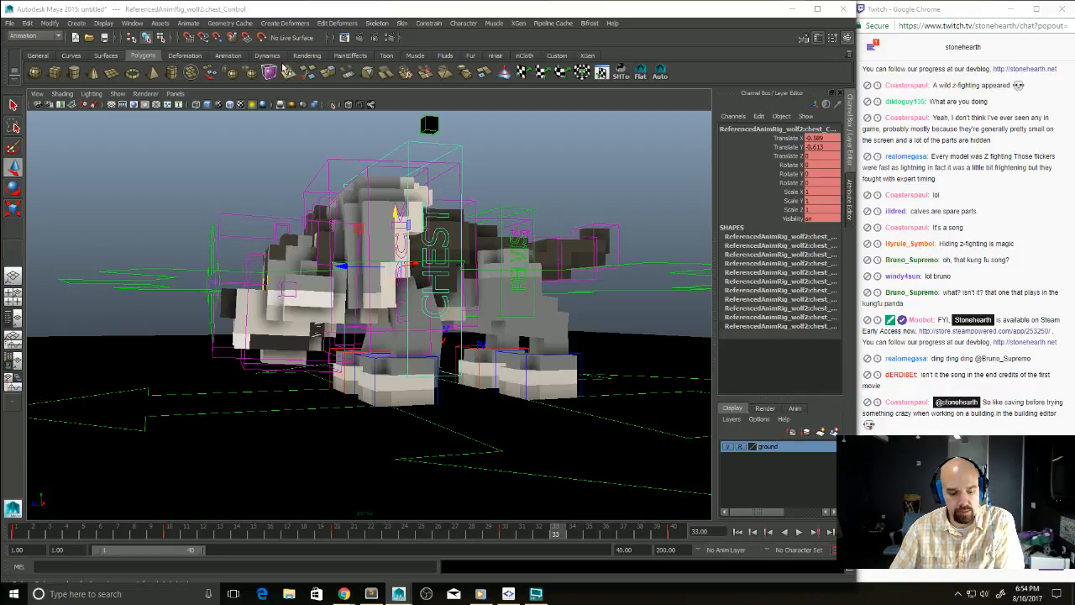
Step: Try to show the Graph Editor in a pane with the Persp/Graph layout, and restore the single perspective view
left_click(14, 346)
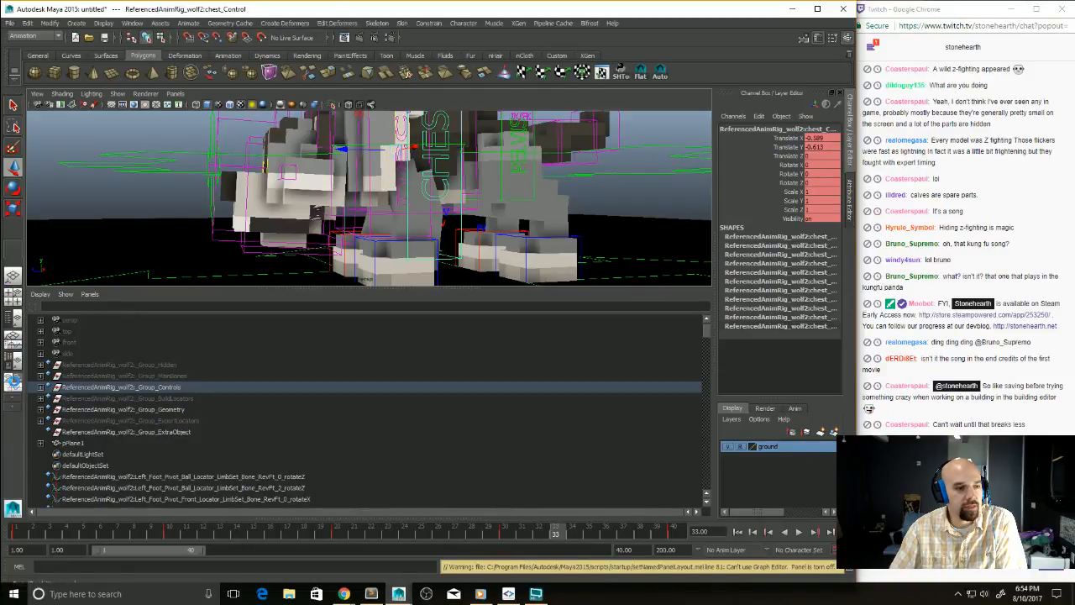
left_click(14, 381)
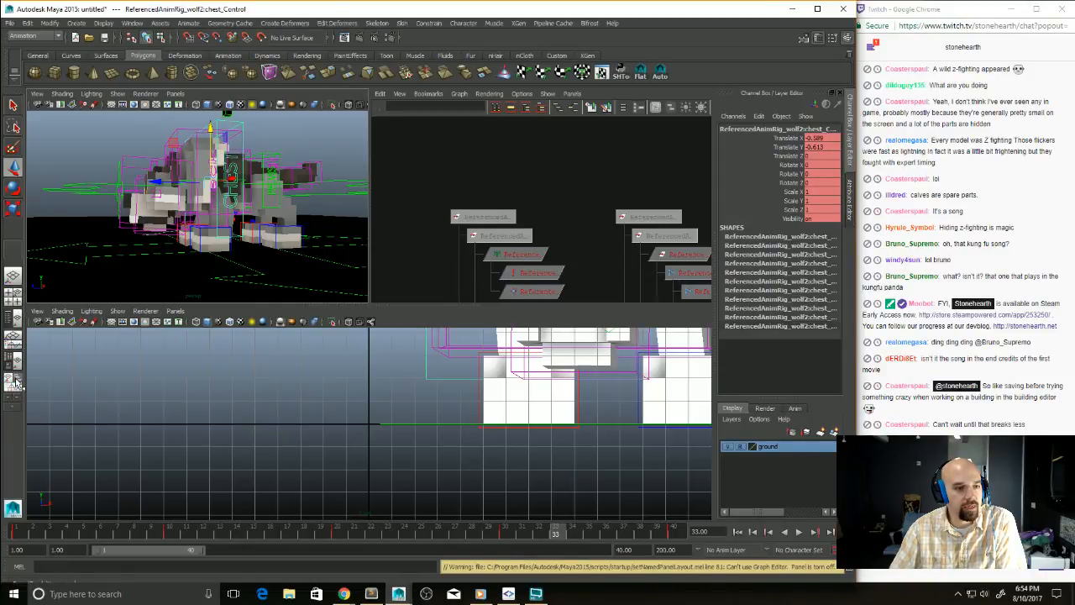
left_click(121, 312)
mouse_move(40, 315)
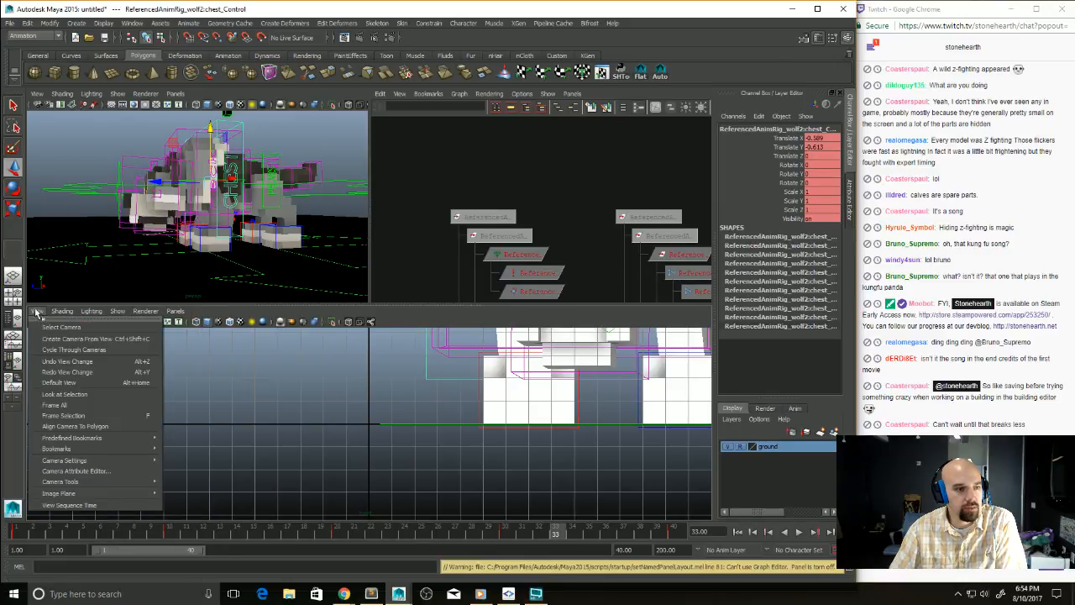
left_click(14, 339)
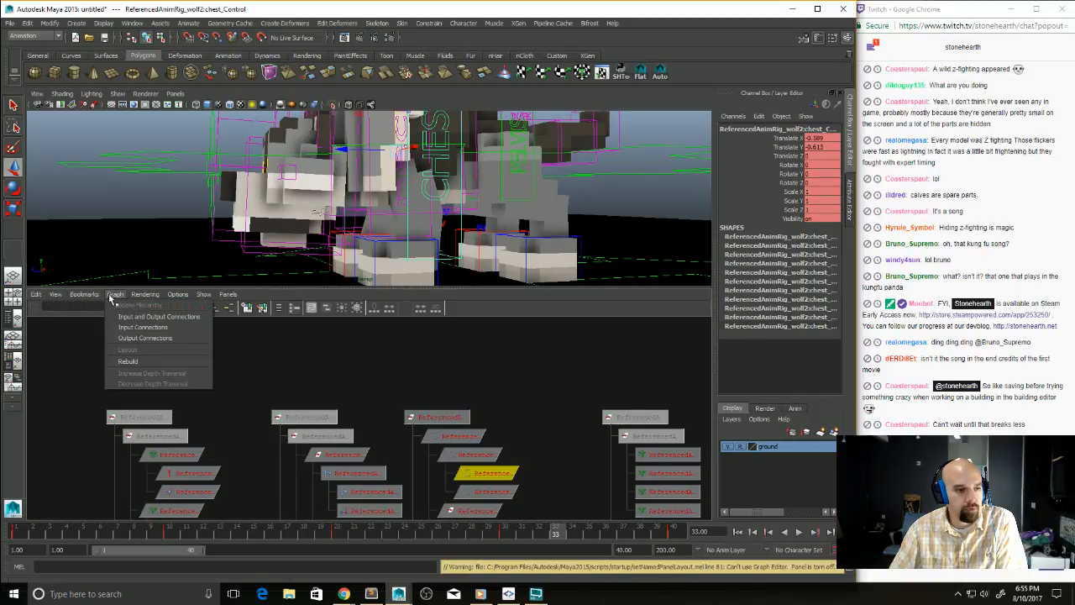
mouse_move(153, 298)
mouse_move(228, 296)
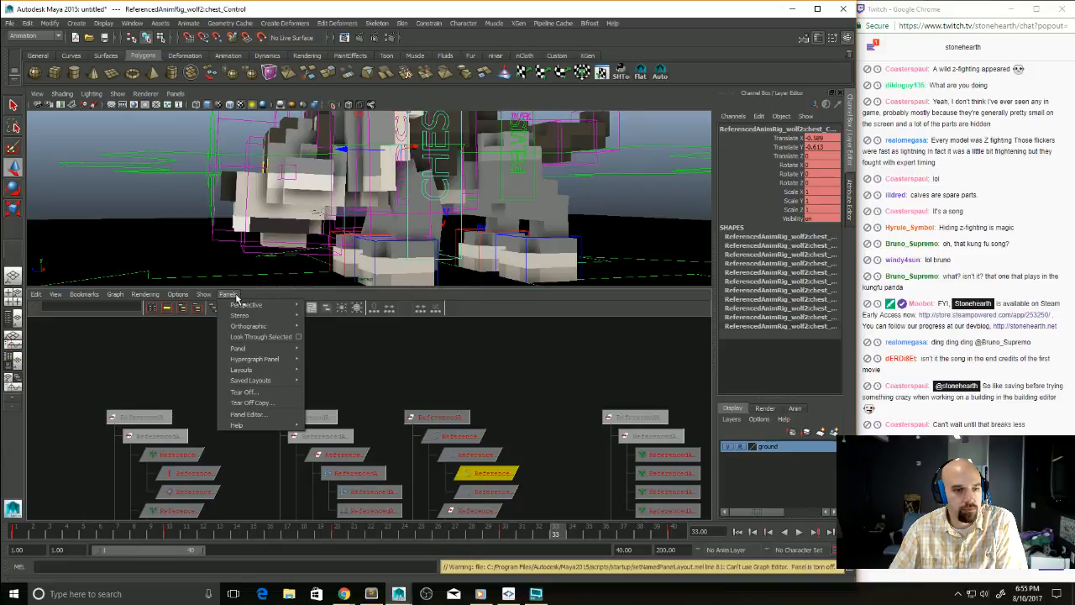
mouse_move(289, 351)
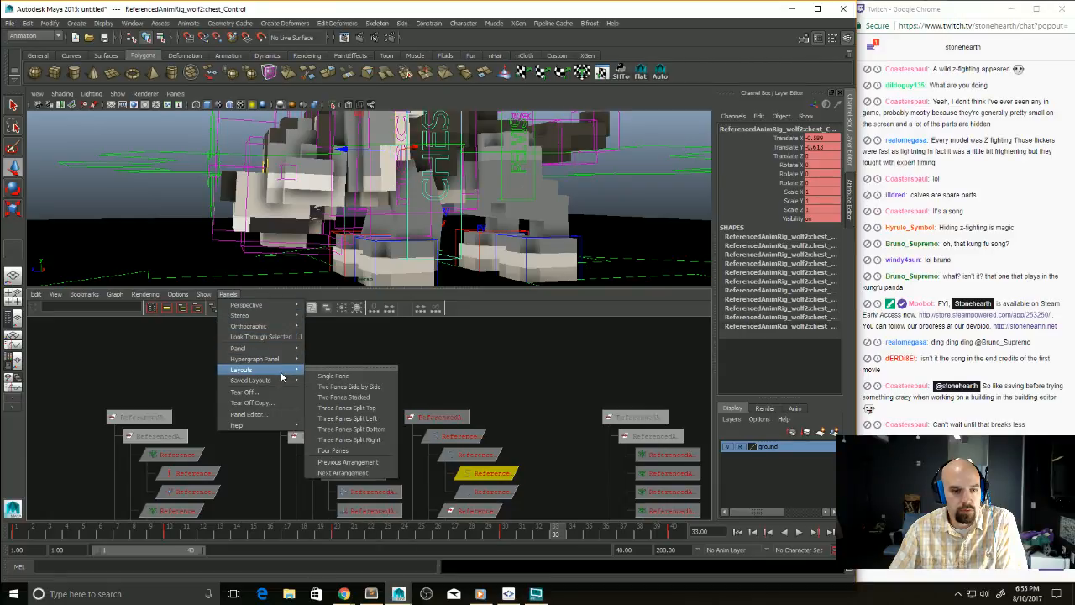
mouse_move(284, 384)
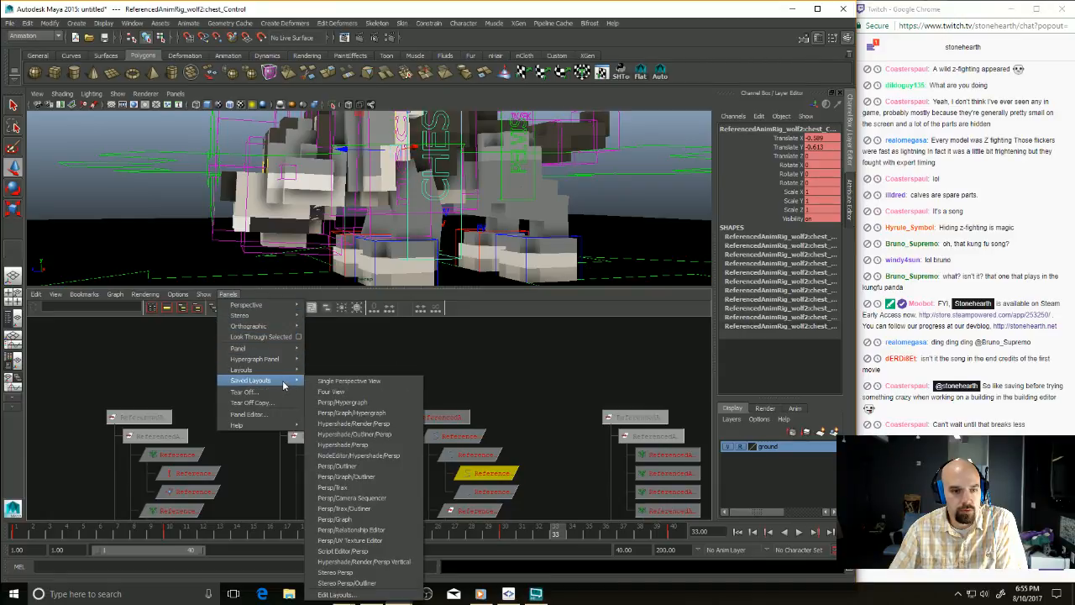
left_click(392, 519)
left_click(204, 295)
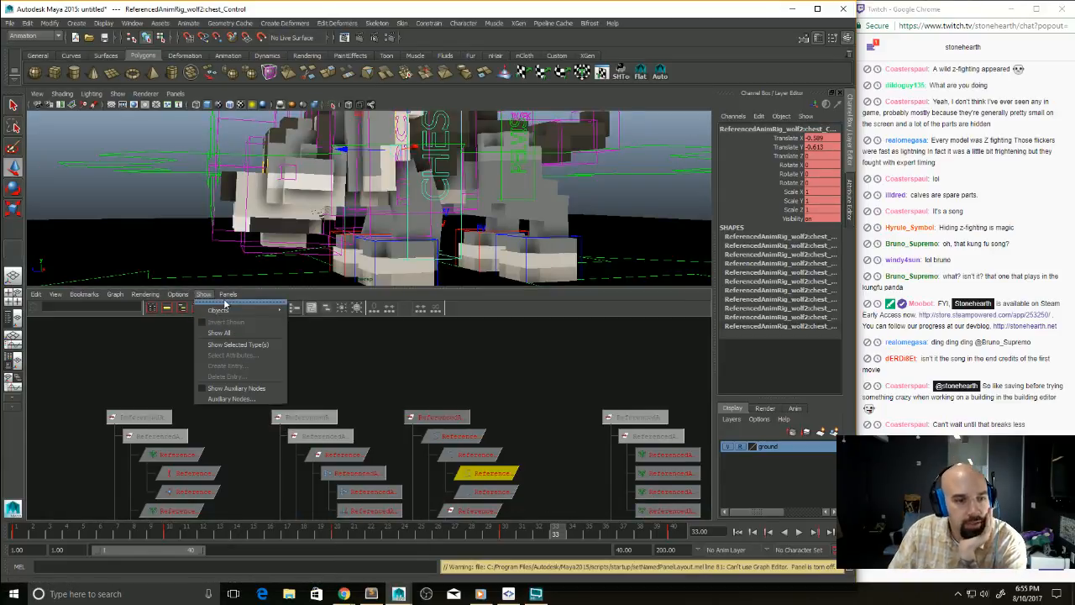
left_click(228, 295)
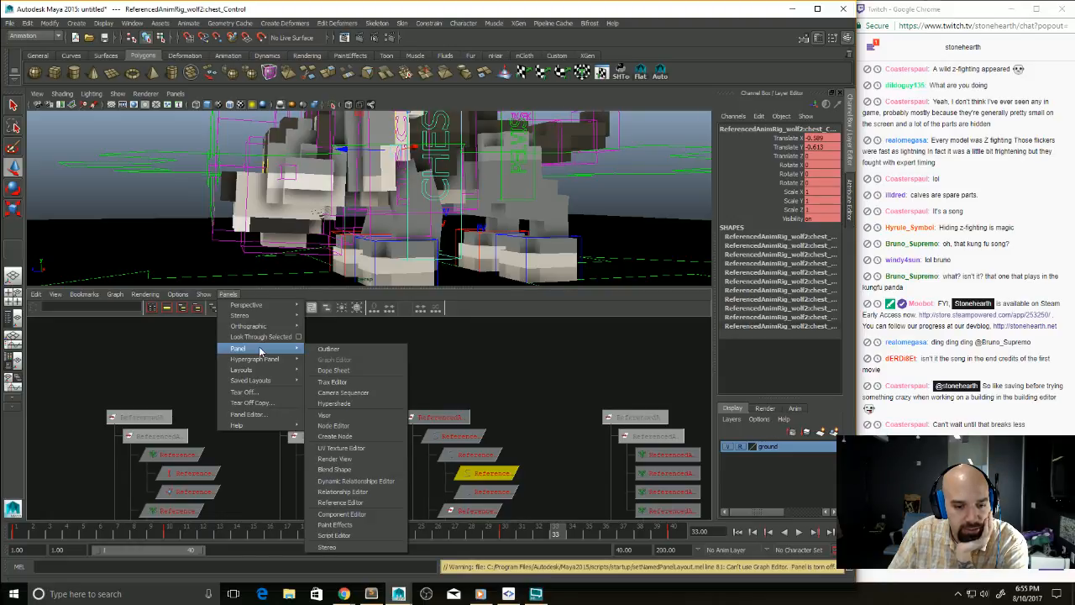
left_click(518, 3)
key("space")
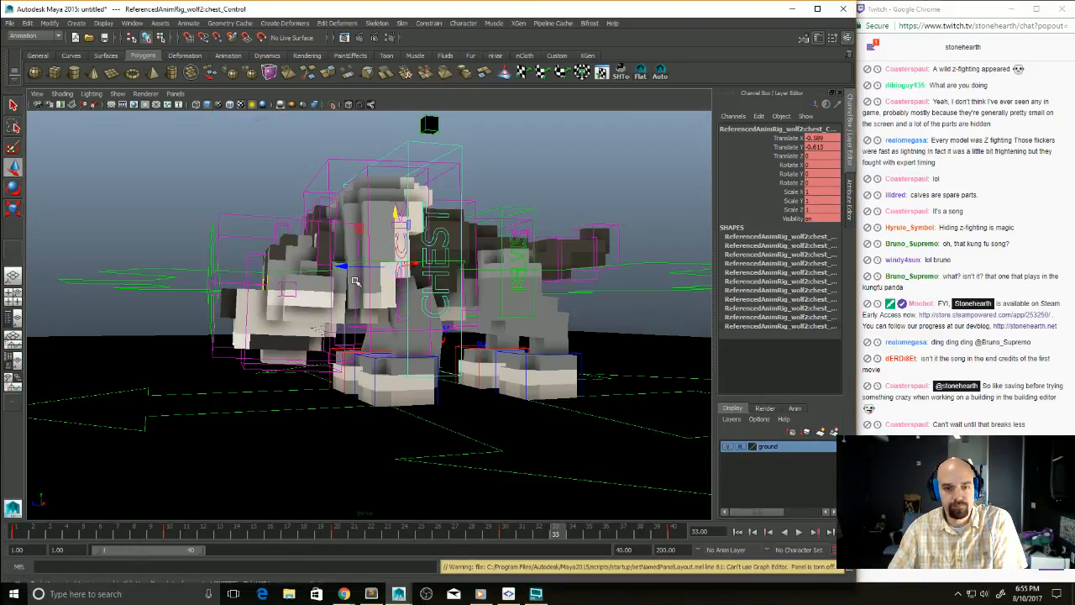
Step: Play the chest sway from the front of the wolf, examining the body and front legs
left_click_drag(436, 320, 559, 338, "alt")
key("alt+v")
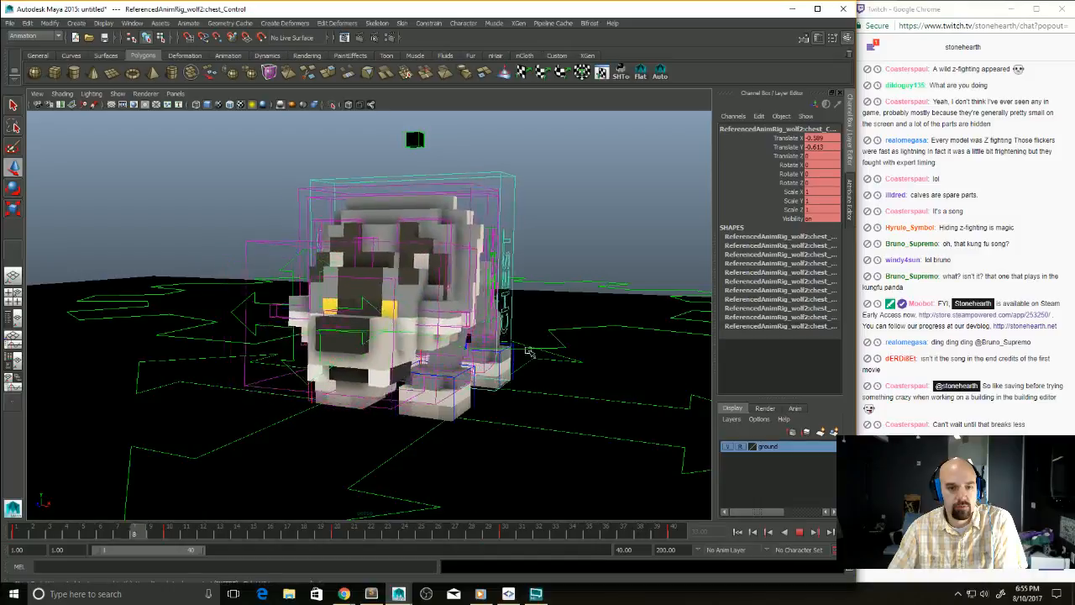
left_click_drag(550, 339, 496, 346, "alt")
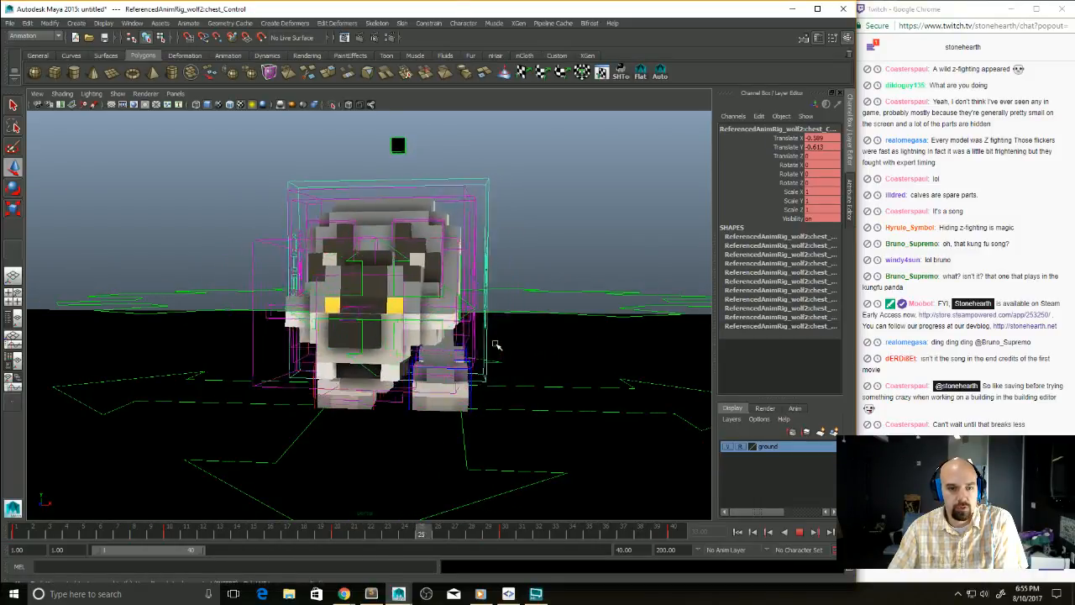
Step: Key the chest at about -0.624 in Translate Y at frame 10, check frame 30, and play the result from the front quarter
left_click(170, 534)
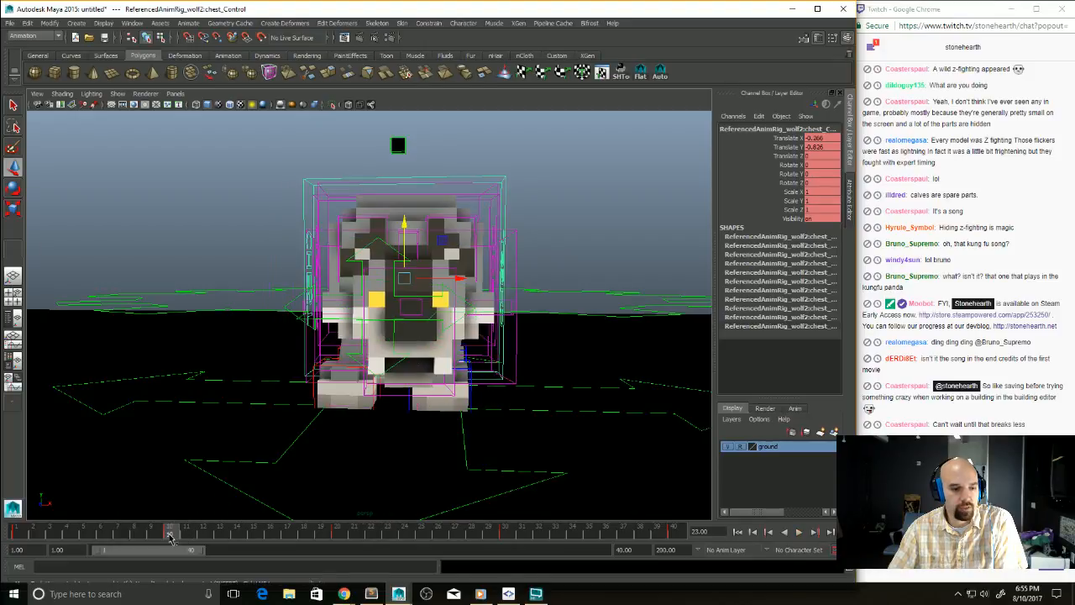
left_click_drag(414, 407, 410, 229, "alt")
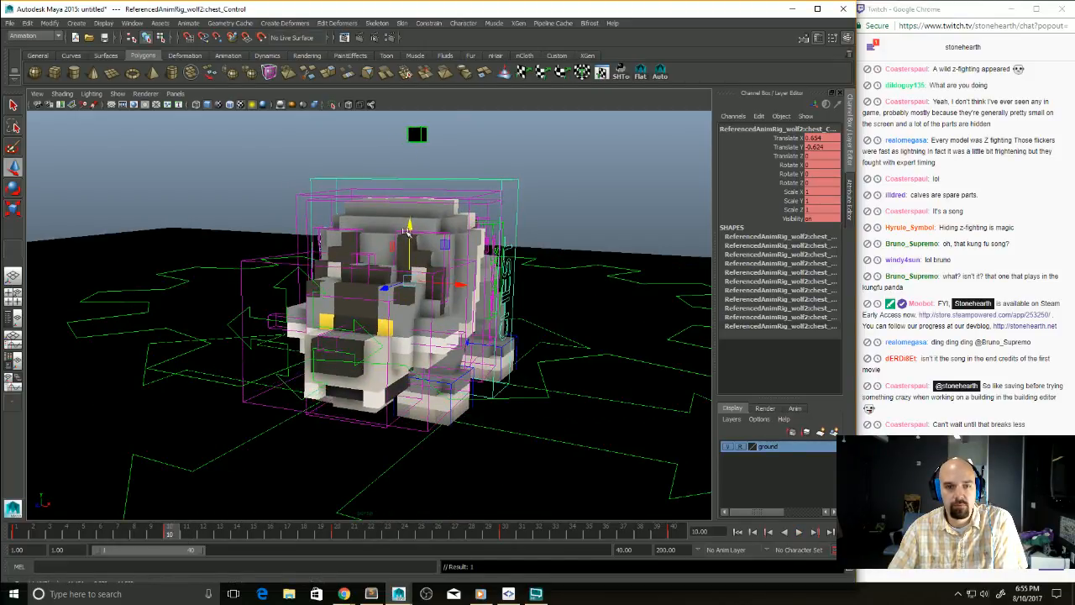
left_click(505, 532)
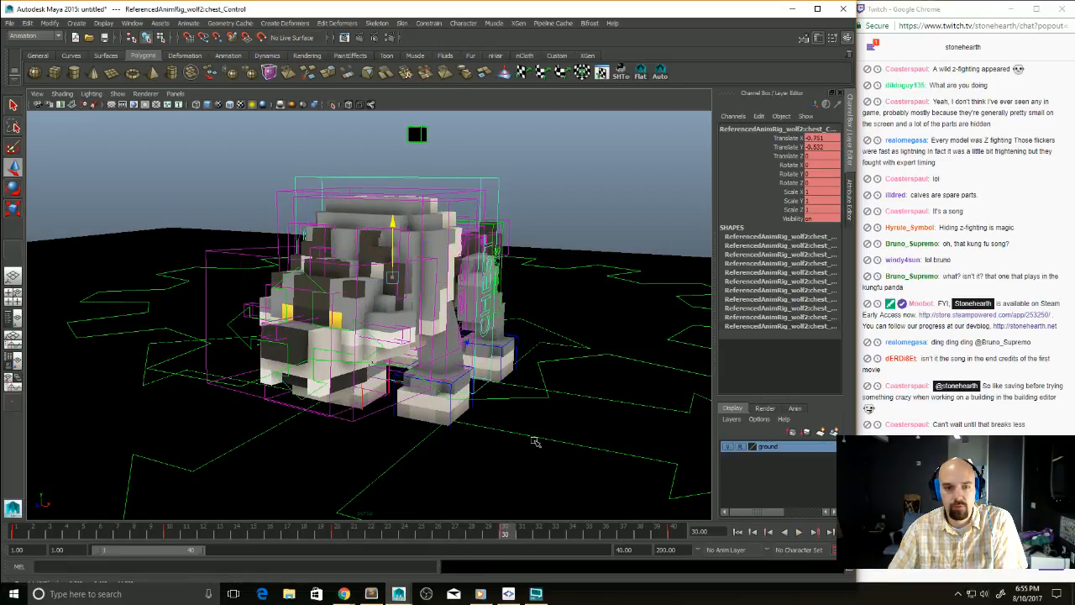
key("alt+v")
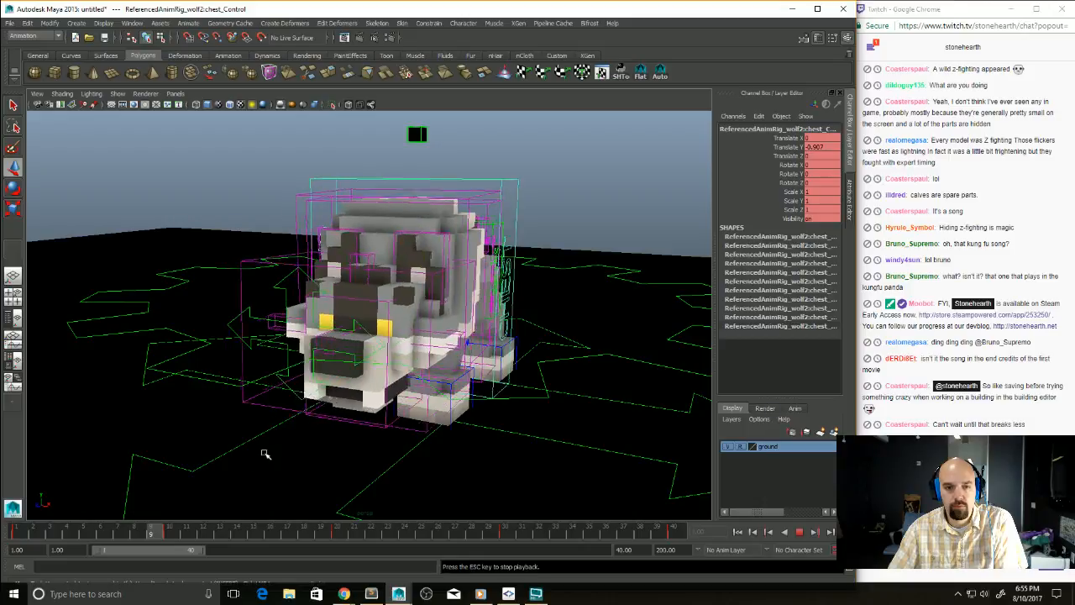
left_click_drag(264, 451, 346, 435, "alt")
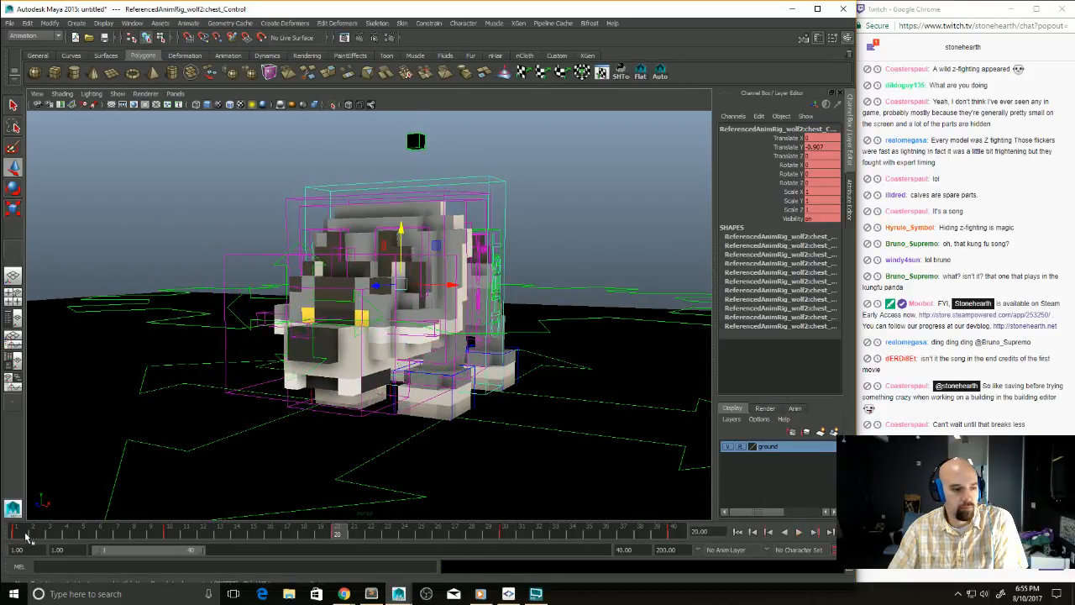
Step: Change the tangent type of all the chest keys from frame 1 to 40, and play the sway
left_click_drag(16, 534, 672, 535, "shift")
right_click(672, 536)
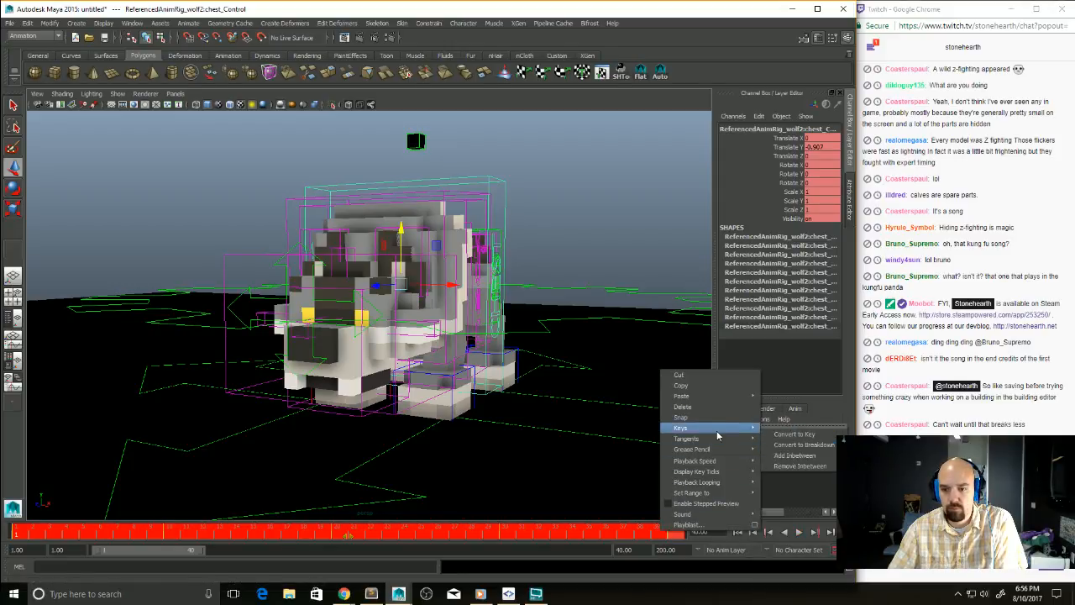
mouse_move(717, 430)
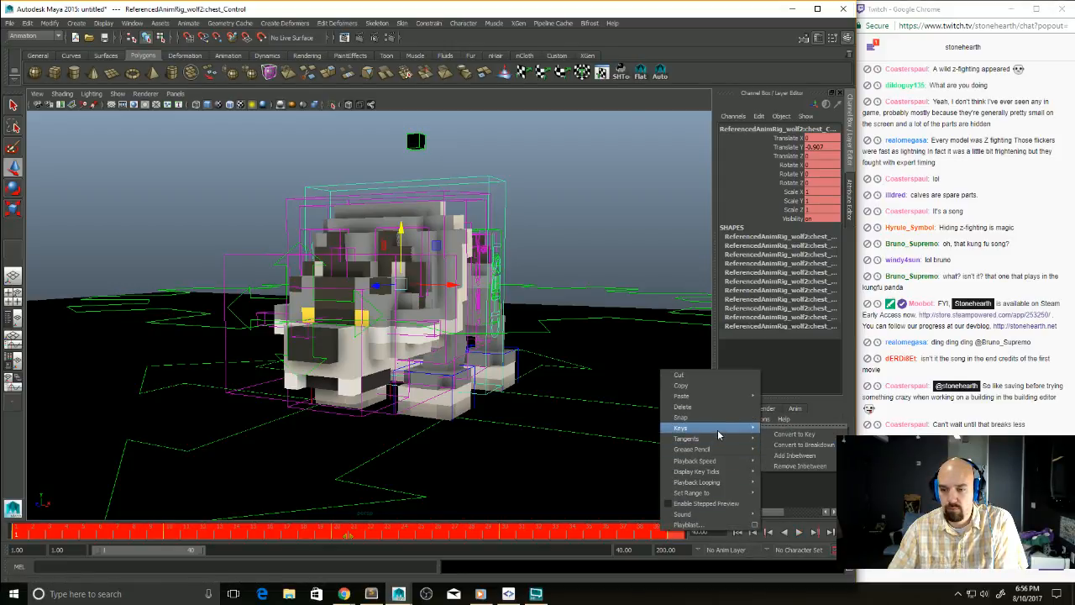
left_click(793, 444)
key("alt+v")
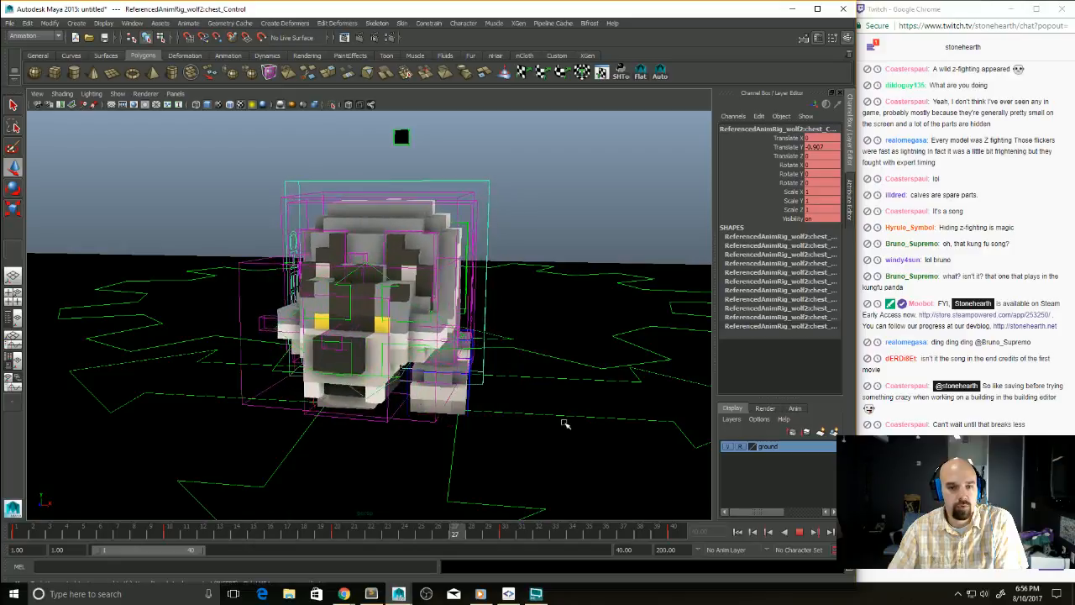
Step: Stop the playback and set Aim To Follow on the lower body control to 5 at frame 18
mouse_move(567, 414)
left_mouse_down("alt")
mouse_move(498, 394)
mouse_move(560, 398)
mouse_move(516, 392)
mouse_move(471, 413)
mouse_move(388, 387)
mouse_move(437, 394)
mouse_move(375, 335)
mouse_move(438, 288)
left_mouse_up("alt")
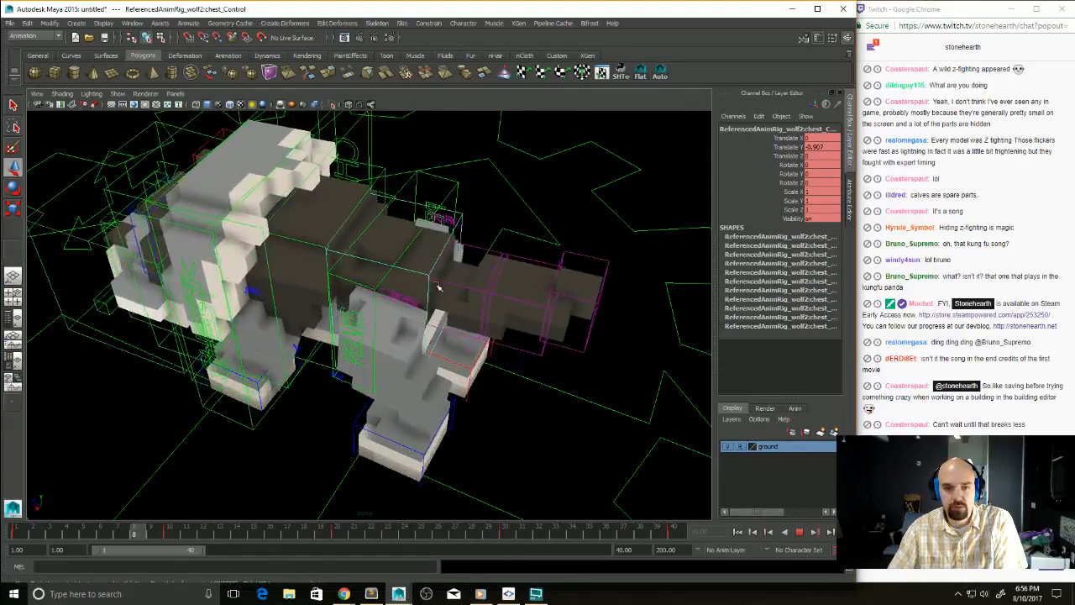
key("Escape")
left_click(426, 280)
left_click(810, 246)
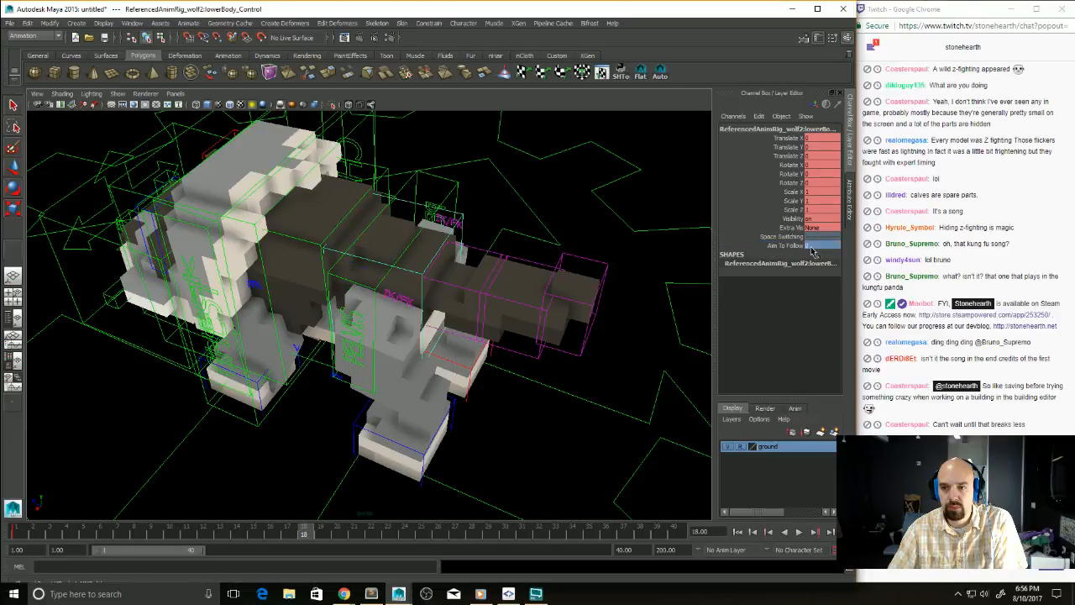
key("Return")
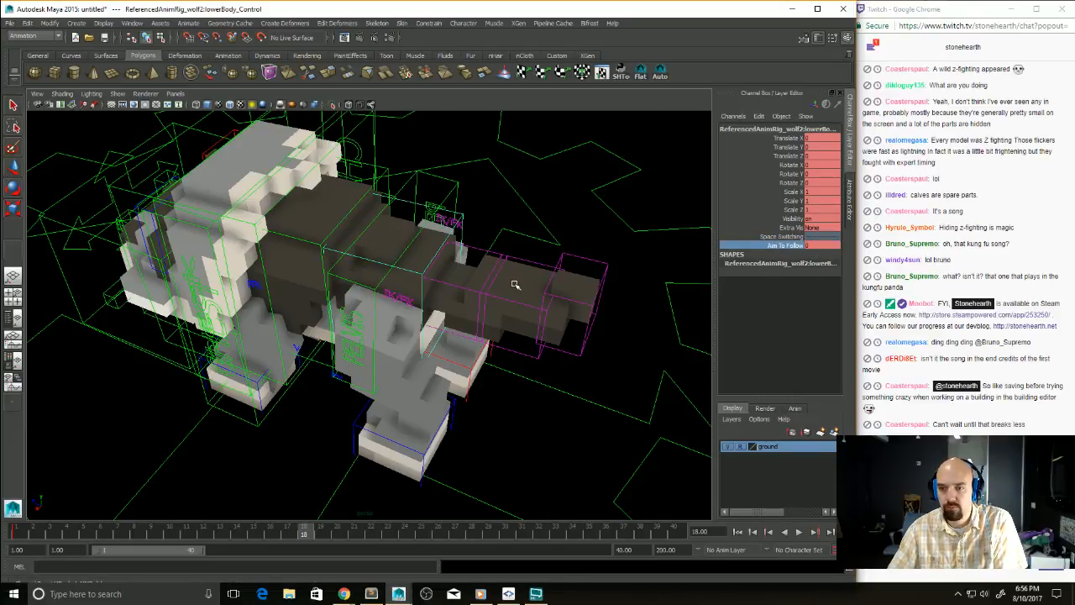
left_click(828, 247)
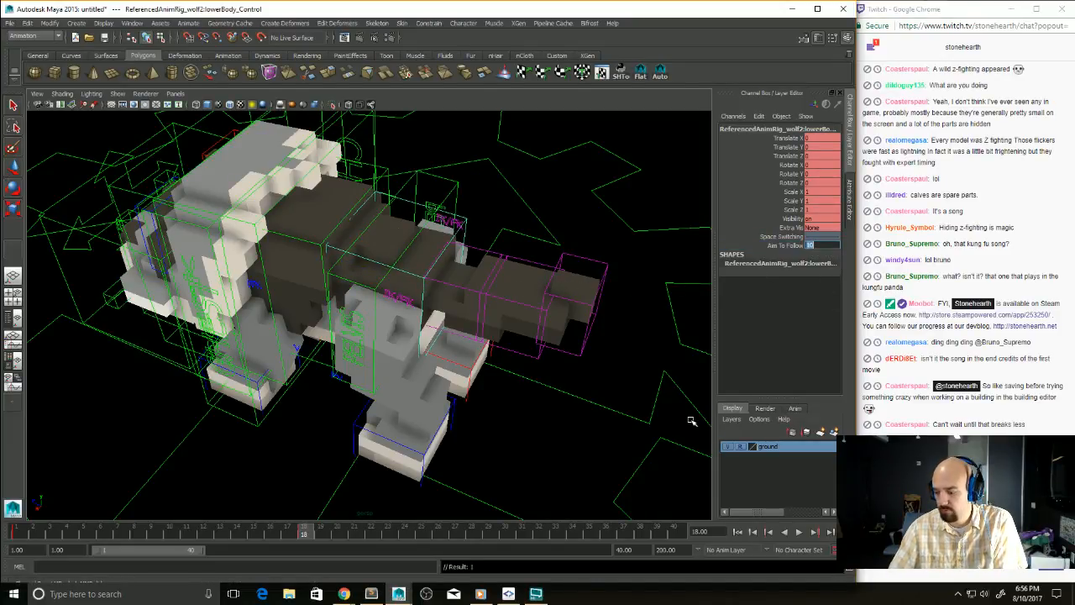
type("5")
key("Return")
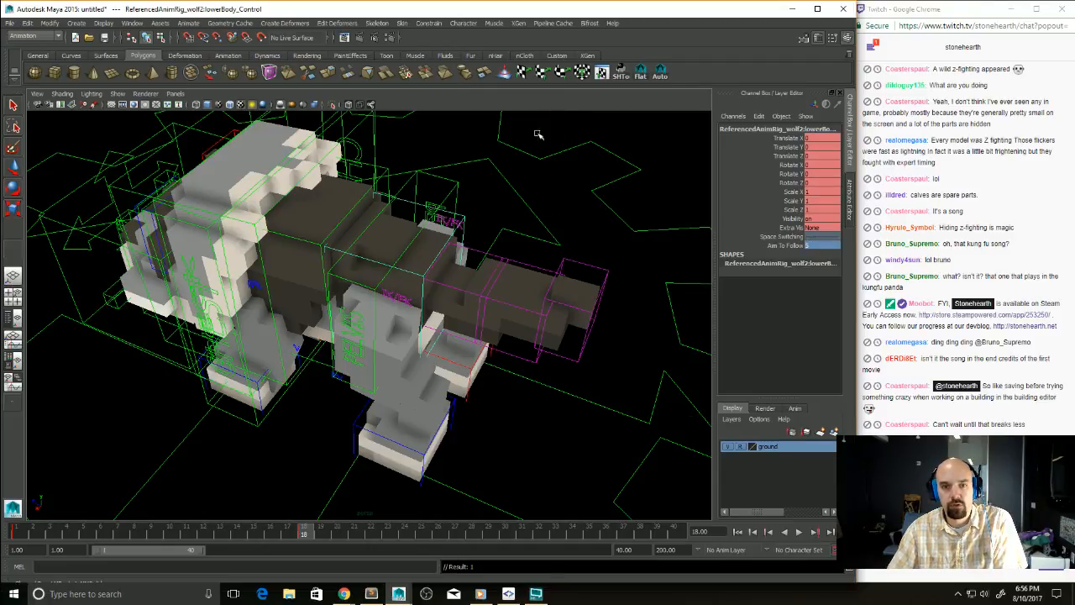
Step: Play the sway from above and behind the wolf, examining how the lower body follows the chest
key("alt+v")
left_click_drag(538, 134, 497, 233, "alt")
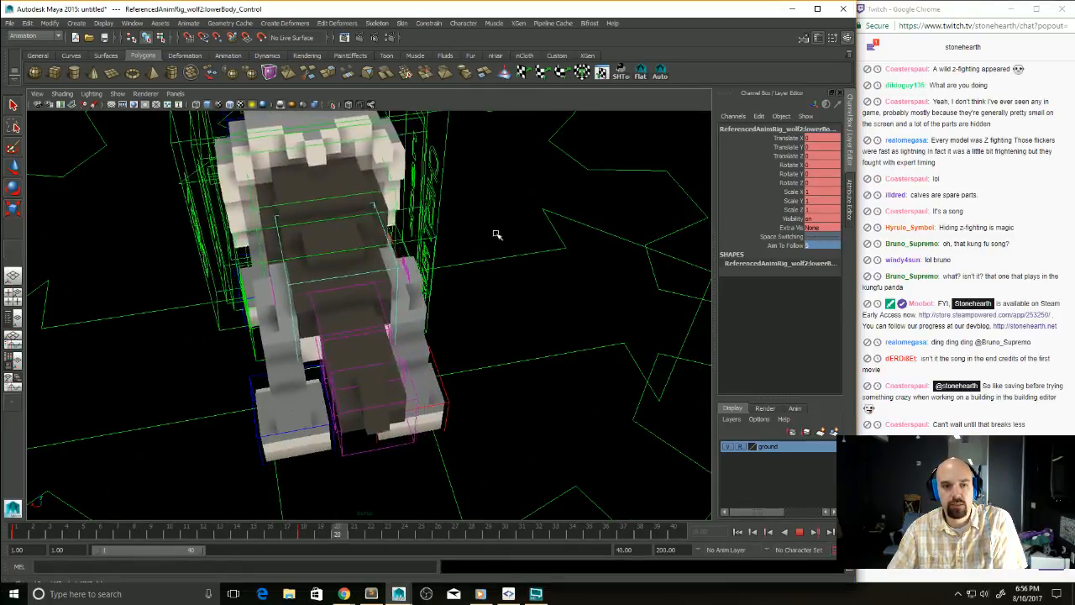
key("alt+v")
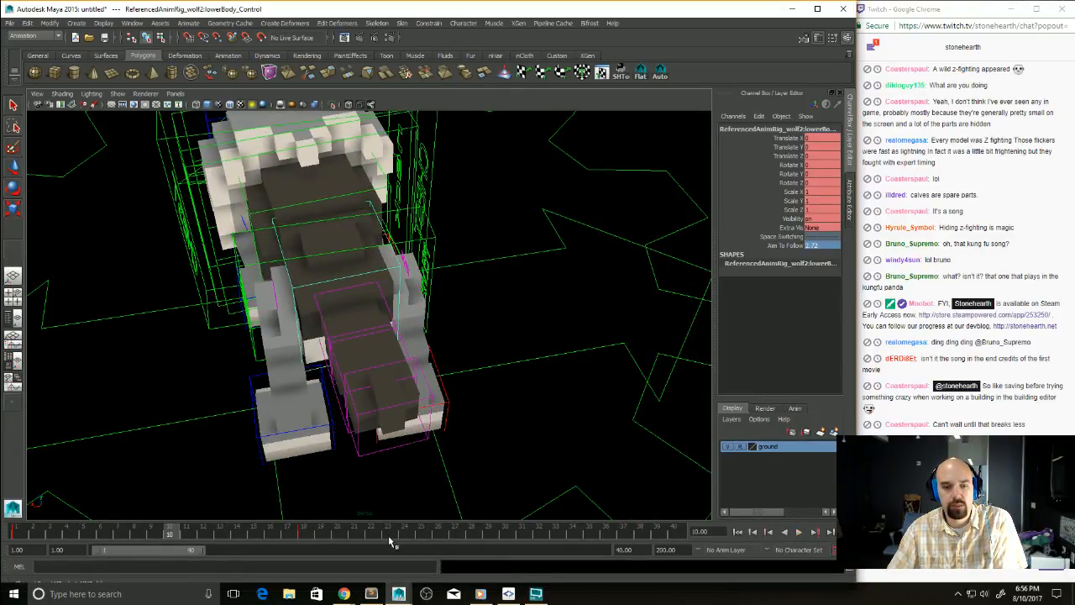
Step: Stop the playback and delete the lower body control's key at frame 18, returning to frame 1
left_click_drag(391, 542, 5, 545)
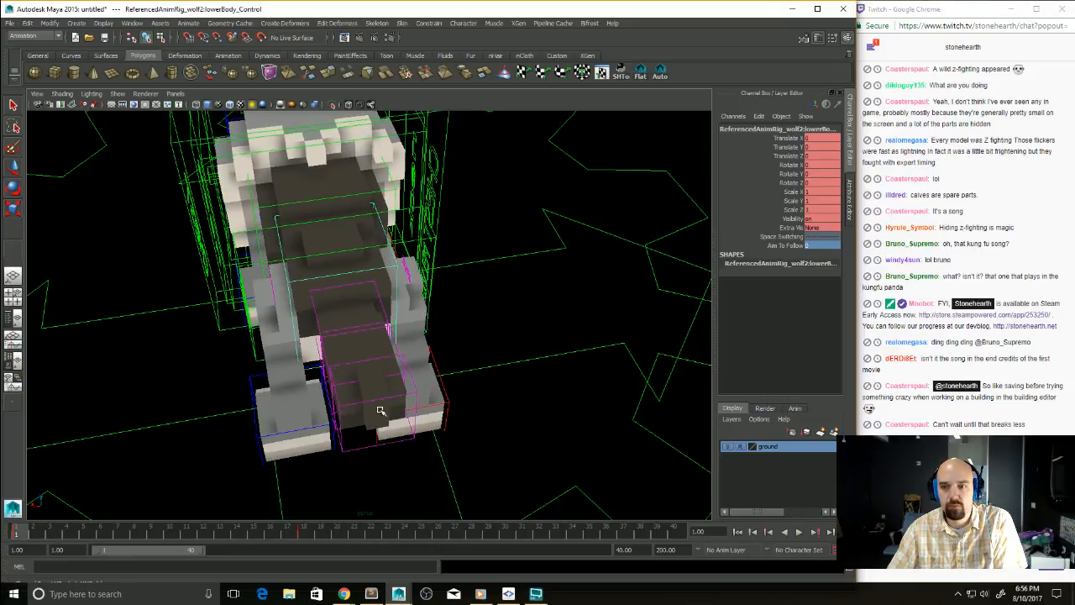
key("5")
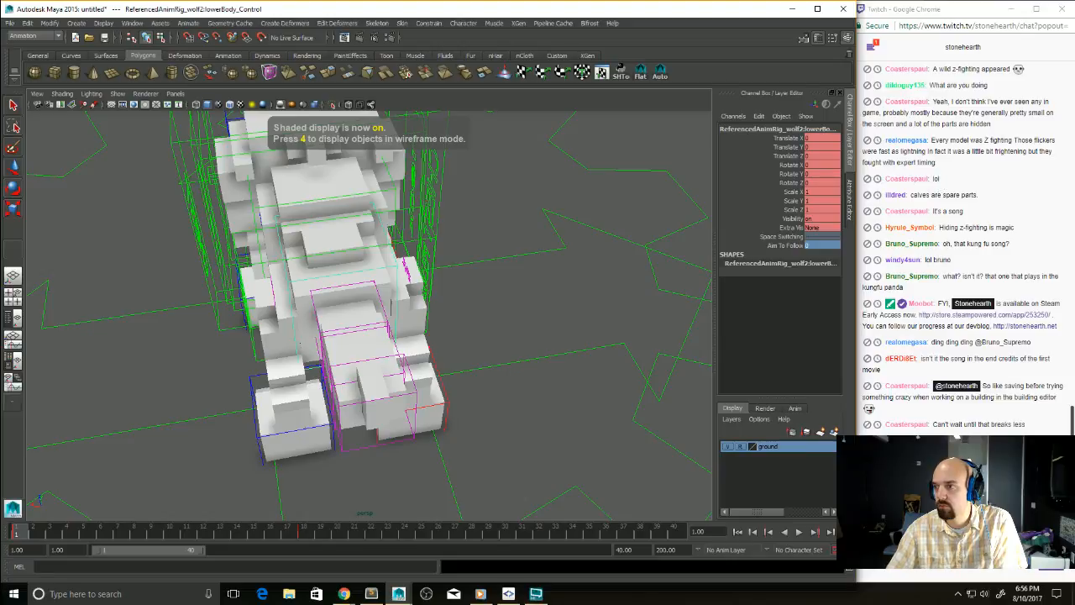
key("6")
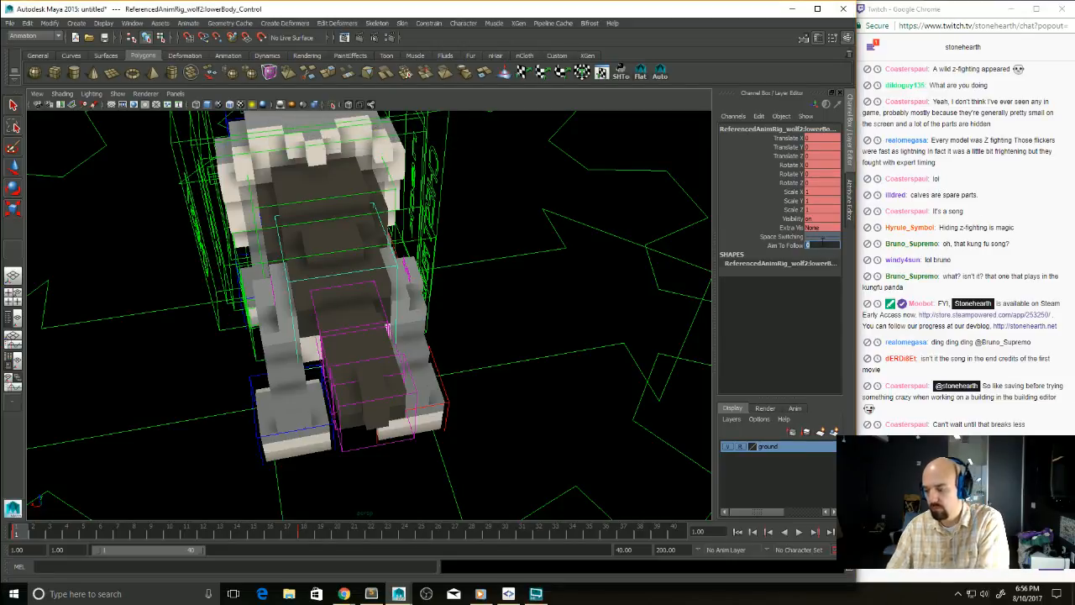
left_click(304, 531)
right_click(303, 530)
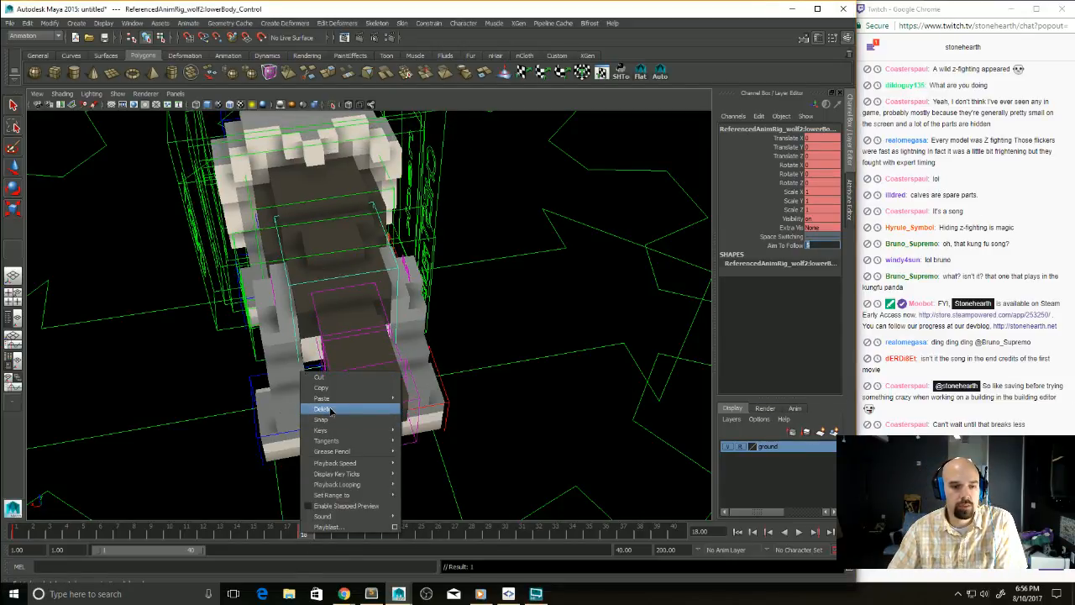
left_click(336, 409)
key("alt+shift+v")
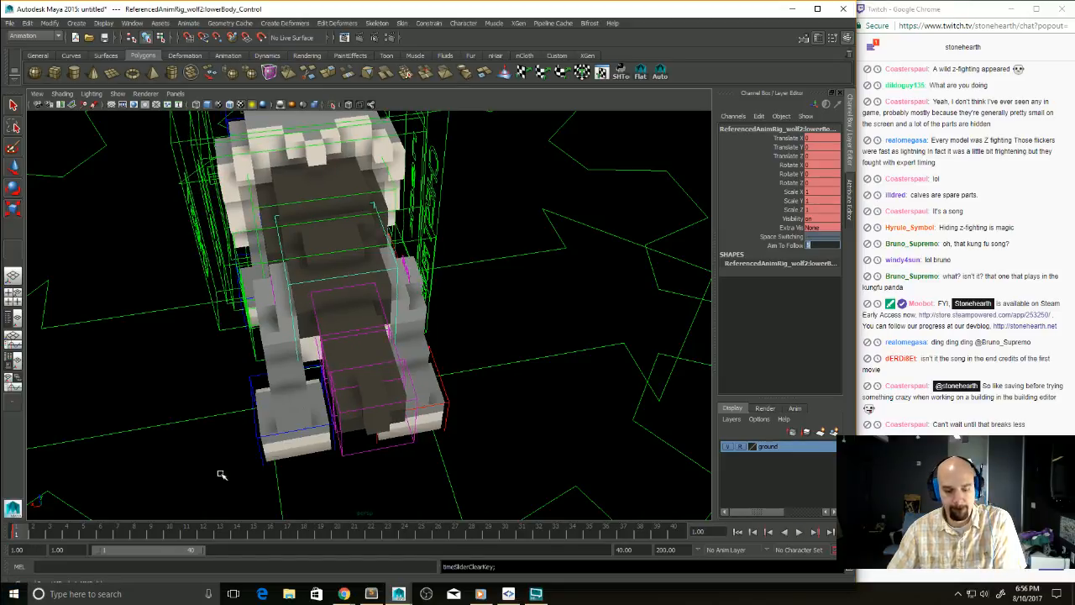
Step: Play the chest sway from the rear quarter and from the front, examining how the lower body follows
key("alt+v")
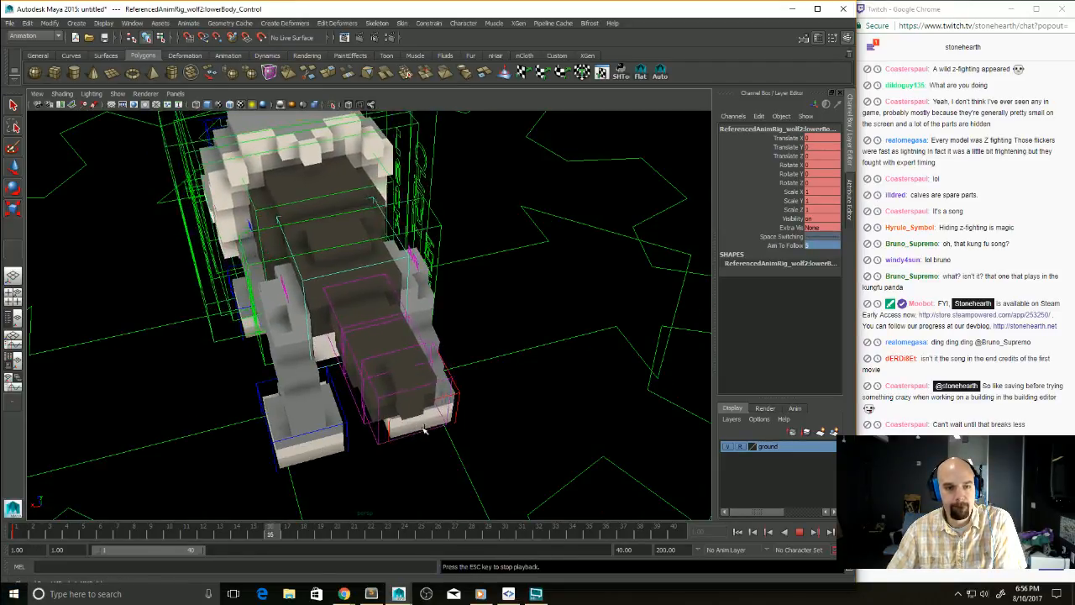
left_click_drag(425, 426, 339, 100, "alt")
key("Escape")
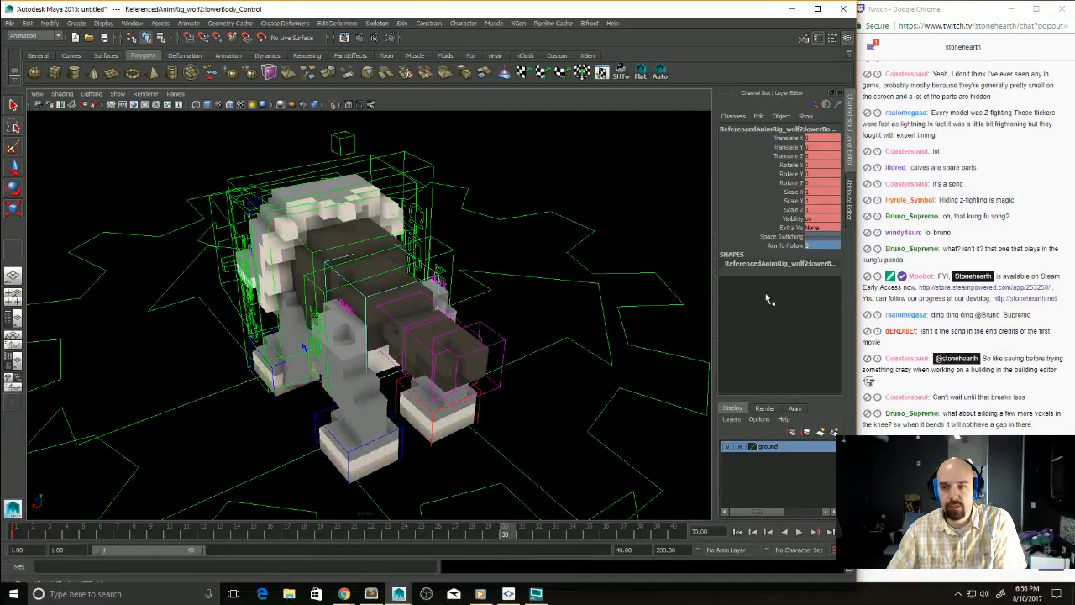
key("alt+shift+v")
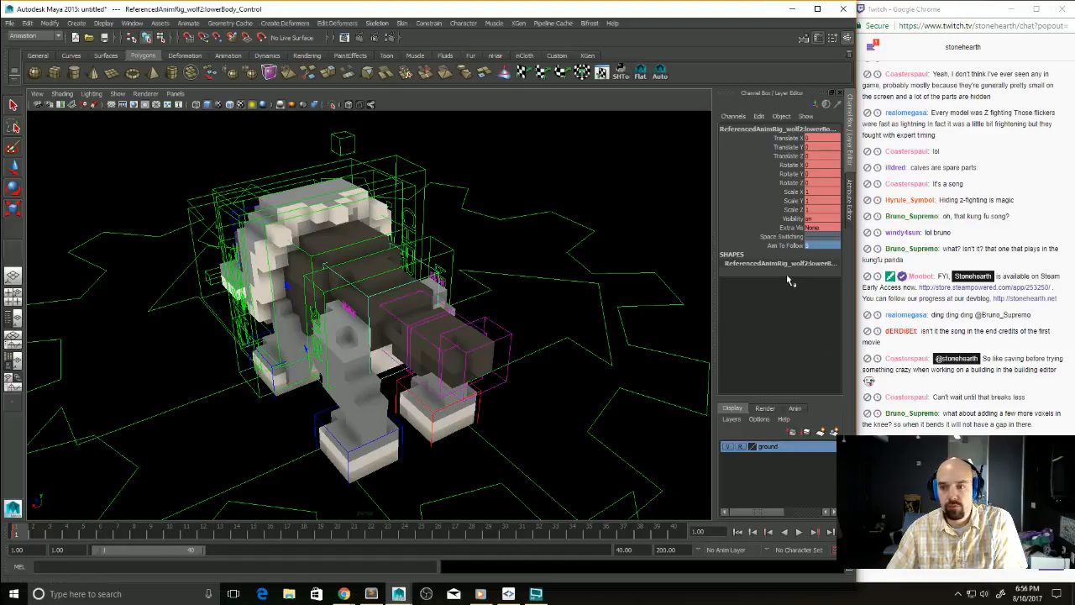
left_click(787, 246)
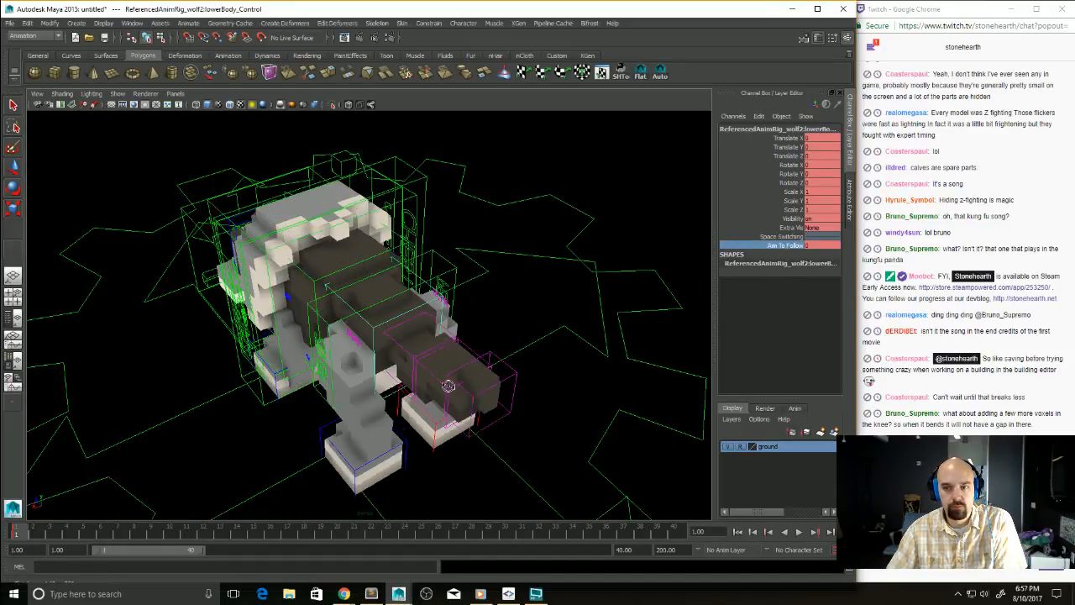
key("alt+v")
mouse_move(513, 395)
left_mouse_down("alt")
mouse_move(456, 440)
mouse_move(362, 439)
mouse_move(577, 430)
mouse_move(560, 403)
mouse_move(507, 413)
mouse_move(535, 423)
mouse_move(483, 418)
mouse_move(461, 353)
mouse_move(420, 358)
left_mouse_up("alt")
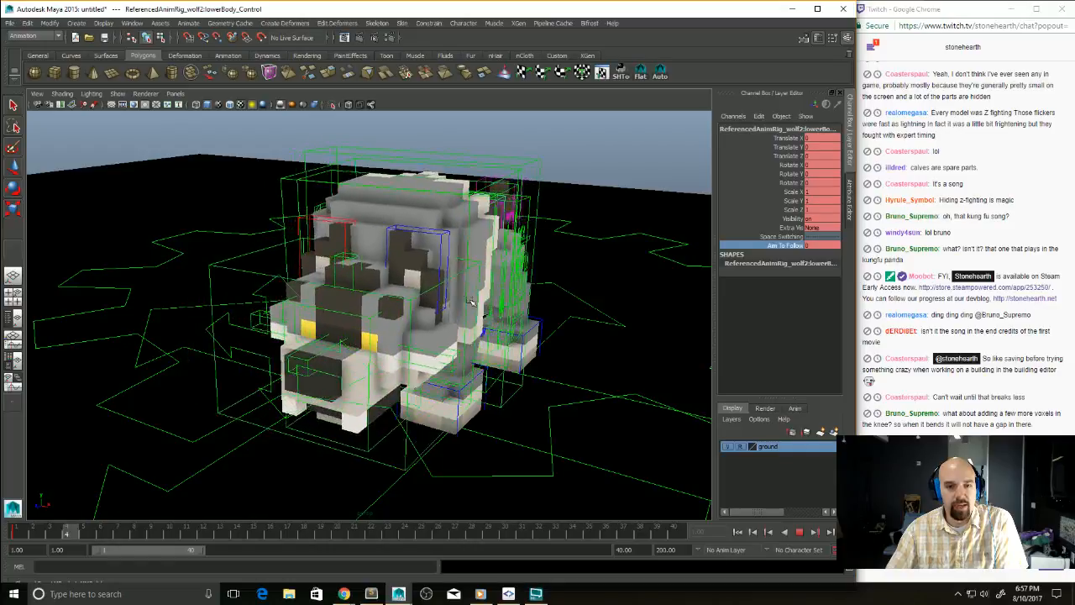
left_click_drag(456, 321, 502, 342, "alt")
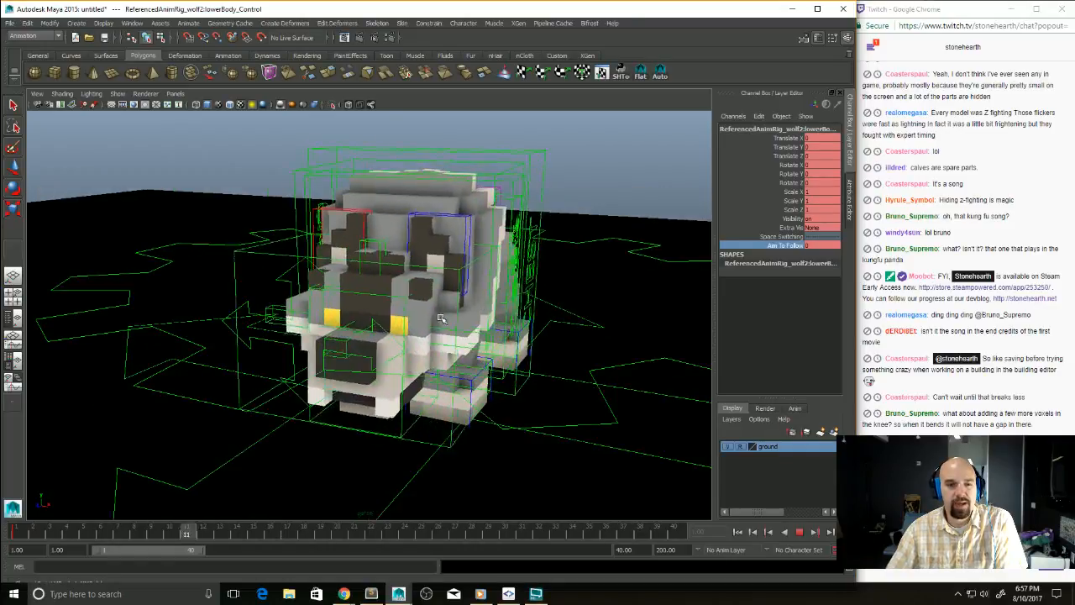
key("Escape")
Step: Select the chest control and reduce its Translate X at frame 10 to 0.327
left_click(502, 345)
left_click_drag(502, 344, 282, 419, "alt")
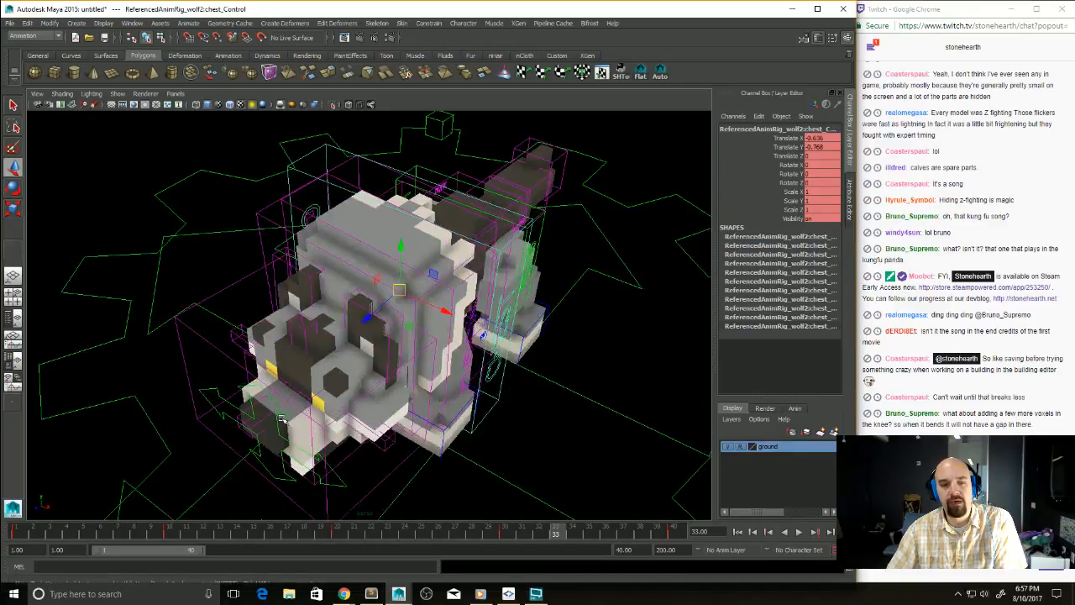
left_click(16, 537)
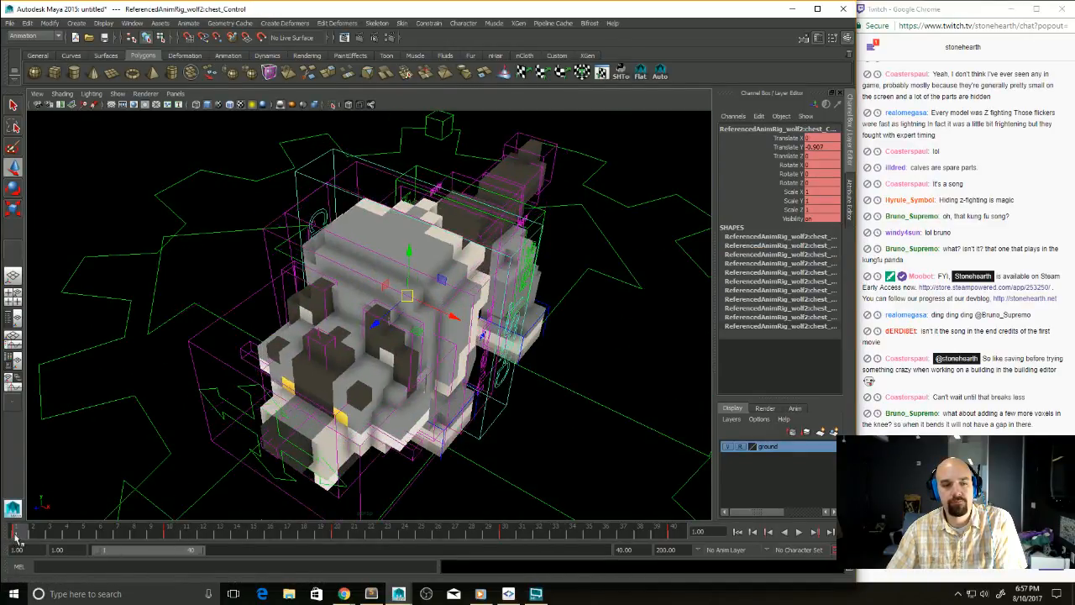
left_click_drag(29, 538, 178, 538)
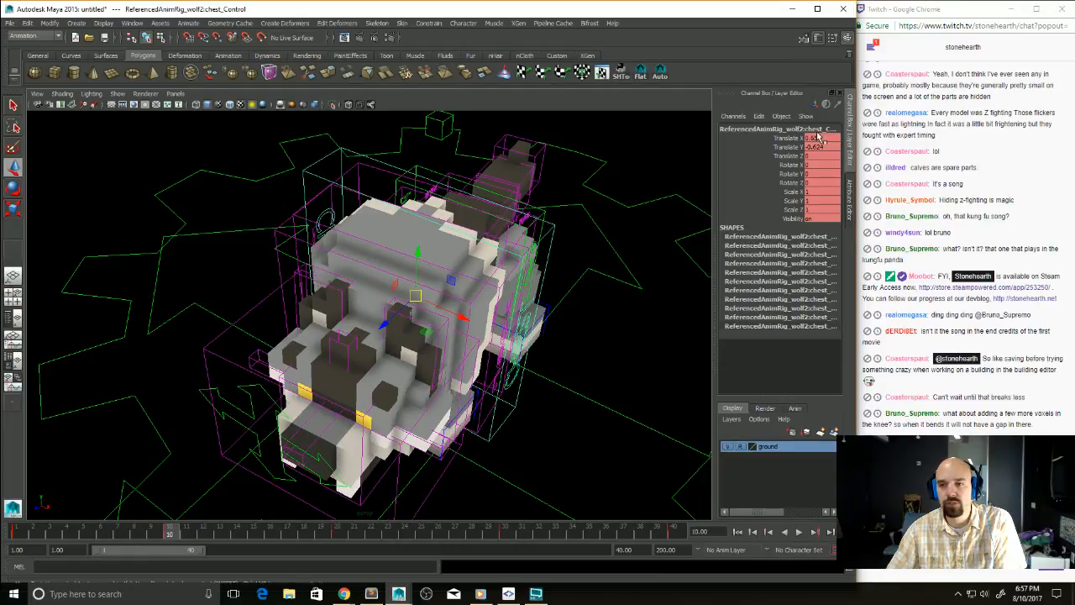
double_click(820, 138)
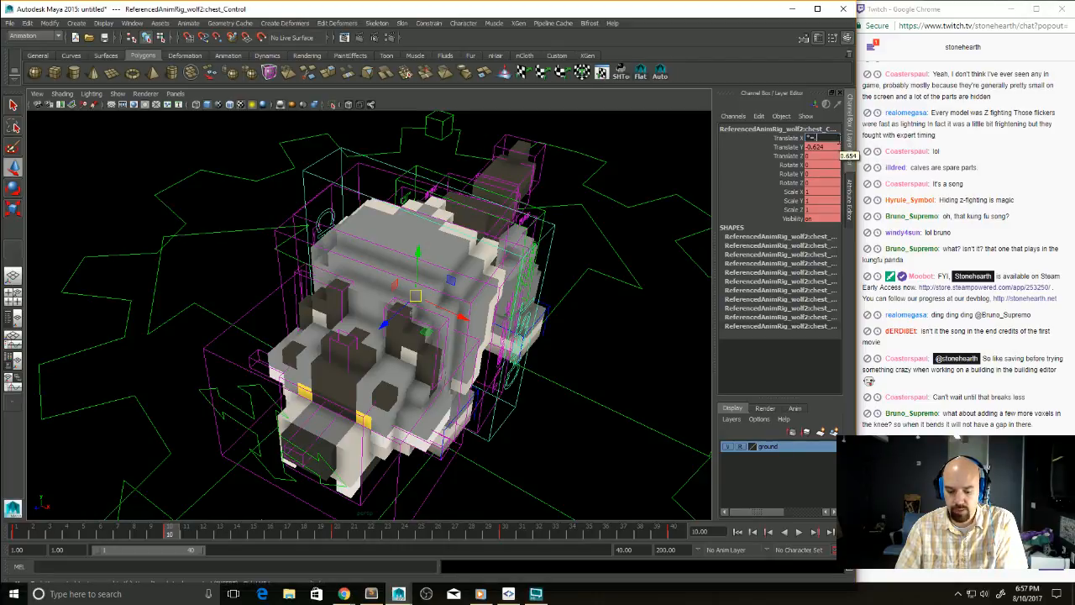
key("Return")
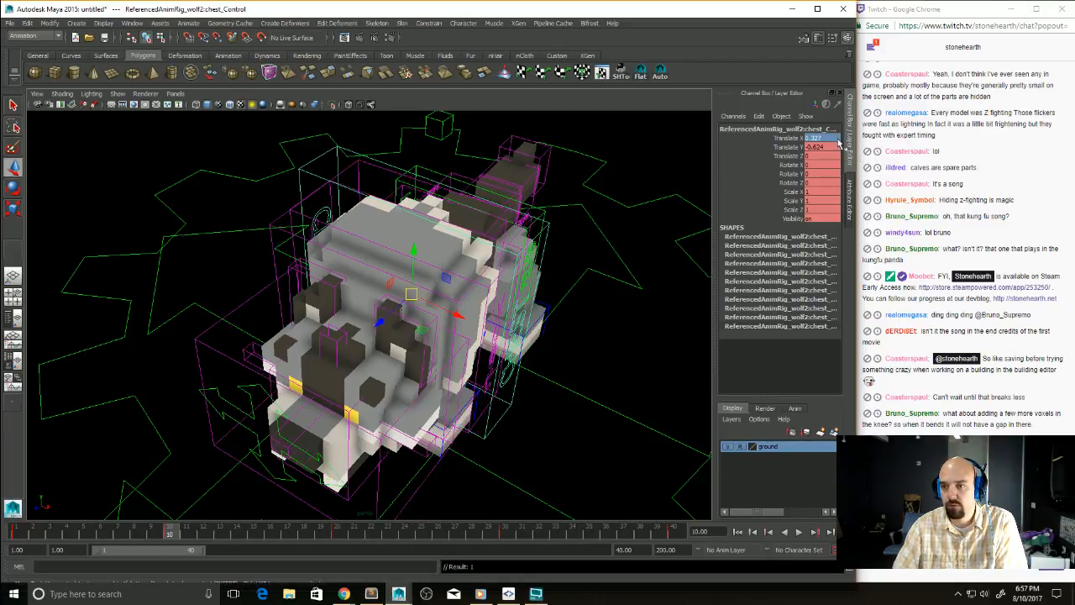
Step: Reduce the chest's Translate X at frame 30 to -0.376, and play the sway from the front
left_click(505, 531)
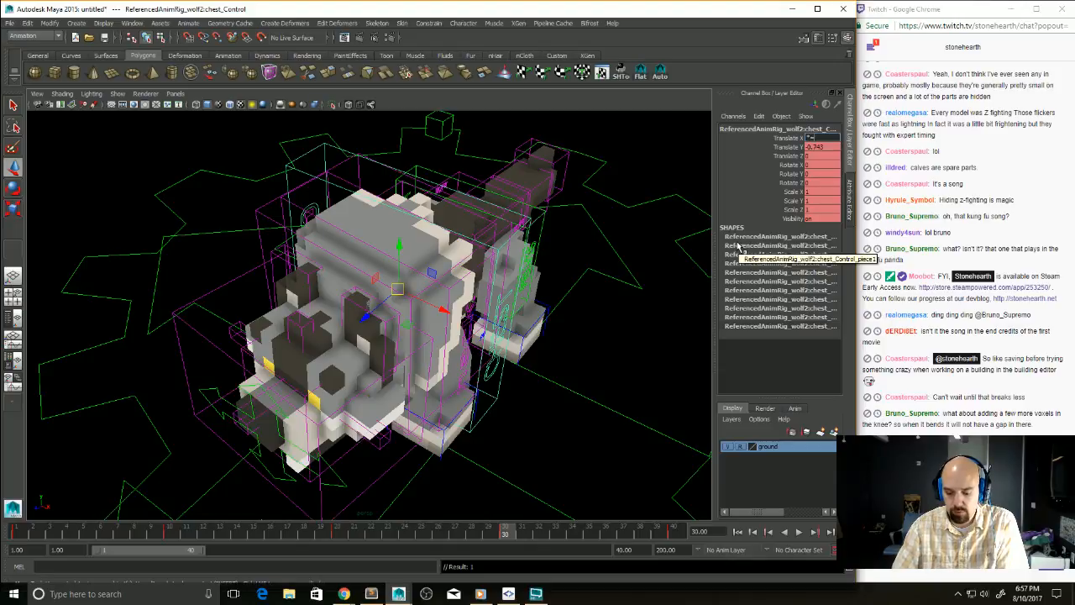
type("6")
key("Return")
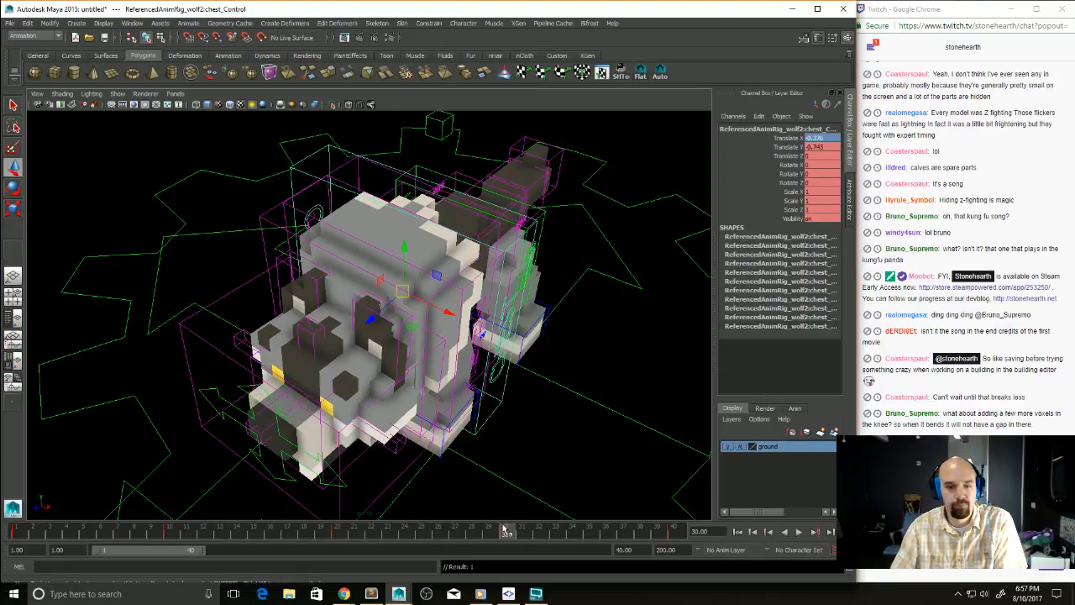
key("alt+v")
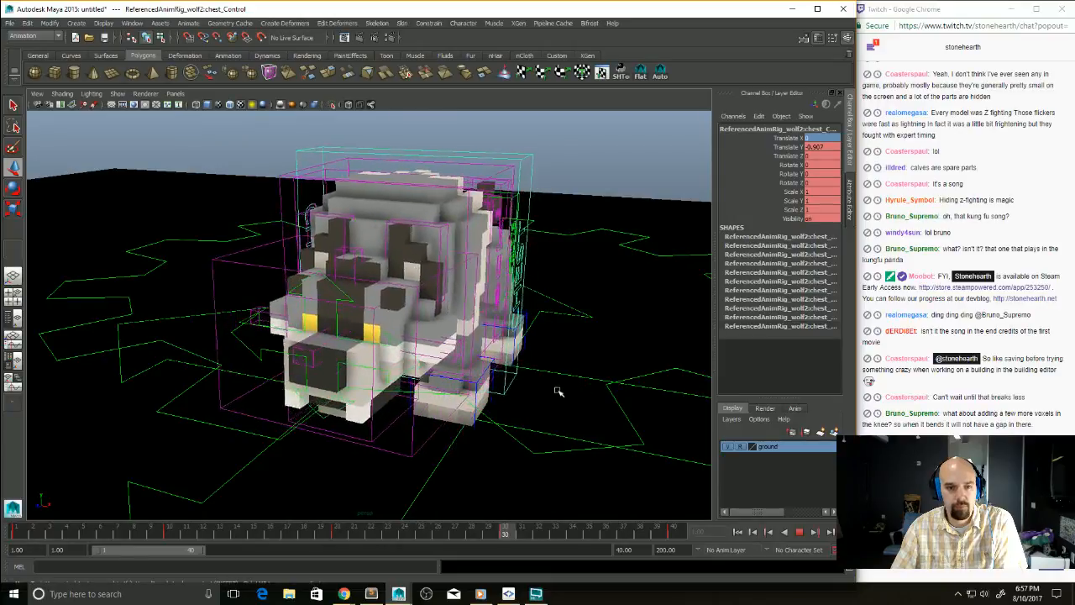
key("alt+v")
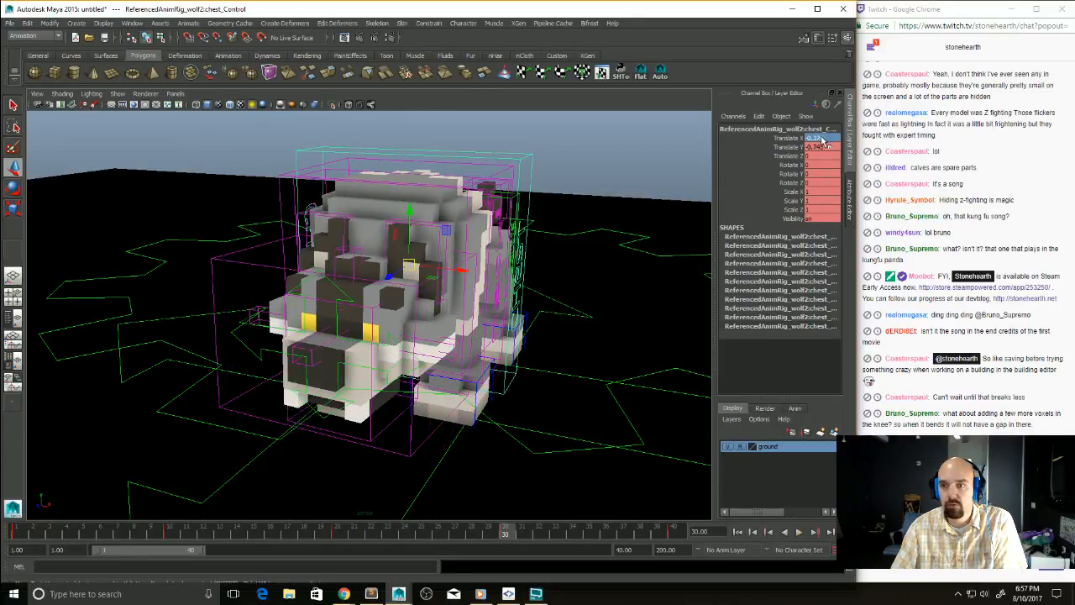
Step: Try a Translate Y of -0.5 on the chest at frame 30, and check the motion around that frame
left_click(826, 148)
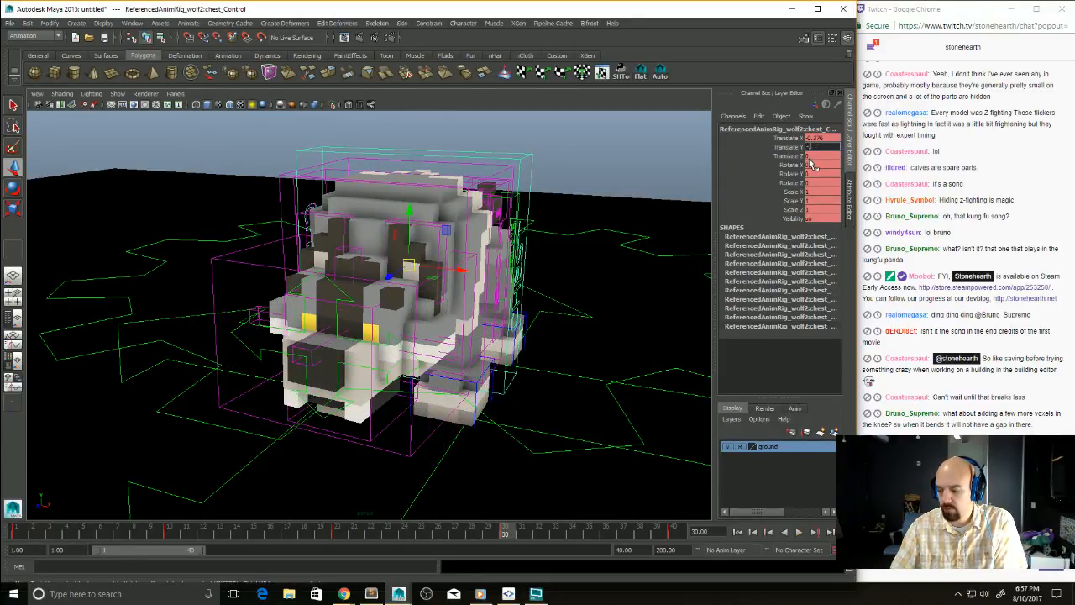
type("-0.5")
key("Return")
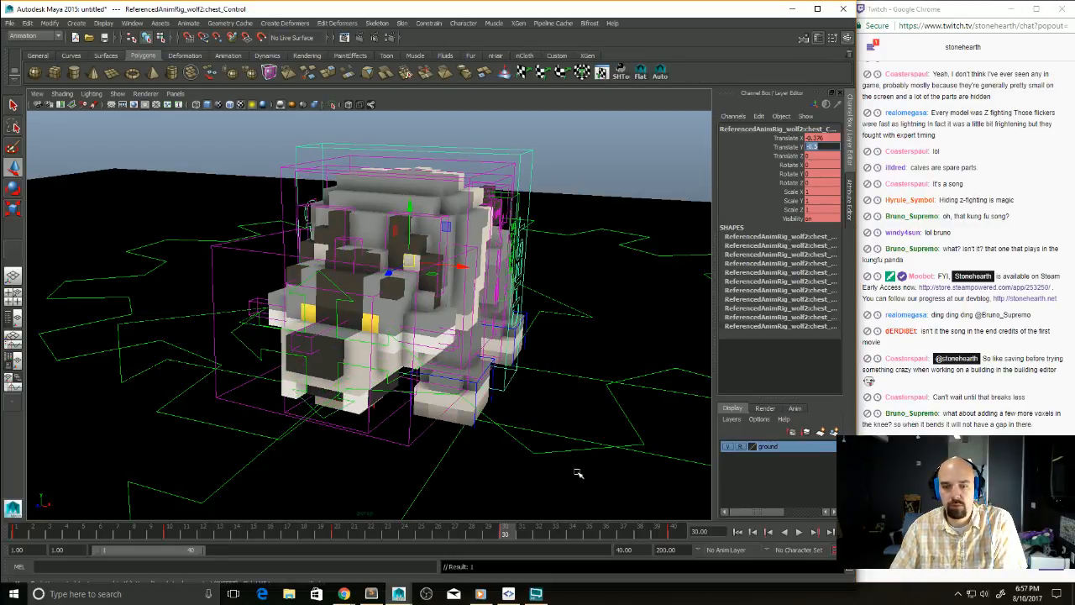
mouse_move(502, 536)
left_mouse_down()
mouse_move(512, 536)
mouse_move(494, 539)
left_mouse_up()
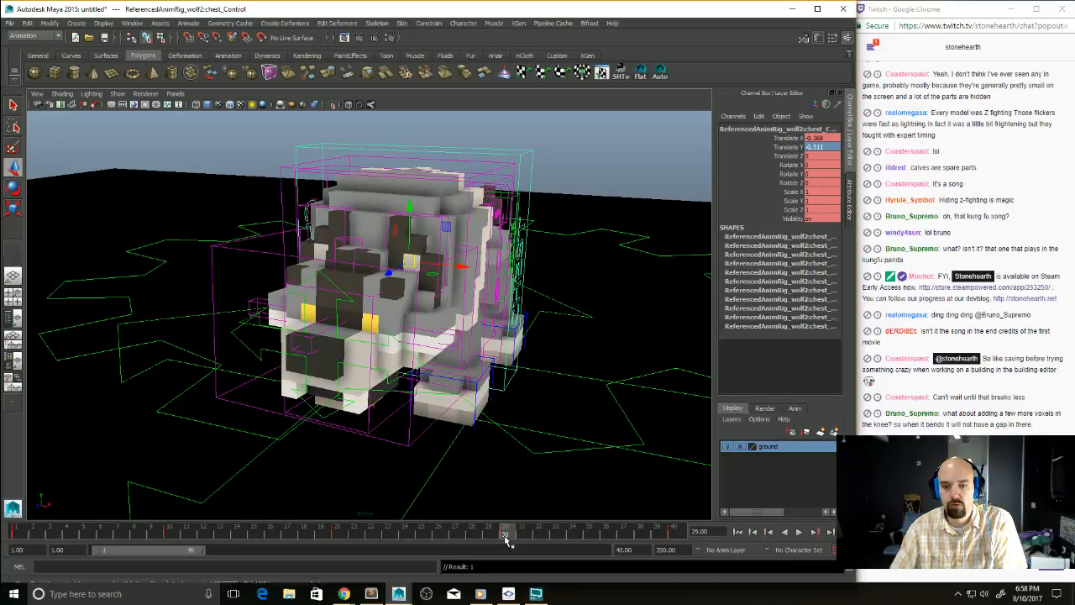
key("alt+v")
left_click_drag(305, 546, 506, 538)
left_click_drag(620, 312, 591, 323, "alt")
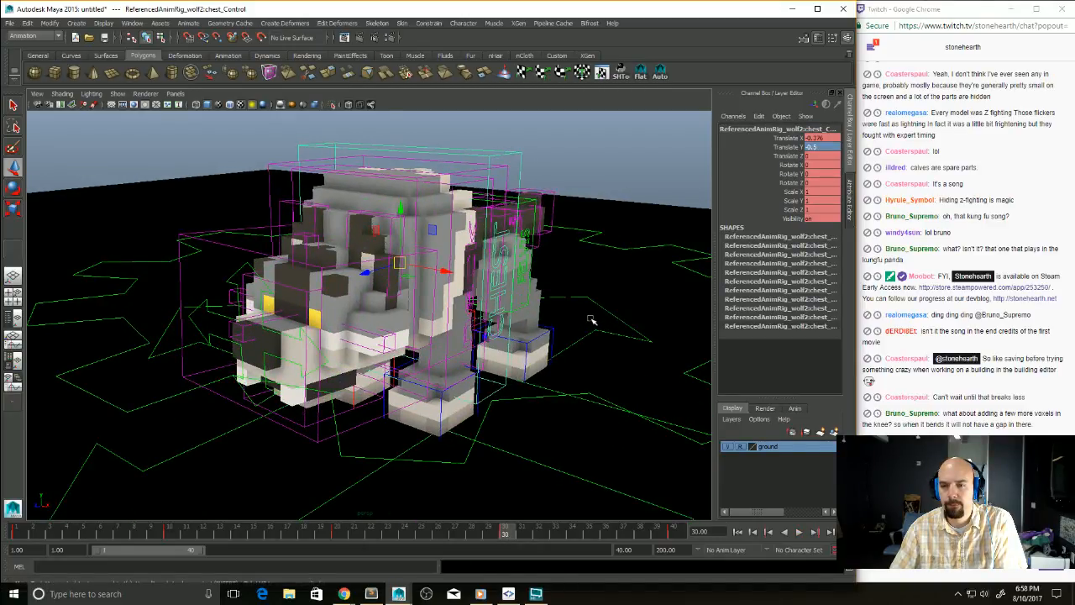
Step: Undo the chest's Translate Y change at frame 30
key("ctrl+z")
key("ctrl+z")
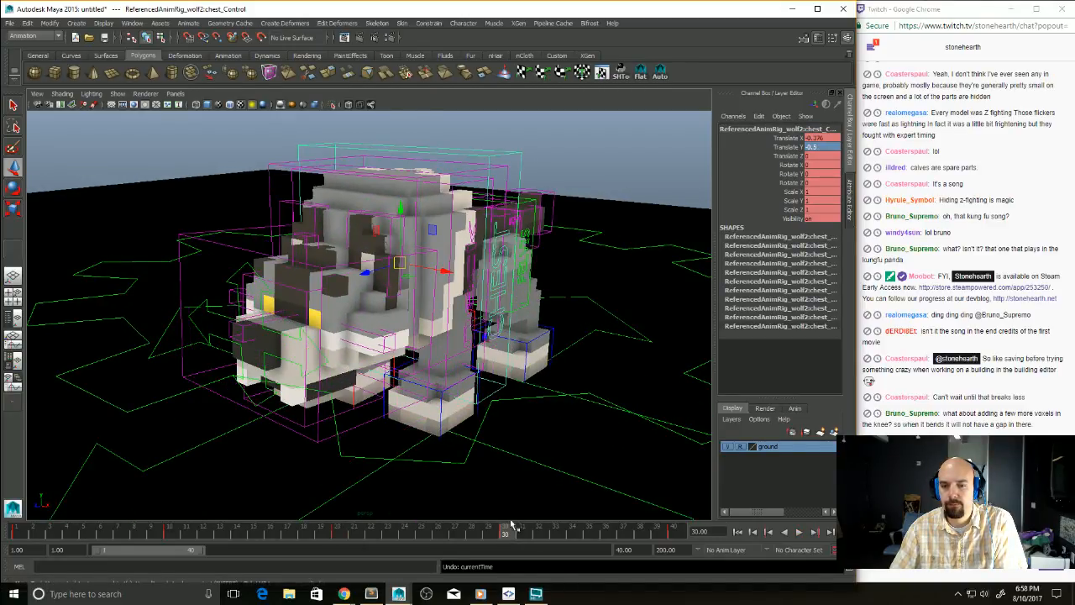
left_click_drag(507, 532, 519, 531)
key("ctrl+z")
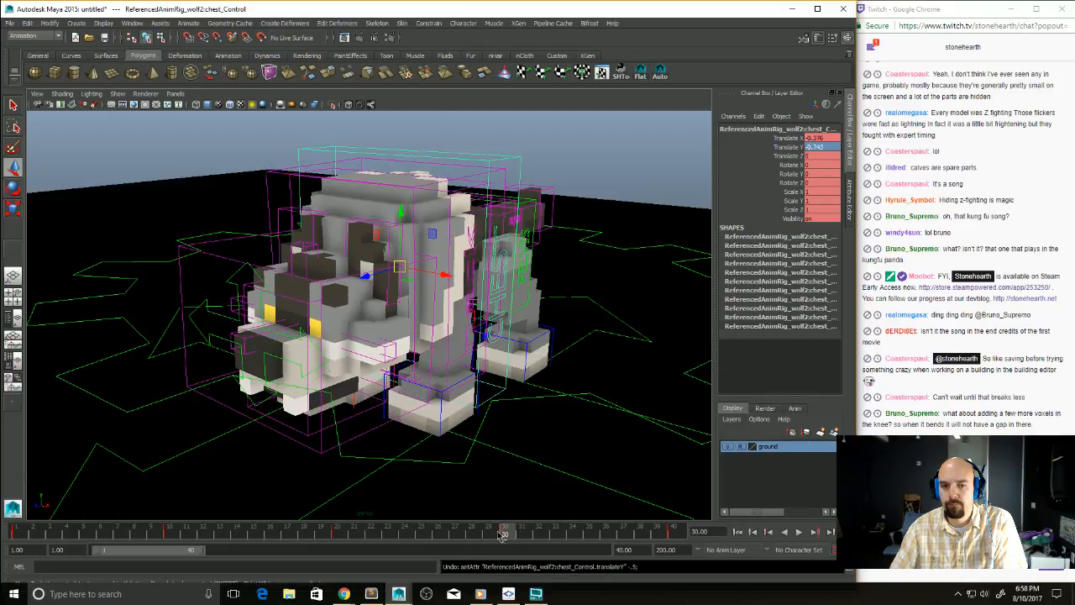
Step: Raise the chest at frame 30 to about -0.556 in Translate Y, undoing the moves that go higher
key("alt+v")
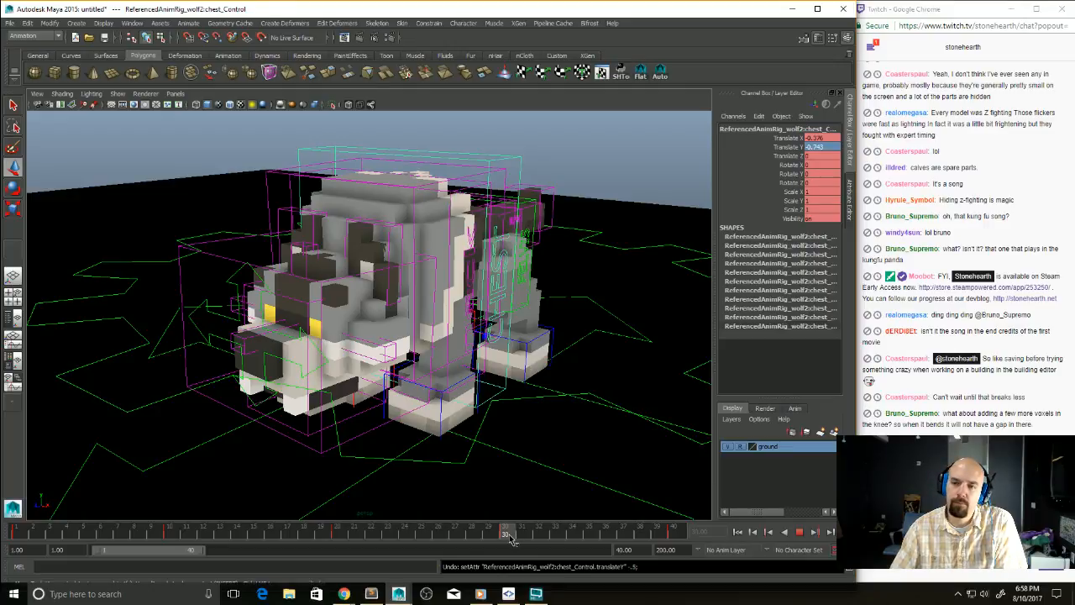
left_click(511, 535)
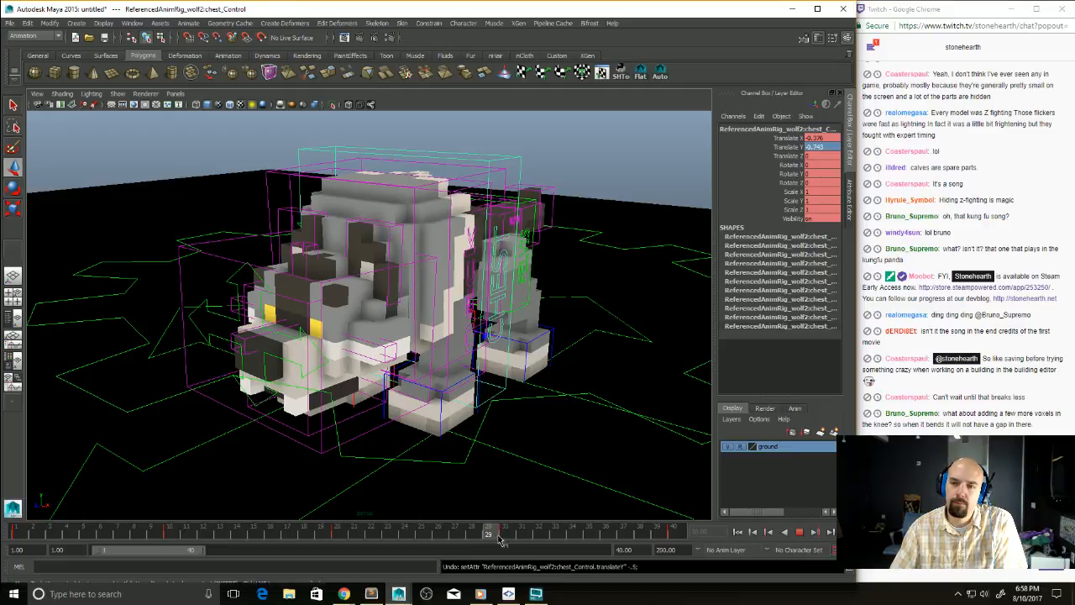
left_click(788, 147)
middle_click_drag(556, 287, 558, 286)
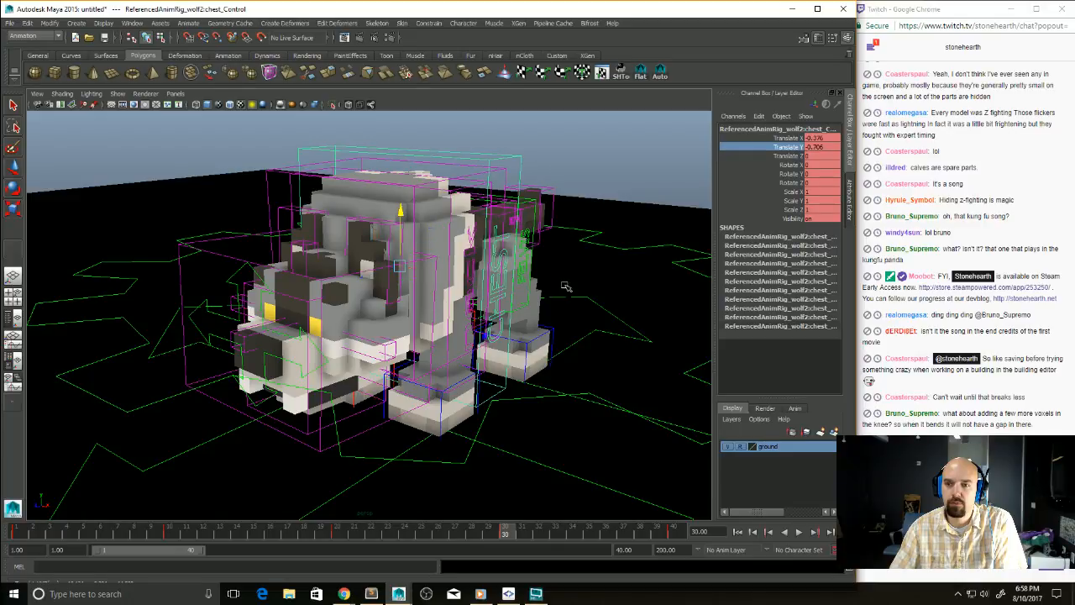
middle_click_drag(575, 284, 594, 286)
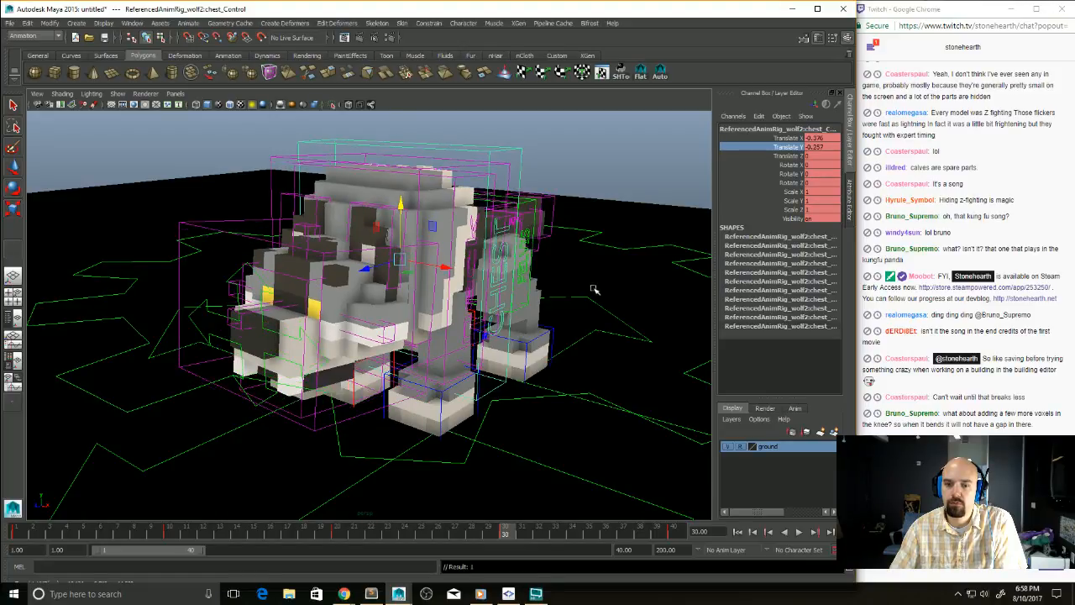
key("ctrl+z")
key("ctrl+z")
key("ctrl+z")
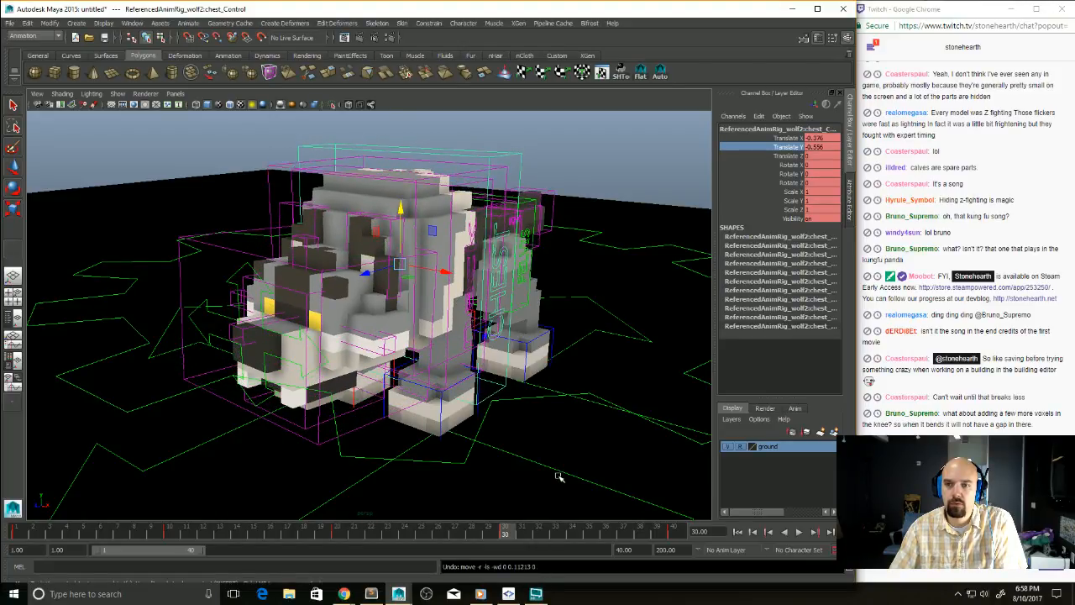
Step: Try a chest Translate Y of 0 at frame 30, view it from the side, and undo it with the preceding small move
double_click(812, 148)
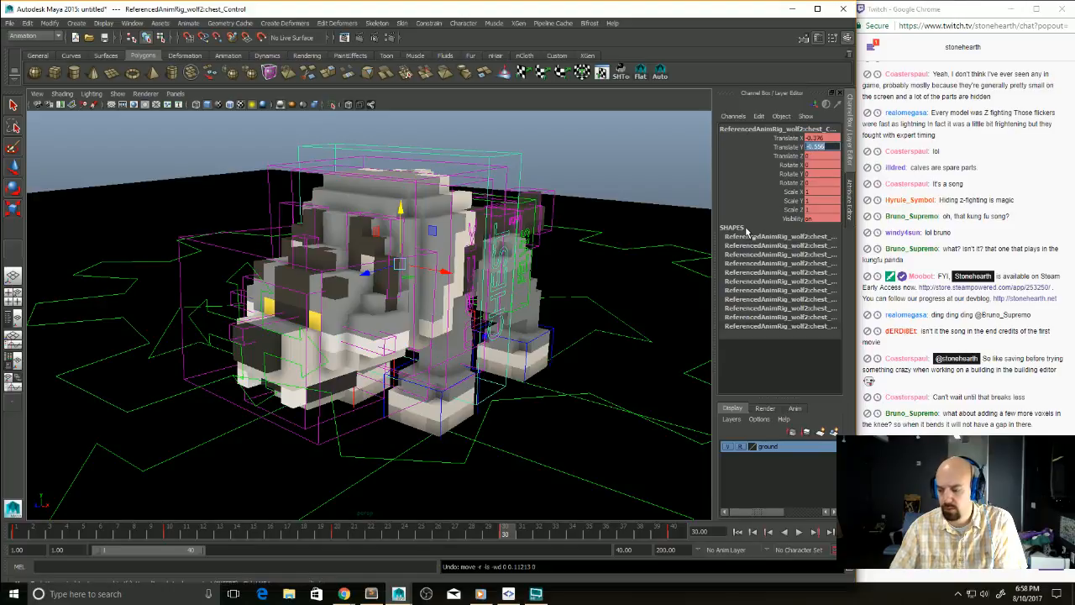
type("0")
key("Return")
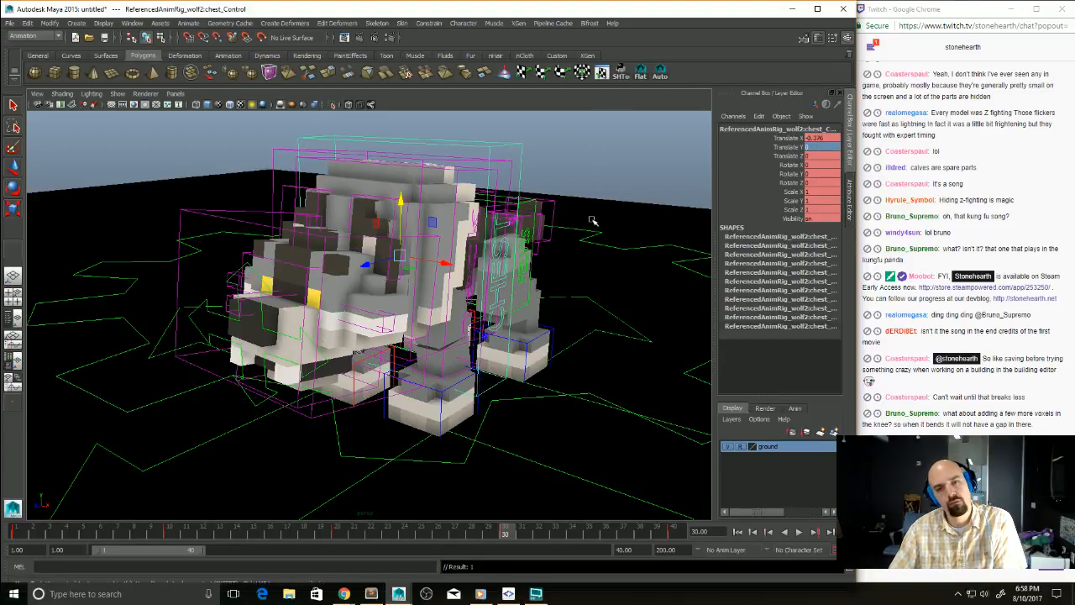
left_click_drag(606, 244, 582, 244, "alt")
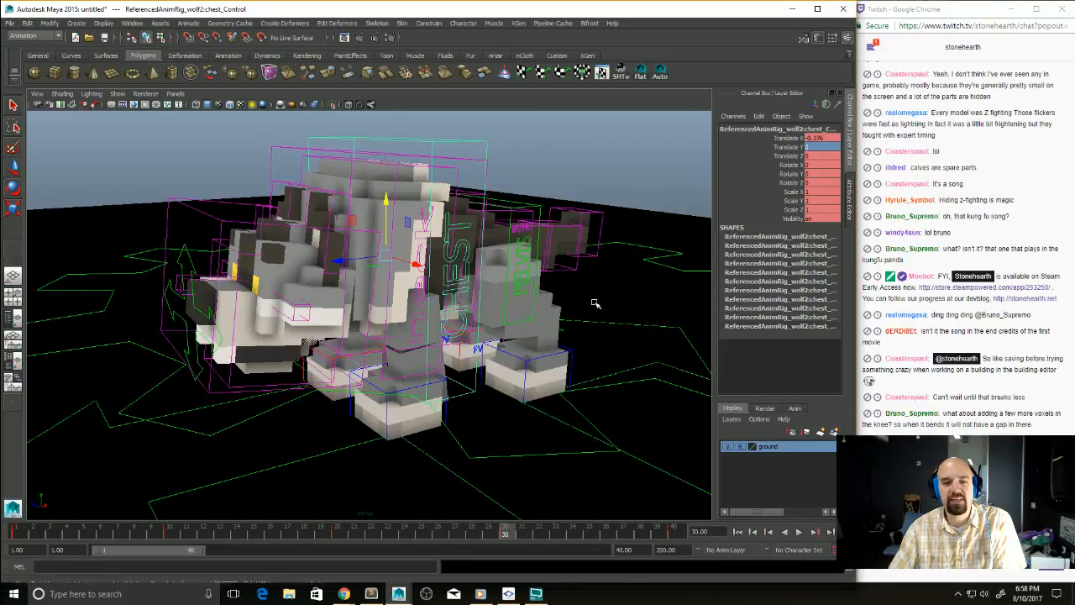
key("ctrl+z")
key("ctrl+z")
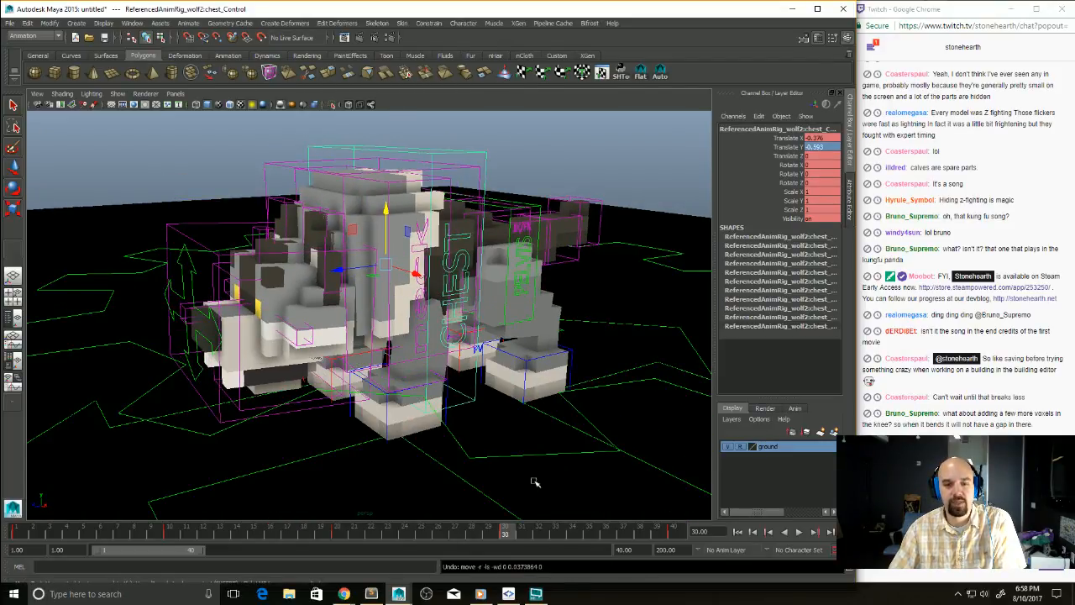
Step: Set the chest control's Translate Y to -1 at frame 40
left_click_drag(517, 541, 701, 546)
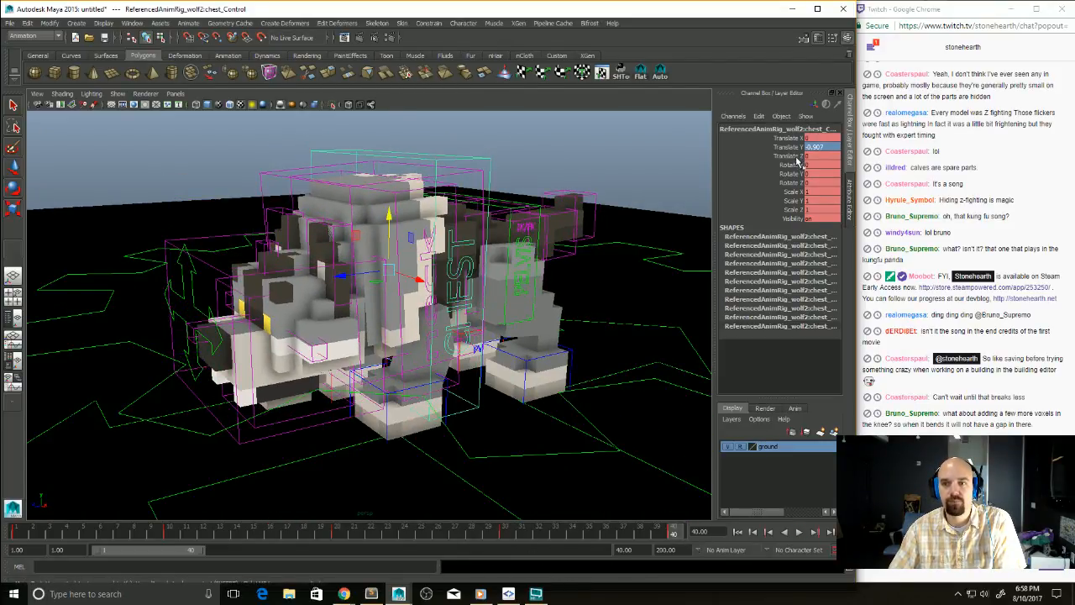
left_click_drag(546, 343, 477, 346, "alt")
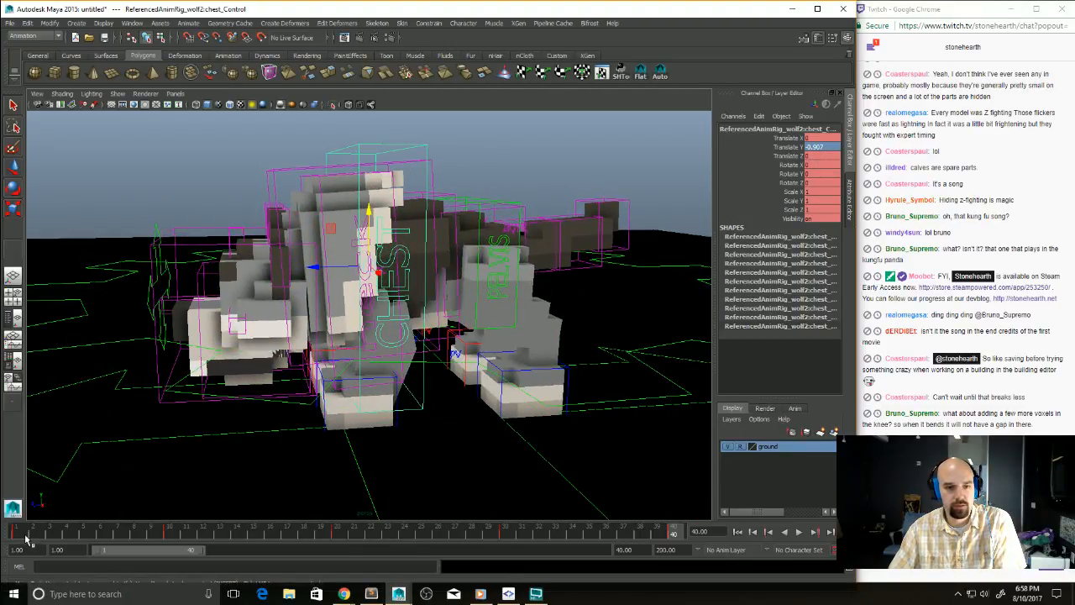
left_click(500, 281)
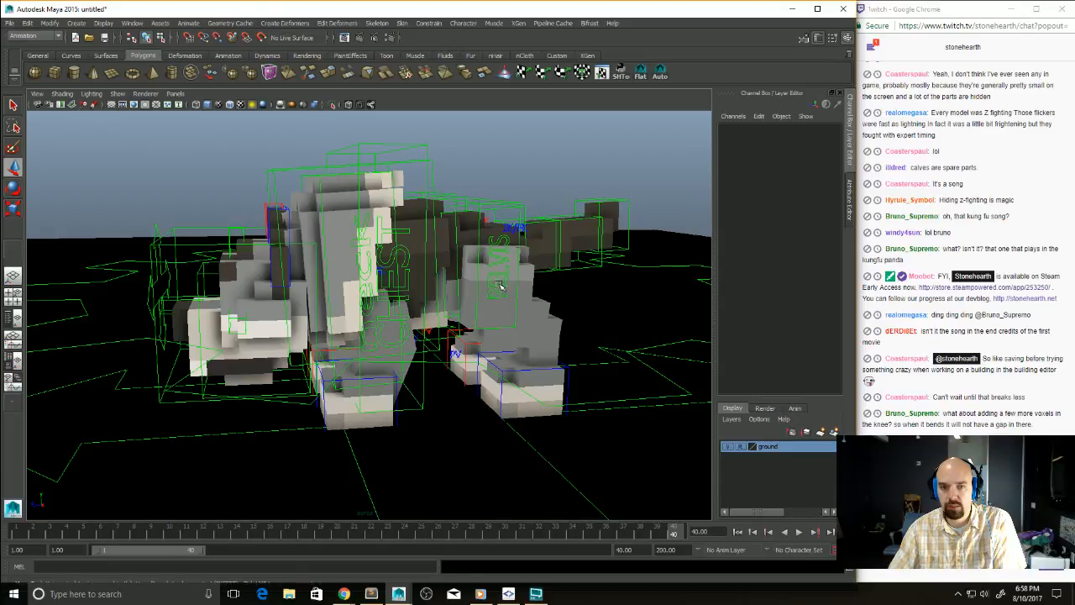
left_click(498, 287)
left_click(407, 300)
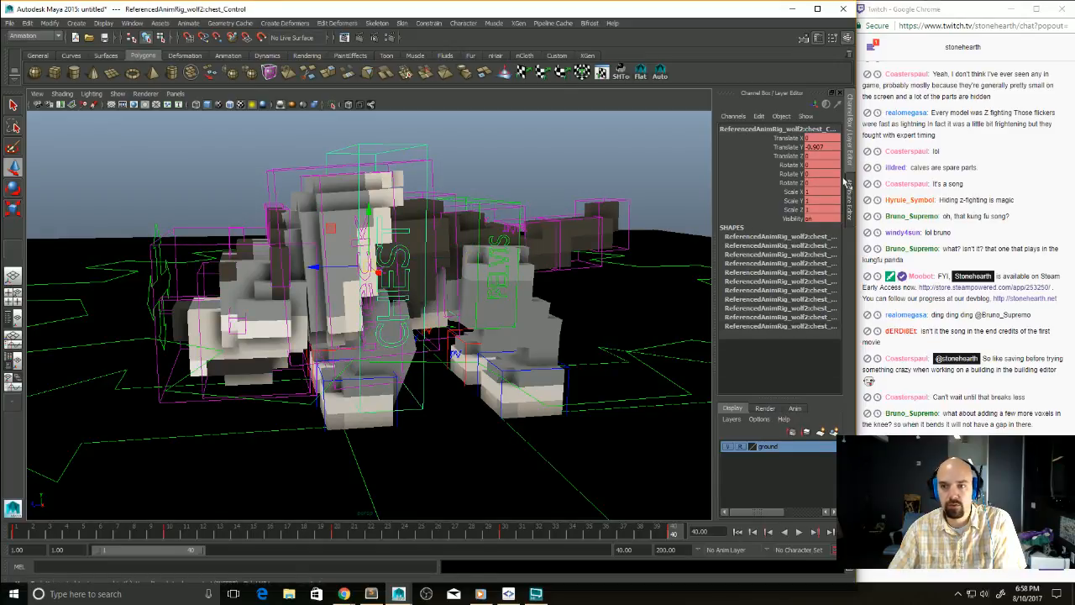
double_click(819, 147)
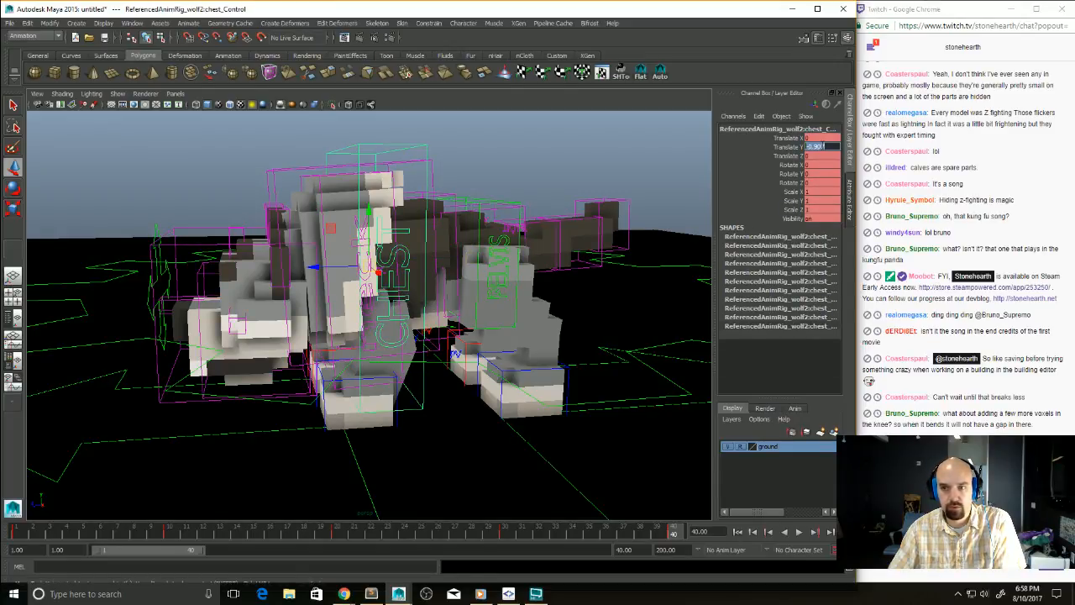
type("0")
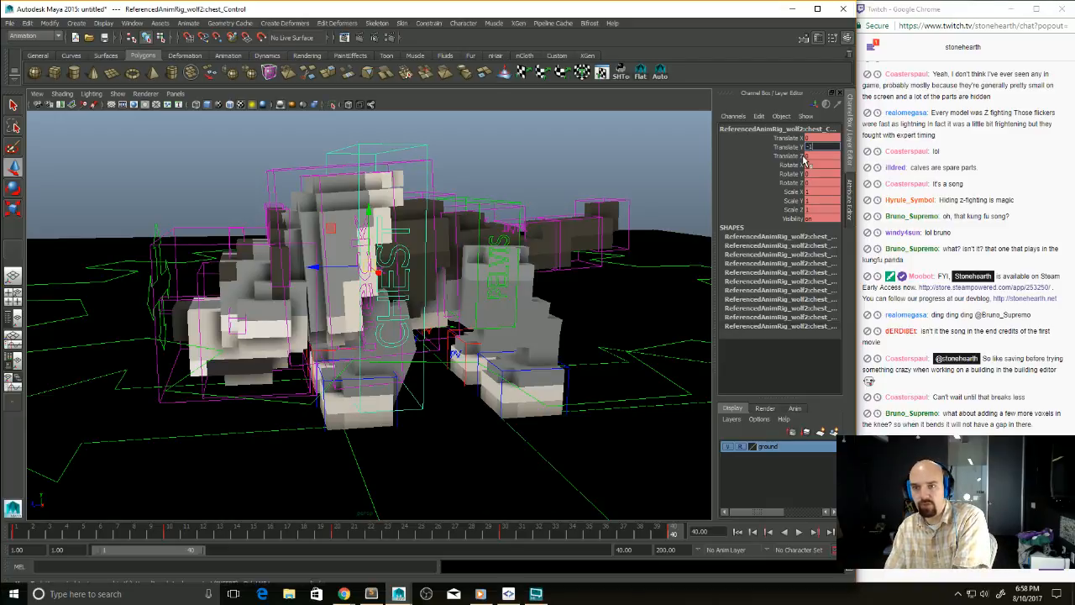
key("Return")
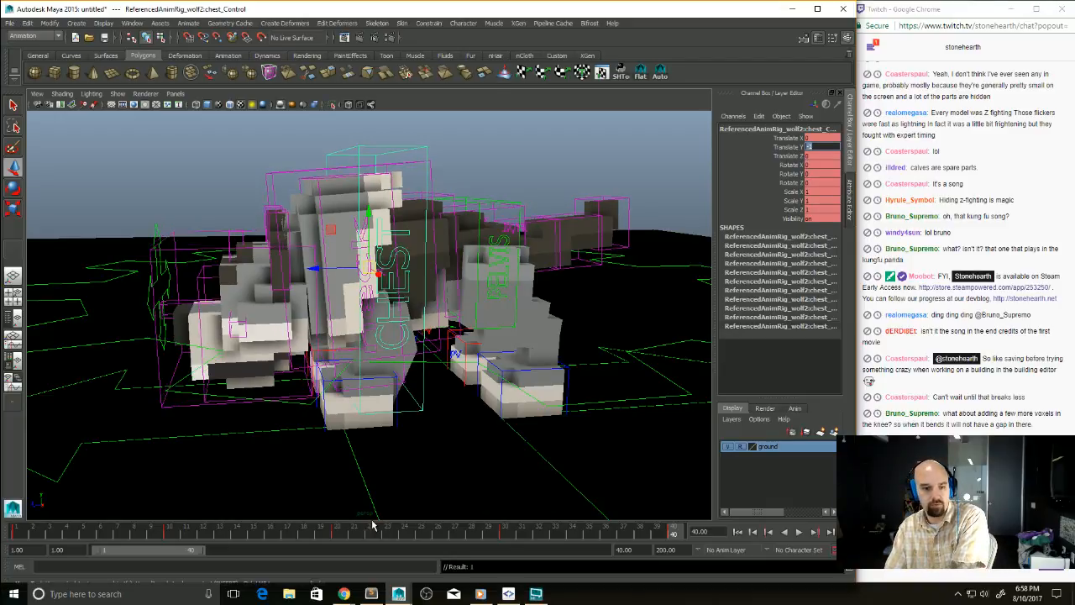
Step: Set the chest control's Translate Y to -1 at frames 1 and 20 as well
left_click(19, 536)
key("Return")
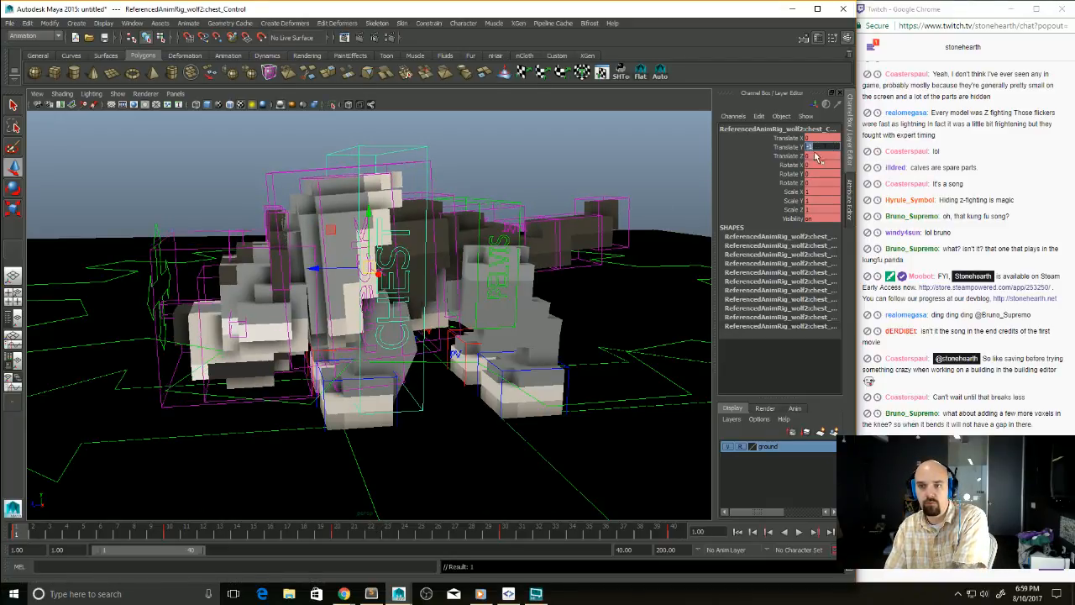
left_click(338, 531)
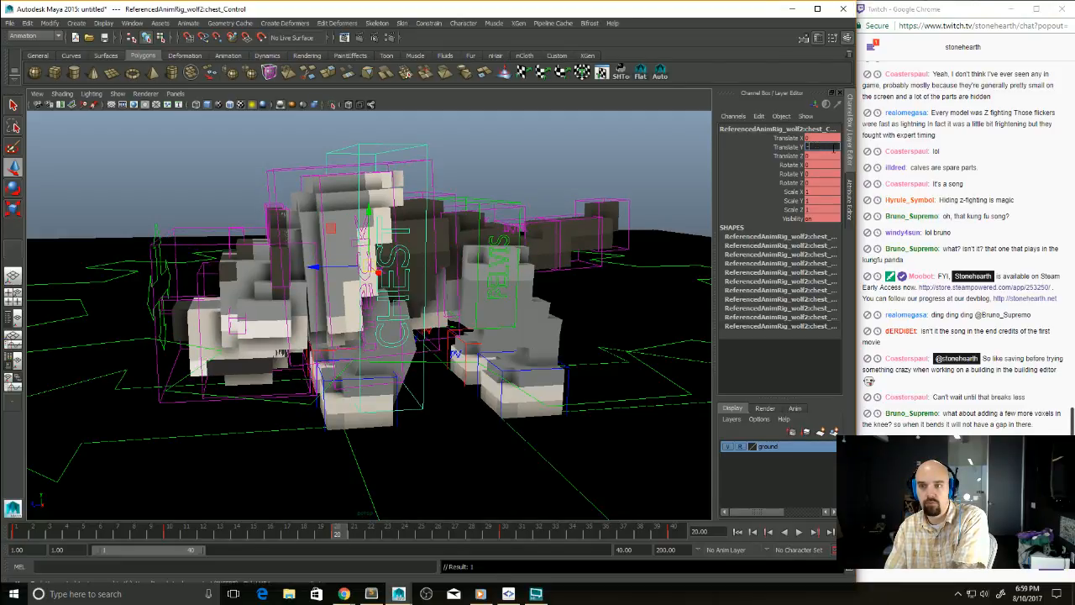
type("0")
key("Return")
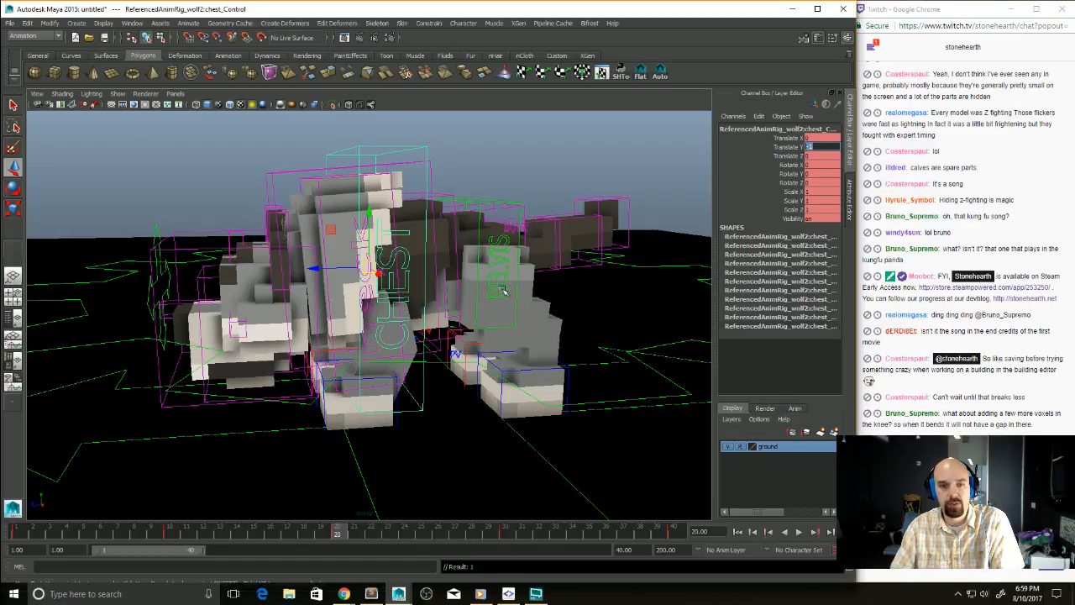
Step: Play the loop from the side and set the chest's Translate Y to -0.8 at frame 10, correcting the mistaken positive 0.8
left_click_drag(502, 291, 487, 292, "alt")
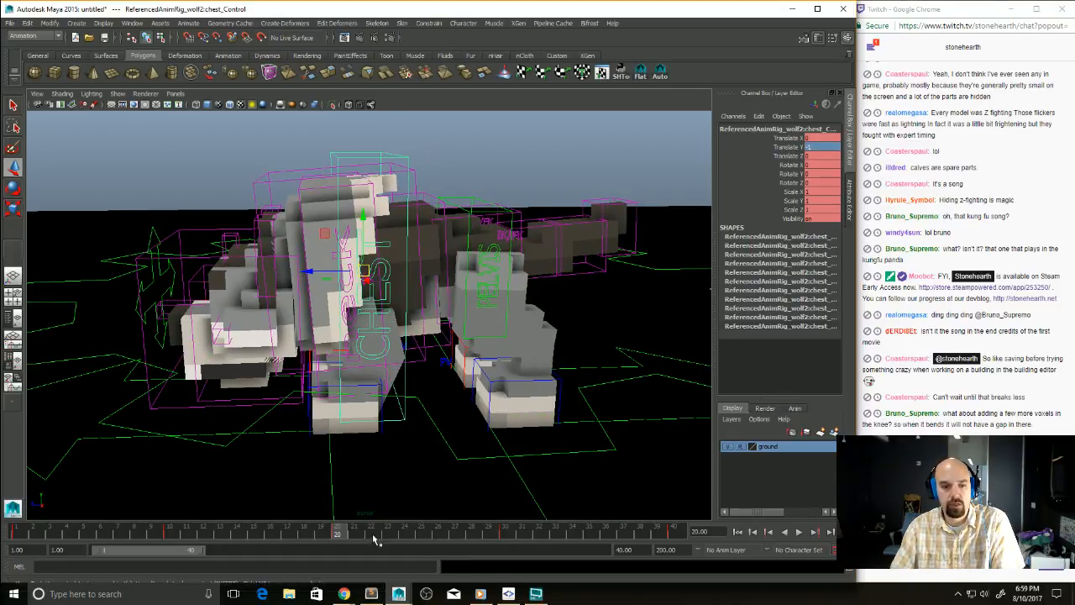
key("alt+v")
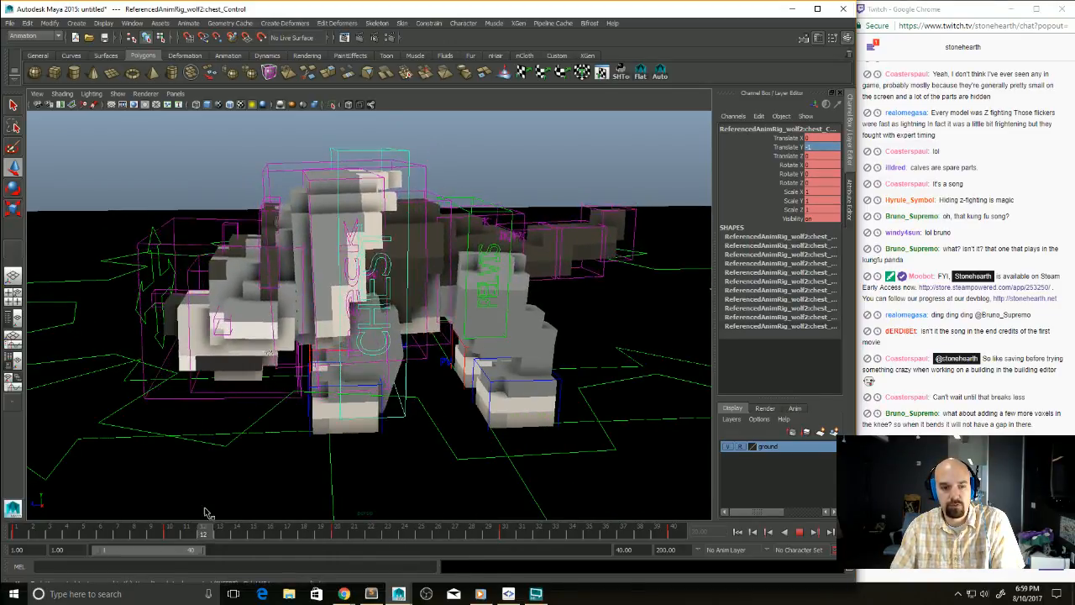
key("alt+v")
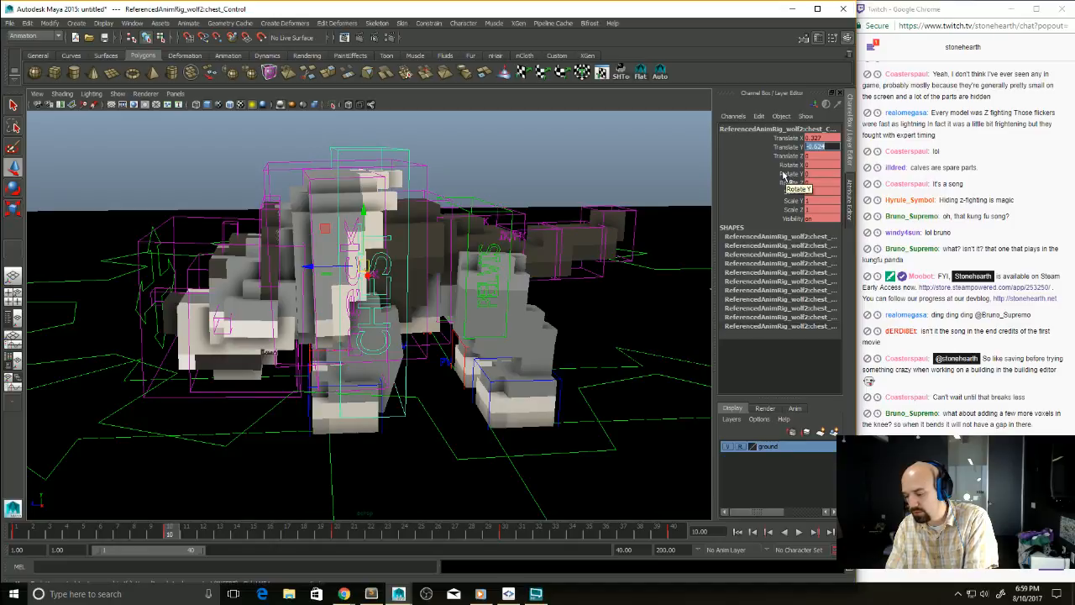
type("0.8")
key("Return")
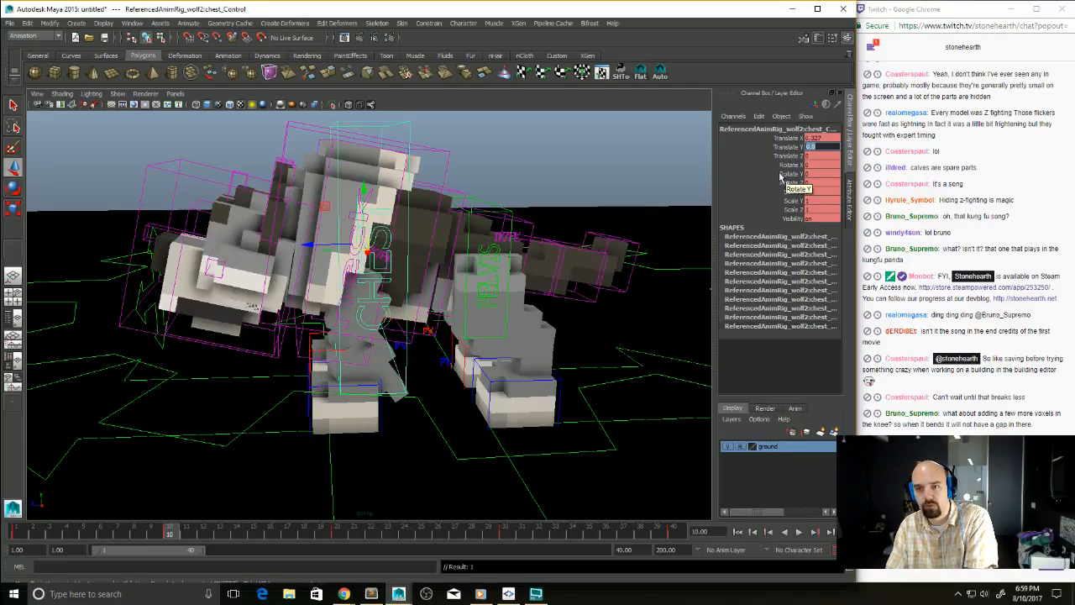
key("Return")
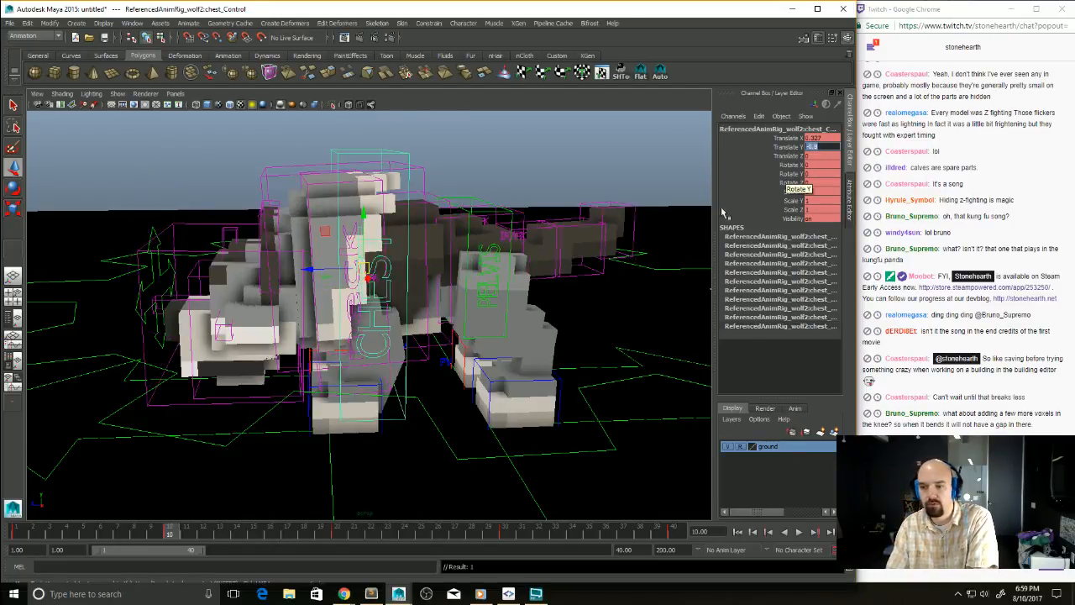
Step: Set the chest's Translate Y to -0.8 at frame 30 and play the loop to check the motion
left_click(510, 534)
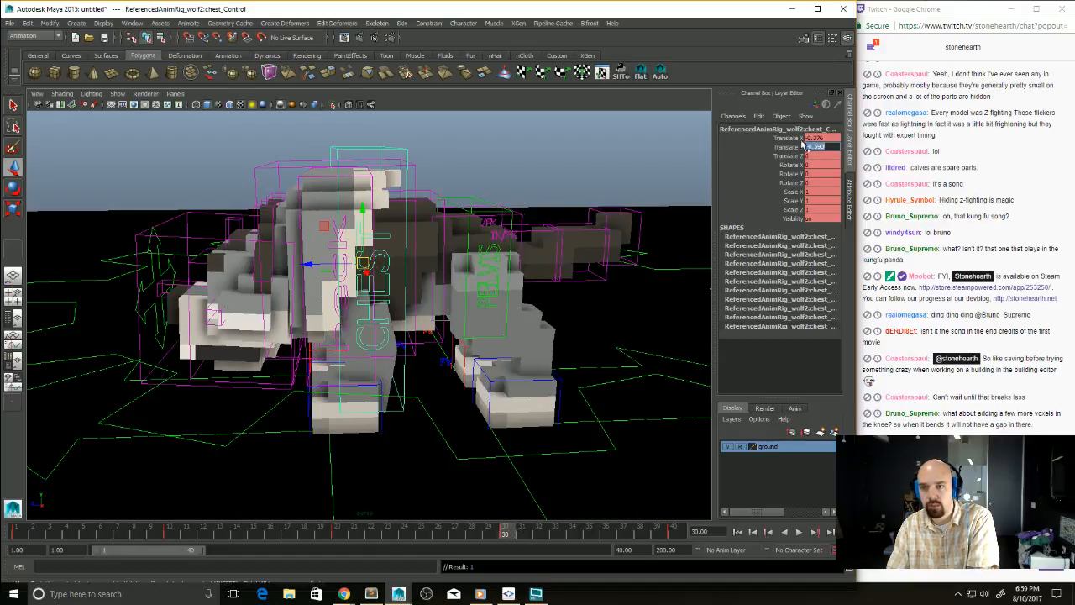
type("-0.8")
key("Return")
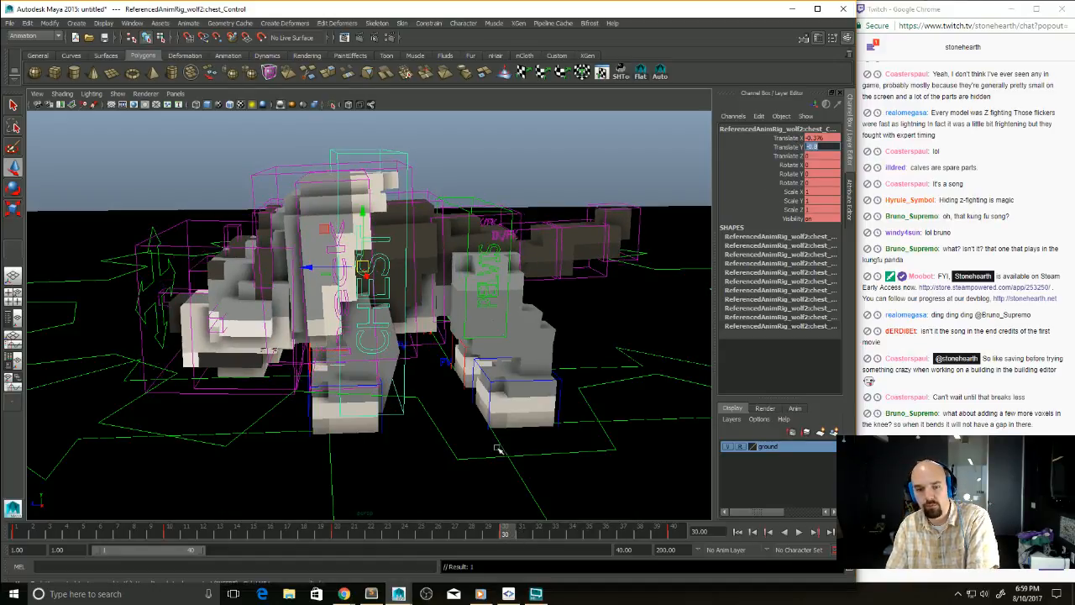
key("alt+v")
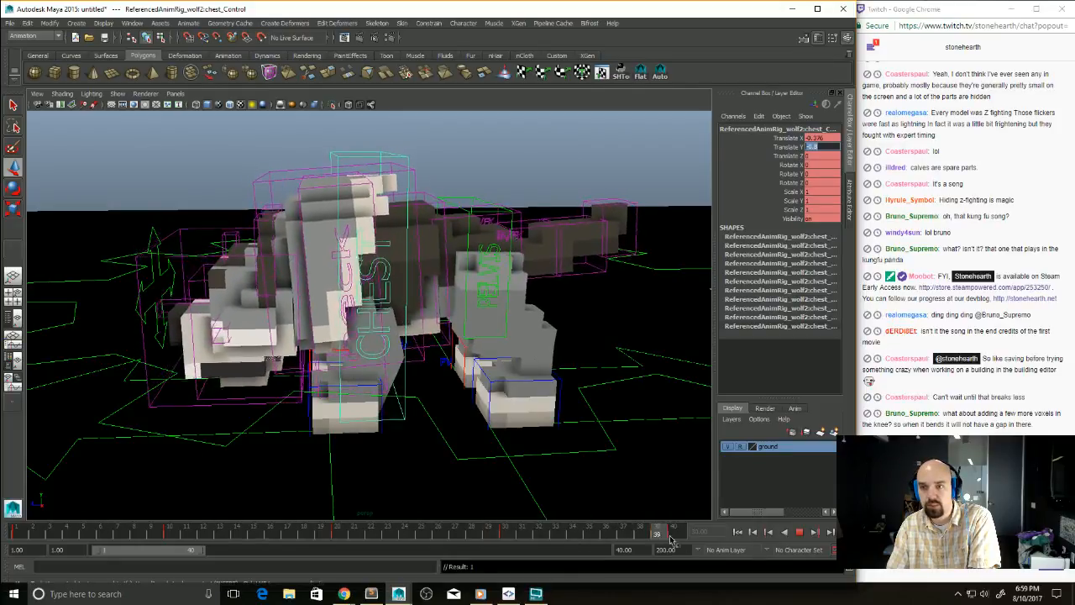
key("alt+v")
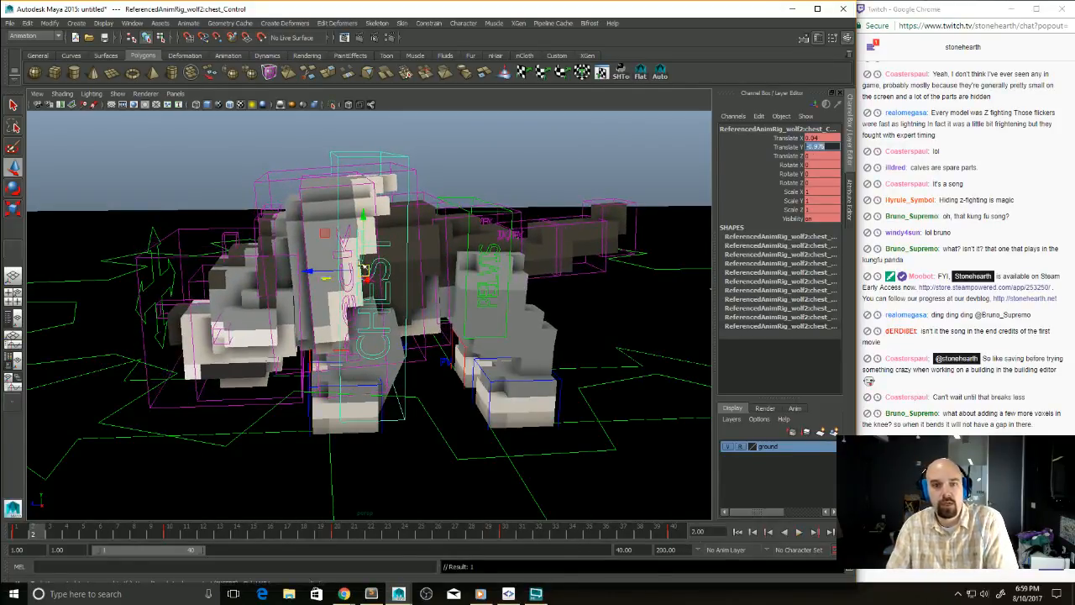
Step: Set the pelvis control's Translate Y to -0.5 at frame 1, deselect it, and play the loop while viewing the wolf from the front
left_click(486, 284)
left_click(2, 528)
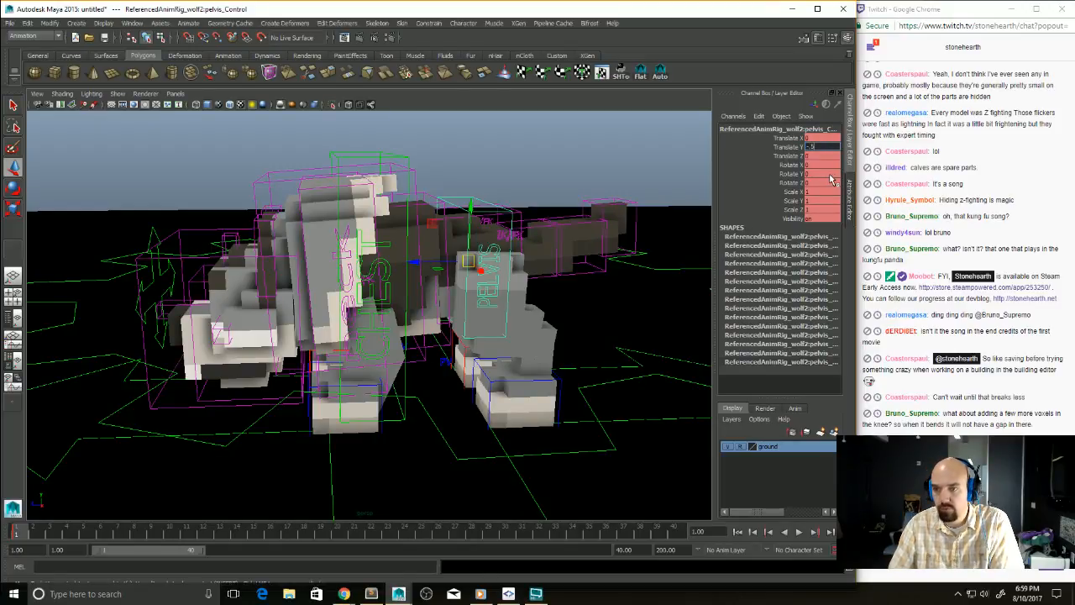
key("Return")
left_click(501, 169)
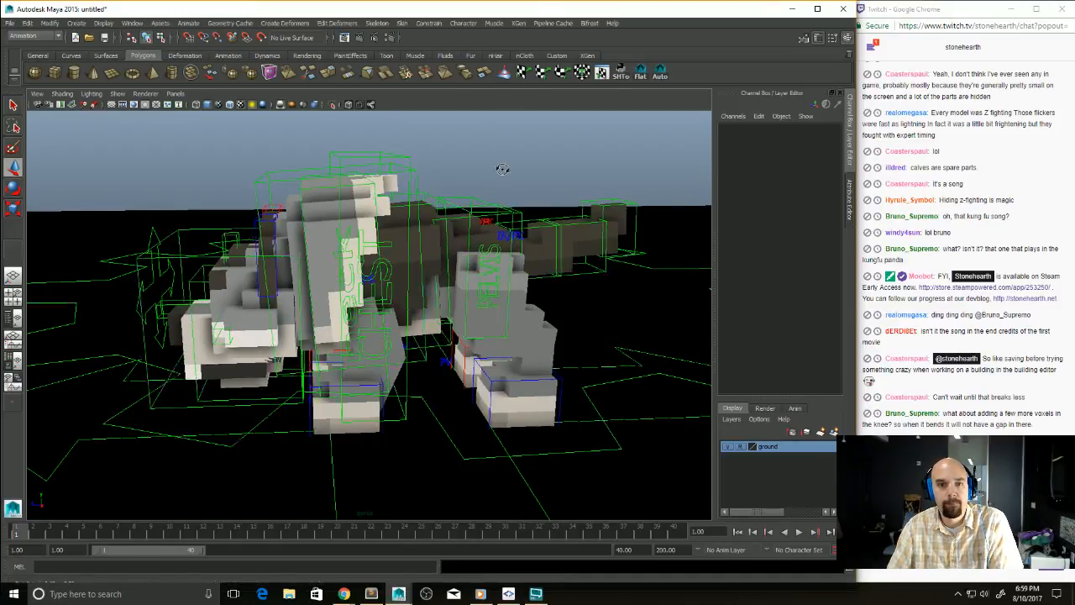
key("alt+v")
left_click_drag(527, 170, 538, 267, "alt")
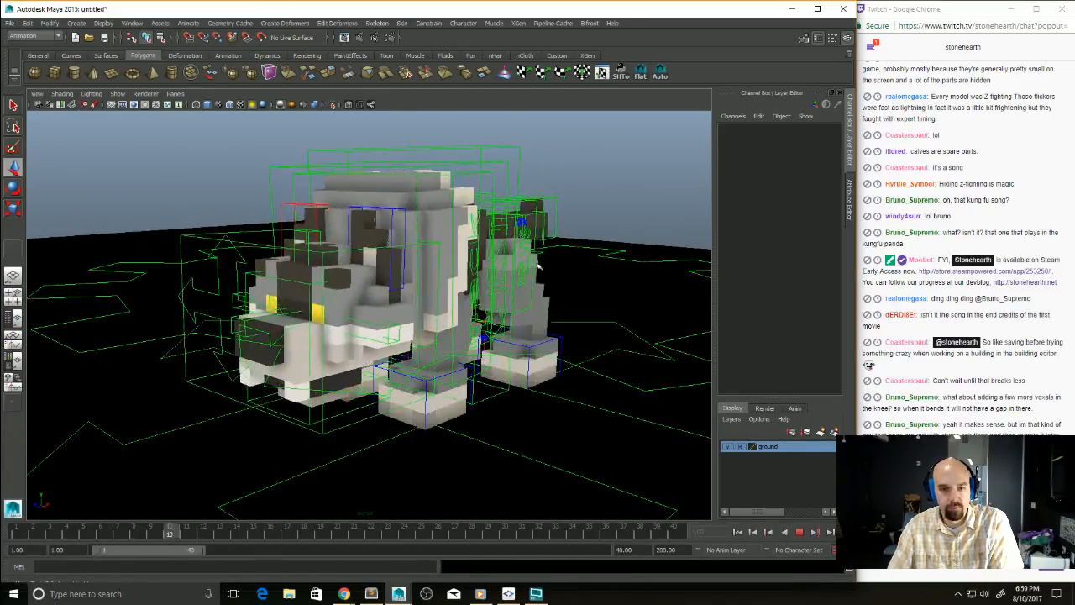
key("alt+v")
Step: Reduce the chest's sideways sway with a Translate X of 0.1 at frame 10 and -0.1 at frame 30
left_click(501, 294)
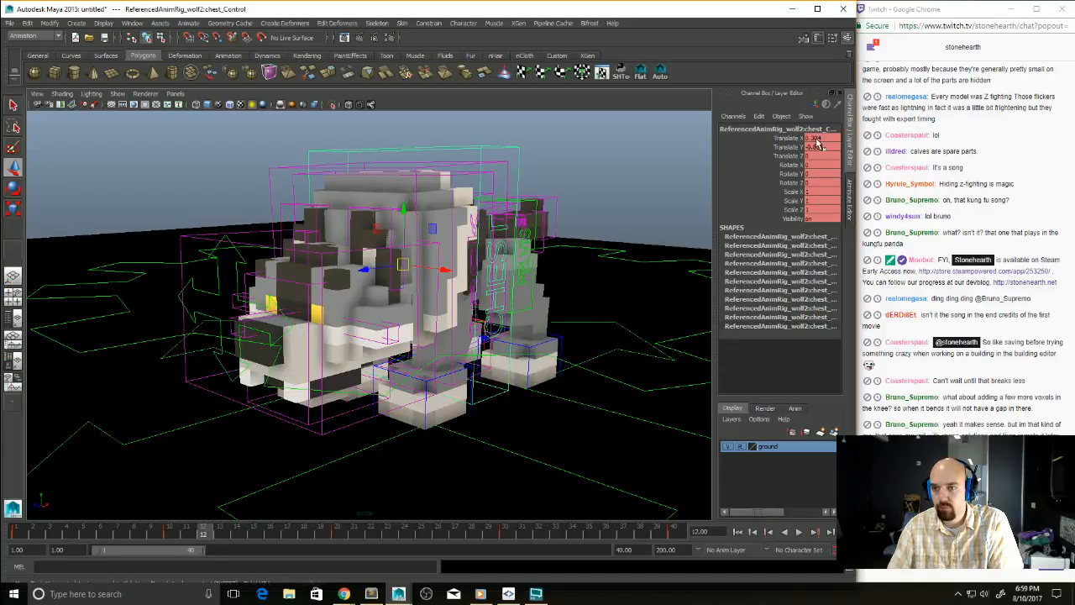
key("shift+alt+v")
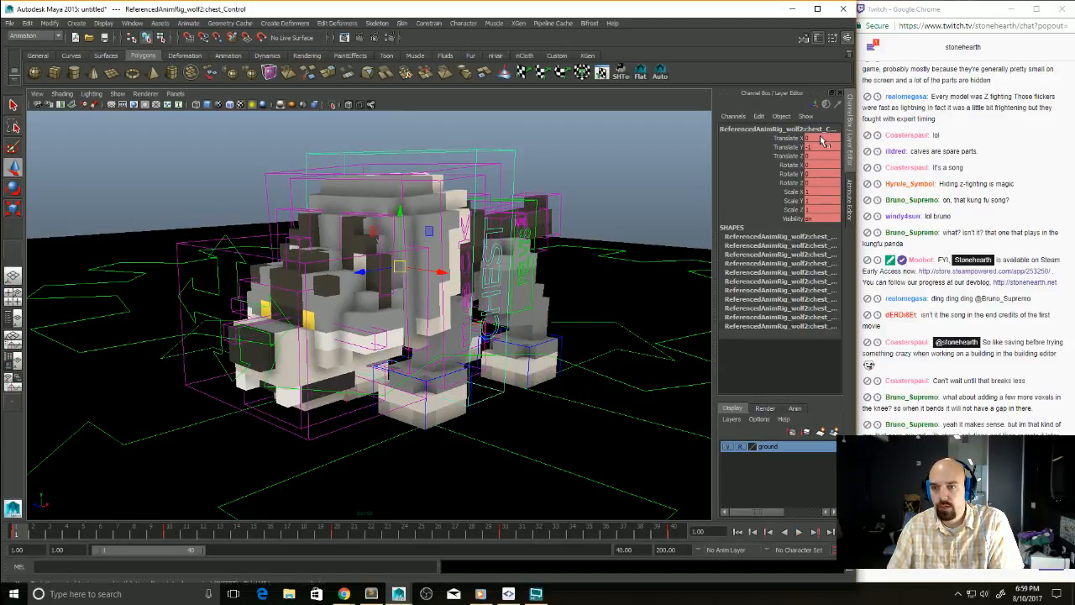
left_click(169, 534)
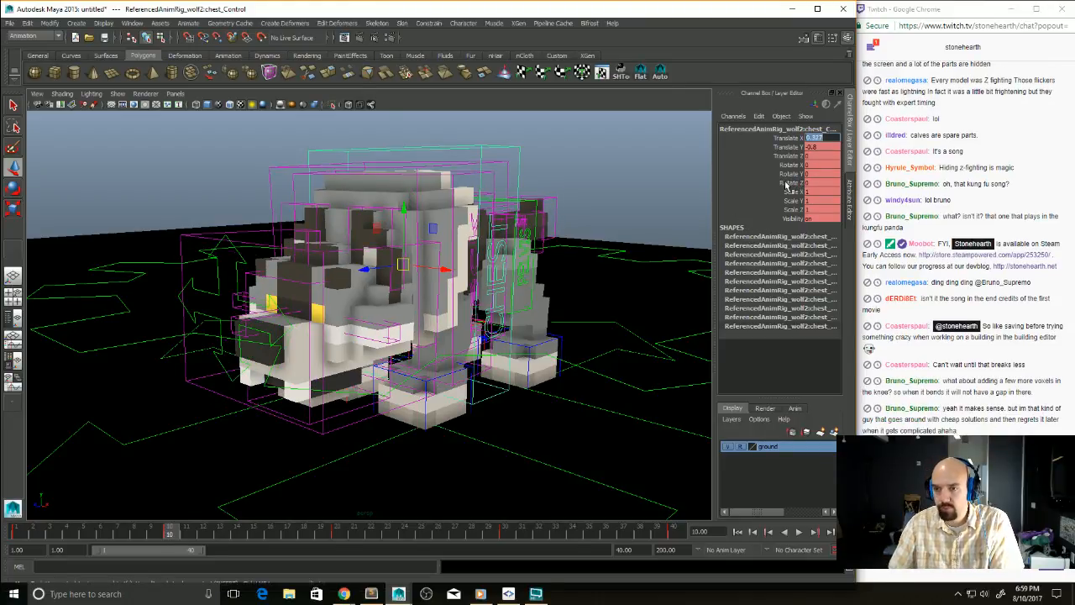
type("0.1")
key("Return")
left_click(506, 532)
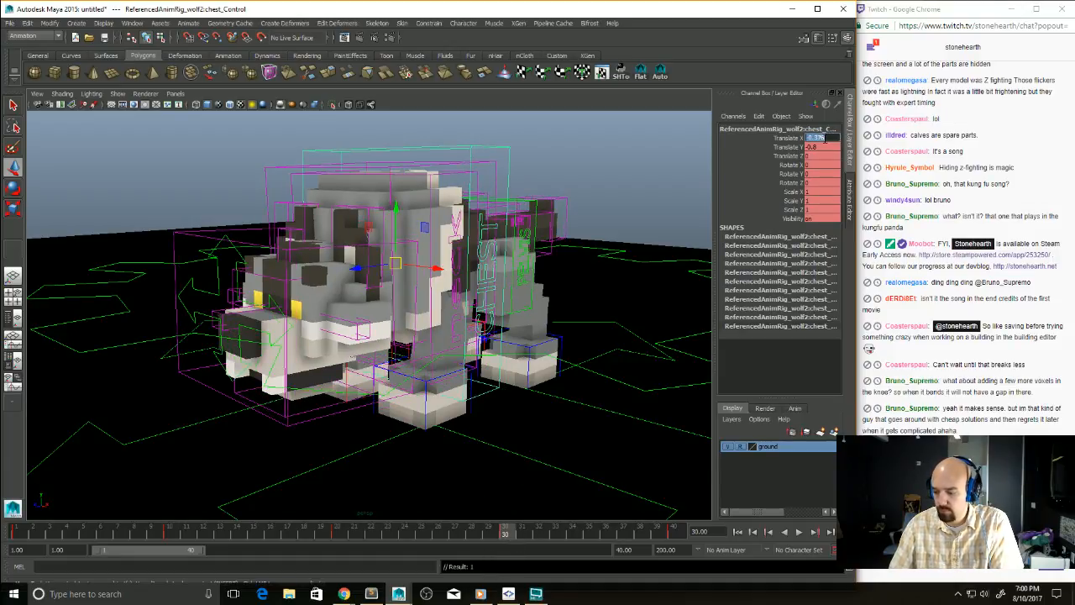
left_click(819, 138)
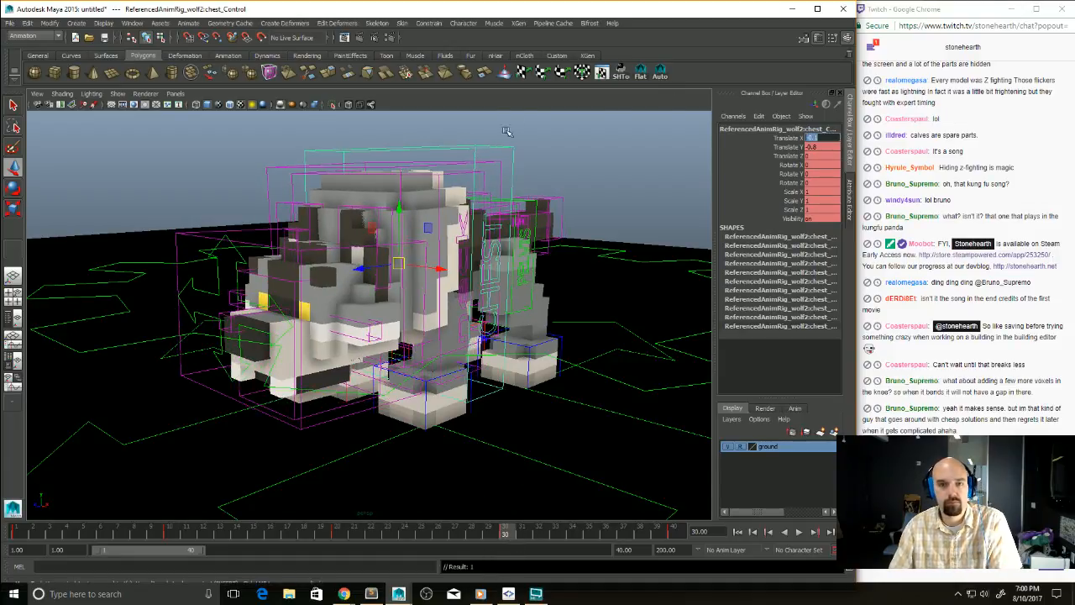
Step: Play the loop and examine the chest and pelvis motion from the front, side and rear
key("alt+v")
left_click_drag(521, 162, 584, 221, "alt")
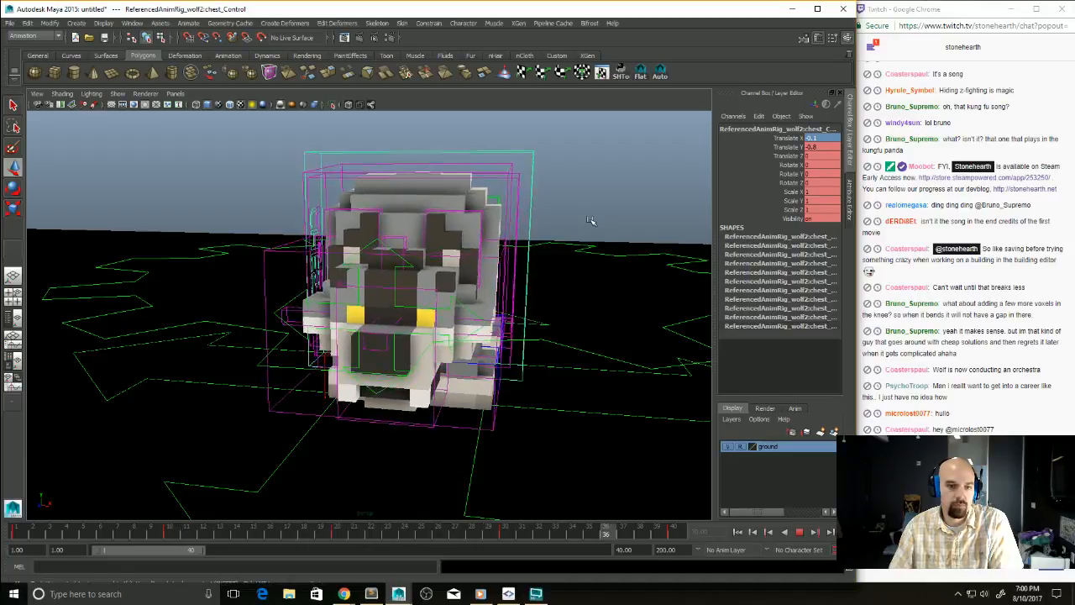
left_click_drag(591, 222, 477, 347, "alt")
key("Escape")
left_click_drag(454, 278, 320, 294, "alt")
left_click(407, 304)
key("alt+v")
Step: Copy the chest control's keys across frames 1 to 40
left_click(290, 252)
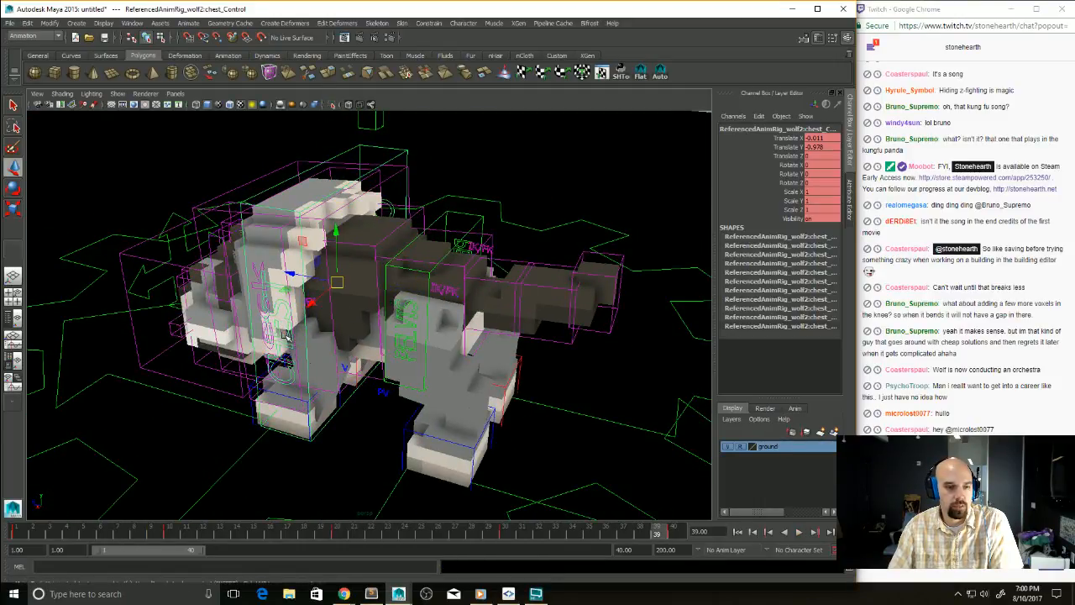
left_click(14, 535)
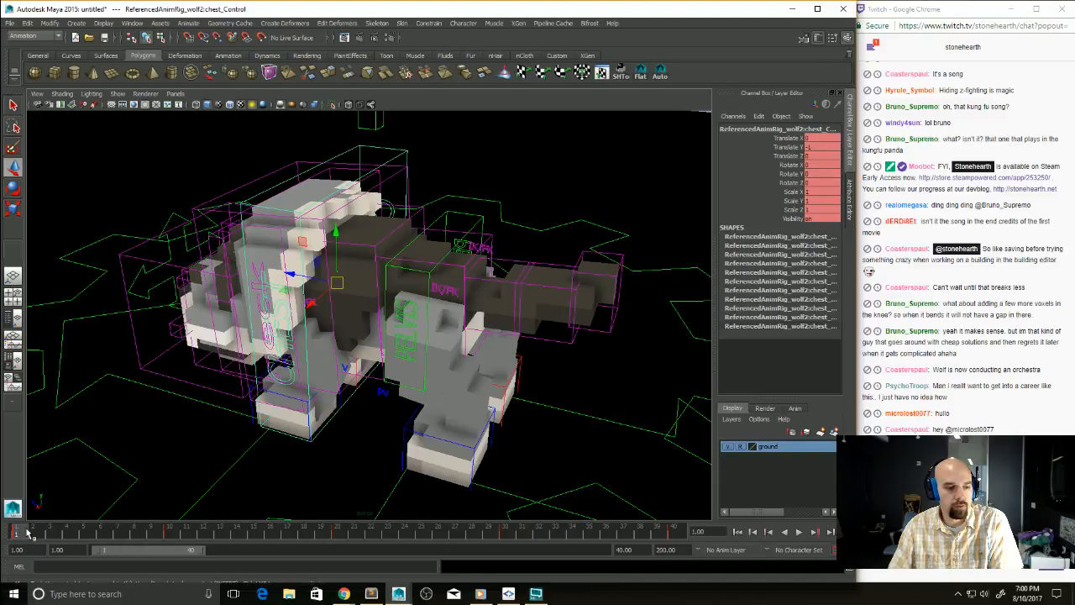
left_click_drag(29, 534, 672, 535, "shift")
right_click(663, 534)
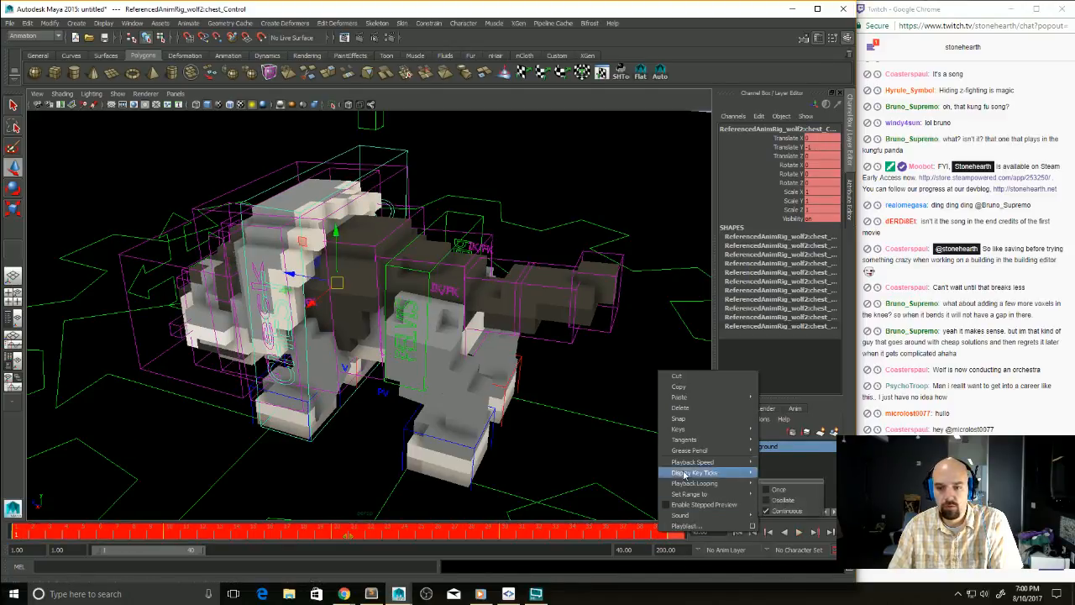
left_click(679, 386)
Step: Paste the copied chest keys onto the pelvis control at frame 1, play the loop from behind, and return to frame 1
left_click(412, 307)
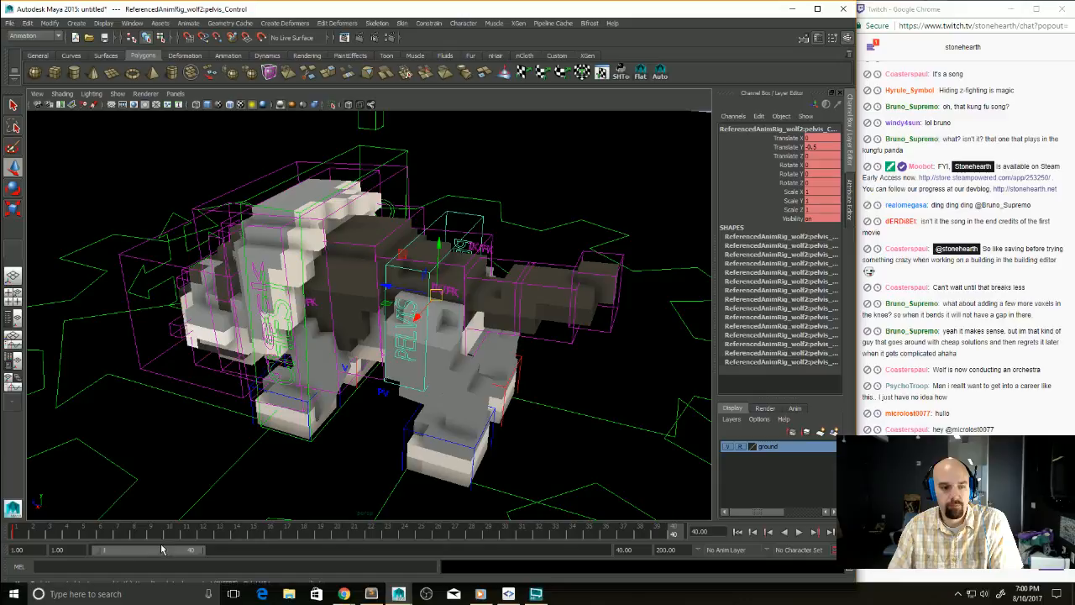
left_click(15, 529)
right_click(17, 531)
mouse_move(60, 403)
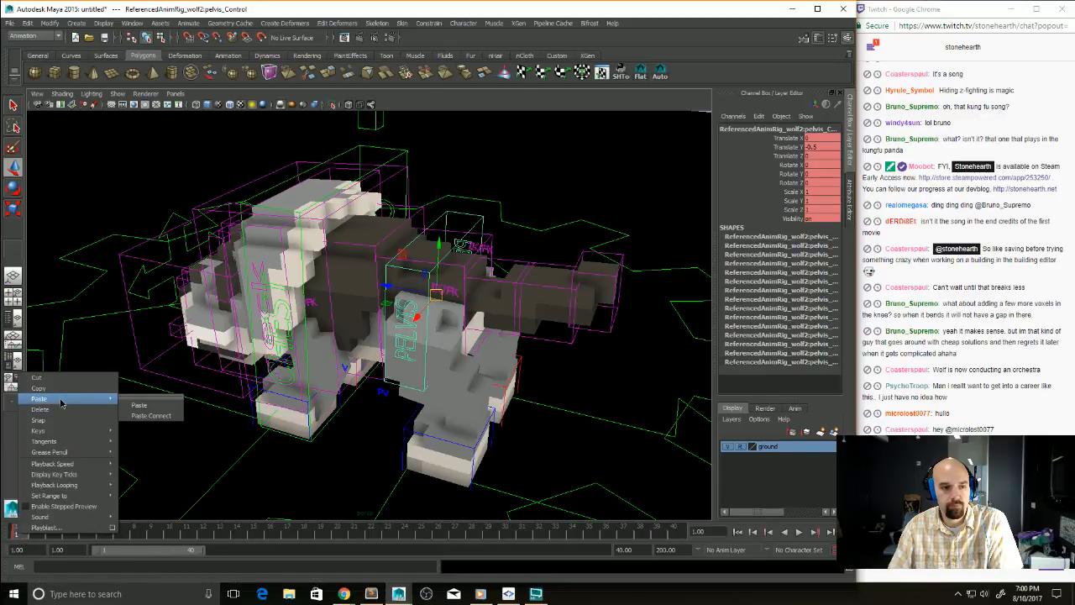
left_click(138, 405)
key("alt+v")
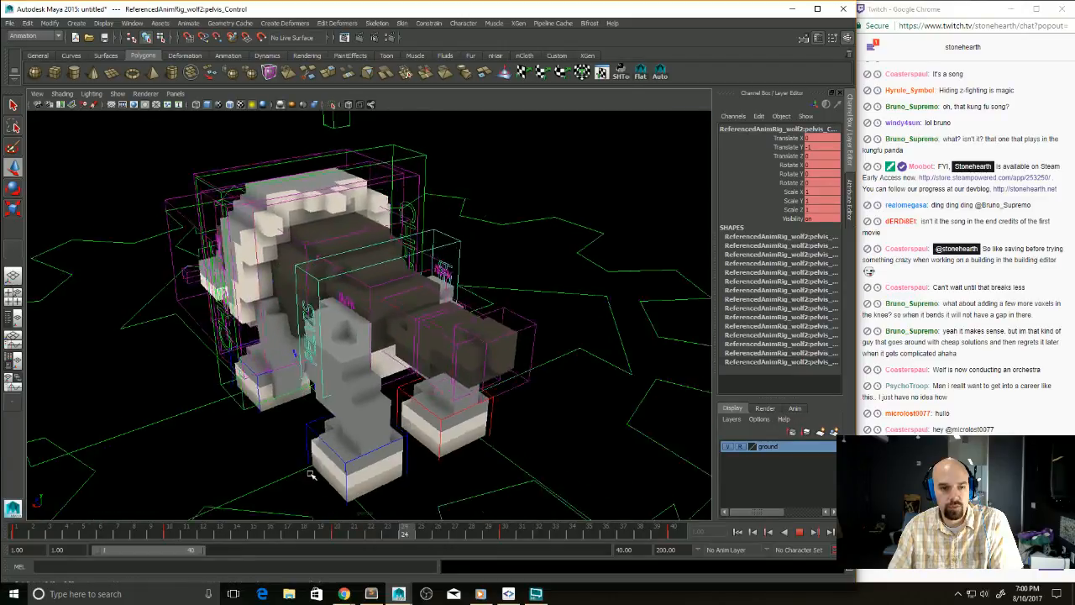
left_click(18, 533)
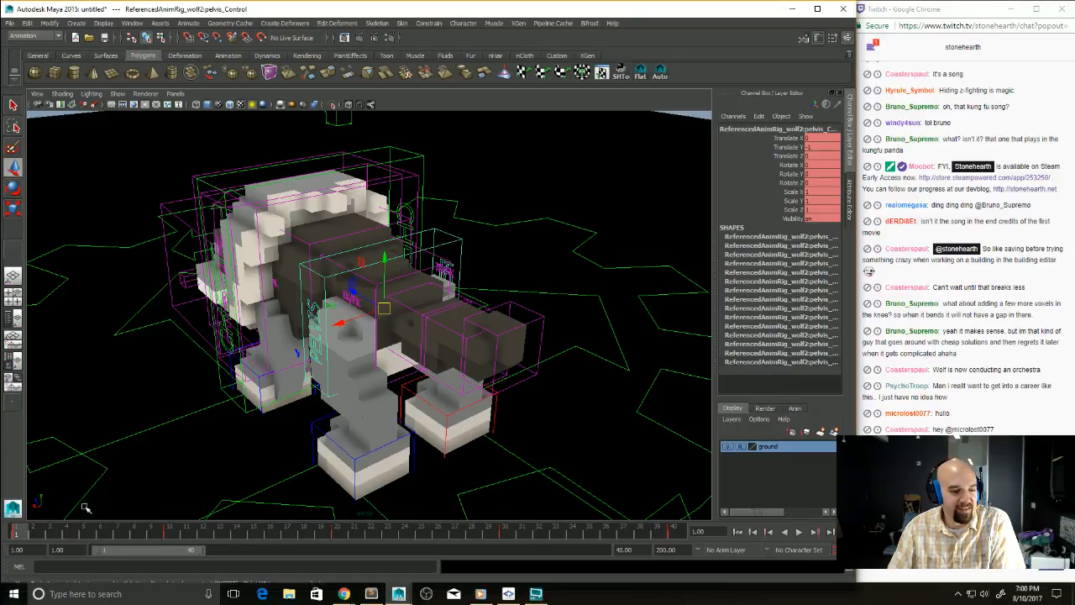
Step: Try offsetting all pelvis keys so they start at frame 20, play the loop, and move the keys back to frame 1
double_click(351, 533)
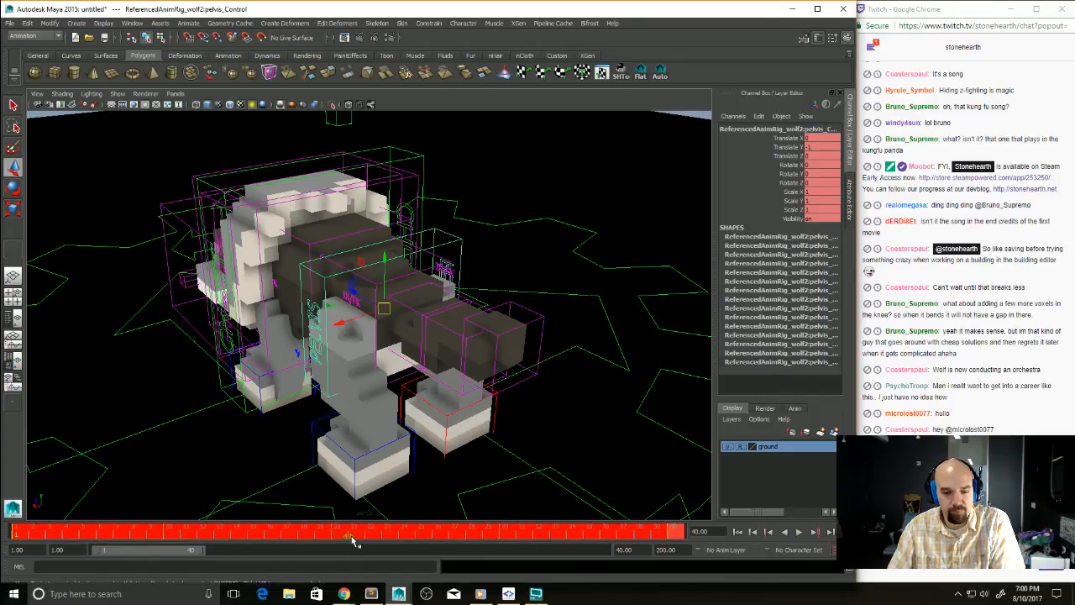
key("alt+v")
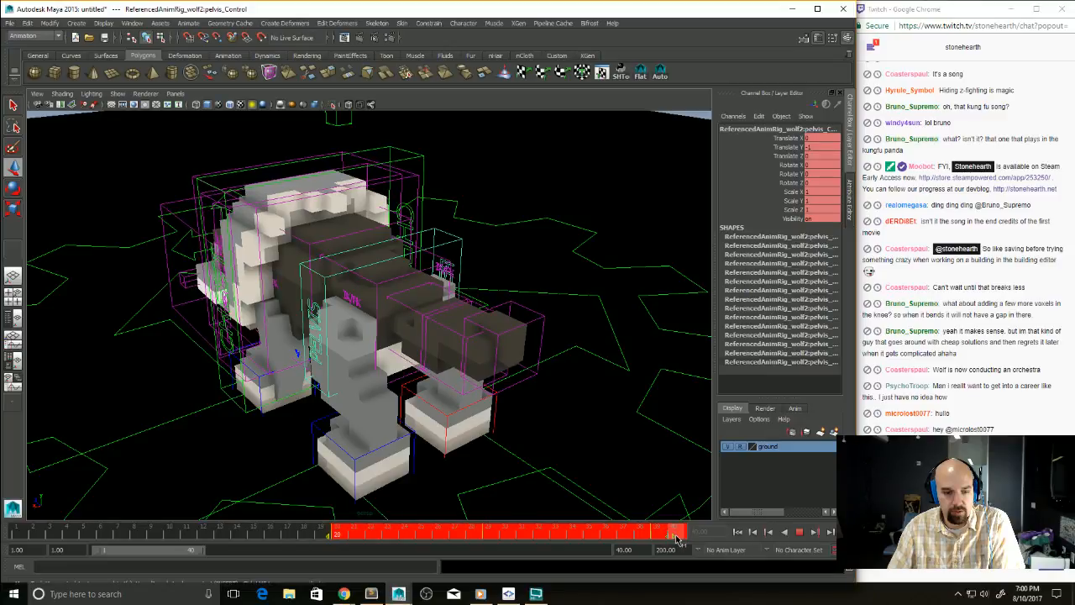
key("alt+v")
key("alt+v")
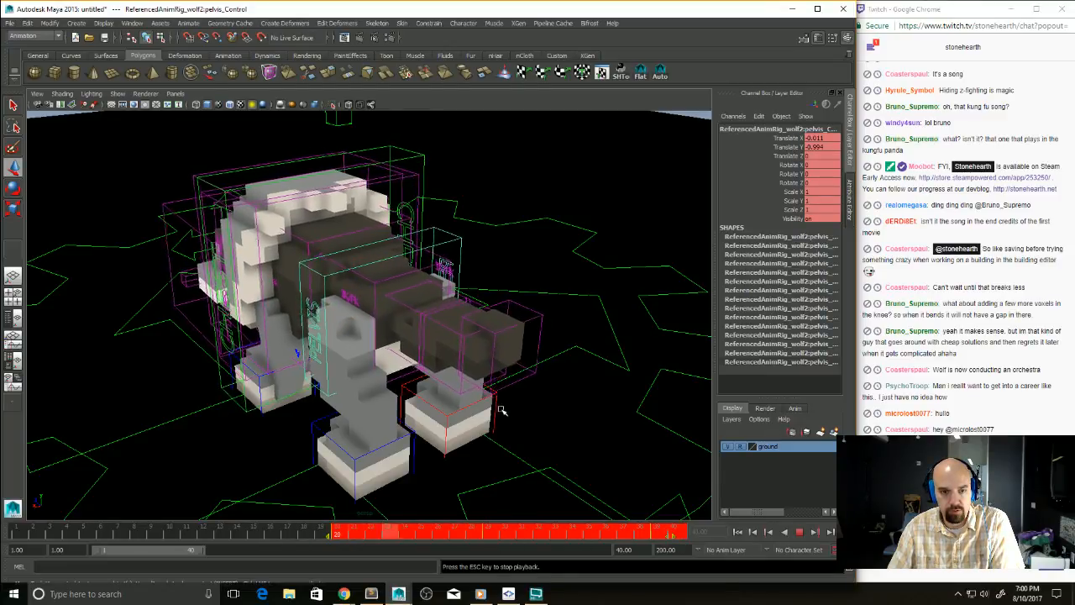
key("alt+v")
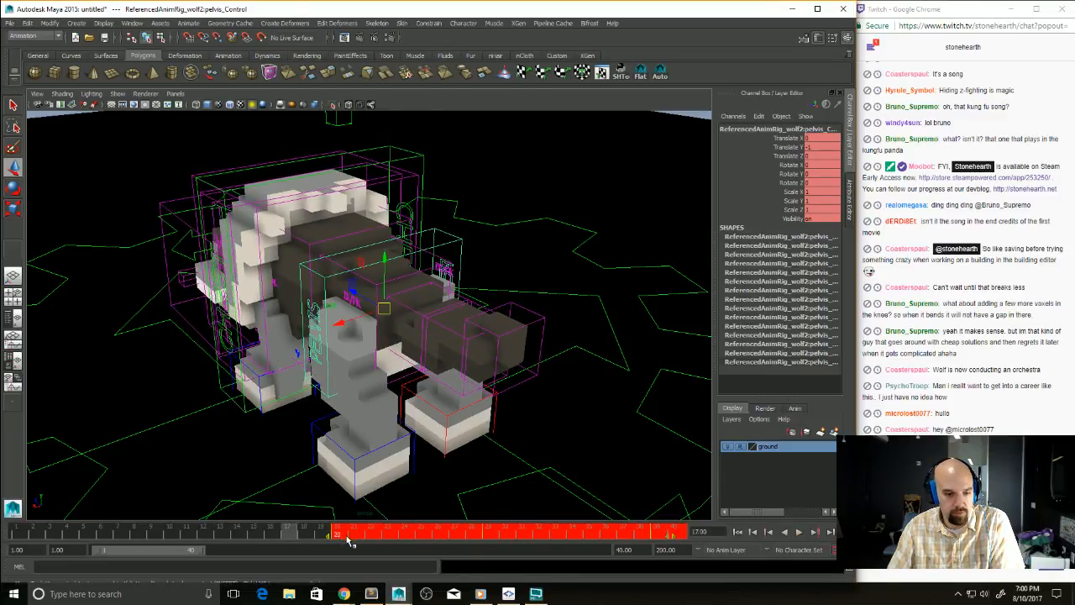
key("alt+v")
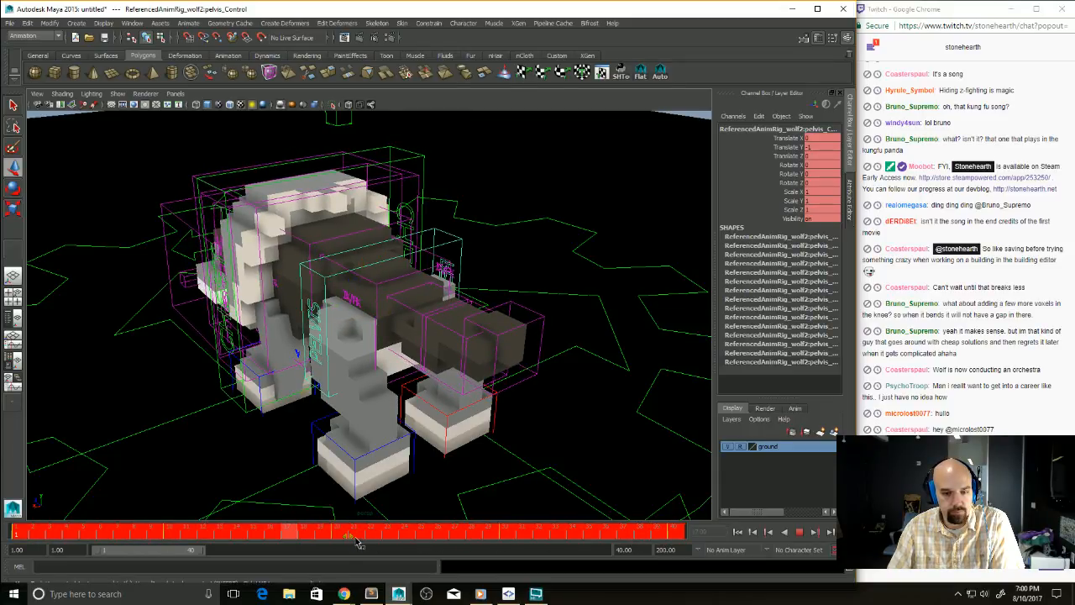
left_click(292, 536)
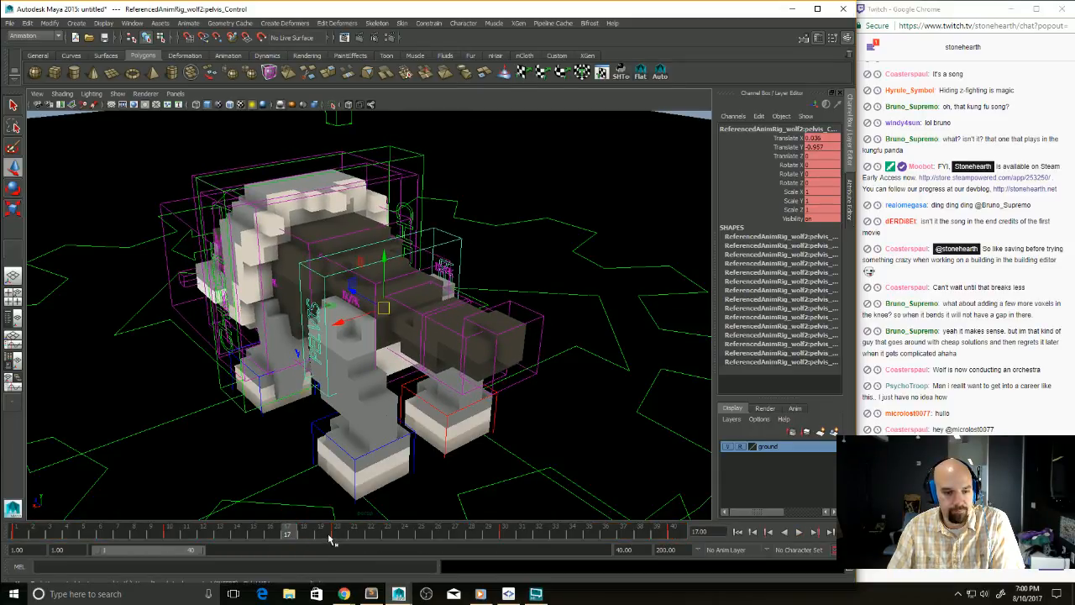
Step: Copy the pelvis control's keys across frames 20 to 40
left_click_drag(336, 538, 679, 538, "shift")
right_click(631, 537)
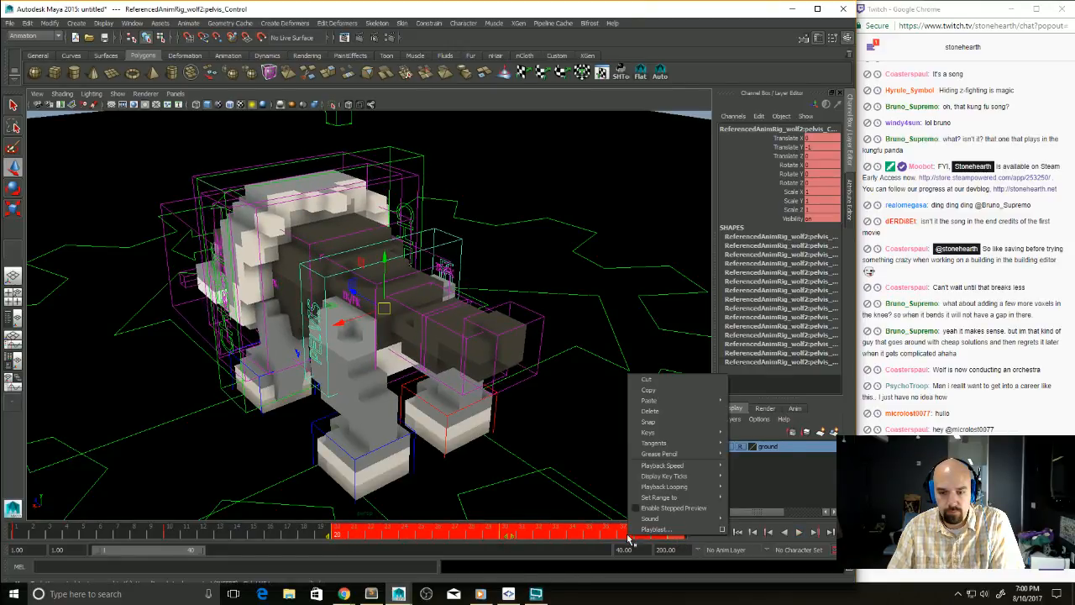
left_click(649, 390)
Step: Delete the pelvis keys from frames 28 to 40 and shift the remaining first-half keys to start at frame 20
left_click_drag(458, 538, 684, 537, "shift")
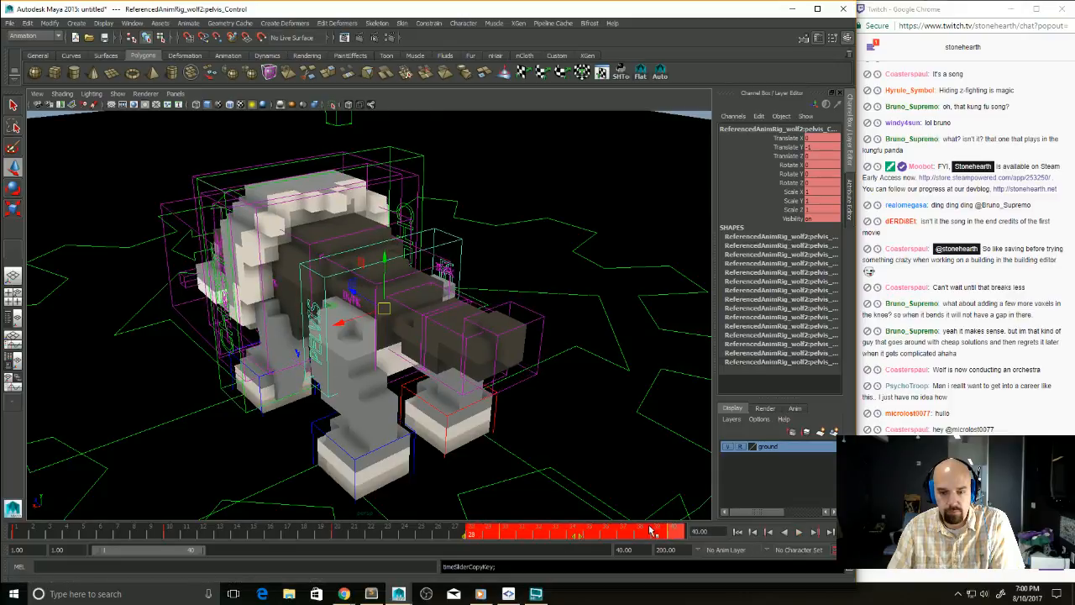
right_click(645, 536)
left_click(680, 404)
left_click_drag(352, 537, 34, 537, "shift")
left_click_drag(180, 537, 509, 537)
Step: Paste the copied second-half pelvis keys at frame 1
left_click(102, 535)
left_click(32, 536)
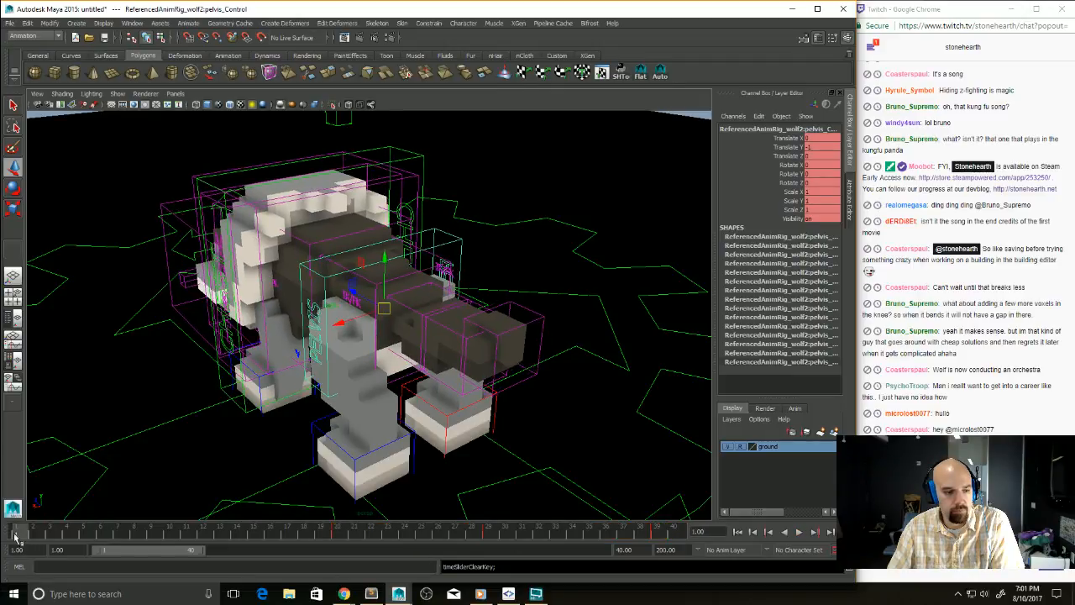
right_click(30, 535)
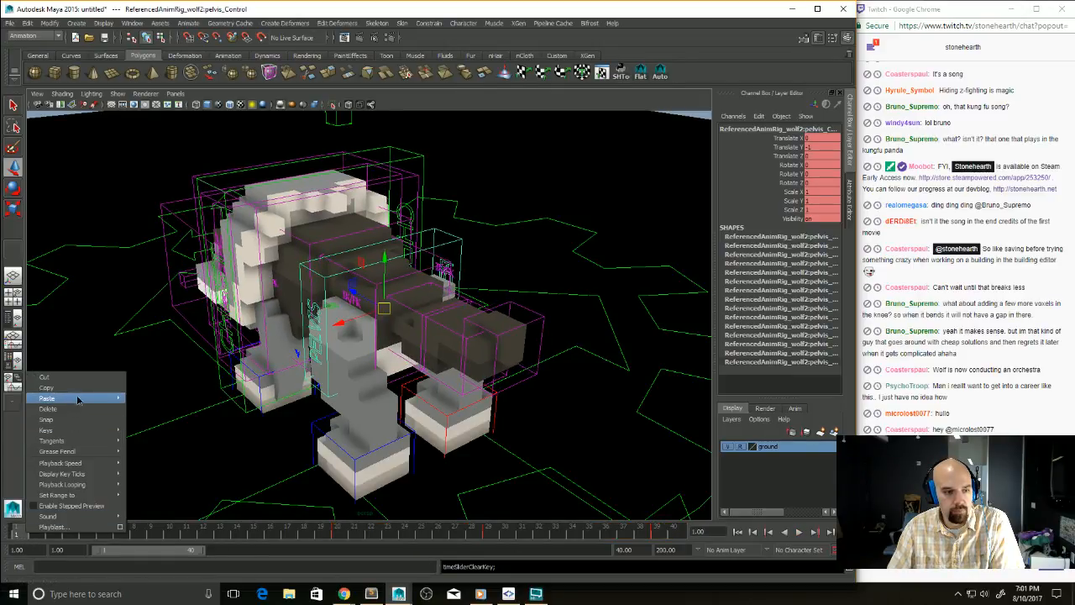
mouse_move(79, 398)
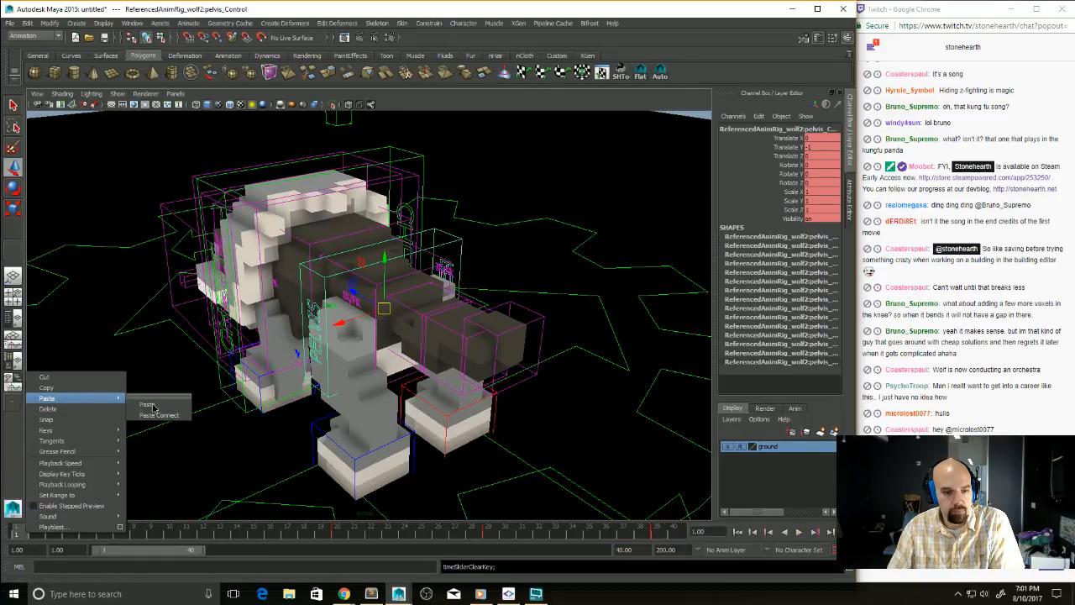
left_click(151, 405)
right_click(48, 531)
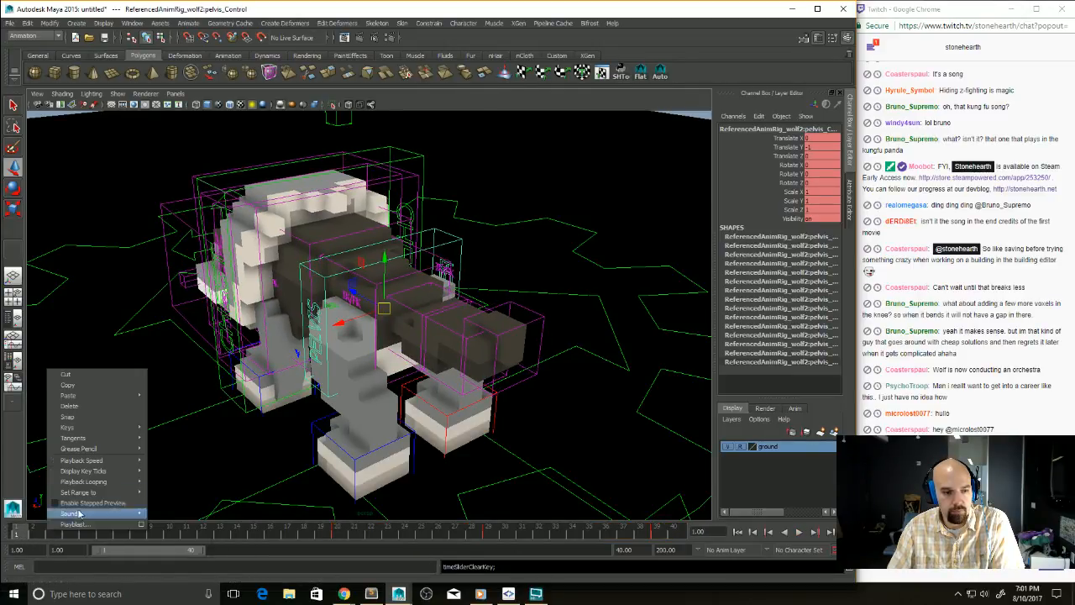
mouse_move(108, 398)
left_click(164, 405)
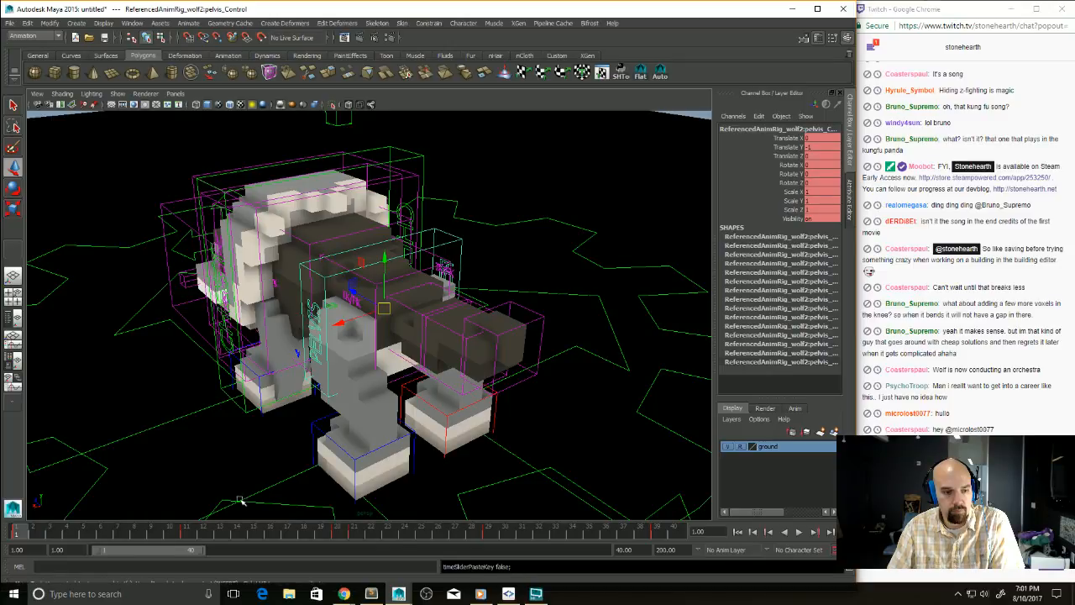
Step: Delete the extra pelvis key at frame 21 and play the loop from behind
left_click(336, 533)
left_click(353, 533)
right_click(351, 532)
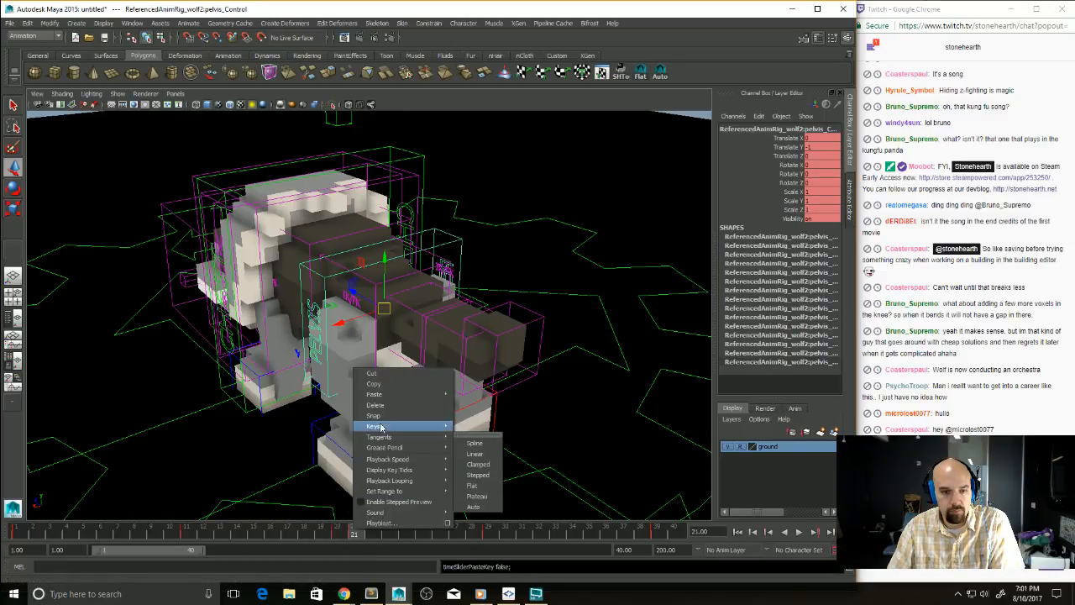
left_click(380, 409)
key("alt+v")
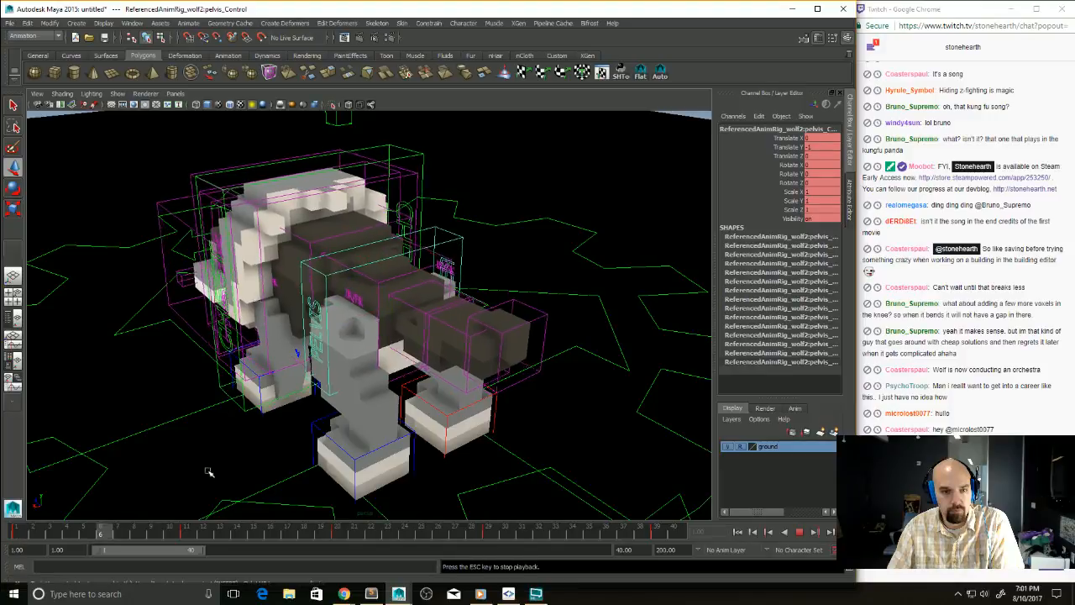
left_click_drag(301, 452, 248, 467, "alt")
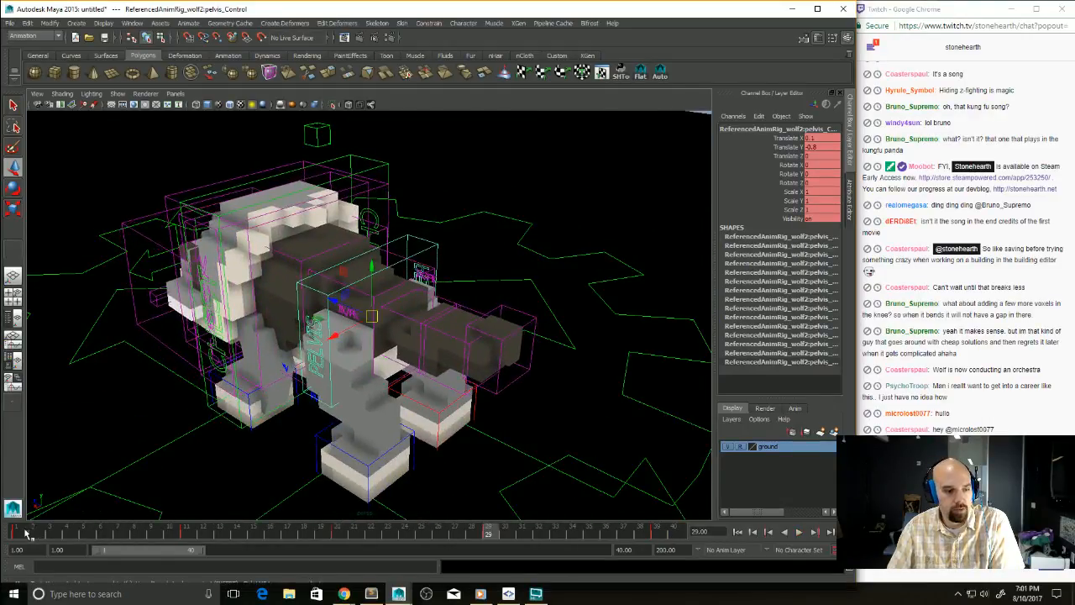
Step: Move the pelvis keys at frames 29 and 39 one frame later, to frames 30 and 40
double_click(617, 535)
left_click(610, 534)
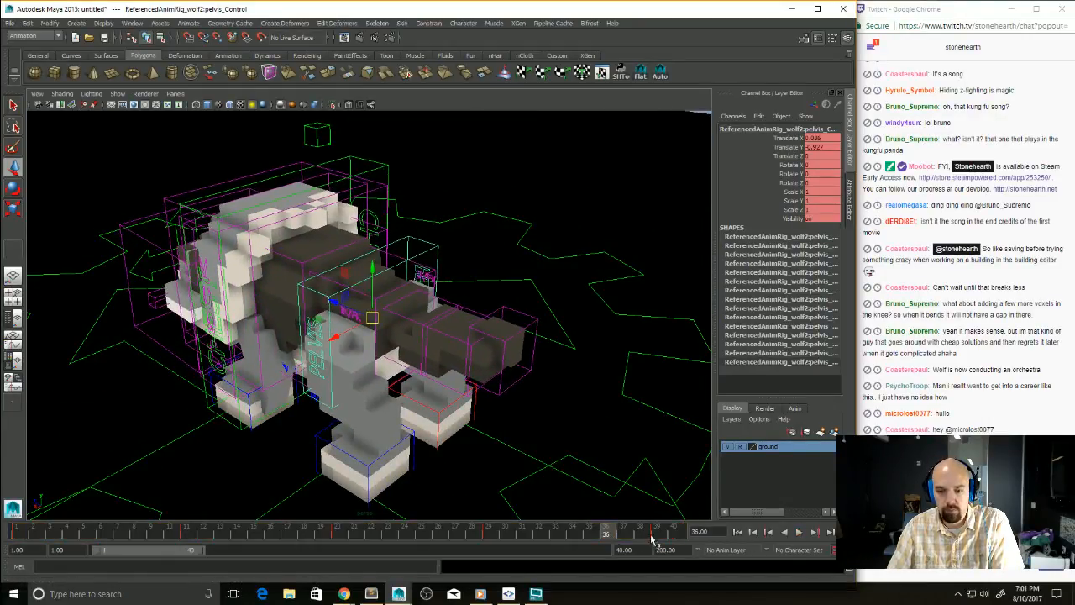
left_click_drag(660, 535, 486, 534, "shift")
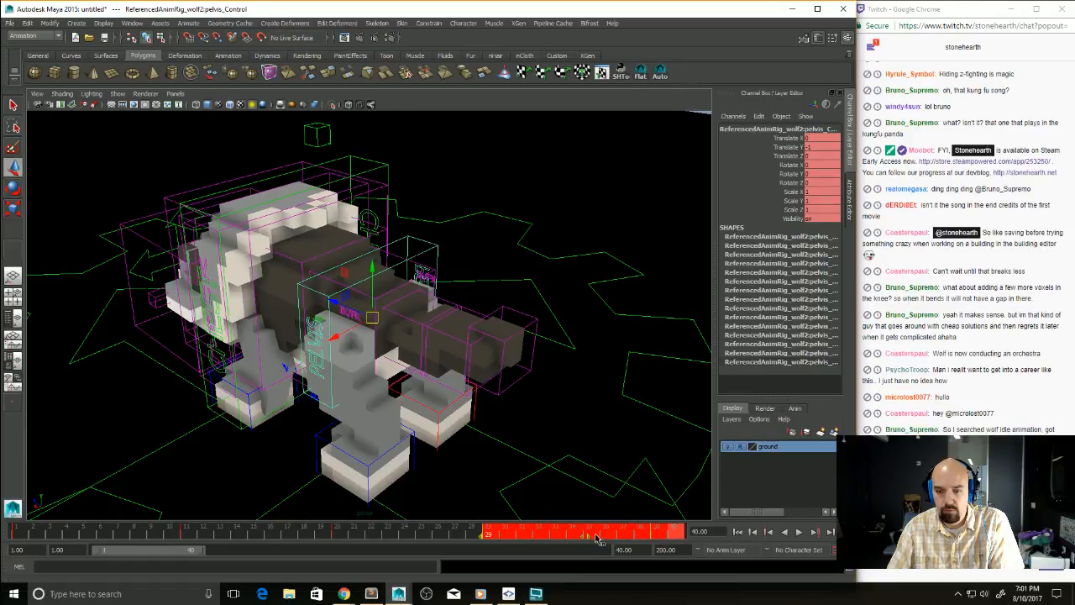
left_click(440, 536)
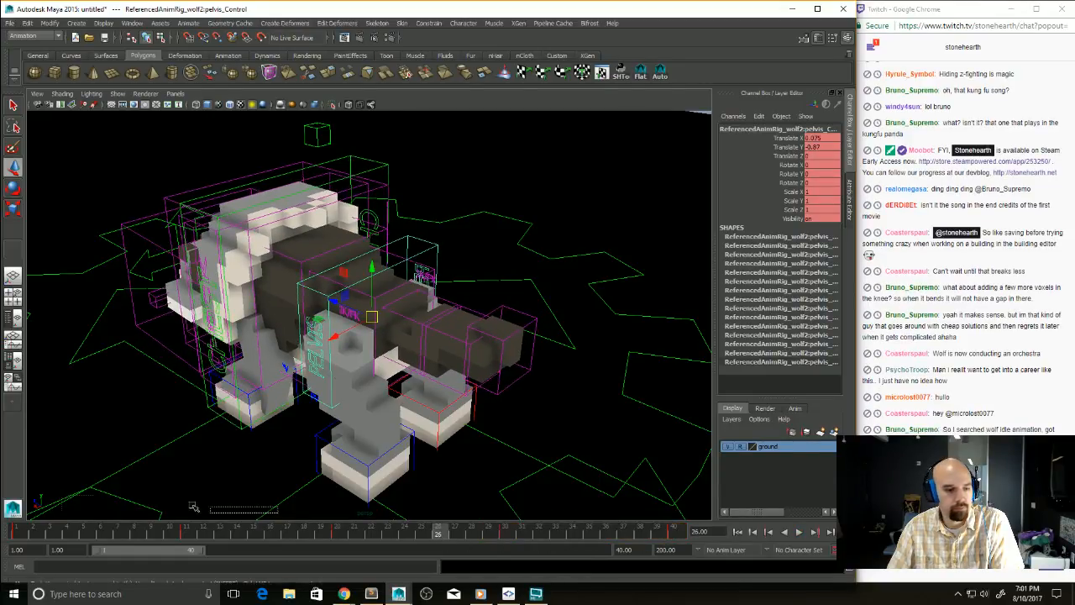
Step: Shift all pelvis keys five frames earlier so they fall at frames 6, 15, 25 and 35, and play the loop
left_click_drag(193, 506, 21, 522)
key("ctrl+z")
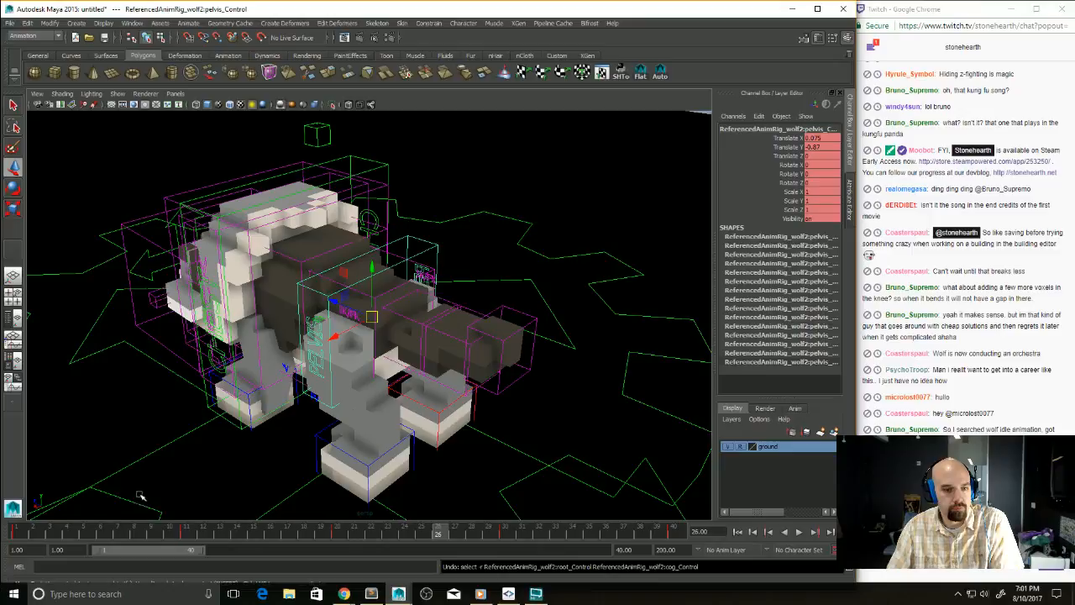
double_click(29, 537)
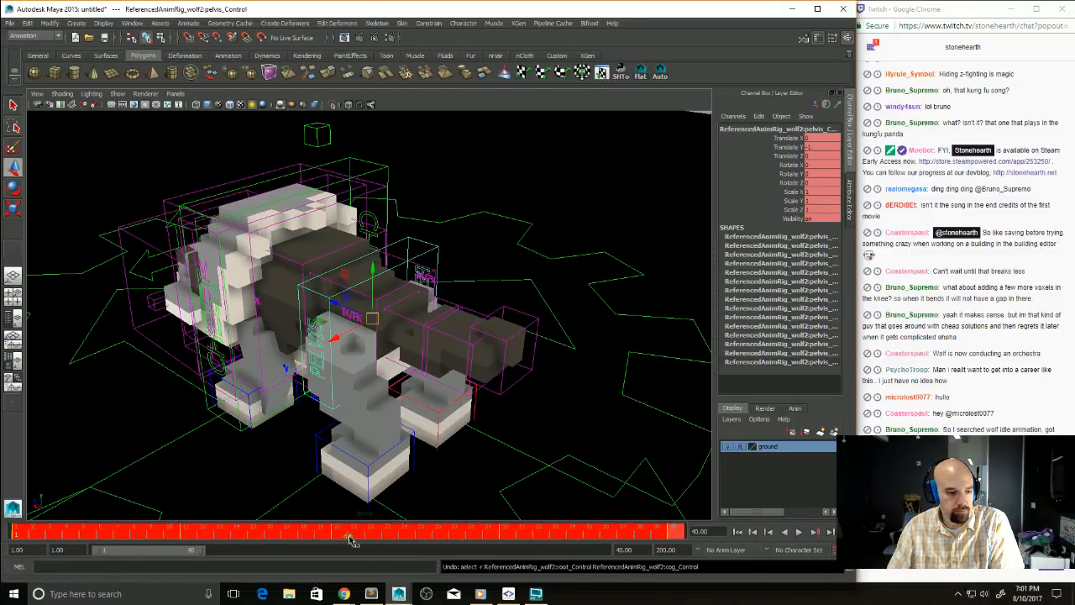
key("alt+v")
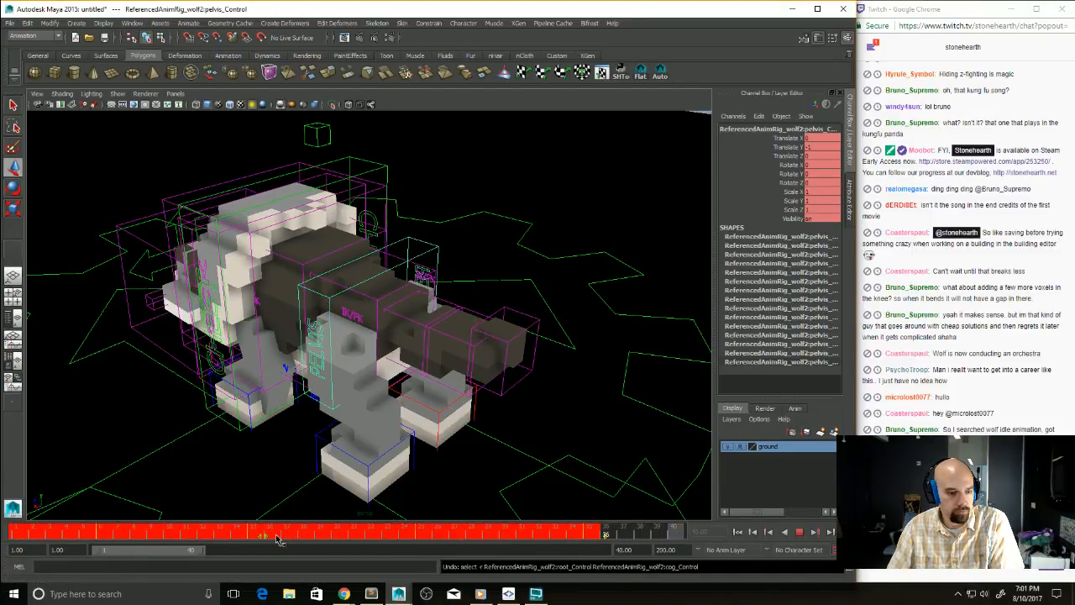
key("alt+v")
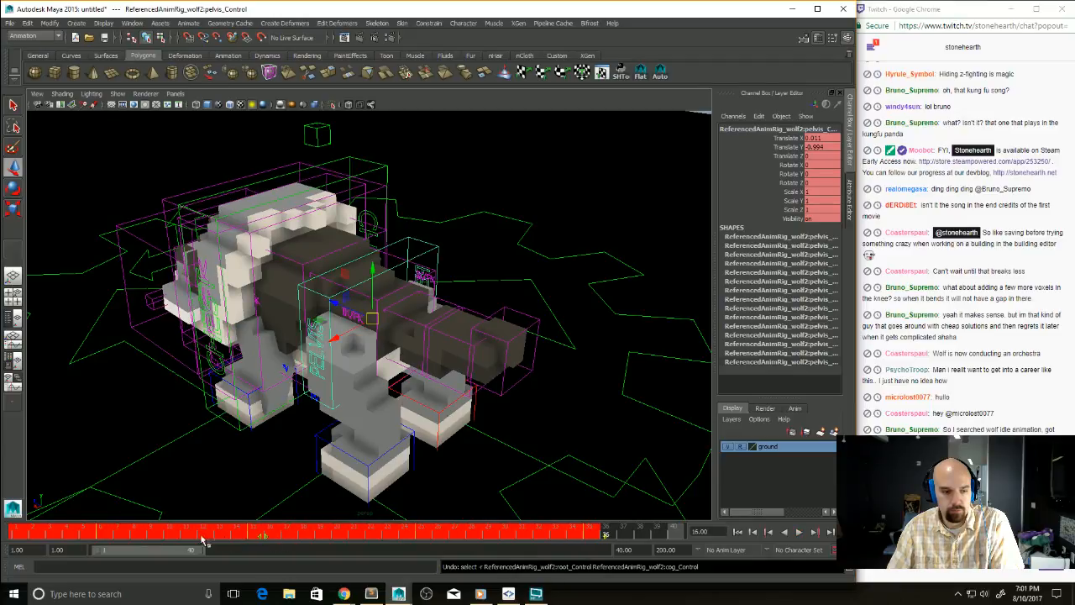
Step: Play the loop from frame 1 and examine how the chest, pelvis and legs move from the rear, front and side
left_click(19, 531)
key("alt+v")
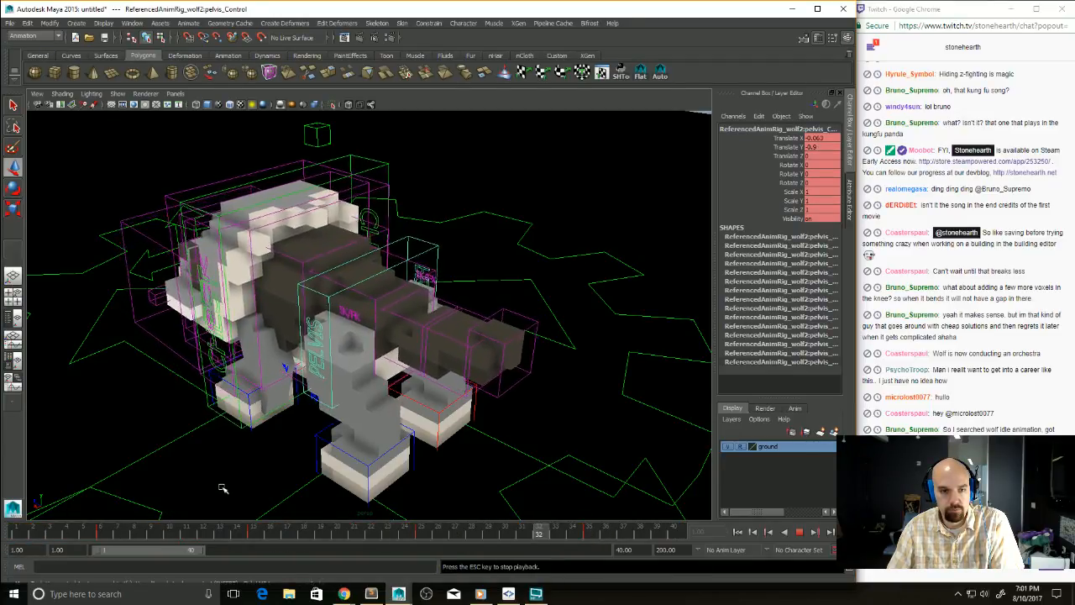
left_click_drag(252, 470, 473, 326, "alt")
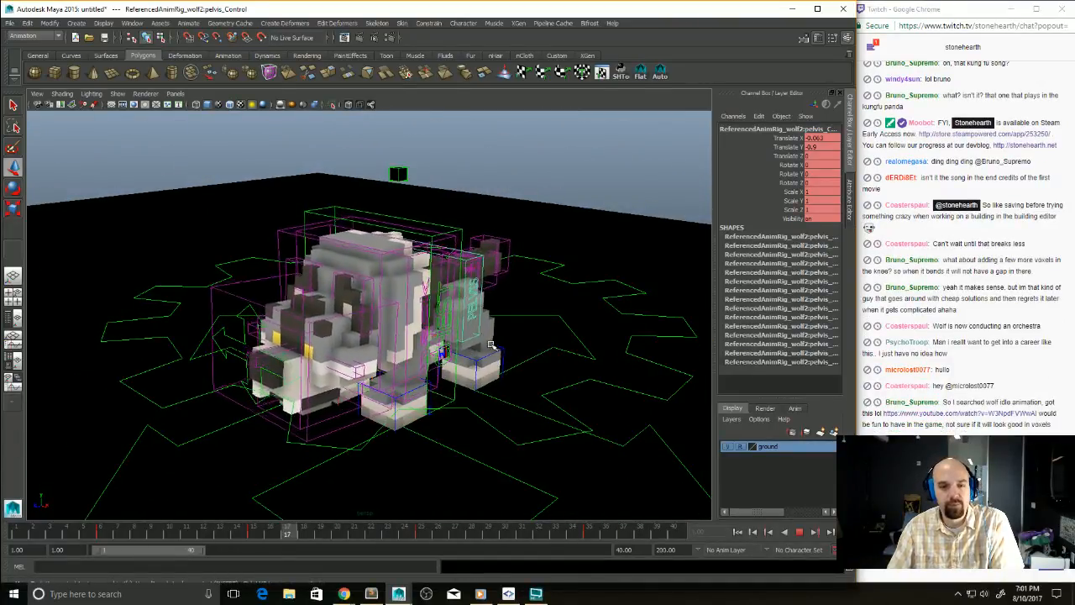
mouse_move(463, 301)
left_mouse_down("alt")
mouse_move(467, 352)
mouse_move(432, 324)
left_mouse_up("alt")
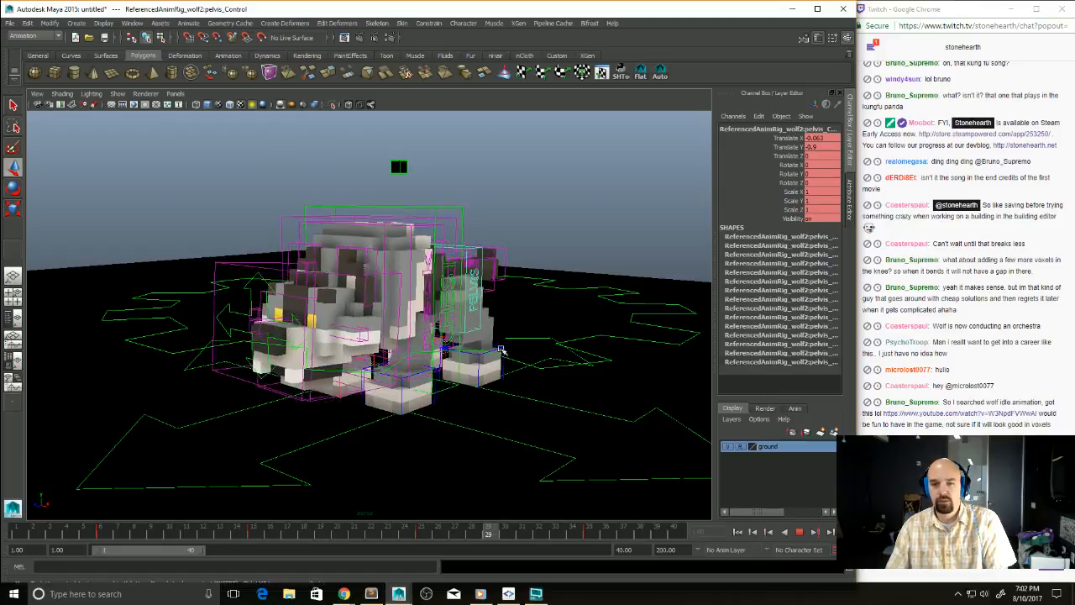
left_click_drag(444, 309, 523, 363, "alt")
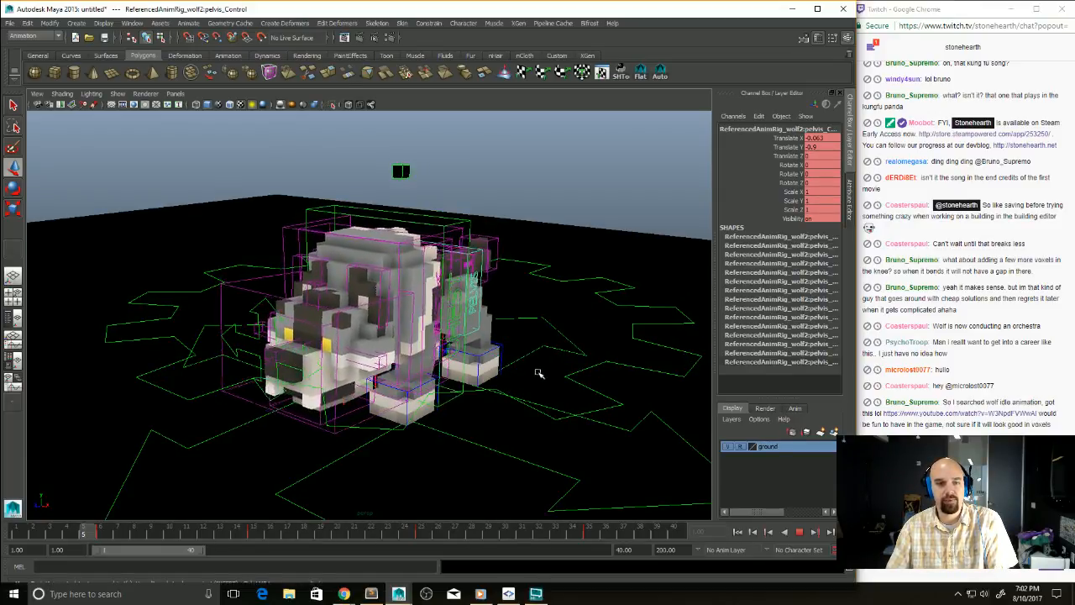
left_click_drag(538, 372, 522, 363, "alt")
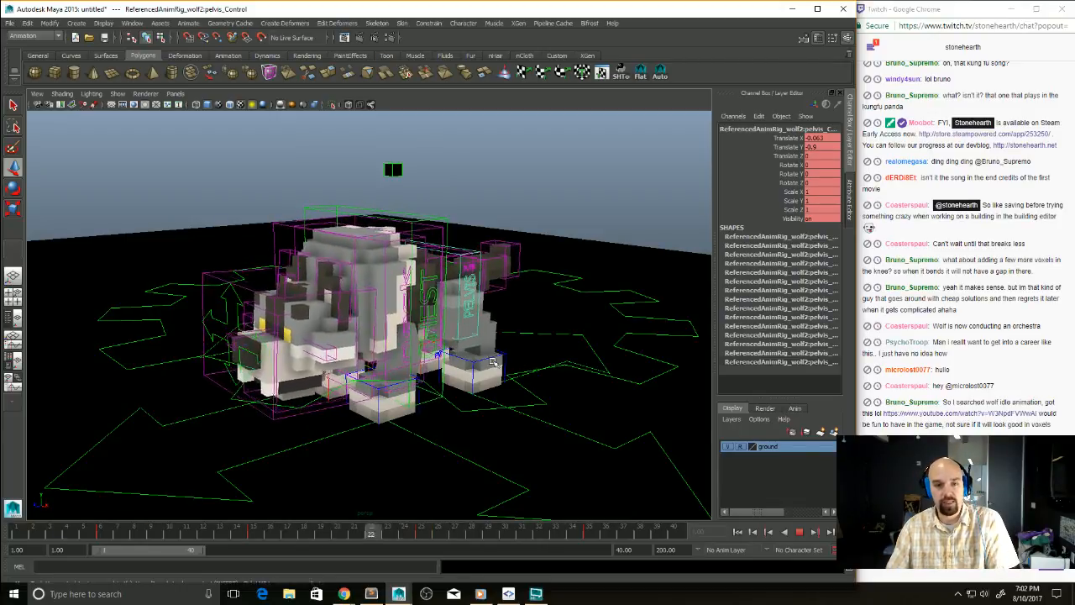
left_click_drag(493, 361, 470, 362, "alt")
right_click_drag(469, 362, 526, 380, "alt")
middle_click_drag(526, 380, 507, 376, "alt")
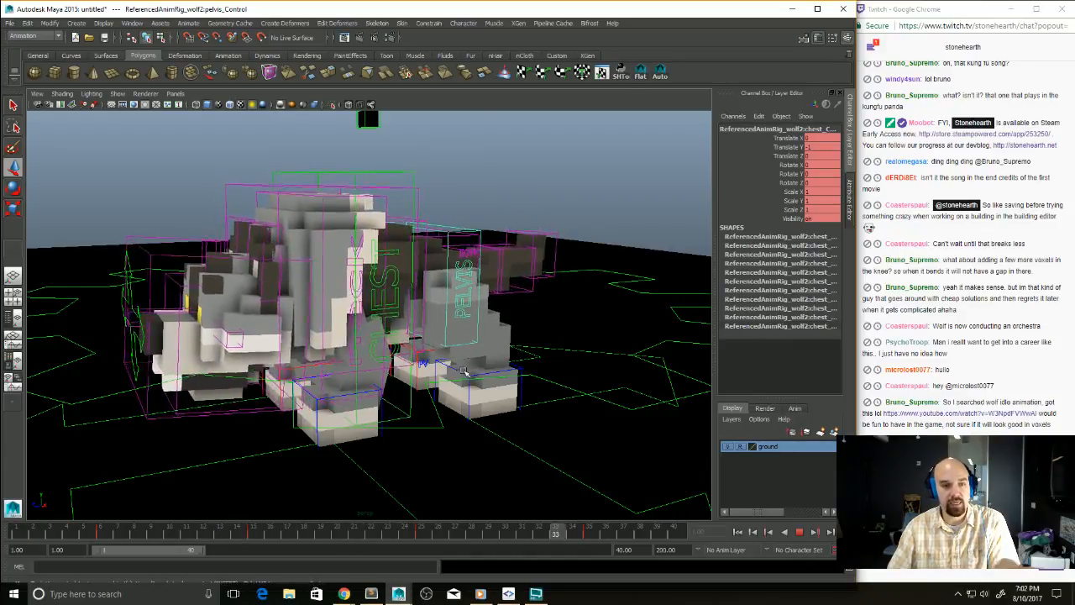
scroll(462, 385, "up", 4)
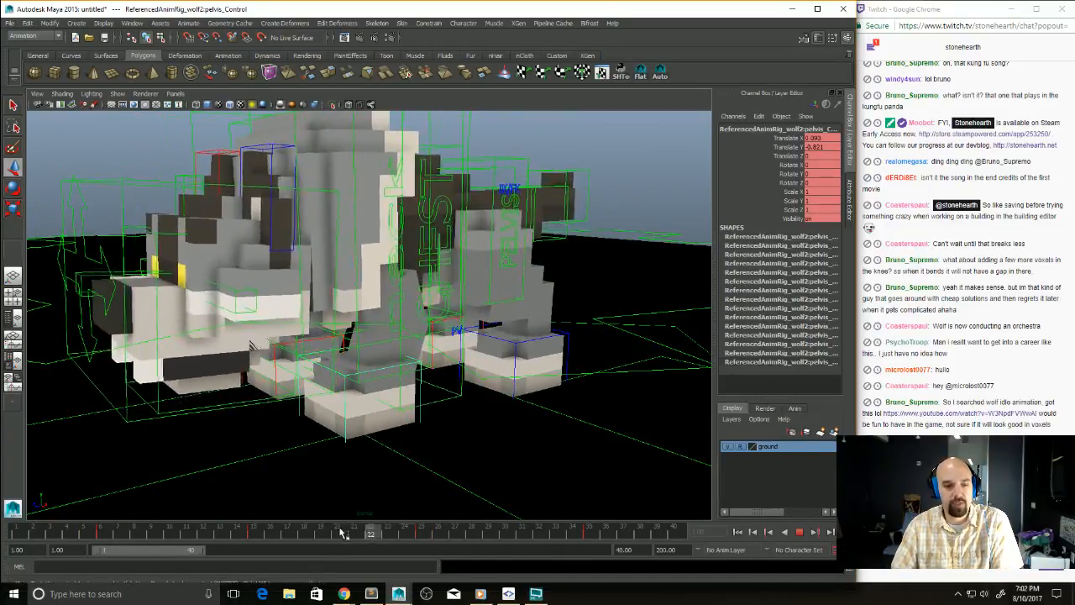
Step: Pose the left front paw control at frame 10 with Translate X about 0.4 and a slight turn around Y
left_click(216, 516)
left_click(340, 432)
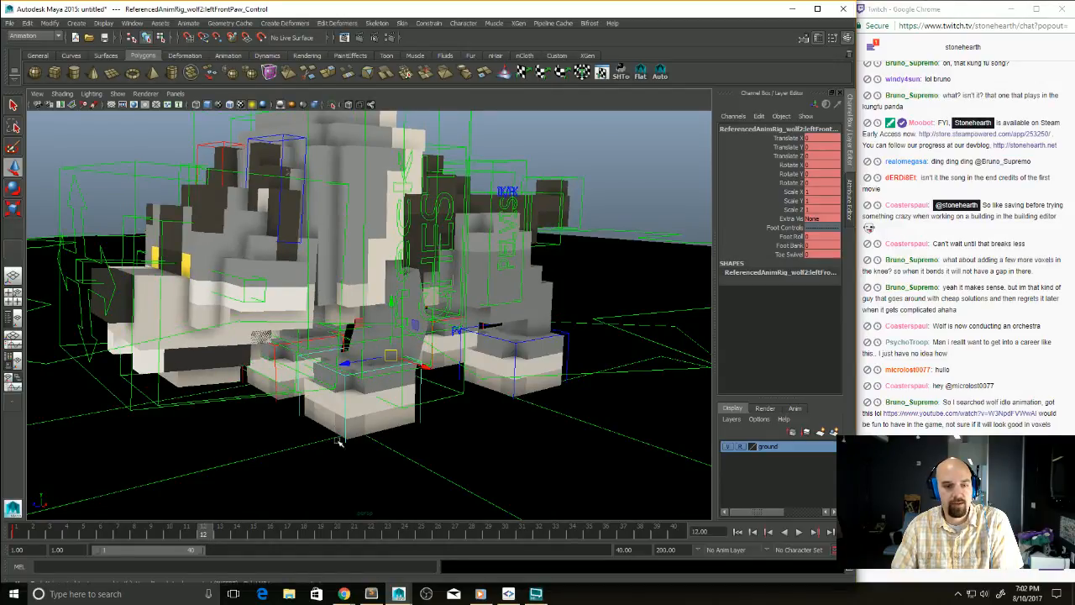
key("alt+v")
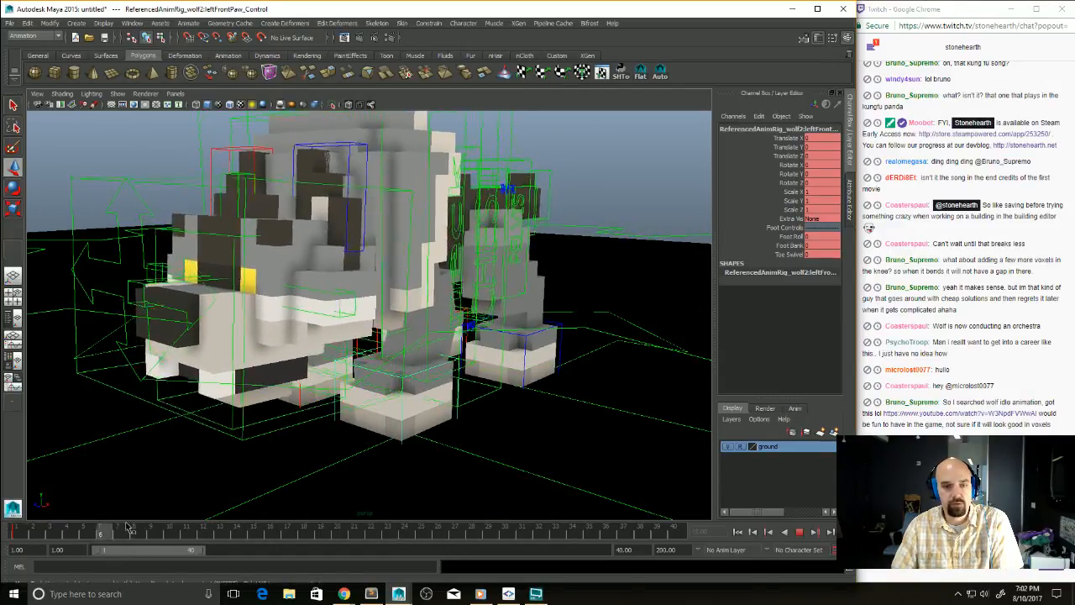
key("alt+v")
left_click_drag(218, 531, 171, 533)
left_click_drag(394, 420, 443, 459, "alt")
key("e")
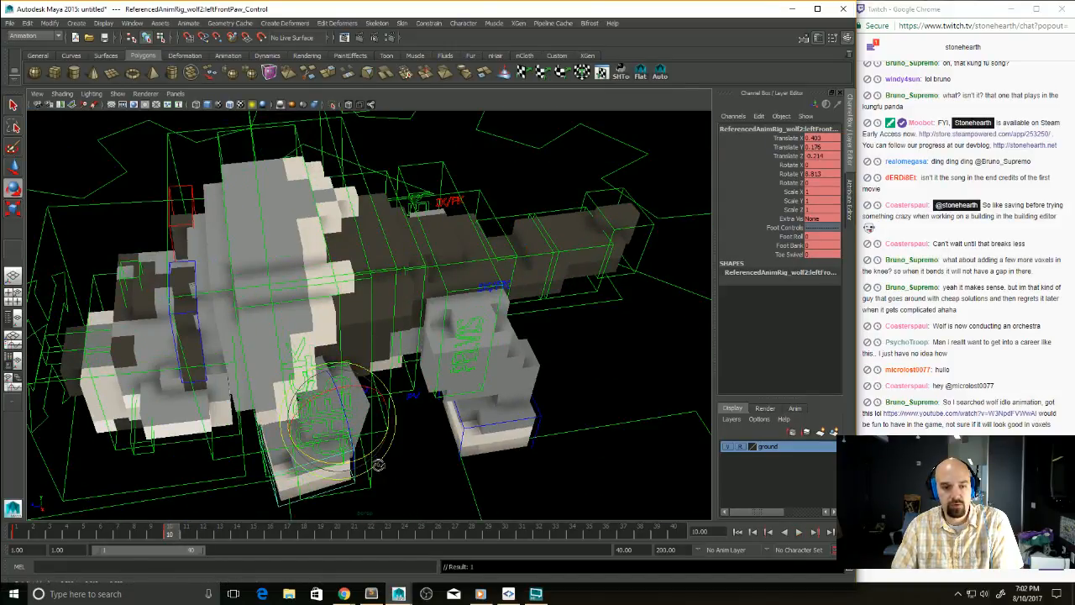
Step: Key a second pose for the left front paw control at frame 15 and hold that pose until frame 25
key("alt+v")
key("alt+v")
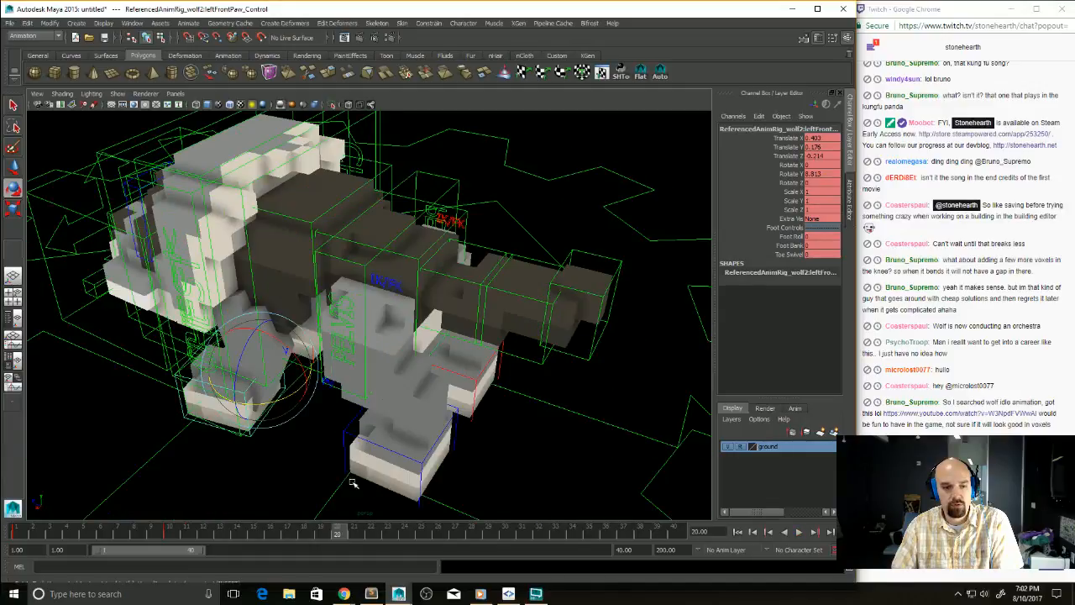
left_click_drag(313, 457, 400, 392, "alt")
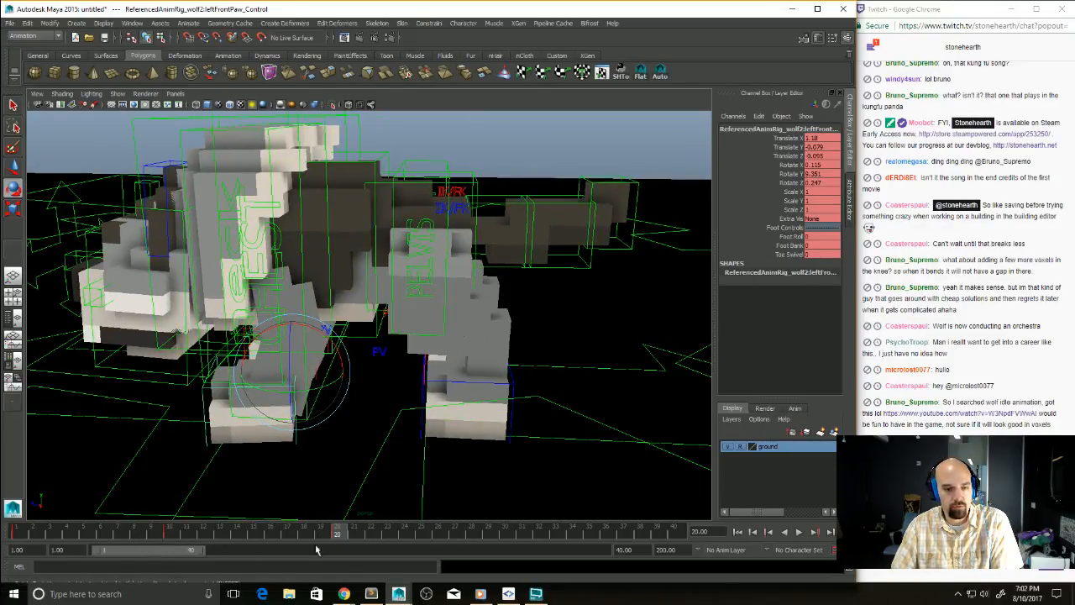
left_click_drag(344, 535, 495, 536)
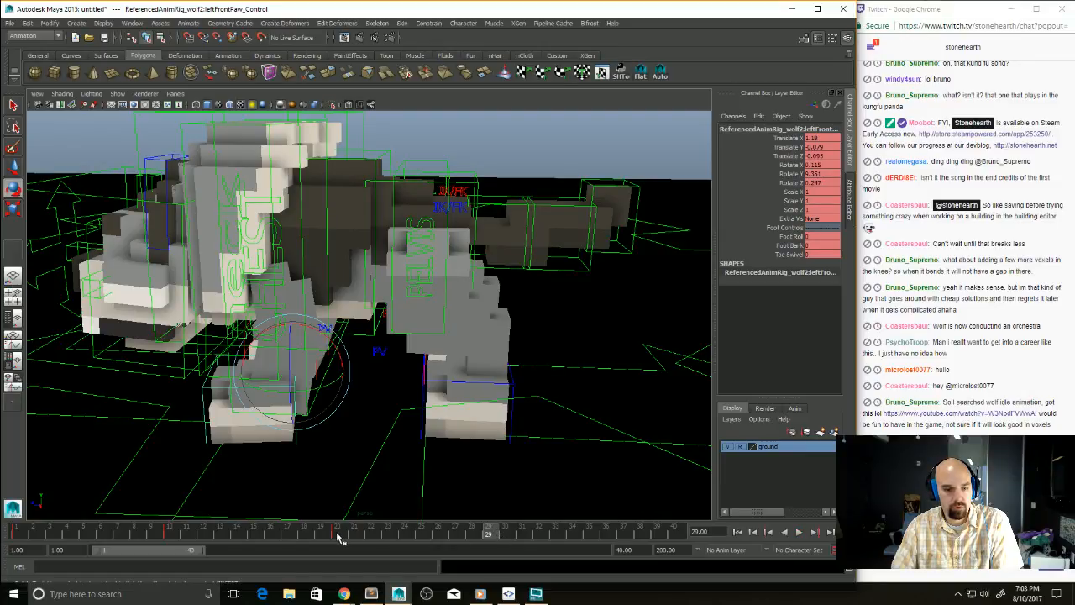
left_click_drag(339, 538, 430, 539)
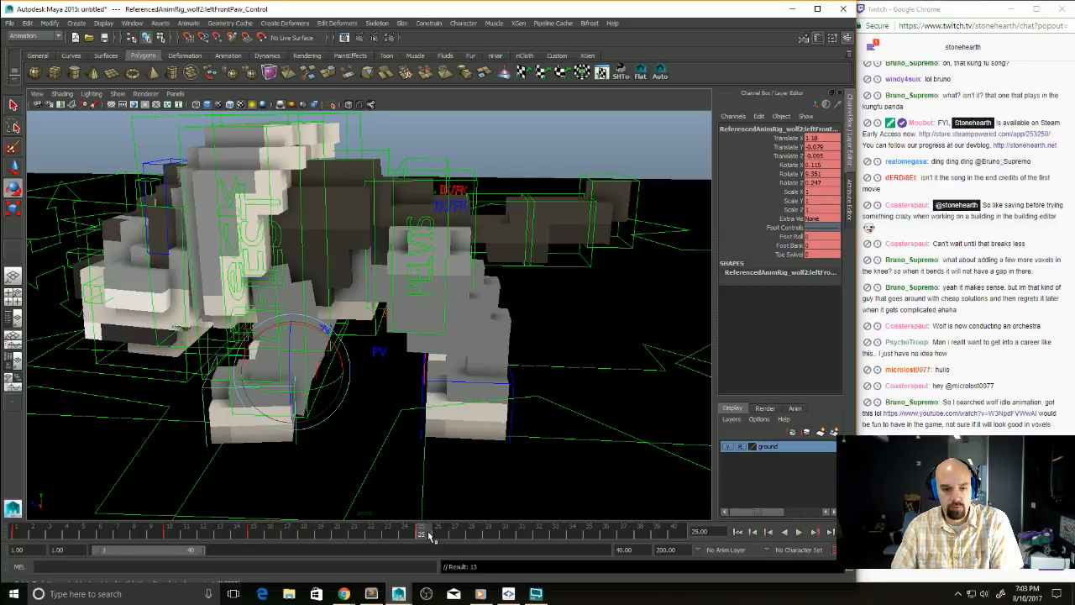
Step: Copy the left front paw's frame 10 pose to frame 30 and its frame 1 rest pose to frame 35
key("alt+v")
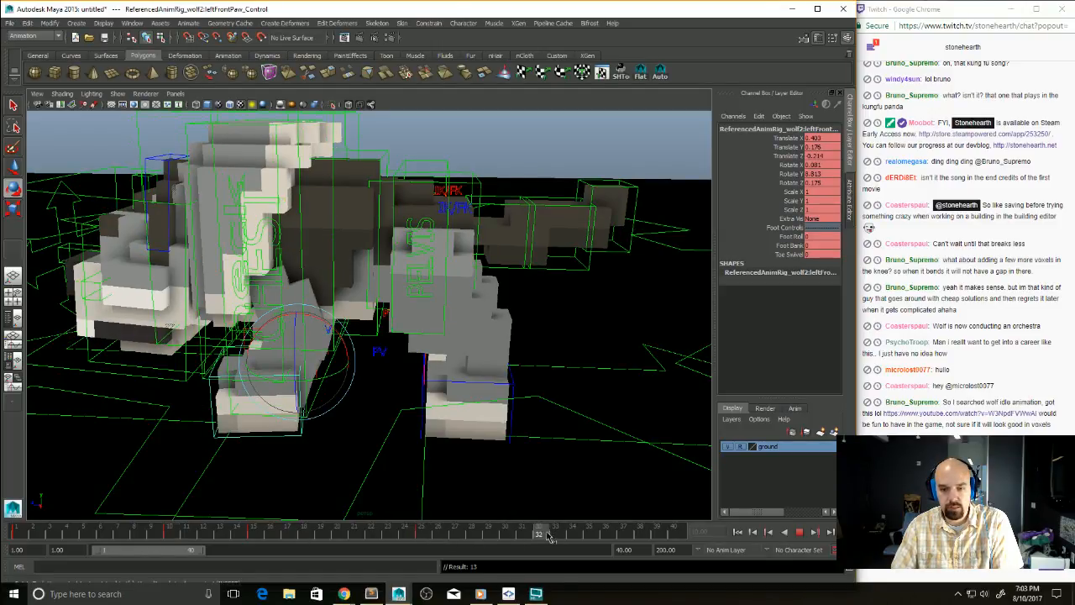
key("alt+v")
key("alt+shift+v")
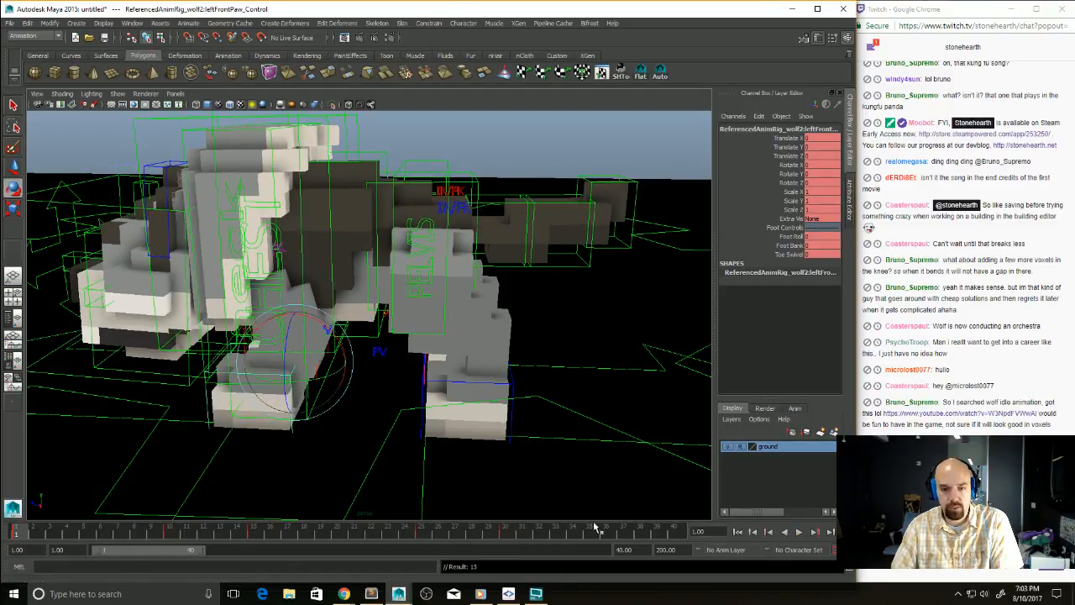
left_click_drag(614, 539, 587, 547)
Step: Play the loop and examine the front paw step together with the body sway from the front and side
key("alt+v")
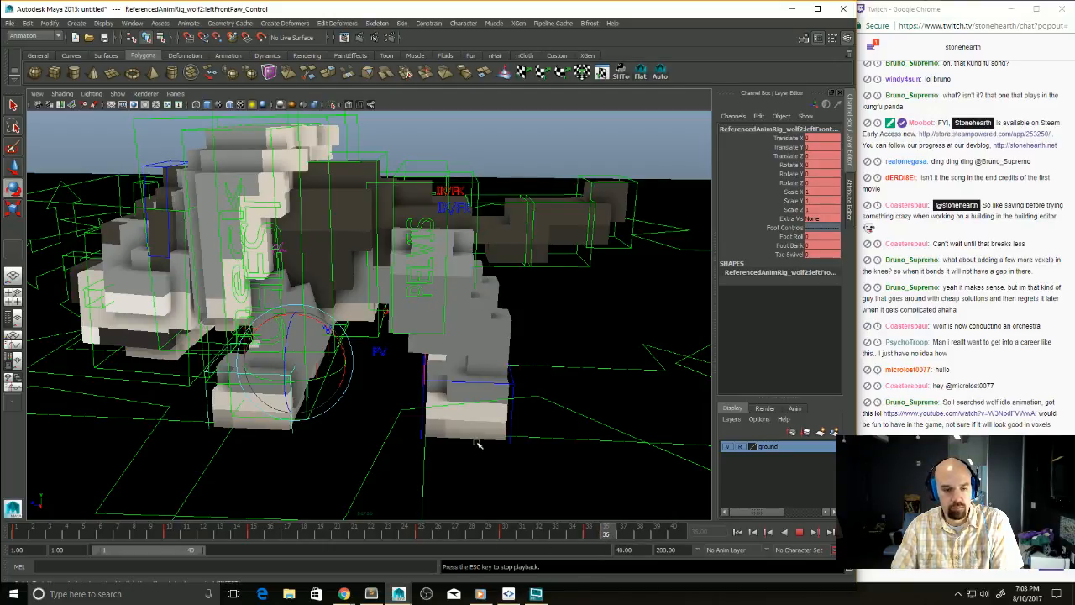
left_click_drag(543, 382, 577, 399, "alt")
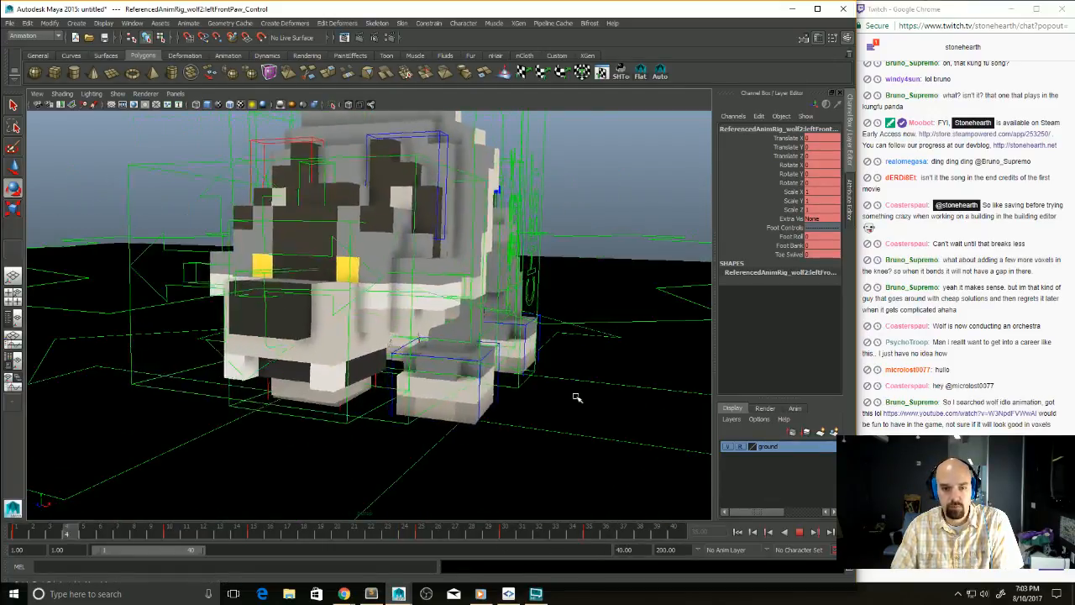
right_click_drag(574, 398, 531, 395, "alt")
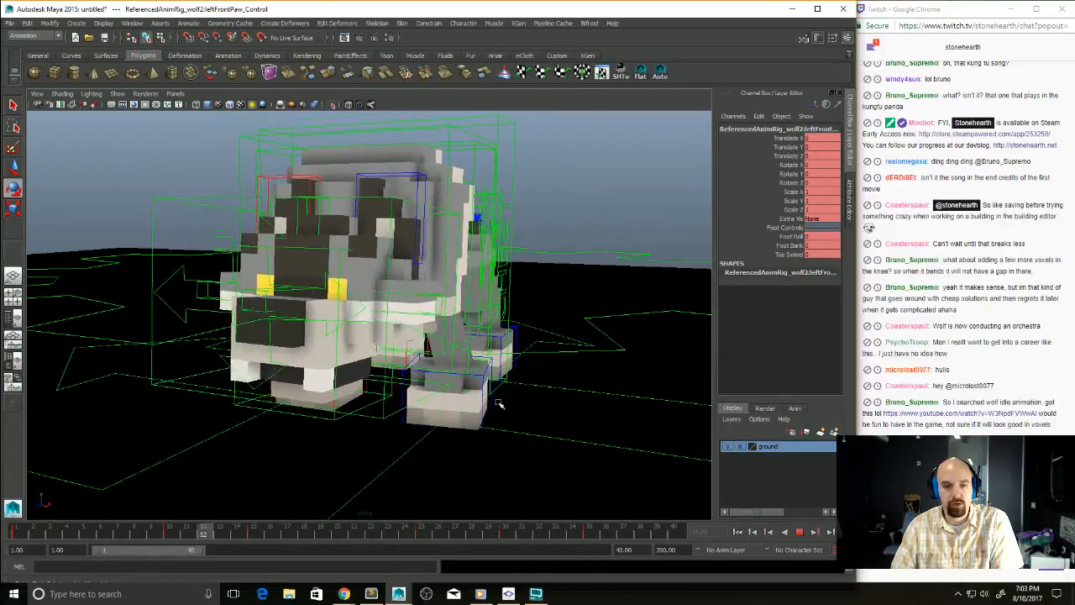
left_click_drag(496, 405, 438, 411, "alt")
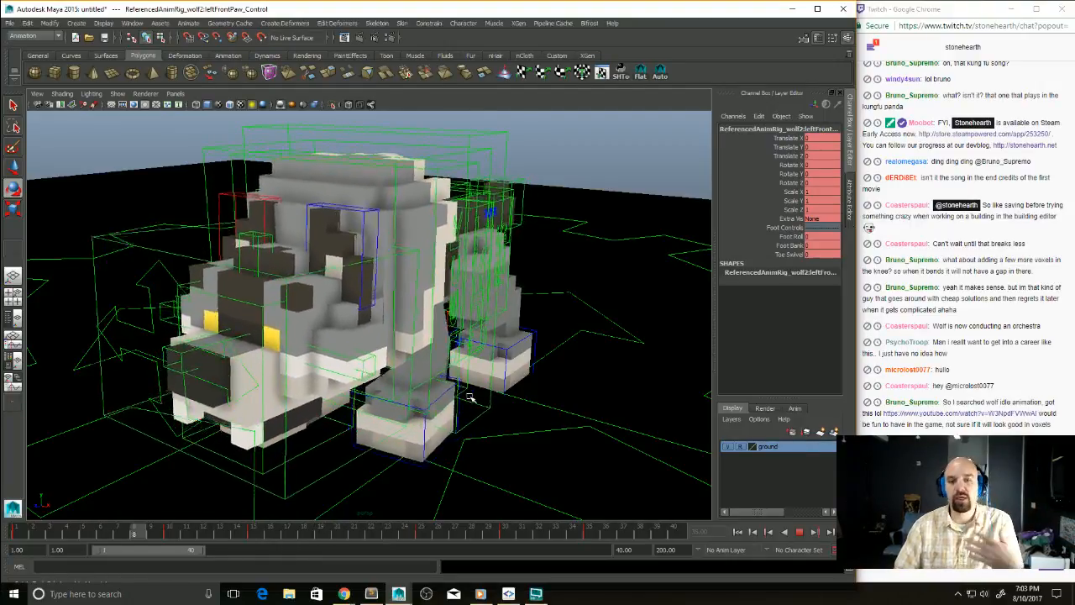
left_click_drag(504, 420, 453, 408, "alt")
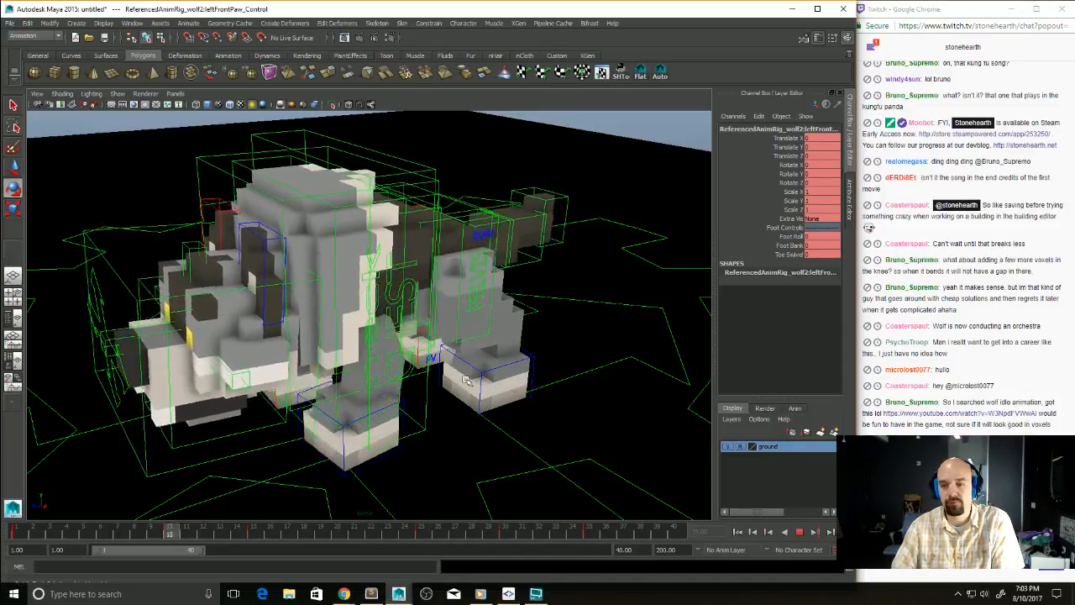
left_click_drag(385, 370, 487, 384, "alt")
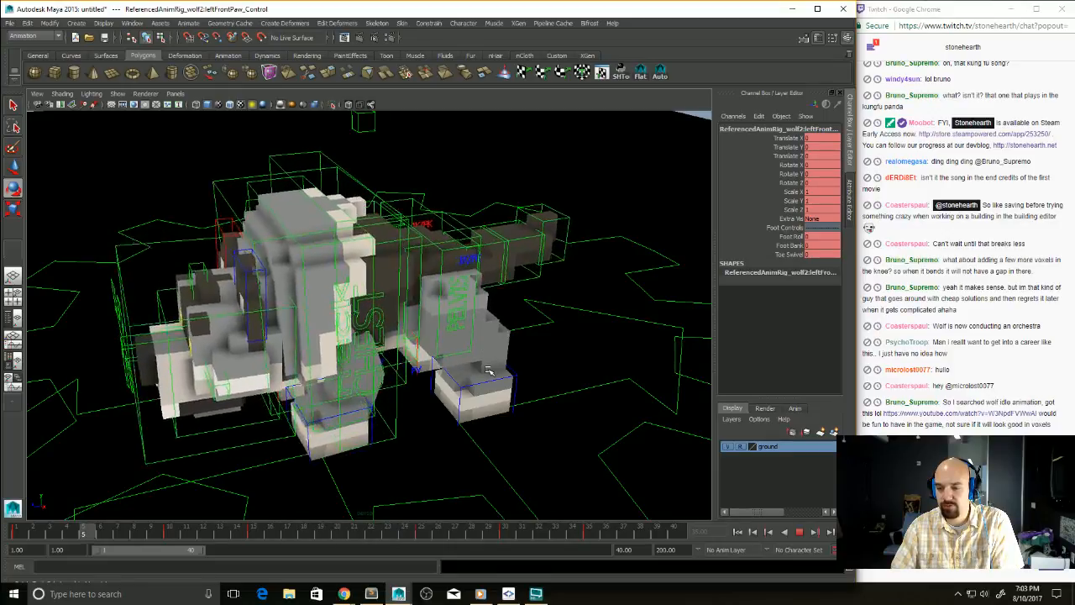
left_click_drag(489, 371, 545, 375, "alt")
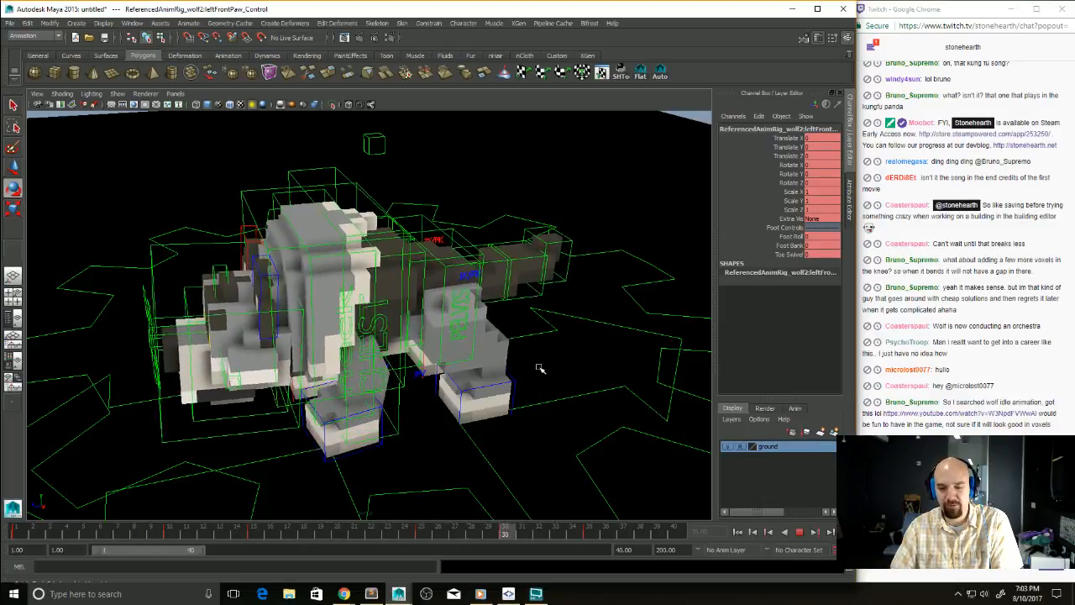
left_click(540, 368)
key("f")
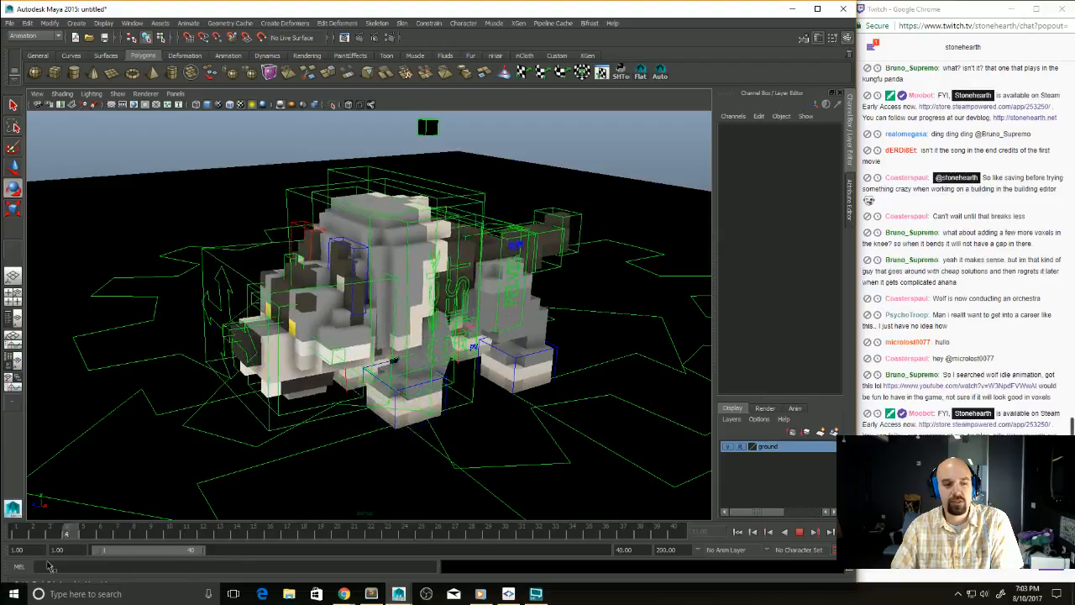
key("Escape")
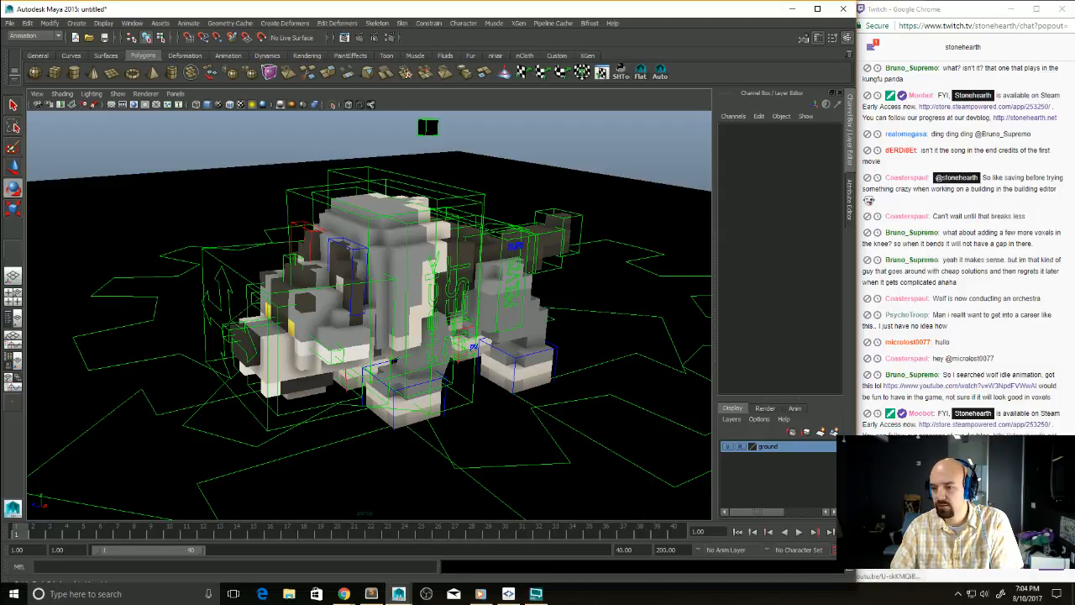
left_click(869, 200)
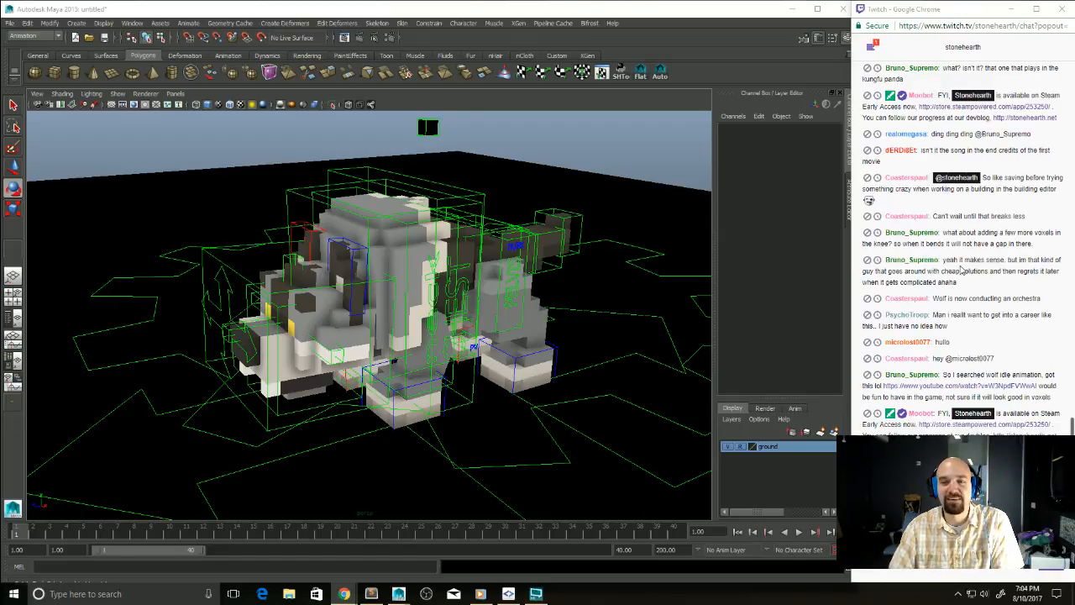
left_click(739, 46)
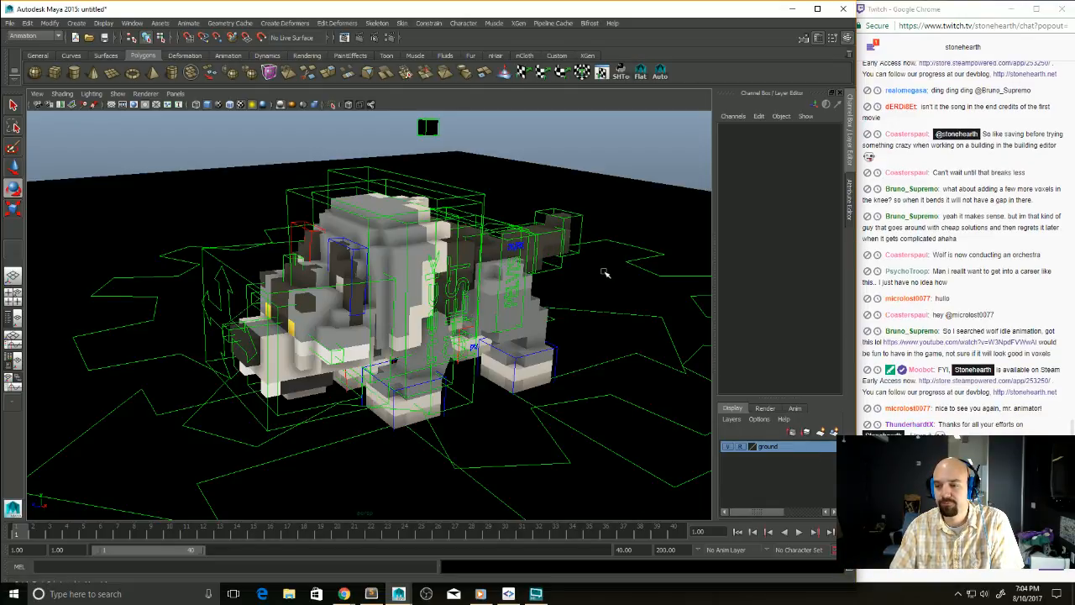
Step: Select the left ear control and key a slight rotation around Z at frame 13
left_click_drag(615, 325, 565, 315, "alt")
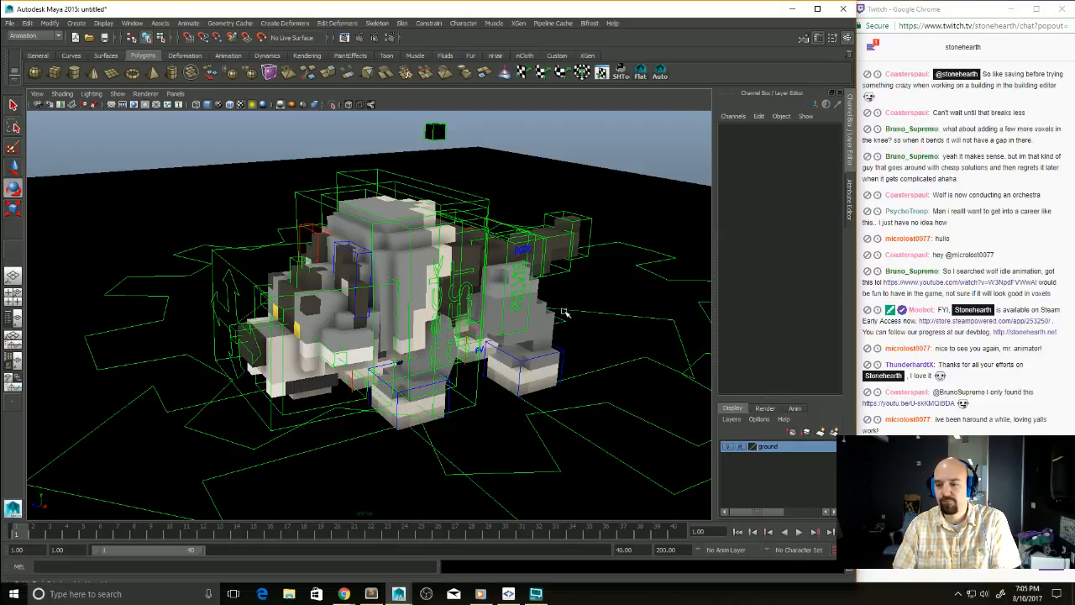
left_click_drag(506, 242, 426, 293, "alt")
left_click(351, 257)
left_click_drag(351, 256, 292, 425, "alt")
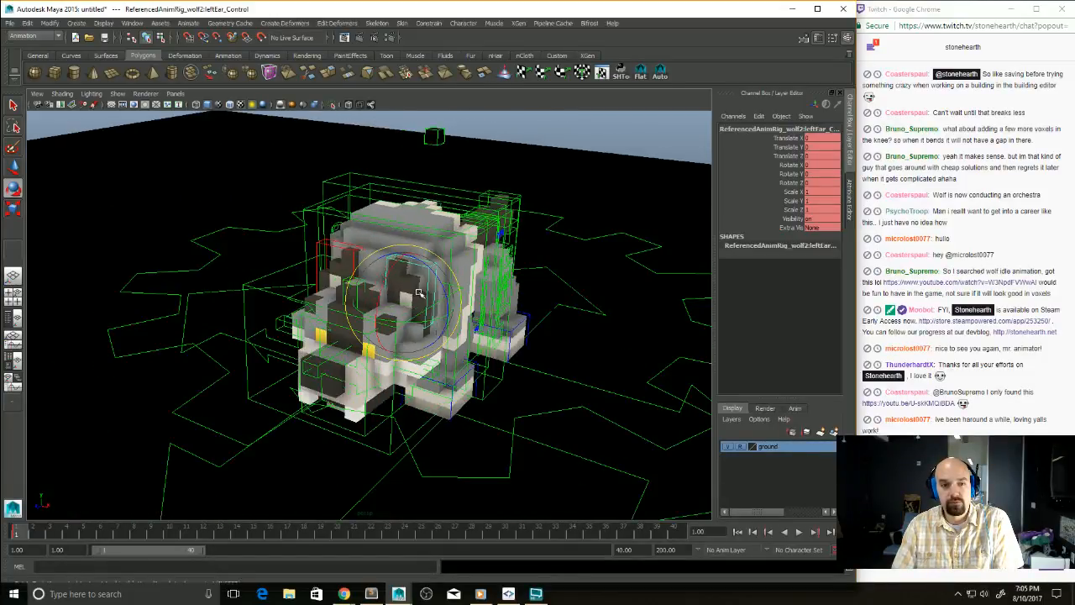
key("w")
left_click_drag(50, 531, 95, 511)
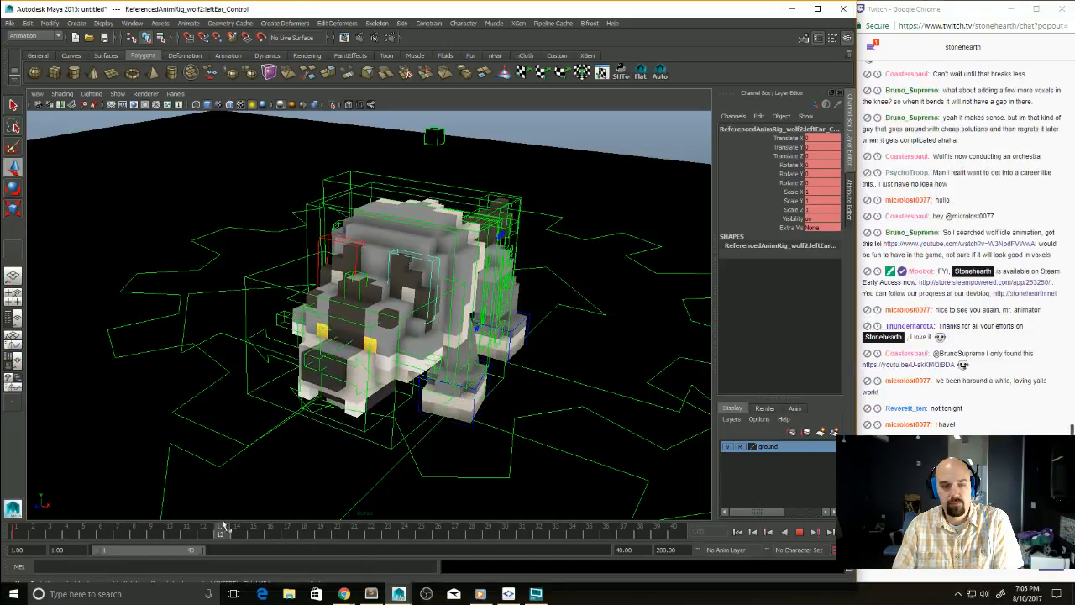
key("Escape")
key("e")
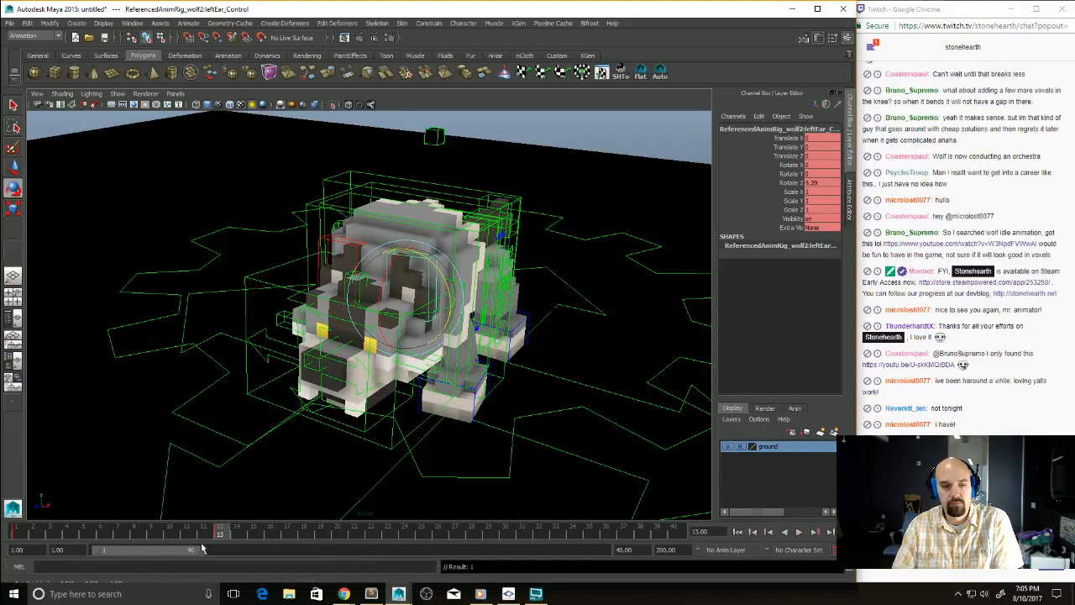
Step: Key the left ear's Rotate Z at about -18.9 on frame 27 and -3.5 on frame 34, and play the loop
mouse_move(234, 534)
left_mouse_down()
mouse_move(408, 532)
mouse_move(462, 517)
mouse_move(494, 536)
mouse_move(673, 535)
mouse_move(253, 533)
left_mouse_up()
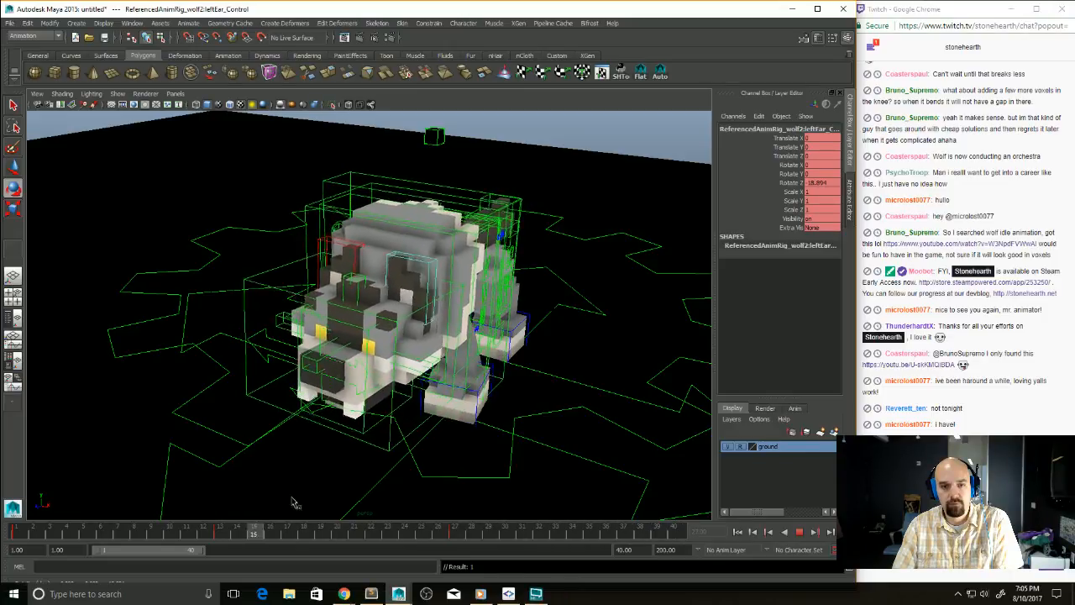
left_click_drag(292, 501, 576, 512)
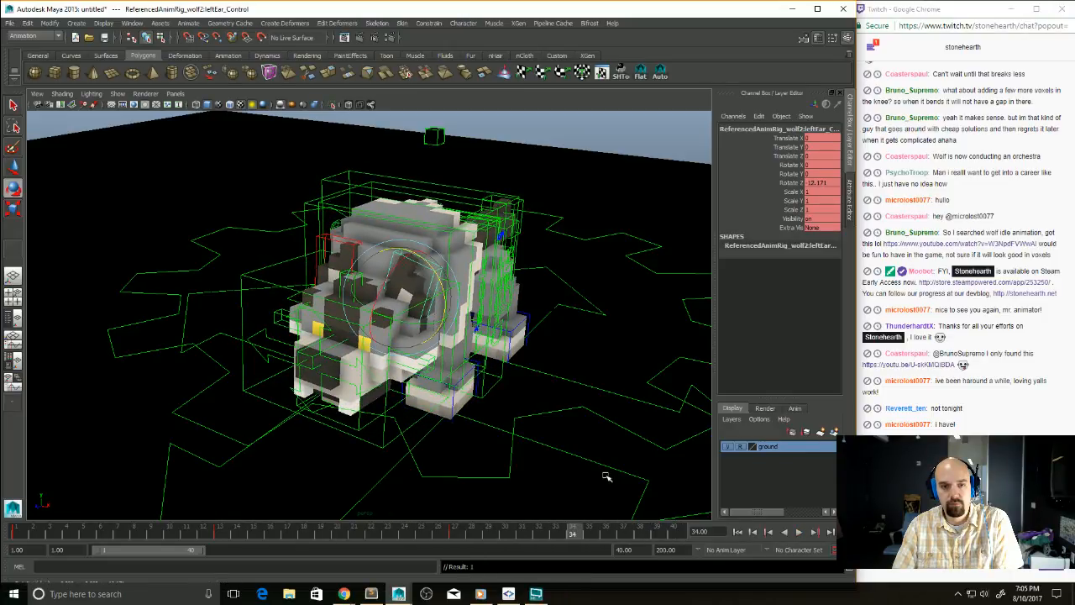
middle_click_drag(607, 476, 613, 468)
key("alt+v")
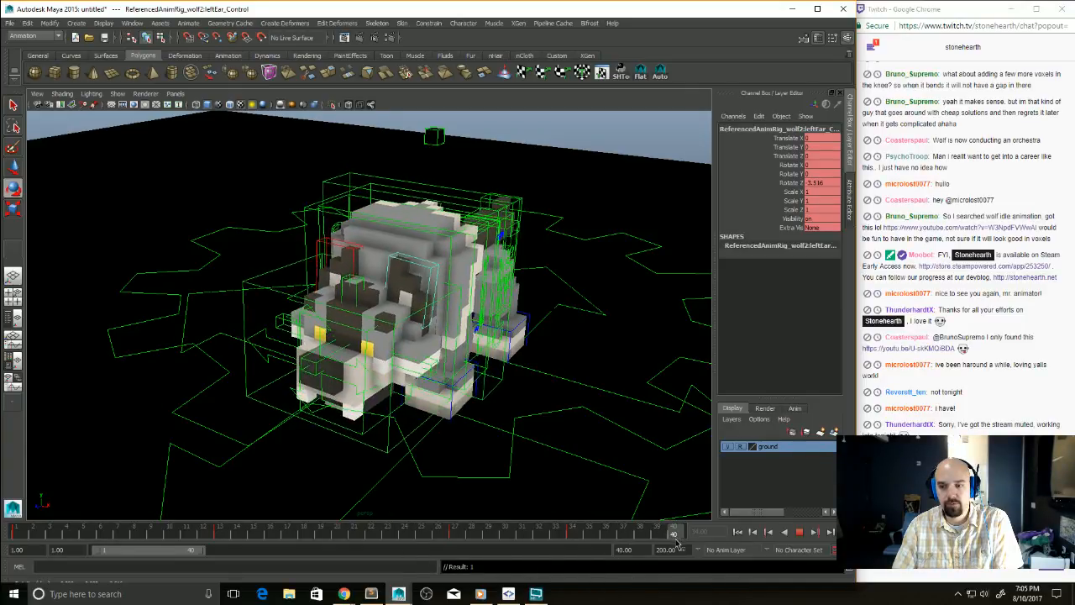
key("Escape")
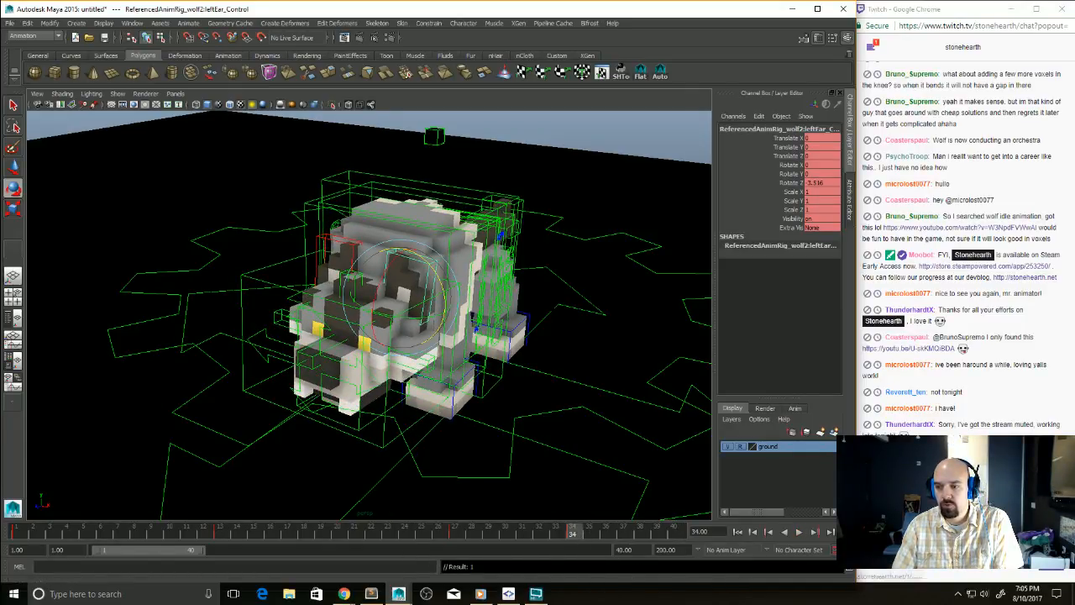
key("alt+Tab")
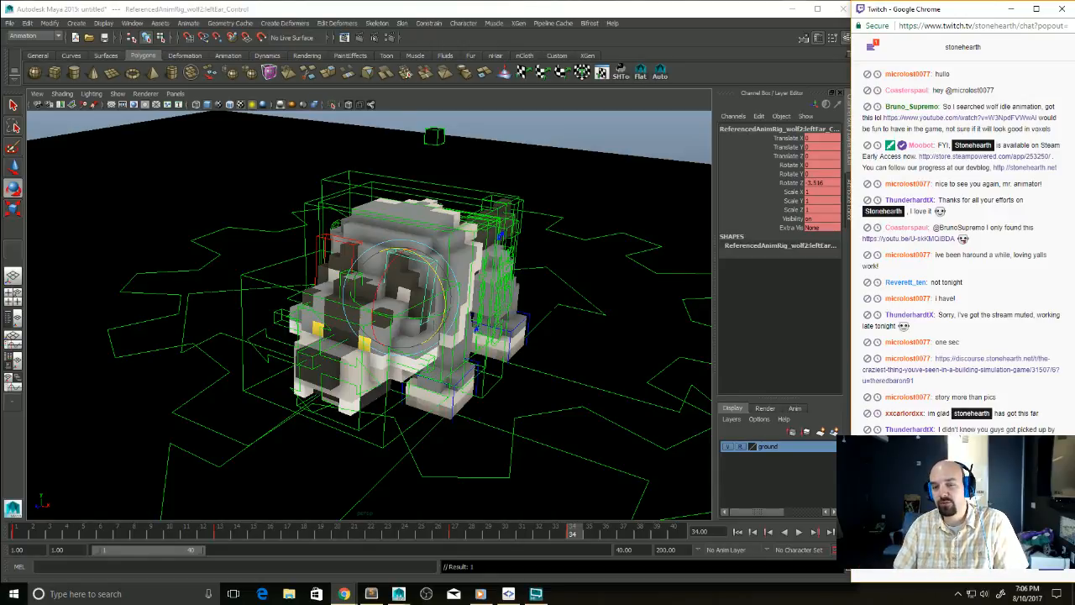
left_click(606, 145)
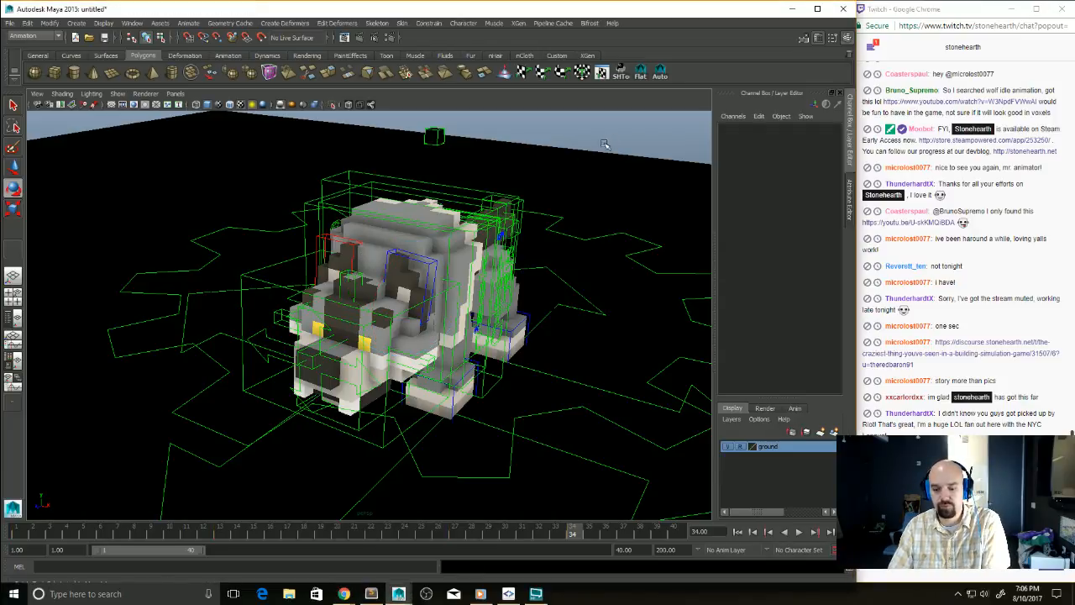
Step: Open a little stone golem animation scene from the monster/forest/little_stone_golem/animations folder
key("ctrl+o")
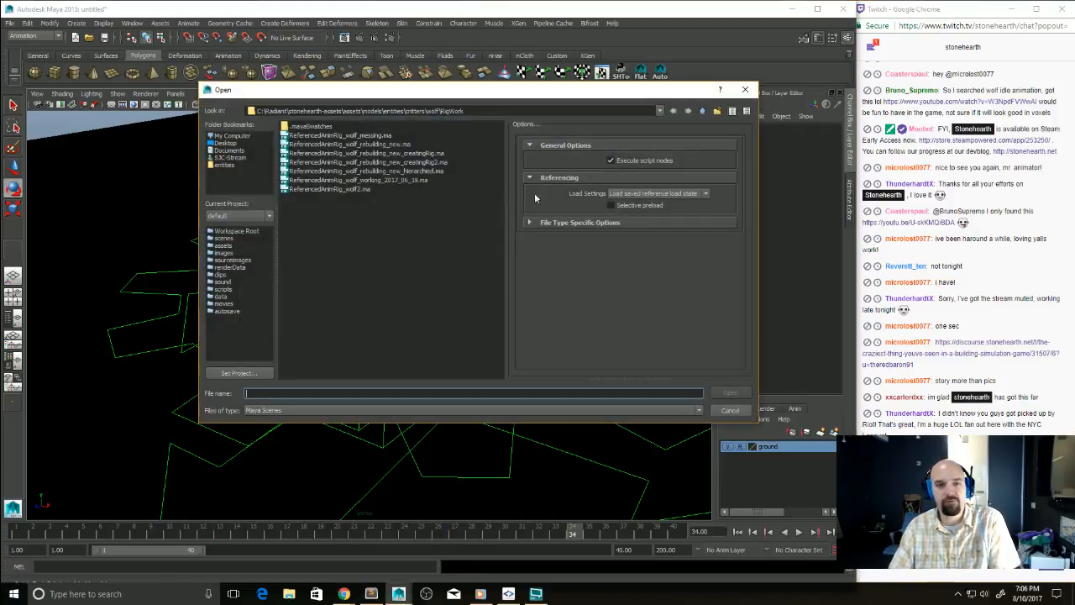
left_click(705, 115)
left_click(704, 113)
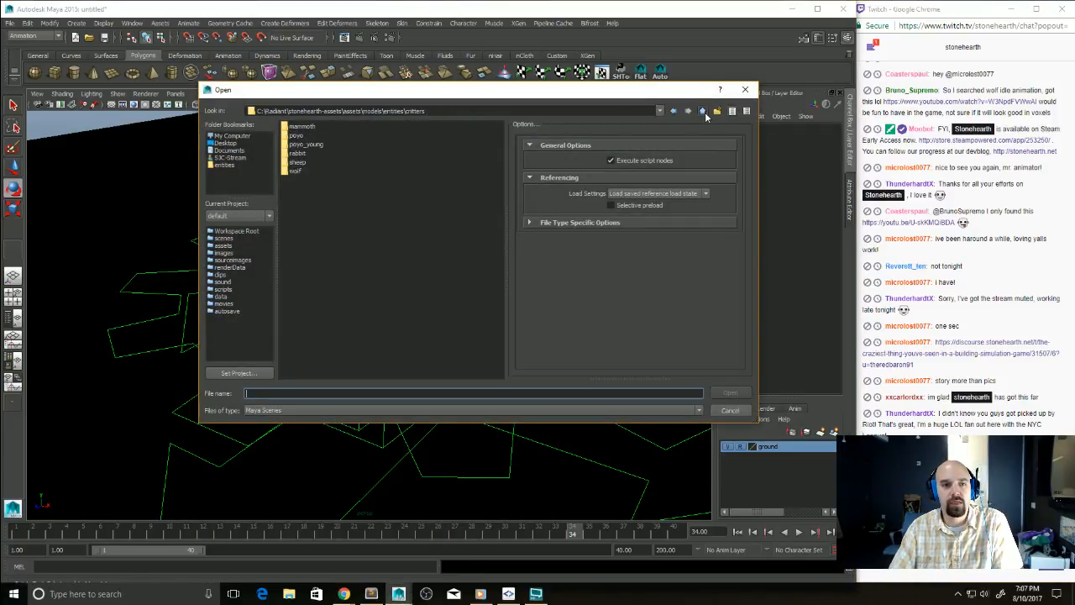
left_click(704, 112)
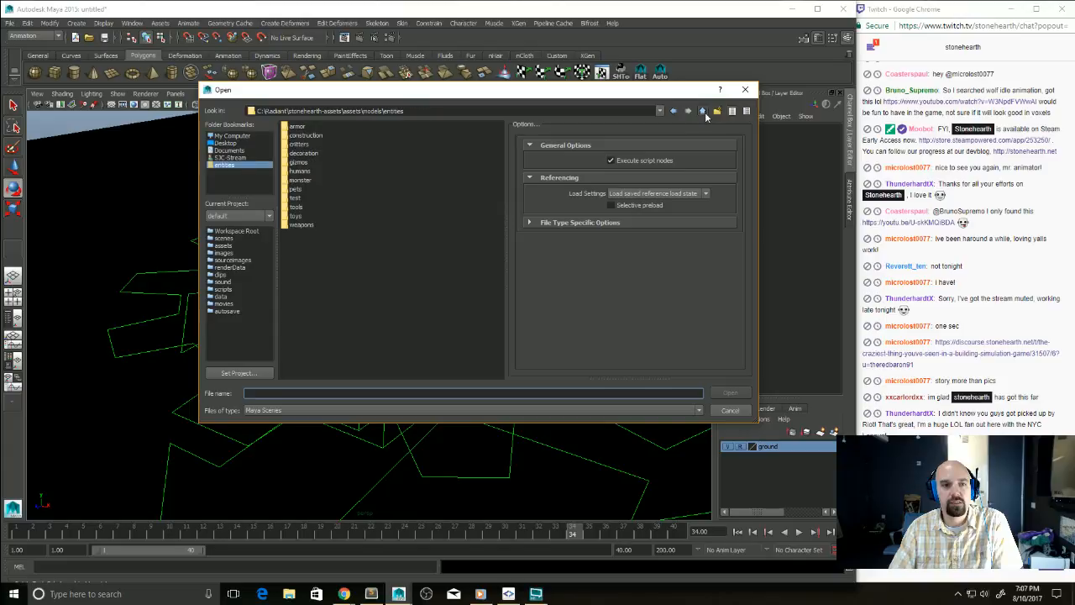
double_click(313, 181)
double_click(307, 128)
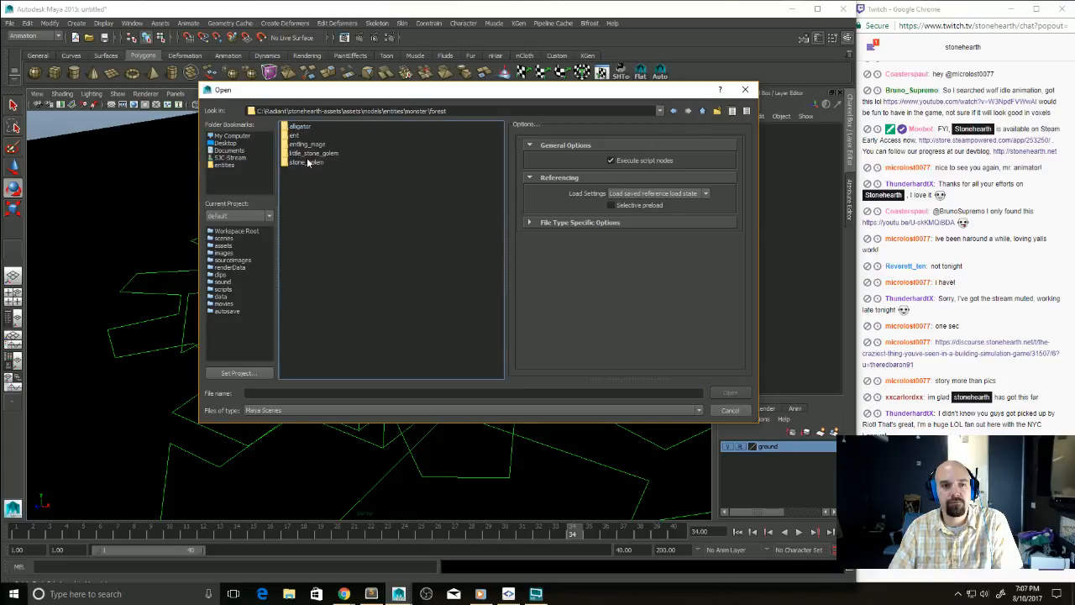
double_click(315, 154)
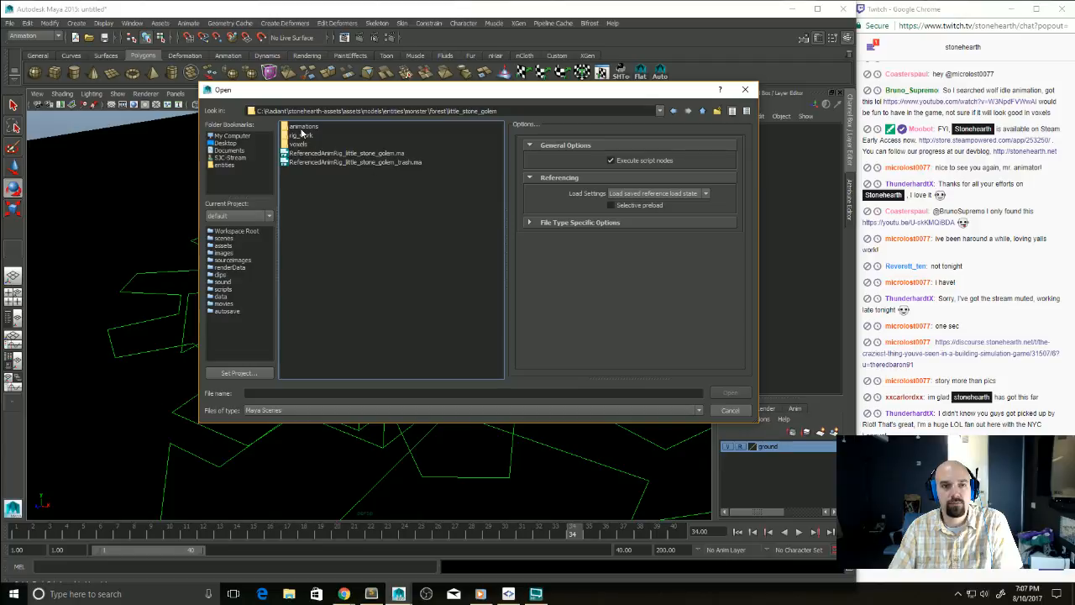
double_click(336, 154)
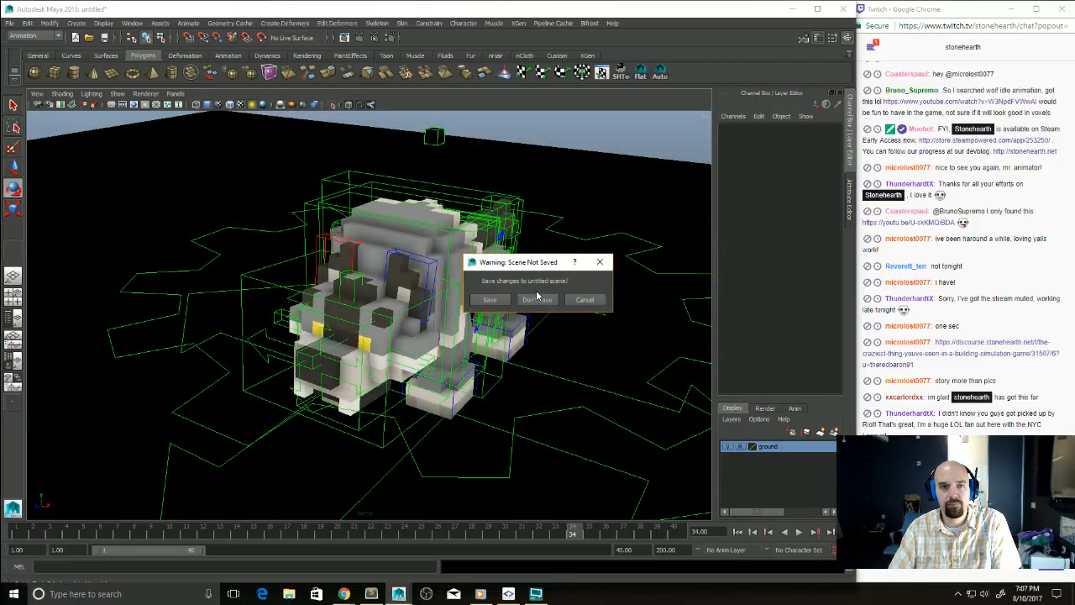
Step: Choose to save the changes to the untitled wolf scene and browse to the entities/critters/wolf/animations/working folder
left_click(491, 300)
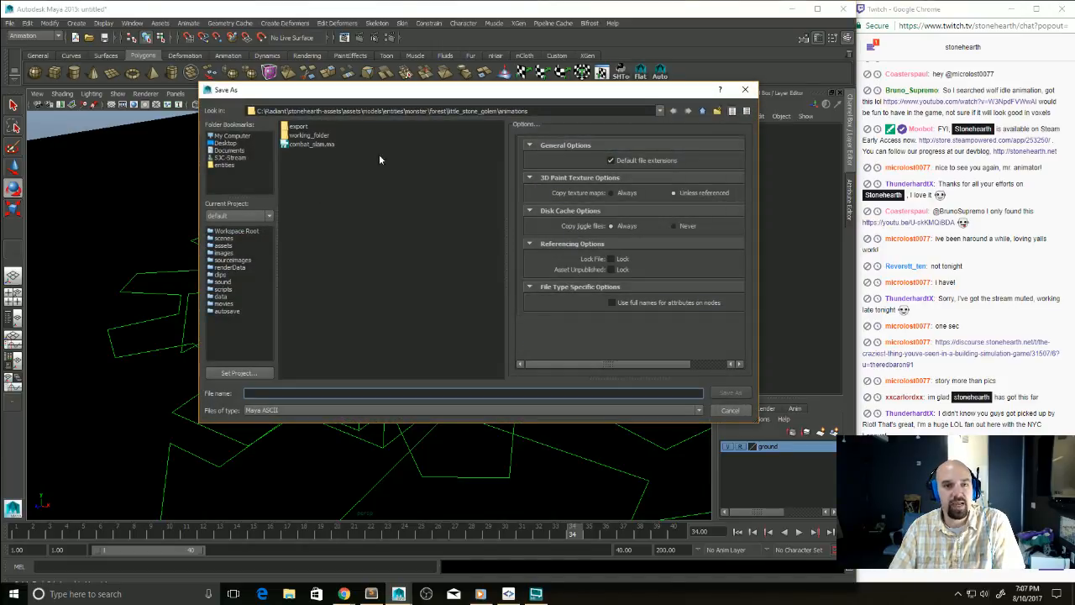
left_click(702, 113)
left_click(703, 112)
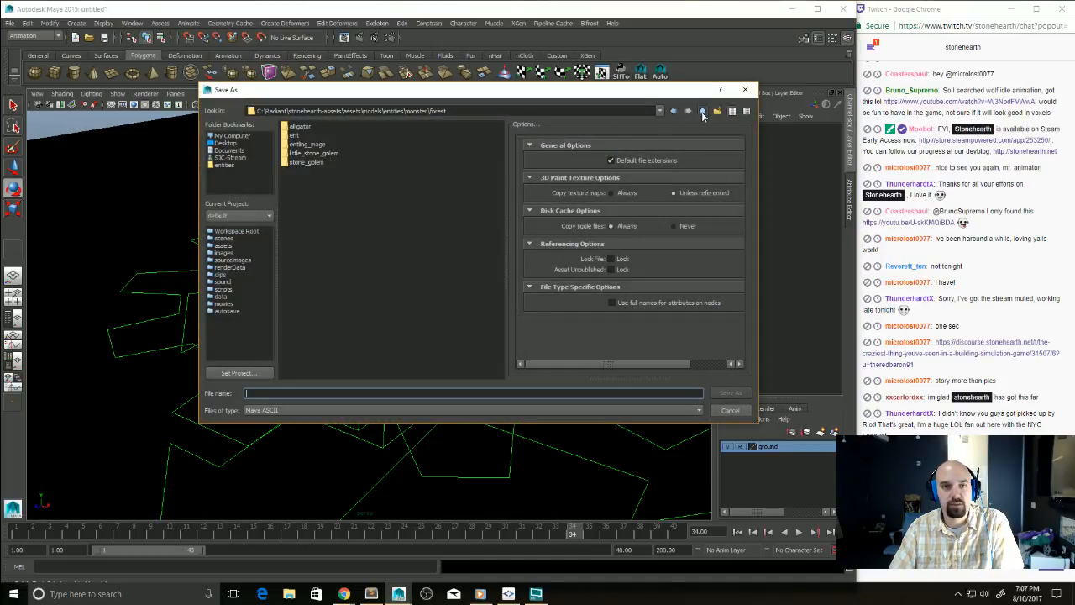
left_click(702, 113)
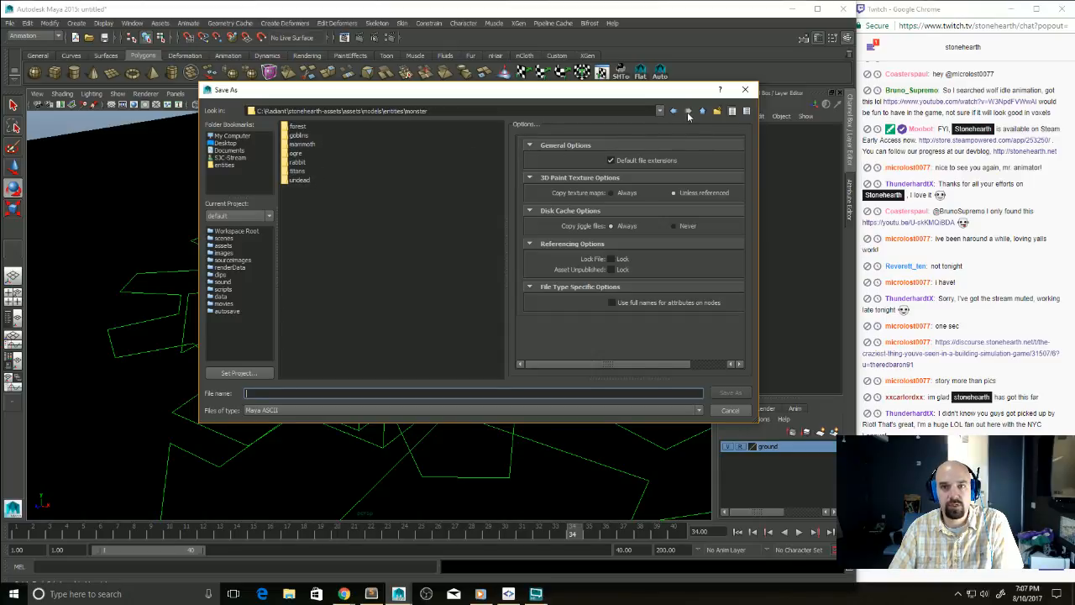
left_click(702, 112)
double_click(308, 151)
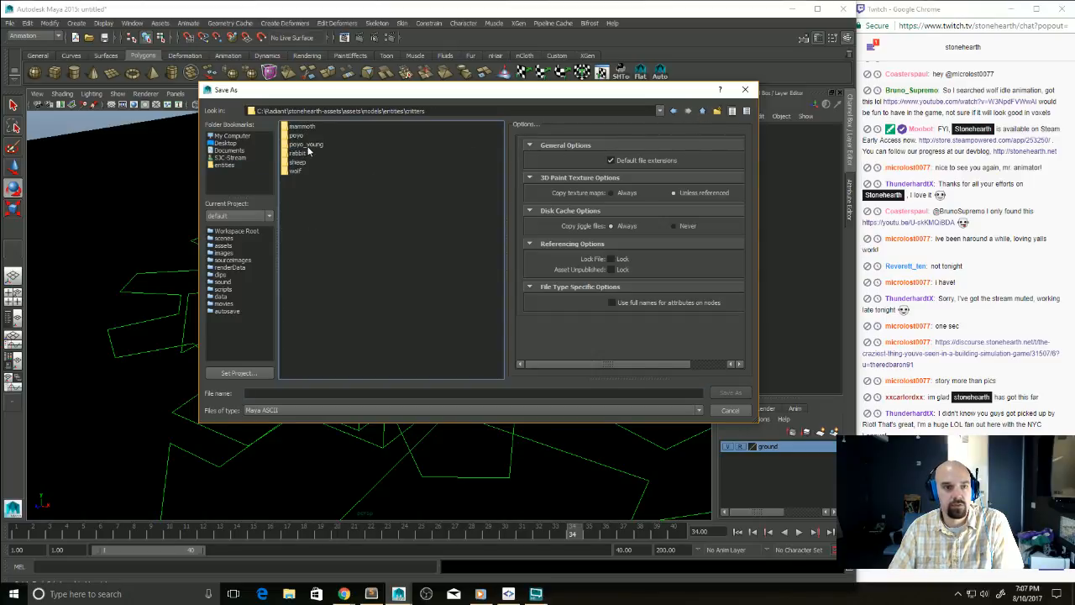
double_click(300, 171)
double_click(314, 137)
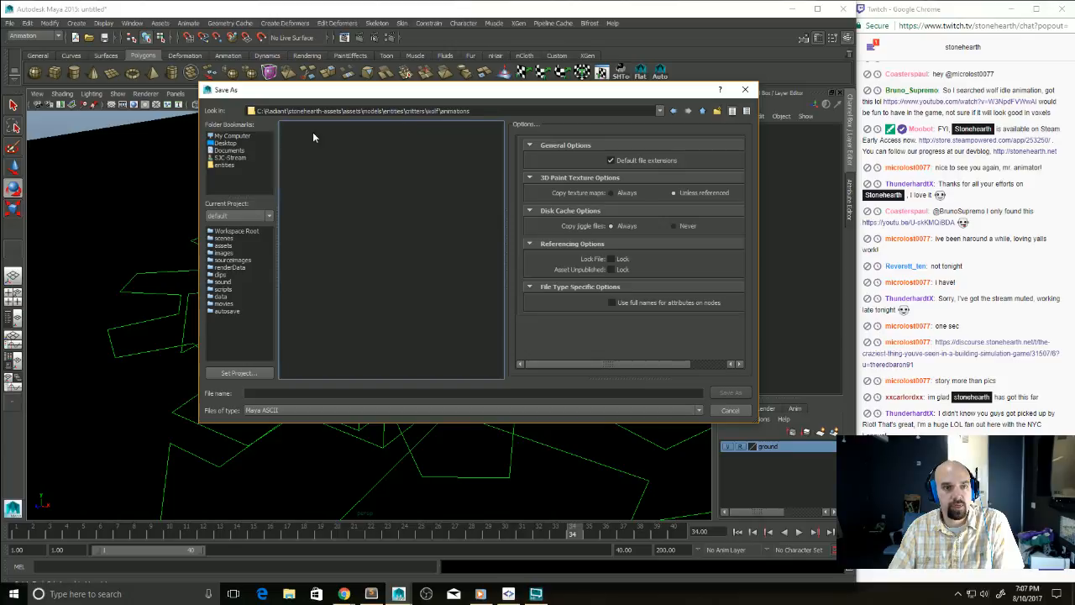
double_click(307, 147)
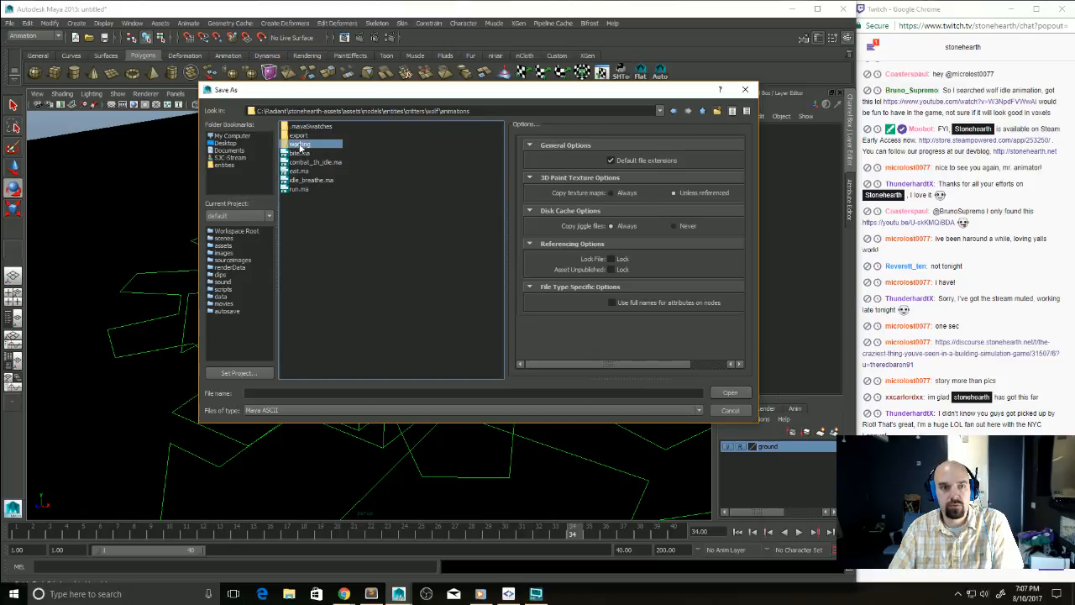
Step: Create a folder named "new rig idle play" inside the working folder and open it
left_click(717, 111)
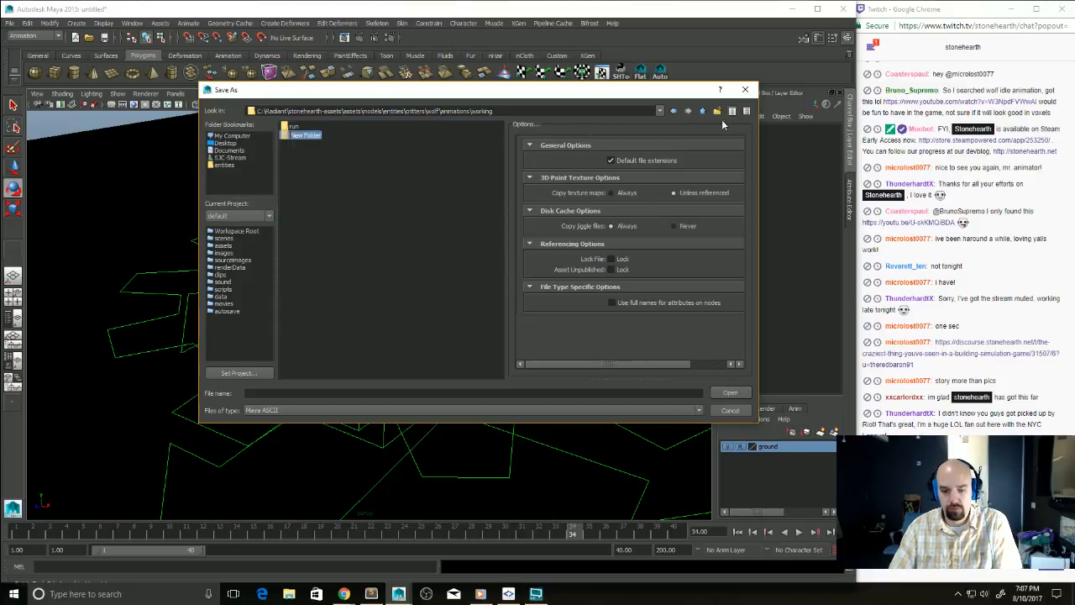
type("new rig ki")
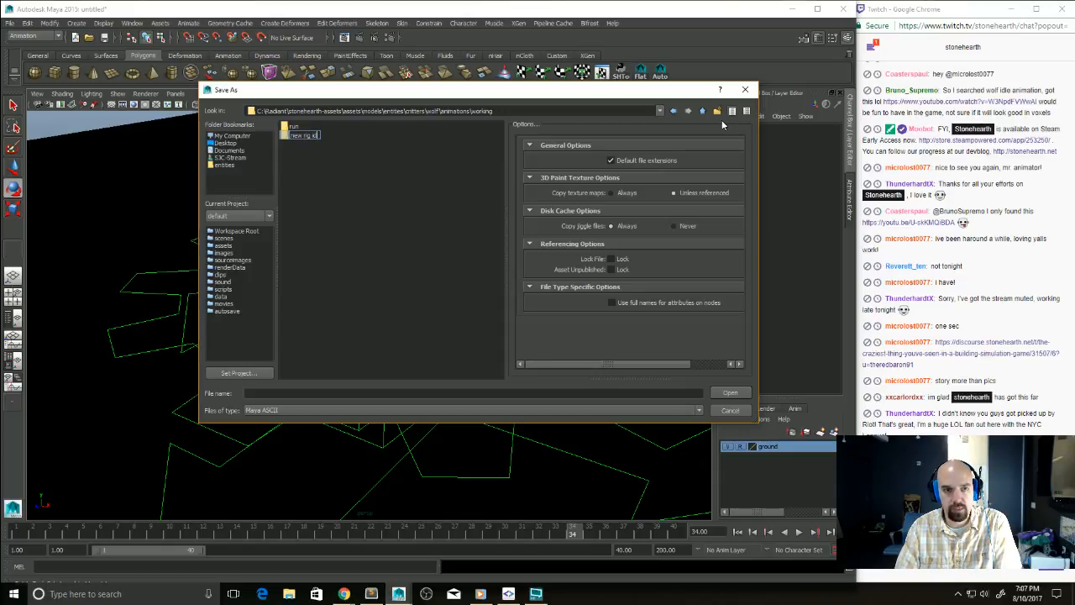
type("les")
key("Return")
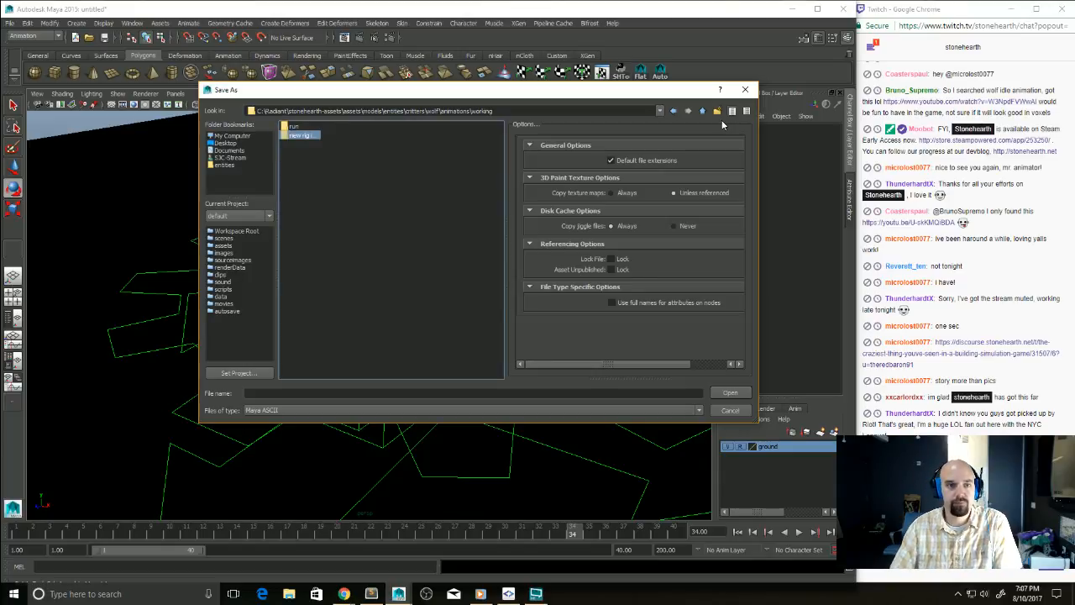
double_click(304, 134)
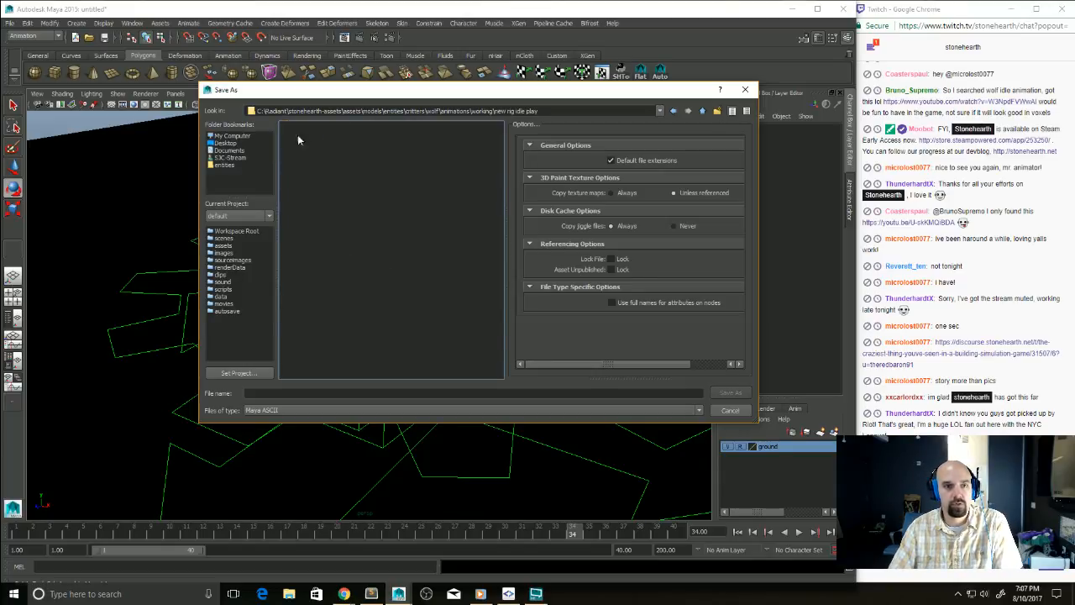
Step: Save the wolf scene in the new folder under the file name "idle playing"
left_click(321, 392)
type("idle pla")
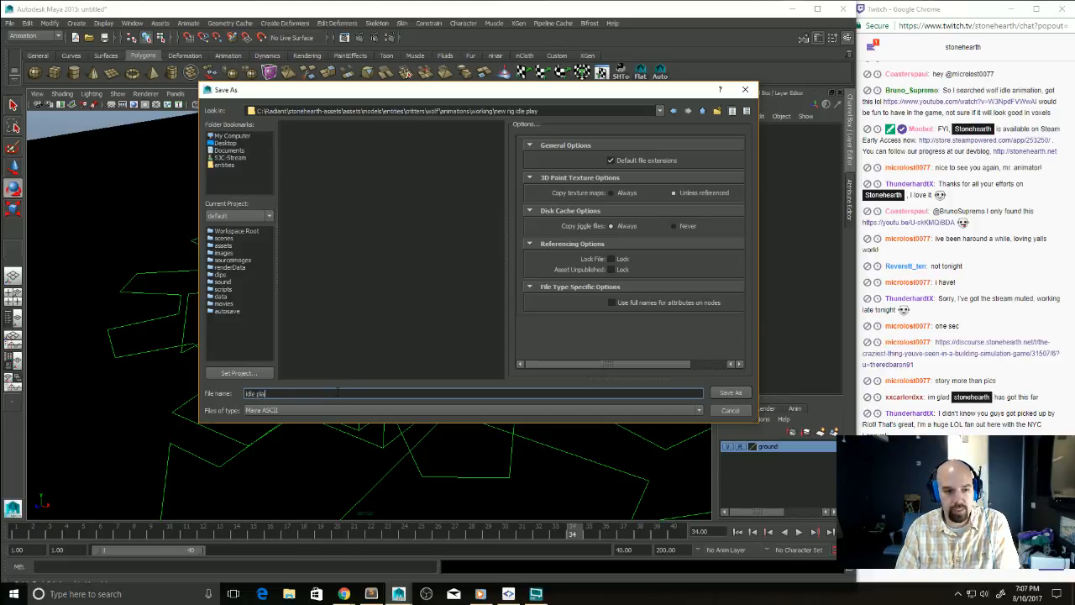
type("ying")
key("Return")
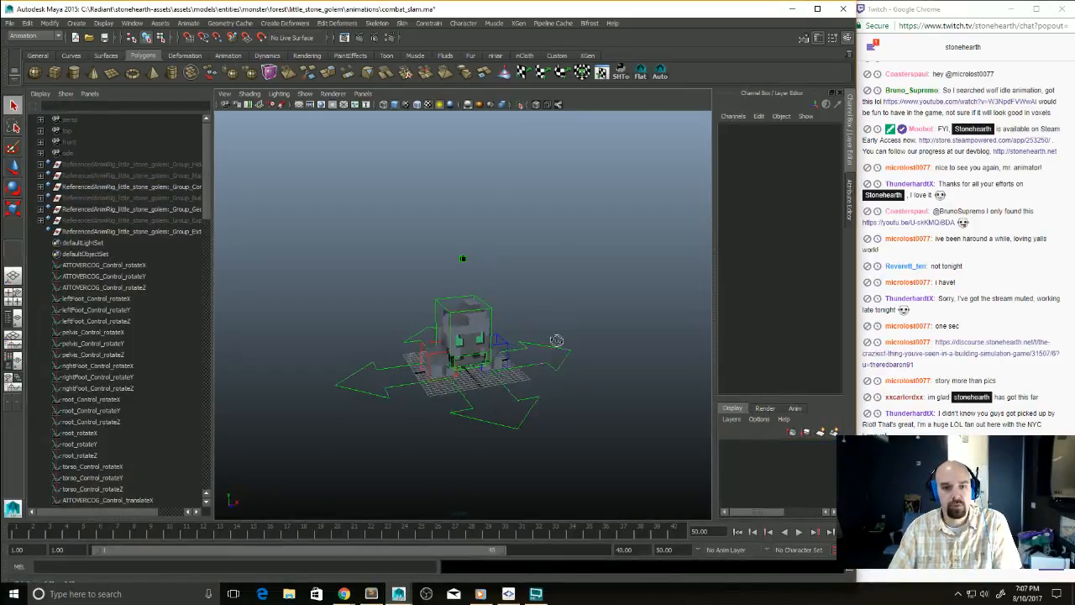
Step: Play the little stone golem's combat_slam animation, examine it from another angle, stop playback and close the scene window
key("alt+v")
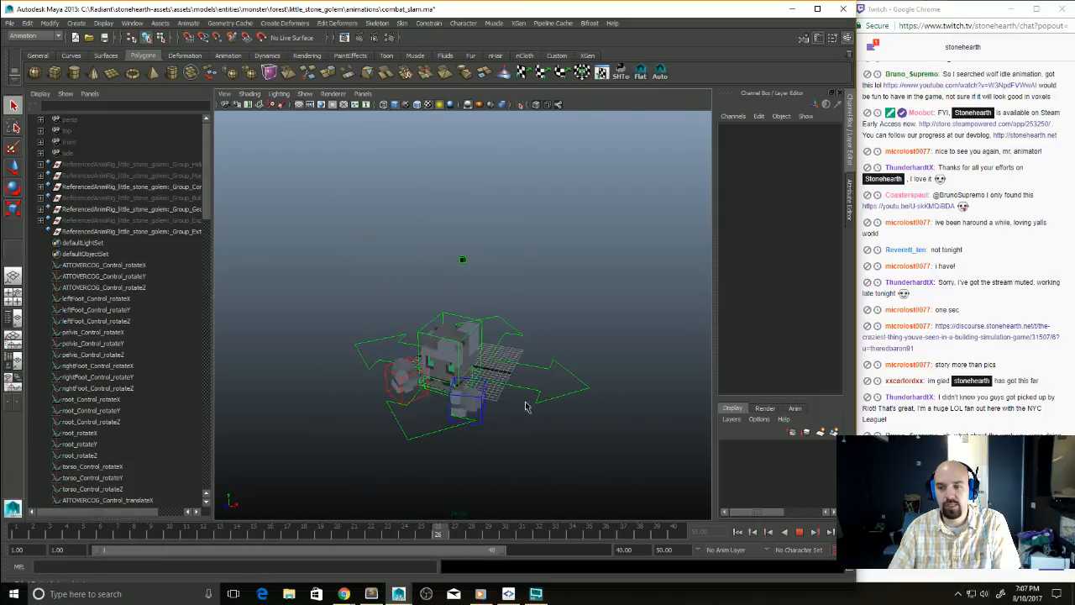
left_click_drag(526, 407, 664, 413, "alt")
key("alt+v")
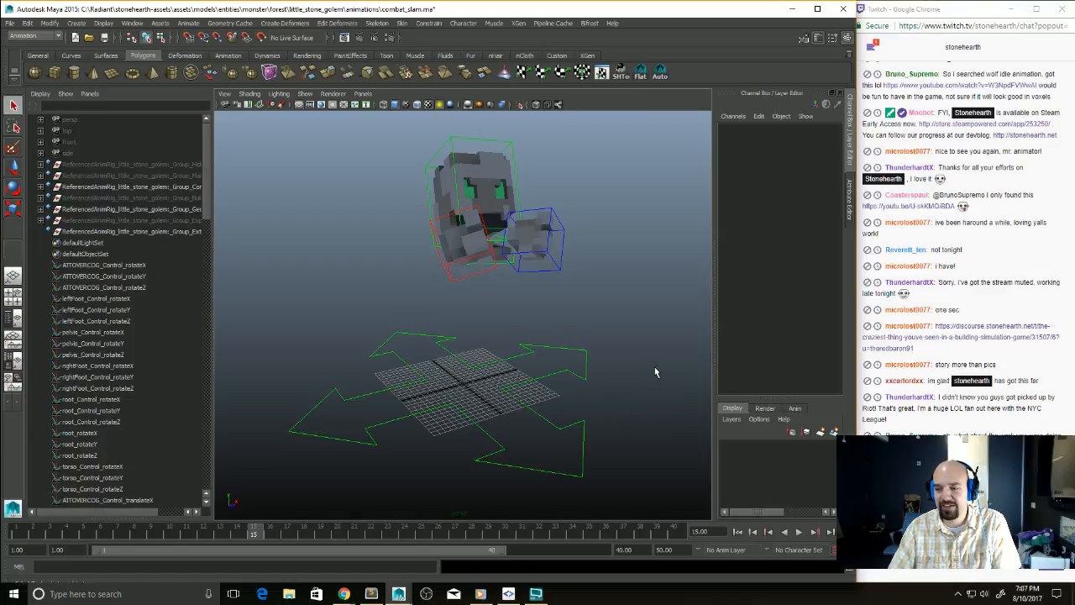
left_click(844, 8)
left_click(584, 304)
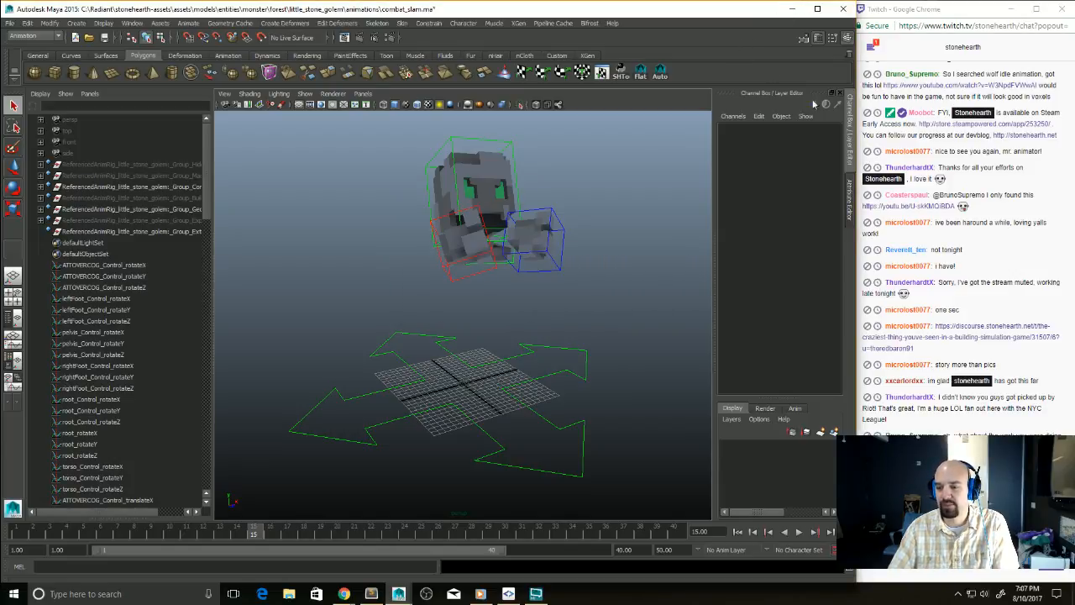
left_click(1000, 337)
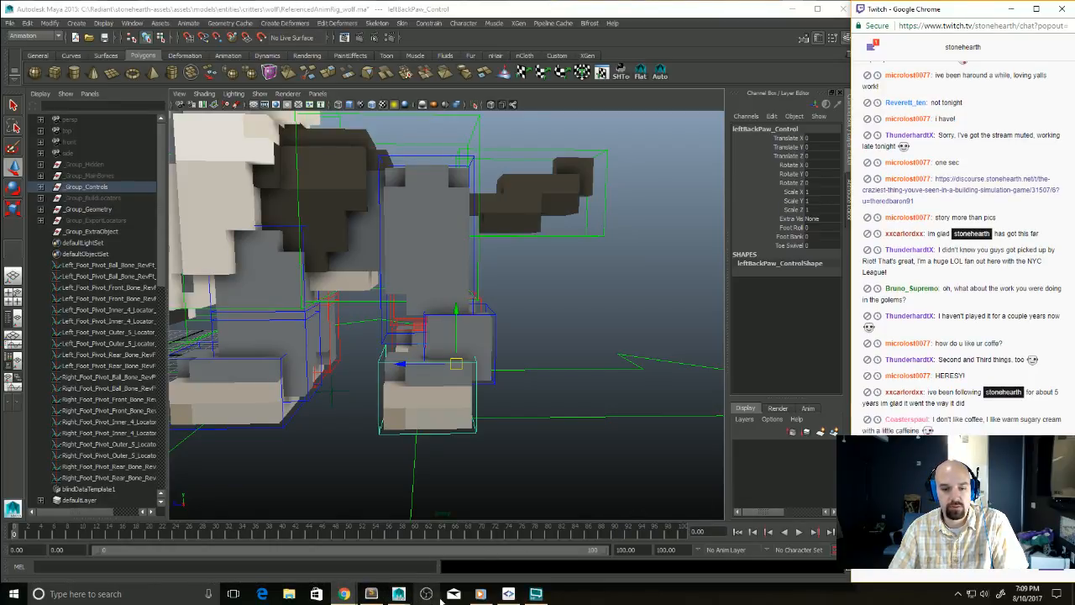
left_click(538, 595)
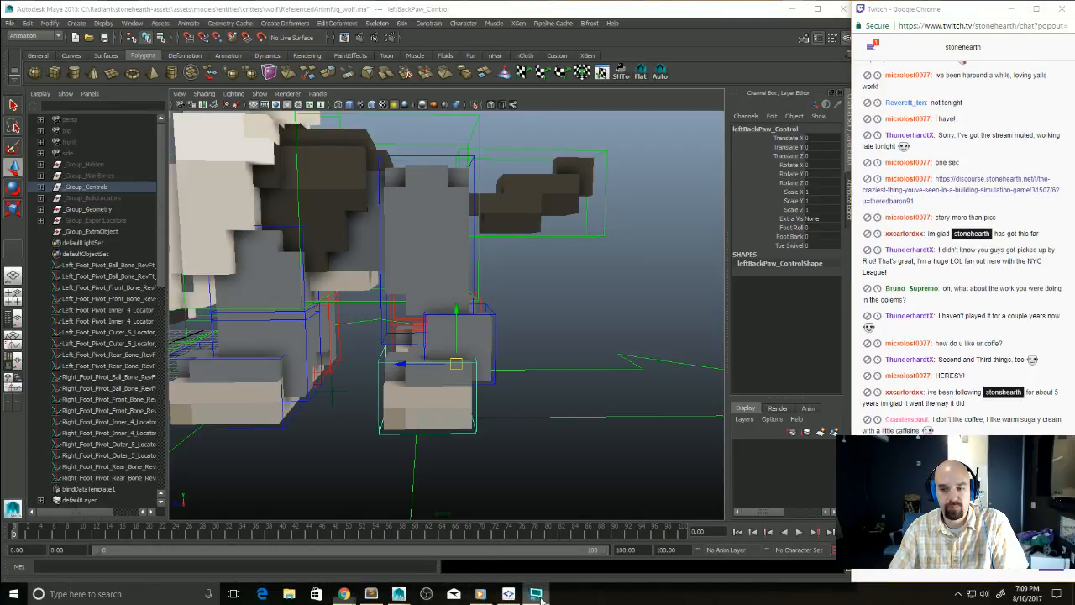